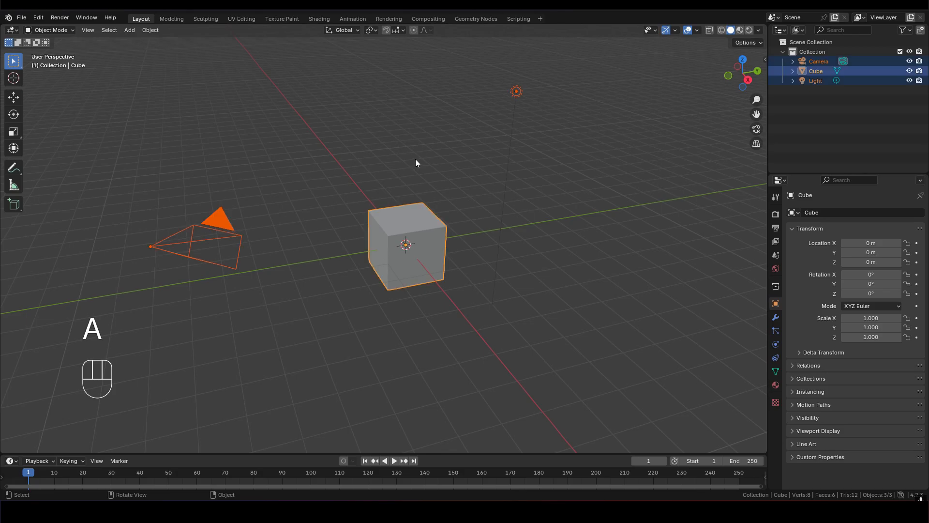
# - Delete the default camera, cube and light from the scene
pyautogui.press('x')
pyautogui.click(407, 156)
pyautogui.moveTo(416, 216); pyautogui.dragTo(469, 224, button='middle')
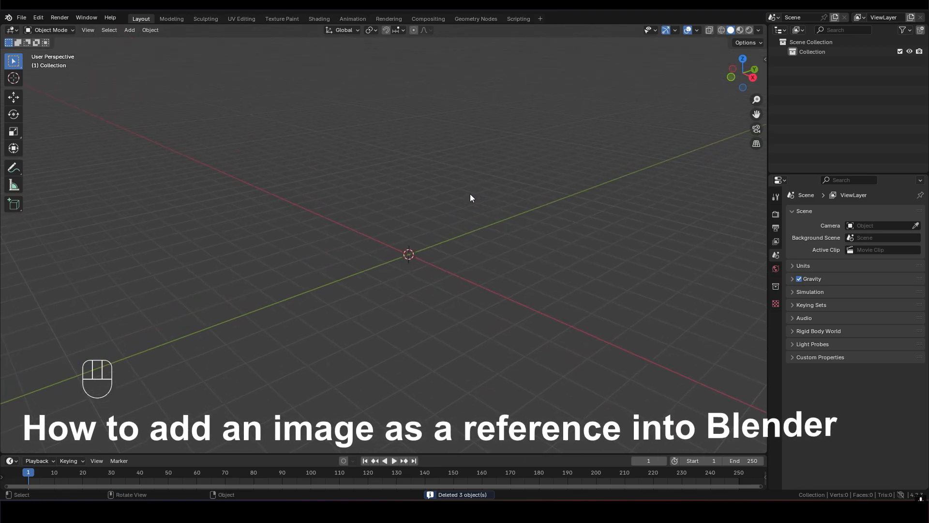
# - Add Black_4_post_double_Bed.png to the empty scene as a reference image, browsing the image files as thumbnails
pyautogui.hotkey('shift', 'a')
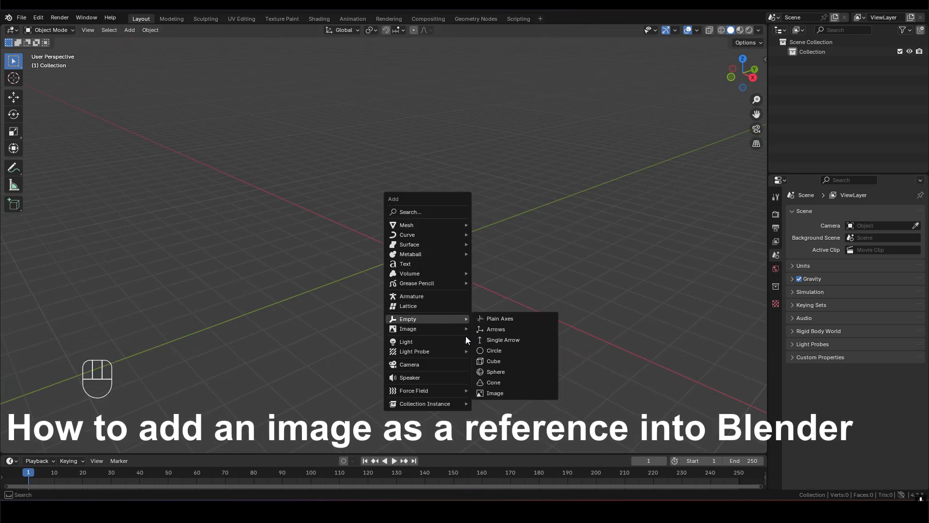
pyautogui.moveTo(460, 330)
pyautogui.click(505, 329)
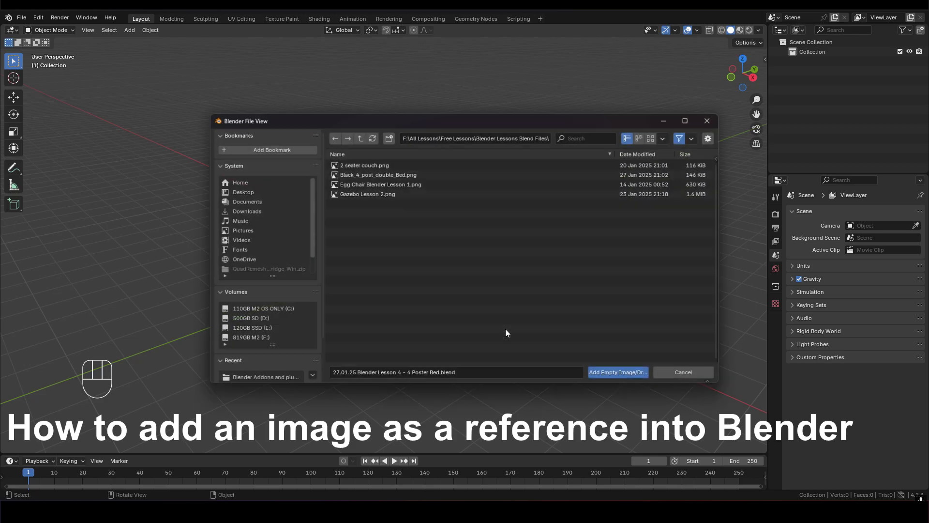
pyautogui.click(642, 136)
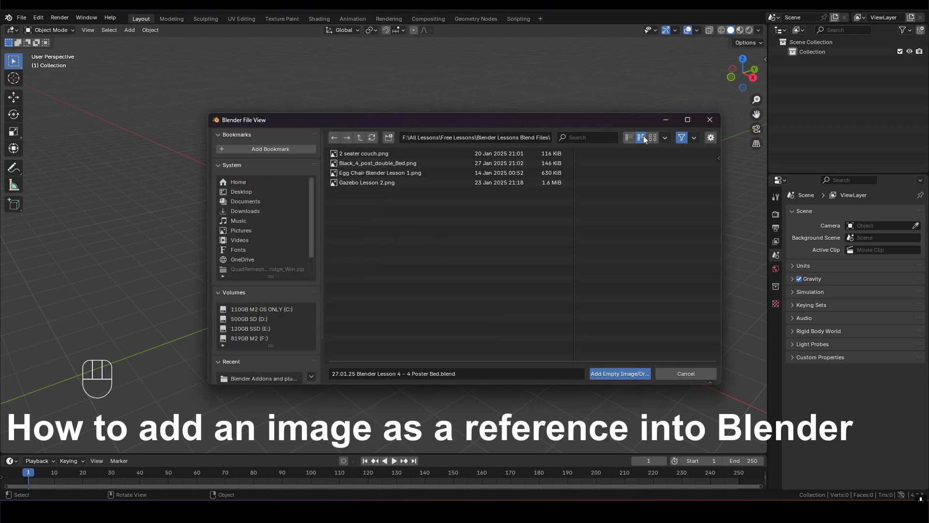
pyautogui.click(661, 140)
pyautogui.click(653, 138)
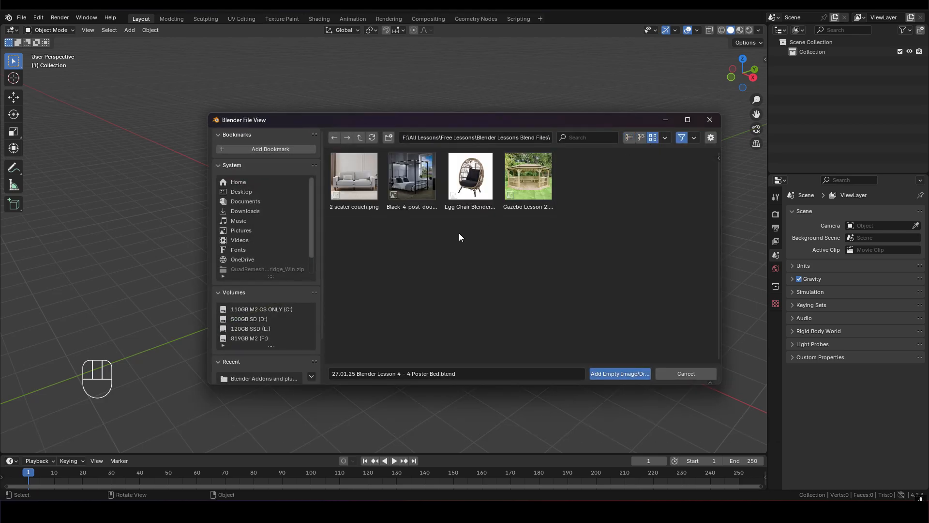
pyautogui.click(412, 183)
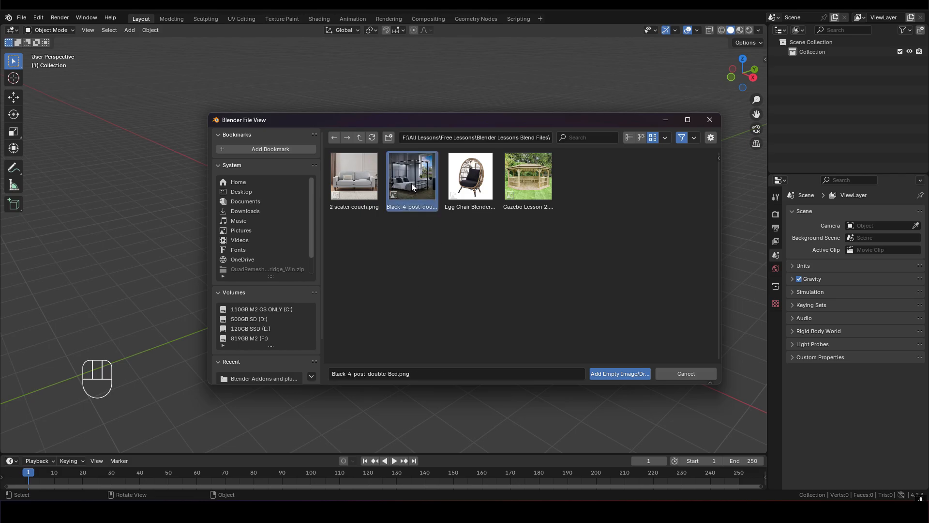
pyautogui.click(613, 374)
pyautogui.moveTo(422, 263); pyautogui.dragTo(450, 268, button='middle')
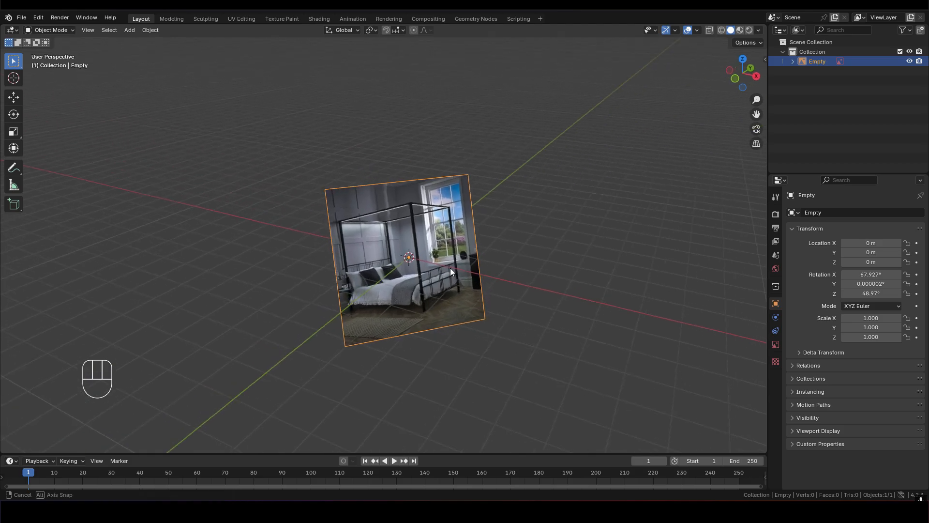
# - Set the reference image's X, Y and Z rotation to 0°
pyautogui.press('n')
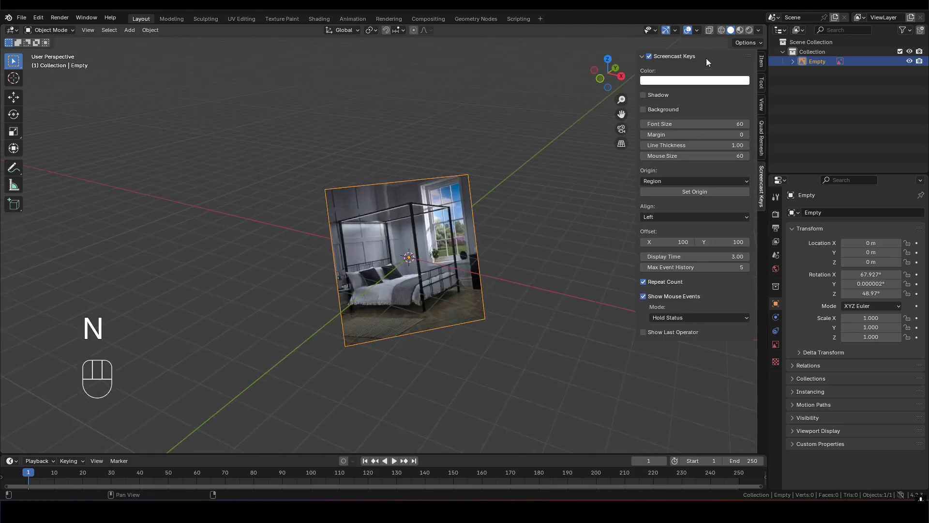
pyautogui.click(762, 60)
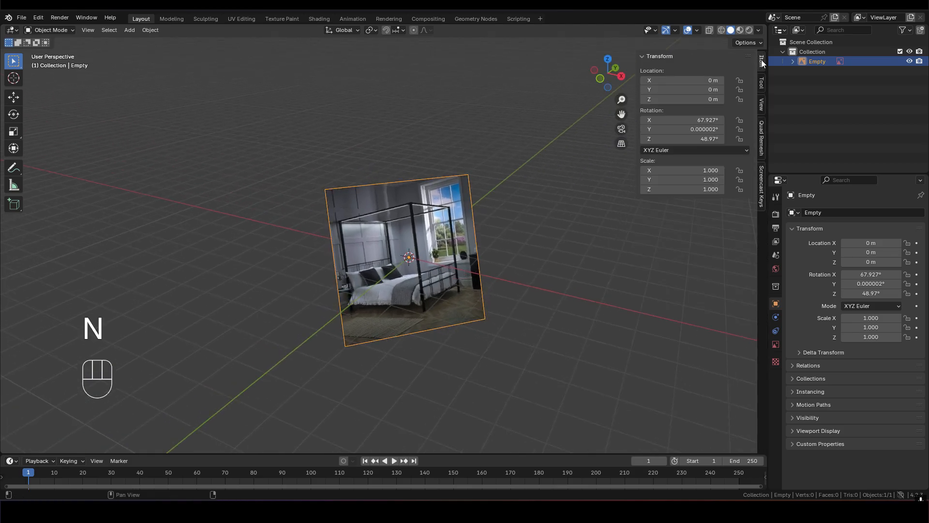
pyautogui.click(691, 120)
pyautogui.write('0')
pyautogui.press('Return')
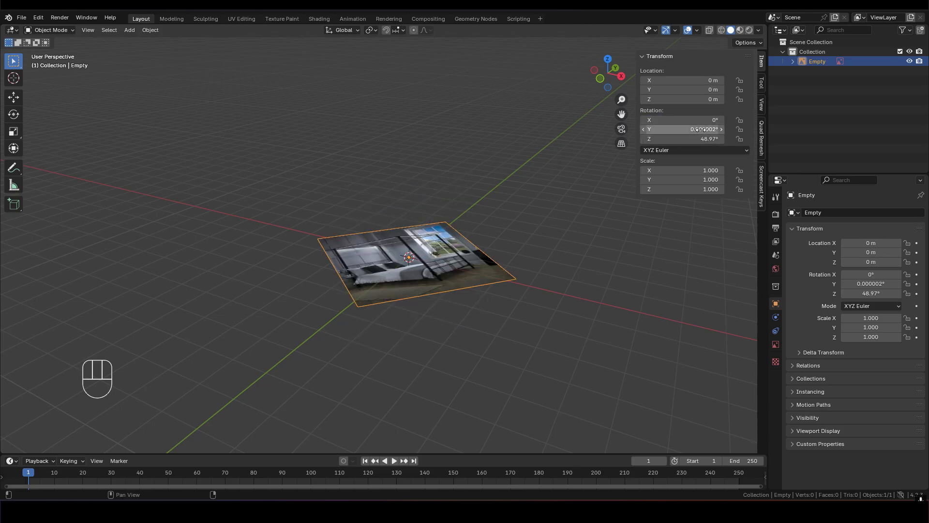
pyautogui.moveTo(701, 129); pyautogui.dragTo(701, 139)
pyautogui.write('0')
pyautogui.press('Return')
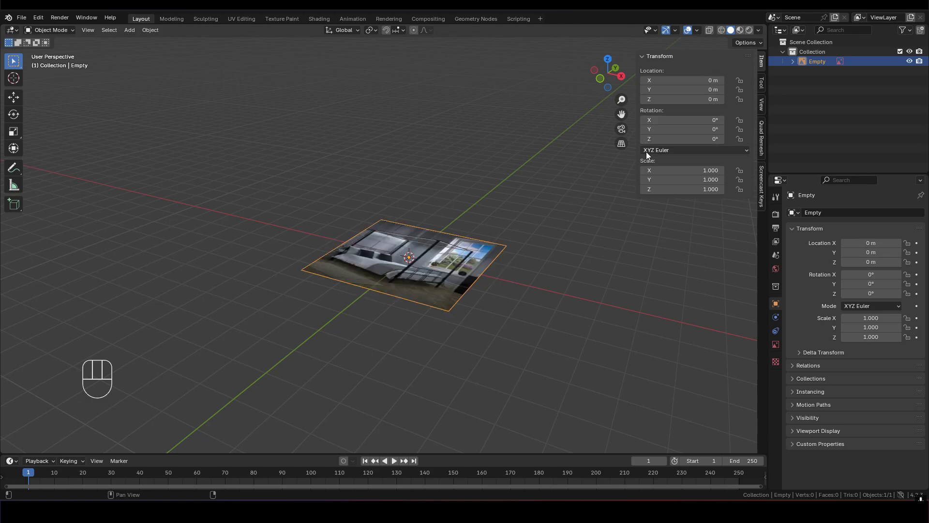
# - Rotate the reference image 90° around the X axis so it stands upright
pyautogui.moveTo(410, 293); pyautogui.dragTo(503, 317, button='middle')
pyautogui.press('r')
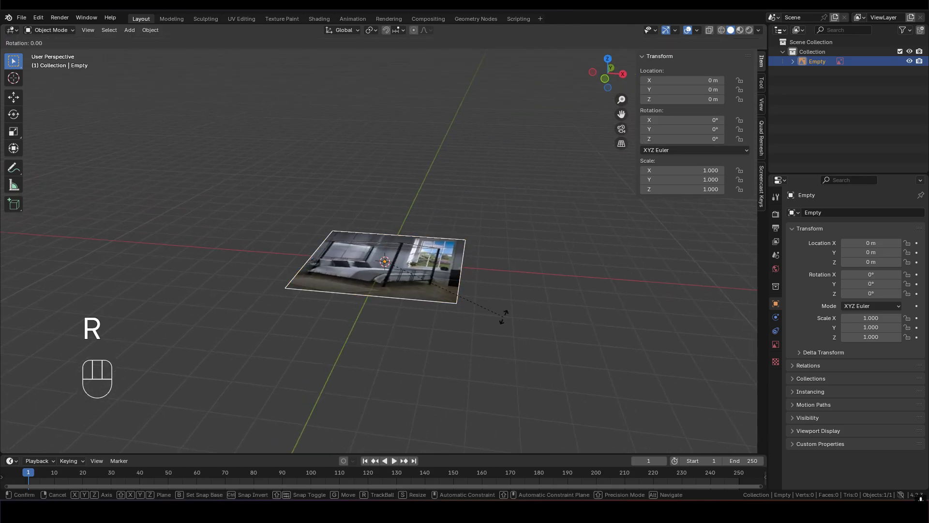
pyautogui.press('x')
pyautogui.press('9')
pyautogui.press('0')
pyautogui.click(504, 316)
pyautogui.moveTo(504, 315); pyautogui.dragTo(449, 273, button='middle')
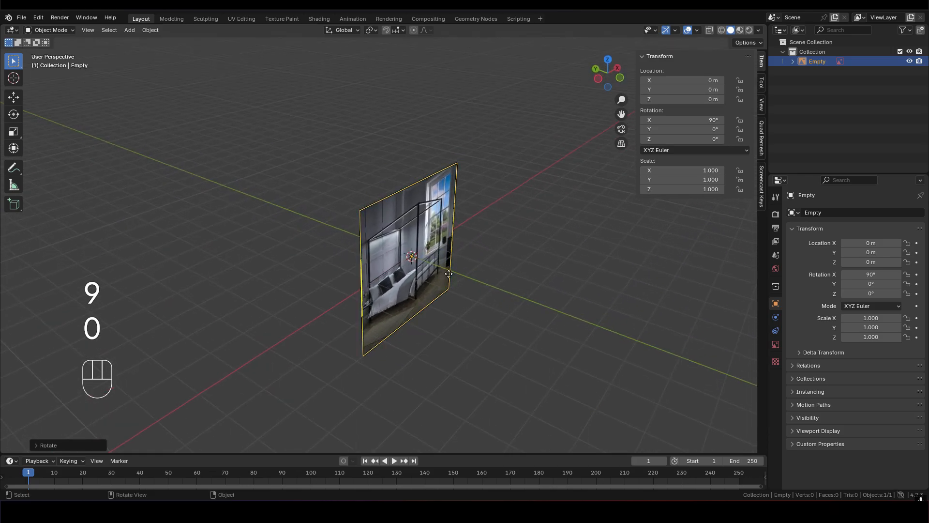
# - Move the reference image back along Y to about 8.54 m and raise it along Z to about 2.41 m
pyautogui.press('g')
pyautogui.press('x')
pyautogui.press('y')
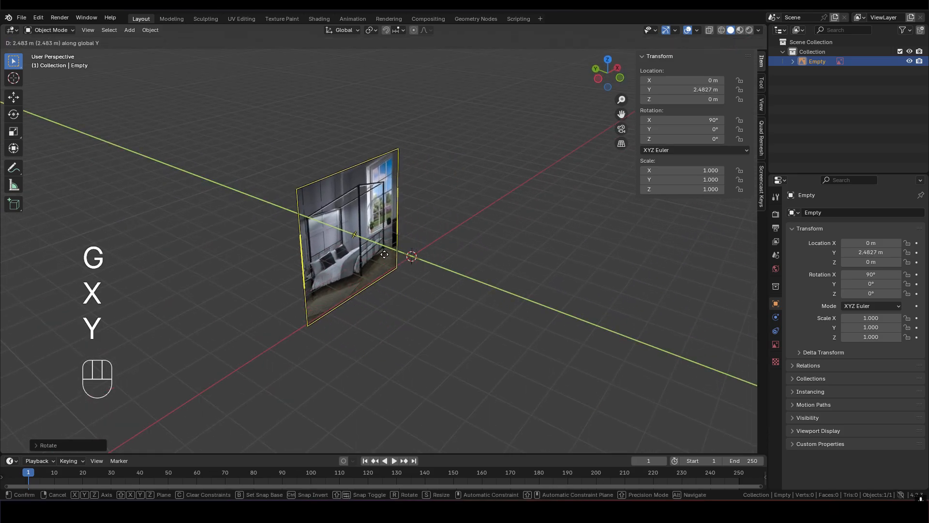
pyautogui.click(279, 217)
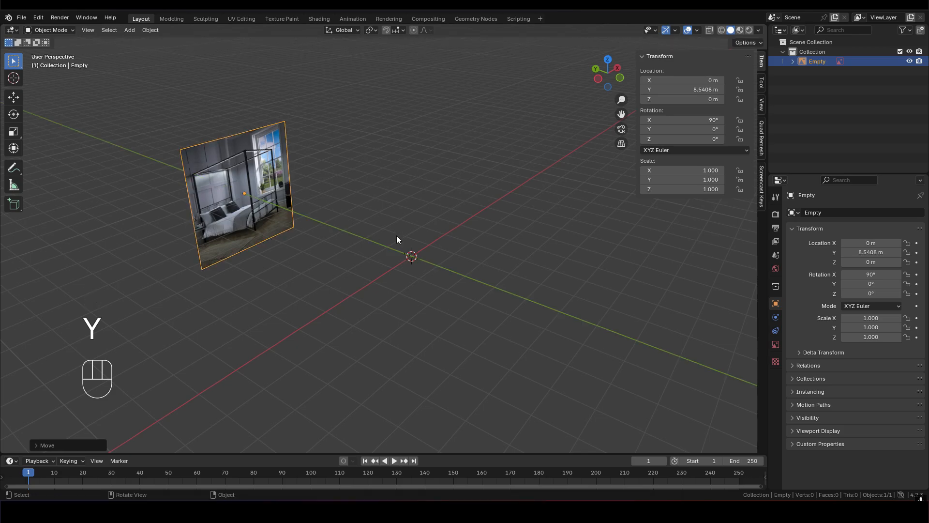
pyautogui.press('g')
pyautogui.press('z')
pyautogui.click(387, 181)
# - Scale the reference image up uniformly to about 1.47, raise it to about 3.36 m on Z, and hide the viewport's sidebar
pyautogui.press('s')
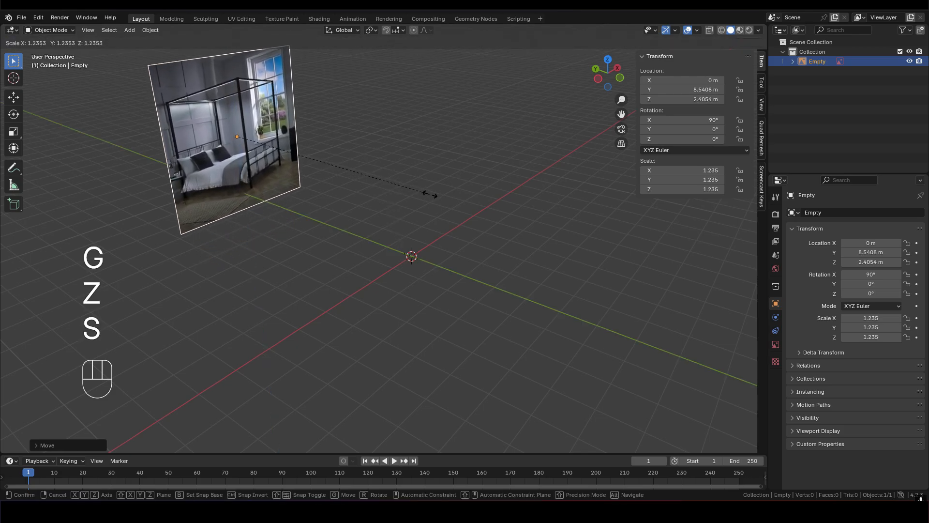
pyautogui.click(466, 205)
pyautogui.press('g')
pyautogui.press('z')
pyautogui.click(471, 184)
pyautogui.moveTo(455, 217); pyautogui.dragTo(494, 247, button='middle')
pyautogui.keyDown('shift'); pyautogui.moveTo(437, 237); pyautogui.dragTo(481, 270, button='middle'); pyautogui.keyUp('shift')
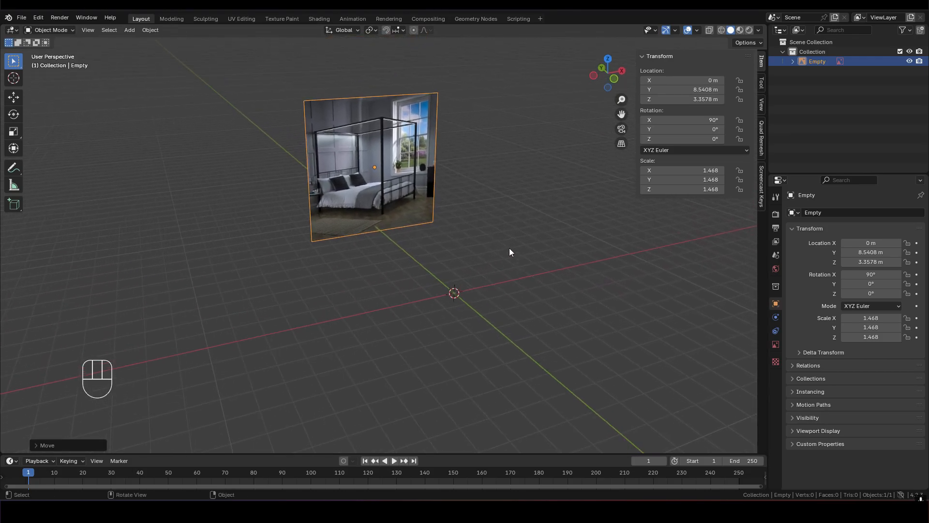
pyautogui.keyDown('shift'); pyautogui.moveTo(484, 233); pyautogui.dragTo(469, 260, button='middle'); pyautogui.keyUp('shift')
pyautogui.scroll(1, 481, 228)
pyautogui.press('n')
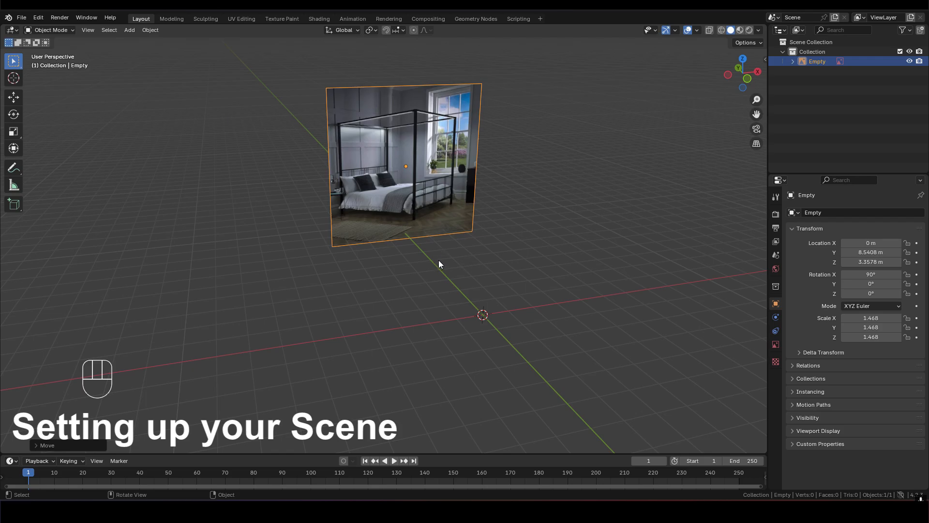
# - Split the 3D Viewport vertically at roughly a third of its width and change the narrower area to a UV Editor
pyautogui.moveTo(438, 268); pyautogui.dragTo(473, 257, button='middle')
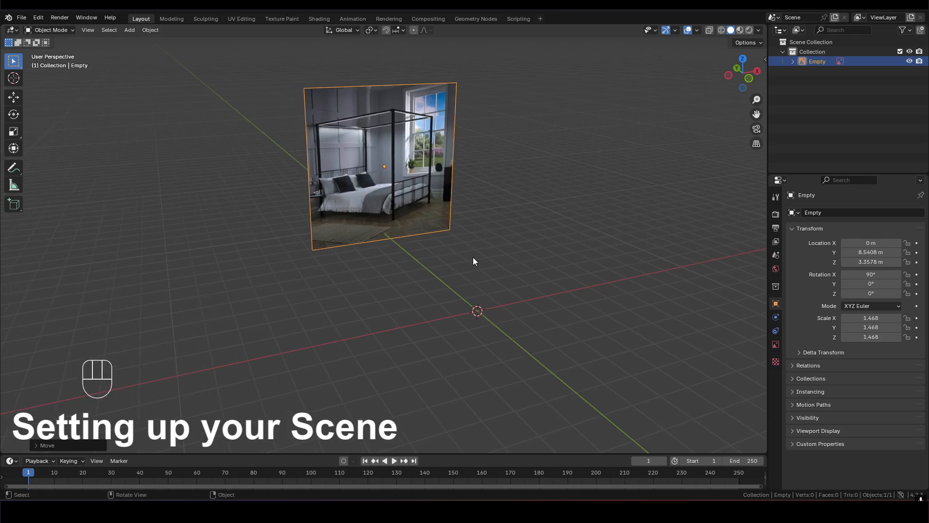
pyautogui.keyDown('shift'); pyautogui.moveTo(269, 224); pyautogui.dragTo(289, 227, button='middle'); pyautogui.keyUp('shift')
pyautogui.moveTo(2, 27); pyautogui.dragTo(276, 50)
pyautogui.click(12, 30)
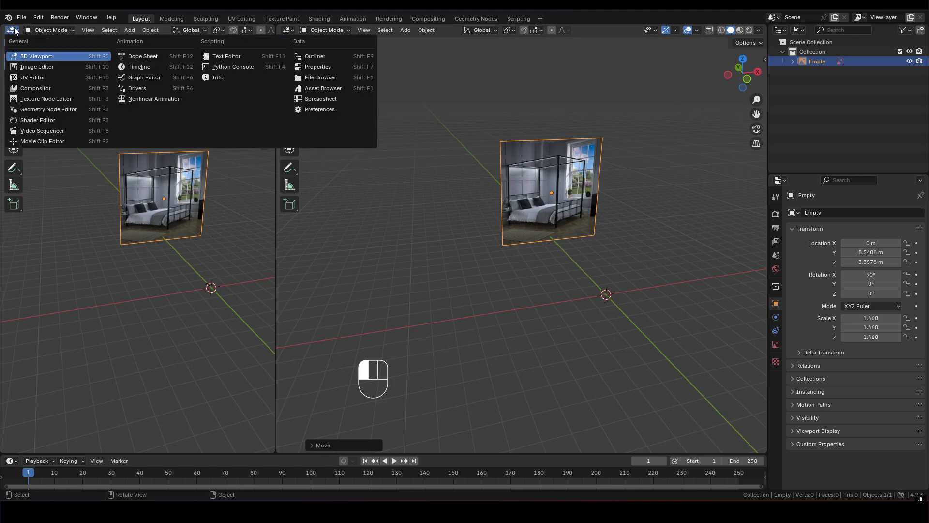
pyautogui.click(83, 61)
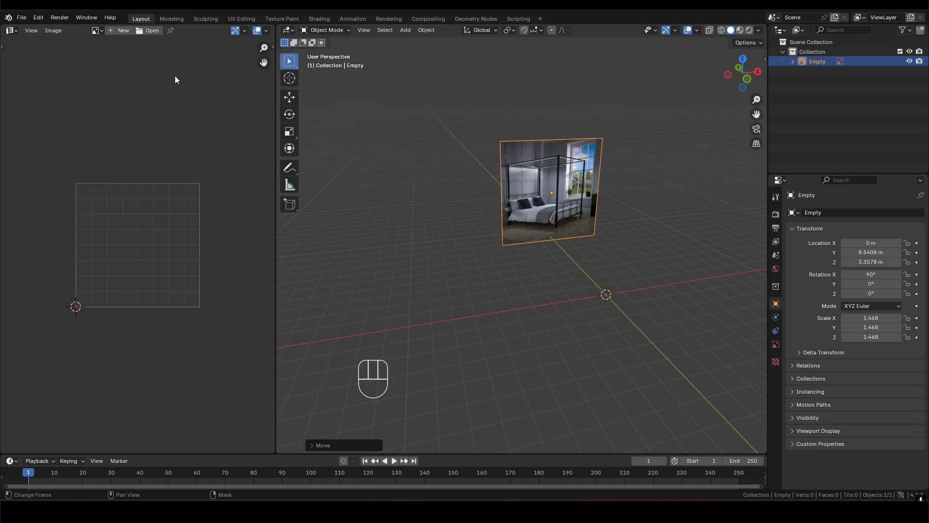
# - Split the UV Editor into upper and lower areas and turn the lower one into a Shader Editor with its sidebar hidden
pyautogui.moveTo(2, 27); pyautogui.dragTo(21, 264)
pyautogui.click(12, 249)
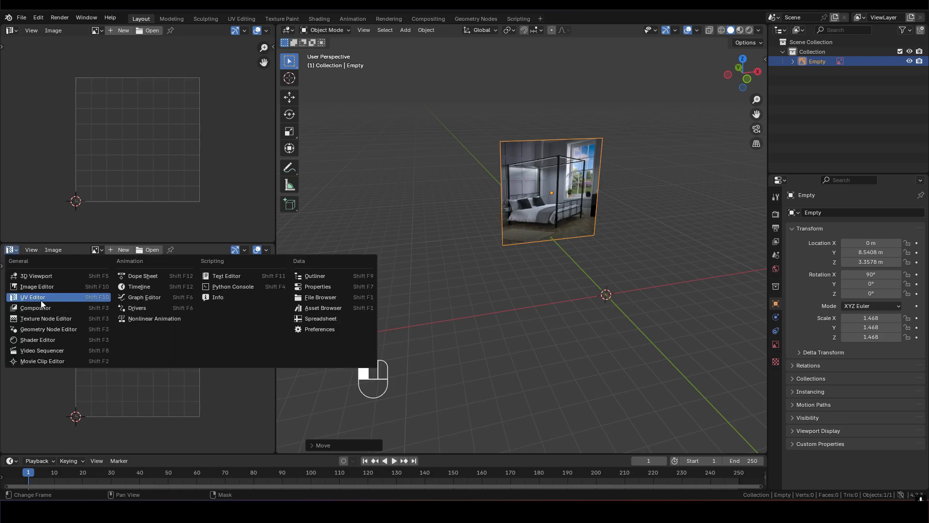
pyautogui.click(41, 338)
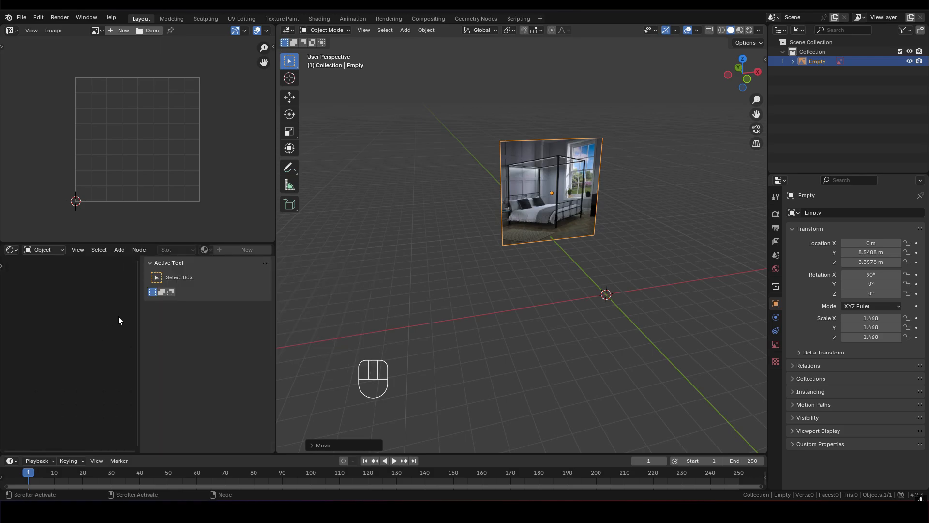
pyautogui.press('n')
# - Make the UV Editor taller than the Shader Editor and narrow both areas to widen the 3D Viewport
pyautogui.moveTo(137, 243); pyautogui.dragTo(146, 335)
pyautogui.moveTo(272, 184); pyautogui.dragTo(166, 199)
pyautogui.moveTo(112, 197); pyautogui.dragTo(112, 150, button='middle')
# - Start a new image in the UV Editor named cgrid, with its width and height set to 4096 px
pyautogui.click(106, 31)
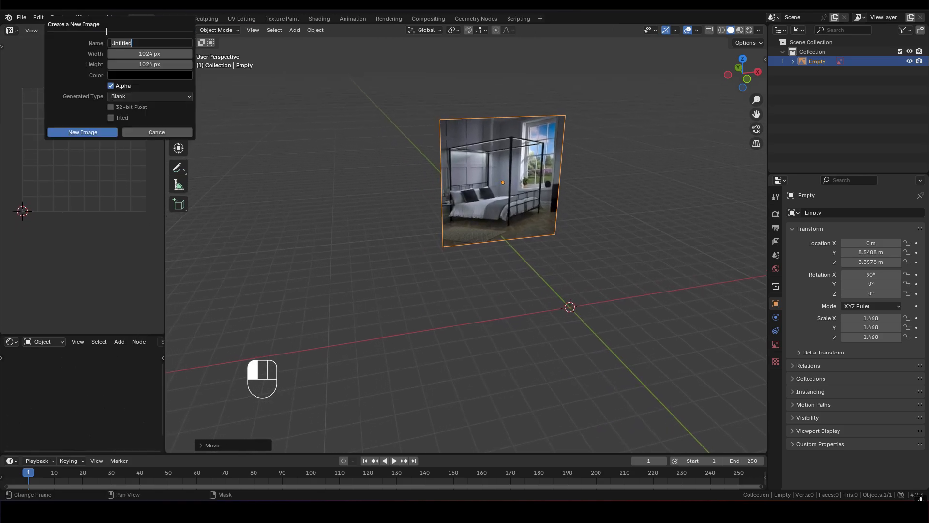
pyautogui.write('cgrid')
pyautogui.click(158, 52)
pyautogui.moveTo(155, 53); pyautogui.dragTo(156, 64)
pyautogui.click(161, 51)
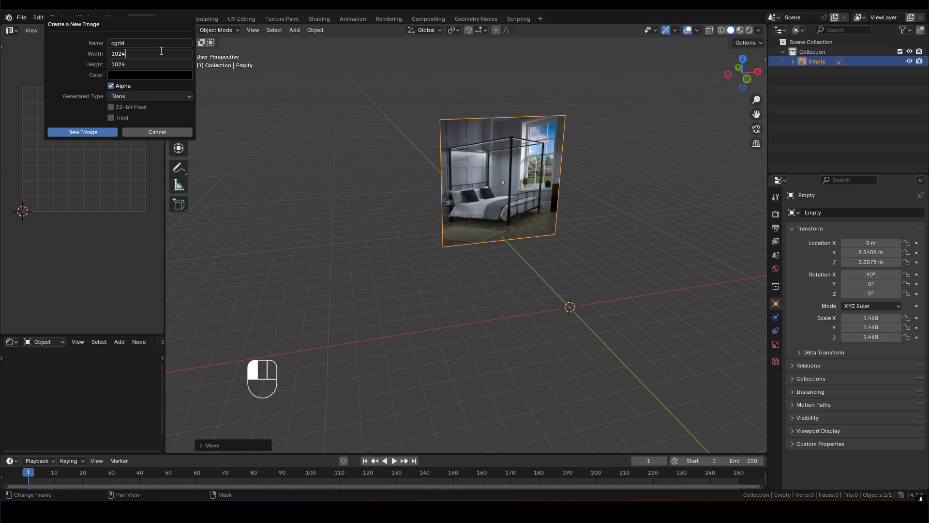
pyautogui.press('BackSpace')
pyautogui.press('BackSpace')
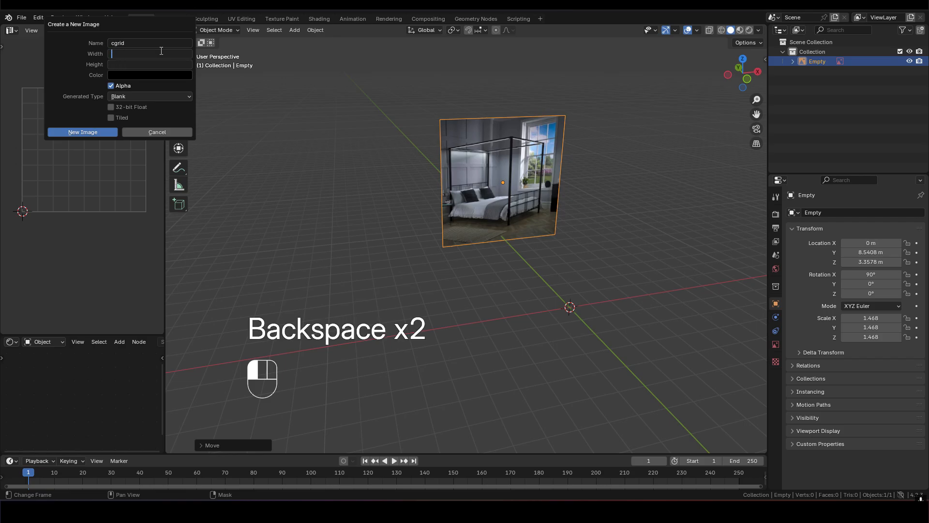
pyautogui.write('4096')
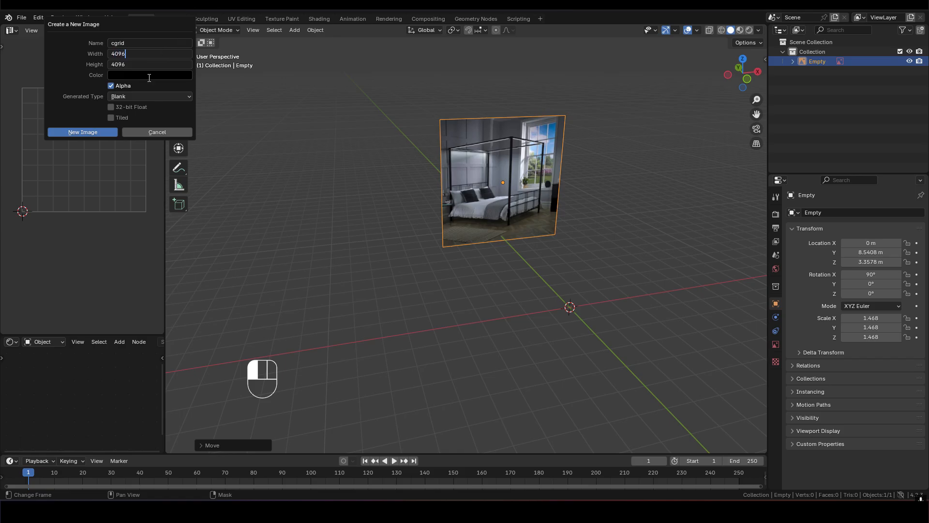
pyautogui.press('Return')
# - Create the new image with the Color Grid generated type, and give the Shader Editor a little more height
pyautogui.click(119, 95)
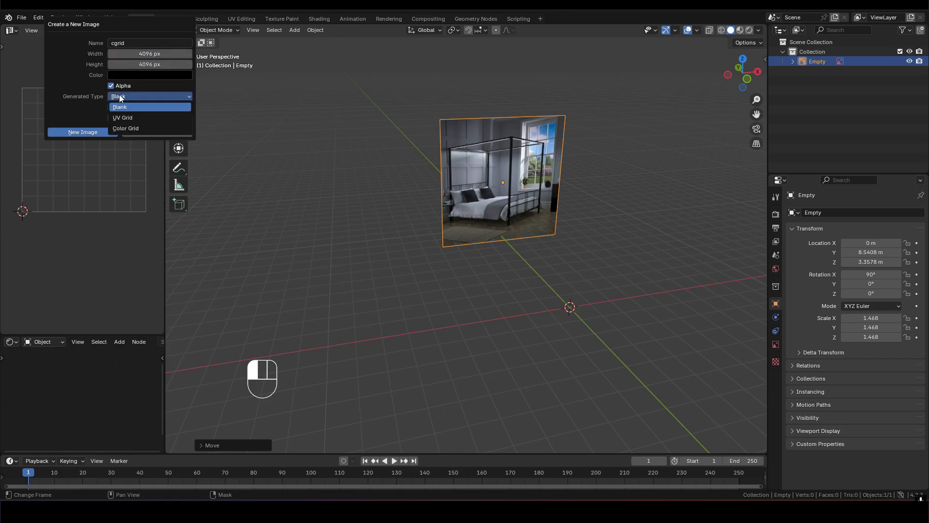
pyautogui.click(119, 128)
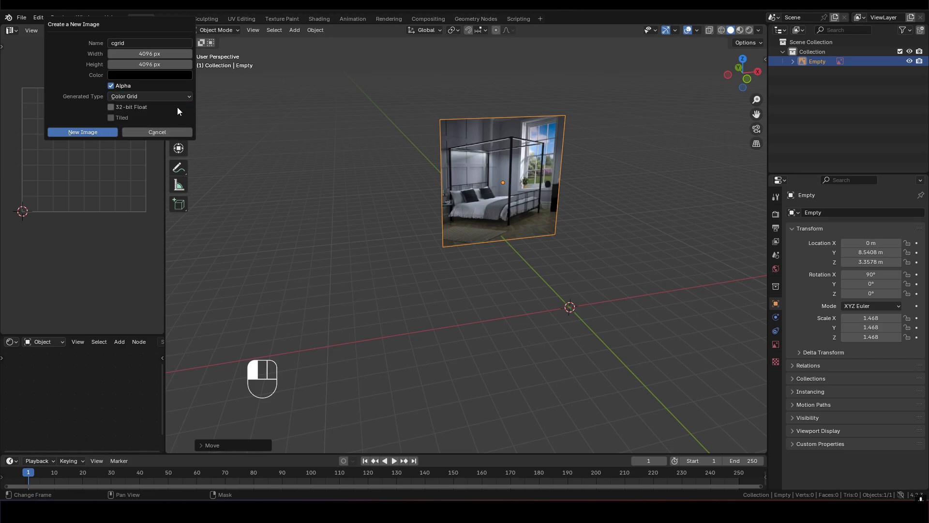
pyautogui.click(72, 132)
pyautogui.scroll(-5, 109, 170)
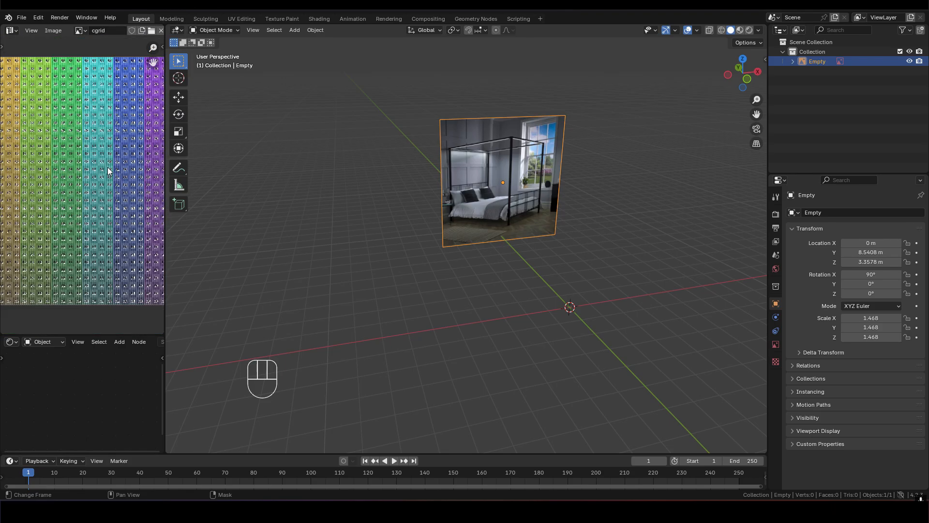
pyautogui.scroll(-3, 108, 171)
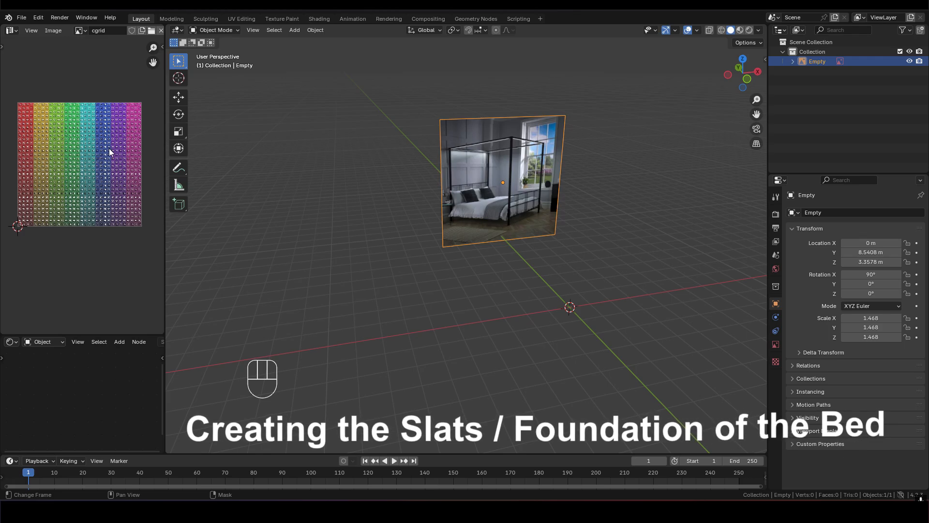
pyautogui.moveTo(104, 335); pyautogui.dragTo(107, 302)
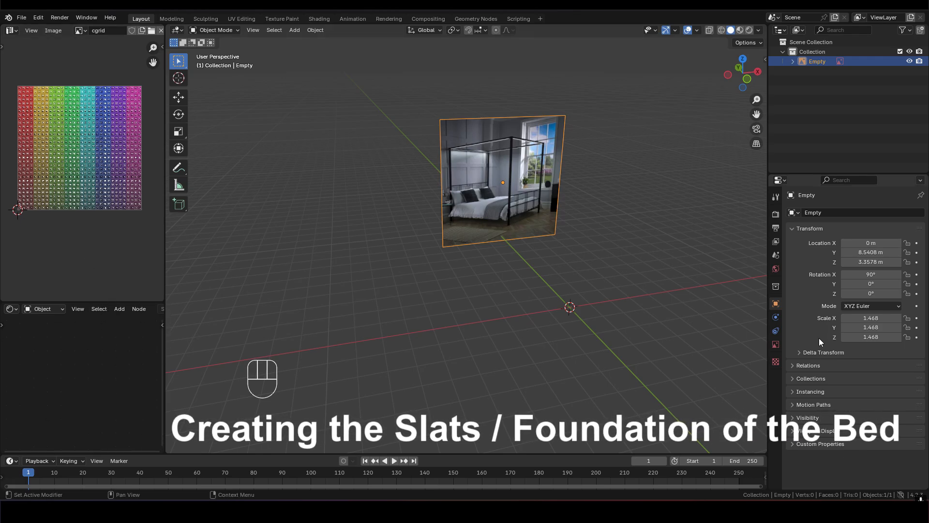
# - Deselect the reference image and add a cube mesh at the world origin
pyautogui.keyDown('shift'); pyautogui.moveTo(620, 299); pyautogui.dragTo(457, 267, button='middle'); pyautogui.keyUp('shift')
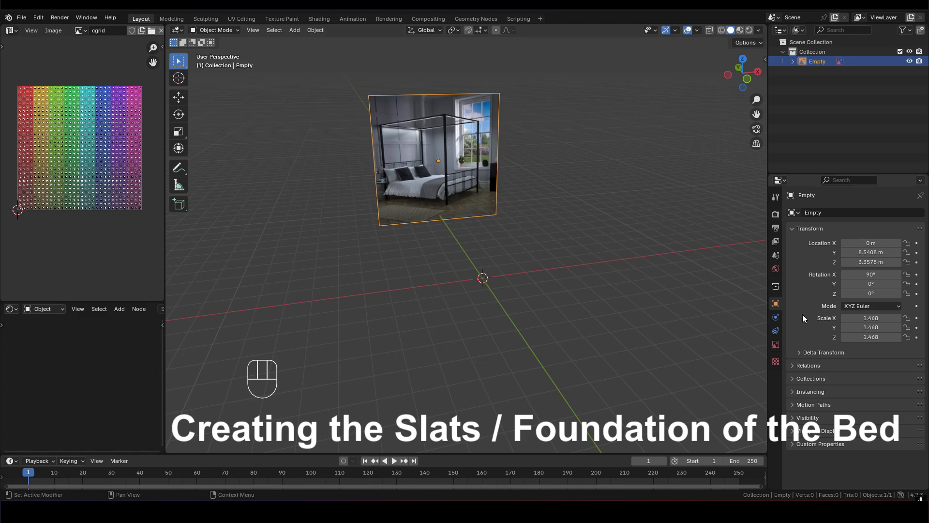
pyautogui.moveTo(527, 261); pyautogui.dragTo(549, 241, button='middle')
pyautogui.click(446, 267)
pyautogui.hotkey('shift', 'a')
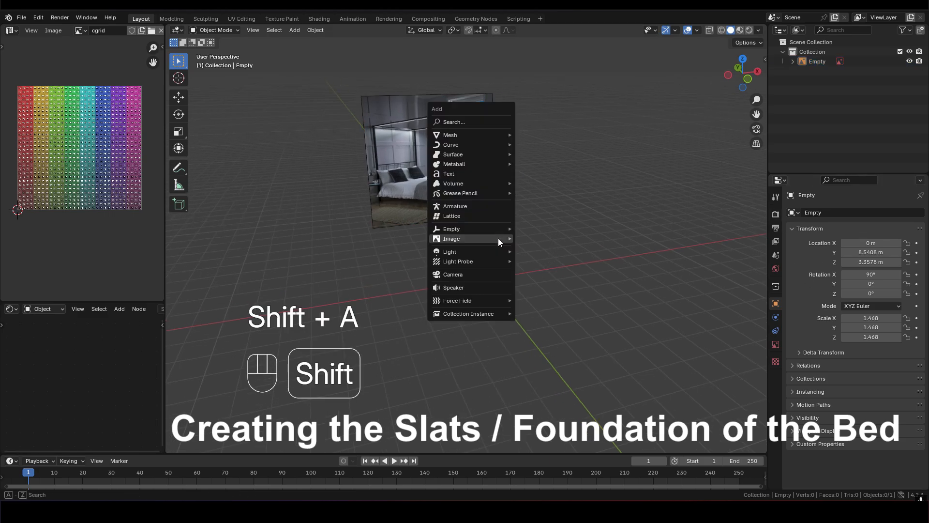
pyautogui.moveTo(460, 134)
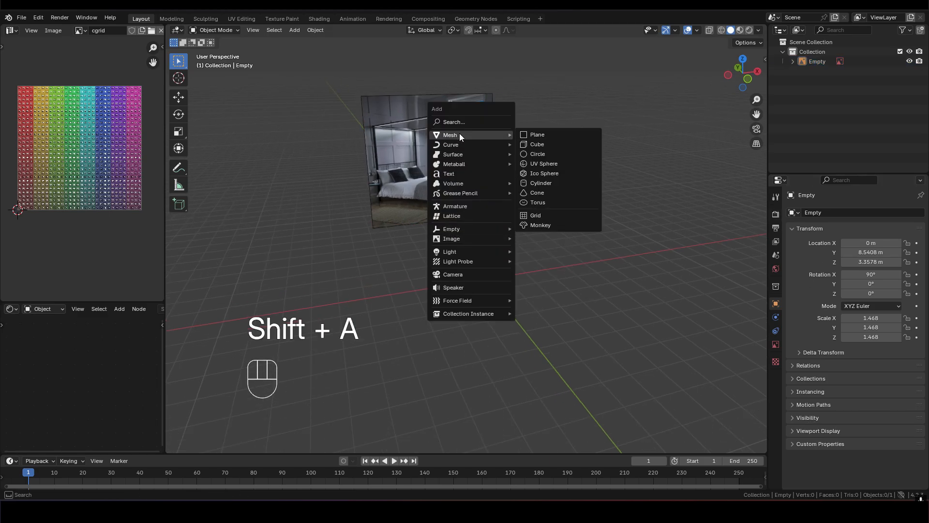
pyautogui.click(550, 145)
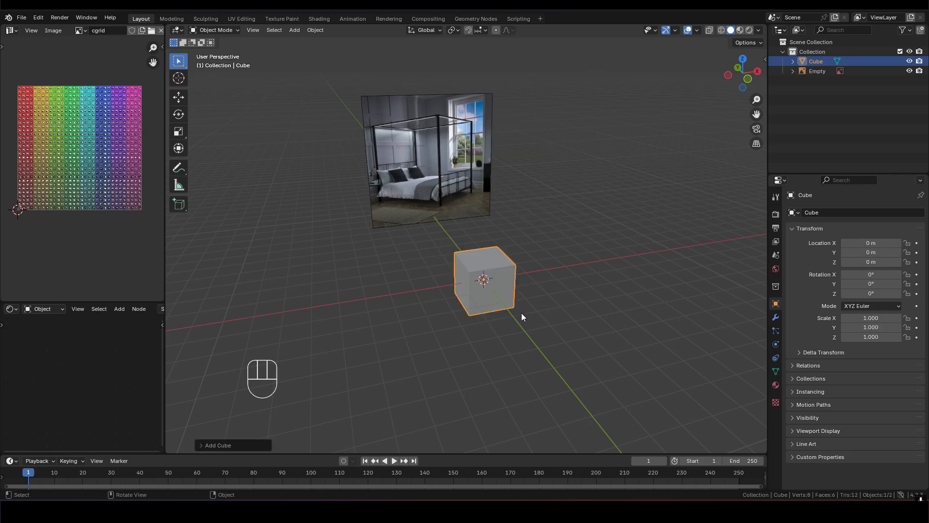
# - Create a new material for the cube and name it cgrid
pyautogui.click(775, 385)
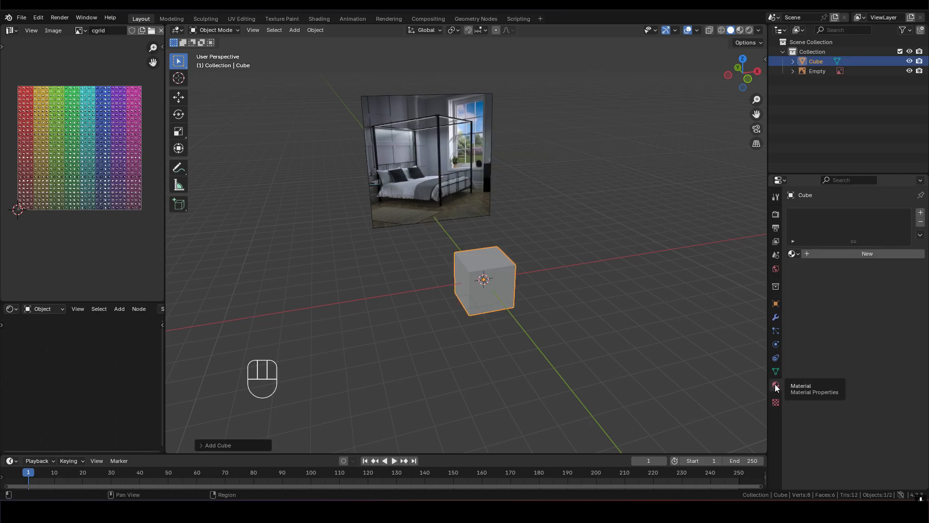
pyautogui.click(823, 254)
pyautogui.doubleClick(813, 215)
pyautogui.write('cgrid')
pyautogui.press('Return')
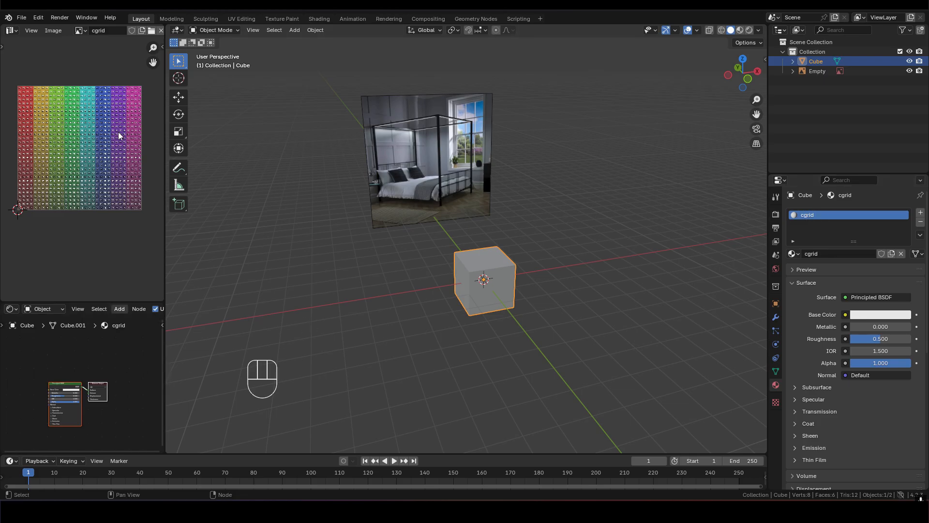
# - Bring the cgrid image into the cube's material as an image texture node and set the solid viewport color to Texture
pyautogui.moveTo(78, 34); pyautogui.dragTo(62, 350)
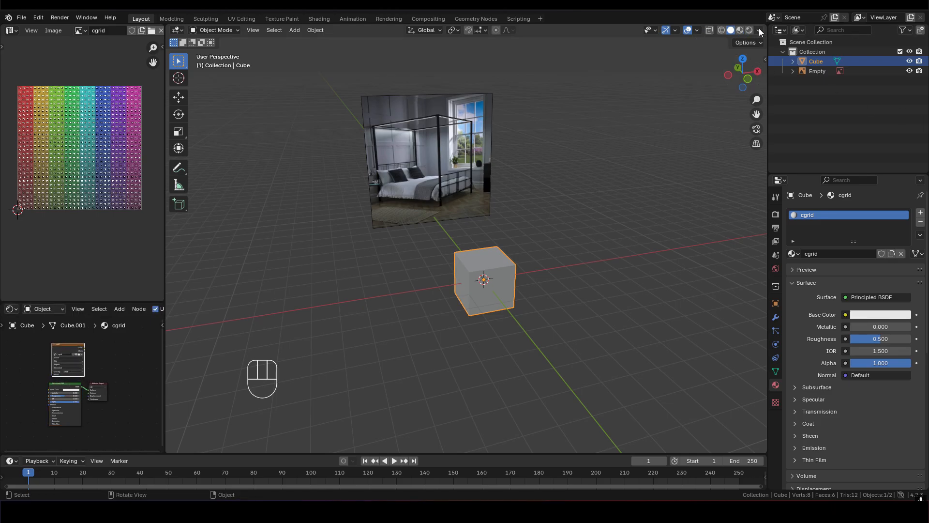
pyautogui.click(760, 30)
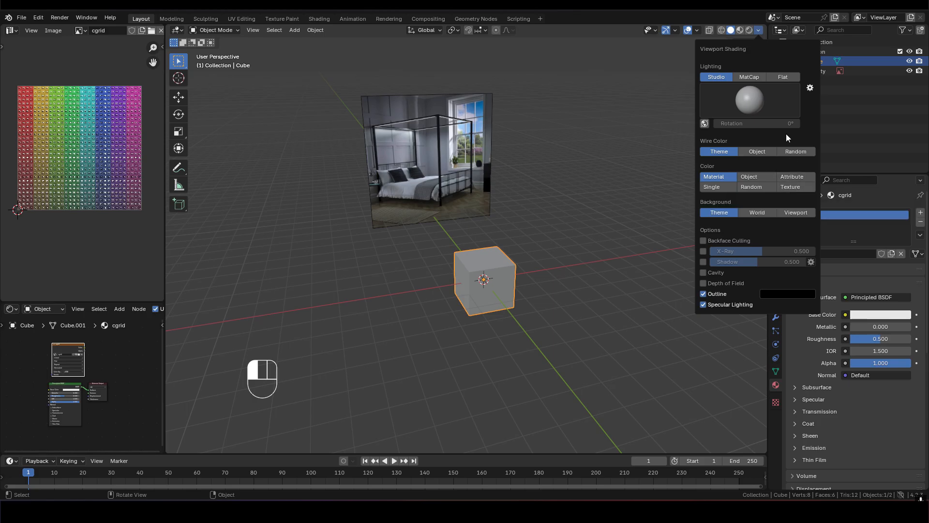
pyautogui.click(788, 187)
# - Examine the color grid texture on the cube's faces from several angles and distances
pyautogui.scroll(3, 513, 326)
pyautogui.keyDown('shift'); pyautogui.moveTo(512, 324); pyautogui.dragTo(493, 279, button='middle'); pyautogui.keyUp('shift')
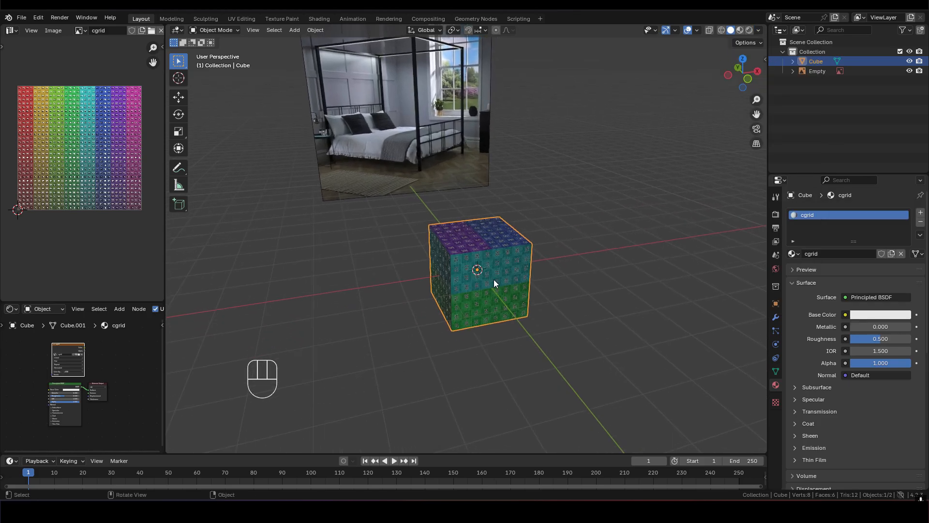
pyautogui.moveTo(450, 256); pyautogui.dragTo(461, 256, button='middle')
pyautogui.moveTo(534, 219); pyautogui.dragTo(517, 261, button='middle')
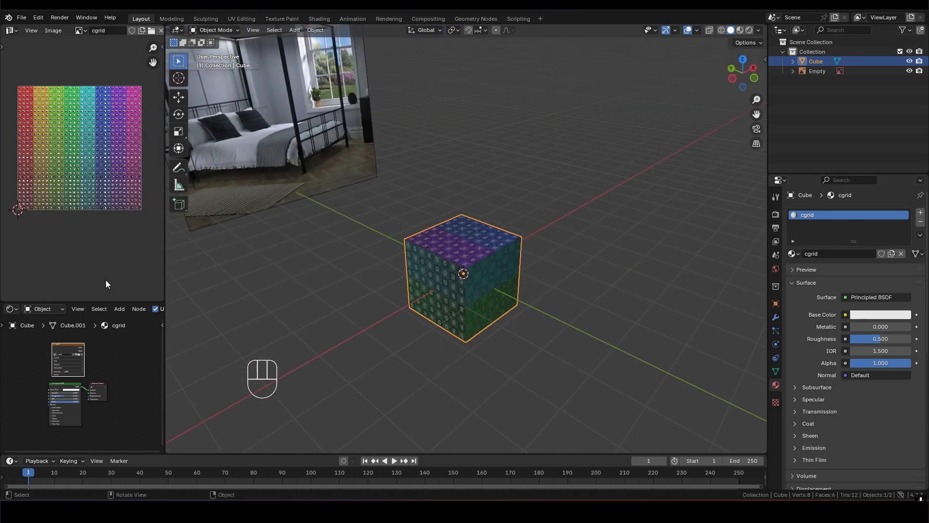
pyautogui.scroll(4, 479, 285)
pyautogui.moveTo(501, 269); pyautogui.dragTo(455, 271, button='middle')
pyautogui.scroll(-2, 443, 277)
pyautogui.scroll(-2, 501, 251)
pyautogui.keyDown('shift'); pyautogui.moveTo(502, 252); pyautogui.dragTo(512, 216, button='middle'); pyautogui.keyUp('shift')
pyautogui.moveTo(512, 216); pyautogui.dragTo(473, 262, button='middle')
pyautogui.scroll(-3, 498, 216)
pyautogui.scroll(1, 472, 263)
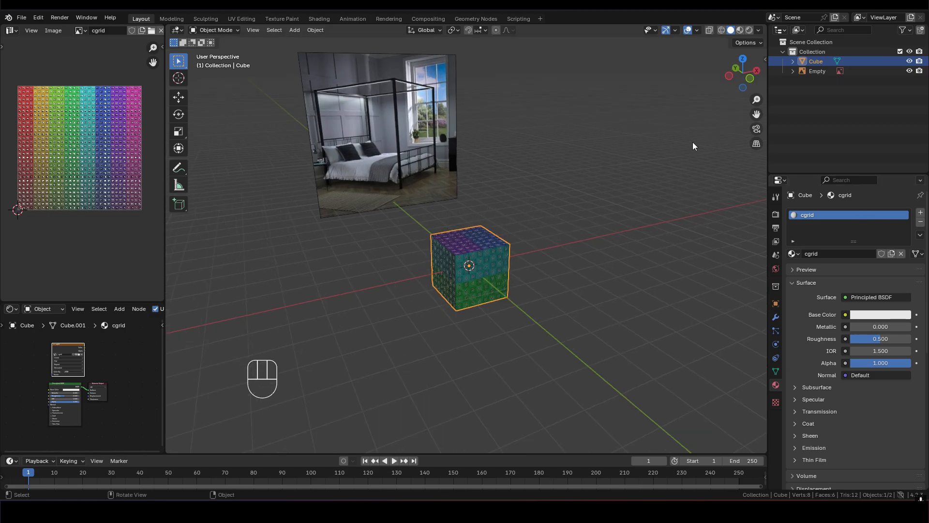
# - Try the Object and Material color types for the solid viewport shading and look through the viewport overlay options
pyautogui.click(759, 31)
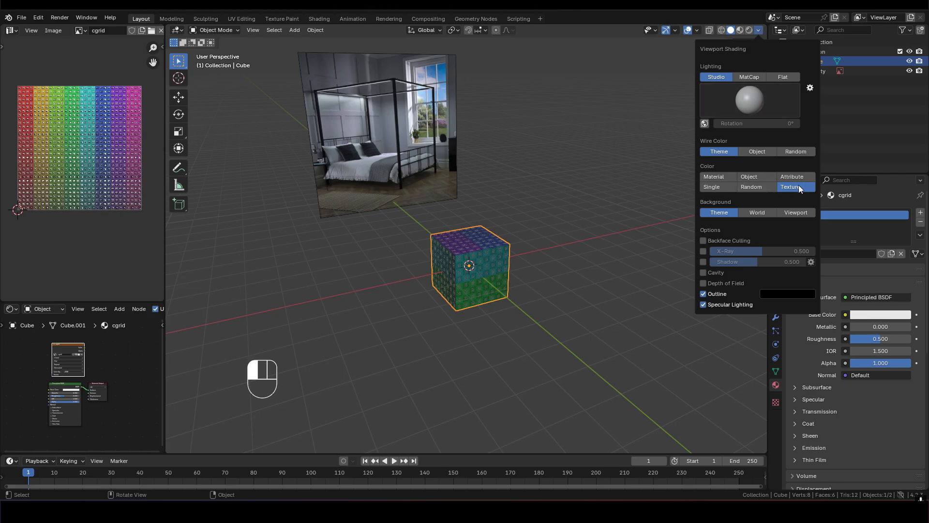
pyautogui.click(750, 176)
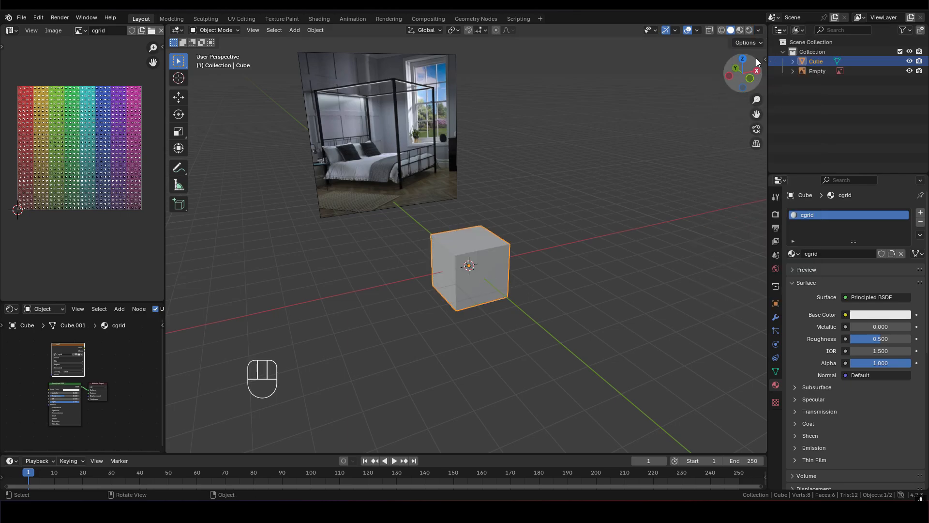
pyautogui.click(696, 31)
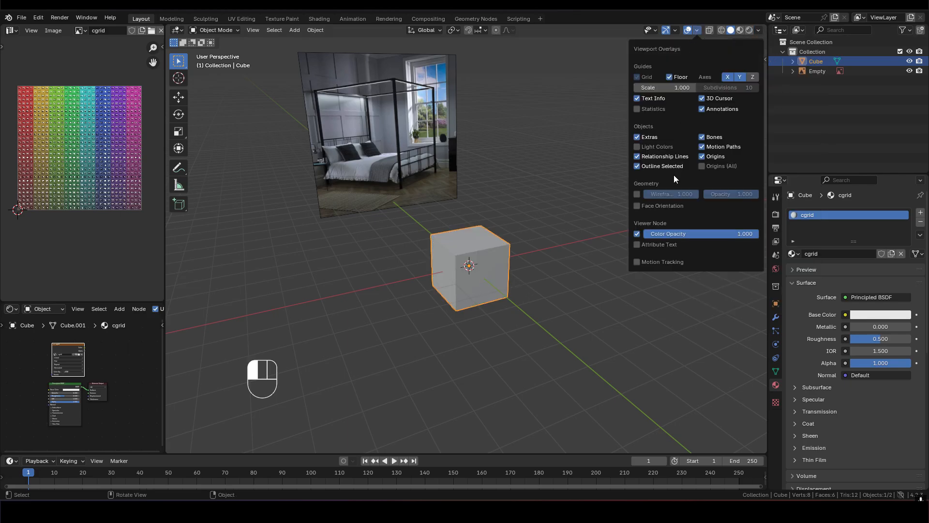
pyautogui.click(758, 31)
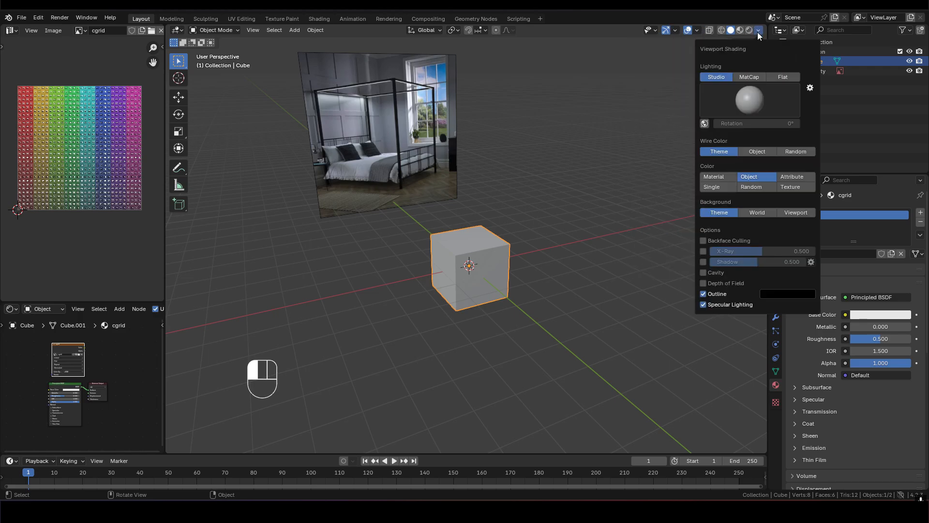
pyautogui.click(718, 176)
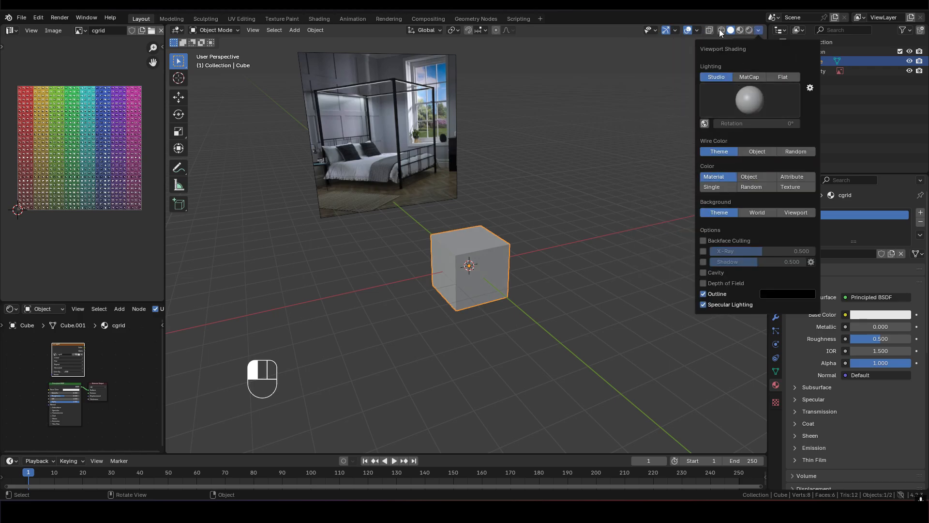
pyautogui.click(698, 30)
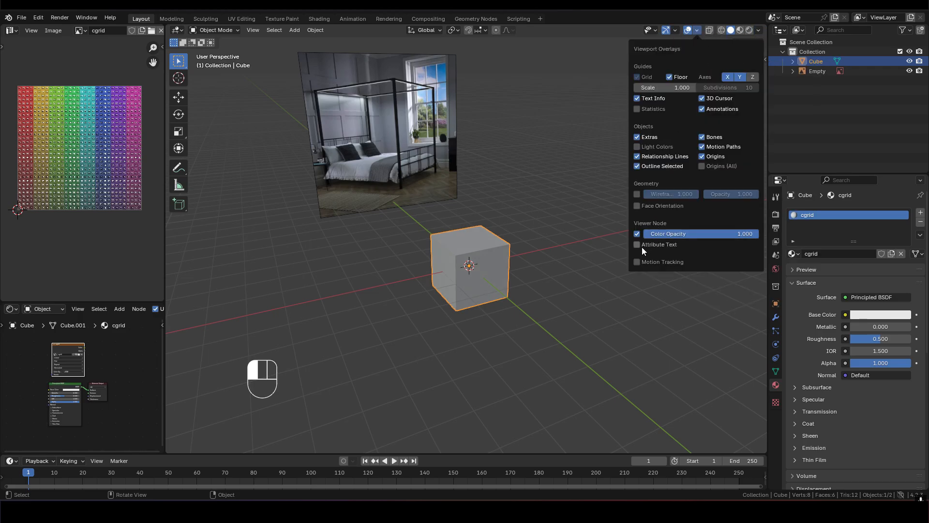
pyautogui.moveTo(676, 31)
# - Enable Cavity in the viewport shading, set the color type to Object, and deselect the cube
pyautogui.click(760, 30)
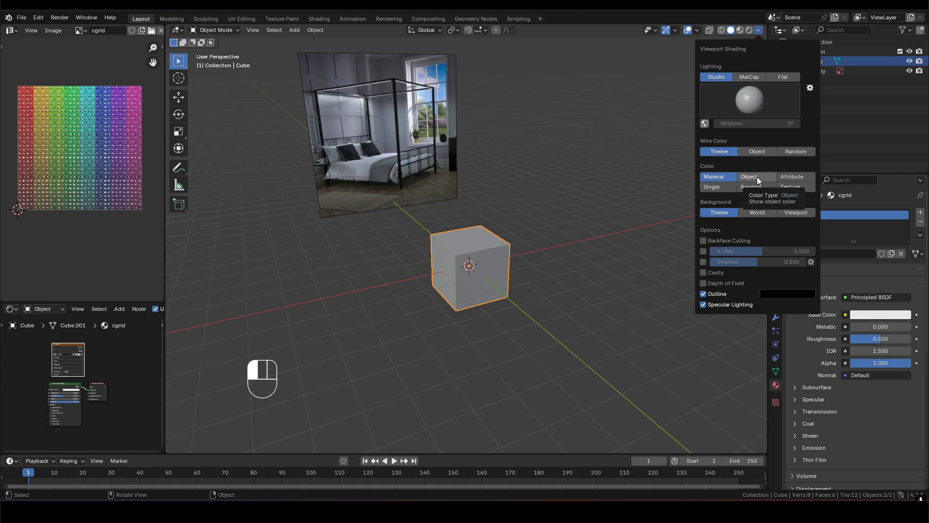
pyautogui.click(704, 273)
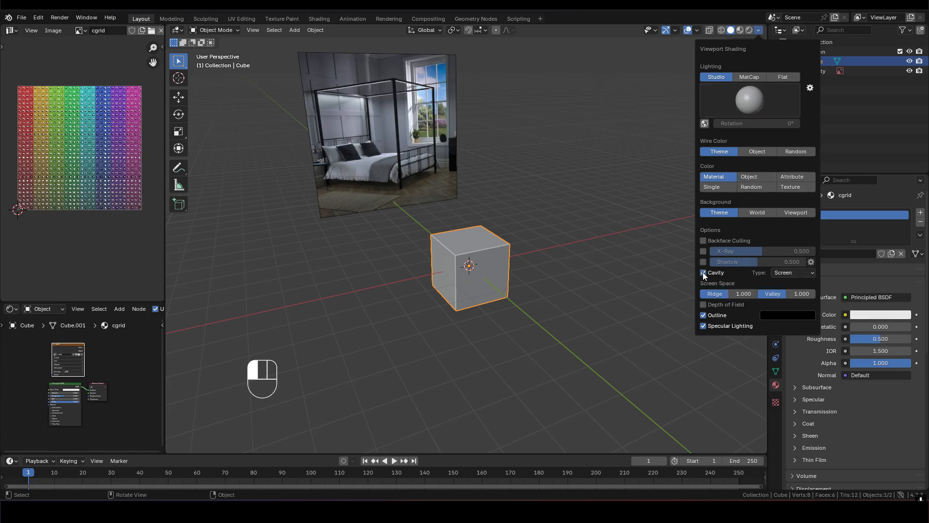
pyautogui.click(760, 177)
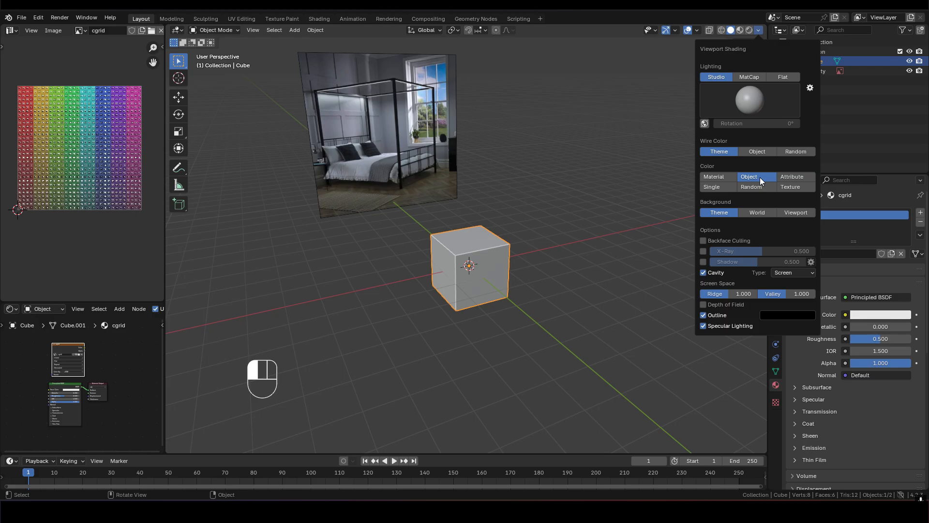
pyautogui.scroll(2, 474, 289)
pyautogui.keyDown('shift'); pyautogui.moveTo(474, 289); pyautogui.dragTo(452, 270, button='middle'); pyautogui.keyUp('shift')
pyautogui.click(563, 196)
pyautogui.scroll(-2, 475, 251)
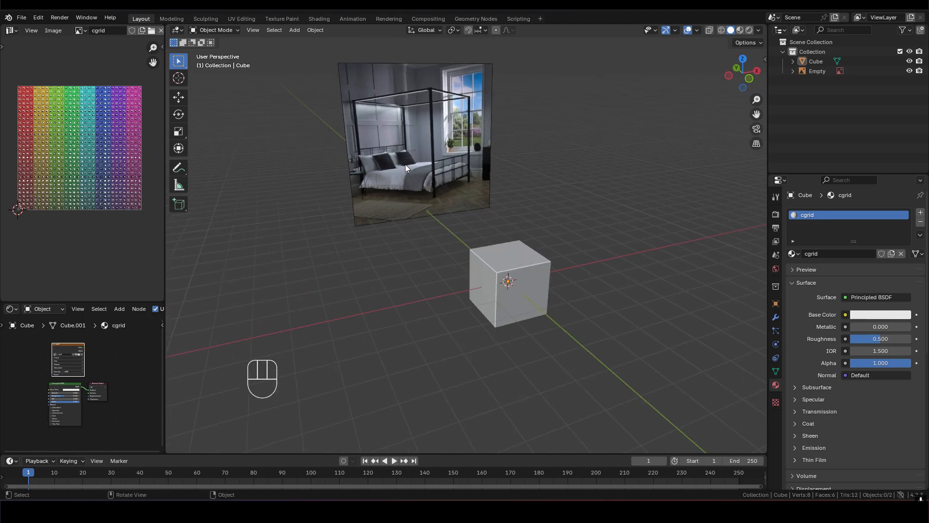
# - Select the cube and flatten it by scaling it to 0.1 along the Z axis
pyautogui.click(521, 286)
pyautogui.scroll(1, 555, 310)
pyautogui.keyDown('shift'); pyautogui.moveTo(556, 311); pyautogui.dragTo(517, 256, button='middle'); pyautogui.keyUp('shift')
pyautogui.scroll(3, 518, 253)
pyautogui.scroll(-2, 519, 256)
pyautogui.scroll(-1, 551, 261)
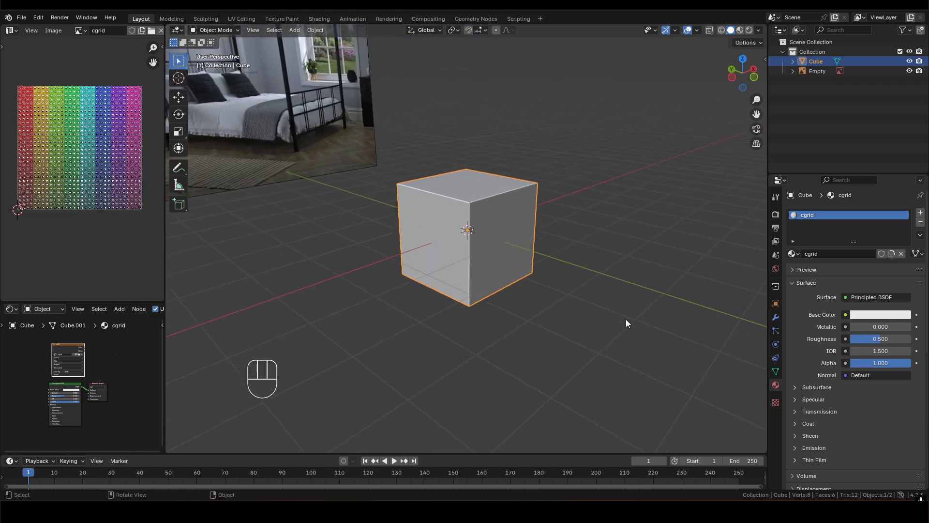
pyautogui.press('s')
pyautogui.press('z')
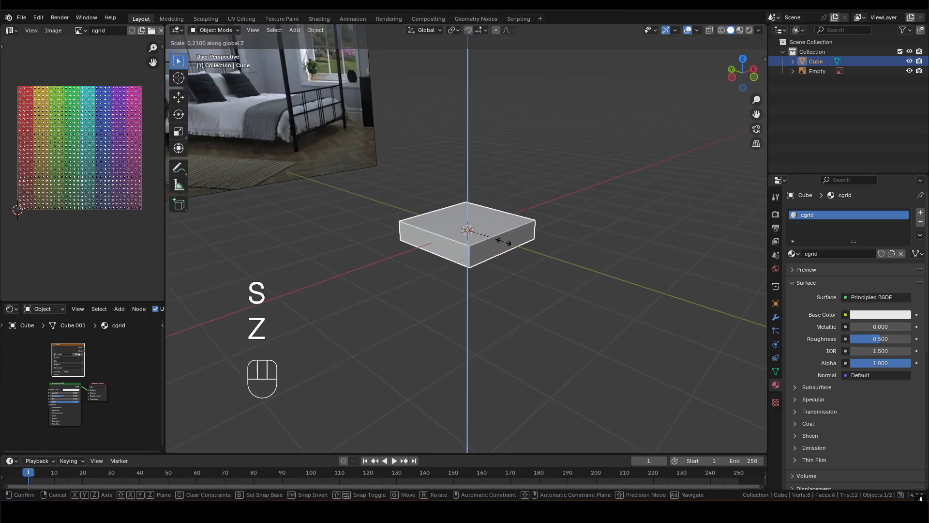
pyautogui.press('KP_0')
pyautogui.press('KP_Decimal')
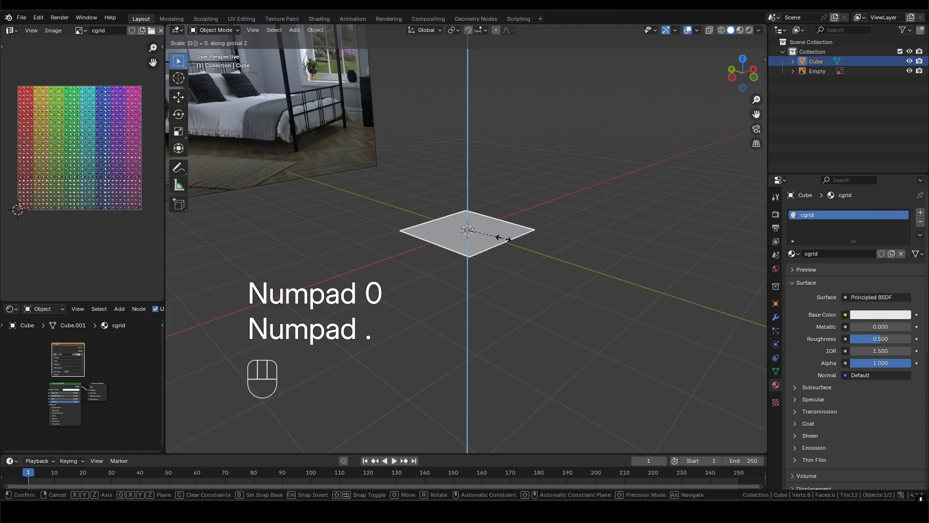
pyautogui.press('1')
pyautogui.click(506, 237)
# - Narrow the flattened cube into a bar by scaling it to 0.15 along the Y axis
pyautogui.moveTo(506, 237); pyautogui.dragTo(404, 248, button='middle')
pyautogui.moveTo(488, 248); pyautogui.dragTo(535, 274, button='middle')
pyautogui.press('s')
pyautogui.press('x')
pyautogui.press('y')
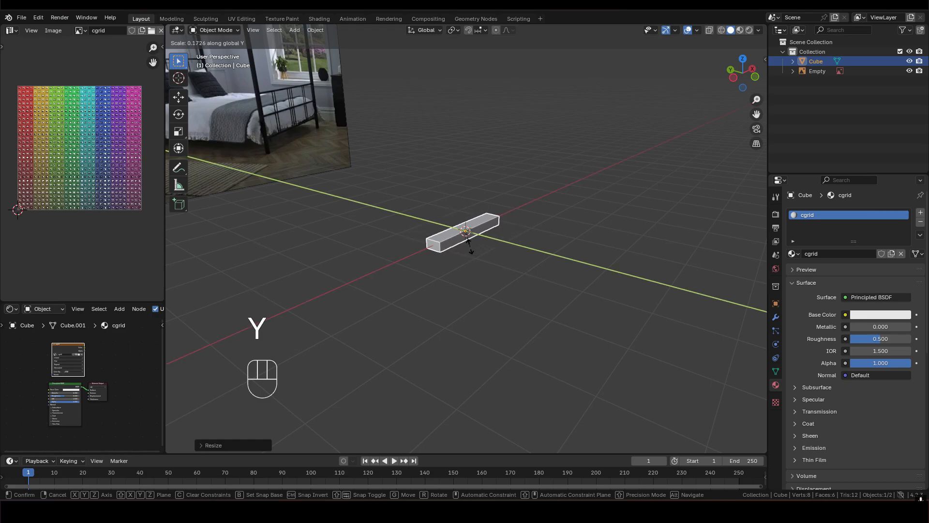
pyautogui.write('0.15')
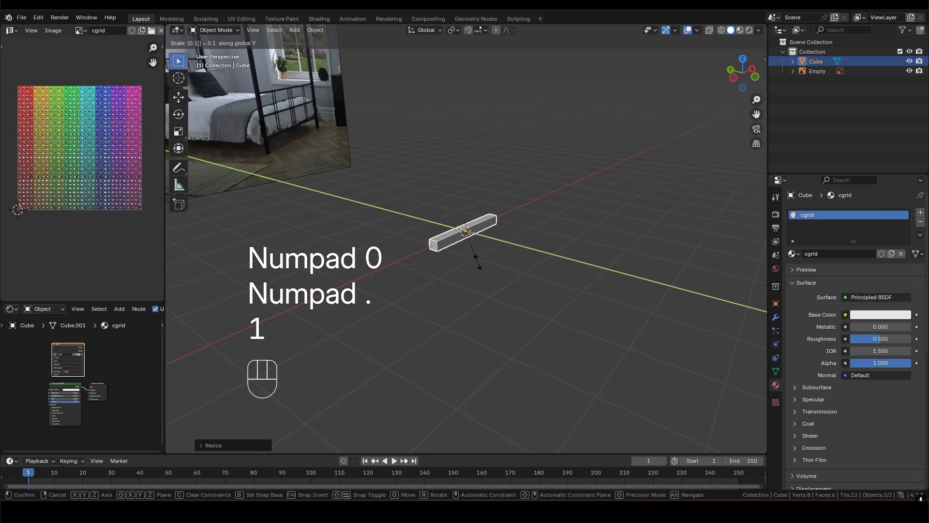
pyautogui.click(476, 261)
# - Try lengthening the bar by a factor of about 3 along the X axis, and undo that scaling
pyautogui.scroll(3, 454, 254)
pyautogui.moveTo(441, 250); pyautogui.dragTo(518, 303, button='middle')
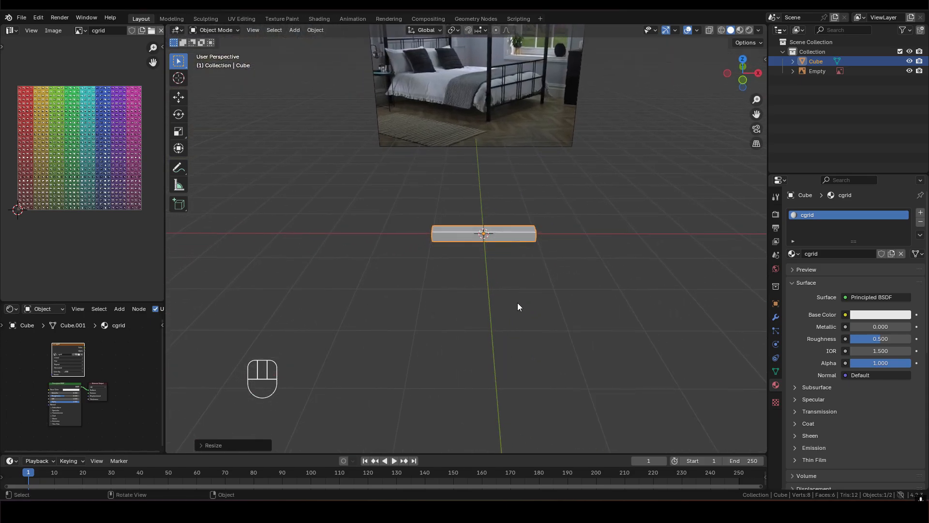
pyautogui.press('s')
pyautogui.press('x')
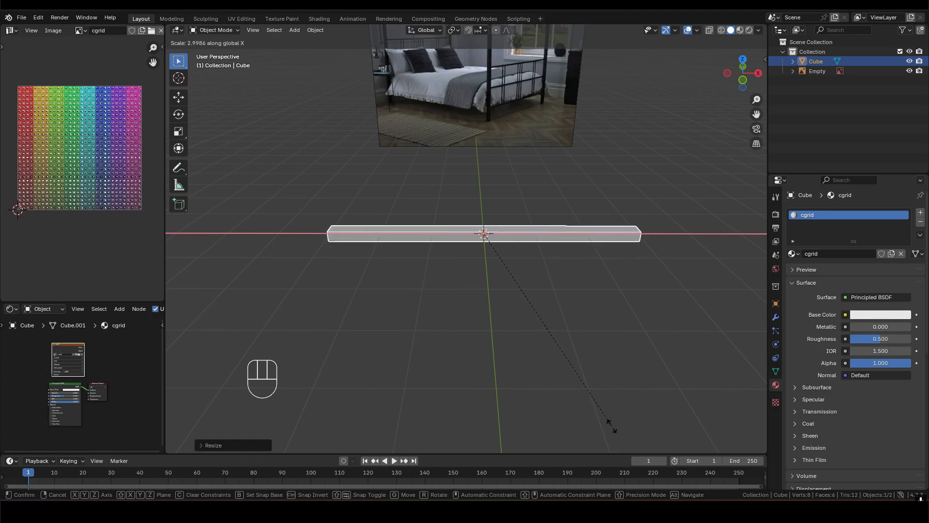
pyautogui.press('Return')
pyautogui.moveTo(612, 425); pyautogui.dragTo(575, 262, button='middle')
pyautogui.press('s')
pyautogui.press('x')
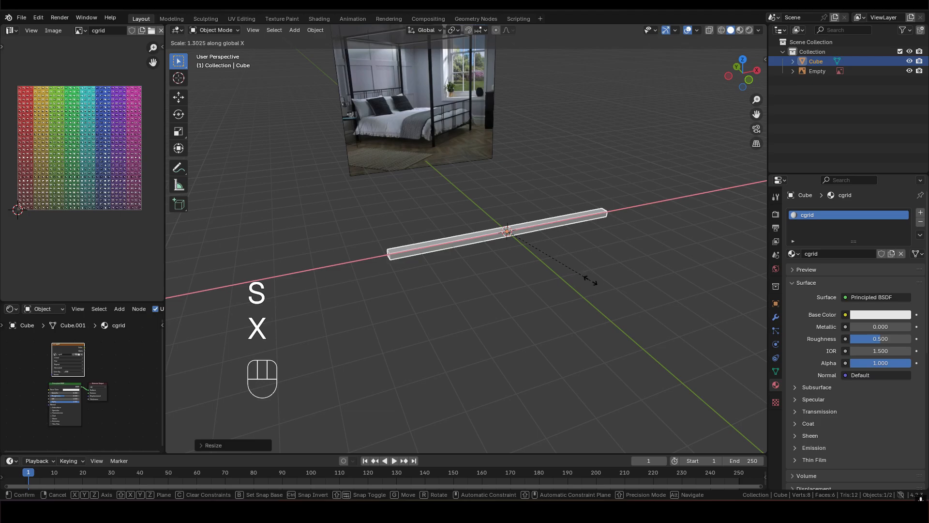
pyautogui.rightClick(590, 281)
pyautogui.hotkey('ctrl', 'z')
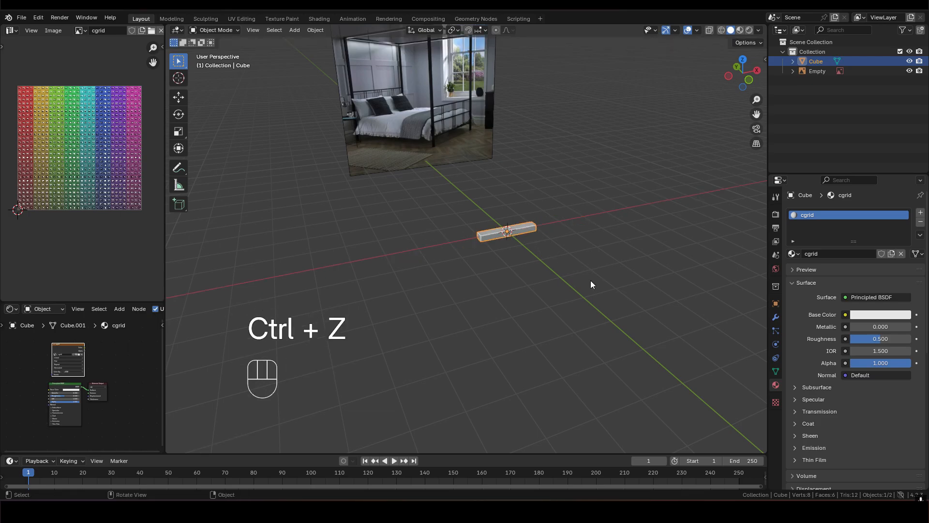
# - Lengthen the bar into a bed slat by scaling it by 4 along the X axis
pyautogui.press('s')
pyautogui.press('x')
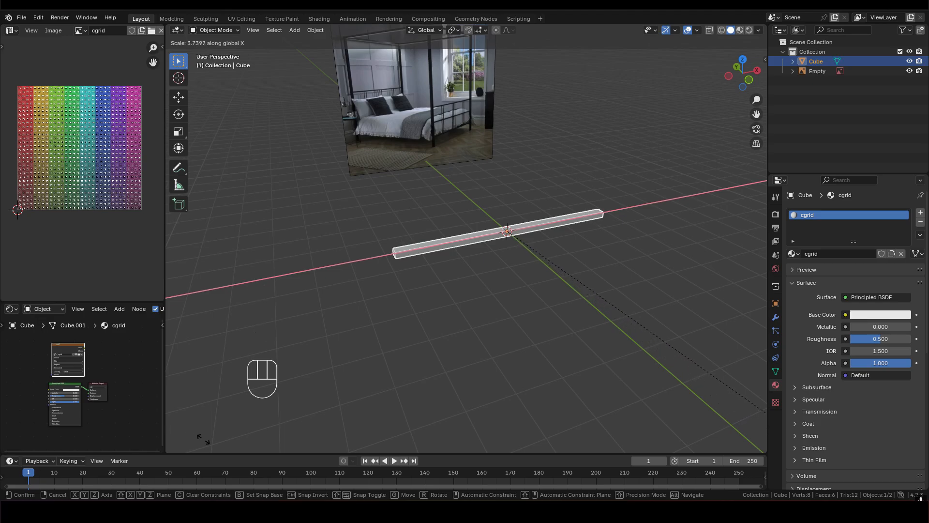
pyautogui.click(228, 438)
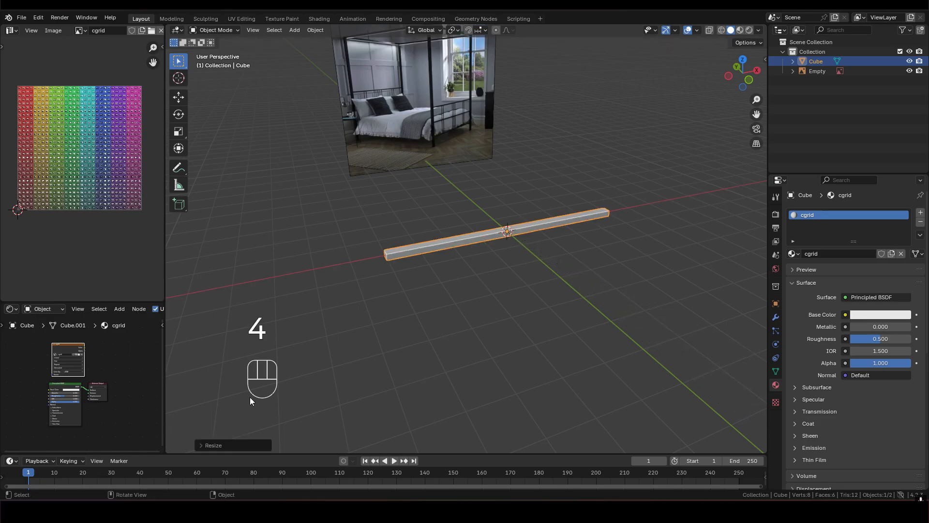
pyautogui.scroll(-4, 490, 234)
pyautogui.scroll(5, 489, 234)
pyautogui.moveTo(504, 230); pyautogui.dragTo(571, 205, button='middle')
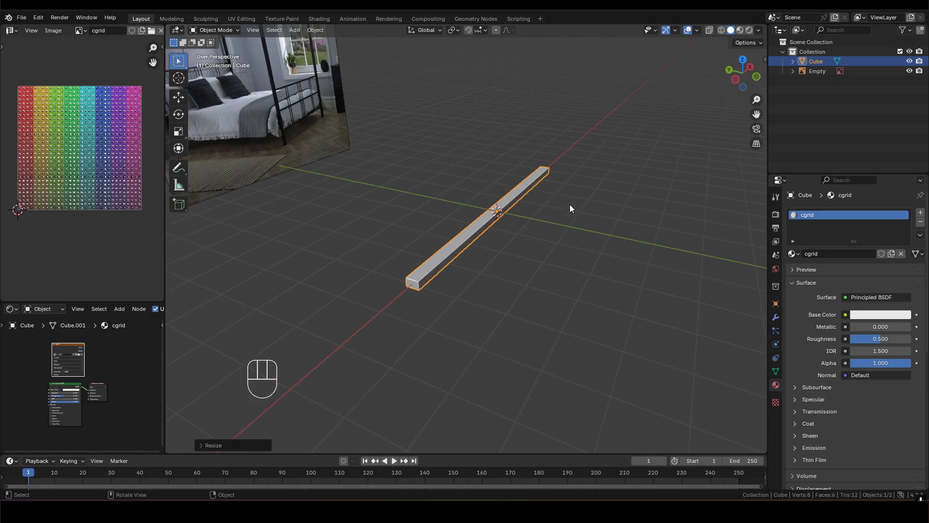
# - Delete the two end faces of the slat so that it is open at both ends
pyautogui.moveTo(480, 223); pyautogui.dragTo(511, 220, button='middle')
pyautogui.scroll(3, 485, 217)
pyautogui.press('Tab')
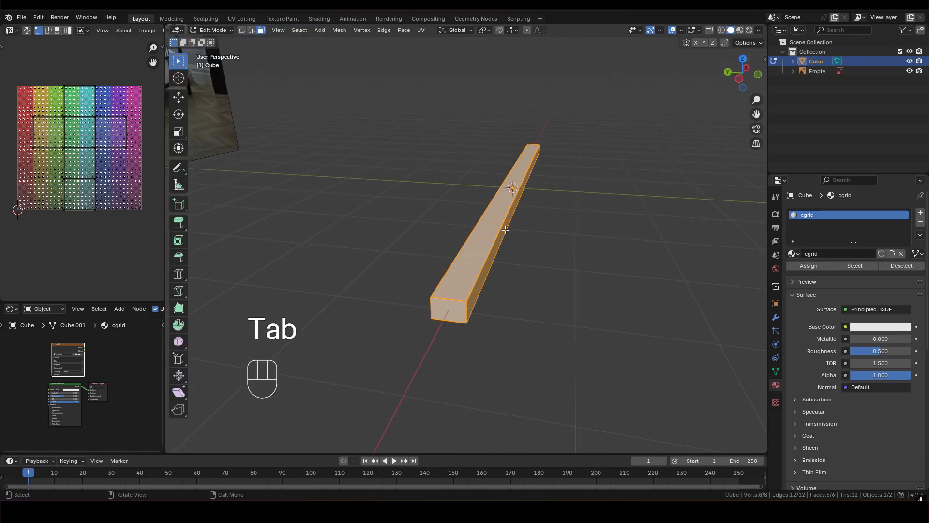
pyautogui.press('3')
pyautogui.click(459, 308)
pyautogui.moveTo(459, 308); pyautogui.dragTo(459, 191, button='middle')
pyautogui.keyDown('shift'); pyautogui.moveTo(600, 184); pyautogui.dragTo(353, 195, button='middle'); pyautogui.keyUp('shift')
pyautogui.keyDown('shift'); pyautogui.moveTo(572, 199); pyautogui.dragTo(364, 207, button='middle'); pyautogui.keyUp('shift')
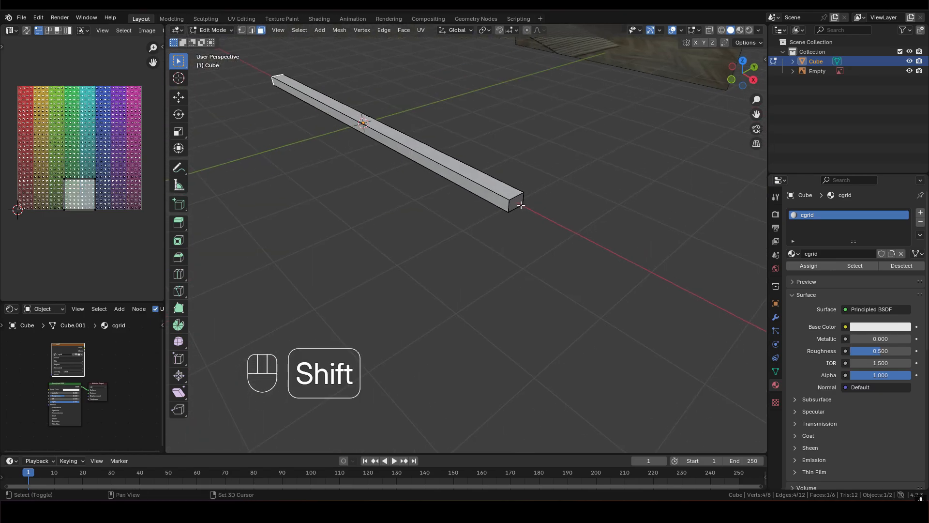
pyautogui.keyDown('shift'); pyautogui.click(509, 204); pyautogui.keyUp('shift')
pyautogui.press('x')
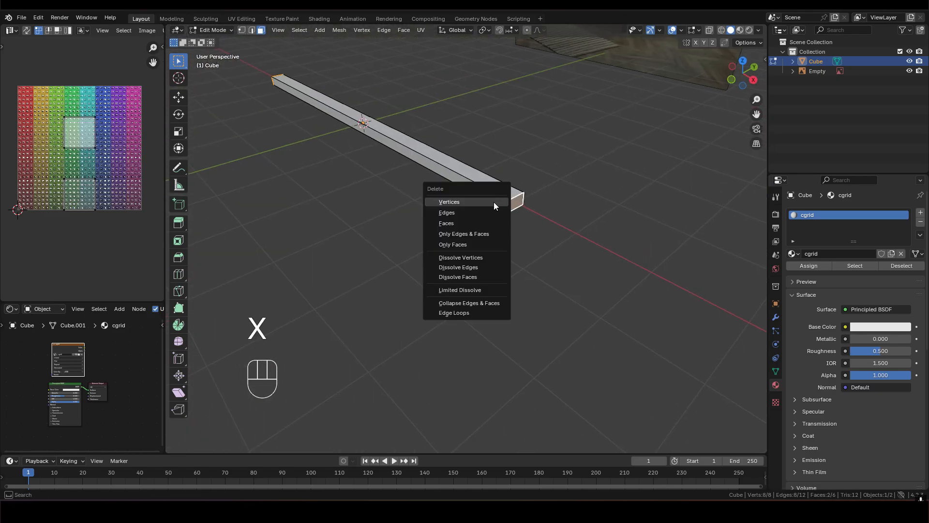
pyautogui.click(450, 223)
# - Bevel all edges of the open slat with an offset of 0.5 m and a single segment
pyautogui.moveTo(450, 223); pyautogui.dragTo(545, 194, button='middle')
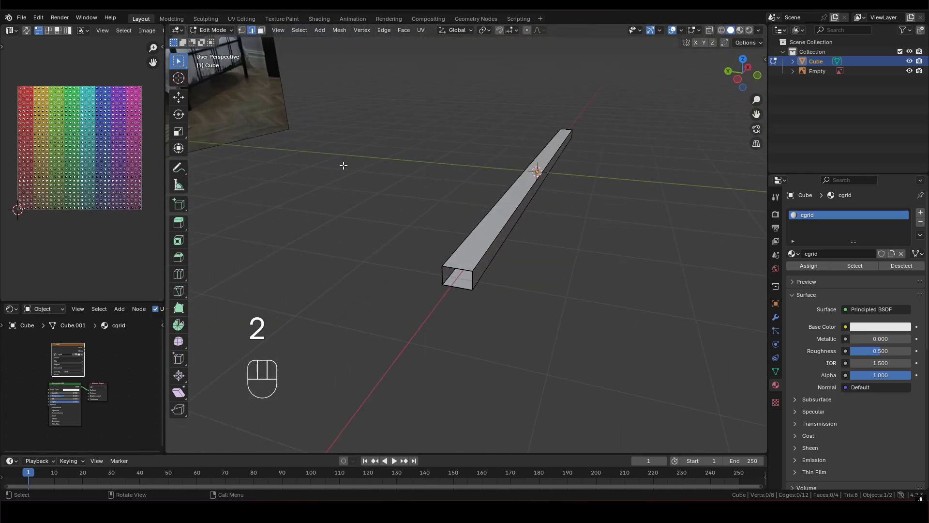
pyautogui.press('a')
pyautogui.moveTo(524, 207); pyautogui.dragTo(513, 240, button='middle')
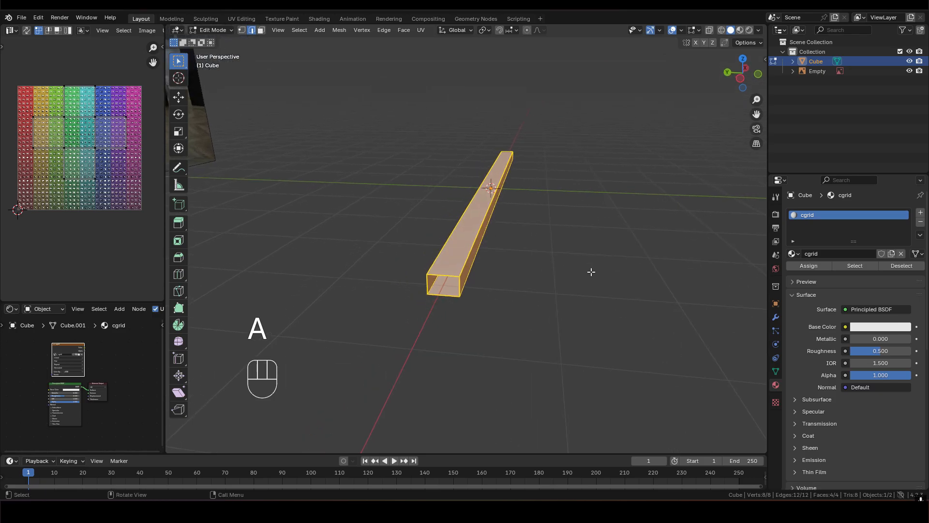
pyautogui.hotkey('ctrl', 'b')
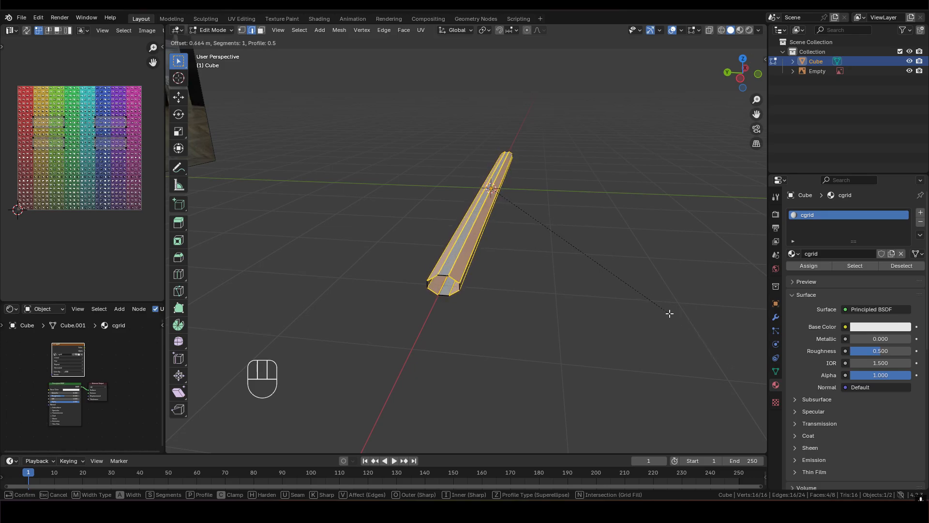
pyautogui.scroll(1, 673, 317)
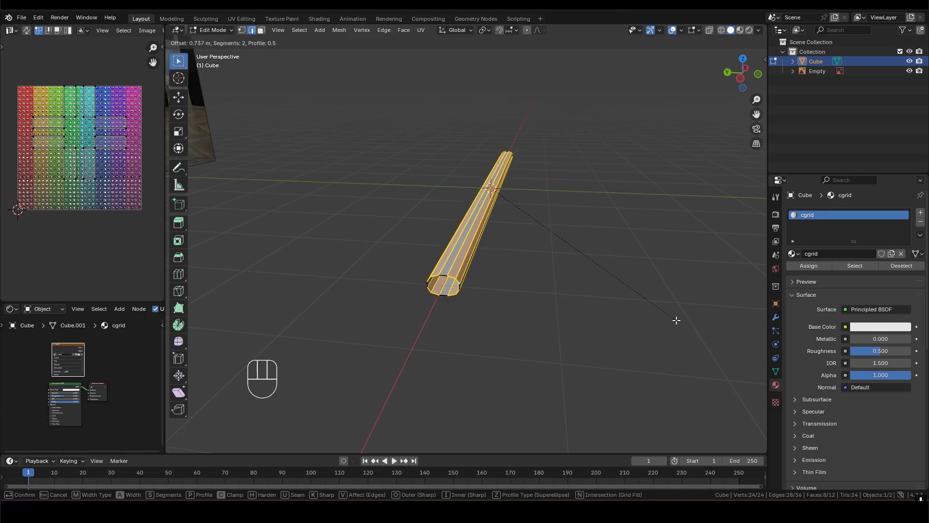
pyautogui.scroll(-1, 677, 323)
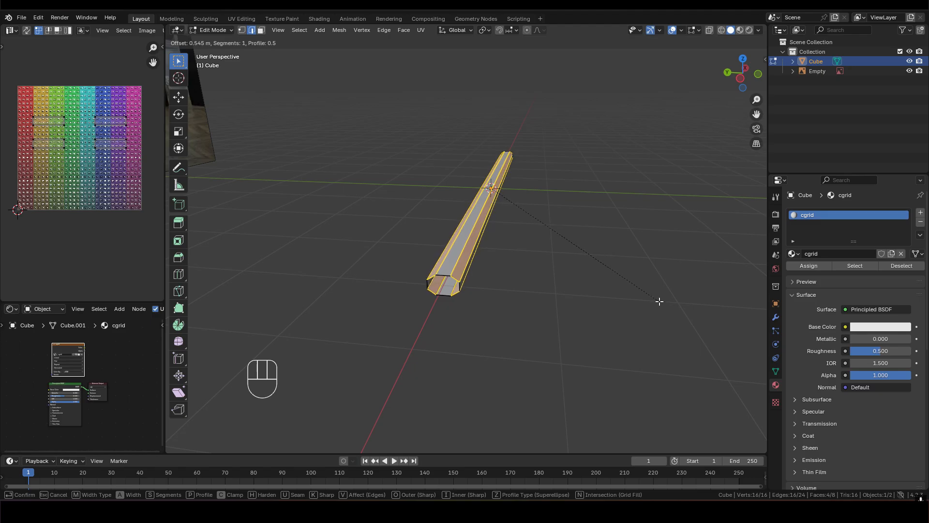
pyautogui.press('KP_0')
pyautogui.press('KP_Decimal')
pyautogui.press('5')
pyautogui.click(656, 293)
# - Return to Object Mode and apply smooth shading to the beveled slat
pyautogui.moveTo(486, 239); pyautogui.dragTo(477, 213, button='middle')
pyautogui.press('Tab')
pyautogui.rightClick(454, 228)
pyautogui.click(455, 228)
# - Add an Array modifier to the slat with a relative offset factor of 0 on X and -1 on Y
pyautogui.moveTo(501, 247); pyautogui.dragTo(480, 225, button='middle')
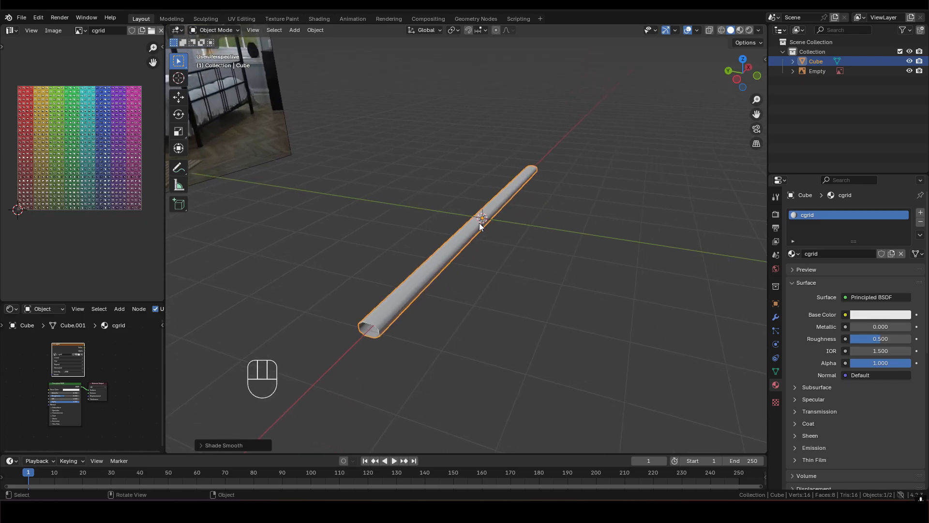
pyautogui.click(775, 318)
pyautogui.click(827, 212)
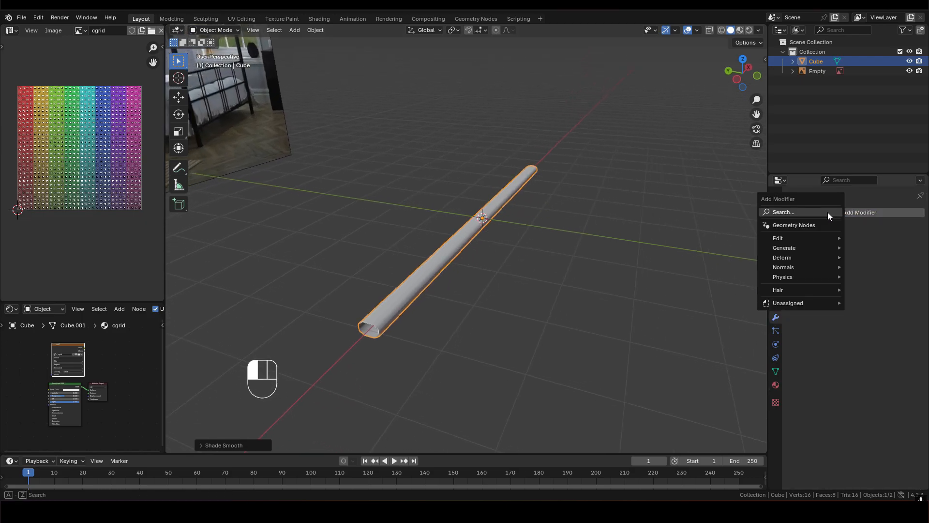
pyautogui.moveTo(802, 249)
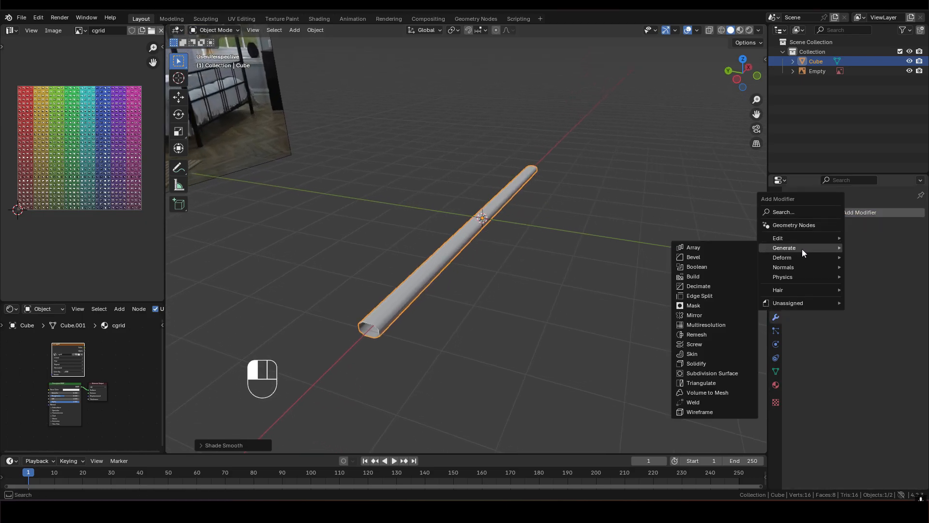
pyautogui.click(708, 247)
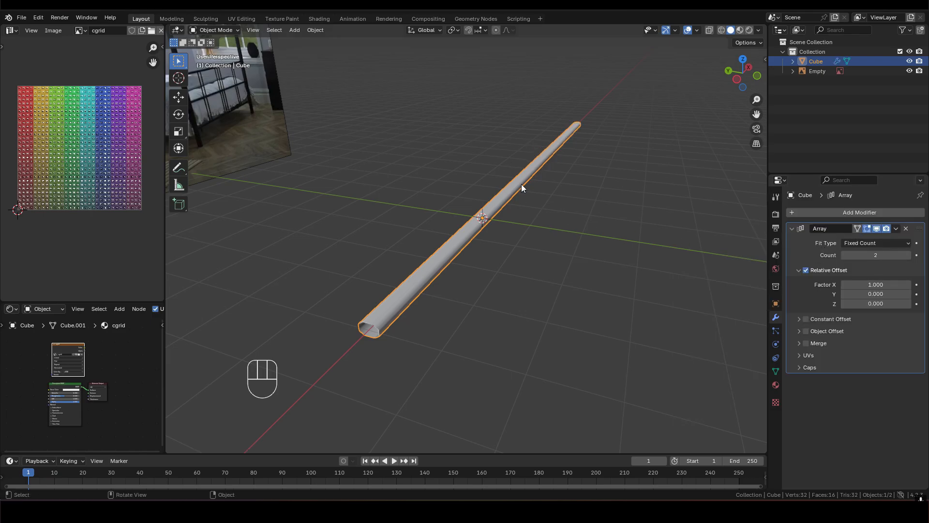
pyautogui.click(875, 284)
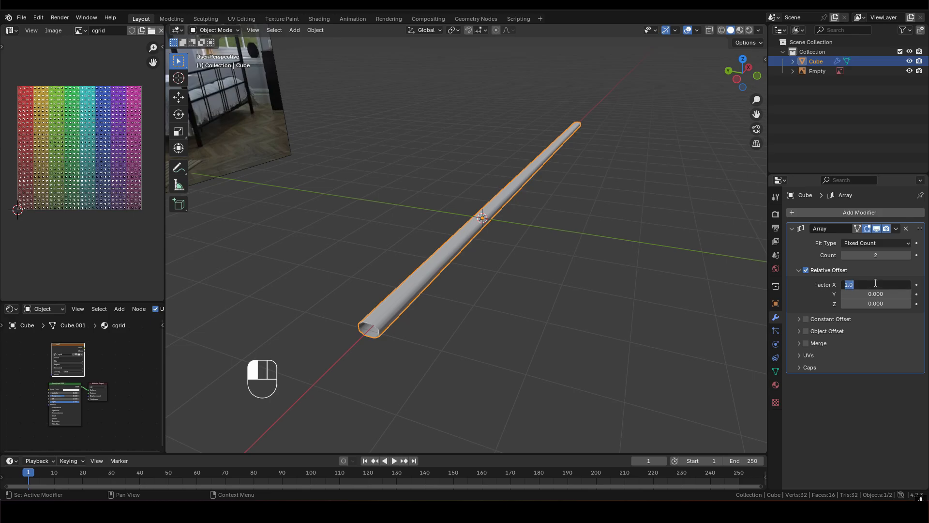
pyautogui.press('Return')
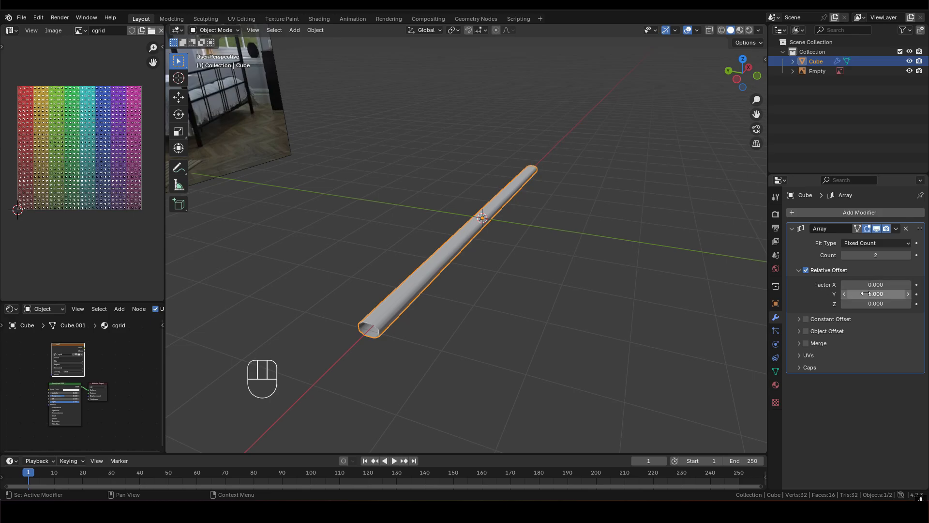
pyautogui.click(875, 294)
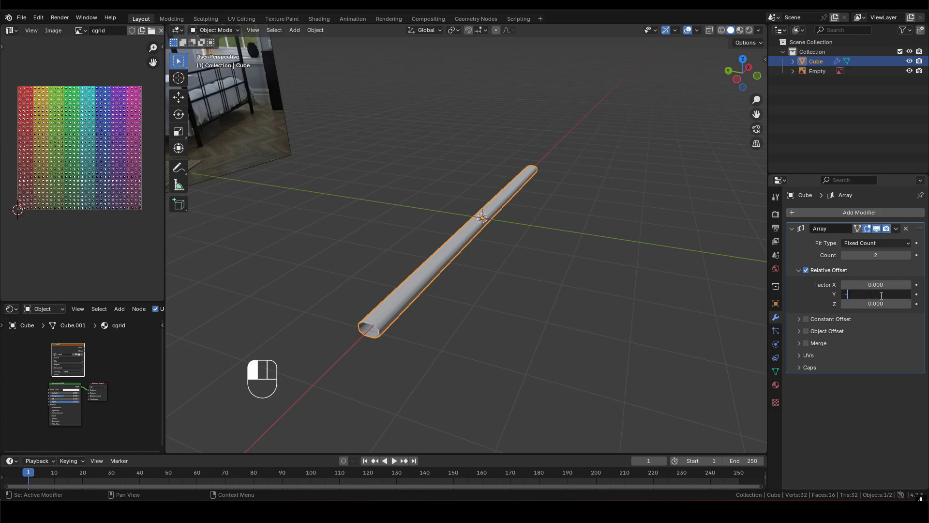
pyautogui.press('Return')
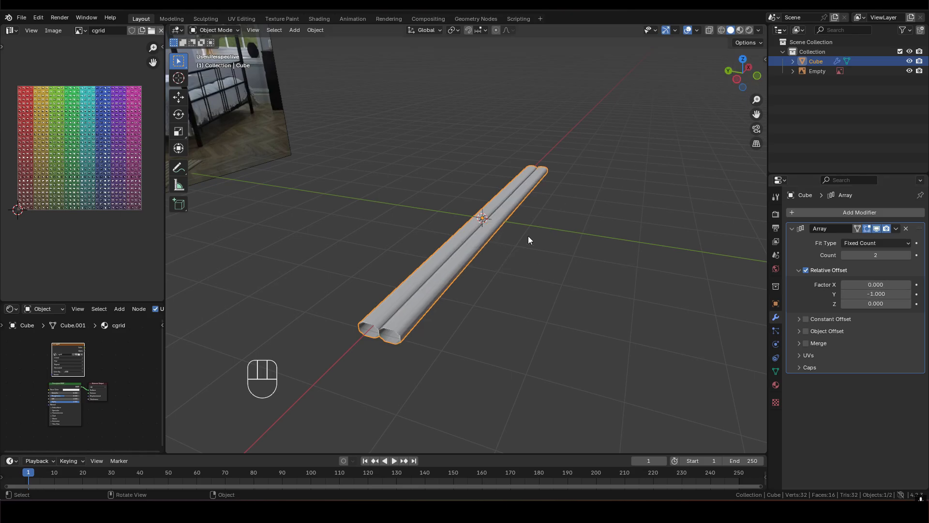
# - Widen the gap between the arrayed slats by setting the relative Y offset to -1.8
pyautogui.moveTo(529, 239); pyautogui.dragTo(564, 234, button='middle')
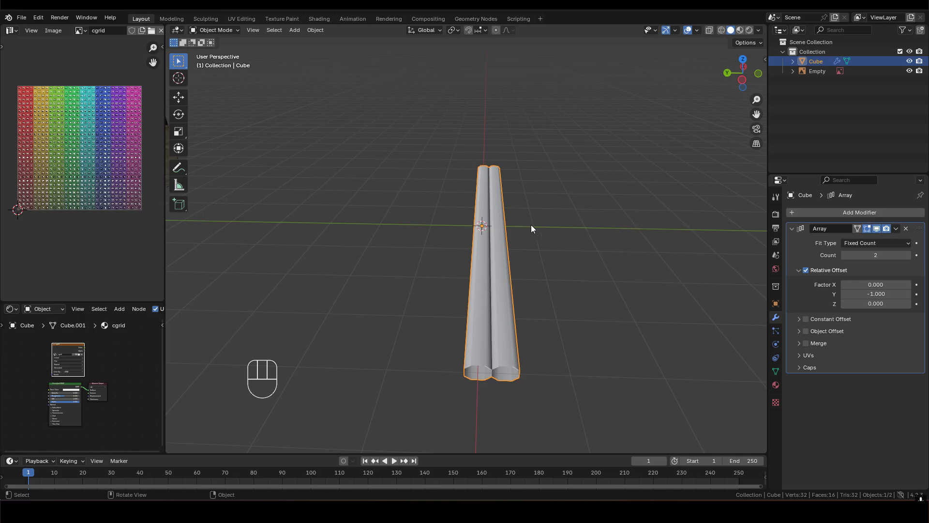
pyautogui.keyDown('shift'); pyautogui.moveTo(514, 230); pyautogui.dragTo(471, 227, button='middle'); pyautogui.keyUp('shift')
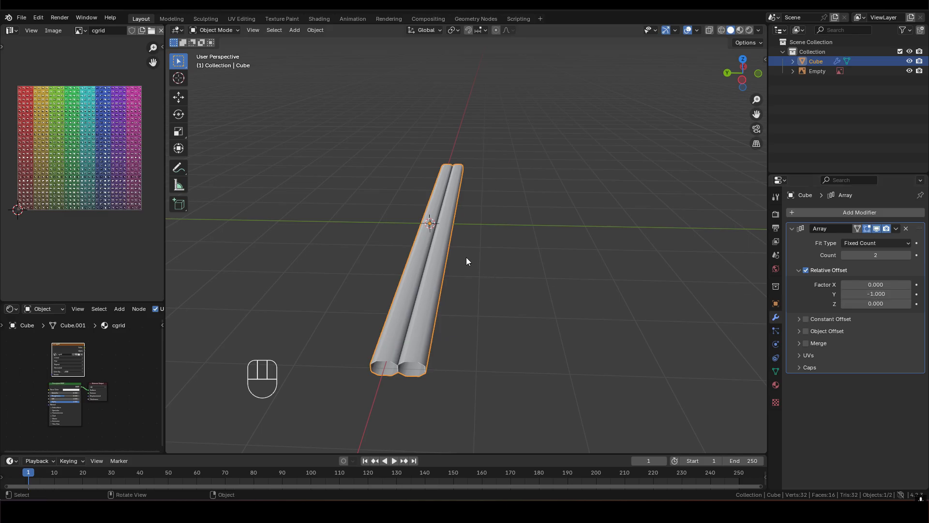
pyautogui.moveTo(871, 294); pyautogui.dragTo(818, 294)
pyautogui.click(884, 295)
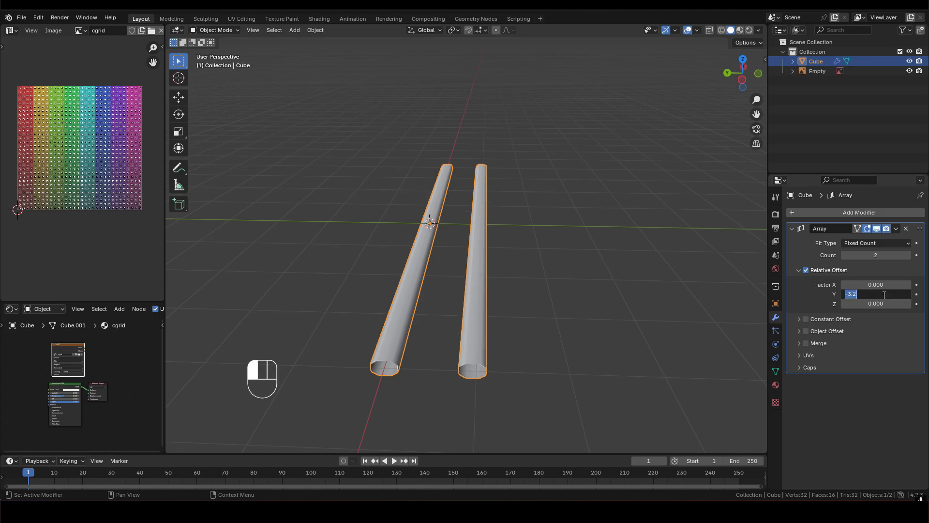
pyautogui.press('BackSpace')
pyautogui.press('BackSpace')
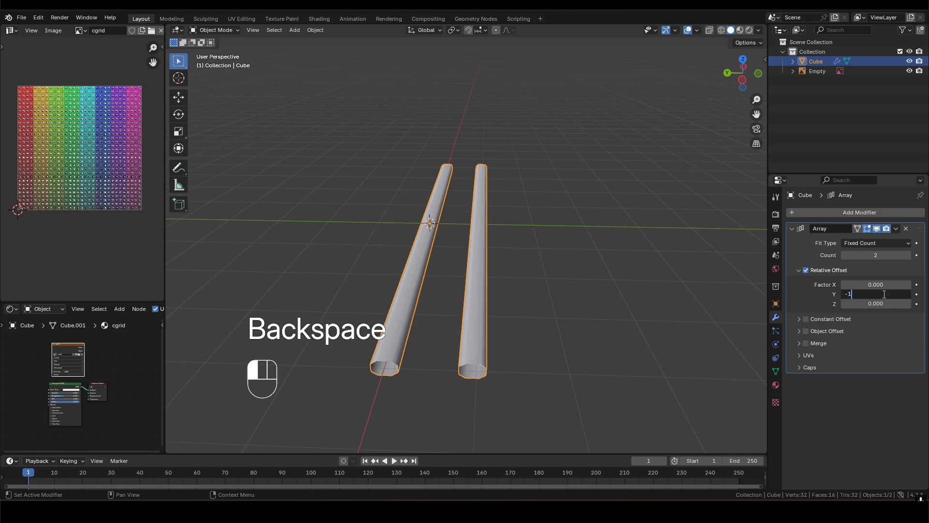
pyautogui.press('Return')
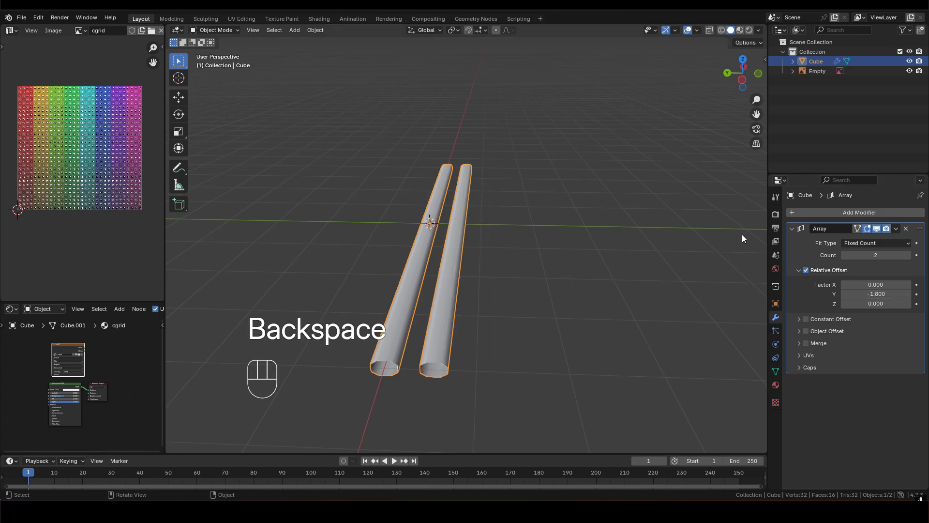
# - Set the array count to 14 slats
pyautogui.click(886, 255)
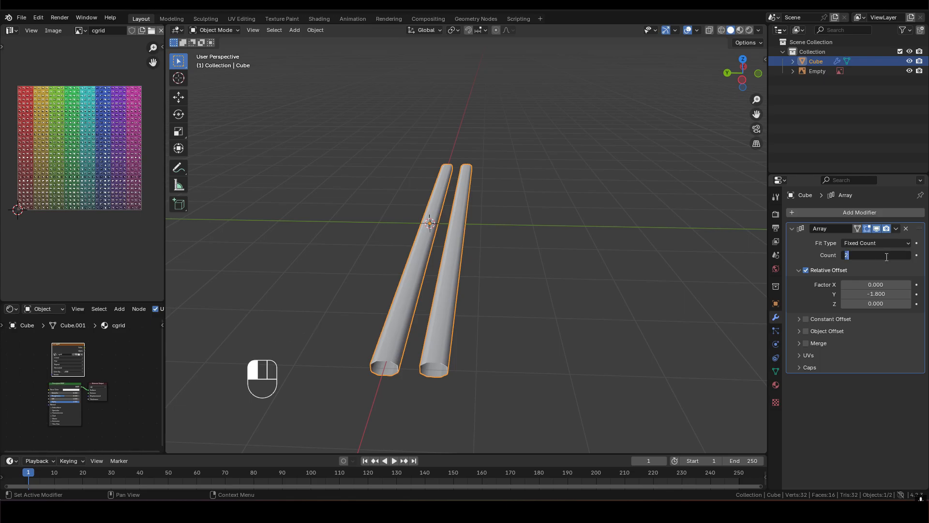
pyautogui.write('14')
pyautogui.press('Return')
# - Try relative Y offsets of -1.5 and -2 for the slat array
pyautogui.moveTo(566, 248); pyautogui.dragTo(546, 235, button='middle')
pyautogui.doubleClick(870, 294)
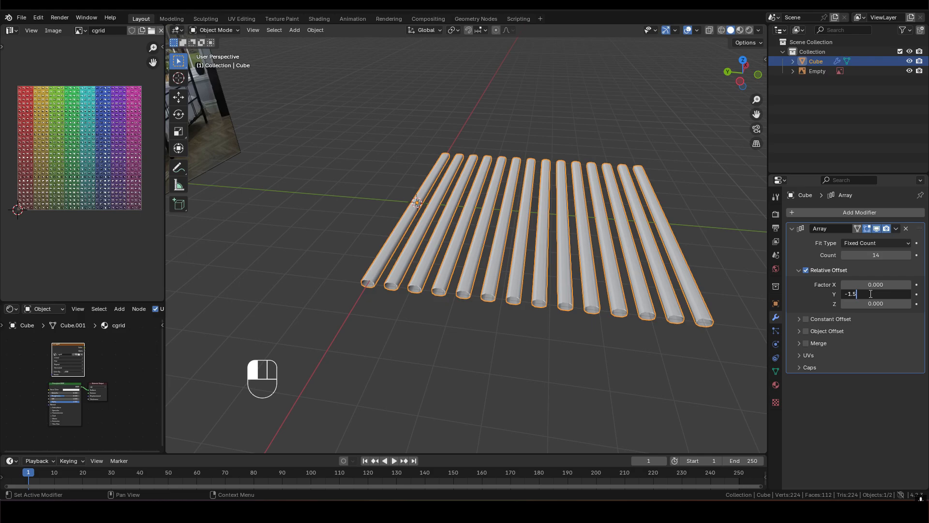
pyautogui.press('Return')
pyautogui.doubleClick(870, 294)
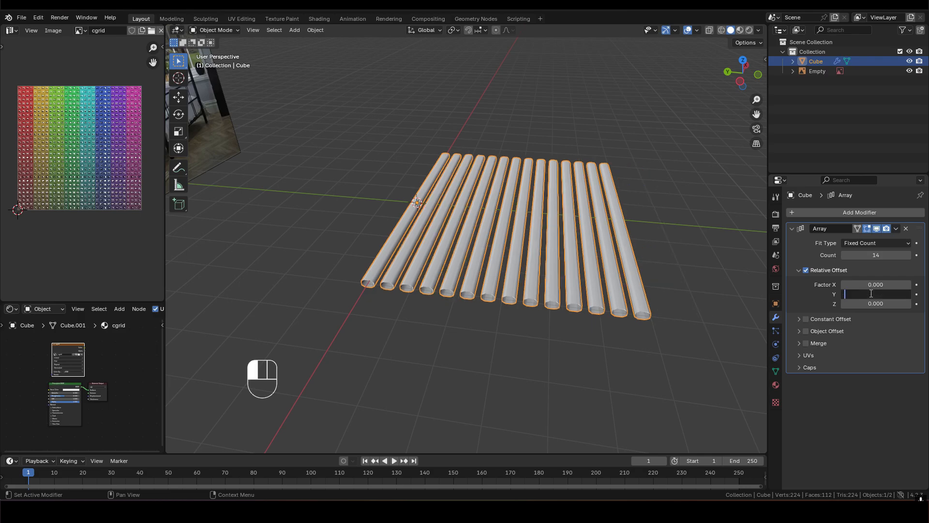
pyautogui.press('Return')
# - Set the slat array's relative Y offset to -2.2
pyautogui.scroll(-3, 579, 228)
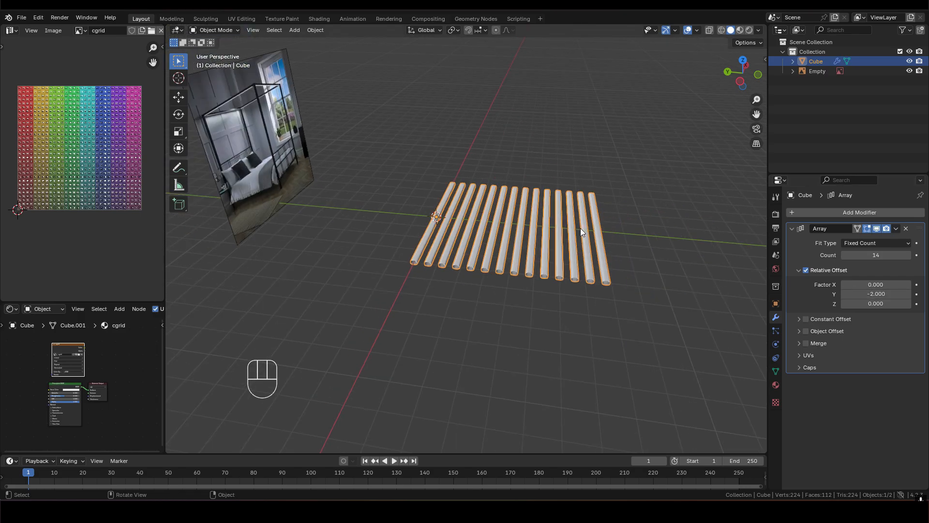
pyautogui.moveTo(586, 234); pyautogui.dragTo(630, 227, button='middle')
pyautogui.doubleClick(875, 293)
pyautogui.press('BackSpace')
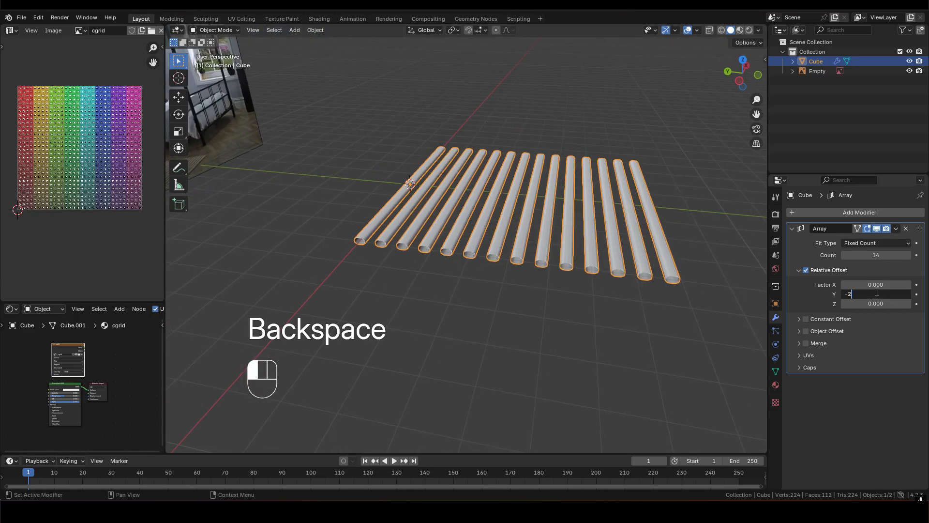
pyautogui.press('Return')
# - In Edit Mode, mark one long edge on the underside of the original slat as a seam
pyautogui.scroll(-2, 580, 221)
pyautogui.moveTo(588, 220); pyautogui.dragTo(515, 235, button='middle')
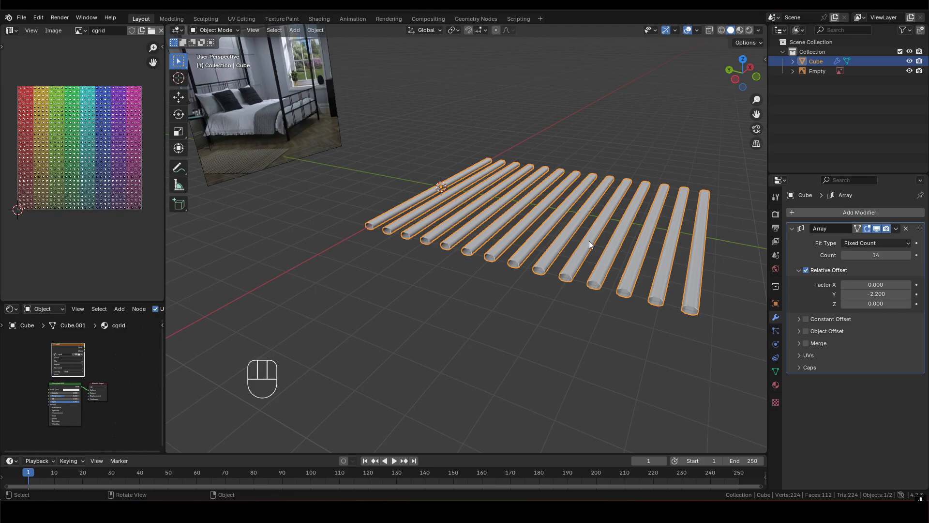
pyautogui.keyDown('shift'); pyautogui.moveTo(411, 197); pyautogui.dragTo(503, 180, button='middle'); pyautogui.keyUp('shift')
pyautogui.scroll(3, 527, 247)
pyautogui.press('Tab')
pyautogui.moveTo(528, 240); pyautogui.dragTo(518, 231, button='middle')
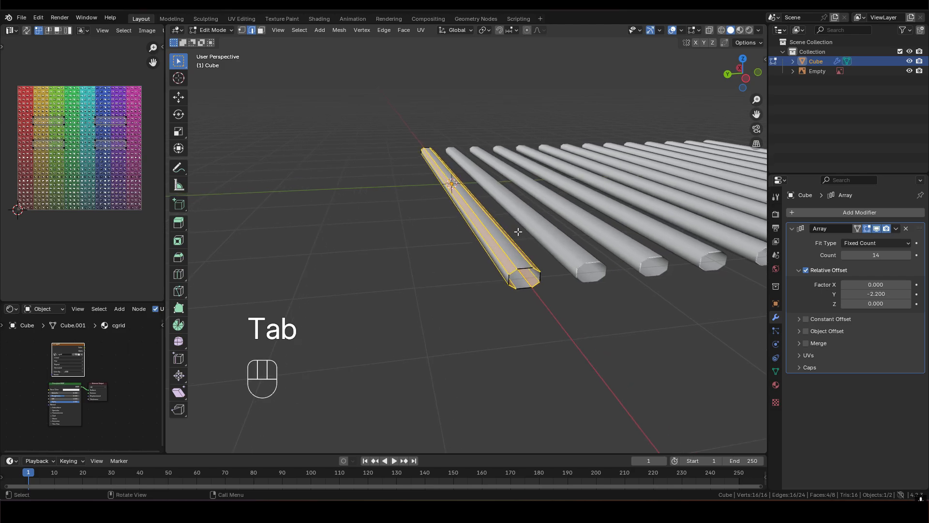
pyautogui.scroll(2, 495, 254)
pyautogui.keyDown('shift'); pyautogui.moveTo(503, 248); pyautogui.dragTo(461, 233, button='middle'); pyautogui.keyUp('shift')
pyautogui.click(477, 276)
pyautogui.moveTo(477, 276); pyautogui.dragTo(516, 277, button='middle')
pyautogui.click(509, 273)
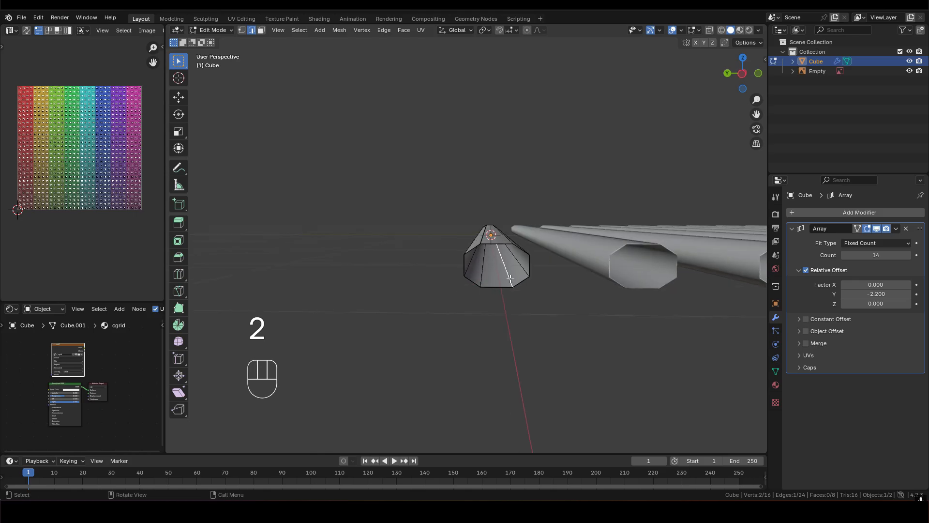
pyautogui.rightClick(511, 279)
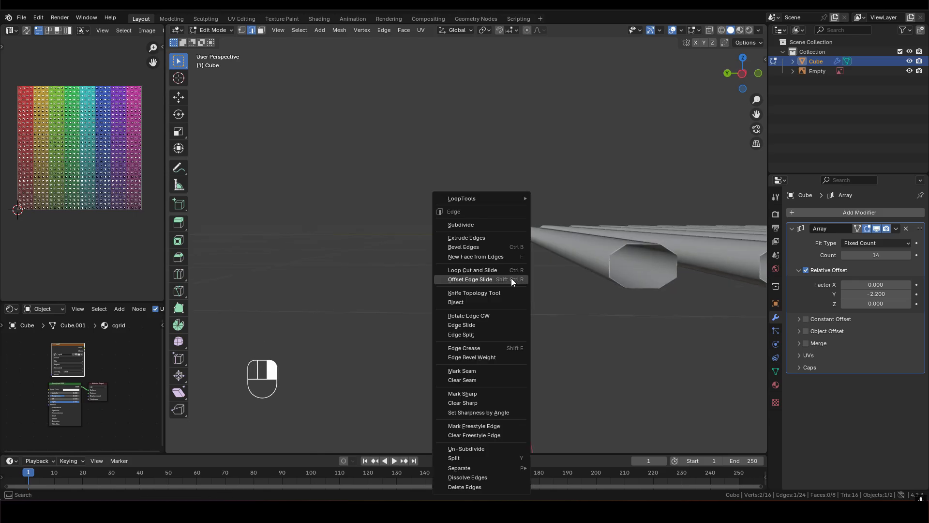
pyautogui.click(486, 371)
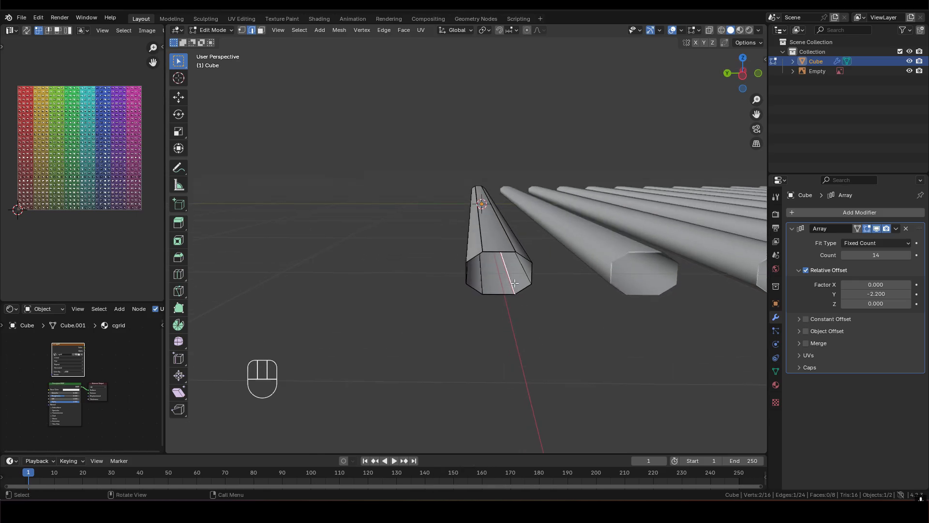
# - Select all faces of the original slat and widen the UV editor beside the 3D view
pyautogui.moveTo(512, 283)
pyautogui.mouseDown(button='middle')
pyautogui.moveTo(498, 268)
pyautogui.moveTo(529, 302)
pyautogui.moveTo(503, 276)
pyautogui.mouseUp(button='middle')
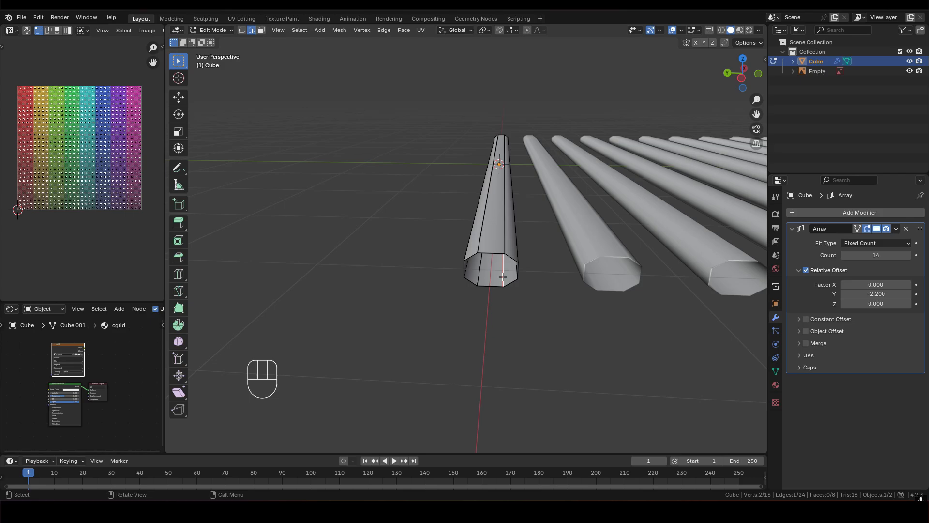
pyautogui.moveTo(496, 267); pyautogui.dragTo(498, 248, button='middle')
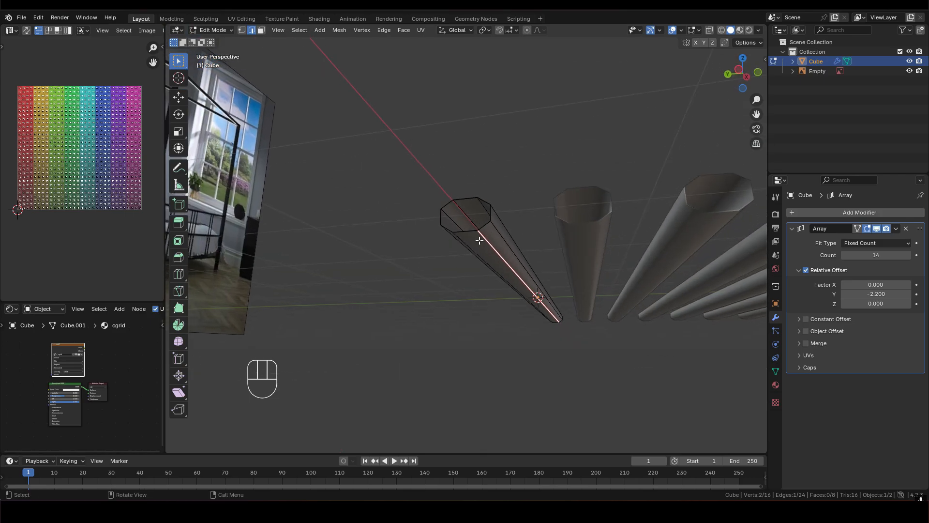
pyautogui.moveTo(506, 258)
pyautogui.mouseDown(button='middle')
pyautogui.moveTo(521, 281)
pyautogui.moveTo(490, 256)
pyautogui.mouseUp(button='middle')
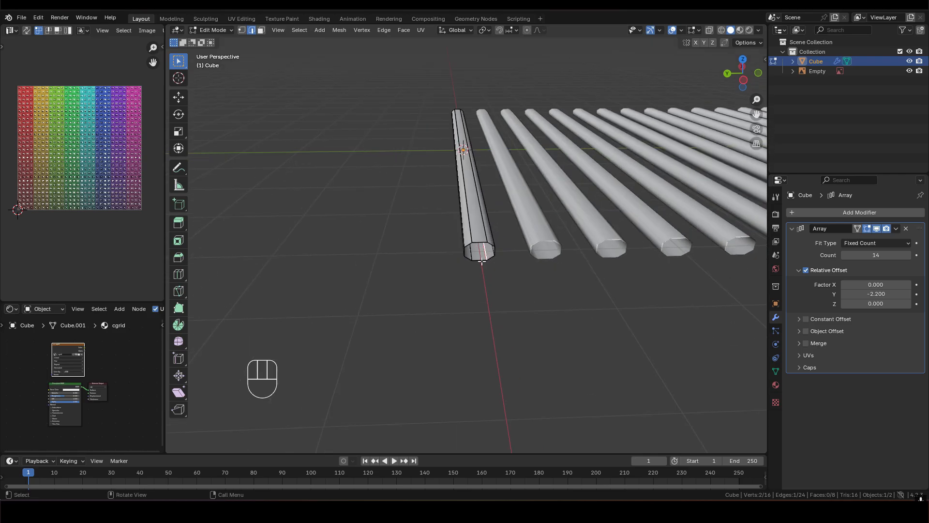
pyautogui.moveTo(478, 251); pyautogui.dragTo(452, 190, button='middle')
pyautogui.press('3')
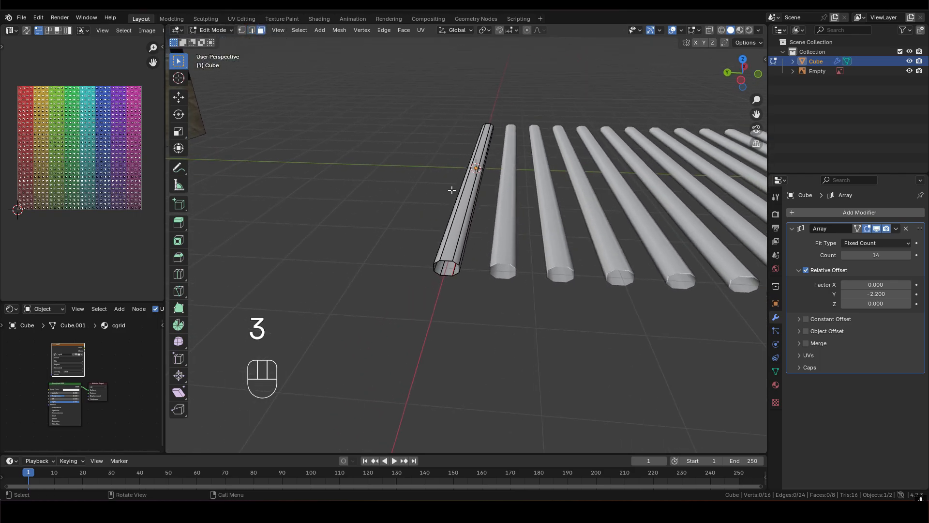
pyautogui.press('a')
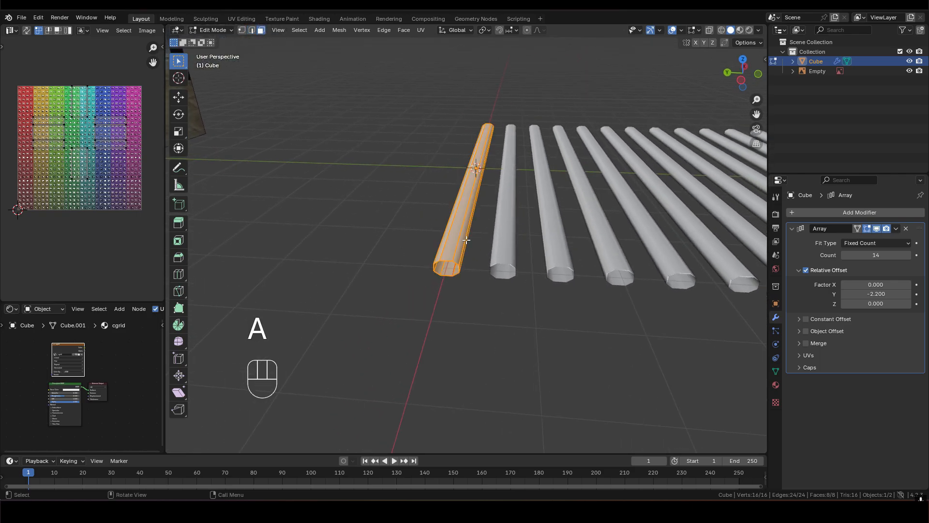
pyautogui.moveTo(163, 118); pyautogui.dragTo(222, 121)
pyautogui.scroll(2, 133, 142)
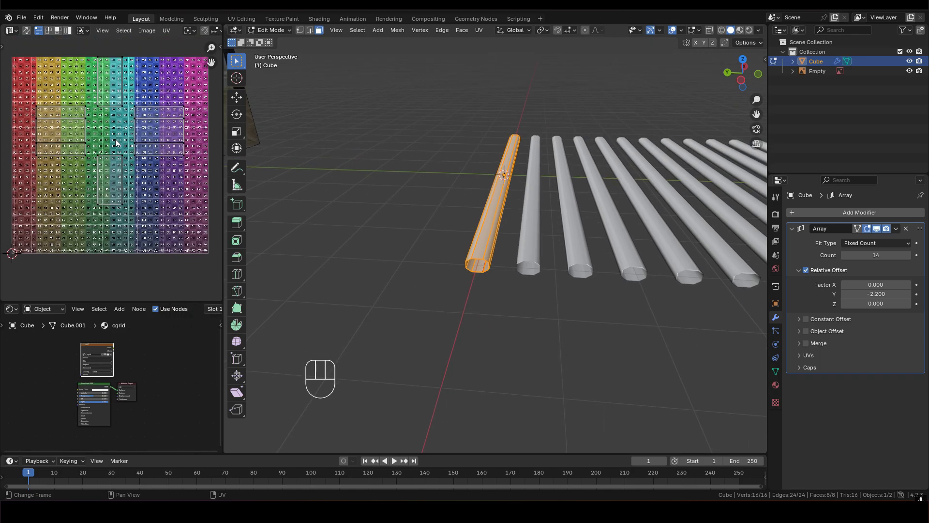
# - Reset the original slat's UVs and unwrap it along the marked seam
pyautogui.moveTo(507, 217); pyautogui.dragTo(504, 217, button='middle')
pyautogui.press('u')
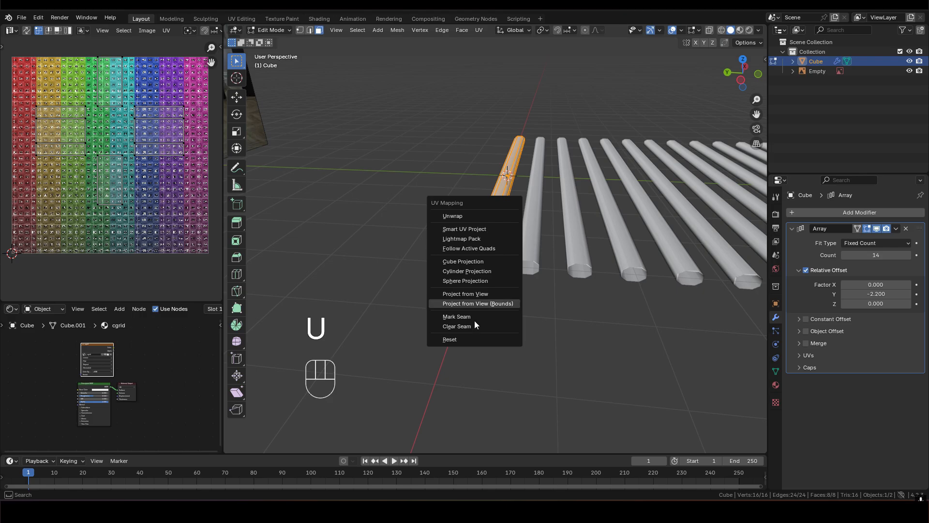
pyautogui.click(469, 344)
pyautogui.press('u')
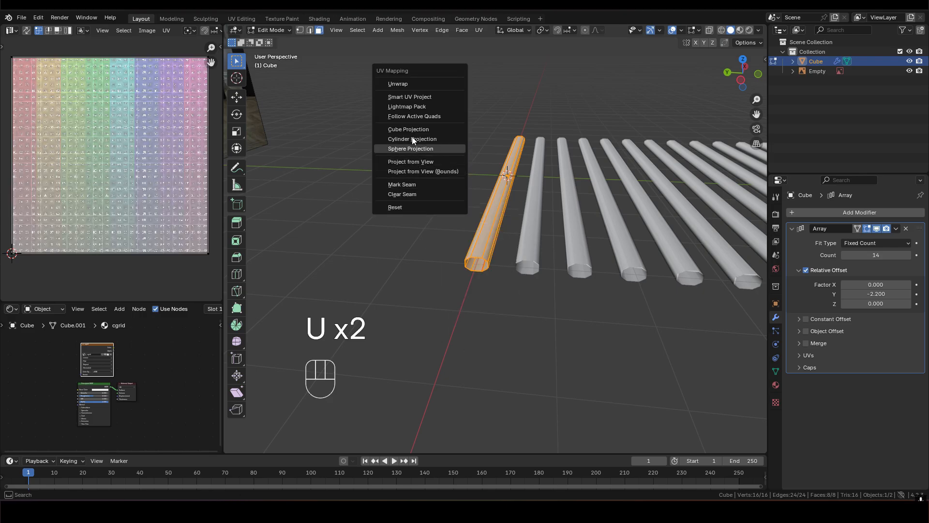
pyautogui.click(412, 84)
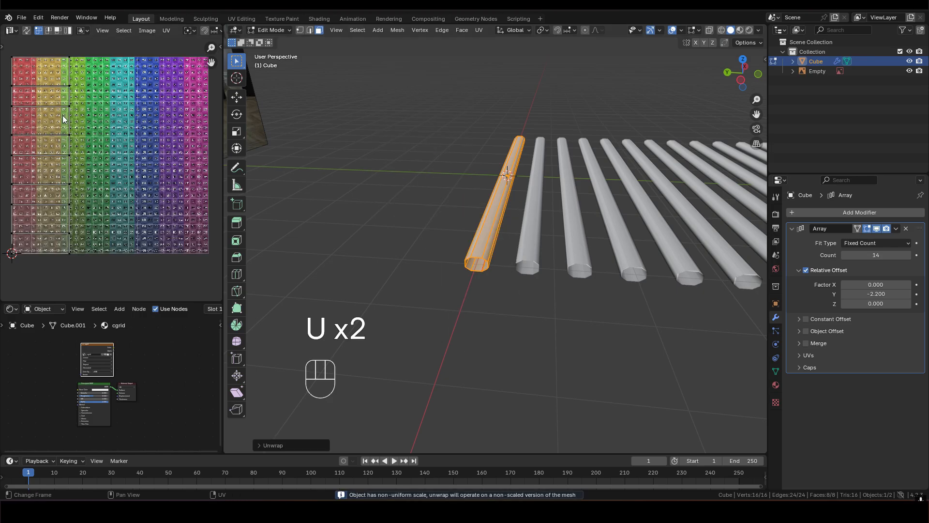
# - Return to Object Mode and apply all transforms to the slat array object
pyautogui.keyDown('shift'); pyautogui.moveTo(98, 148); pyautogui.dragTo(100, 148, button='middle'); pyautogui.keyUp('shift')
pyautogui.moveTo(507, 208); pyautogui.dragTo(494, 362, button='middle')
pyautogui.moveTo(500, 263); pyautogui.dragTo(421, 265, button='middle')
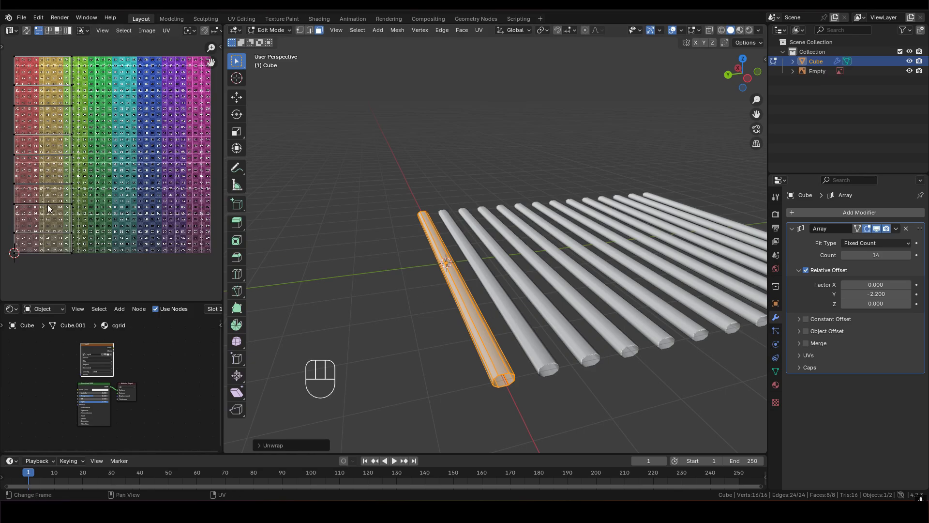
pyautogui.keyDown('shift'); pyautogui.moveTo(491, 323); pyautogui.dragTo(466, 269, button='middle'); pyautogui.keyUp('shift')
pyautogui.moveTo(462, 268); pyautogui.dragTo(426, 264, button='middle')
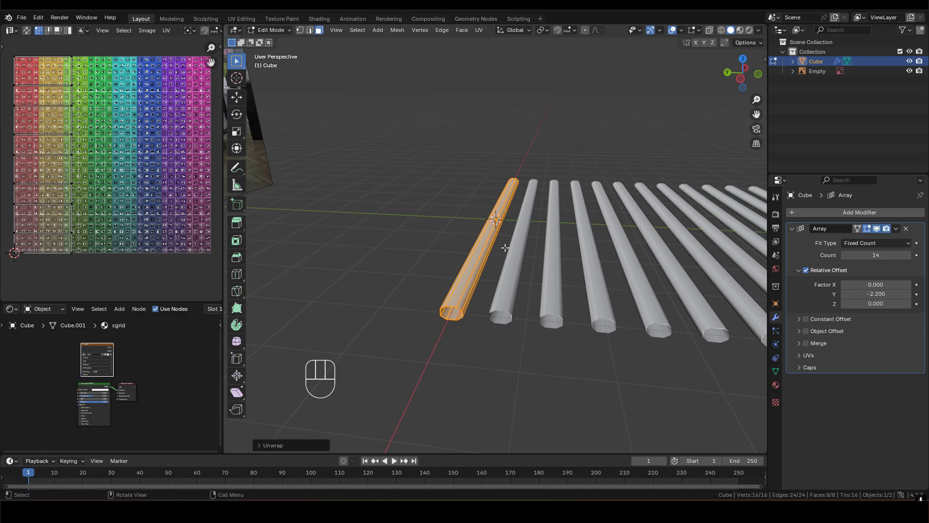
pyautogui.hotkey('ctrl', 'a')
pyautogui.press('Tab')
pyautogui.moveTo(475, 227); pyautogui.dragTo(490, 235, button='middle')
pyautogui.hotkey('ctrl', 'a')
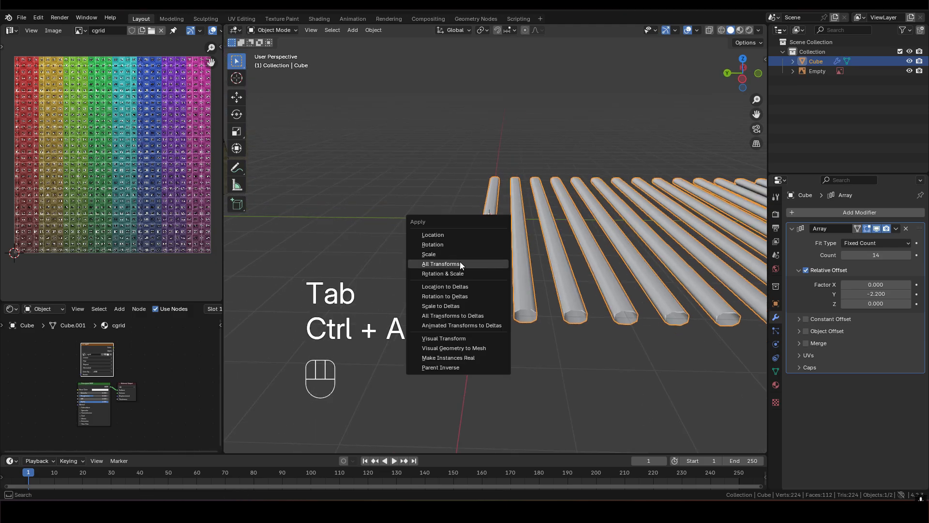
pyautogui.click(433, 262)
# - Repeat the All Transforms application on the slat array
pyautogui.moveTo(483, 238); pyautogui.dragTo(440, 227, button='middle')
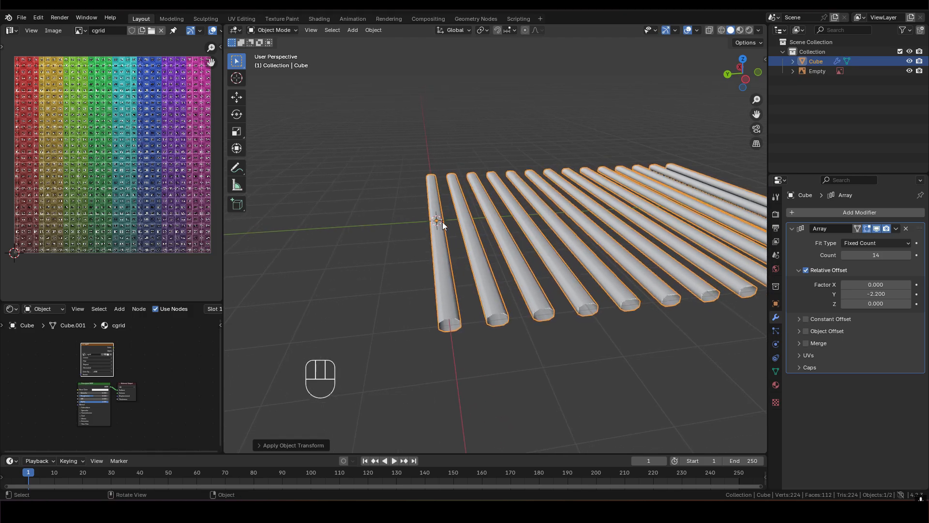
pyautogui.moveTo(437, 219); pyautogui.dragTo(421, 236, button='middle')
pyautogui.rightClick(642, 172)
pyautogui.moveTo(595, 193); pyautogui.dragTo(436, 194, button='middle')
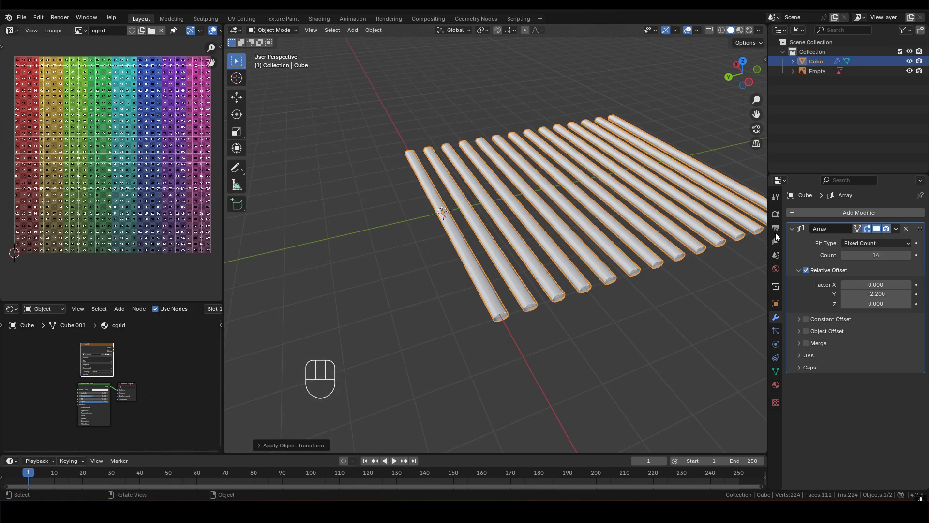
pyautogui.moveTo(484, 213); pyautogui.dragTo(463, 199, button='middle')
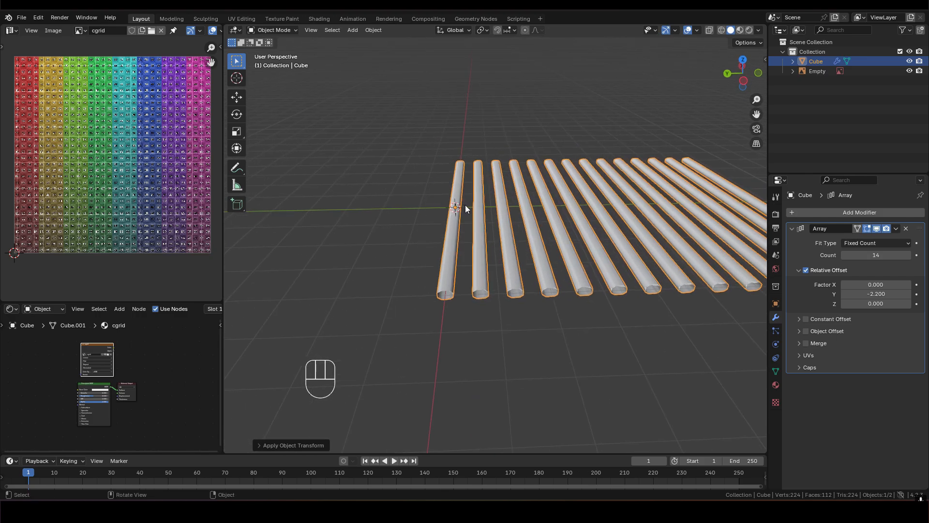
pyautogui.hotkey('ctrl', 'a')
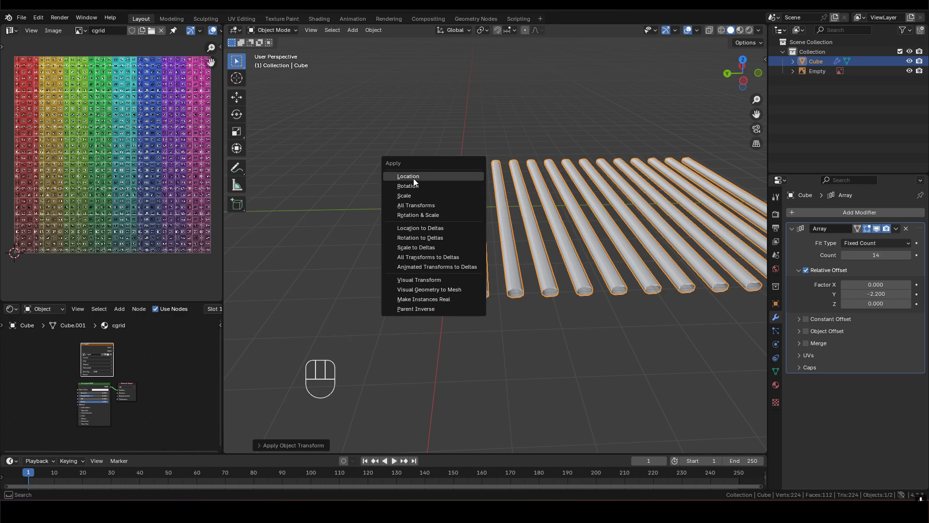
pyautogui.click(419, 205)
pyautogui.moveTo(434, 203); pyautogui.dragTo(479, 227, button='middle')
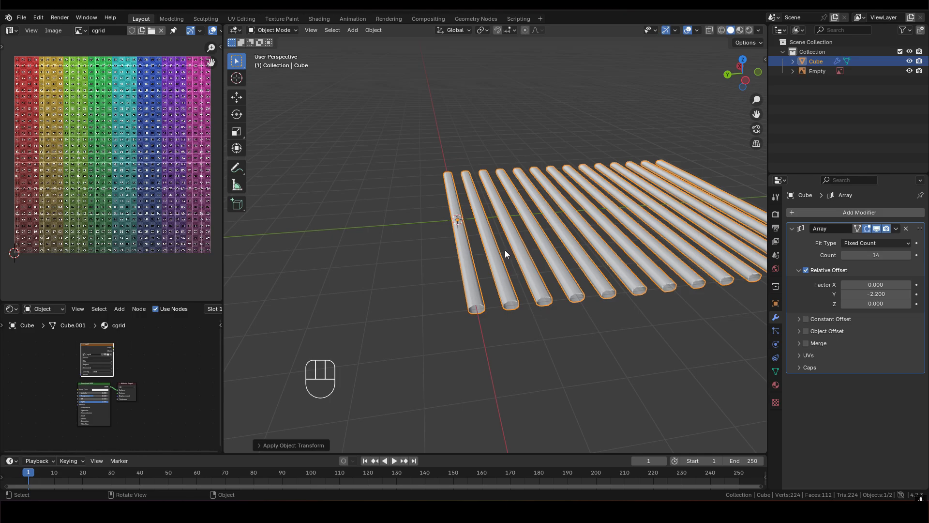
pyautogui.moveTo(493, 237)
pyautogui.mouseDown(button='middle')
pyautogui.moveTo(492, 220)
pyautogui.moveTo(484, 226)
pyautogui.mouseUp(button='middle')
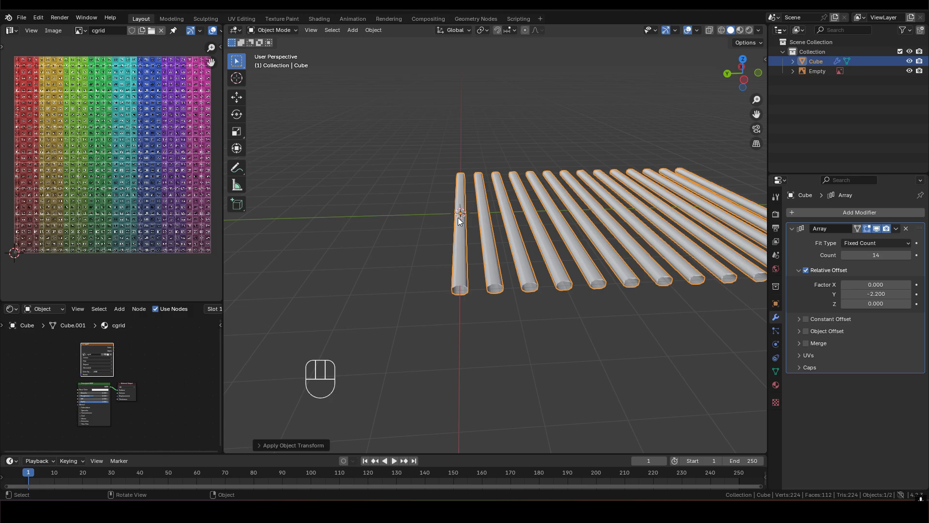
# - In Edit Mode, reset the slat's UVs and unwrap it with the applied scale
pyautogui.press('Tab')
pyautogui.scroll(3, 458, 223)
pyautogui.keyDown('shift'); pyautogui.moveTo(457, 230); pyautogui.dragTo(492, 219, button='middle'); pyautogui.keyUp('shift')
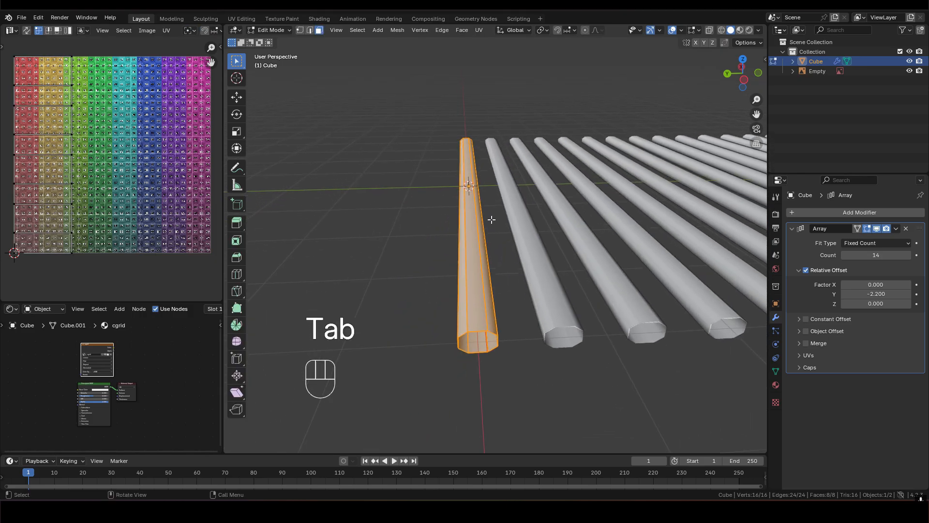
pyautogui.press('u')
pyautogui.click(438, 343)
pyautogui.press('u')
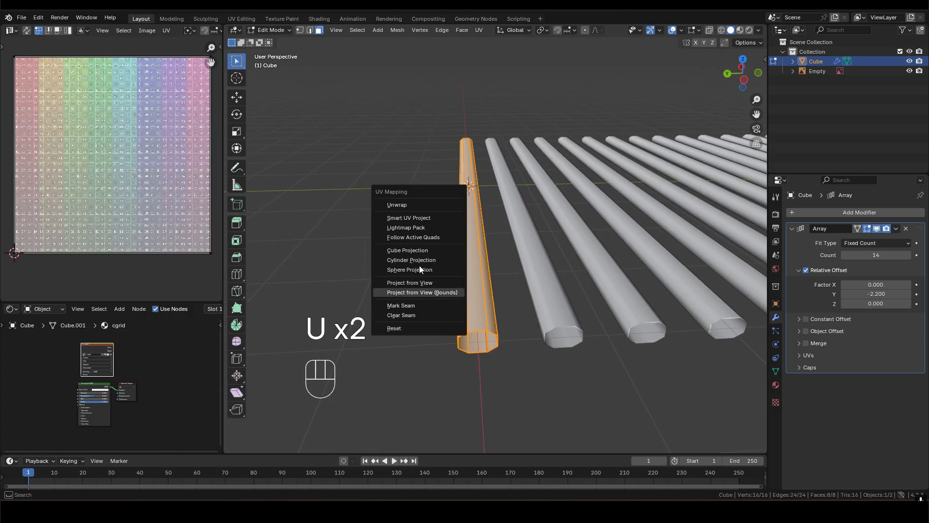
pyautogui.click(403, 205)
# - Select the slat's entire UV island in the UV editor
pyautogui.press('a')
pyautogui.scroll(3, 92, 140)
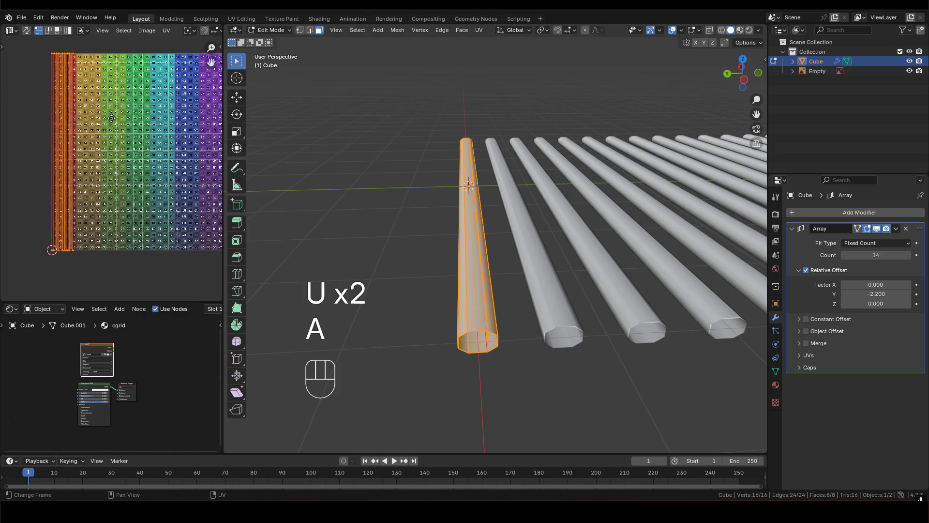
pyautogui.scroll(1, 93, 143)
pyautogui.scroll(-3, 109, 150)
pyautogui.moveTo(109, 109); pyautogui.dragTo(112, 126, button='middle')
pyautogui.moveTo(139, 169); pyautogui.dragTo(106, 156, button='middle')
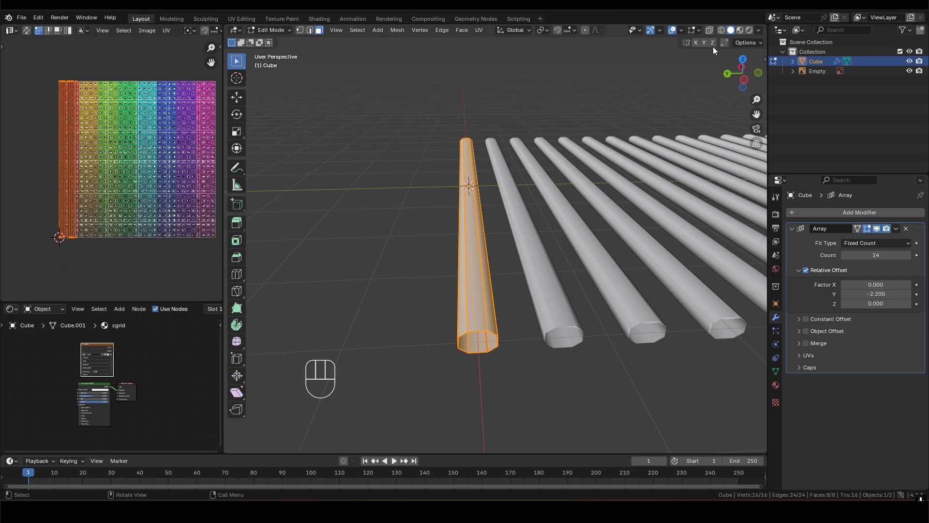
# - Set the viewport's solid shading color to Texture to display the color grid on the slats
pyautogui.click(760, 30)
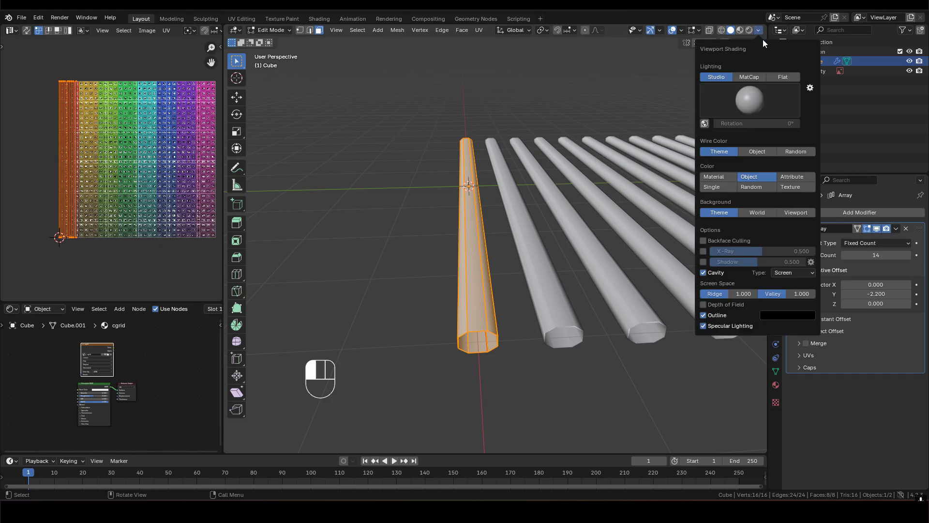
pyautogui.click(794, 187)
pyautogui.moveTo(465, 252); pyautogui.dragTo(567, 396, button='middle')
# - Examine the color grid's scale and orientation along the original slat and its arrayed copies
pyautogui.scroll(-1, 624, 336)
pyautogui.keyDown('shift'); pyautogui.moveTo(483, 255); pyautogui.dragTo(514, 261, button='middle'); pyautogui.keyUp('shift')
pyautogui.keyDown('shift'); pyautogui.moveTo(447, 251); pyautogui.dragTo(498, 177, button='middle'); pyautogui.keyUp('shift')
pyautogui.scroll(4, 498, 176)
pyautogui.moveTo(547, 151); pyautogui.dragTo(470, 140, button='middle')
pyautogui.scroll(-4, 513, 162)
pyautogui.keyDown('shift'); pyautogui.moveTo(530, 168); pyautogui.dragTo(502, 163, button='middle'); pyautogui.keyUp('shift')
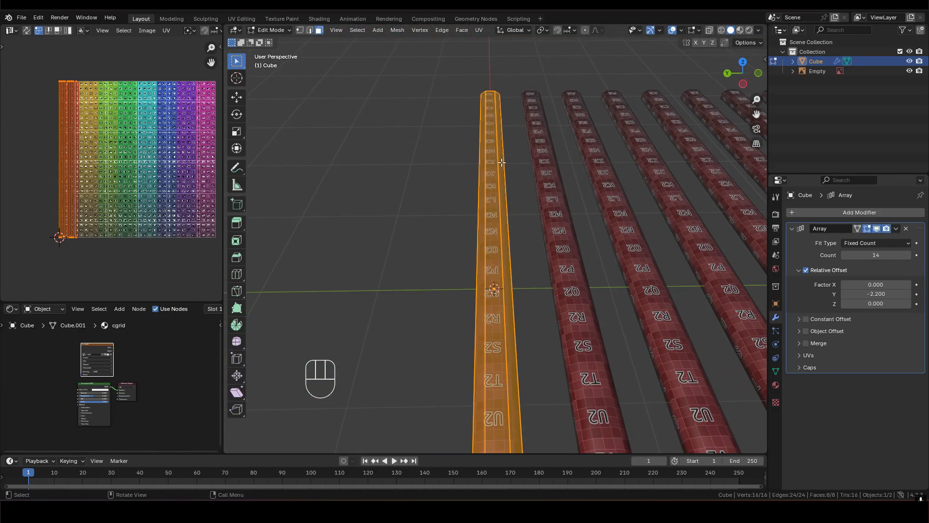
pyautogui.moveTo(494, 203); pyautogui.dragTo(557, 191, button='middle')
pyautogui.keyDown('shift'); pyautogui.moveTo(557, 191); pyautogui.dragTo(484, 205, button='middle'); pyautogui.keyUp('shift')
pyautogui.moveTo(483, 204); pyautogui.dragTo(435, 205, button='middle')
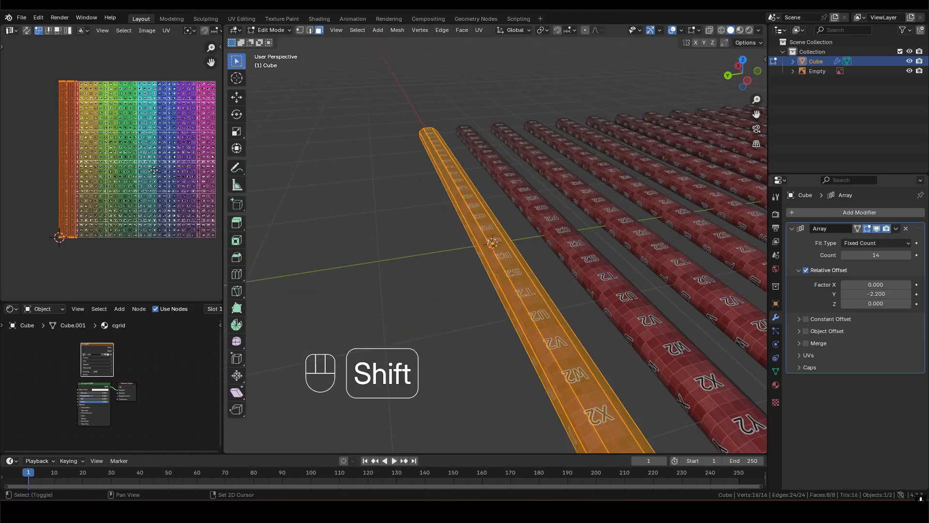
# - Rotate the slat's UV island 90 degrees and move it to the lower edge of the color grid
pyautogui.keyDown('shift'); pyautogui.moveTo(156, 175); pyautogui.dragTo(132, 161, button='middle'); pyautogui.keyUp('shift')
pyautogui.scroll(-2, 131, 161)
pyautogui.press('r')
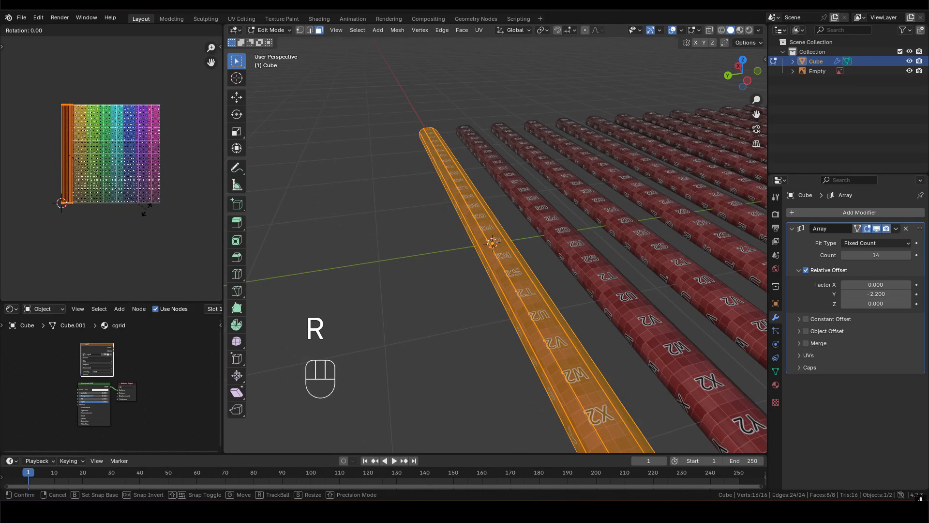
pyautogui.write('90')
pyautogui.click(146, 209)
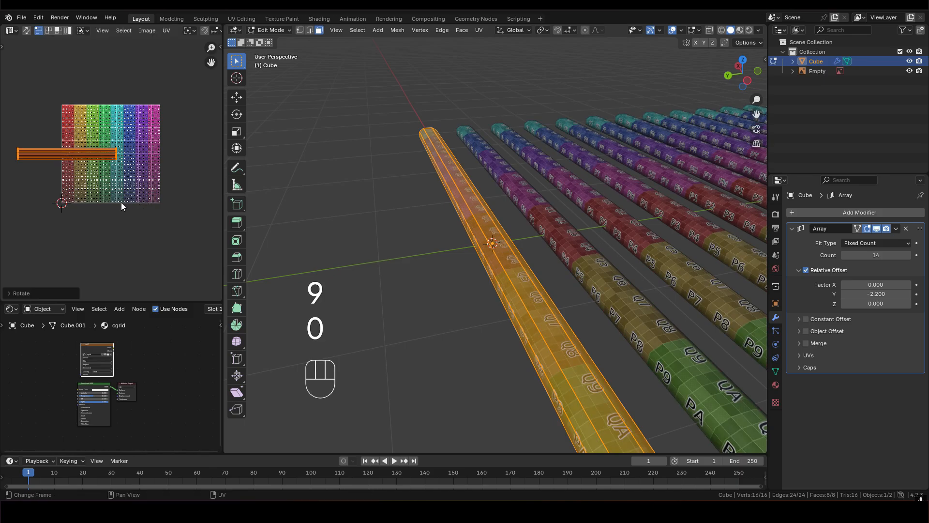
pyautogui.press('g')
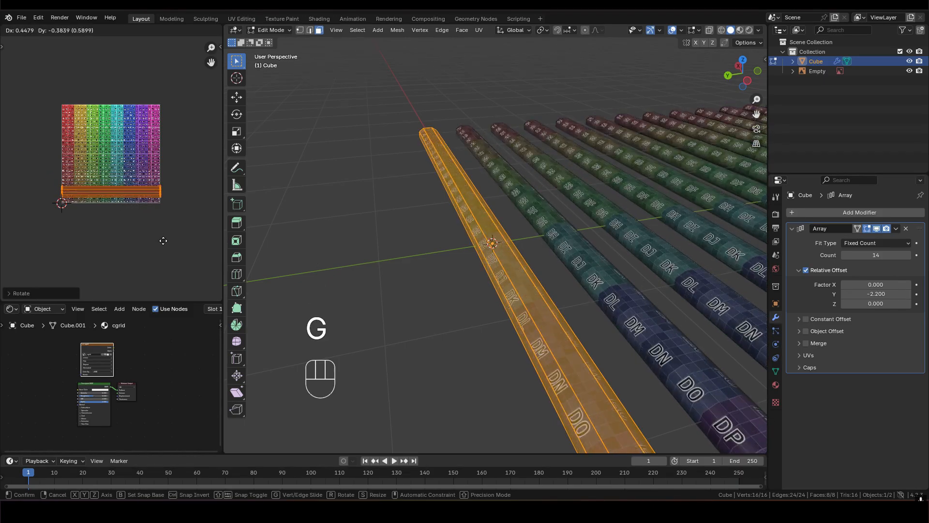
pyautogui.click(164, 227)
pyautogui.scroll(2, 120, 205)
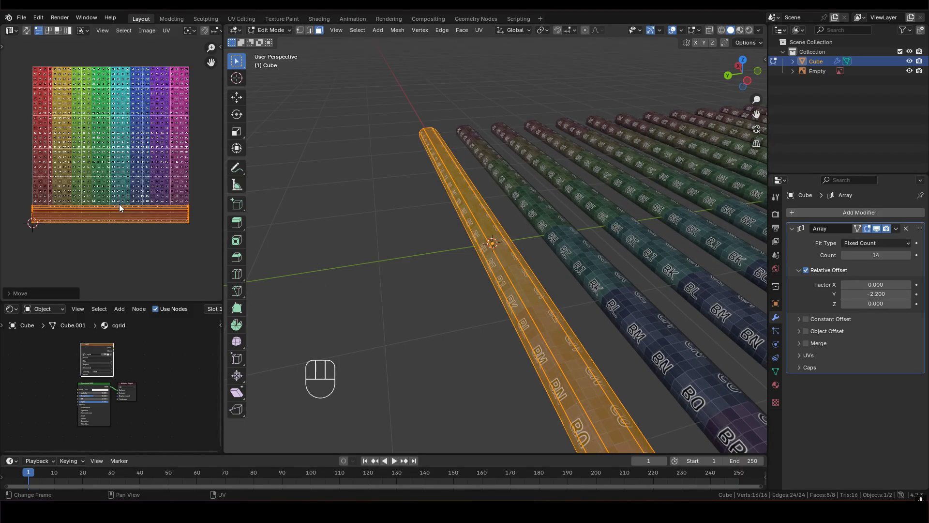
pyautogui.scroll(-1, 108, 170)
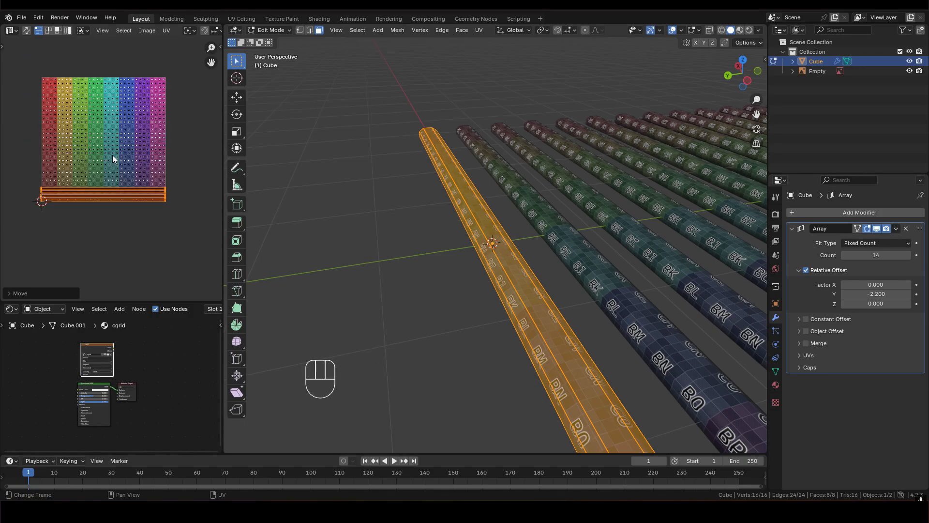
# - Turn off Rotation Enable in UVPackmaster3 and pack the slat's UV island into a single tile
pyautogui.press('n')
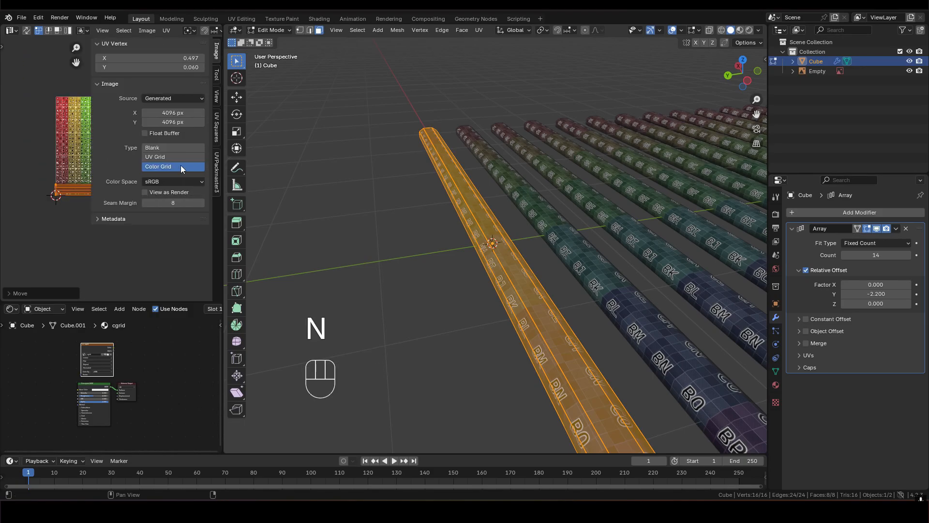
pyautogui.click(218, 167)
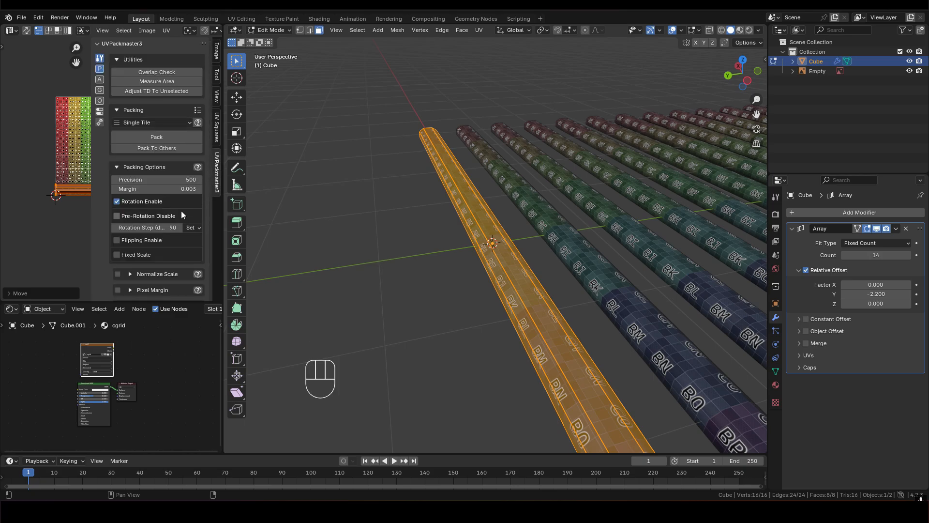
pyautogui.moveTo(71, 218); pyautogui.dragTo(45, 211, button='middle')
pyautogui.scroll(-2, 45, 211)
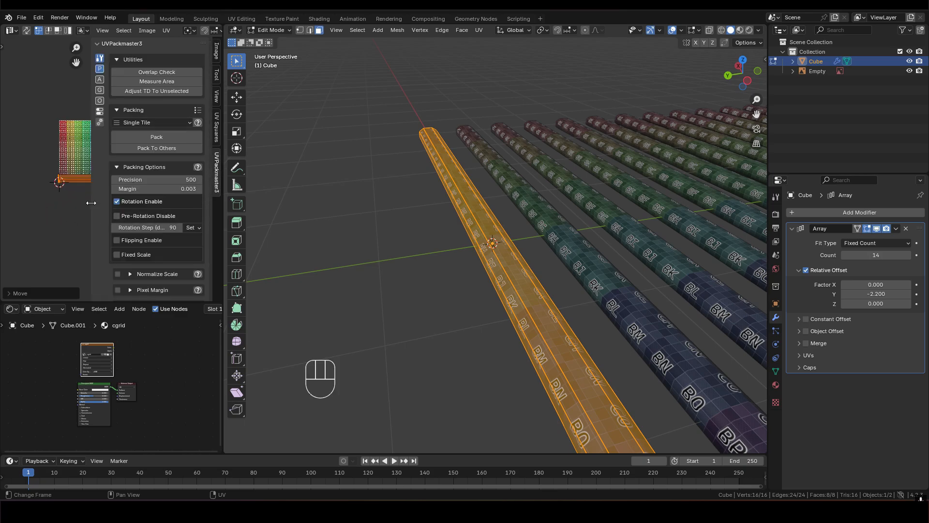
pyautogui.scroll(-1, 59, 202)
pyautogui.click(117, 201)
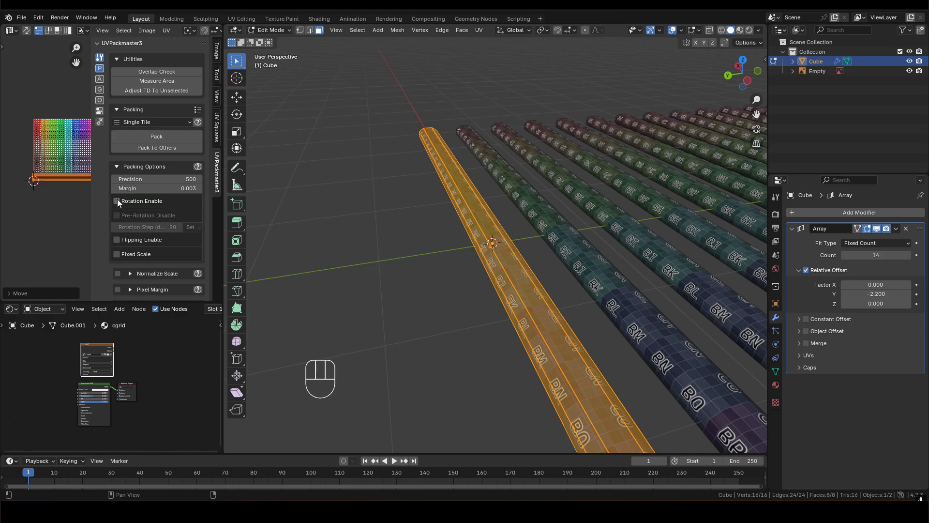
pyautogui.click(161, 136)
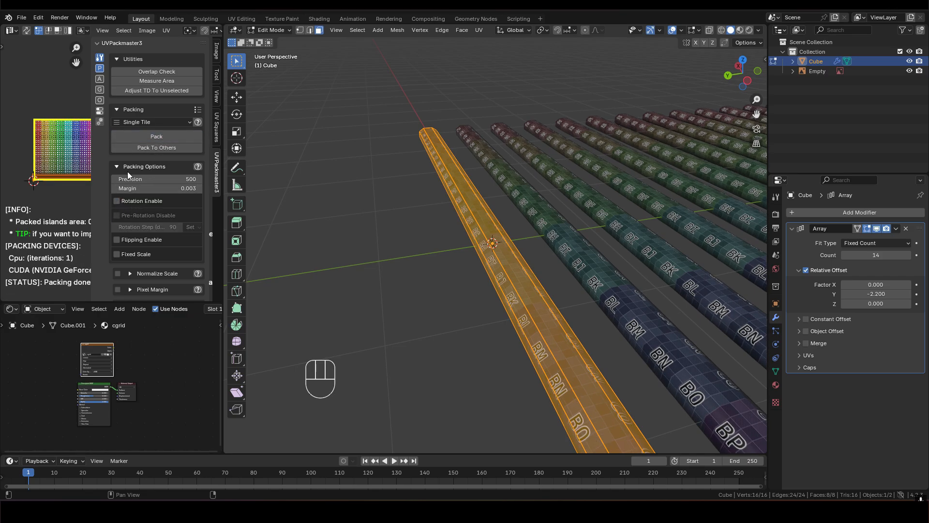
# - Set the UVPackmaster3 packing margin to 0.015 and repack the slat's UV islands into the single tile
pyautogui.click(187, 189)
pyautogui.write('0.015')
pyautogui.press('Return')
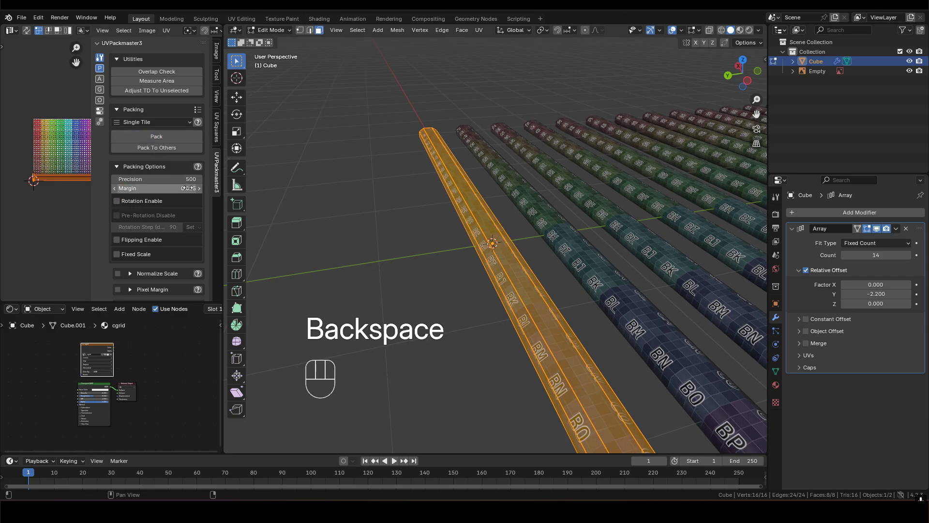
pyautogui.click(171, 130)
pyautogui.scroll(3, 71, 160)
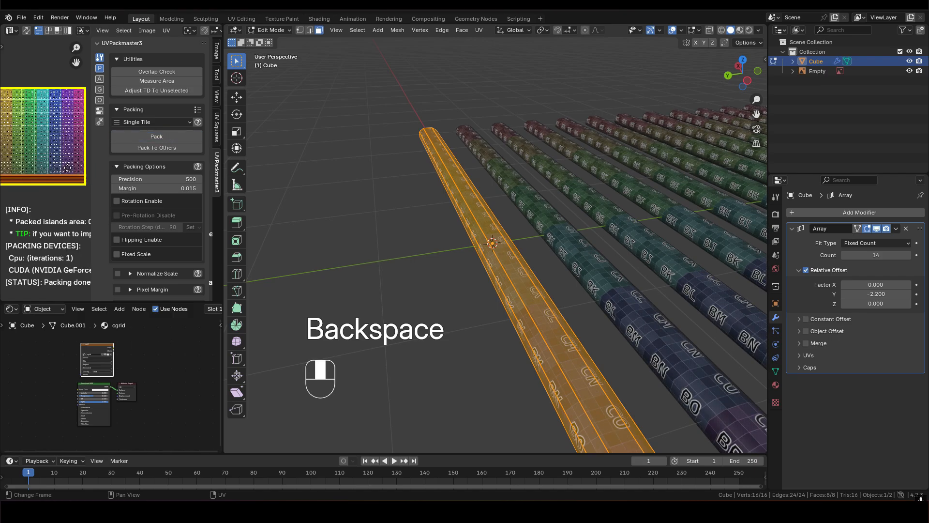
pyautogui.press('n')
pyautogui.scroll(3, 65, 163)
pyautogui.moveTo(58, 162); pyautogui.dragTo(49, 188, button='middle')
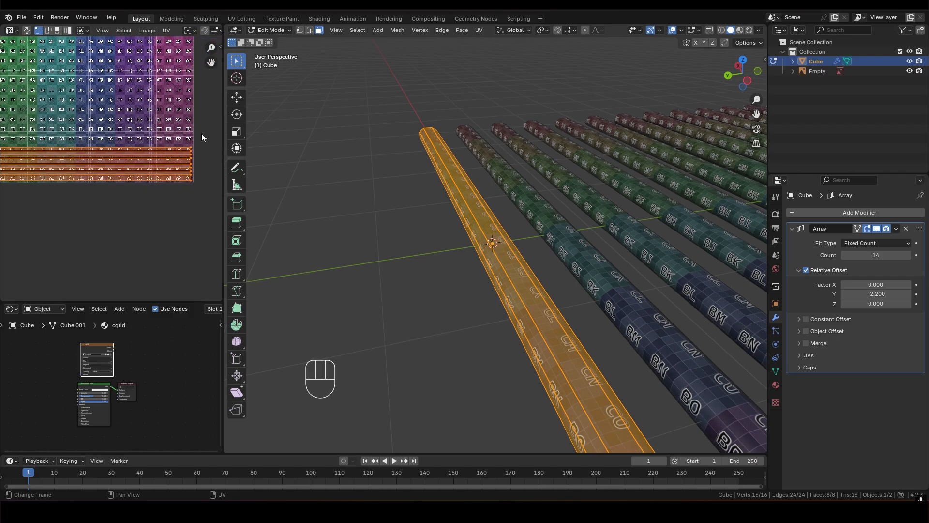
pyautogui.scroll(-5, 104, 167)
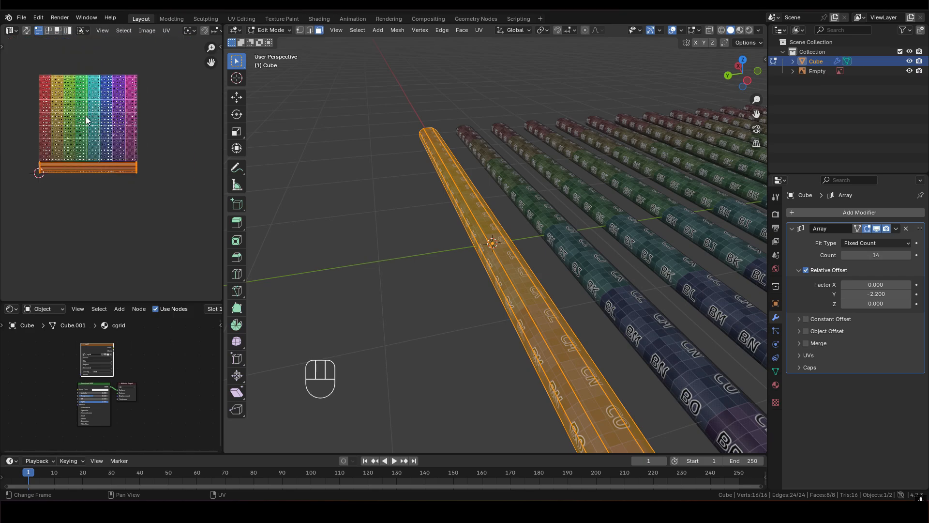
pyautogui.scroll(2, 94, 112)
pyautogui.moveTo(97, 155); pyautogui.dragTo(123, 182, button='middle')
# - Return from Edit Mode to Object Mode and set the viewport's solid shading color to Object, leaving the slats deselected
pyautogui.moveTo(541, 285); pyautogui.dragTo(542, 310, button='middle')
pyautogui.press('Tab')
pyautogui.scroll(-5, 519, 240)
pyautogui.keyDown('shift'); pyautogui.moveTo(518, 240); pyautogui.dragTo(450, 190, button='middle'); pyautogui.keyUp('shift')
pyautogui.moveTo(450, 190); pyautogui.dragTo(462, 203, button='middle')
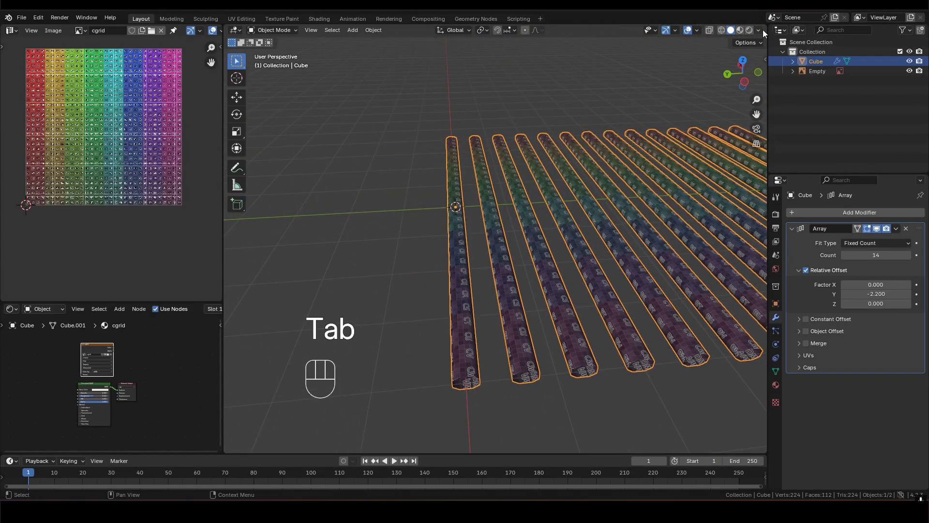
pyautogui.click(759, 29)
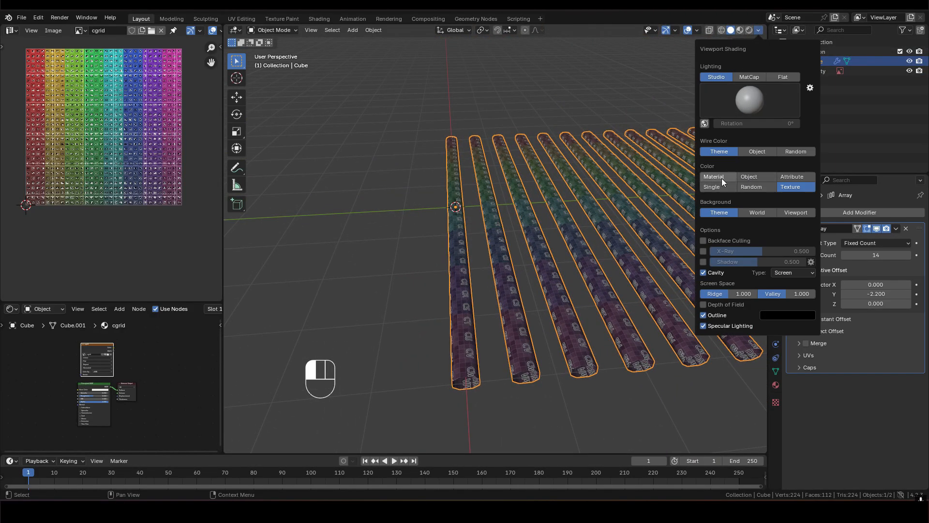
pyautogui.click(753, 177)
pyautogui.scroll(-2, 498, 262)
pyautogui.moveTo(498, 262)
pyautogui.keyDown('shift'); pyautogui.mouseDown(button='middle')
pyautogui.moveTo(486, 204)
pyautogui.moveTo(466, 194)
pyautogui.moveTo(478, 177)
pyautogui.moveTo(484, 187)
pyautogui.moveTo(461, 194)
pyautogui.mouseUp(button='middle'); pyautogui.keyUp('shift')
pyautogui.click(443, 168)
# - Add a cube mesh at the first slat's center and scale it uniformly to 0.25
pyautogui.moveTo(448, 269); pyautogui.dragTo(429, 251, button='middle')
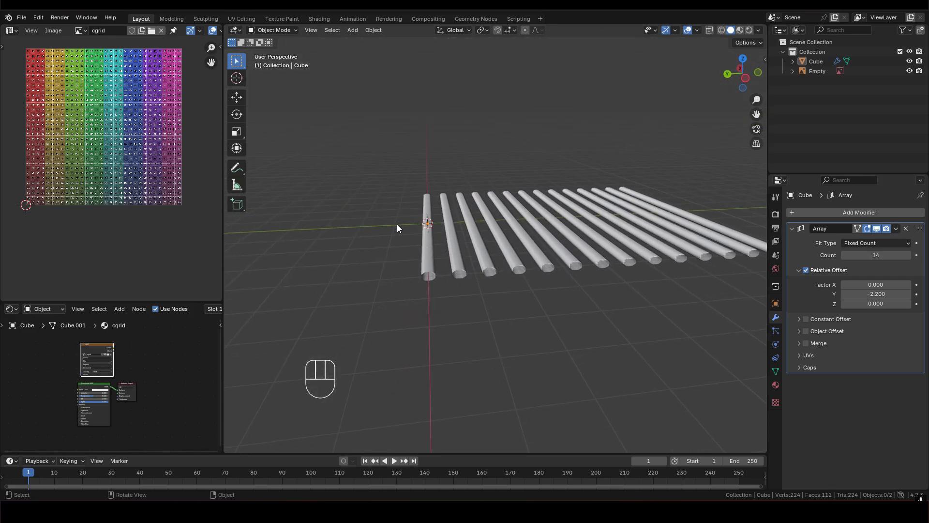
pyautogui.keyDown('shift'); pyautogui.moveTo(492, 272); pyautogui.dragTo(413, 225, button='middle'); pyautogui.keyUp('shift')
pyautogui.keyDown('shift'); pyautogui.moveTo(444, 256); pyautogui.dragTo(498, 196, button='middle'); pyautogui.keyUp('shift')
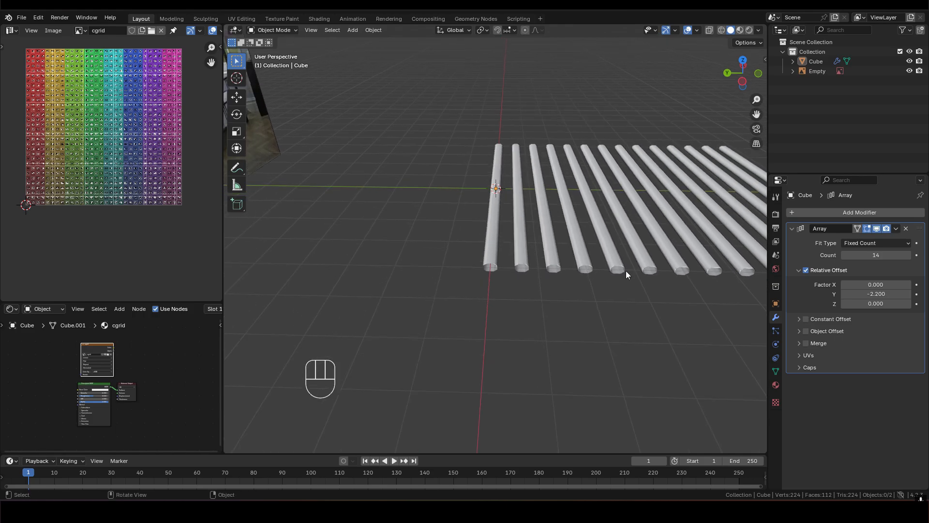
pyautogui.moveTo(611, 272); pyautogui.dragTo(512, 283, button='middle')
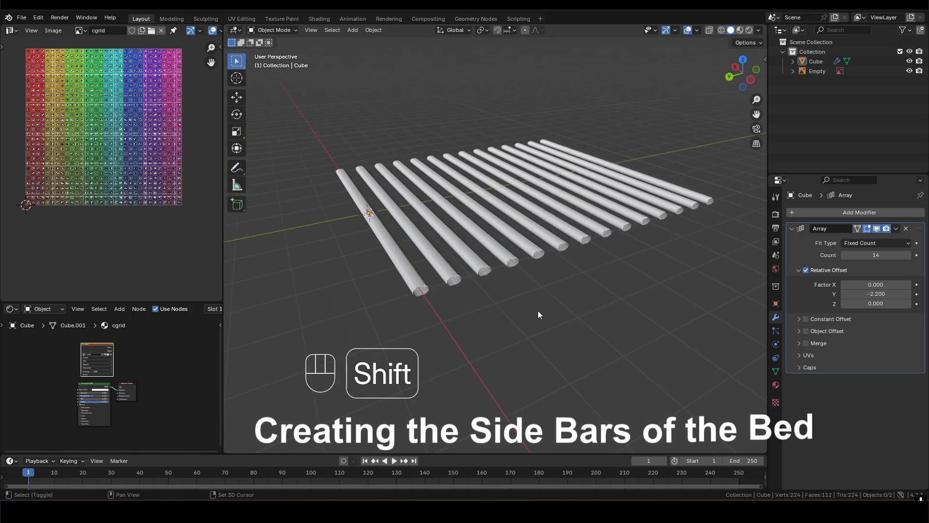
pyautogui.hotkey('shift', 'a')
pyautogui.moveTo(539, 310)
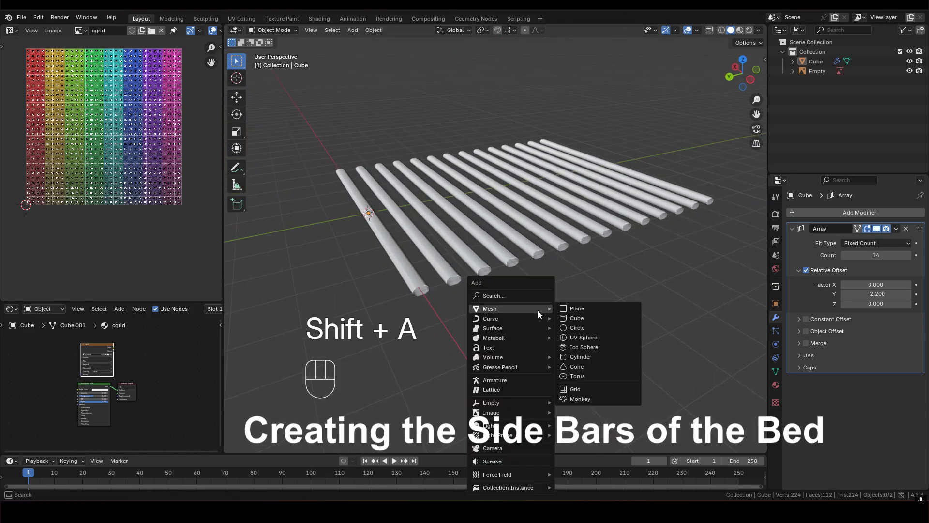
pyautogui.click(584, 316)
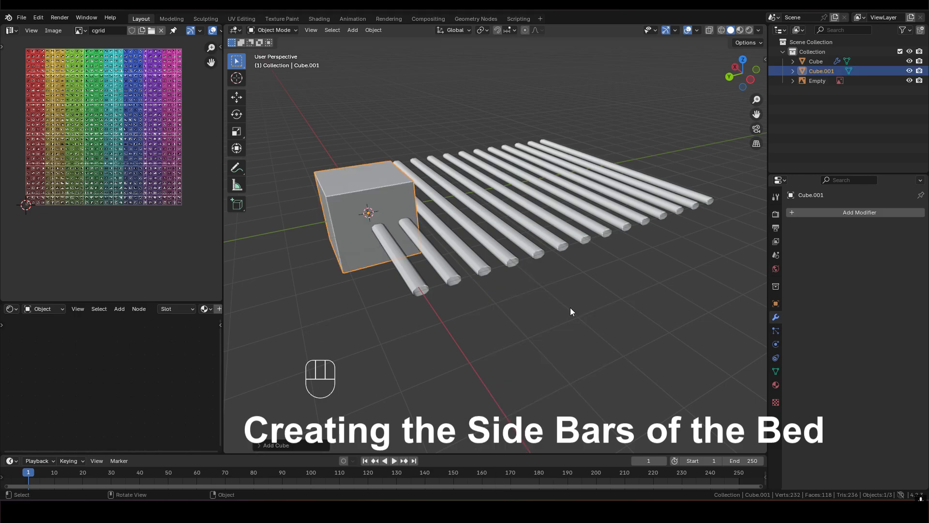
pyautogui.press('s')
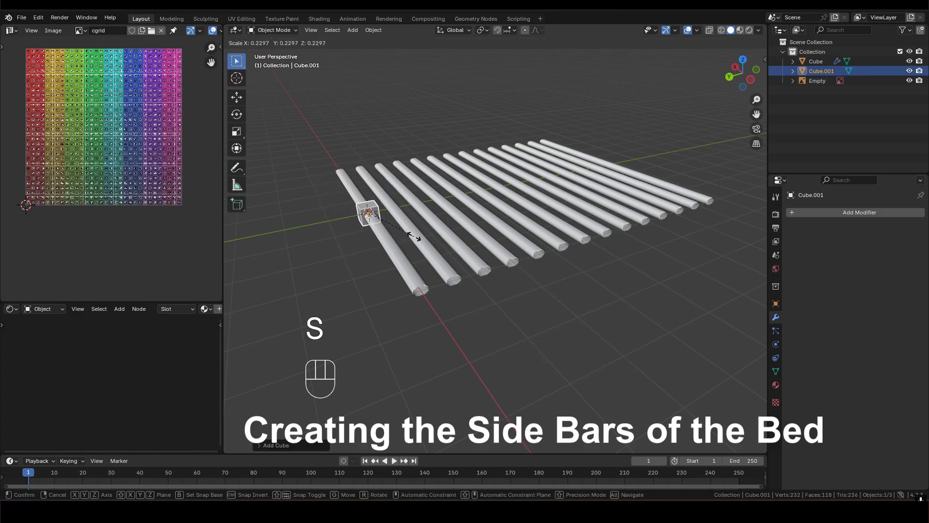
pyautogui.write('0.2')
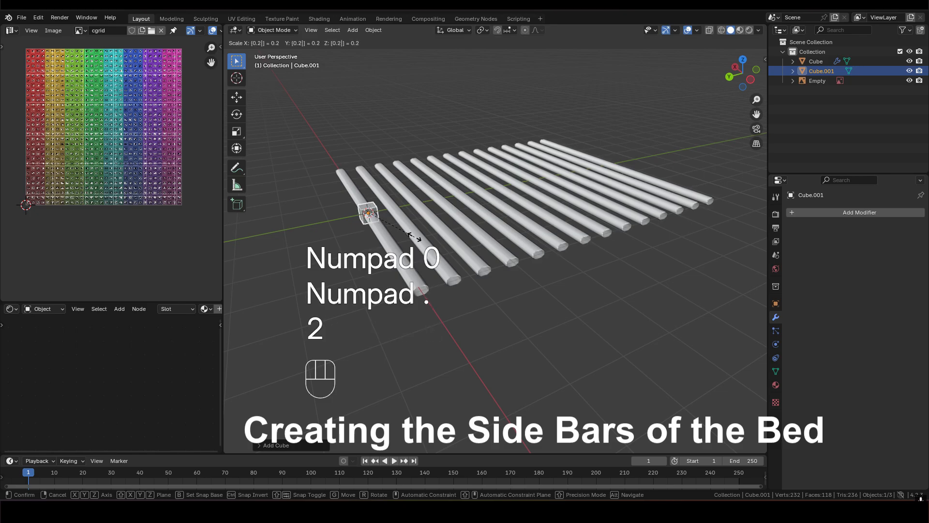
pyautogui.write('5')
pyautogui.click(414, 237)
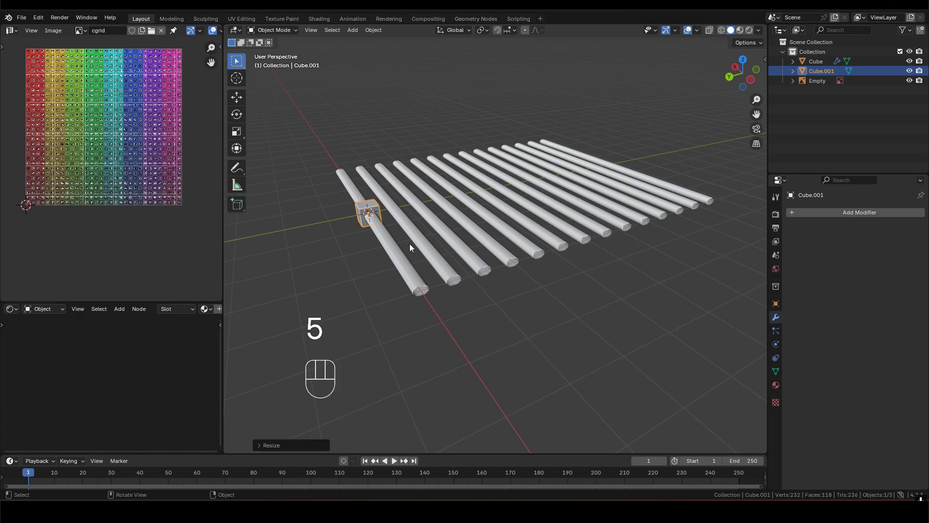
# - Fine-tune the cube's scale and move it along the X axis to the end of the first slat
pyautogui.press('s')
pyautogui.click(451, 248)
pyautogui.press('g')
pyautogui.press('x')
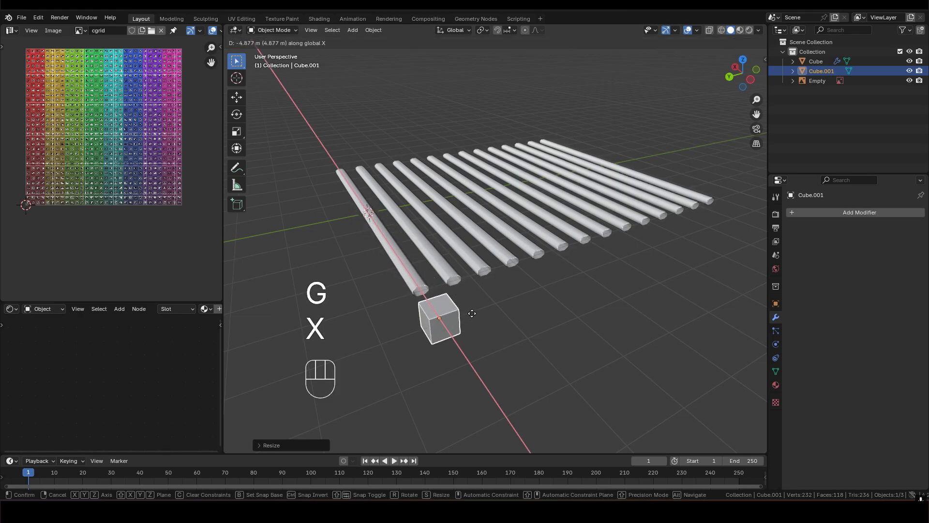
pyautogui.click(447, 293)
# - In face select mode, move the cube's face toward the other slats by -9 m along Y to form a side bar
pyautogui.moveTo(446, 293); pyautogui.dragTo(494, 304, button='middle')
pyautogui.press('Tab')
pyautogui.press('3')
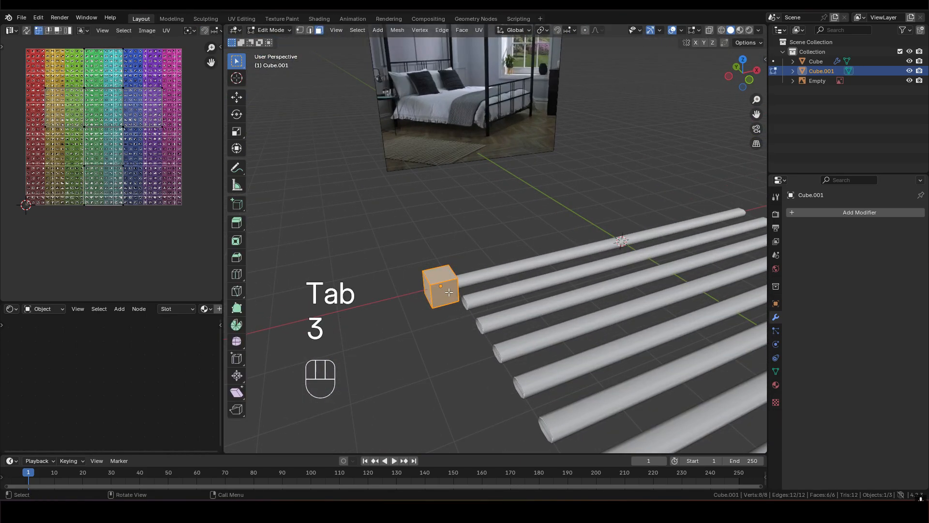
pyautogui.click(449, 292)
pyautogui.scroll(-4, 449, 293)
pyautogui.keyDown('shift'); pyautogui.moveTo(516, 334); pyautogui.dragTo(340, 180, button='middle'); pyautogui.keyUp('shift')
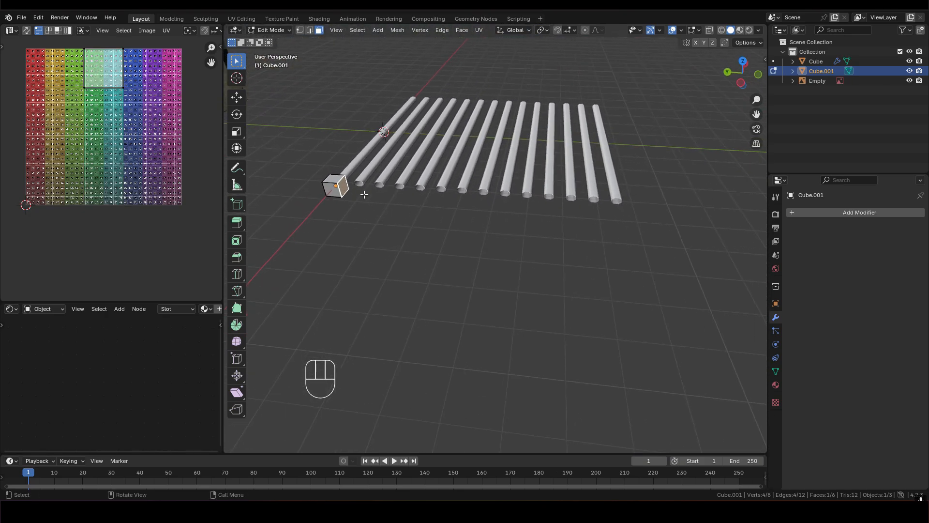
pyautogui.press('g')
pyautogui.press('y')
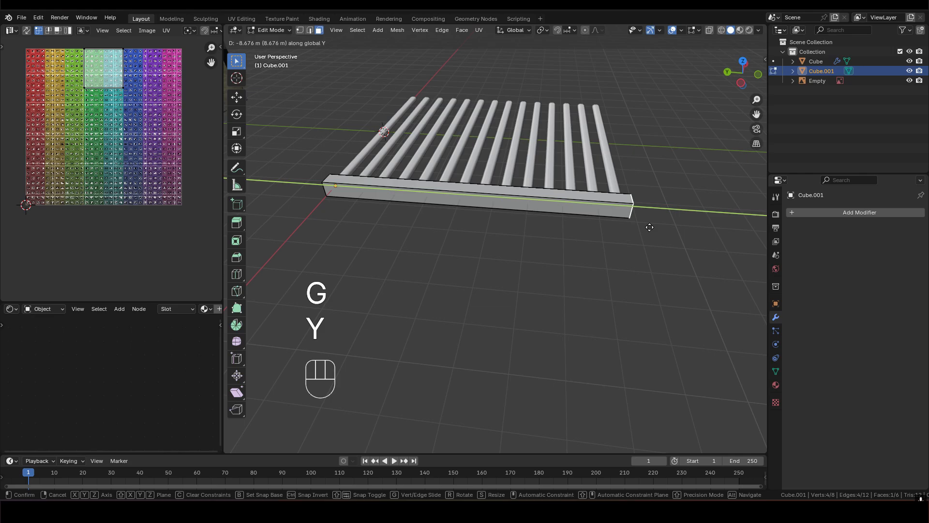
pyautogui.write('-9')
pyautogui.click(650, 225)
# - Select the whole side bar and shift it about 0.14 m along Y to center it across the slat ends
pyautogui.moveTo(649, 225); pyautogui.dragTo(371, 205, button='middle')
pyautogui.keyDown('shift'); pyautogui.moveTo(716, 232); pyautogui.dragTo(521, 209, button='middle'); pyautogui.keyUp('shift')
pyautogui.scroll(-3, 474, 191)
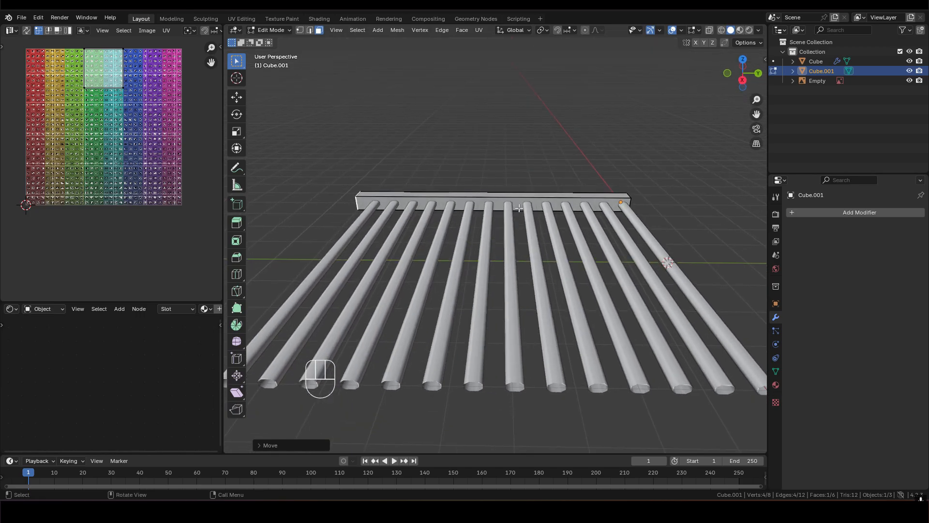
pyautogui.press('a')
pyautogui.press('g')
pyautogui.press('x')
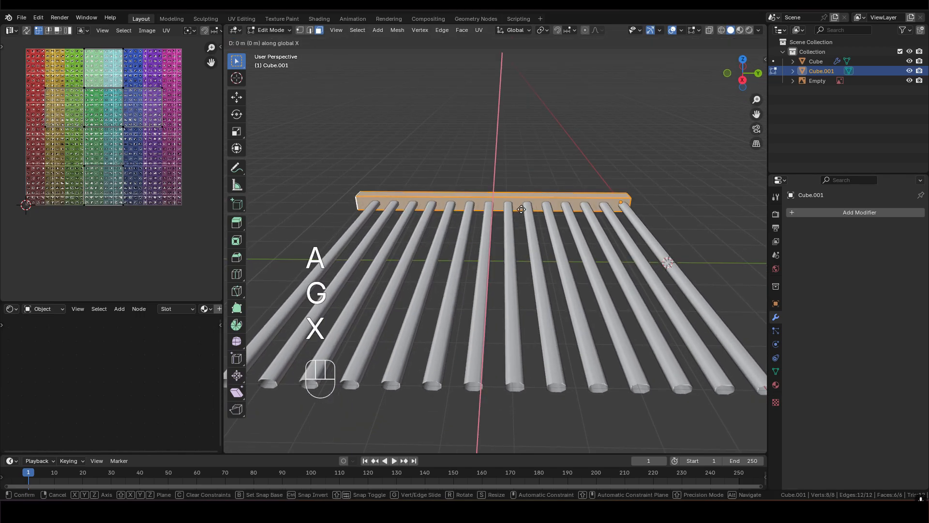
pyautogui.press('y')
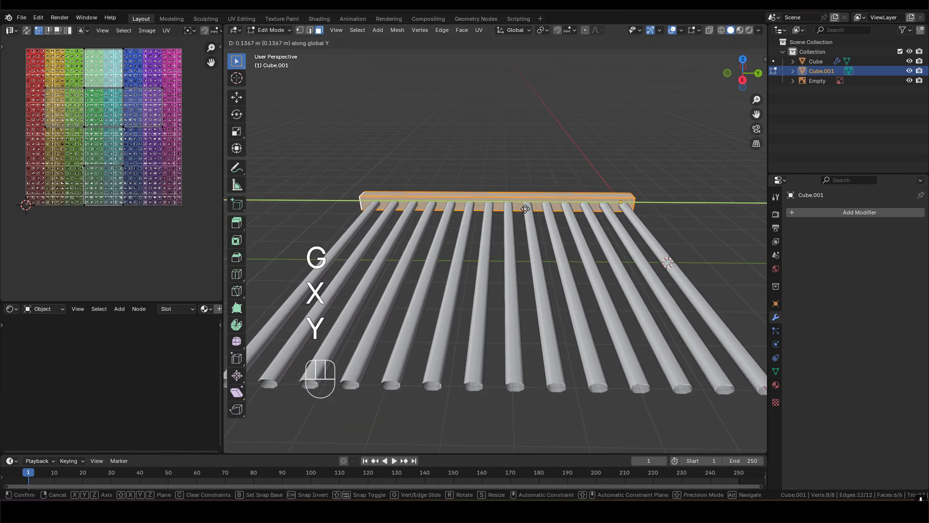
pyautogui.click(526, 209)
# - Move the side bar outward along X until its inner face sits against the slat ends
pyautogui.moveTo(526, 209); pyautogui.dragTo(616, 204, button='middle')
pyautogui.scroll(4, 501, 265)
pyautogui.moveTo(502, 265); pyautogui.dragTo(545, 237, button='middle')
pyautogui.scroll(3, 538, 208)
pyautogui.scroll(3, 532, 242)
pyautogui.scroll(2, 533, 237)
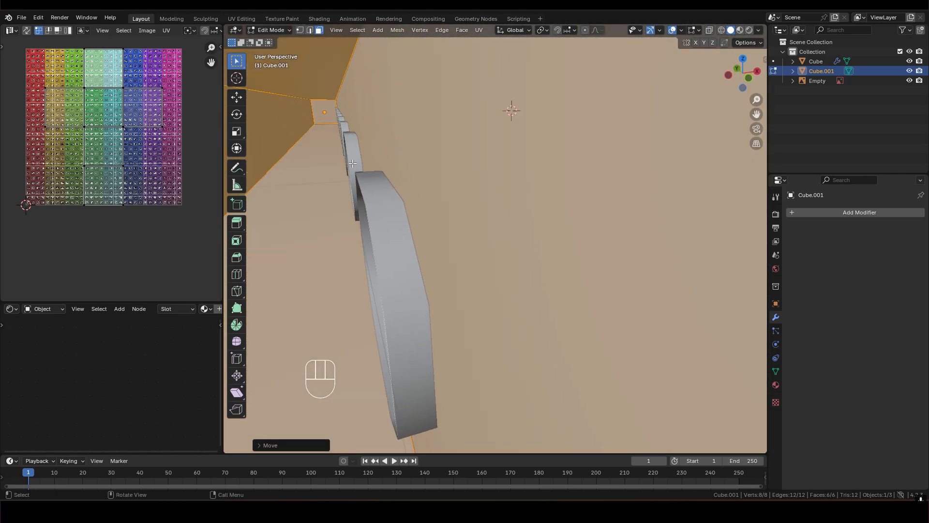
pyautogui.press('g')
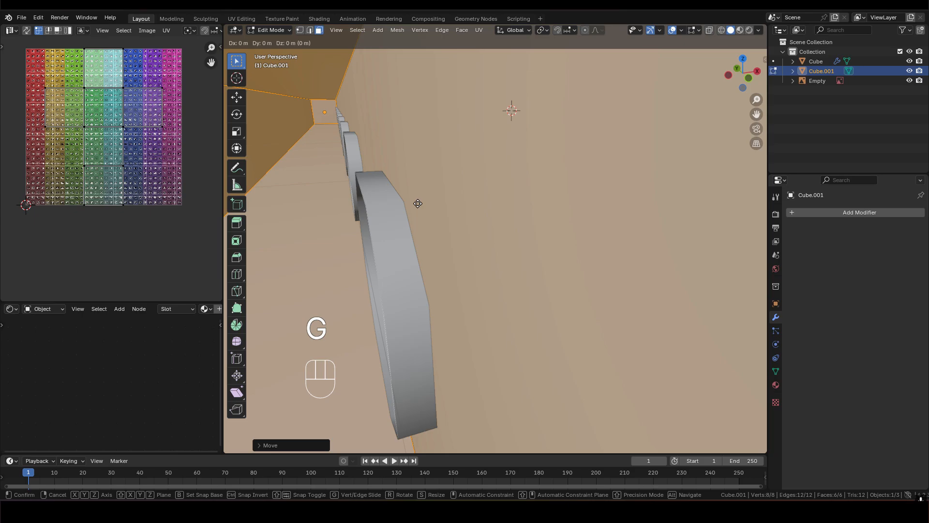
pyautogui.press('y')
pyautogui.press('x')
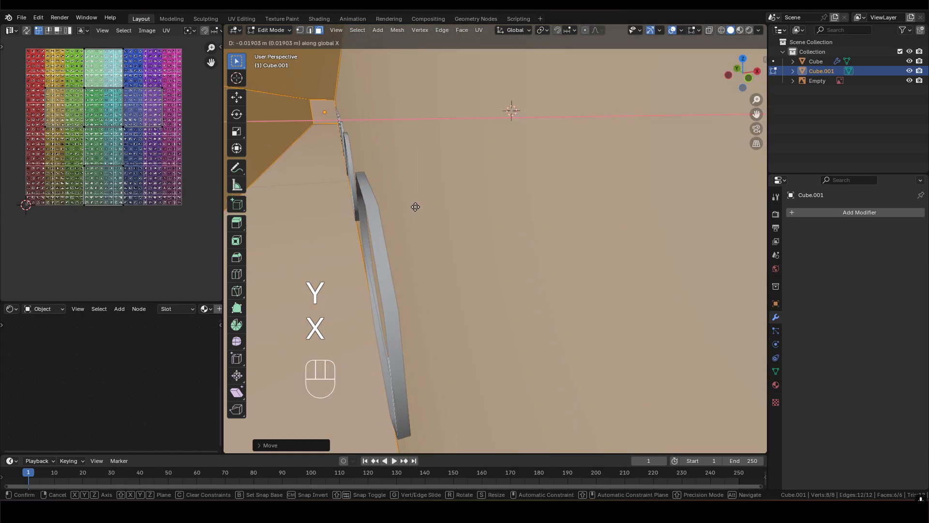
pyautogui.click(406, 207)
# - Make the side bar's inner face the active face and set the transform pivot point to Active Element
pyautogui.moveTo(474, 203); pyautogui.dragTo(428, 213, button='middle')
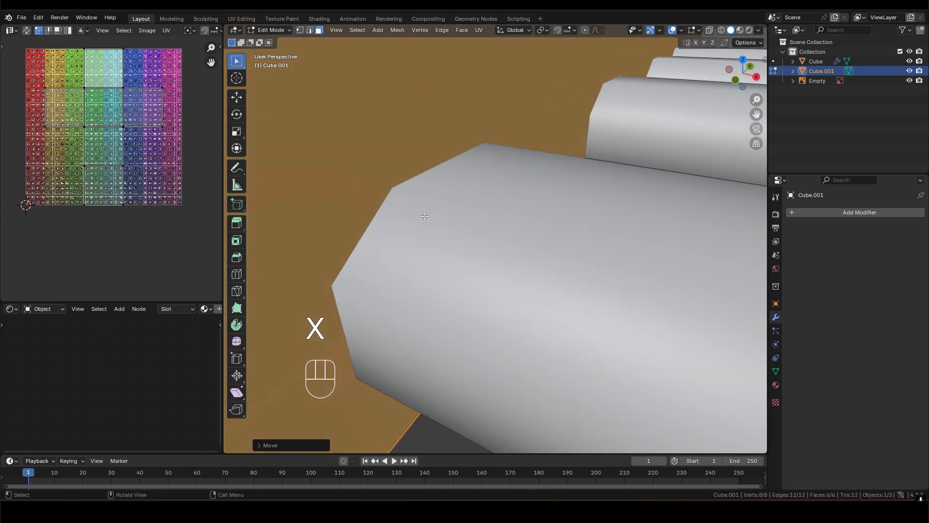
pyautogui.scroll(-5, 458, 216)
pyautogui.keyDown('shift'); pyautogui.moveTo(528, 206); pyautogui.dragTo(492, 194, button='middle'); pyautogui.keyUp('shift')
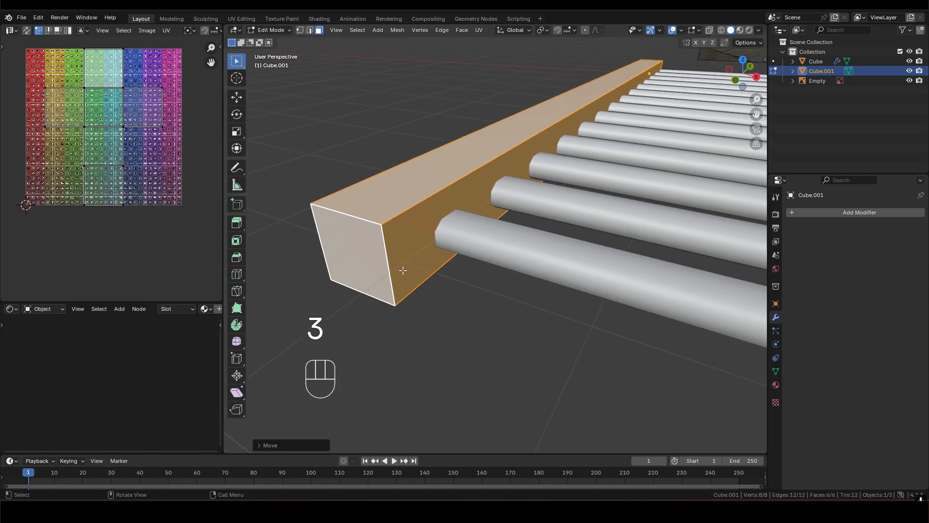
pyautogui.keyDown('shift'); pyautogui.click(428, 212); pyautogui.keyUp('shift')
pyautogui.moveTo(452, 219); pyautogui.dragTo(490, 212, button='middle')
pyautogui.scroll(3, 490, 212)
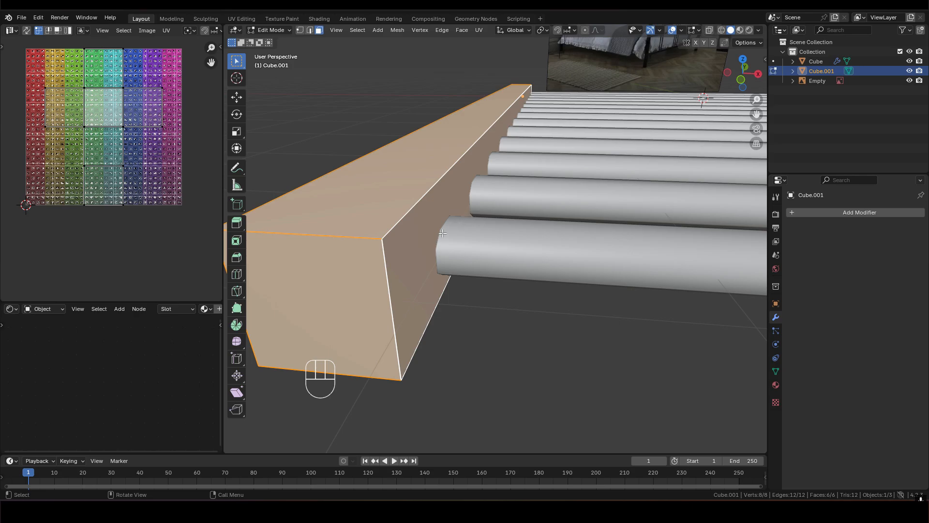
pyautogui.moveTo(453, 235); pyautogui.dragTo(489, 194, button='middle')
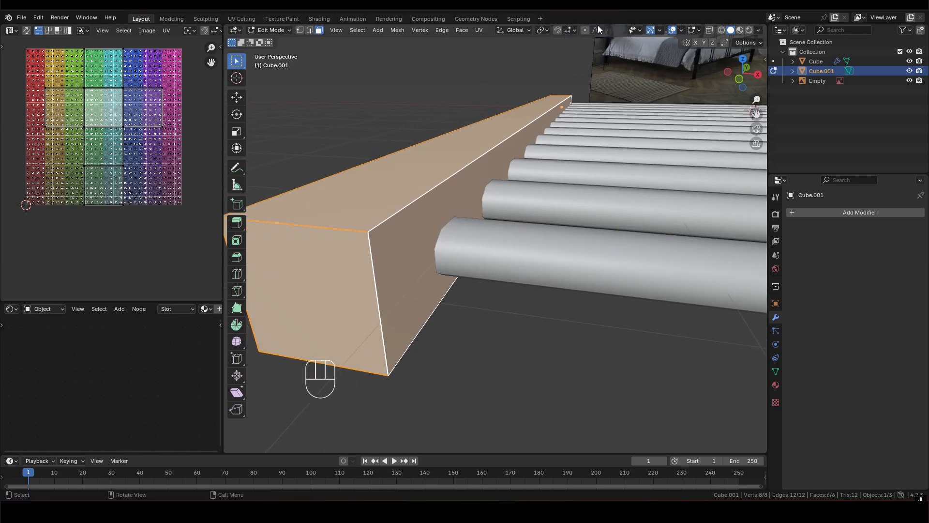
pyautogui.click(544, 30)
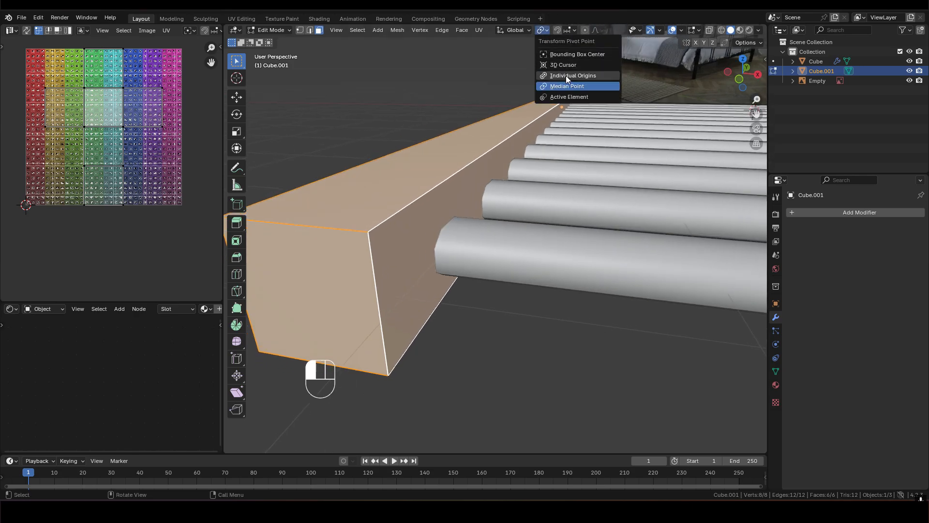
pyautogui.click(562, 97)
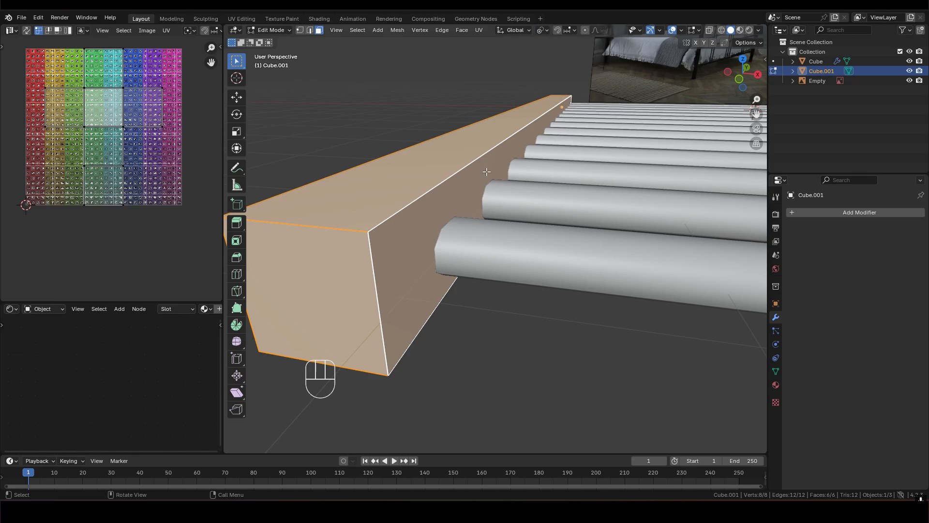
pyautogui.click(542, 30)
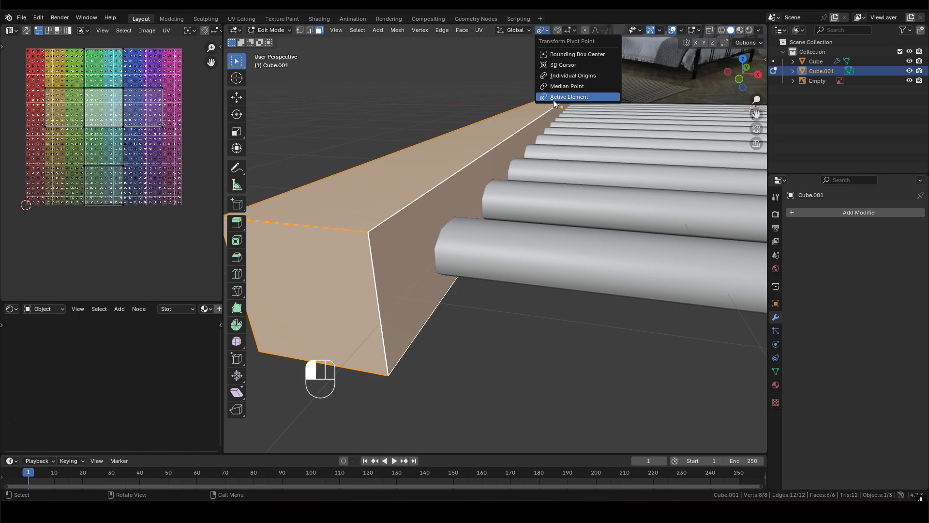
# - Set the snap base to Active and the snap target to Vertex, keeping the pivot point on Active Element
pyautogui.click(574, 30)
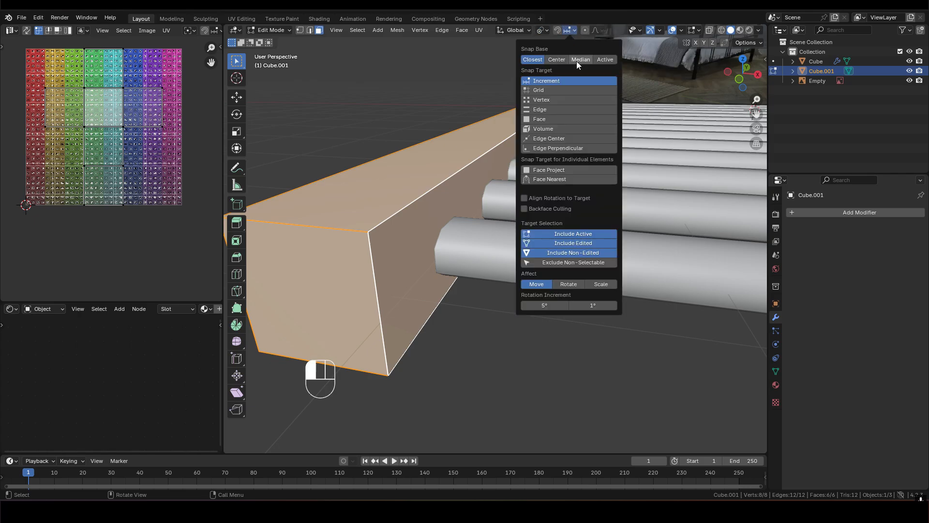
pyautogui.click(602, 59)
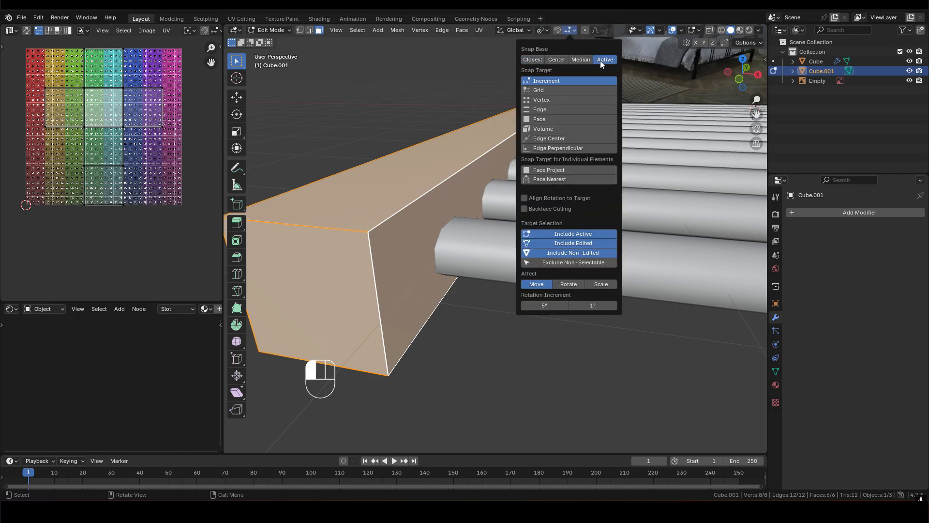
pyautogui.click(551, 100)
pyautogui.click(542, 30)
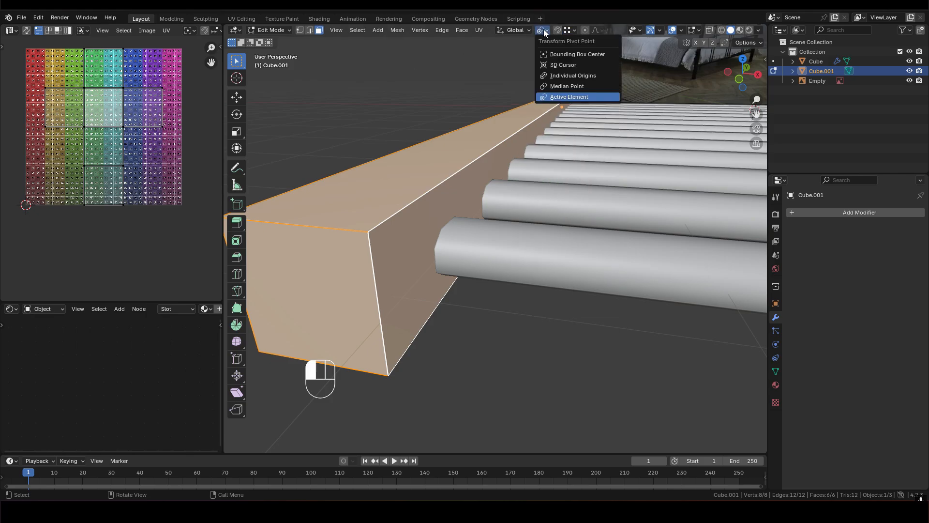
pyautogui.click(559, 98)
pyautogui.press('KP_Decimal')
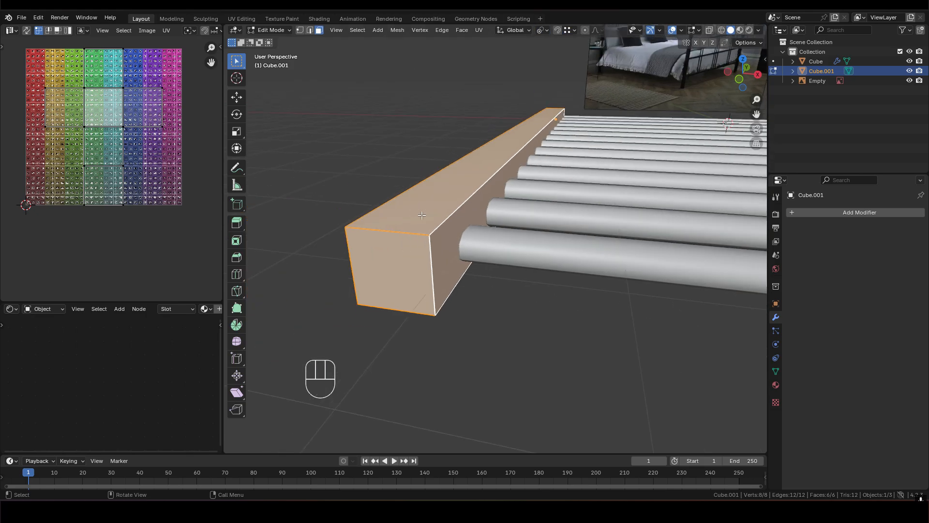
# - Select the whole side bar with its inner face active and snap it along X onto a vertex of the slat end
pyautogui.click(447, 232)
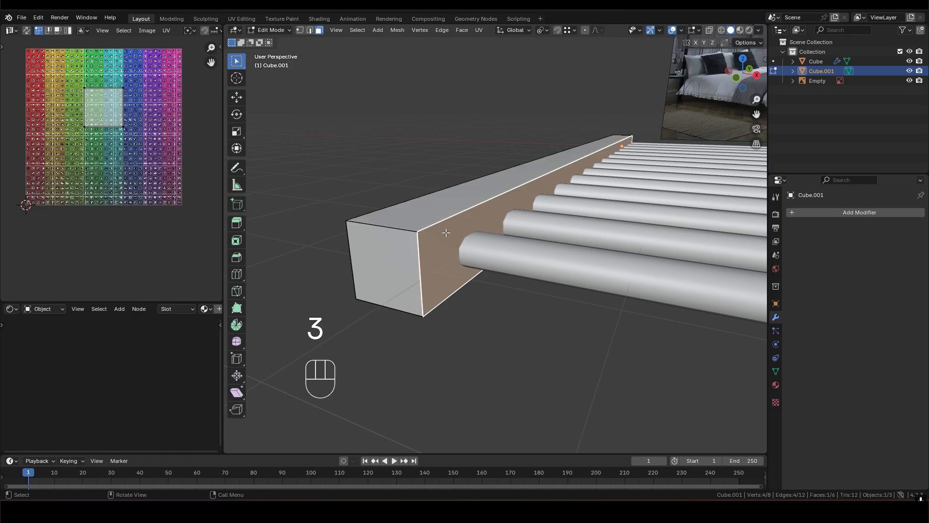
pyautogui.press('l')
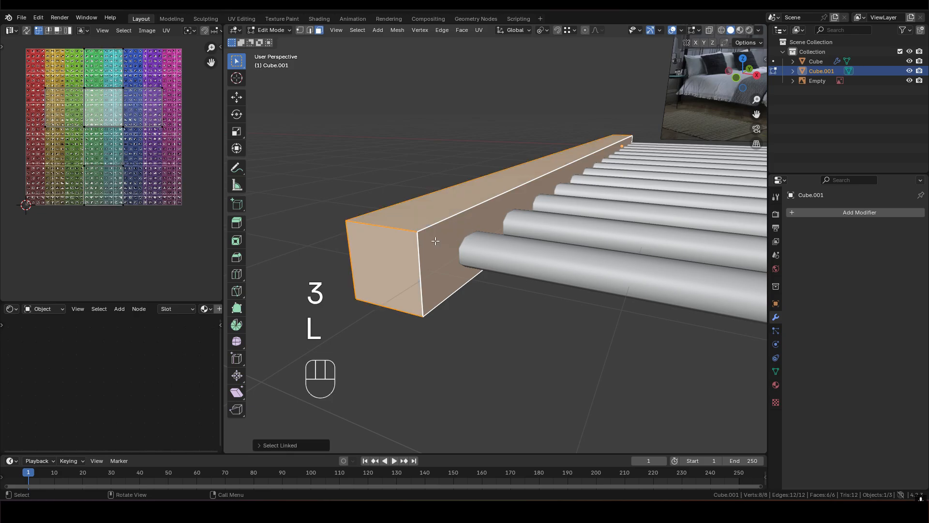
pyautogui.moveTo(448, 242); pyautogui.dragTo(460, 242, button='middle')
pyautogui.scroll(1, 460, 241)
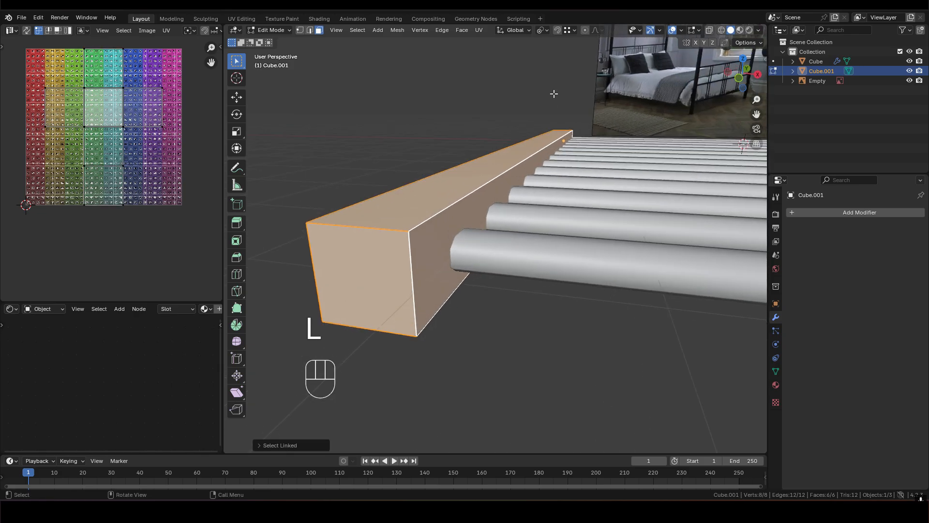
pyautogui.click(571, 31)
pyautogui.scroll(3, 455, 236)
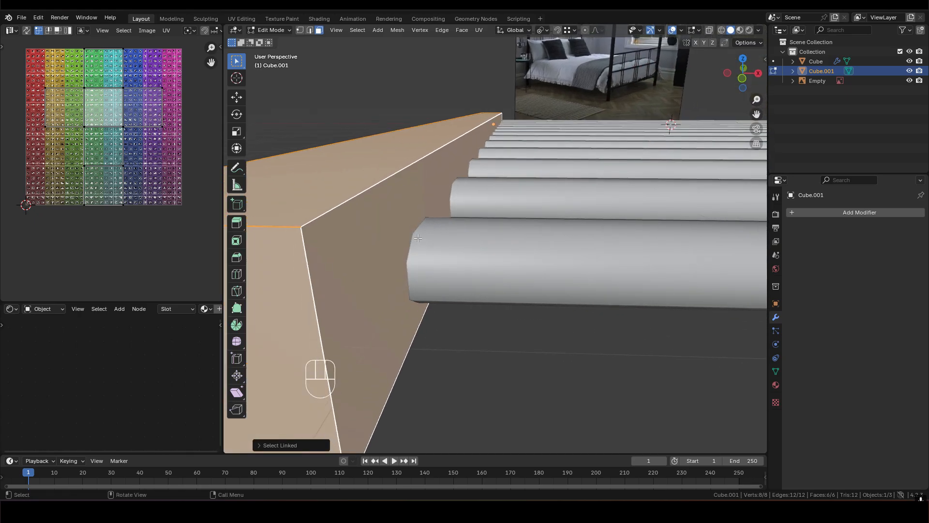
pyautogui.moveTo(446, 243); pyautogui.dragTo(458, 217, button='middle')
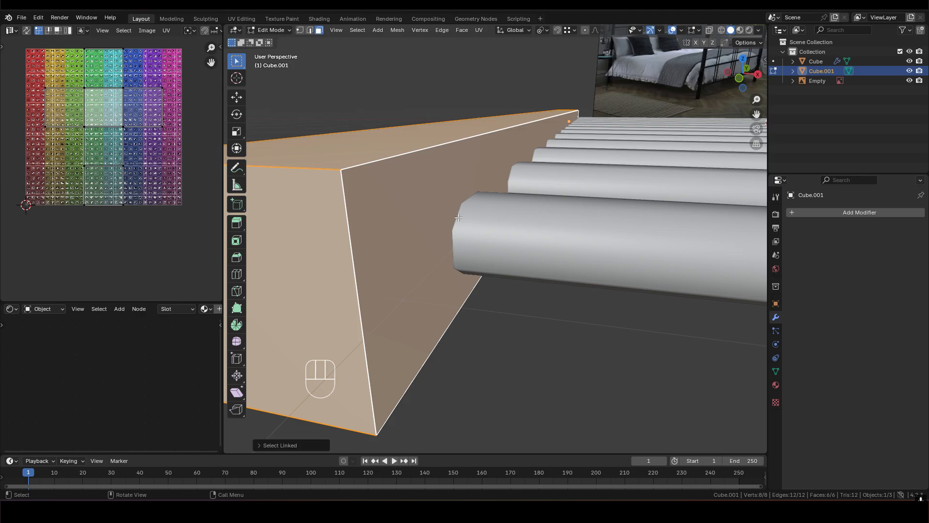
pyautogui.press('g')
pyautogui.press('y')
pyautogui.press('x')
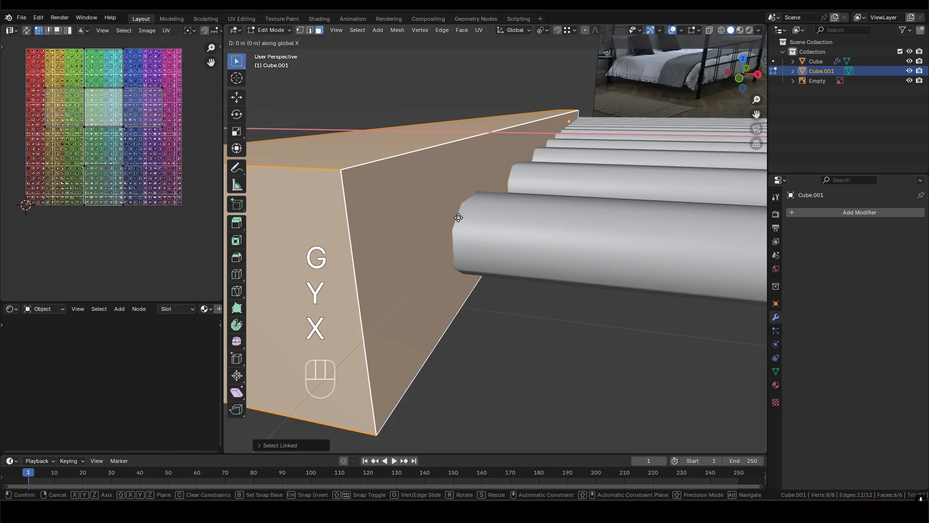
pyautogui.press('ctrl')
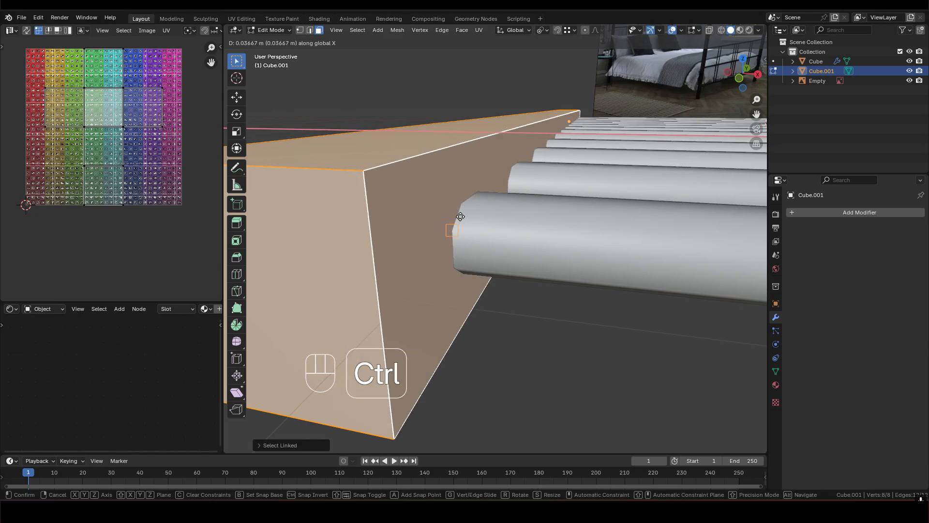
pyautogui.click(459, 215)
# - Move the side bar's end face near the first slat along Y and snap it to that slat's outer edge
pyautogui.moveTo(459, 215); pyautogui.dragTo(404, 208, button='middle')
pyautogui.scroll(5, 476, 230)
pyautogui.scroll(-10, 408, 208)
pyautogui.moveTo(464, 206); pyautogui.dragTo(426, 223, button='middle')
pyautogui.scroll(-5, 526, 220)
pyautogui.scroll(3, 426, 237)
pyautogui.scroll(3, 426, 223)
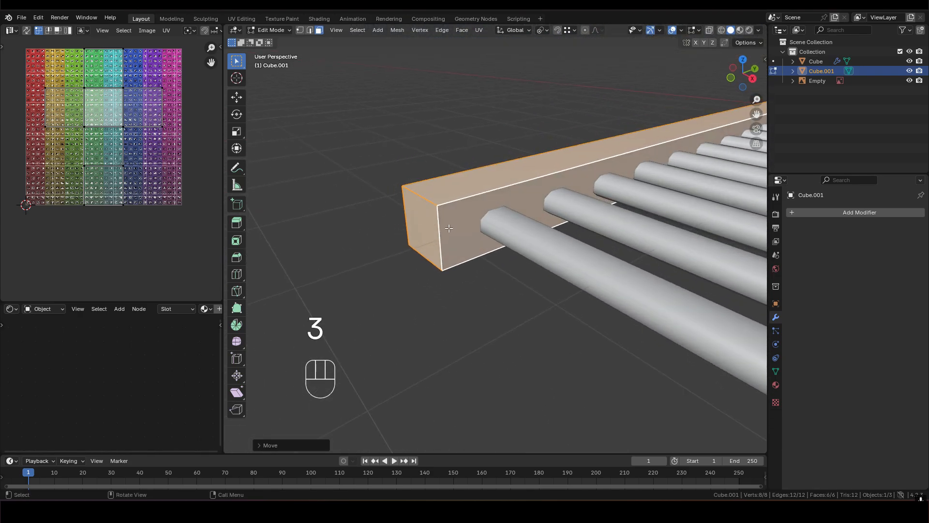
pyautogui.click(420, 223)
pyautogui.press('g')
pyautogui.press('y')
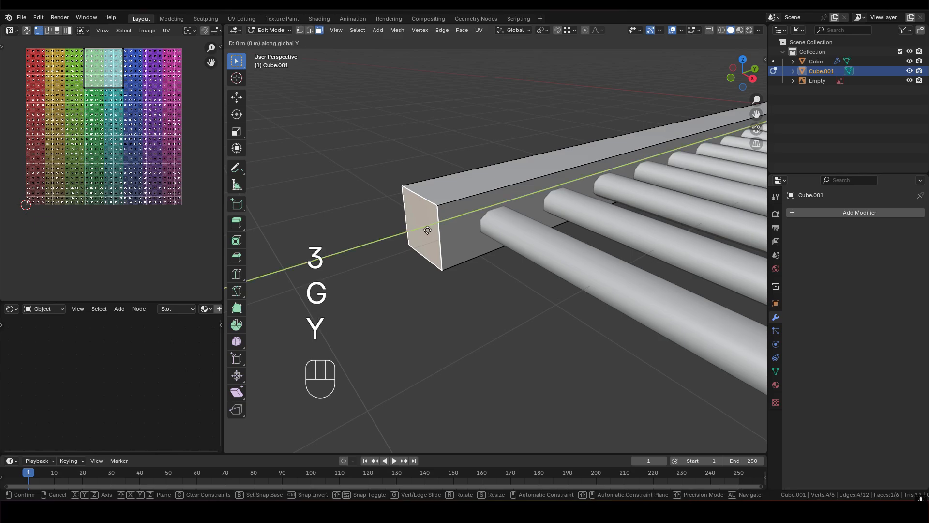
pyautogui.click(486, 223)
# - Snap the side bar's opposite end face along Y to the outer edge of the last slat
pyautogui.scroll(6, 485, 223)
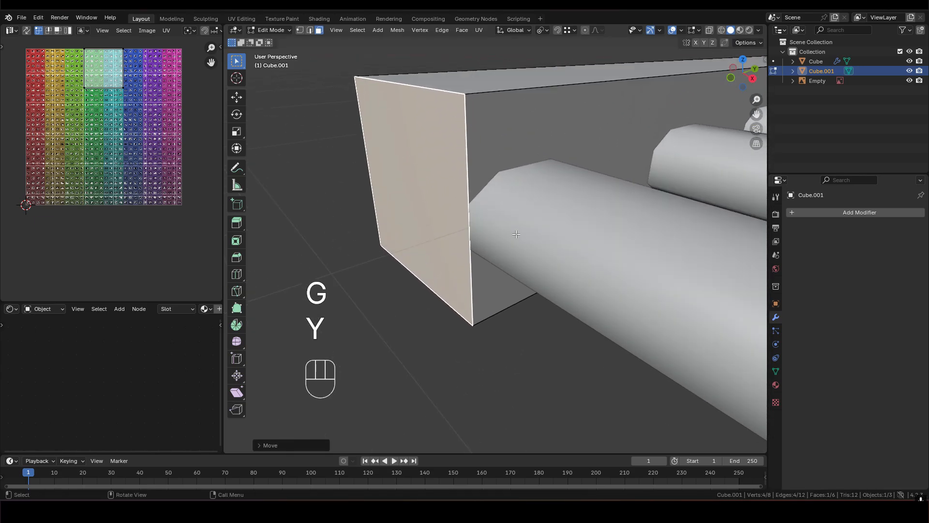
pyautogui.moveTo(435, 222); pyautogui.dragTo(465, 235, button='middle')
pyautogui.scroll(-9, 465, 235)
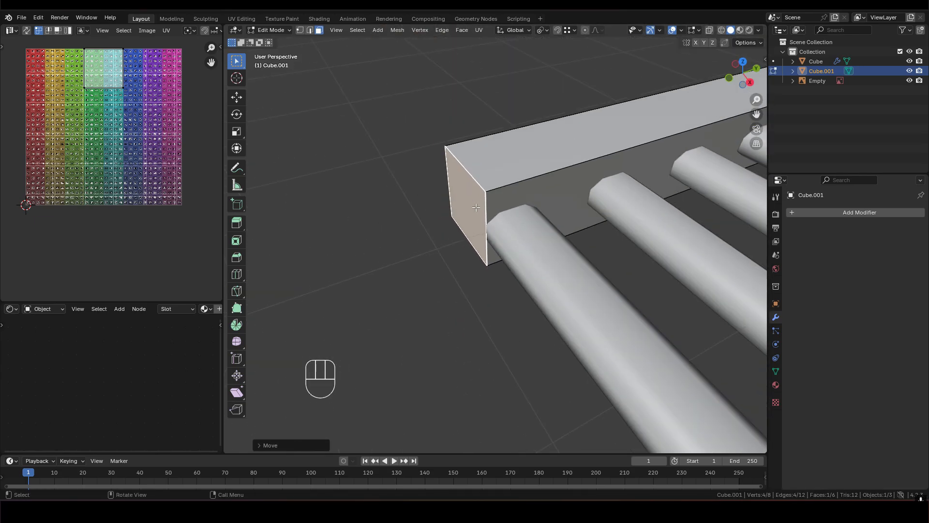
pyautogui.keyDown('shift'); pyautogui.moveTo(716, 175); pyautogui.dragTo(416, 257, button='middle'); pyautogui.keyUp('shift')
pyautogui.scroll(4, 417, 257)
pyautogui.moveTo(649, 257); pyautogui.dragTo(551, 251, button='middle')
pyautogui.keyDown('shift'); pyautogui.moveTo(610, 271); pyautogui.dragTo(539, 194, button='middle'); pyautogui.keyUp('shift')
pyautogui.scroll(3, 537, 208)
pyautogui.click(590, 212)
pyautogui.scroll(3, 590, 212)
pyautogui.keyDown('shift'); pyautogui.moveTo(589, 212); pyautogui.dragTo(531, 258, button='middle'); pyautogui.keyUp('shift')
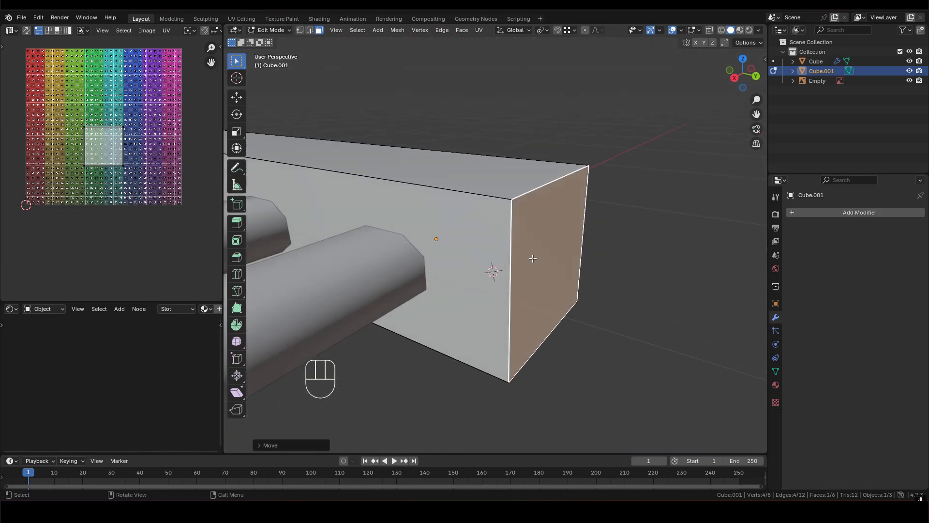
pyautogui.press('g')
pyautogui.press('y')
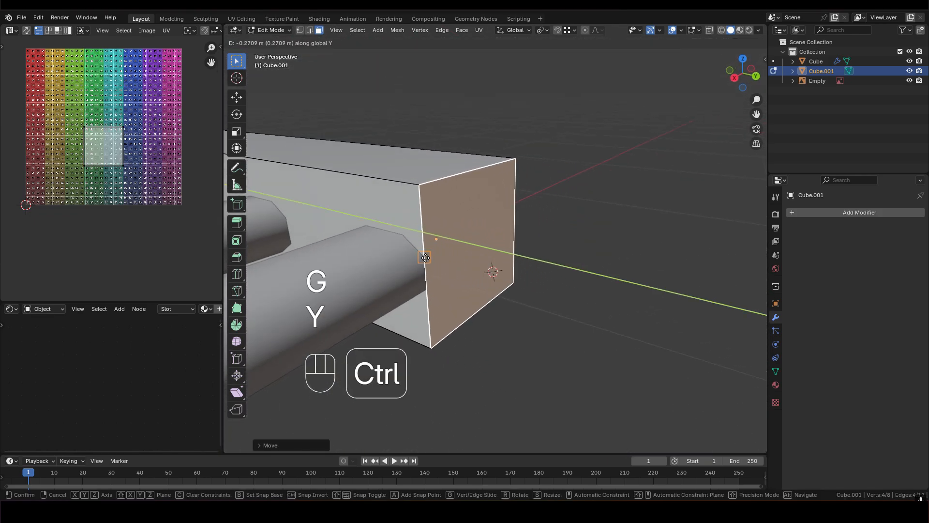
pyautogui.click(429, 261)
# - Select both end faces of the side bar together
pyautogui.moveTo(433, 262); pyautogui.dragTo(466, 281, button='middle')
pyautogui.scroll(-13, 512, 263)
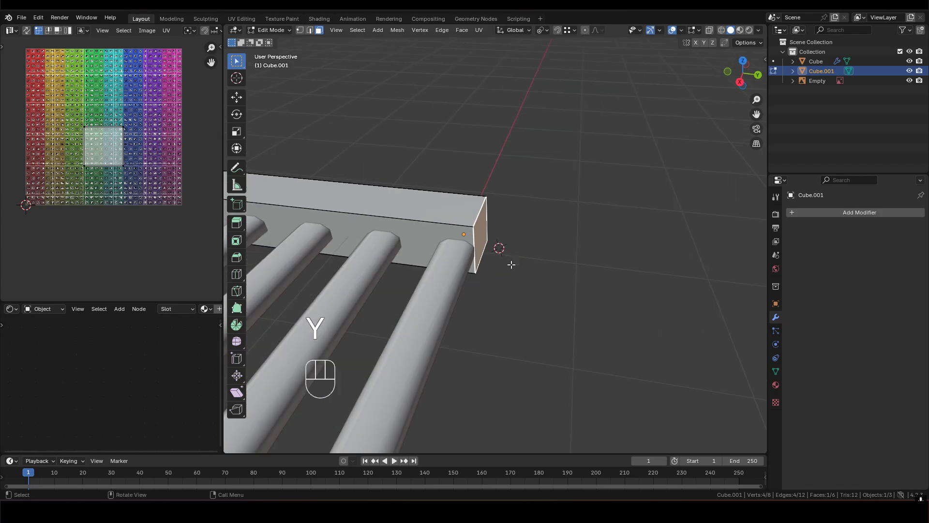
pyautogui.keyDown('shift'); pyautogui.moveTo(375, 217); pyautogui.dragTo(483, 215, button='middle'); pyautogui.keyUp('shift')
pyautogui.scroll(6, 537, 249)
pyautogui.keyDown('shift'); pyautogui.click(506, 270); pyautogui.keyUp('shift')
pyautogui.scroll(-5, 505, 269)
pyautogui.scroll(1, 491, 227)
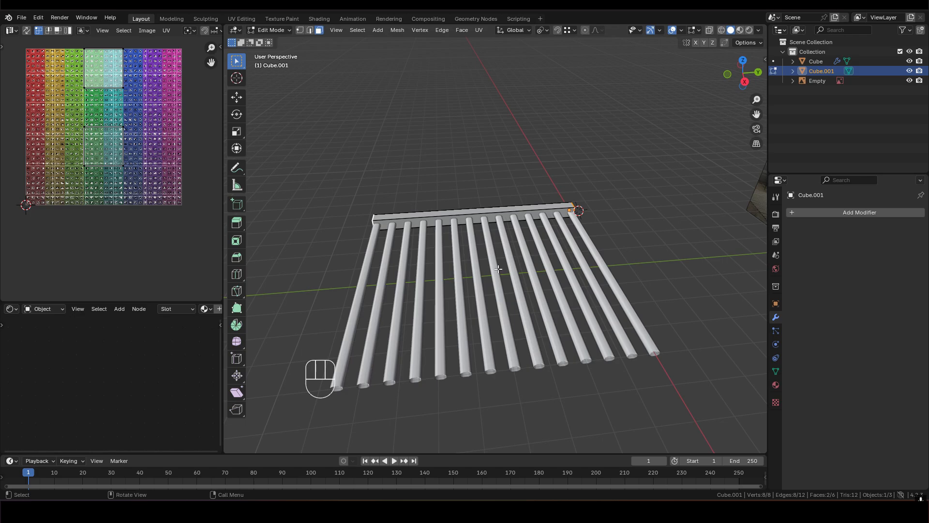
pyautogui.press('s')
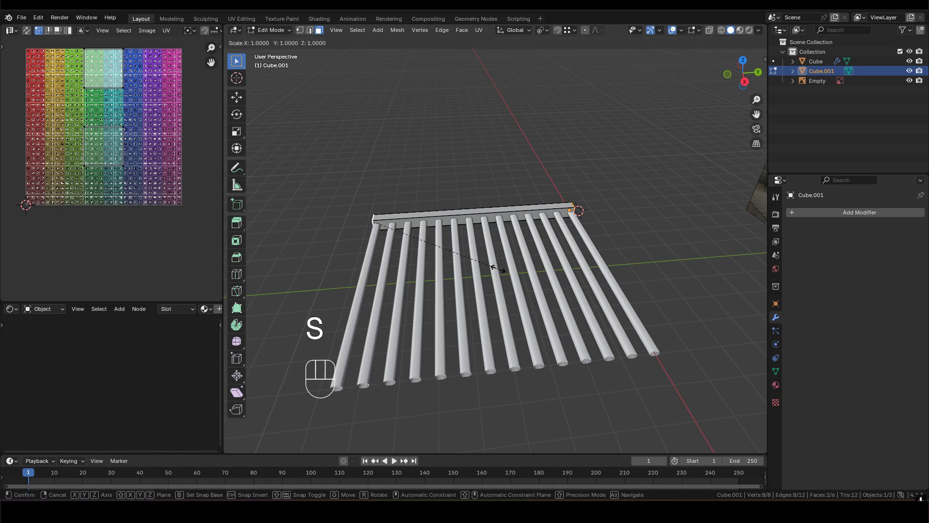
pyautogui.press('y')
pyautogui.rightClick(494, 269)
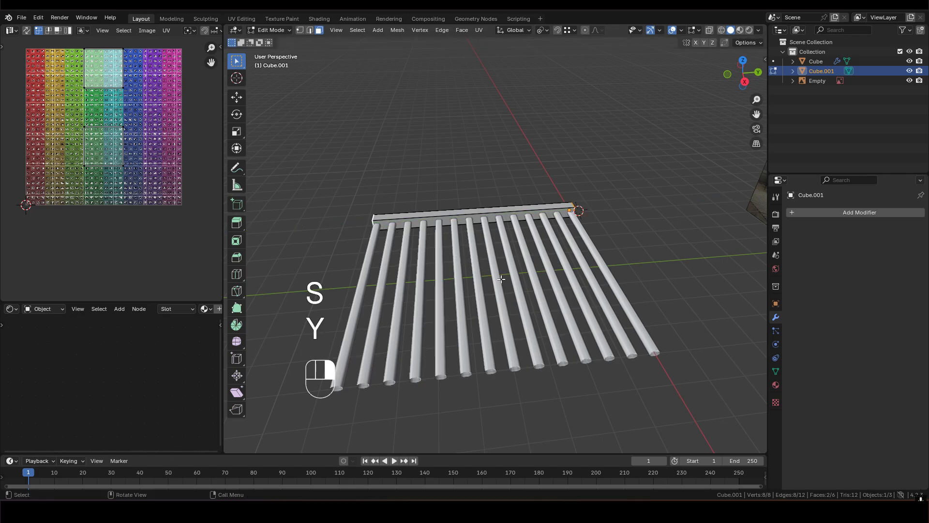
# - Set the transform pivot point to Median Point and scale the two end faces by 1.2 along Y
pyautogui.click(545, 32)
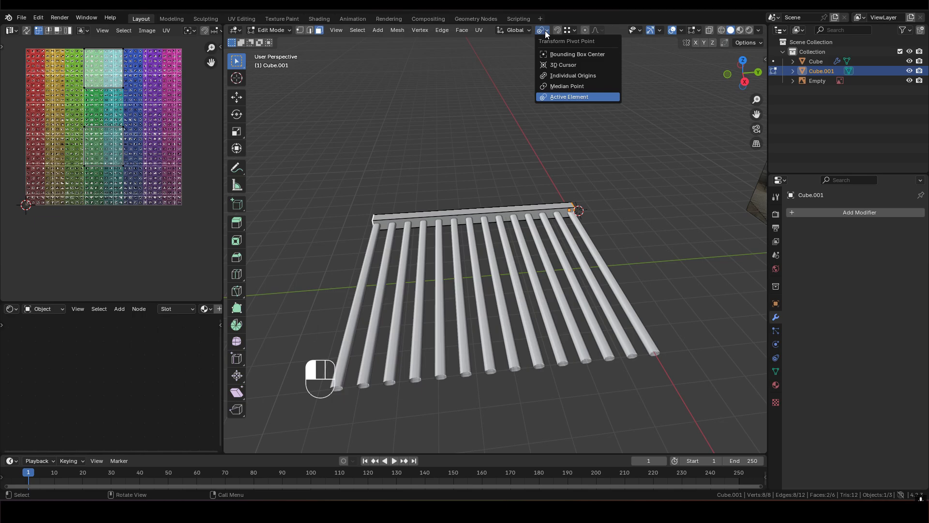
pyautogui.click(577, 89)
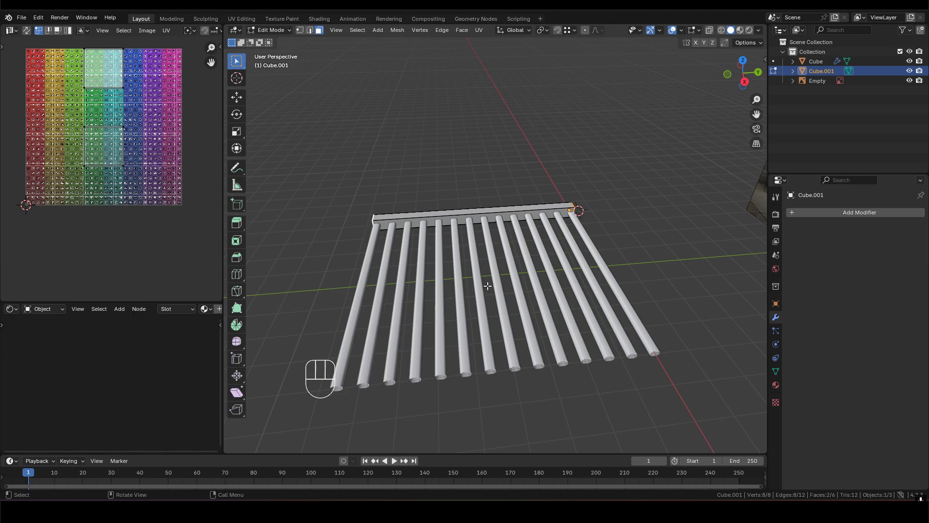
pyautogui.press('s')
pyautogui.press('y')
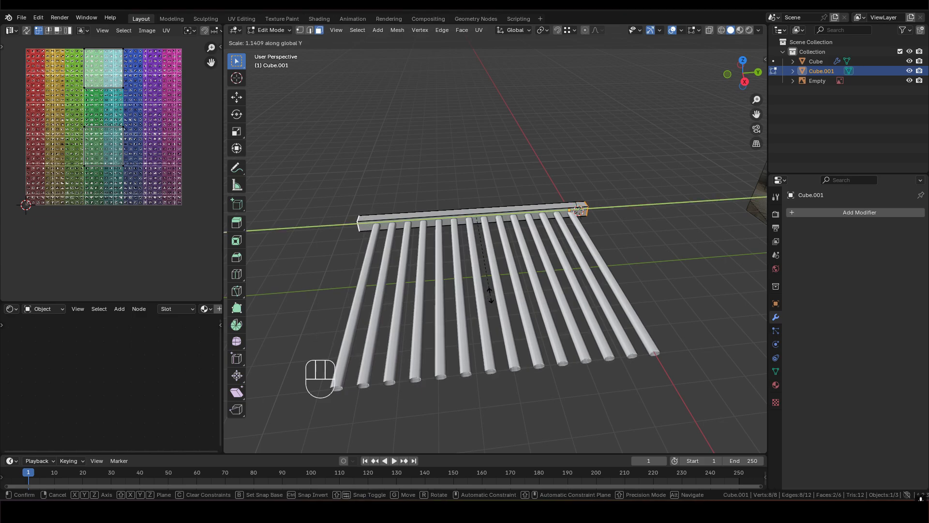
pyautogui.press('1')
pyautogui.press('KP_Decimal')
pyautogui.press('2')
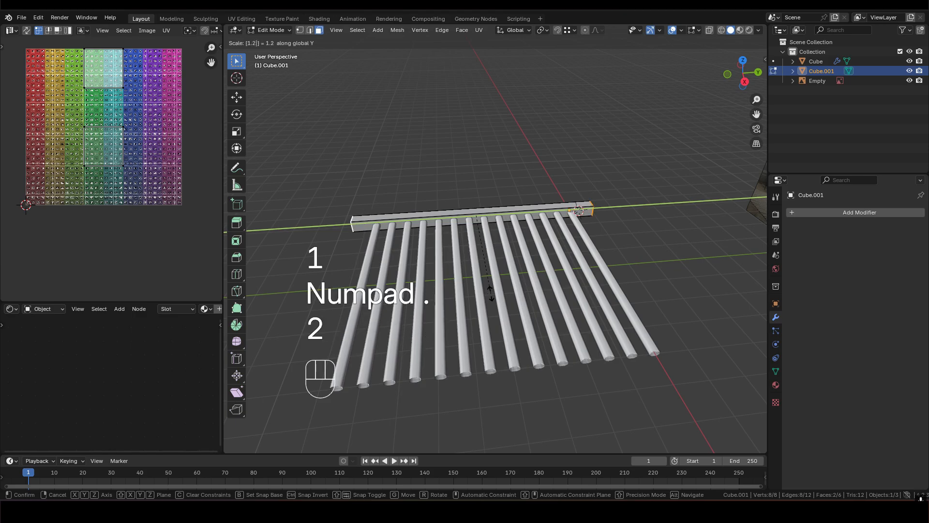
pyautogui.click(491, 293)
# - Return to Object Mode and apply all transforms to the side bar
pyautogui.keyDown('shift'); pyautogui.moveTo(394, 225); pyautogui.dragTo(442, 219, button='middle'); pyautogui.keyUp('shift')
pyautogui.scroll(5, 499, 208)
pyautogui.scroll(-3, 479, 211)
pyautogui.scroll(3, 443, 227)
pyautogui.scroll(-4, 457, 228)
pyautogui.keyDown('shift'); pyautogui.moveTo(608, 224); pyautogui.dragTo(536, 209, button='middle'); pyautogui.keyUp('shift')
pyautogui.moveTo(536, 209); pyautogui.dragTo(508, 211, button='middle')
pyautogui.press('Tab')
pyautogui.moveTo(455, 199); pyautogui.dragTo(537, 174, button='middle')
pyautogui.scroll(4, 532, 197)
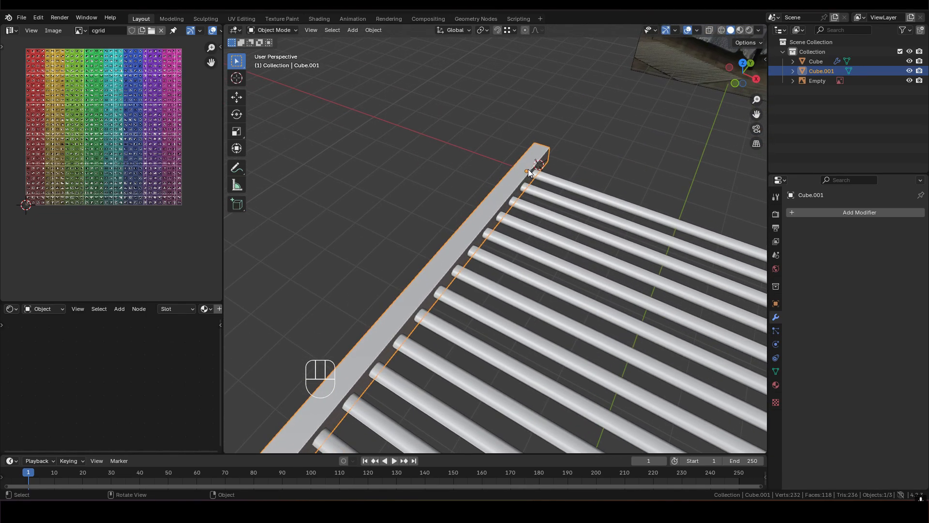
pyautogui.scroll(-4, 528, 173)
pyautogui.keyDown('shift'); pyautogui.moveTo(527, 202); pyautogui.dragTo(498, 188, button='middle'); pyautogui.keyUp('shift')
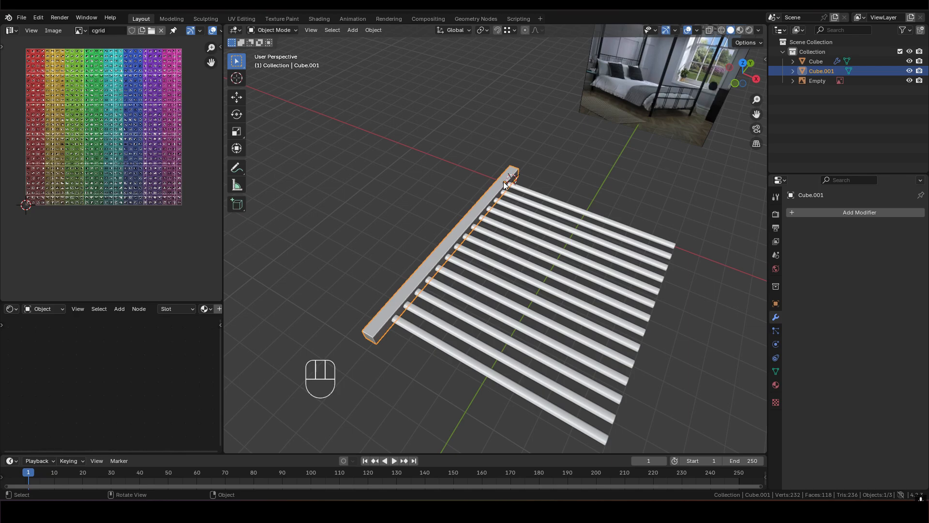
pyautogui.moveTo(585, 211); pyautogui.dragTo(496, 193, button='middle')
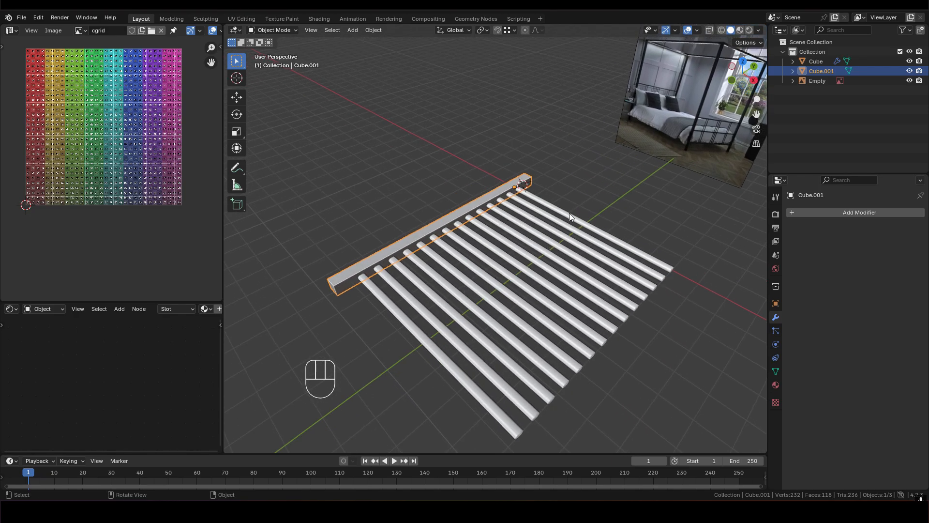
pyautogui.hotkey('ctrl', 'a')
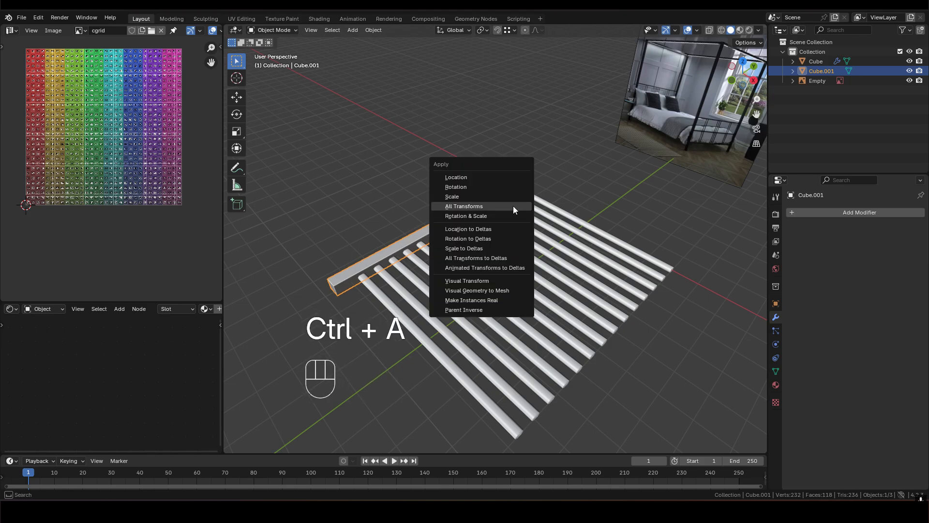
pyautogui.click(472, 207)
# - Add a Mirror modifier on the X axis to the side bar so a matching bar sits at the other slat ends
pyautogui.moveTo(518, 235); pyautogui.dragTo(677, 271, button='middle')
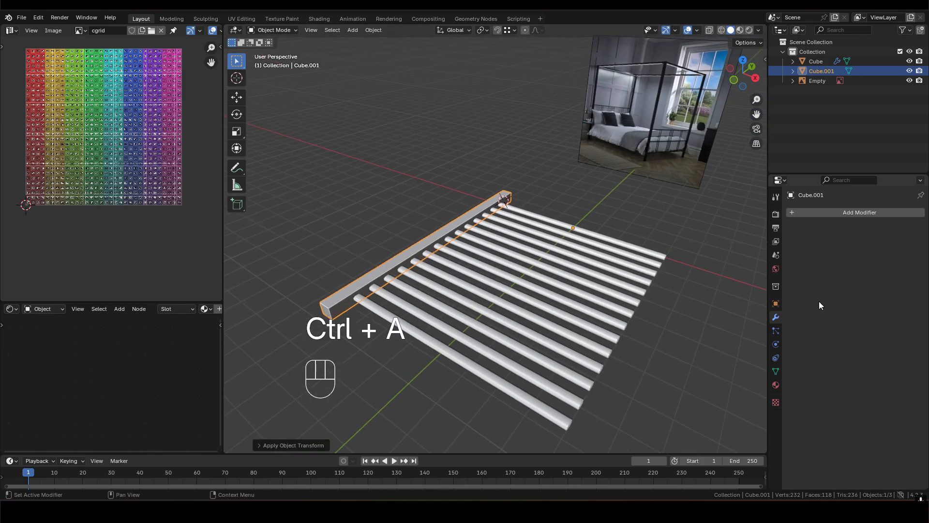
pyautogui.click(838, 214)
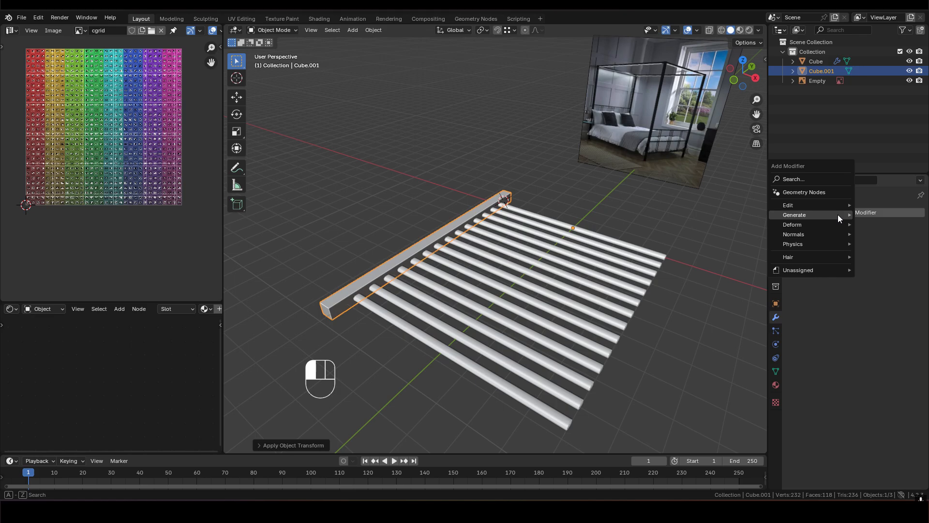
pyautogui.moveTo(800, 216)
pyautogui.click(712, 282)
pyautogui.keyDown('shift'); pyautogui.moveTo(628, 285); pyautogui.dragTo(523, 251, button='middle'); pyautogui.keyUp('shift')
pyautogui.moveTo(644, 239); pyautogui.dragTo(579, 281, button='middle')
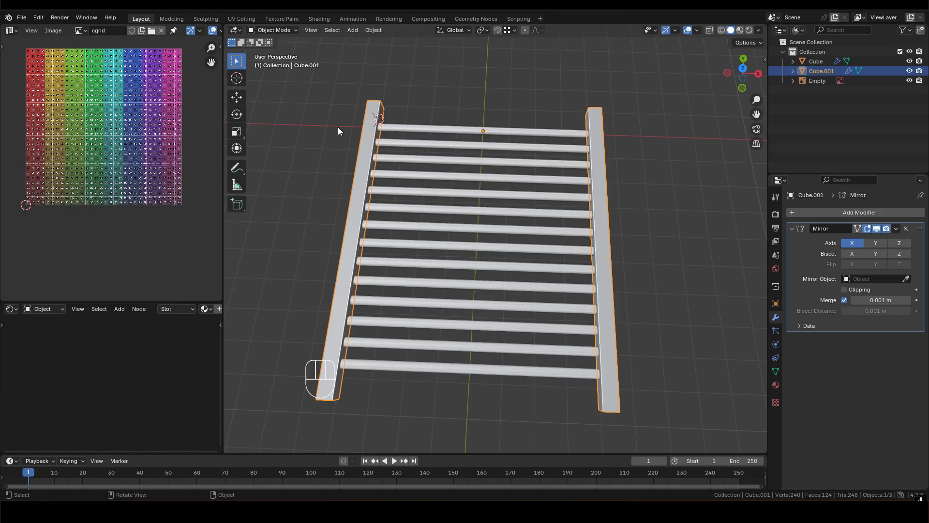
pyautogui.moveTo(575, 141); pyautogui.dragTo(515, 191, button='middle')
pyautogui.scroll(-4, 510, 202)
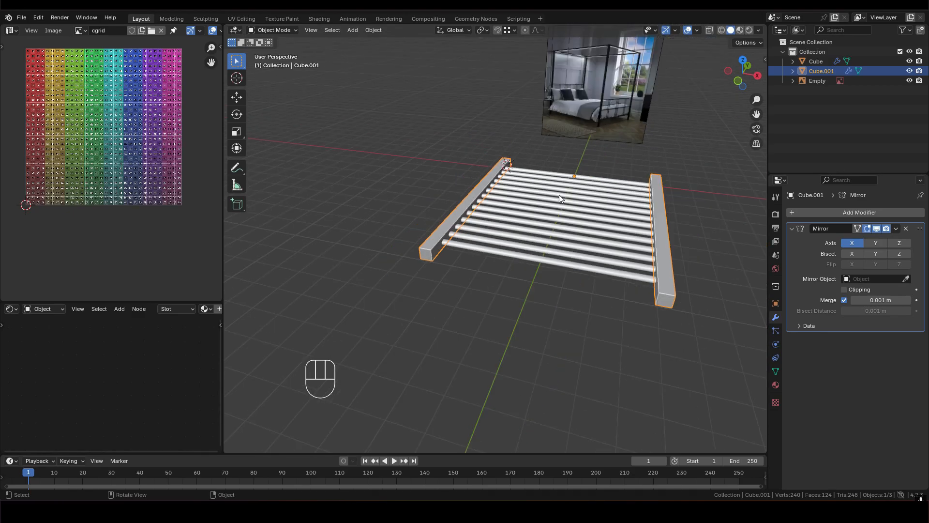
pyautogui.scroll(4, 406, 242)
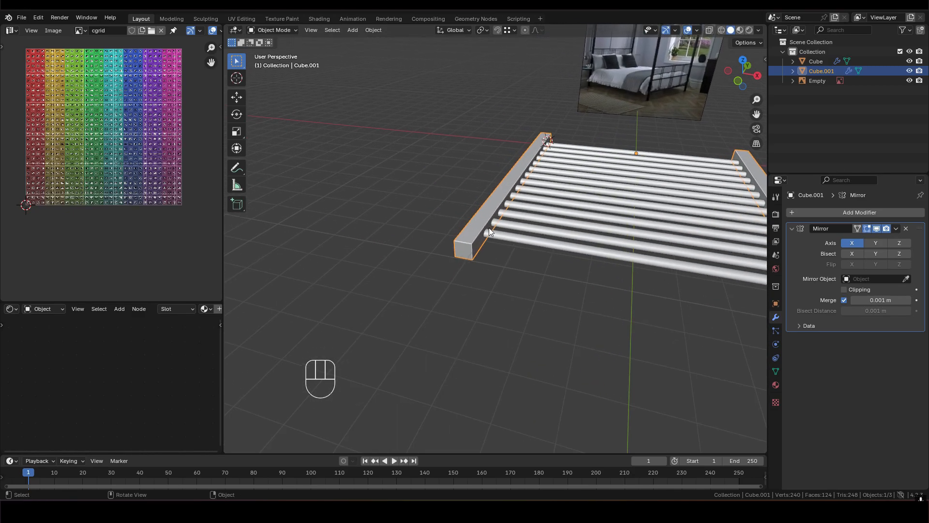
# - In Edit Mode, duplicate the side bar's whole mesh and move the copy inward about 2.3 m along X
pyautogui.press('Tab')
pyautogui.scroll(3, 451, 257)
pyautogui.moveTo(451, 257); pyautogui.dragTo(407, 241, button='middle')
pyautogui.press('3')
pyautogui.scroll(-1, 485, 252)
pyautogui.scroll(-1, 406, 240)
pyautogui.keyDown('shift'); pyautogui.moveTo(538, 230); pyautogui.dragTo(506, 265, button='middle'); pyautogui.keyUp('shift')
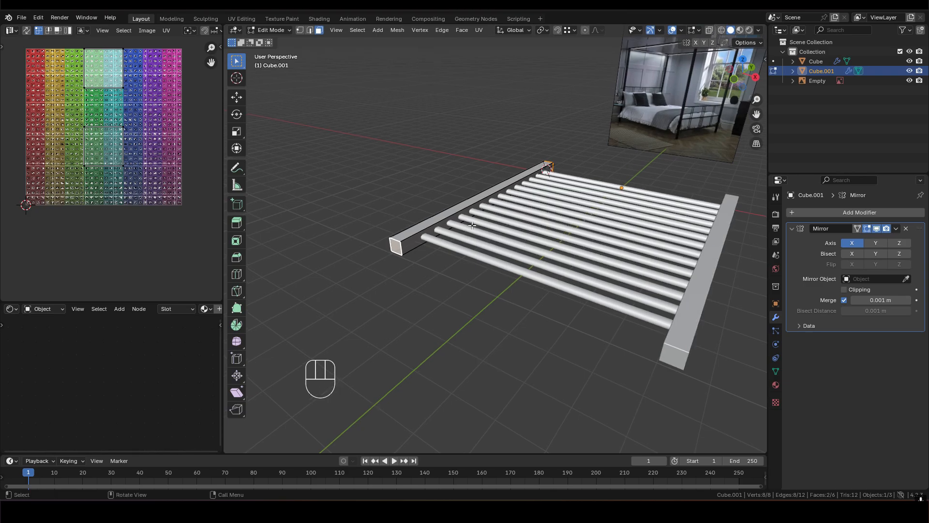
pyautogui.keyDown('shift'); pyautogui.moveTo(485, 243); pyautogui.dragTo(484, 231, button='middle'); pyautogui.keyUp('shift')
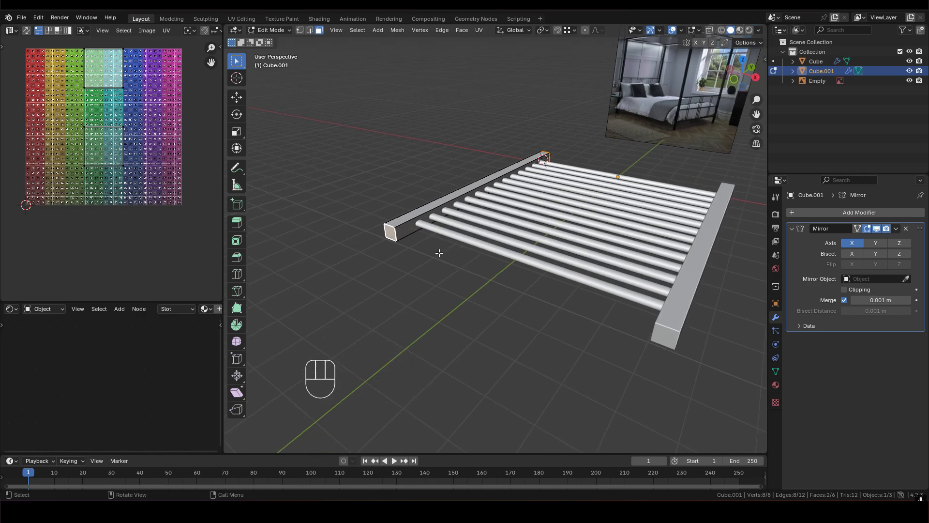
pyautogui.press('a')
pyautogui.moveTo(427, 246); pyautogui.dragTo(436, 235, button='middle')
pyautogui.hotkey('shift', 'd')
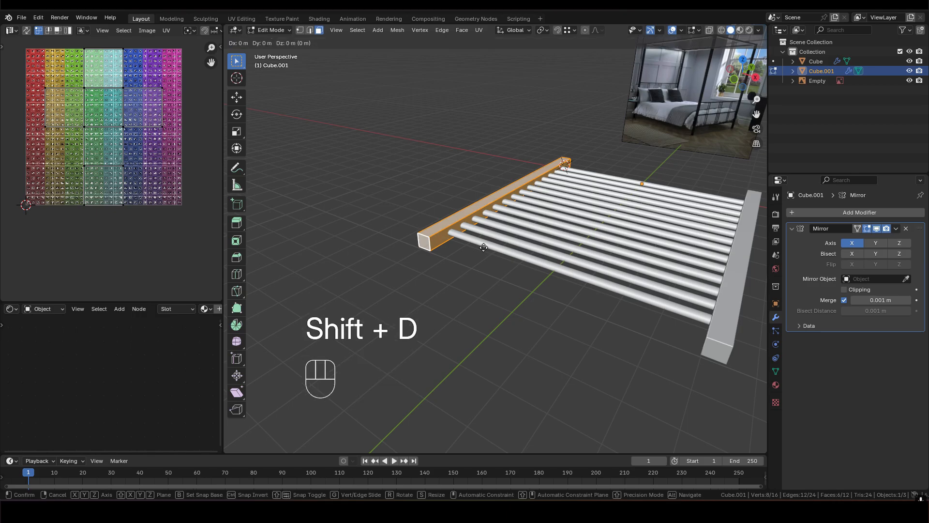
pyautogui.press('y')
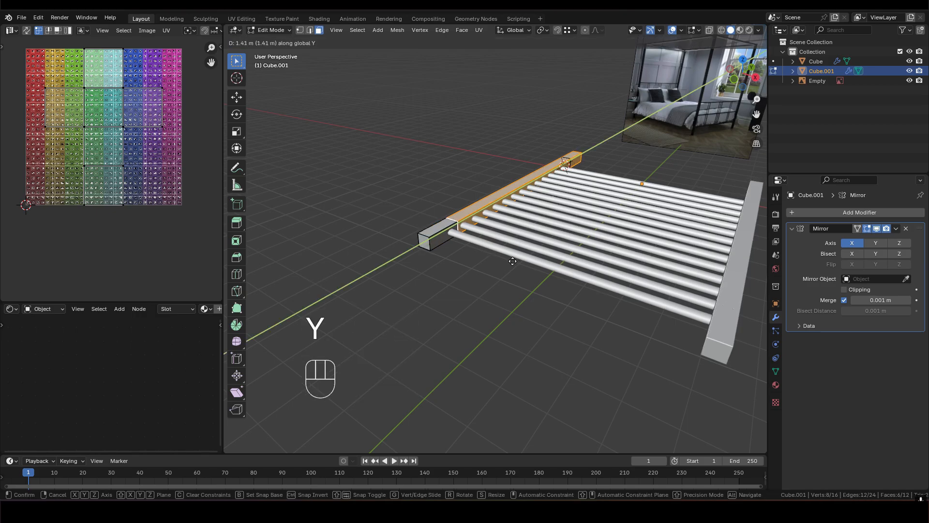
pyautogui.press('x')
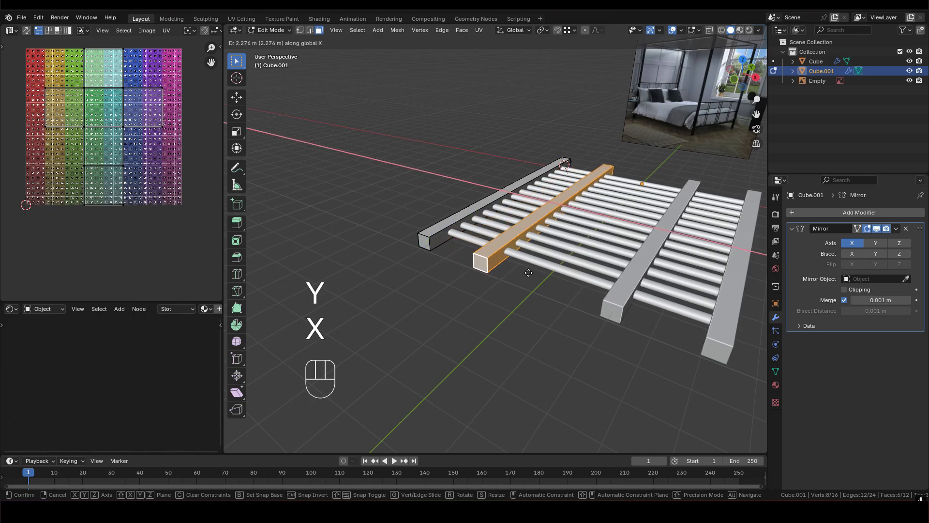
pyautogui.click(587, 220)
pyautogui.moveTo(587, 220); pyautogui.dragTo(664, 204, button='middle')
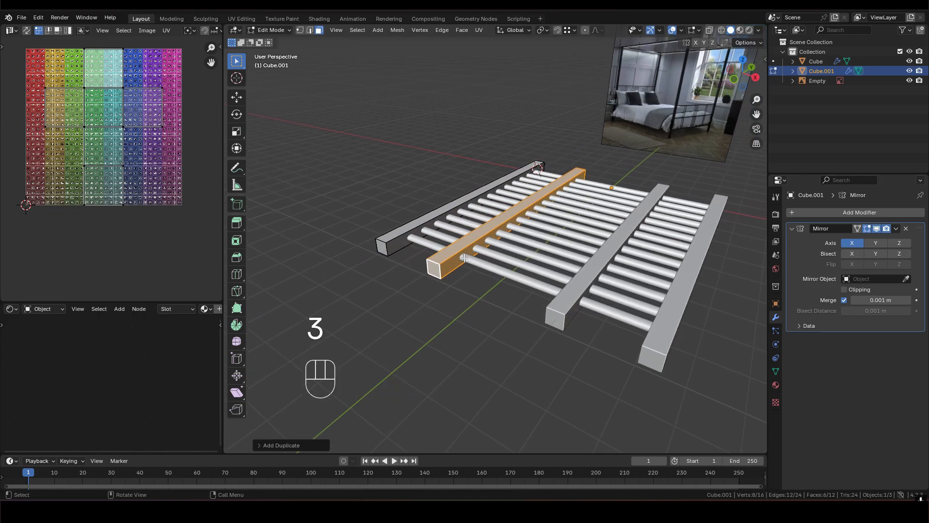
# - Separate the duplicated bar into its own object and return to Object Mode
pyautogui.rightClick(465, 261)
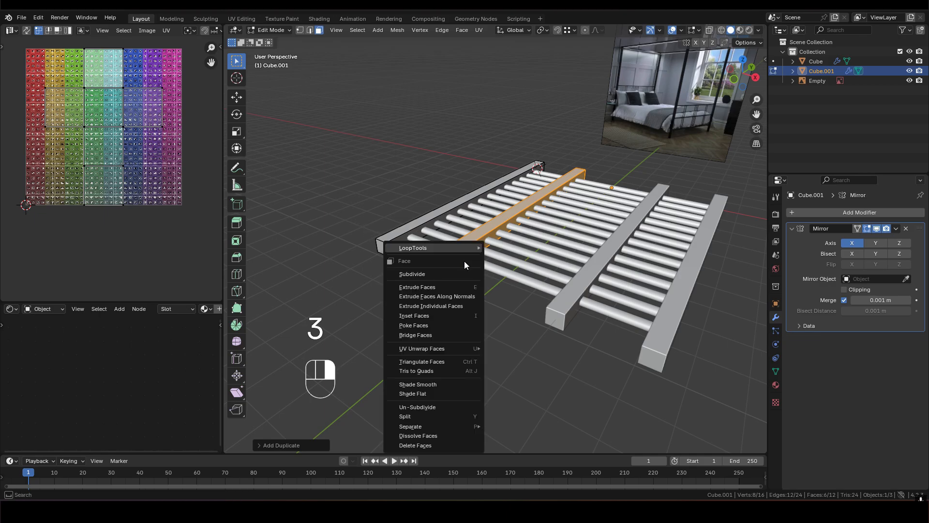
pyautogui.moveTo(419, 428)
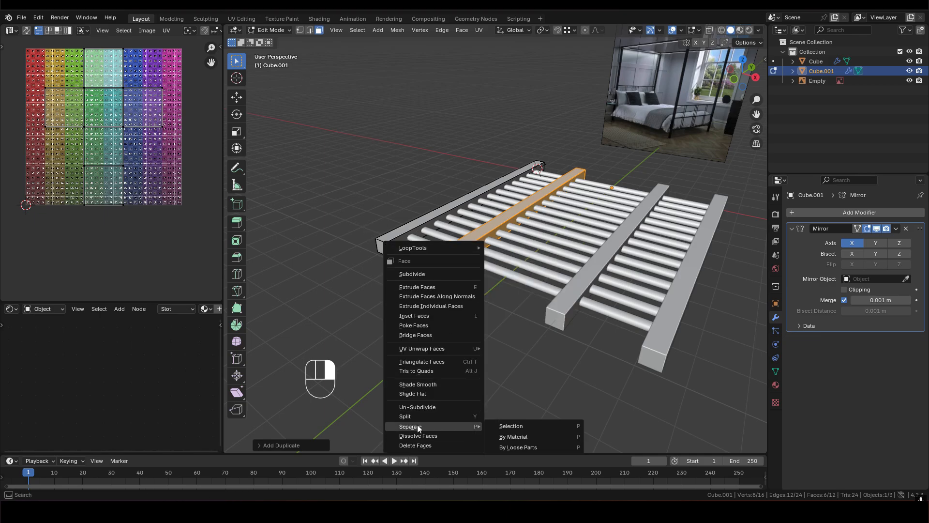
pyautogui.click(527, 426)
pyautogui.moveTo(457, 254); pyautogui.dragTo(469, 247, button='middle')
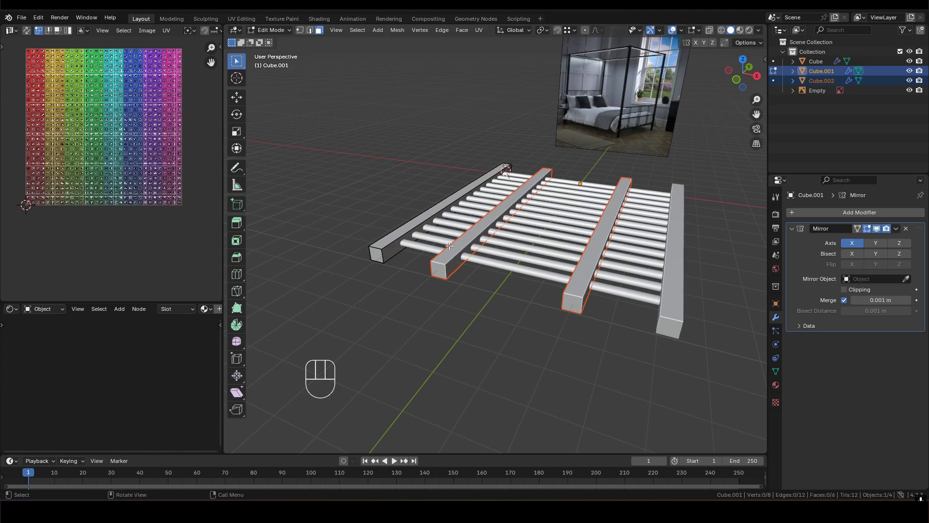
pyautogui.press('Tab')
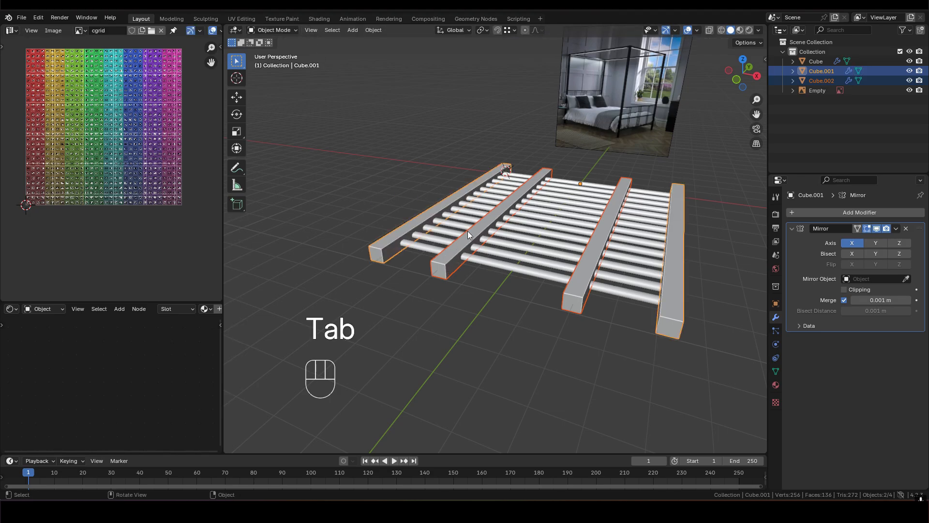
pyautogui.scroll(5, 433, 249)
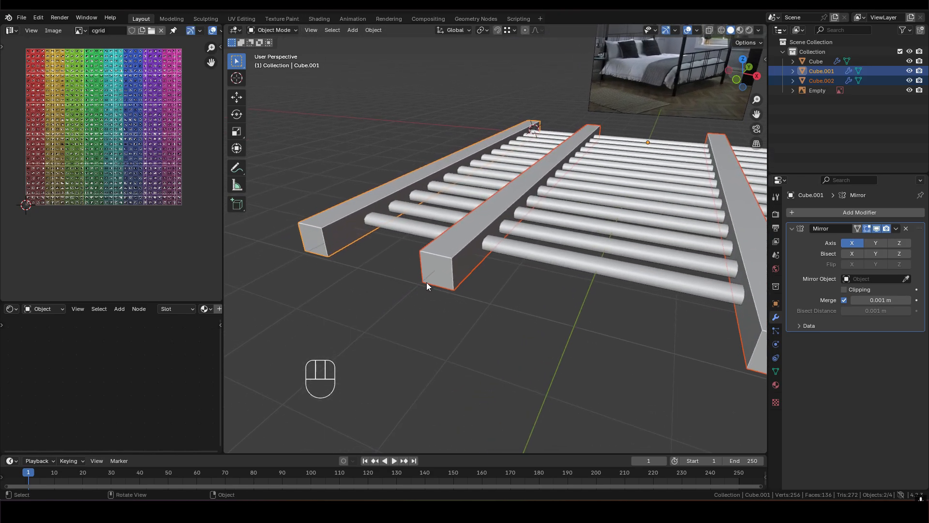
pyautogui.moveTo(457, 281); pyautogui.dragTo(443, 265, button='middle')
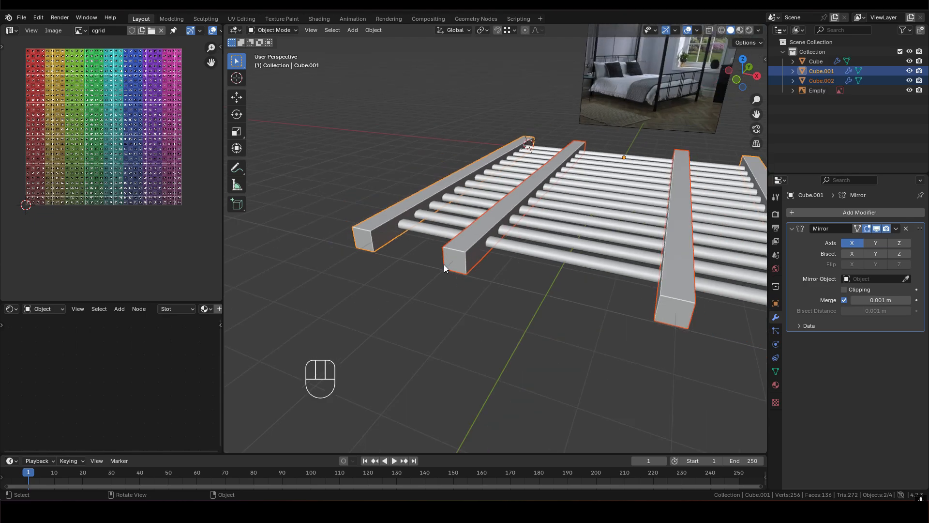
# - Select only the separated bar and remove its Mirror modifier
pyautogui.click(472, 248)
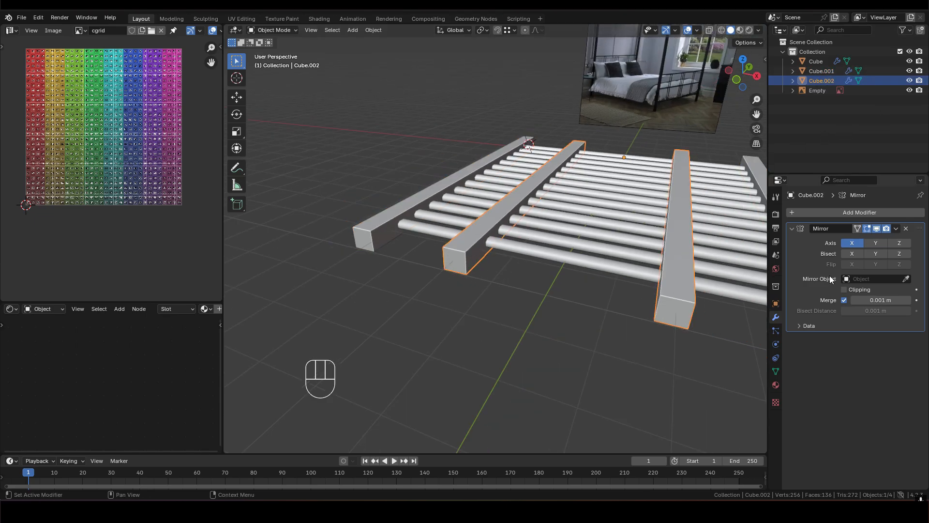
pyautogui.scroll(-2, 512, 219)
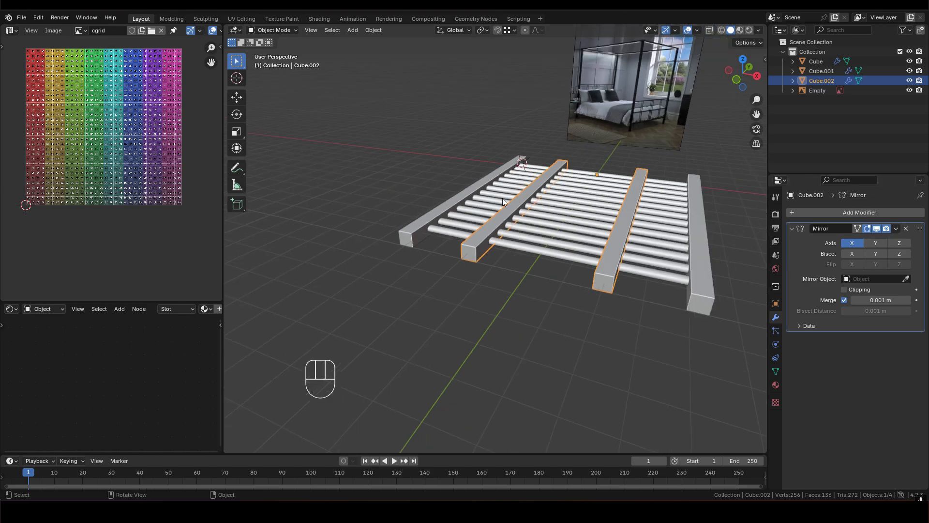
pyautogui.click(907, 229)
pyautogui.moveTo(506, 230); pyautogui.dragTo(480, 248, button='middle')
pyautogui.scroll(1, 480, 248)
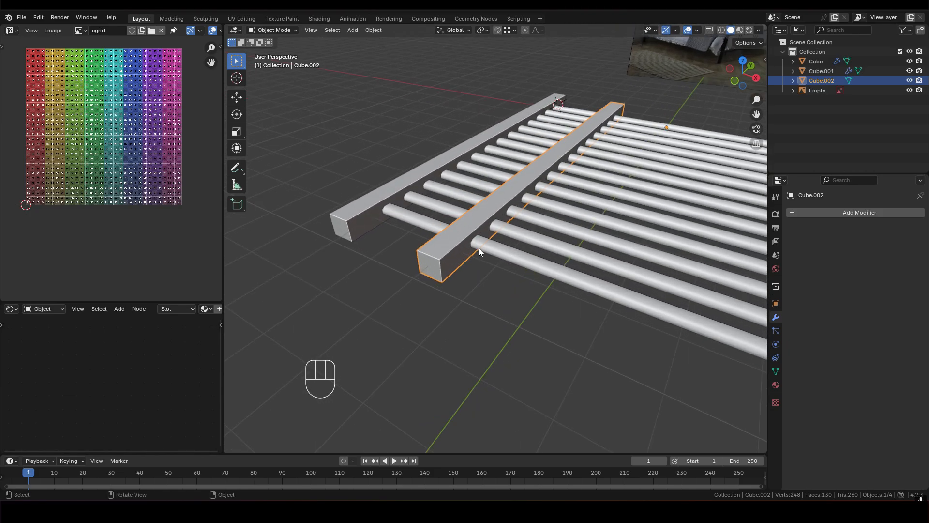
pyautogui.press('Tab')
pyautogui.press('Tab')
pyautogui.scroll(-2, 484, 264)
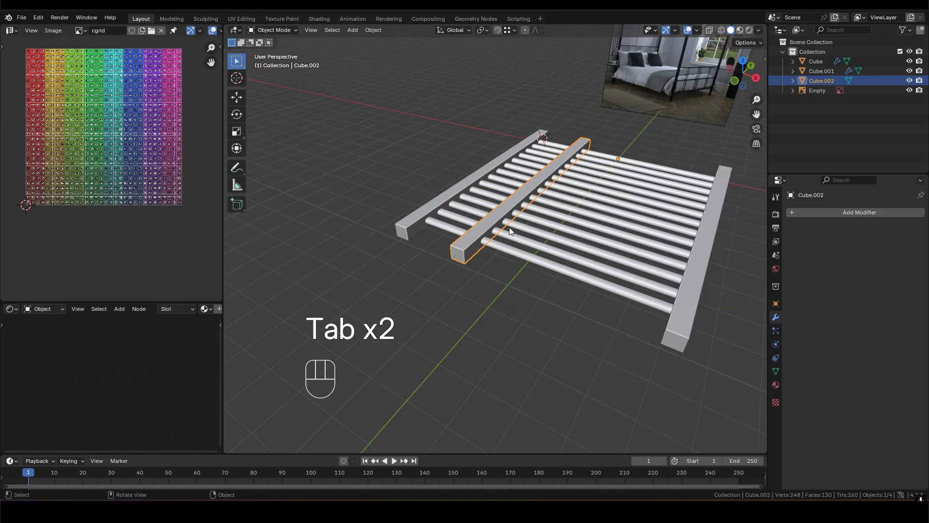
pyautogui.scroll(1, 515, 205)
pyautogui.scroll(-2, 591, 315)
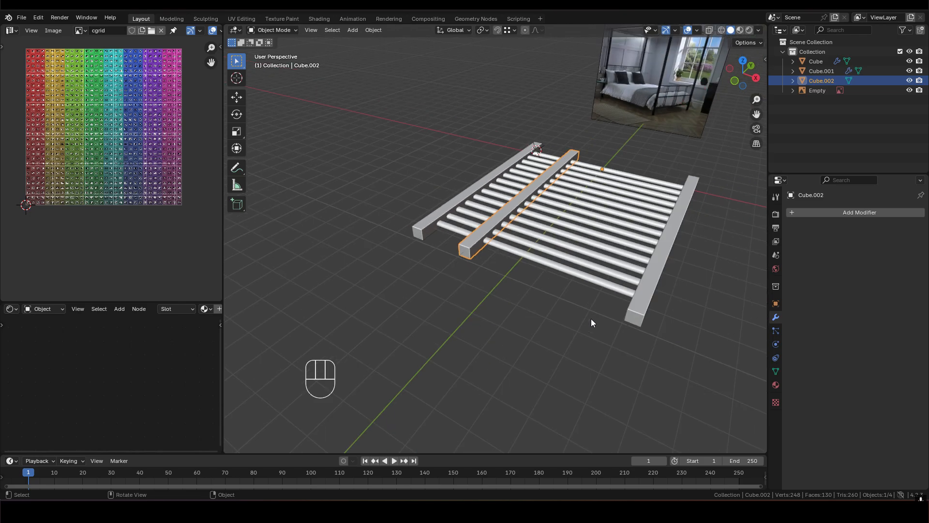
# - Rotate the separated bar 90 degrees around the Z axis so it runs parallel to the slats
pyautogui.press('r')
pyautogui.press('z')
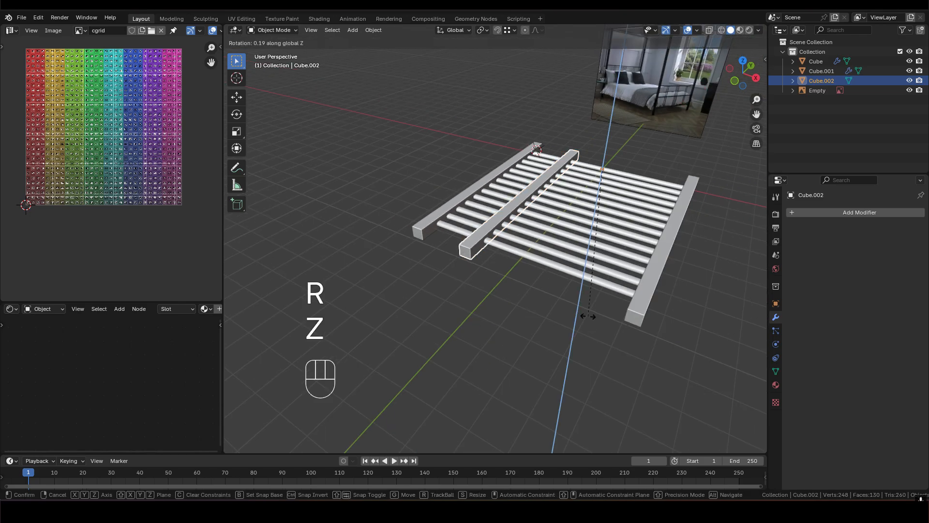
pyautogui.press('9')
pyautogui.press('0')
pyautogui.click(651, 280)
pyautogui.moveTo(631, 183); pyautogui.dragTo(532, 185, button='middle')
pyautogui.scroll(1, 504, 224)
pyautogui.keyDown('shift'); pyautogui.moveTo(504, 224); pyautogui.dragTo(605, 211, button='middle'); pyautogui.keyUp('shift')
pyautogui.keyDown('shift'); pyautogui.moveTo(660, 198); pyautogui.dragTo(568, 190, button='middle'); pyautogui.keyUp('shift')
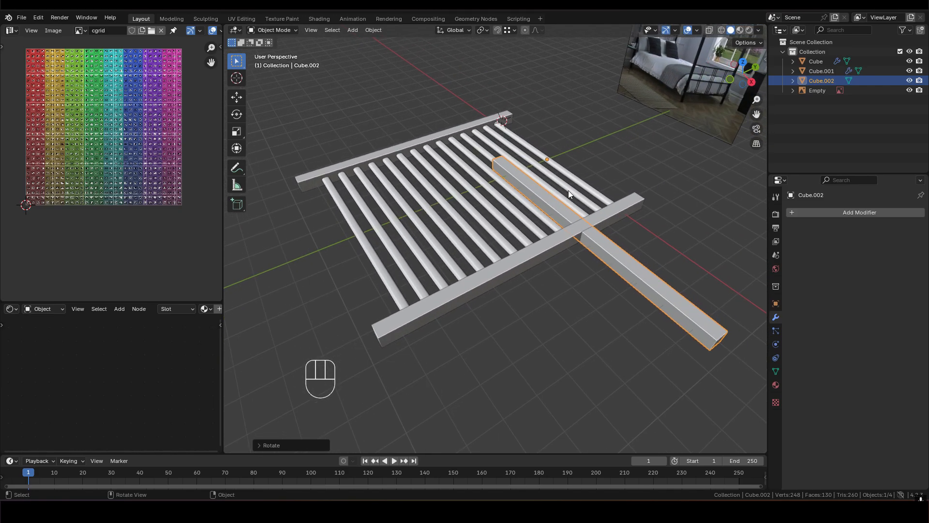
# - Set the rotated bar's origin to its geometry
pyautogui.rightClick(563, 208)
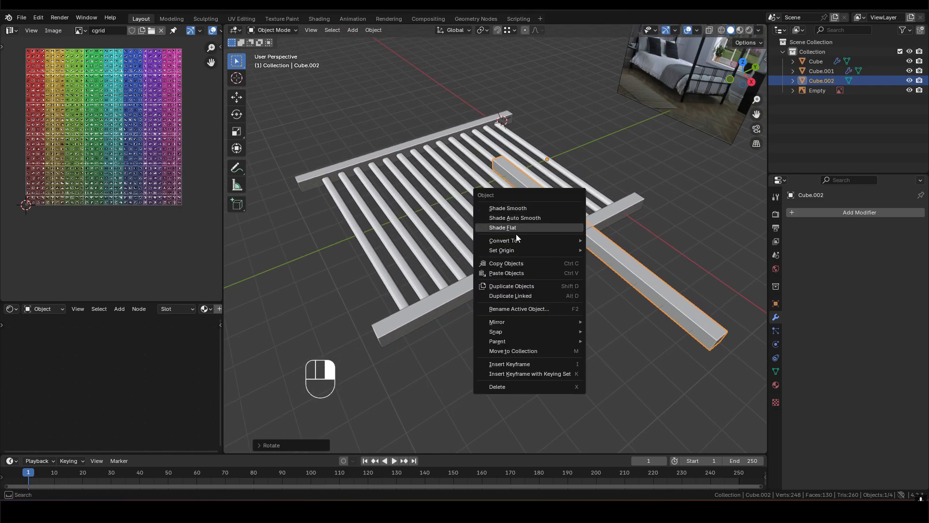
pyautogui.moveTo(509, 249)
pyautogui.click(640, 261)
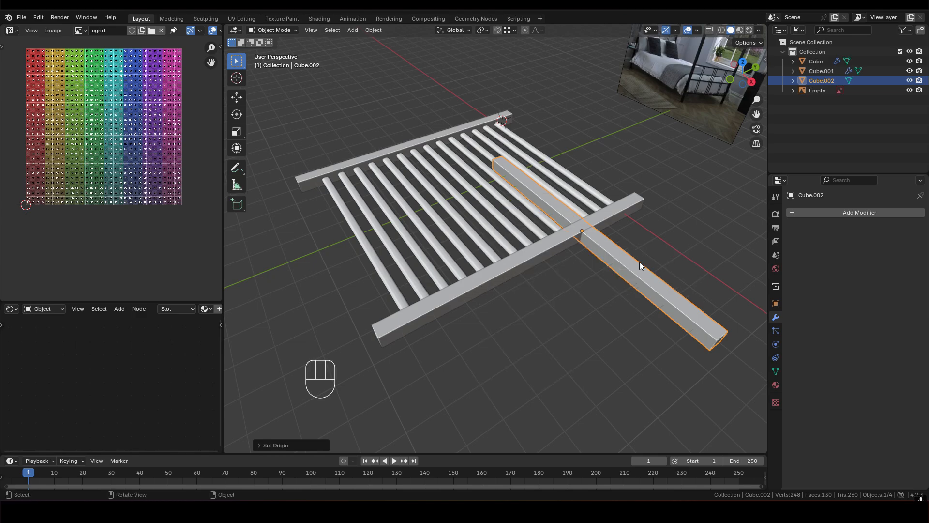
pyautogui.moveTo(586, 226); pyautogui.dragTo(667, 199, button='middle')
# - Move the rotated bar with Z locked to the open end of the frame, beside the last slat
pyautogui.press('g')
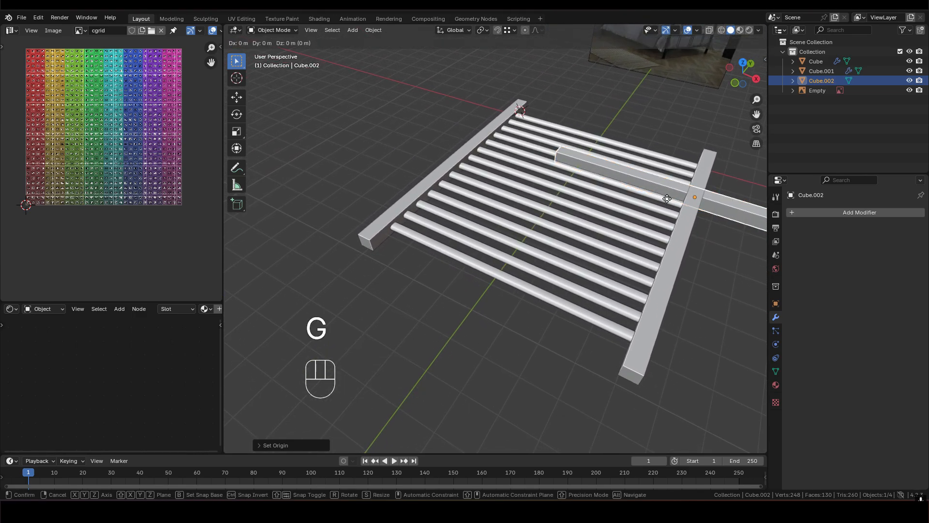
pyautogui.press('shift')
pyautogui.hotkey('shift', 'z')
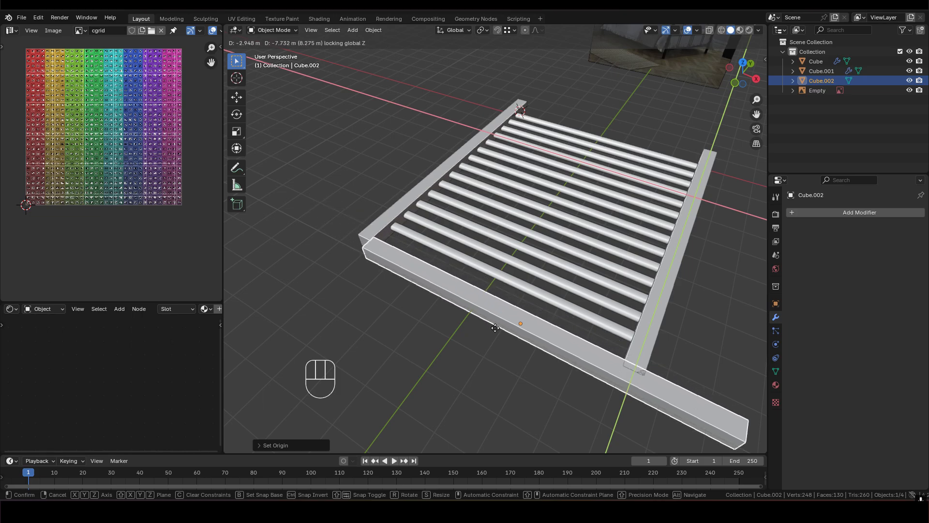
pyautogui.click(507, 311)
pyautogui.keyDown('shift'); pyautogui.moveTo(429, 268); pyautogui.dragTo(539, 217, button='middle'); pyautogui.keyUp('shift')
pyautogui.scroll(4, 506, 220)
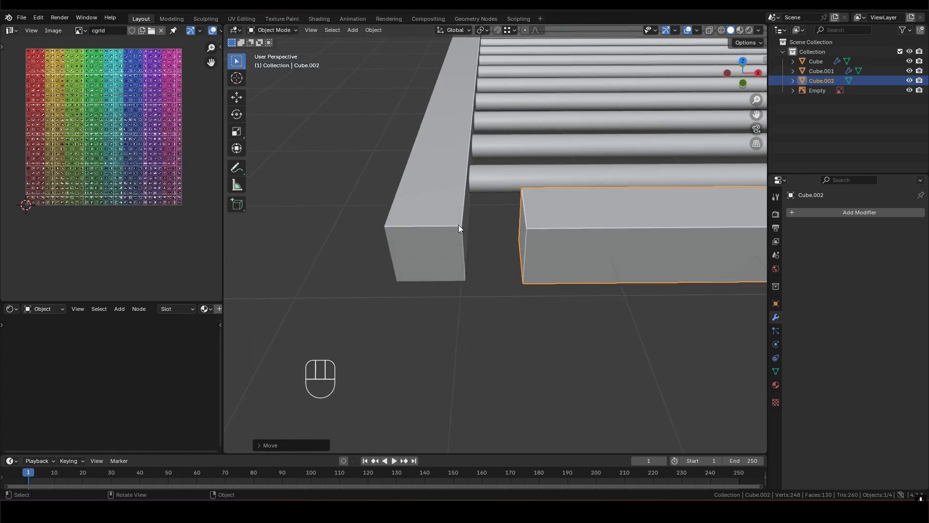
pyautogui.moveTo(459, 227); pyautogui.dragTo(453, 220, button='middle')
pyautogui.moveTo(557, 248); pyautogui.dragTo(513, 77, button='middle')
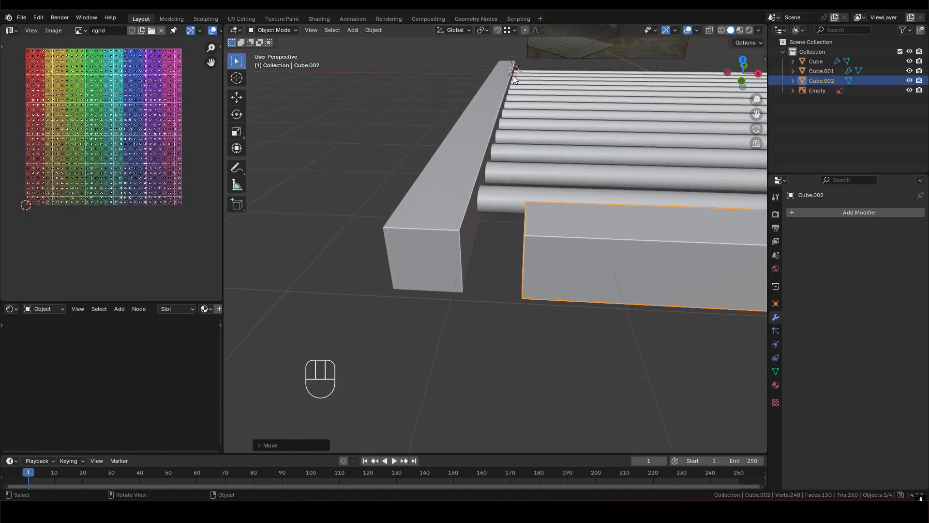
pyautogui.moveTo(629, 258); pyautogui.dragTo(626, 239, button='middle')
# - In Edit Mode, move the crossbar's entire mesh so its end corner meets the inner end corner of the side bar
pyautogui.press('Tab')
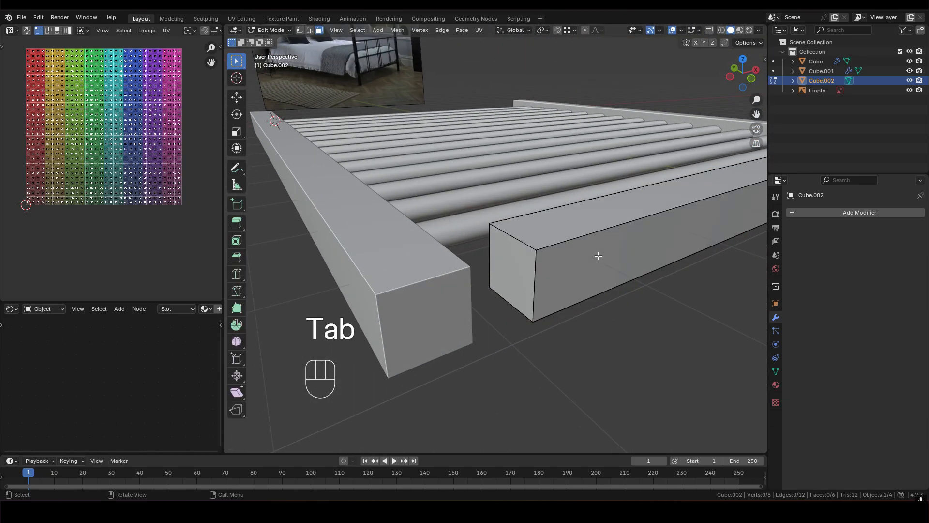
pyautogui.press('1')
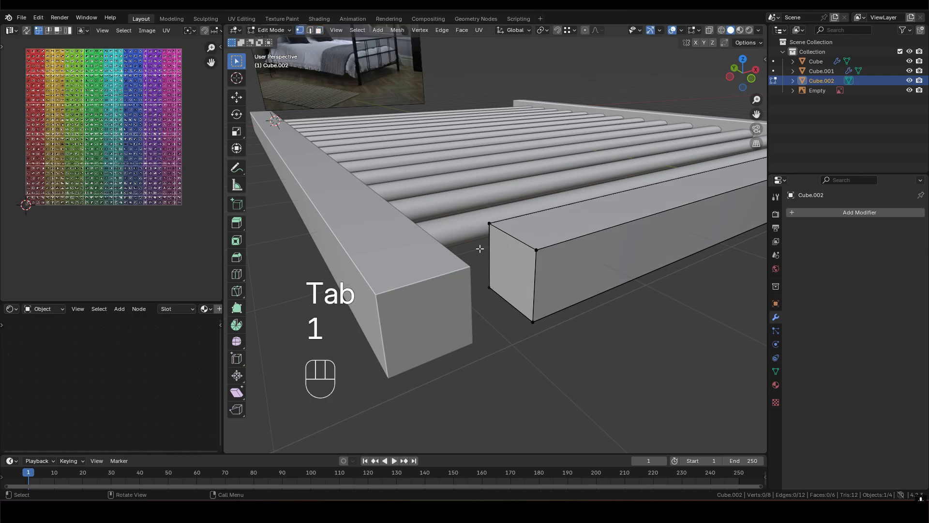
pyautogui.press('a')
pyautogui.moveTo(548, 258); pyautogui.dragTo(509, 255, button='middle')
pyautogui.keyDown('shift'); pyautogui.click(543, 250); pyautogui.keyUp('shift')
pyautogui.keyDown('shift'); pyautogui.click(542, 250); pyautogui.keyUp('shift')
pyautogui.press('g')
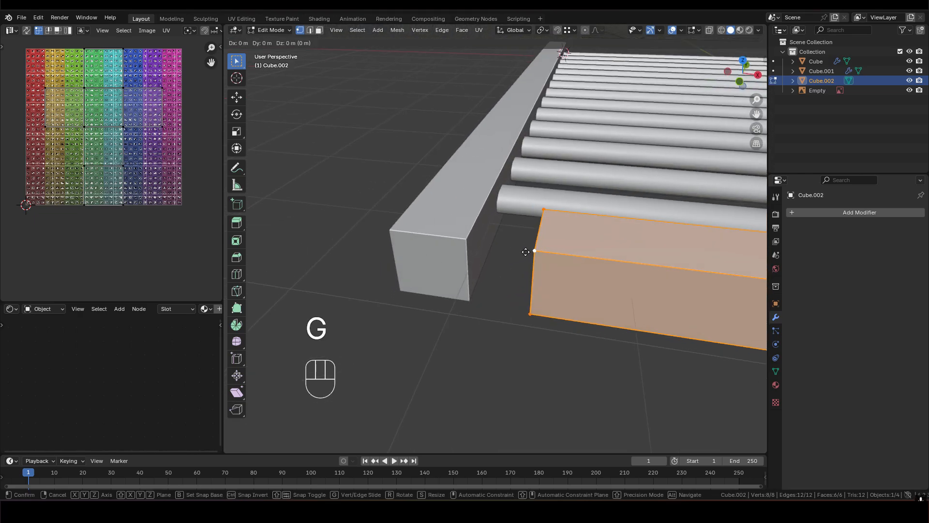
pyautogui.keyDown('ctrl'); pyautogui.click(471, 240); pyautogui.keyUp('ctrl')
pyautogui.moveTo(473, 238); pyautogui.dragTo(537, 231, button='middle')
# - Delete the crossbar's hidden end face where it butts against the side bar
pyautogui.scroll(3, 486, 261)
pyautogui.scroll(3, 492, 213)
pyautogui.keyDown('shift'); pyautogui.moveTo(485, 265); pyautogui.dragTo(330, 182, button='middle'); pyautogui.keyUp('shift')
pyautogui.press('3')
pyautogui.click(590, 208)
pyautogui.press('x')
pyautogui.click(543, 208)
pyautogui.moveTo(537, 194); pyautogui.dragTo(579, 209, button='middle')
pyautogui.scroll(-5, 579, 209)
pyautogui.moveTo(508, 233); pyautogui.dragTo(456, 213, button='middle')
pyautogui.scroll(3, 468, 239)
pyautogui.scroll(1, 499, 194)
pyautogui.scroll(-6, 456, 214)
# - Move the crossbar's protruding end face along X back to the inner side of the mirrored side bar
pyautogui.keyDown('shift'); pyautogui.moveTo(583, 242); pyautogui.dragTo(393, 223, button='middle'); pyautogui.keyUp('shift')
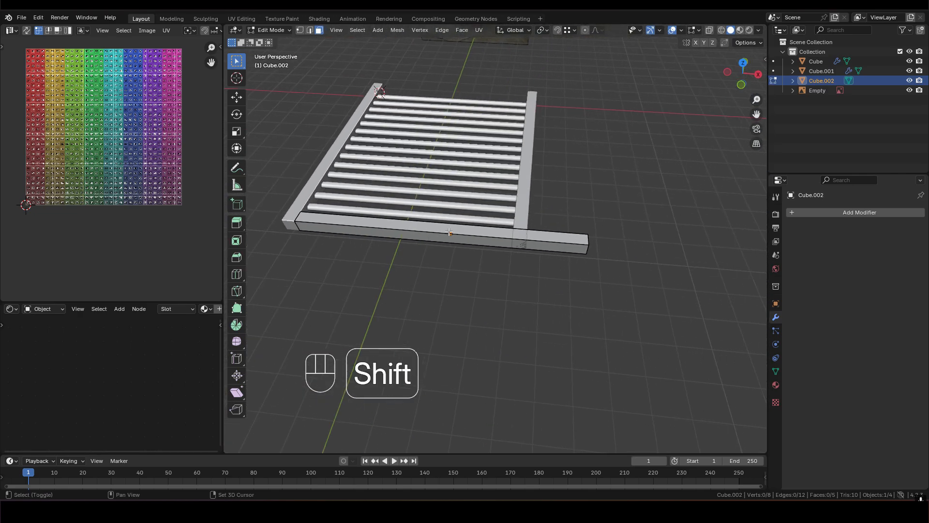
pyautogui.scroll(5, 533, 242)
pyautogui.moveTo(532, 242); pyautogui.dragTo(525, 237, button='middle')
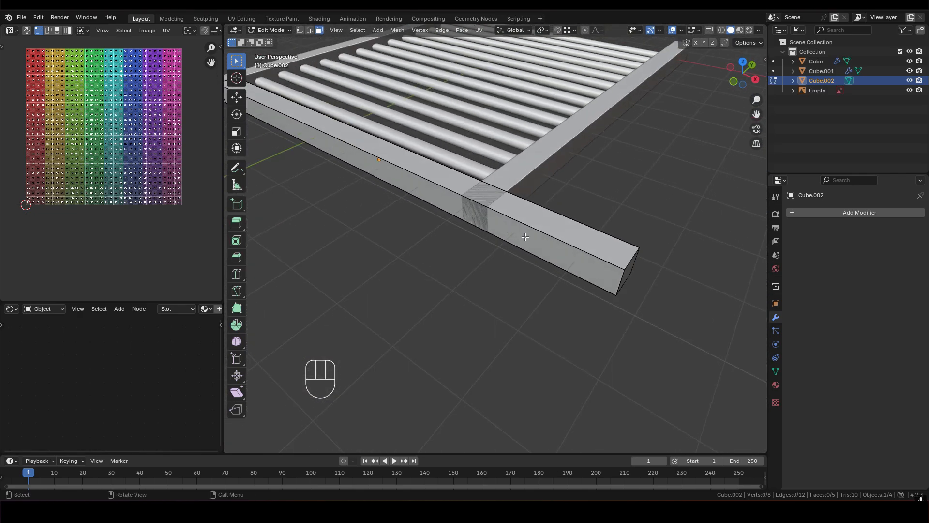
pyautogui.click(628, 273)
pyautogui.moveTo(626, 274)
pyautogui.mouseDown(button='middle')
pyautogui.moveTo(610, 258)
pyautogui.moveTo(645, 264)
pyautogui.moveTo(604, 267)
pyautogui.moveTo(635, 265)
pyautogui.mouseUp(button='middle')
pyautogui.press('g')
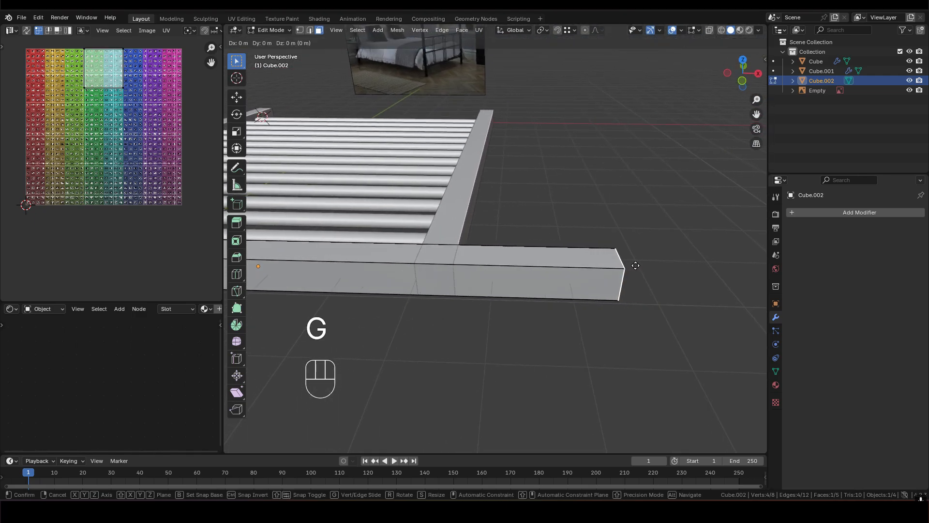
pyautogui.press('x')
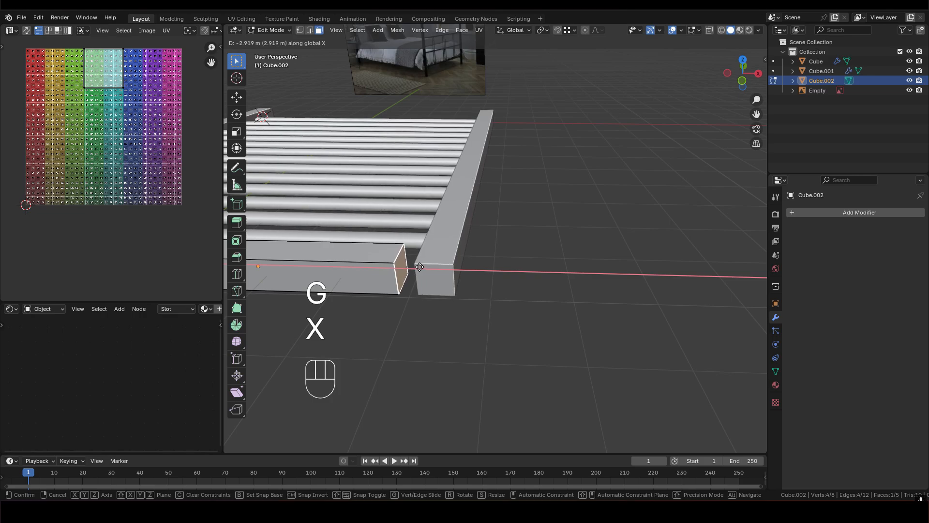
pyautogui.click(420, 266)
# - Delete the crossbar's other hidden end face, where it touches the mirrored side bar
pyautogui.scroll(5, 517, 259)
pyautogui.moveTo(518, 258); pyautogui.dragTo(482, 287, button='middle')
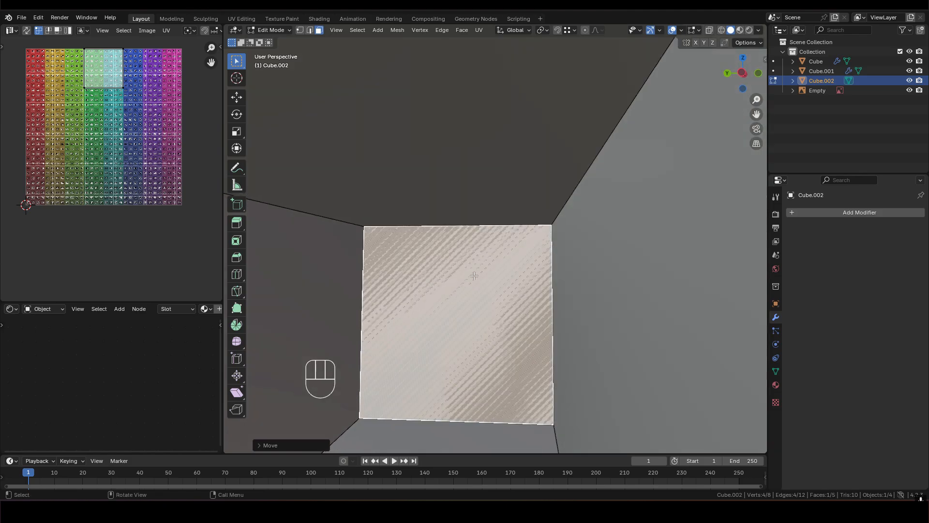
pyautogui.press('x')
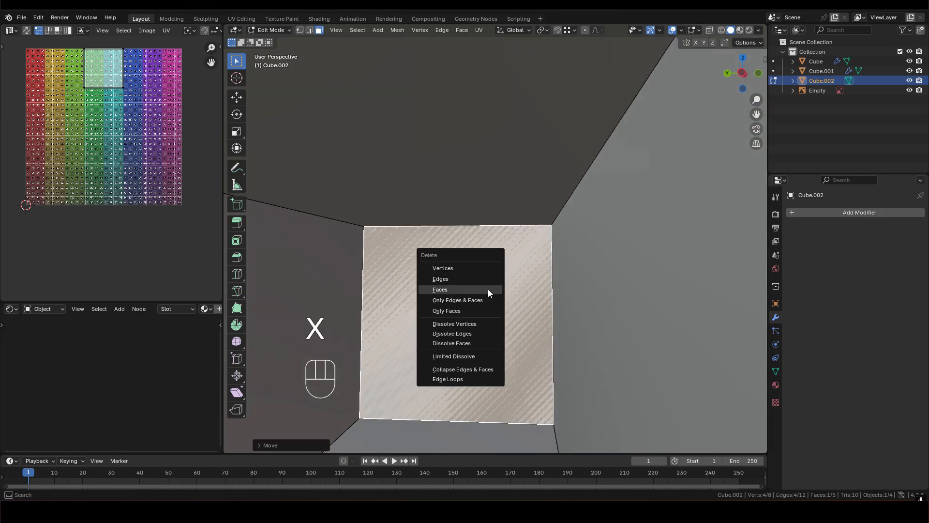
pyautogui.click(488, 289)
pyautogui.moveTo(487, 289); pyautogui.dragTo(629, 295, button='middle')
pyautogui.scroll(-4, 546, 261)
pyautogui.scroll(-3, 629, 295)
pyautogui.moveTo(539, 254); pyautogui.dragTo(606, 222, button='middle')
pyautogui.scroll(-2, 523, 263)
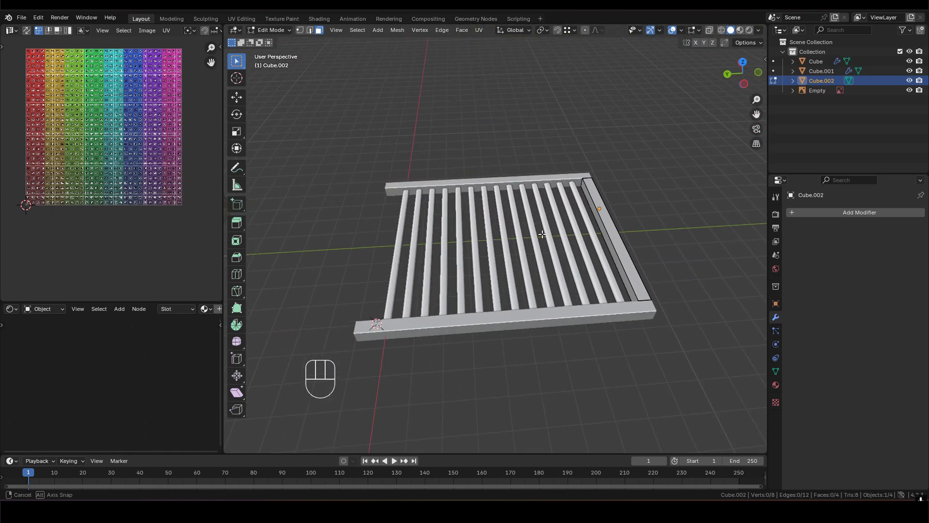
# - Leave Edit Mode on the crossbar and inspect how it sits between the two side bars
pyautogui.press('Tab')
pyautogui.click(470, 181)
pyautogui.keyDown('shift'); pyautogui.moveTo(488, 289); pyautogui.dragTo(466, 264, button='middle'); pyautogui.keyUp('shift')
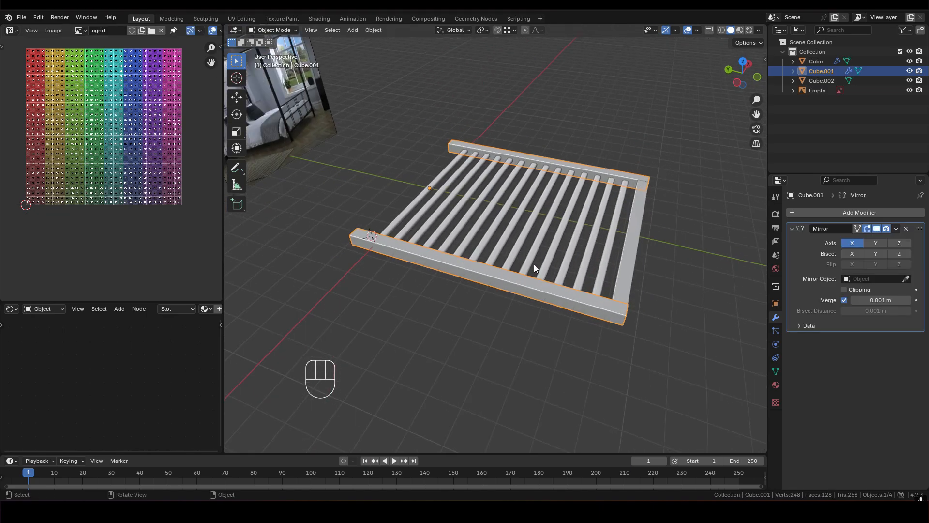
pyautogui.moveTo(534, 267); pyautogui.dragTo(579, 267, button='middle')
pyautogui.click(628, 233)
pyautogui.moveTo(452, 152); pyautogui.dragTo(531, 202, button='middle')
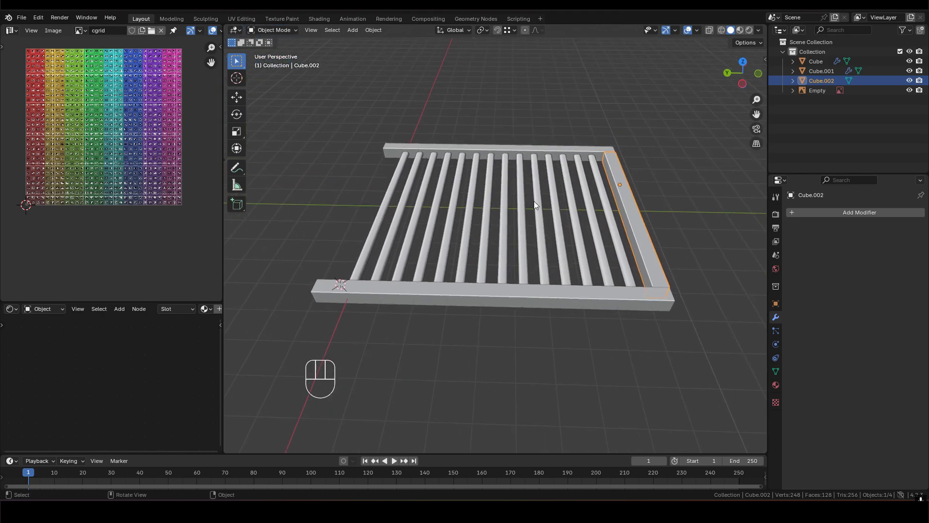
pyautogui.moveTo(631, 217); pyautogui.dragTo(595, 256, button='middle')
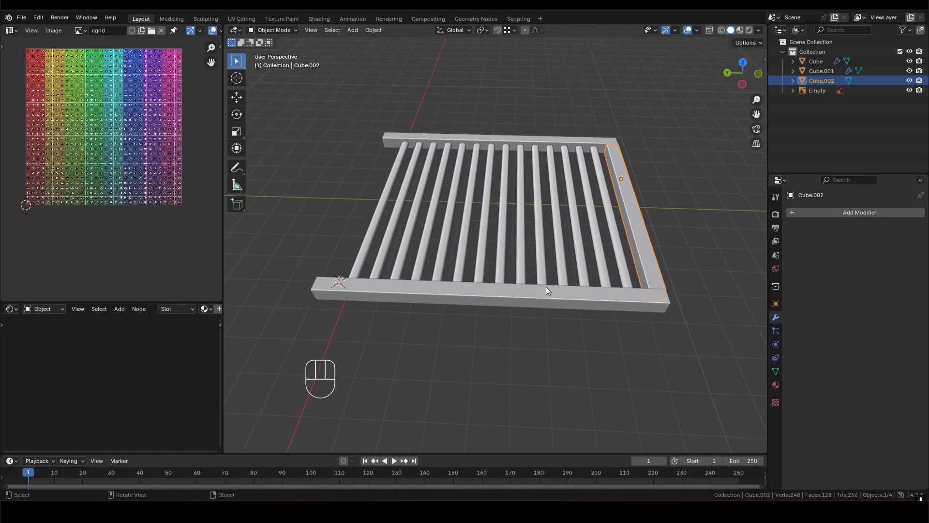
# - Try to set the side bars' origin to their geometry with the Mirror modifier still unapplied
pyautogui.click(526, 294)
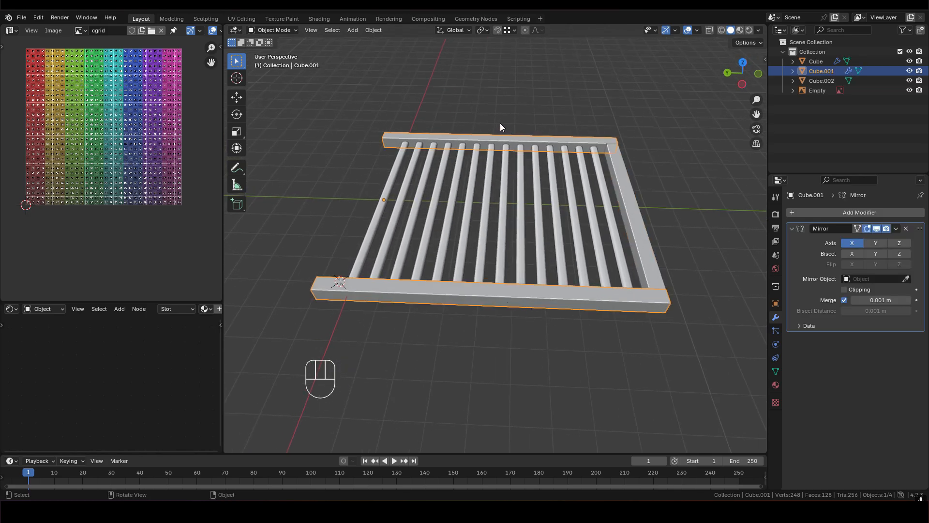
pyautogui.rightClick(500, 295)
pyautogui.moveTo(452, 295)
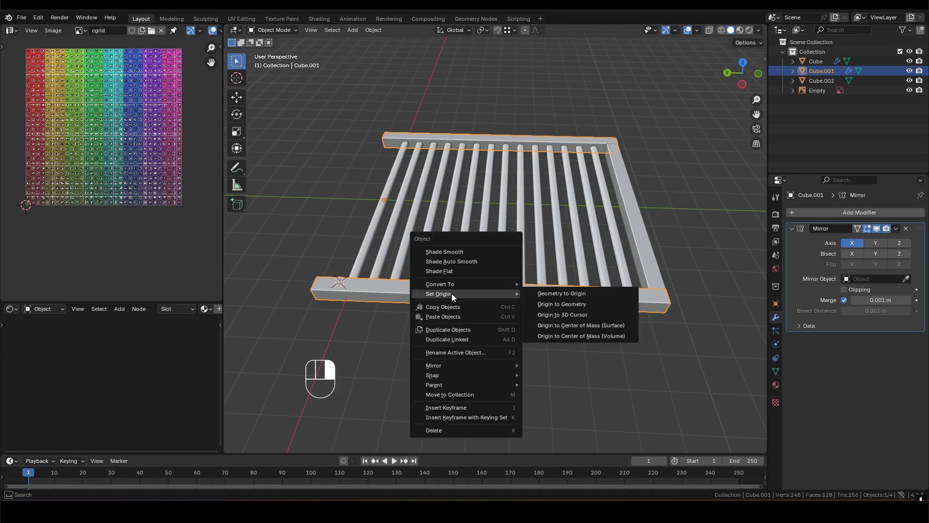
pyautogui.click(564, 304)
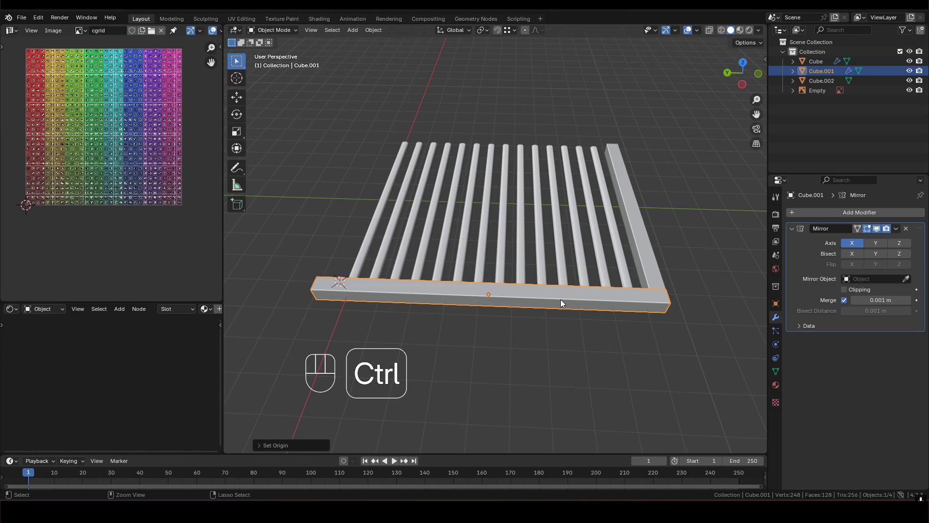
pyautogui.hotkey('ctrl', 'z')
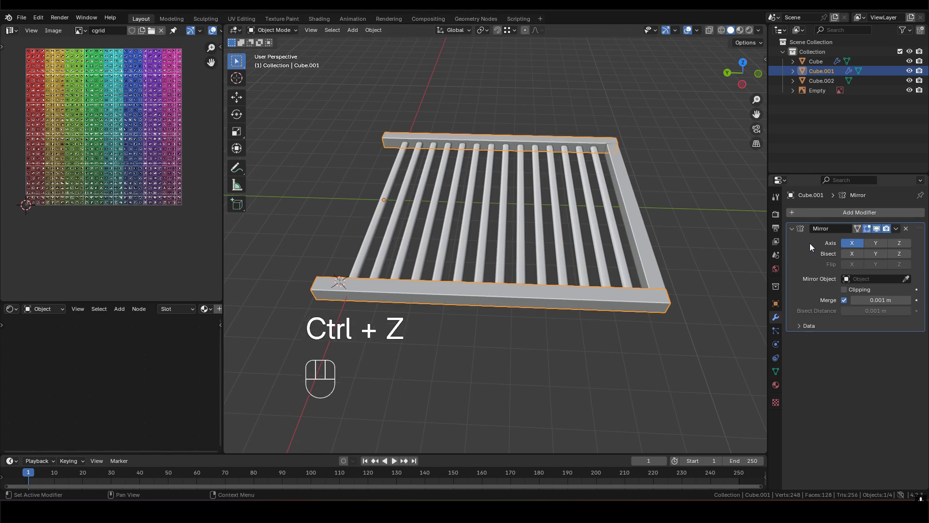
# - Apply the side bars' Mirror modifier and set their origin to the geometry
pyautogui.press('ctrl')
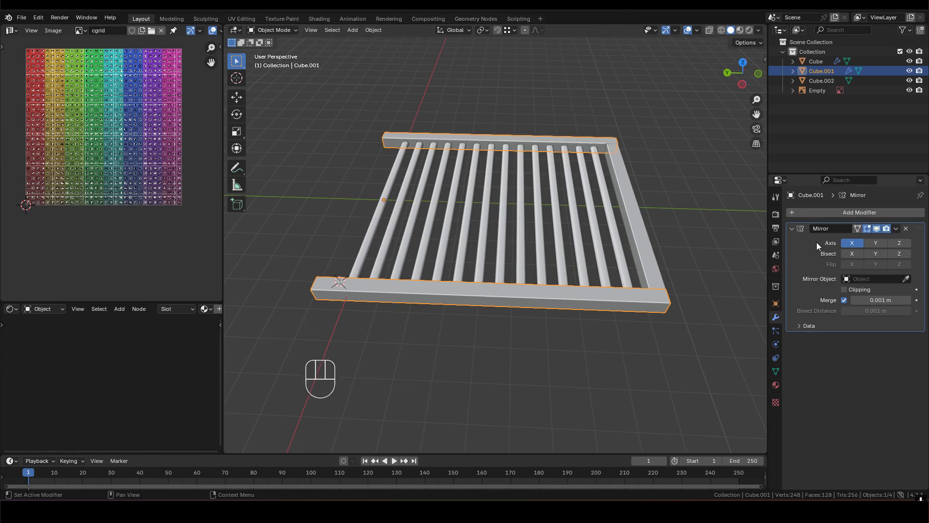
pyautogui.click(896, 230)
pyautogui.click(862, 241)
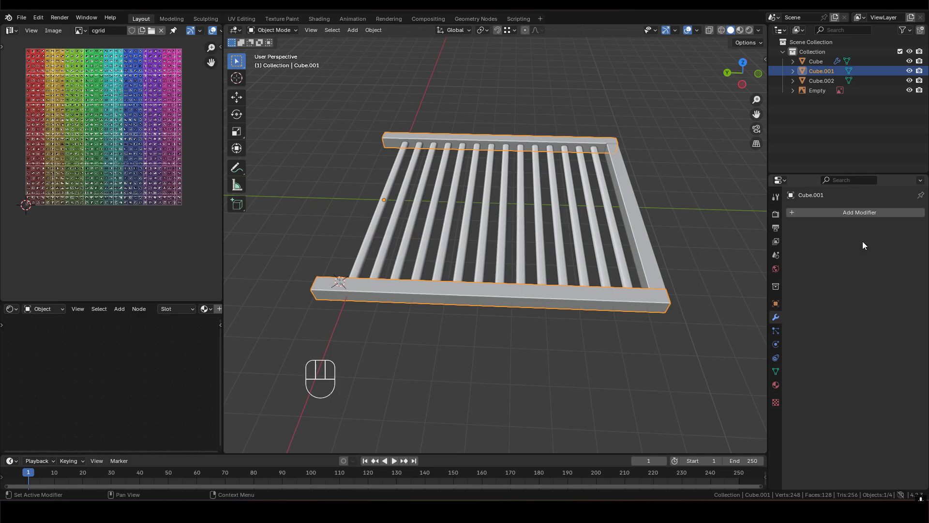
pyautogui.rightClick(460, 289)
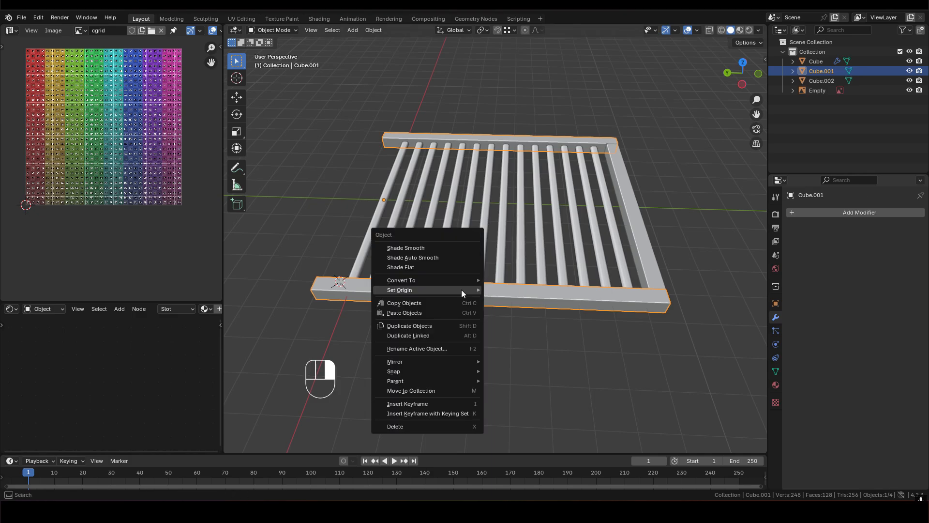
pyautogui.moveTo(421, 290)
pyautogui.click(532, 300)
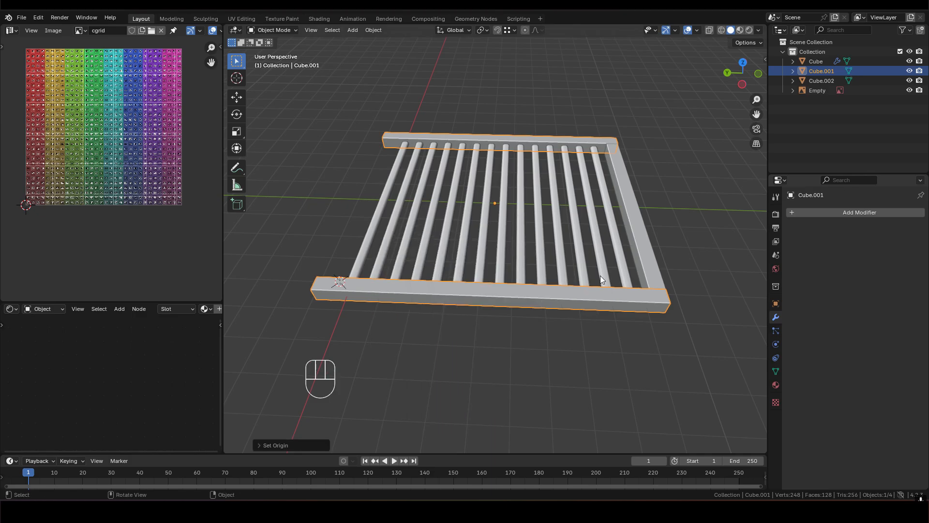
# - Snap the 3D cursor to the selected side bars and set the crossbar's origin to the 3D cursor
pyautogui.moveTo(507, 164); pyautogui.dragTo(478, 233, button='middle')
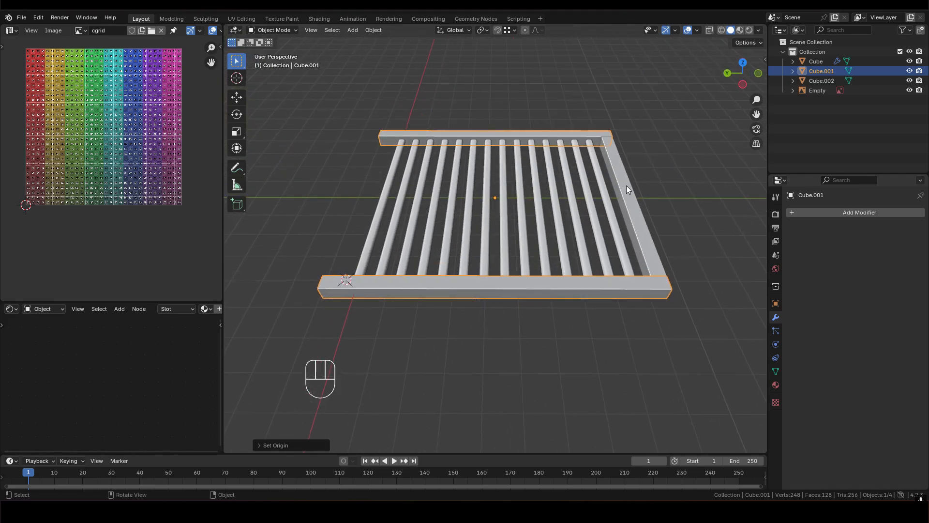
pyautogui.hotkey('shift', 's')
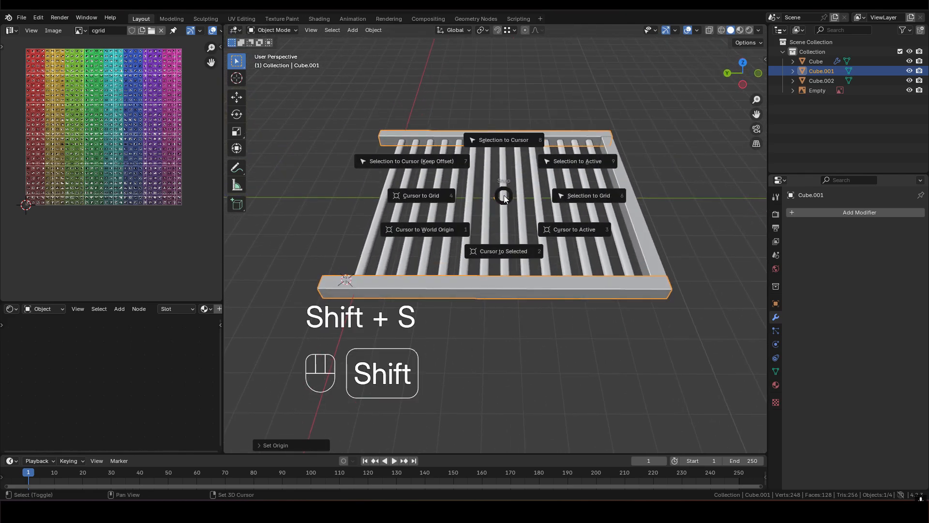
pyautogui.click(500, 252)
pyautogui.moveTo(498, 201); pyautogui.dragTo(608, 199, button='middle')
pyautogui.click(627, 203)
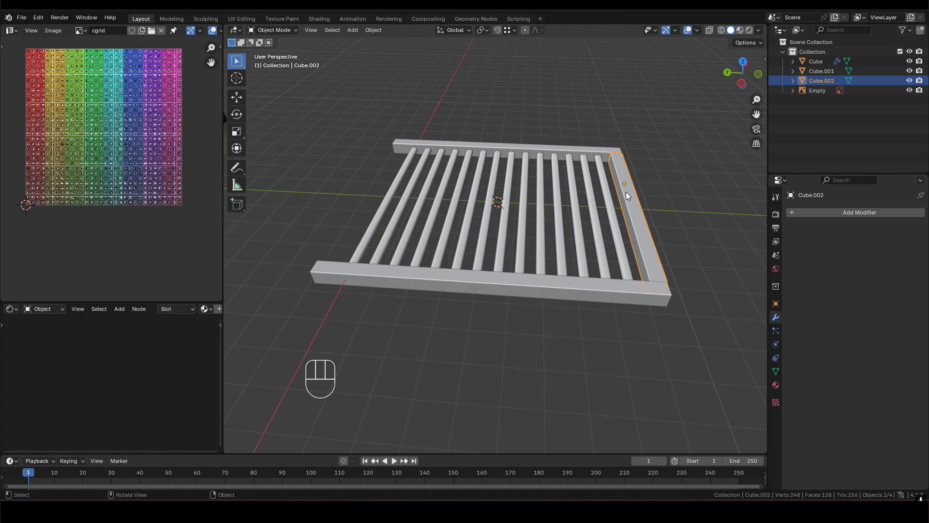
pyautogui.rightClick(625, 192)
pyautogui.moveTo(619, 192)
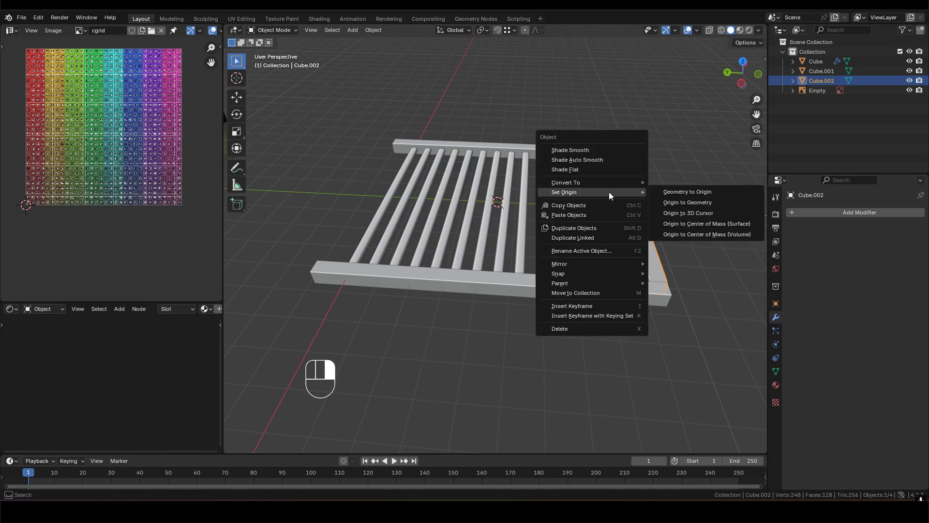
pyautogui.click(701, 213)
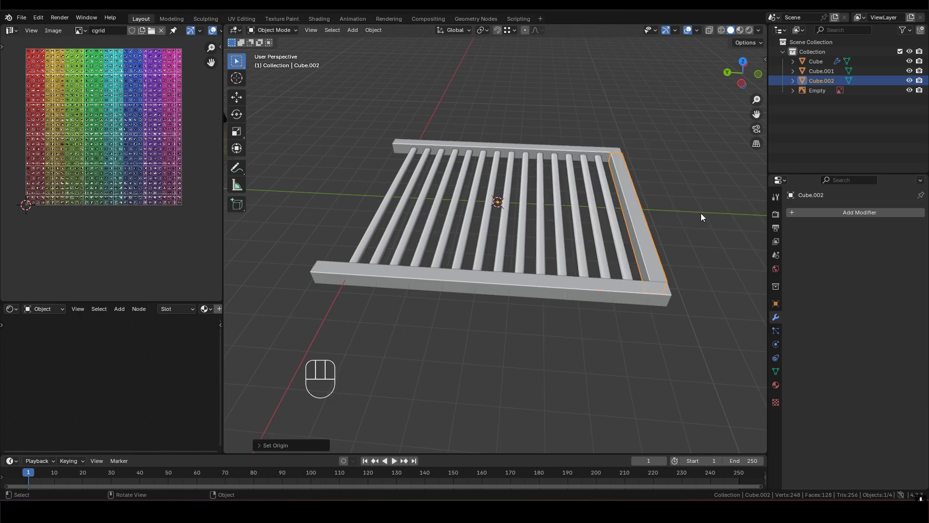
# - Add a Mirror modifier on the X axis to the crossbar to close the opposite end of the frame
pyautogui.moveTo(503, 211); pyautogui.dragTo(604, 206, button='middle')
pyautogui.click(846, 214)
pyautogui.moveTo(846, 214)
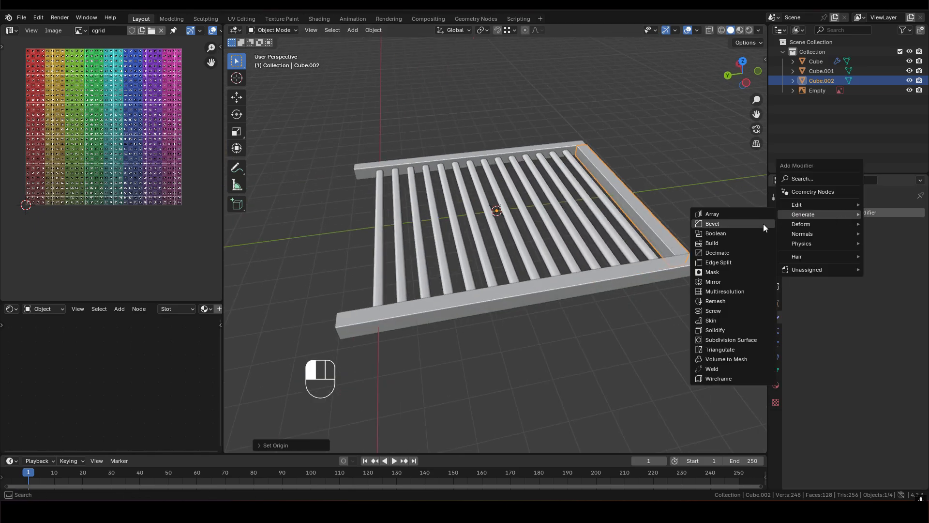
pyautogui.click(716, 282)
pyautogui.keyDown('shift'); pyautogui.moveTo(400, 223); pyautogui.dragTo(721, 182, button='middle'); pyautogui.keyUp('shift')
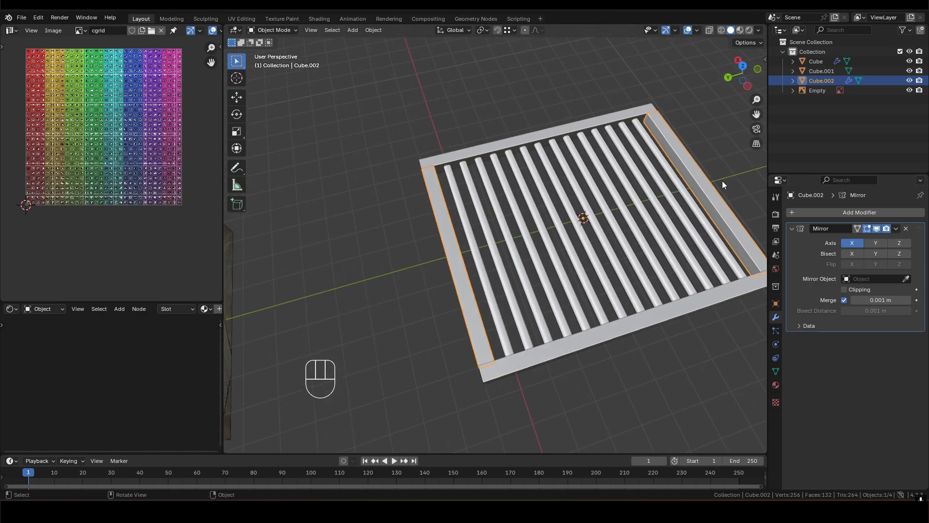
pyautogui.moveTo(503, 225)
pyautogui.mouseDown(button='middle')
pyautogui.moveTo(548, 202)
pyautogui.moveTo(586, 245)
pyautogui.moveTo(495, 223)
pyautogui.moveTo(456, 185)
pyautogui.moveTo(519, 228)
pyautogui.mouseUp(button='middle')
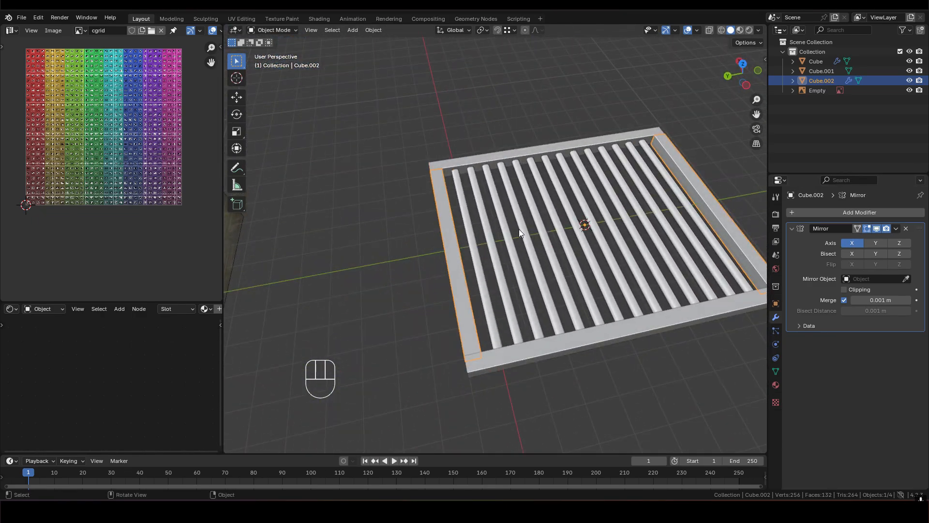
pyautogui.moveTo(437, 227); pyautogui.dragTo(657, 261, button='middle')
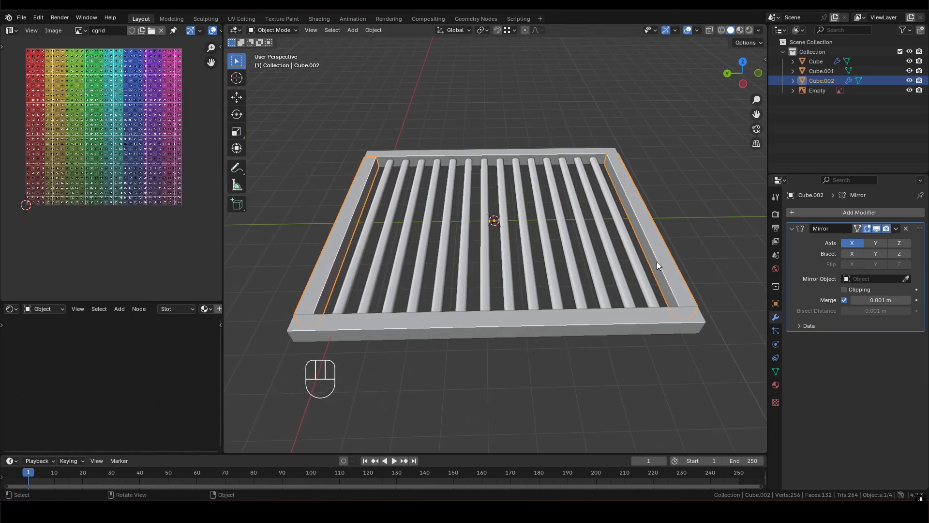
# - Apply the crossbar's Mirror modifier
pyautogui.press('shift')
pyautogui.moveTo(558, 215)
pyautogui.mouseDown(button='middle')
pyautogui.moveTo(573, 193)
pyautogui.moveTo(550, 209)
pyautogui.mouseUp(button='middle')
pyautogui.keyDown('shift'); pyautogui.moveTo(551, 209); pyautogui.dragTo(526, 258, button='middle'); pyautogui.keyUp('shift')
pyautogui.moveTo(527, 258); pyautogui.dragTo(574, 213, button='middle')
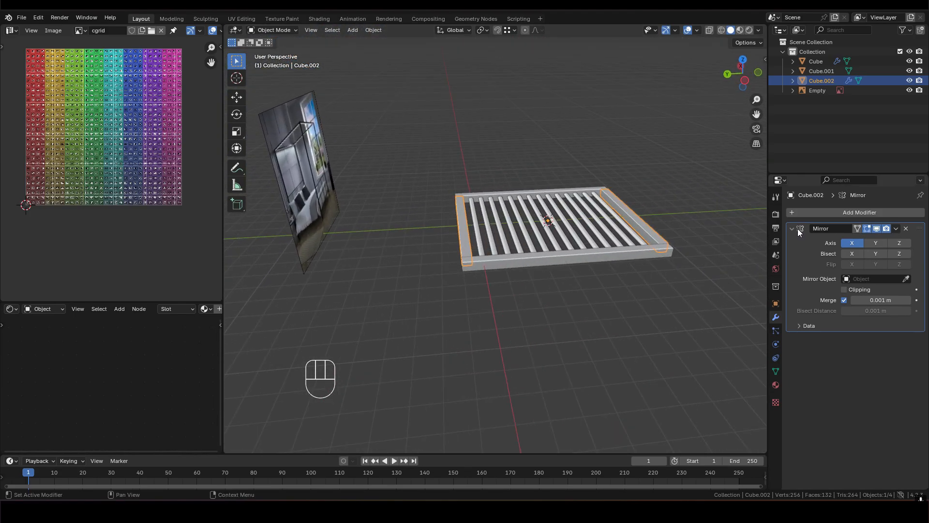
pyautogui.click(895, 229)
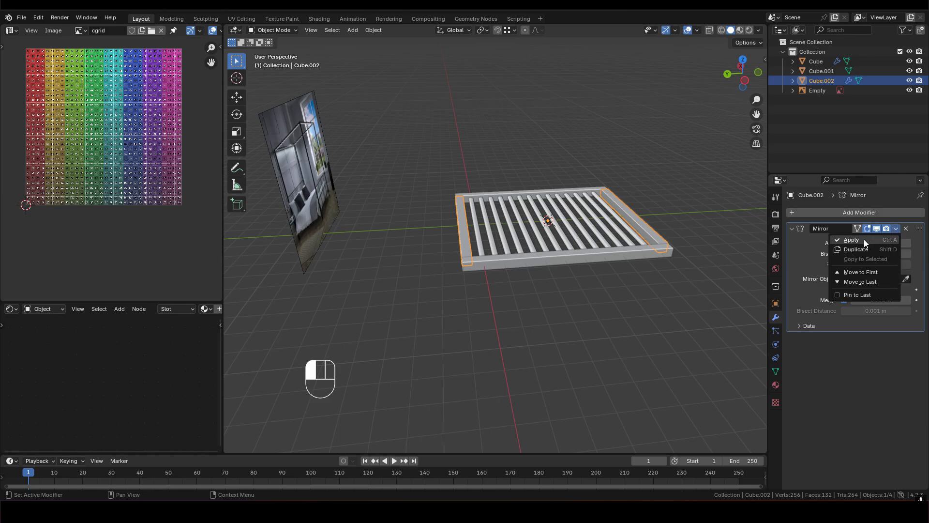
pyautogui.click(864, 239)
# - Select one crossbar's linked faces in Edit Mode and examine them against the other crossbar and the UV layout
pyautogui.scroll(2, 513, 239)
pyautogui.moveTo(468, 240); pyautogui.dragTo(487, 256, button='middle')
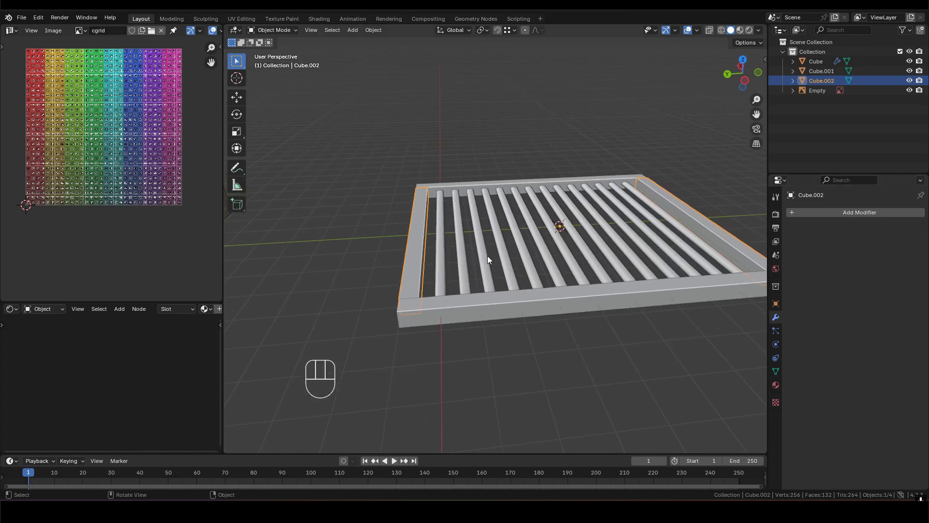
pyautogui.moveTo(446, 217); pyautogui.dragTo(448, 236, button='middle')
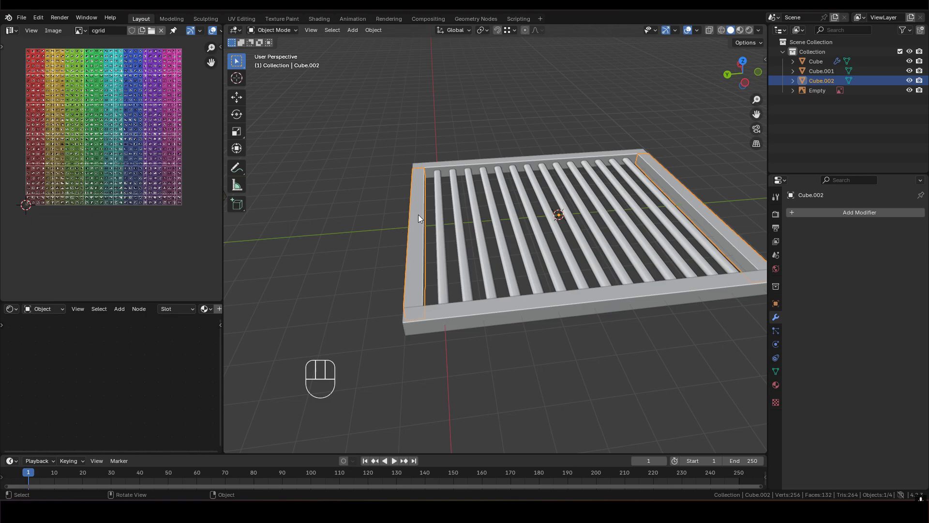
pyautogui.press('Tab')
pyautogui.press('3')
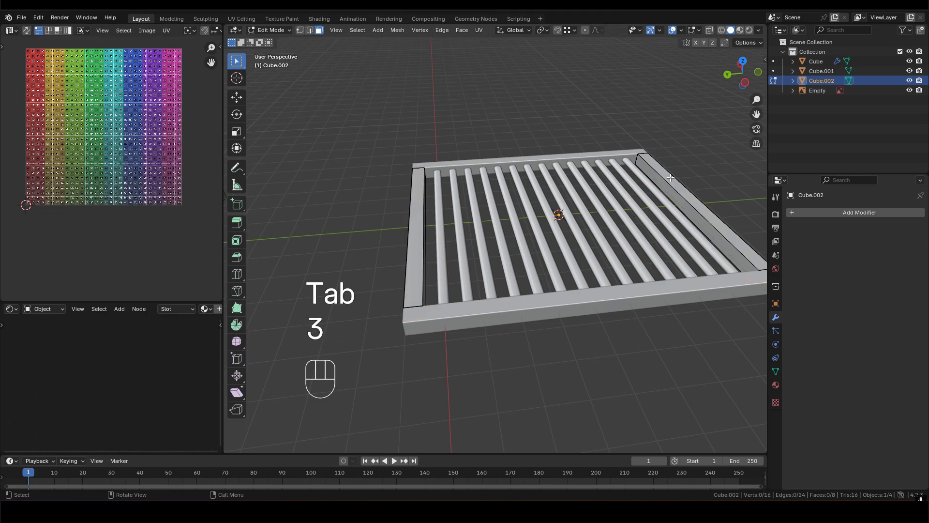
pyautogui.press('l')
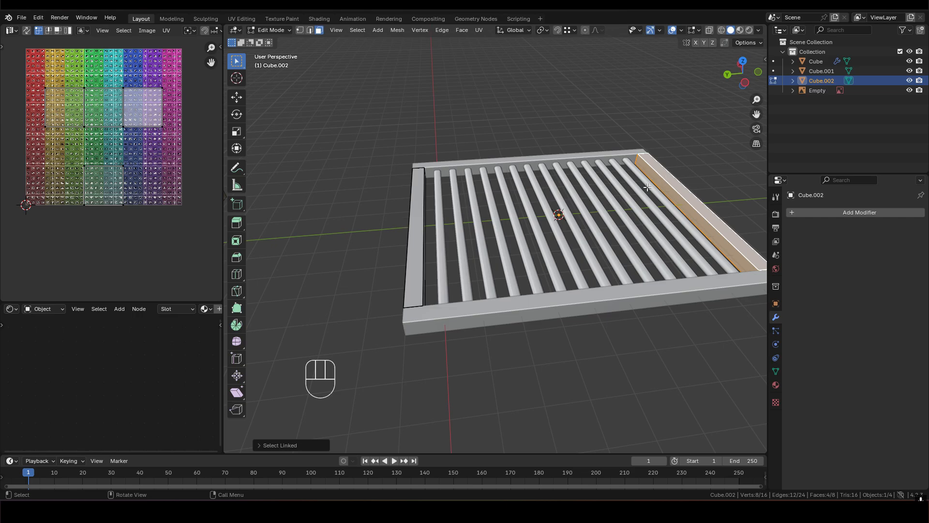
pyautogui.moveTo(420, 225)
pyautogui.keyDown('shift'); pyautogui.mouseDown(button='middle')
pyautogui.moveTo(462, 214)
pyautogui.moveTo(427, 225)
pyautogui.mouseUp(button='middle'); pyautogui.keyUp('shift')
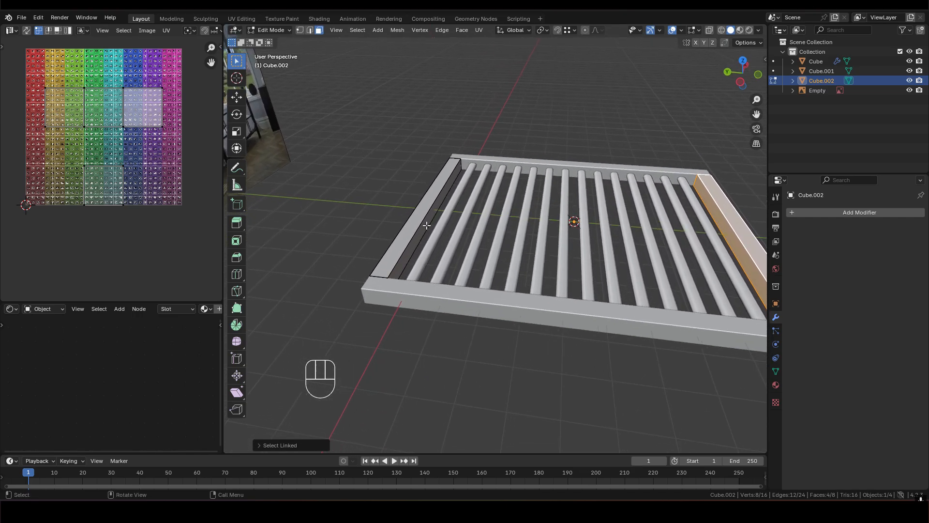
pyautogui.keyDown('shift'); pyautogui.moveTo(462, 163); pyautogui.dragTo(461, 164, button='middle'); pyautogui.keyUp('shift')
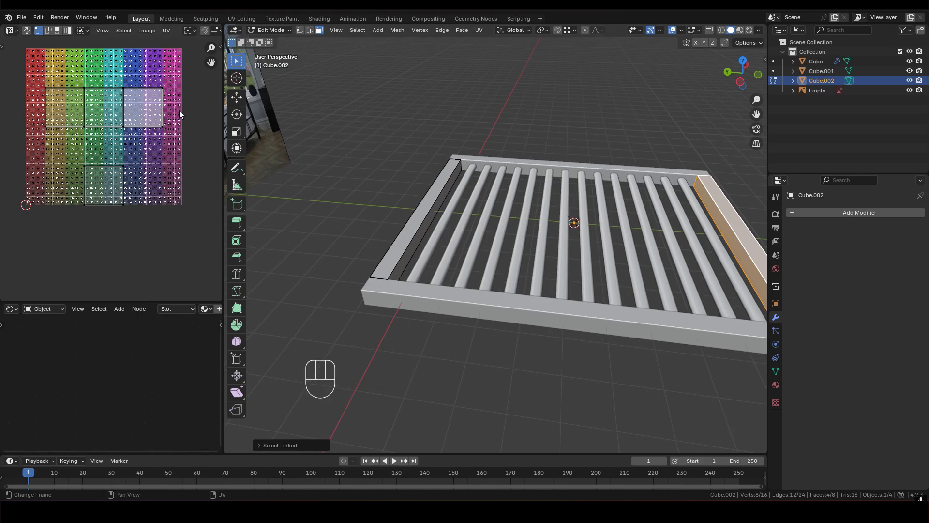
pyautogui.keyDown('shift'); pyautogui.moveTo(410, 209); pyautogui.dragTo(429, 208, button='middle'); pyautogui.keyUp('shift')
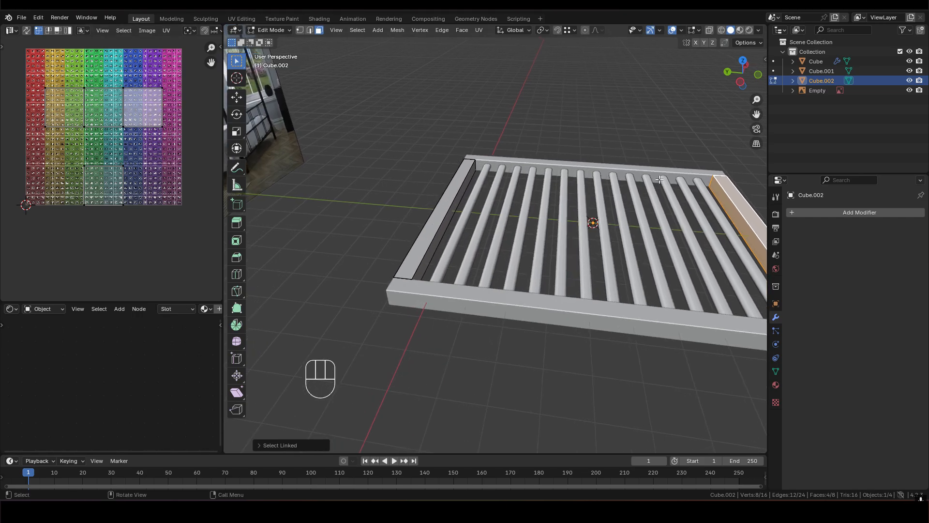
pyautogui.moveTo(499, 209); pyautogui.dragTo(471, 217, button='middle')
pyautogui.press('Tab')
# - Select the side bars in Object Mode and examine the frame's joints and proportions beside the reference image
pyautogui.scroll(-2, 462, 222)
pyautogui.moveTo(527, 188); pyautogui.dragTo(529, 182, button='middle')
pyautogui.click(529, 183)
pyautogui.scroll(2, 468, 220)
pyautogui.moveTo(469, 219); pyautogui.dragTo(513, 251, button='middle')
pyautogui.click(514, 264)
pyautogui.keyDown('shift'); pyautogui.click(432, 225); pyautogui.keyUp('shift')
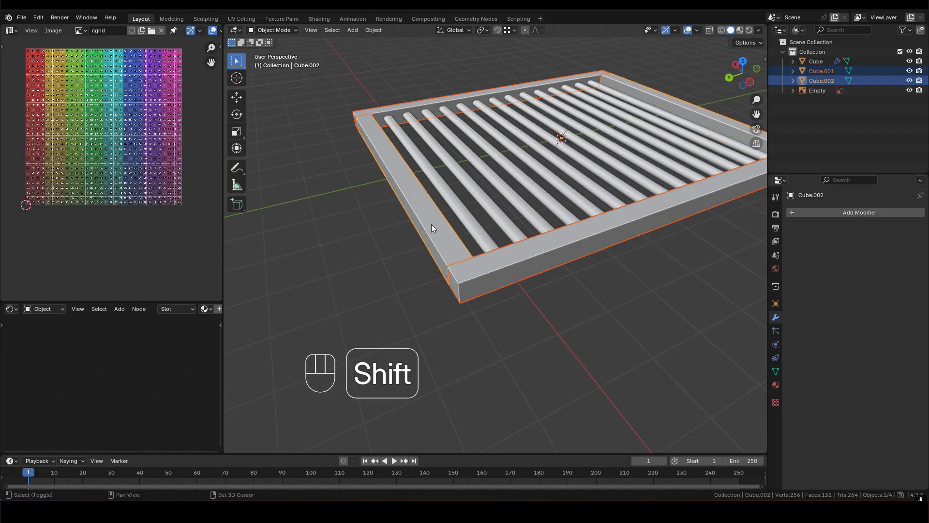
pyautogui.click(521, 251)
pyautogui.moveTo(548, 253); pyautogui.dragTo(610, 237, button='middle')
pyautogui.moveTo(532, 283); pyautogui.dragTo(439, 277, button='middle')
pyautogui.scroll(-6, 484, 281)
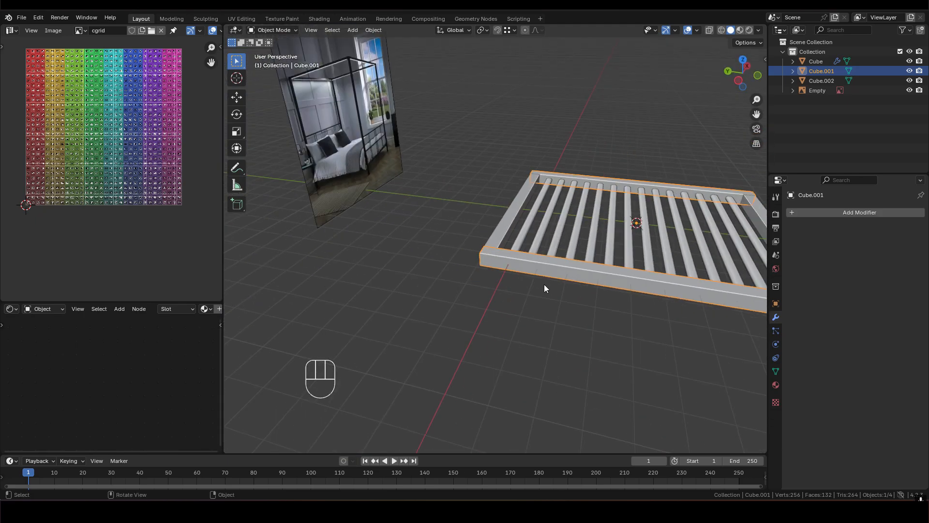
pyautogui.scroll(1, 492, 256)
pyautogui.keyDown('shift'); pyautogui.moveTo(608, 275); pyautogui.dragTo(528, 279, button='middle'); pyautogui.keyUp('shift')
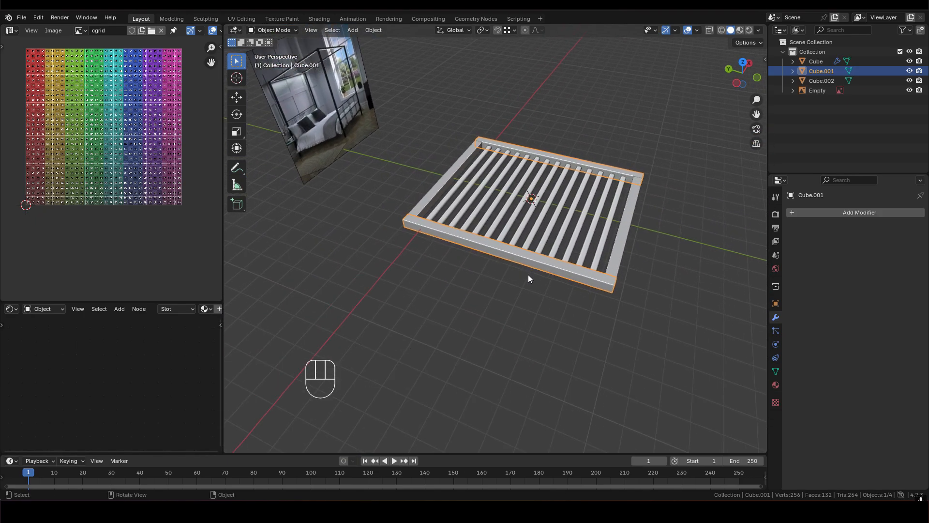
# - In Edit Mode, select the outer long faces of both side bars and scale them along X
pyautogui.scroll(2, 530, 257)
pyautogui.scroll(2, 411, 241)
pyautogui.keyDown('shift'); pyautogui.moveTo(412, 241); pyautogui.dragTo(588, 231, button='middle'); pyautogui.keyUp('shift')
pyautogui.press('Tab')
pyautogui.moveTo(446, 266); pyautogui.dragTo(560, 254, button='middle')
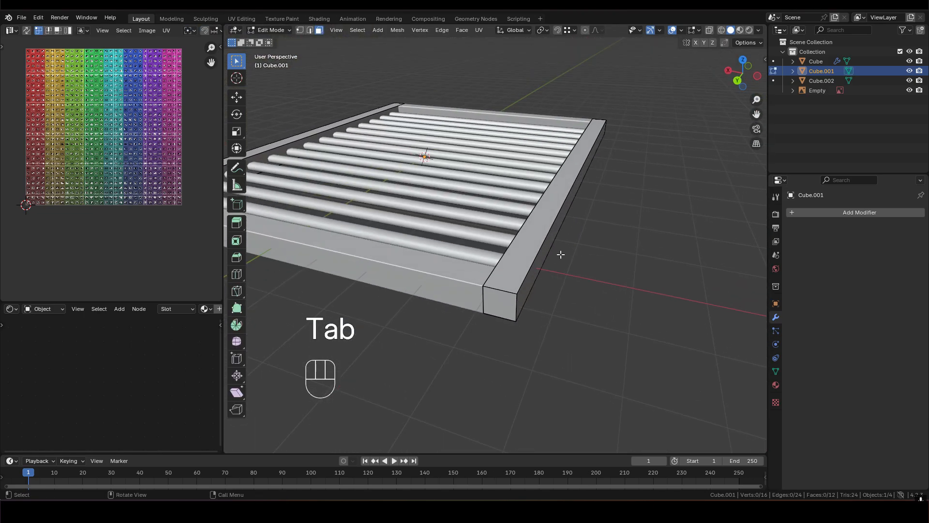
pyautogui.click(534, 277)
pyautogui.keyDown('shift'); pyautogui.moveTo(363, 170); pyautogui.dragTo(485, 214, button='middle'); pyautogui.keyUp('shift')
pyautogui.keyDown('shift'); pyautogui.click(479, 196); pyautogui.keyUp('shift')
pyautogui.press('s')
pyautogui.press('x')
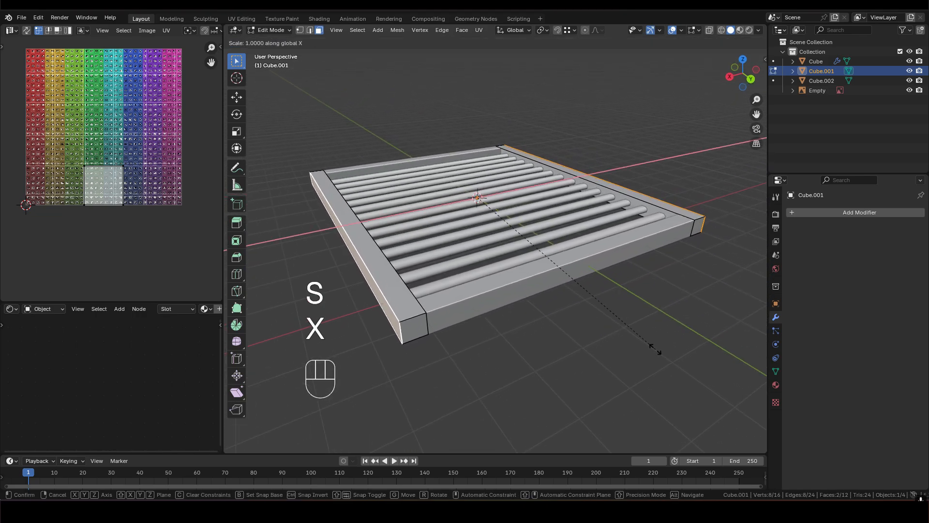
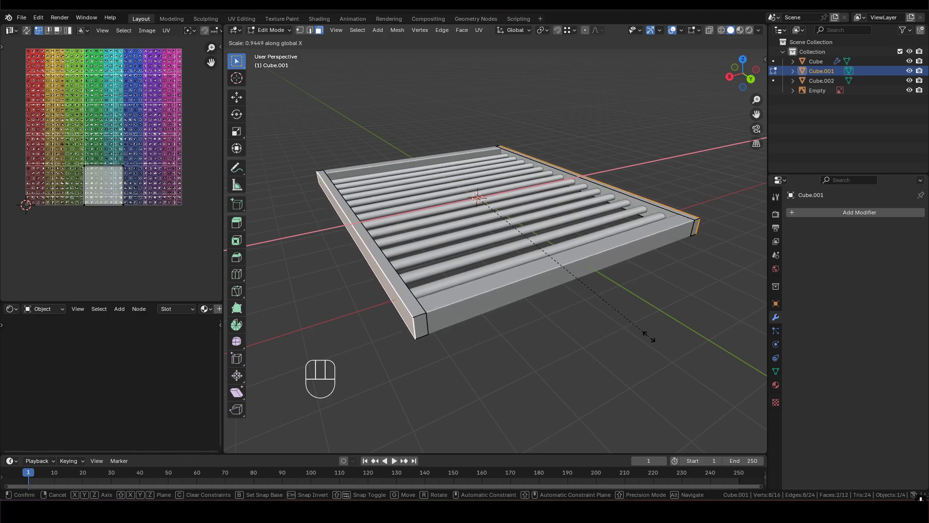
# - Scale the outer long faces of the side bars to 0.95 along X and return to Object Mode
pyautogui.press('KP_0')
pyautogui.press('KP_Decimal')
pyautogui.press('9')
pyautogui.press('5')
pyautogui.click(649, 333)
pyautogui.moveTo(571, 274); pyautogui.dragTo(511, 274, button='middle')
pyautogui.press('Tab')
# - In Edit Mode, select the outer long faces of both crossbars and scale them to 0.95 along Y
pyautogui.click(500, 263)
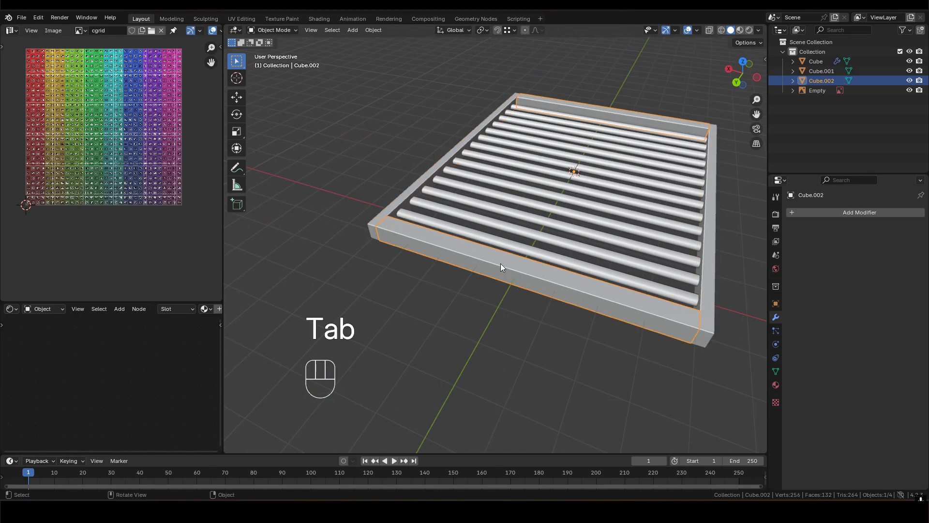
pyautogui.press('Tab')
pyautogui.press('3')
pyautogui.click(499, 273)
pyautogui.moveTo(499, 273); pyautogui.dragTo(366, 200, button='middle')
pyautogui.keyDown('shift'); pyautogui.click(500, 232); pyautogui.keyUp('shift')
pyautogui.moveTo(460, 282); pyautogui.dragTo(505, 299, button='middle')
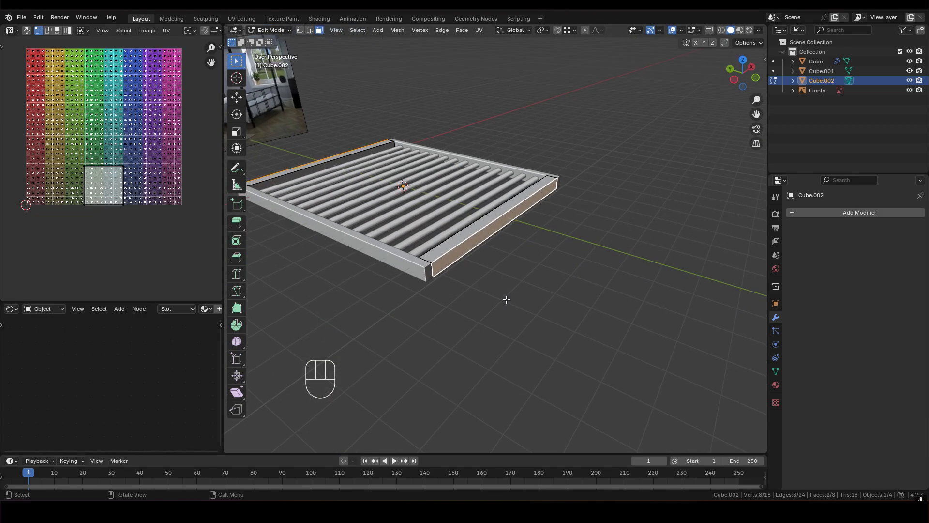
pyautogui.press('s')
pyautogui.write('y')
pyautogui.write('0.9')
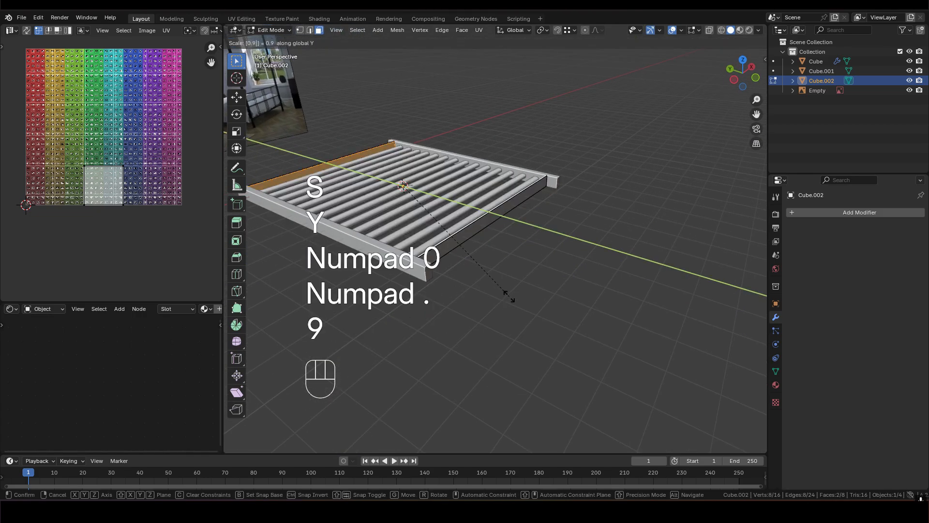
pyautogui.write('5')
pyautogui.click(510, 296)
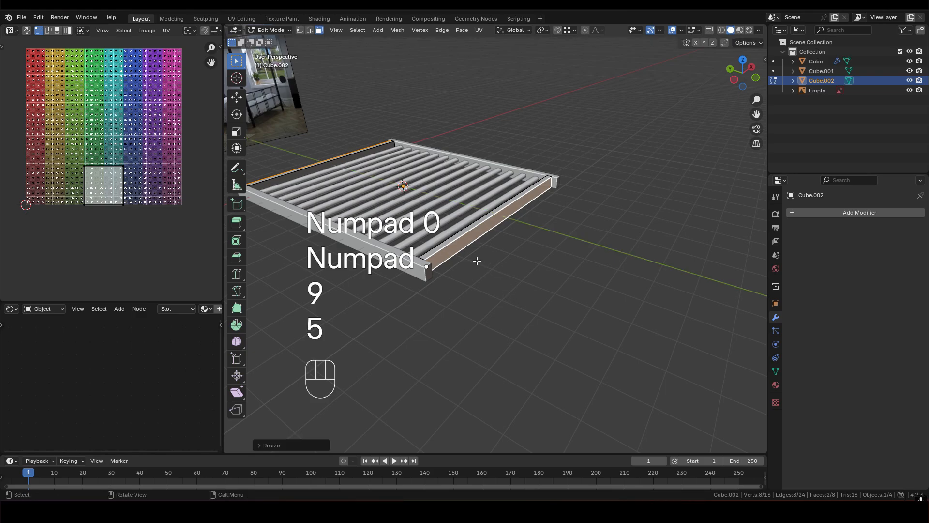
pyautogui.scroll(2, 479, 261)
pyautogui.moveTo(483, 215); pyautogui.dragTo(547, 231, button='middle')
pyautogui.keyDown('shift'); pyautogui.moveTo(498, 242); pyautogui.dragTo(559, 227, button='middle'); pyautogui.keyUp('shift')
pyautogui.moveTo(542, 232); pyautogui.dragTo(587, 288, button='middle')
pyautogui.press('Tab')
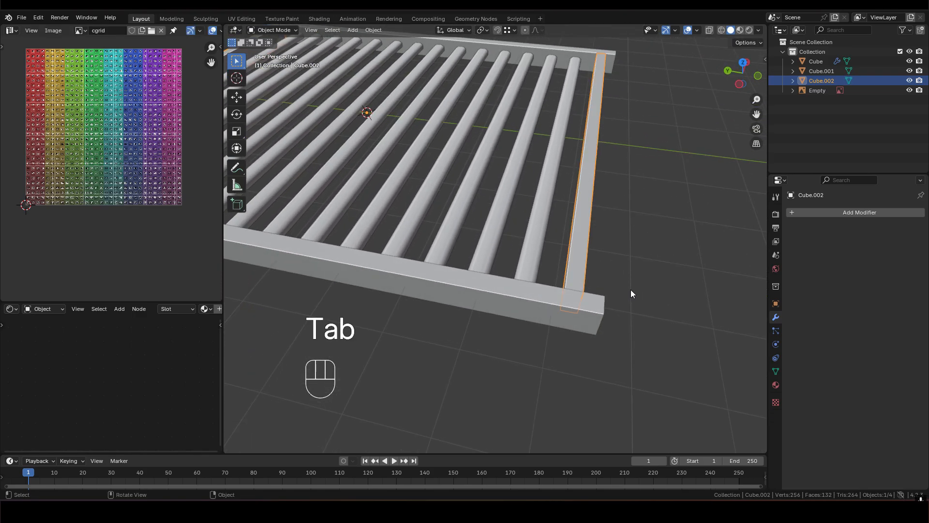
# - Select both side bars' end faces at one end of the frame and move them inward along Y, flush with the crossbar
pyautogui.scroll(-5, 515, 252)
pyautogui.moveTo(515, 252); pyautogui.dragTo(465, 242, button='middle')
pyautogui.click(536, 288)
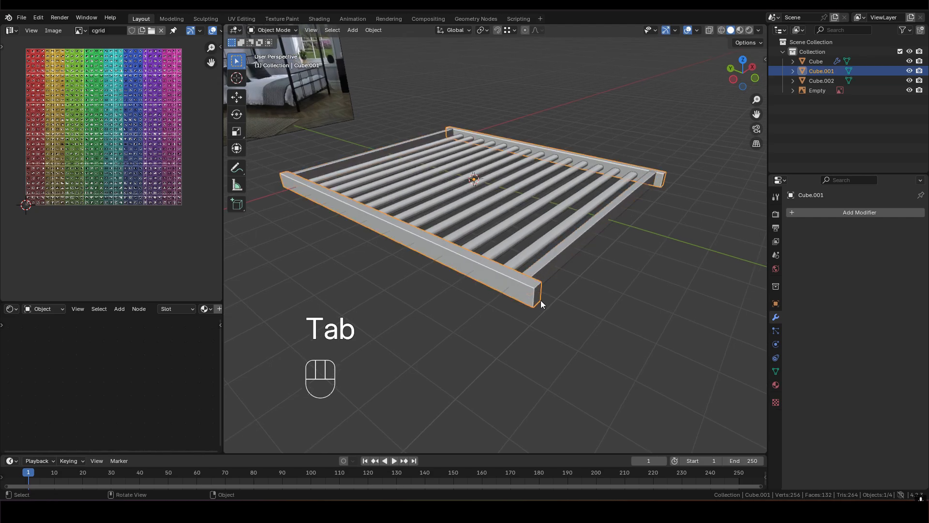
pyautogui.press('Tab')
pyautogui.press('3')
pyautogui.click(538, 294)
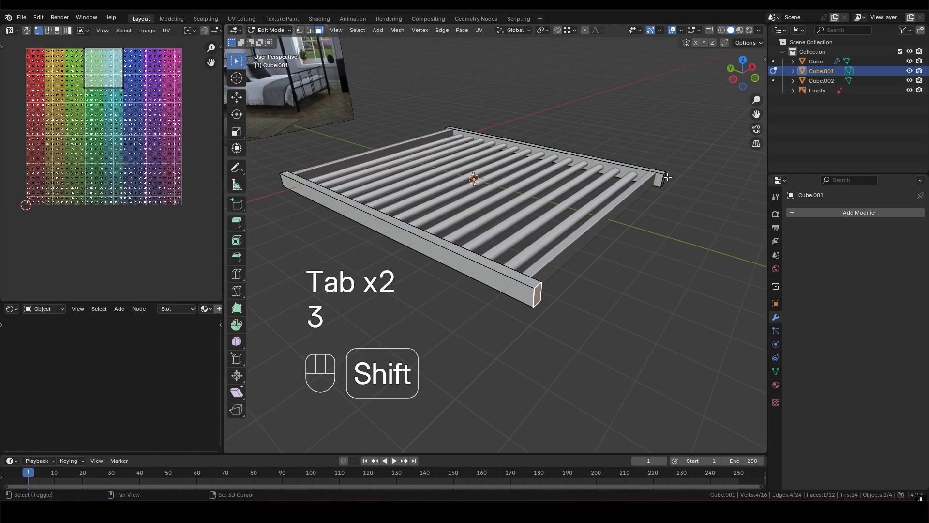
pyautogui.keyDown('shift'); pyautogui.moveTo(667, 184); pyautogui.dragTo(547, 190, button='middle'); pyautogui.keyUp('shift')
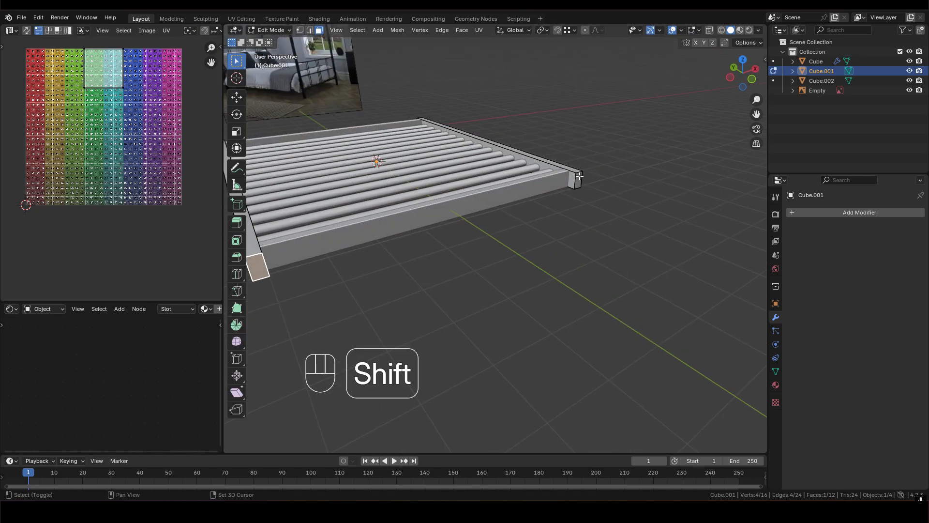
pyautogui.keyDown('shift'); pyautogui.click(577, 179); pyautogui.keyUp('shift')
pyautogui.keyDown('shift'); pyautogui.moveTo(429, 236); pyautogui.dragTo(498, 254, button='middle'); pyautogui.keyUp('shift')
pyautogui.scroll(4, 492, 257)
pyautogui.press('g')
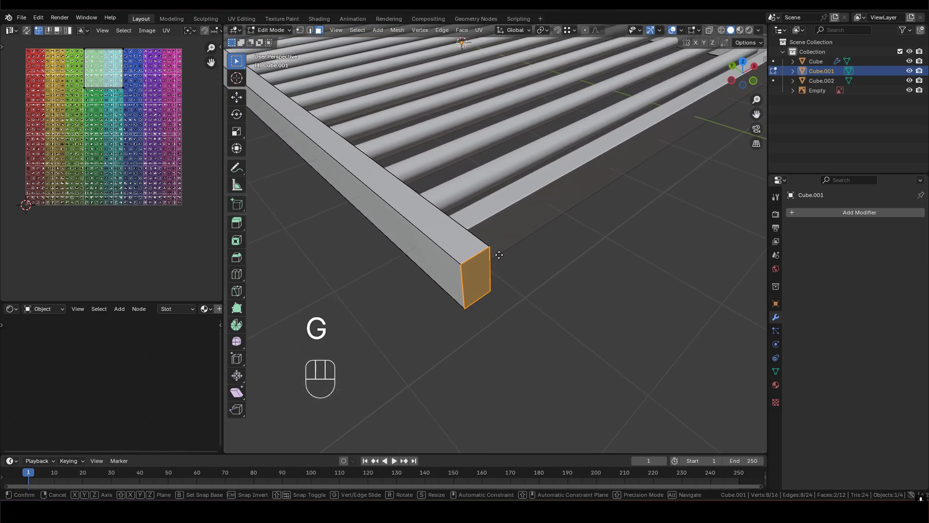
pyautogui.press('y')
pyautogui.click(497, 229)
# - Move the side bars' end faces at the opposite end inward along Y, flush with that crossbar, and leave Edit Mode
pyautogui.scroll(-5, 498, 228)
pyautogui.keyDown('shift'); pyautogui.moveTo(493, 220); pyautogui.dragTo(537, 237, button='middle'); pyautogui.keyUp('shift')
pyautogui.moveTo(503, 223); pyautogui.dragTo(493, 202, button='middle')
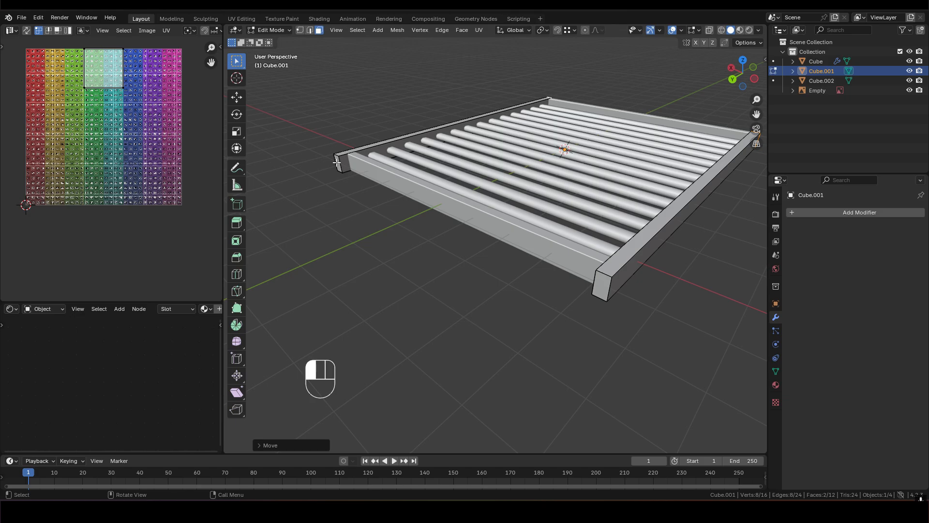
pyautogui.keyDown('shift'); pyautogui.click(613, 281); pyautogui.keyUp('shift')
pyautogui.press('g')
pyautogui.press('y')
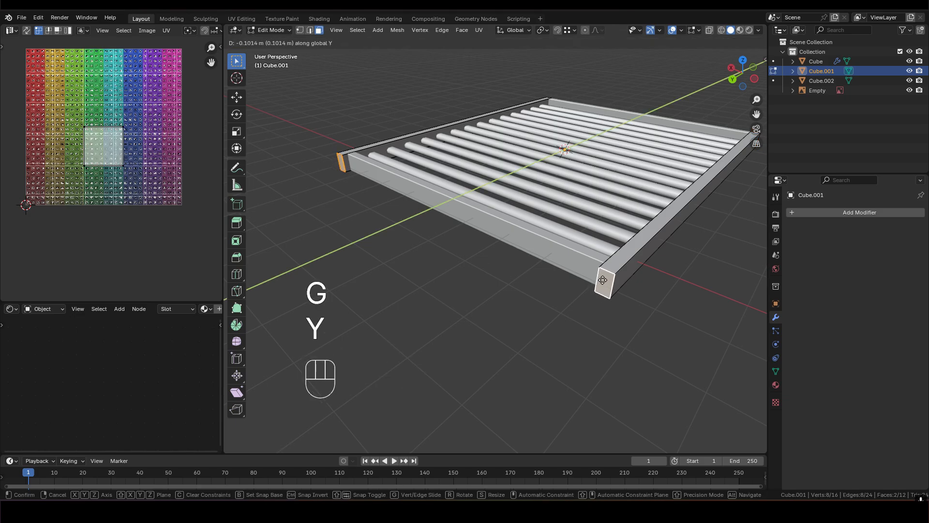
pyautogui.click(601, 265)
pyautogui.moveTo(596, 267); pyautogui.dragTo(542, 272, button='middle')
pyautogui.moveTo(638, 279); pyautogui.dragTo(567, 293, button='middle')
pyautogui.press('Tab')
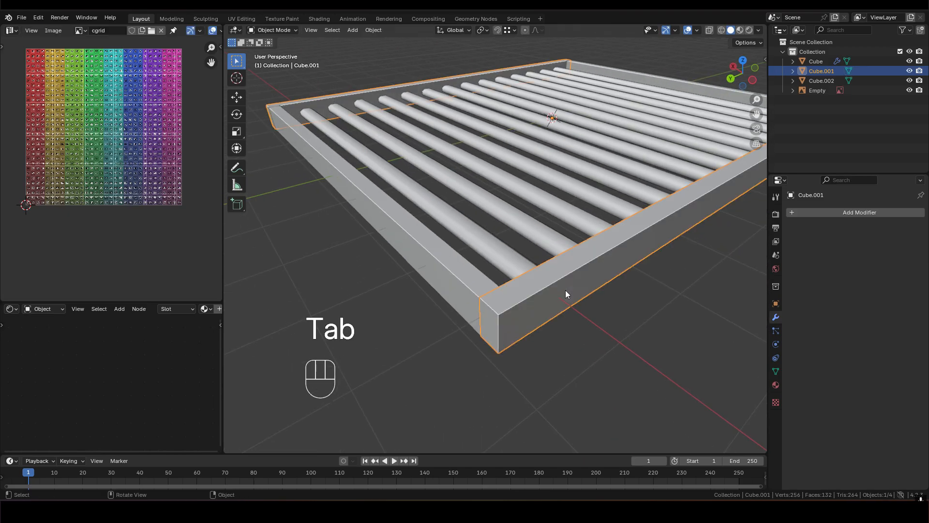
# - Examine the frame's corners and its underside from several angles
pyautogui.moveTo(622, 342); pyautogui.dragTo(519, 223, button='middle')
pyautogui.scroll(-3, 573, 190)
pyautogui.moveTo(519, 223)
pyautogui.mouseDown(button='middle')
pyautogui.moveTo(420, 227)
pyautogui.moveTo(508, 220)
pyautogui.mouseUp(button='middle')
pyautogui.scroll(2, 435, 218)
pyautogui.keyDown('shift'); pyautogui.moveTo(389, 212); pyautogui.dragTo(513, 203, button='middle'); pyautogui.keyUp('shift')
pyautogui.scroll(3, 467, 234)
pyautogui.moveTo(467, 234); pyautogui.dragTo(488, 205, button='middle')
pyautogui.click(455, 247)
pyautogui.moveTo(477, 248)
pyautogui.mouseDown(button='middle')
pyautogui.moveTo(467, 236)
pyautogui.moveTo(508, 253)
pyautogui.moveTo(471, 260)
pyautogui.mouseUp(button='middle')
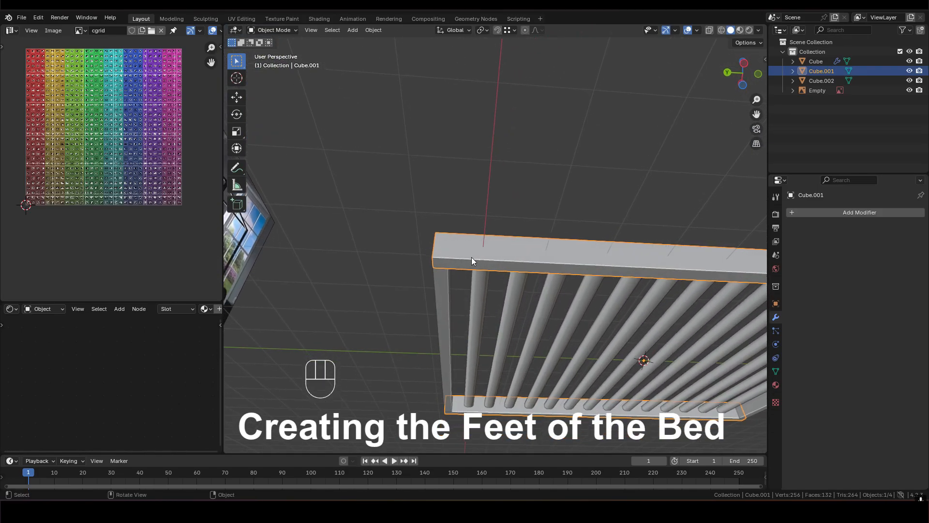
pyautogui.press('Tab')
pyautogui.scroll(-2, 489, 256)
pyautogui.keyDown('shift'); pyautogui.moveTo(571, 249); pyautogui.dragTo(480, 239, button='middle'); pyautogui.keyUp('shift')
pyautogui.scroll(-2, 513, 238)
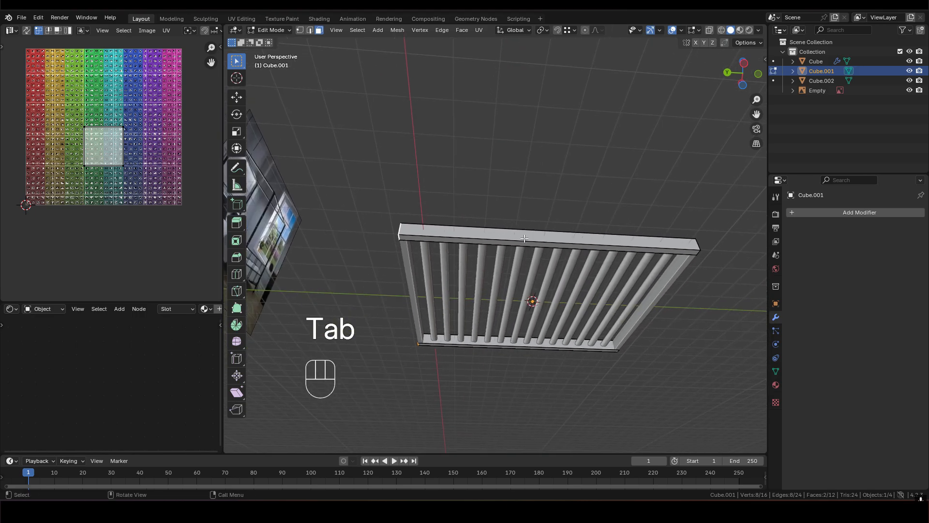
pyautogui.hotkey('ctrl', 'r')
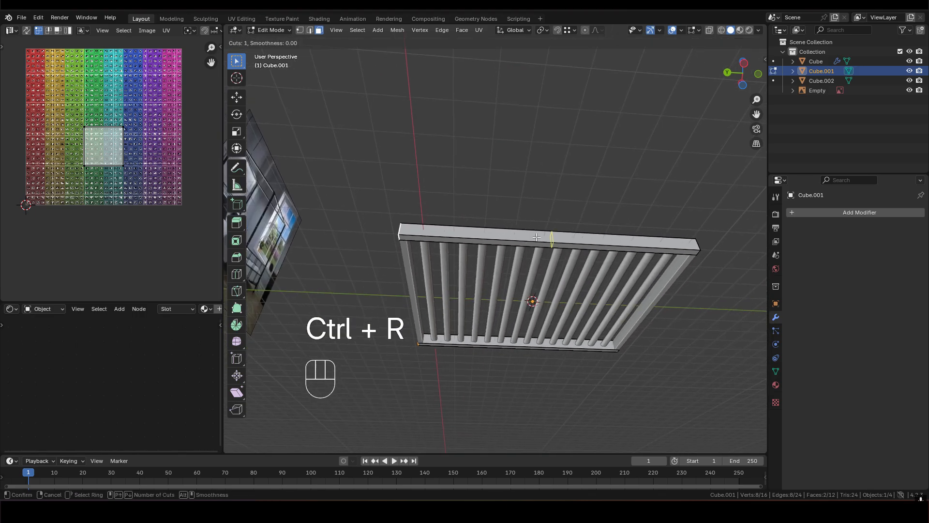
pyautogui.rightClick(536, 237)
pyautogui.keyDown('shift'); pyautogui.moveTo(518, 311); pyautogui.dragTo(535, 253, button='middle'); pyautogui.keyUp('shift')
pyautogui.moveTo(571, 200); pyautogui.dragTo(559, 176, button='middle')
pyautogui.press('Tab')
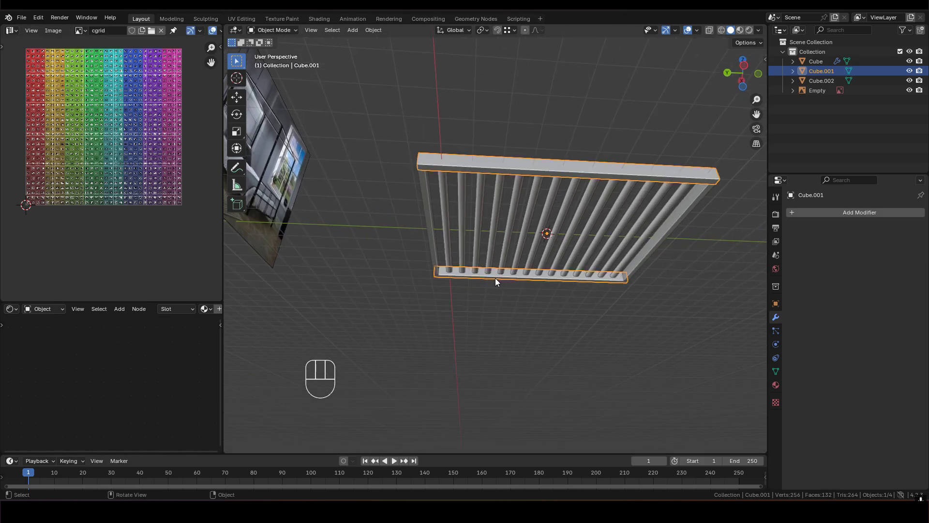
# - Select the linked faces of the far side bar in Edit Mode and delete them
pyautogui.press('Tab')
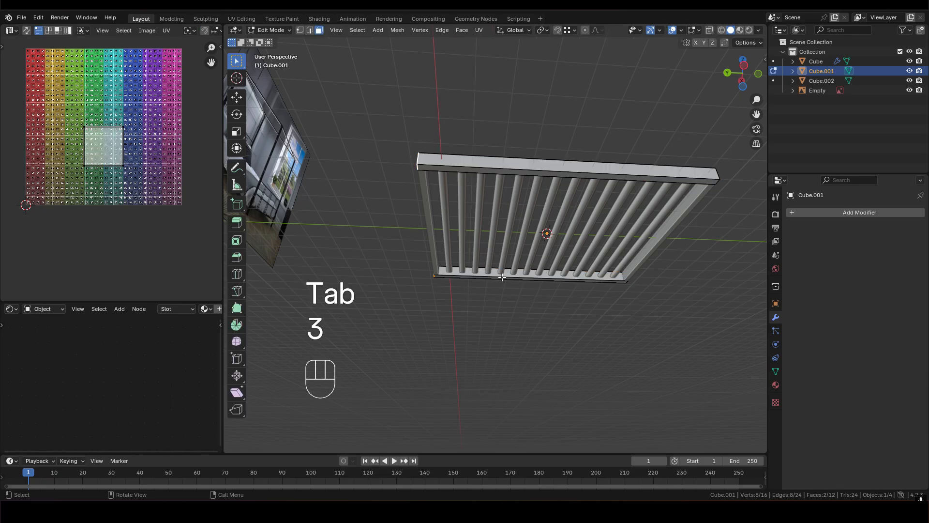
pyautogui.click(502, 276)
pyautogui.press('l')
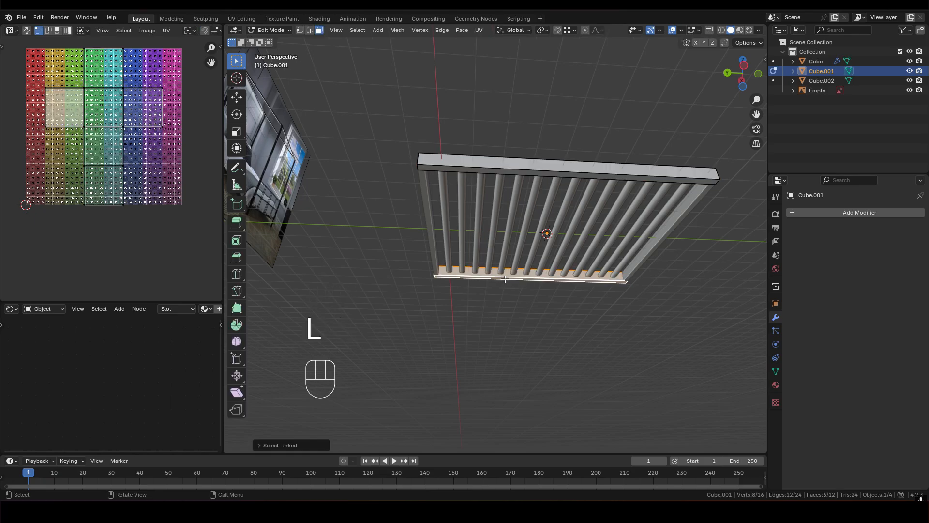
pyautogui.press('x')
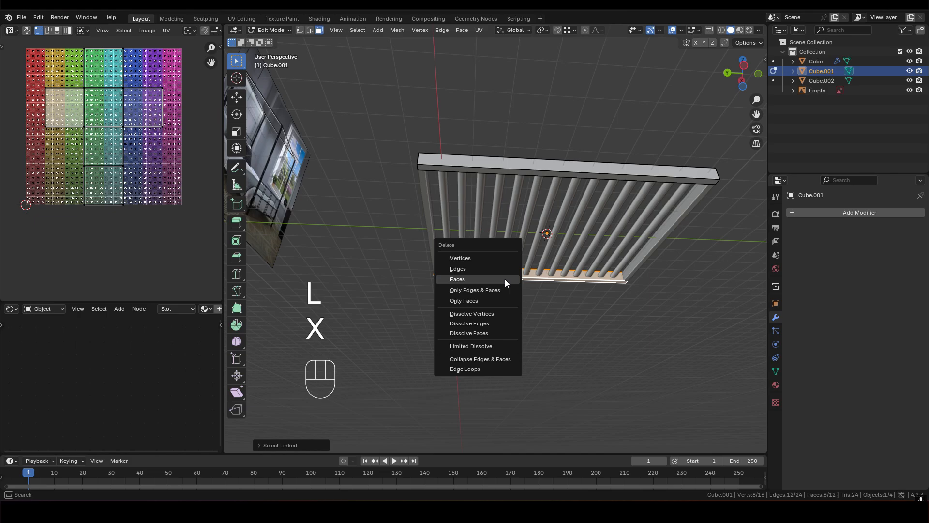
pyautogui.click(504, 278)
pyautogui.moveTo(505, 279); pyautogui.dragTo(465, 151, button='middle')
pyautogui.press('Tab')
pyautogui.scroll(2, 539, 264)
# - Add two evenly spaced loop cuts across the length of the remaining side bar
pyautogui.press('Tab')
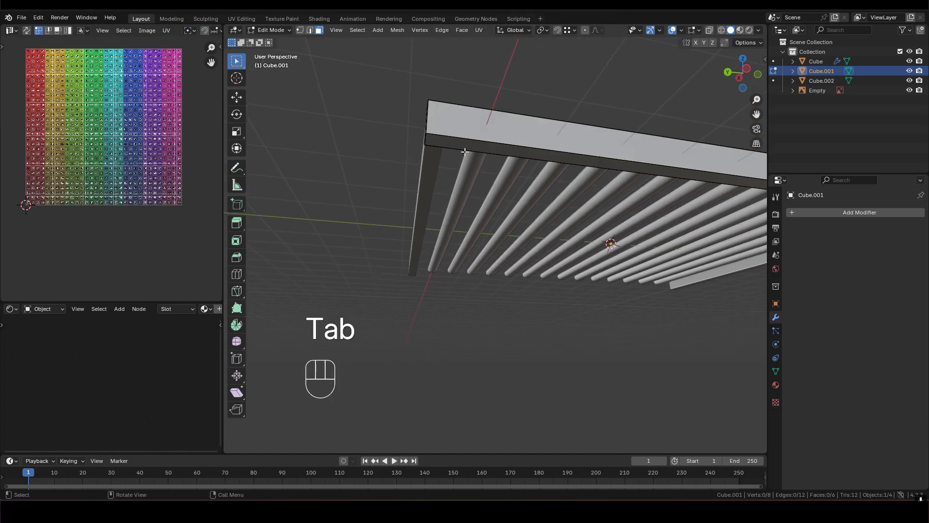
pyautogui.keyDown('shift'); pyautogui.moveTo(544, 146); pyautogui.dragTo(527, 171, button='middle'); pyautogui.keyUp('shift')
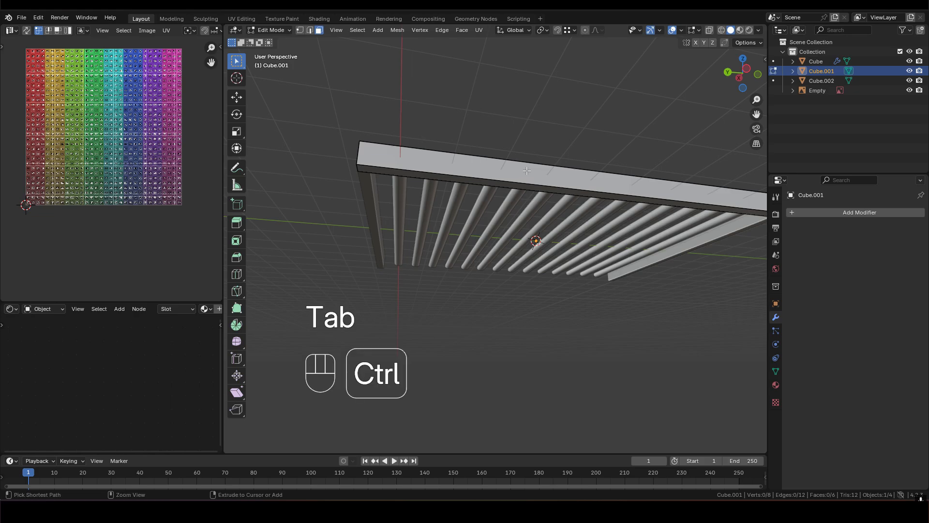
pyautogui.hotkey('ctrl', 'r')
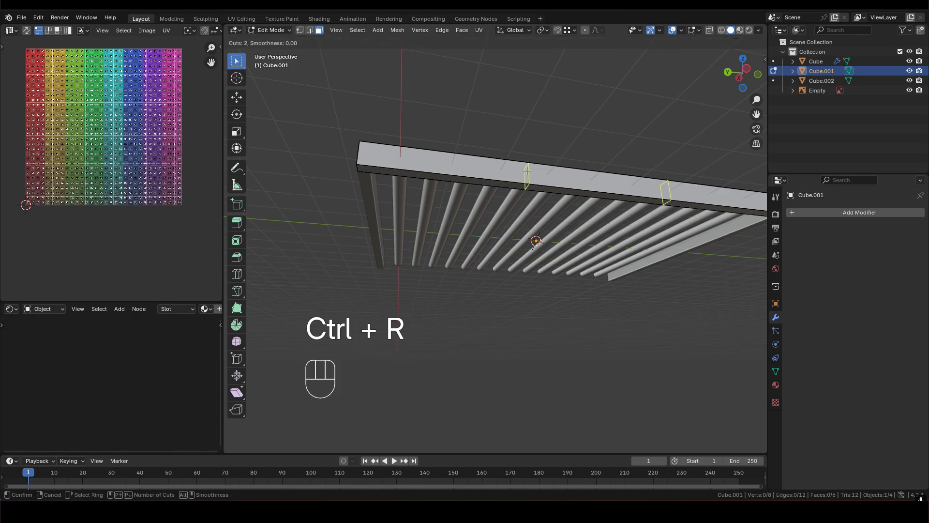
pyautogui.click(527, 171)
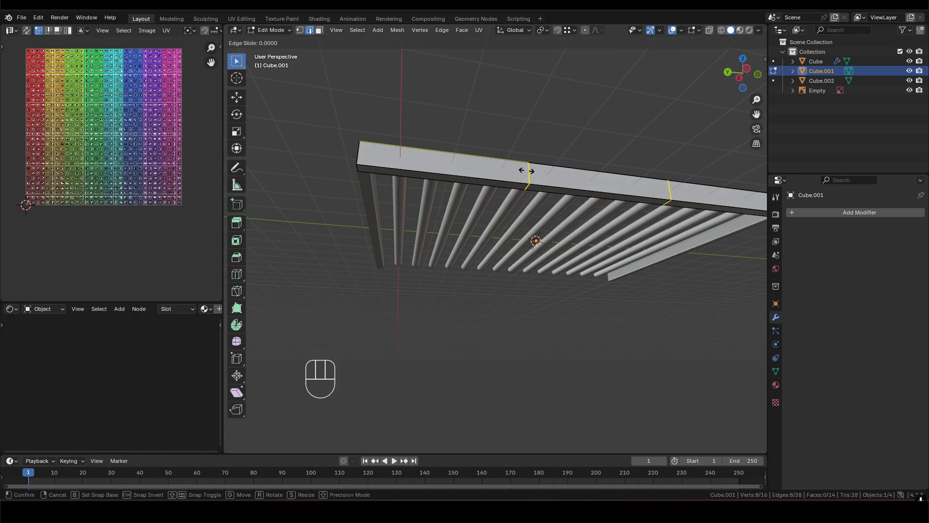
pyautogui.rightClick(527, 171)
# - Scale the two loop cuts apart along Y by a factor of 2.65, towards the side bar's ends
pyautogui.scroll(-3, 527, 172)
pyautogui.keyDown('shift'); pyautogui.moveTo(581, 191); pyautogui.dragTo(528, 175, button='middle'); pyautogui.keyUp('shift')
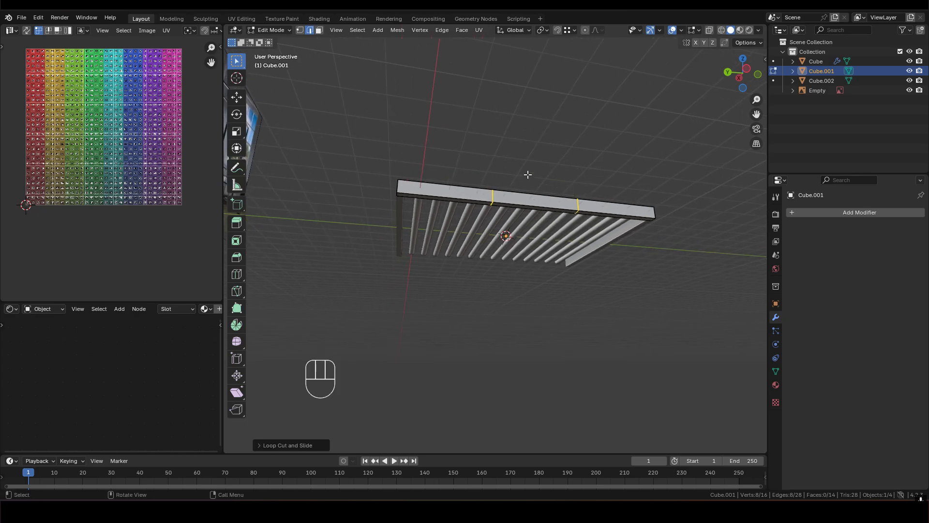
pyautogui.press('s')
pyautogui.press('x')
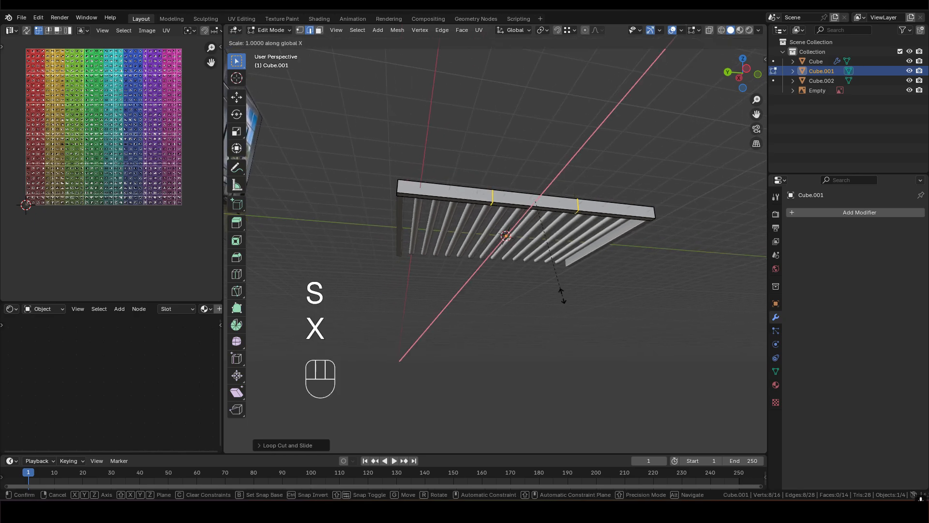
pyautogui.press('y')
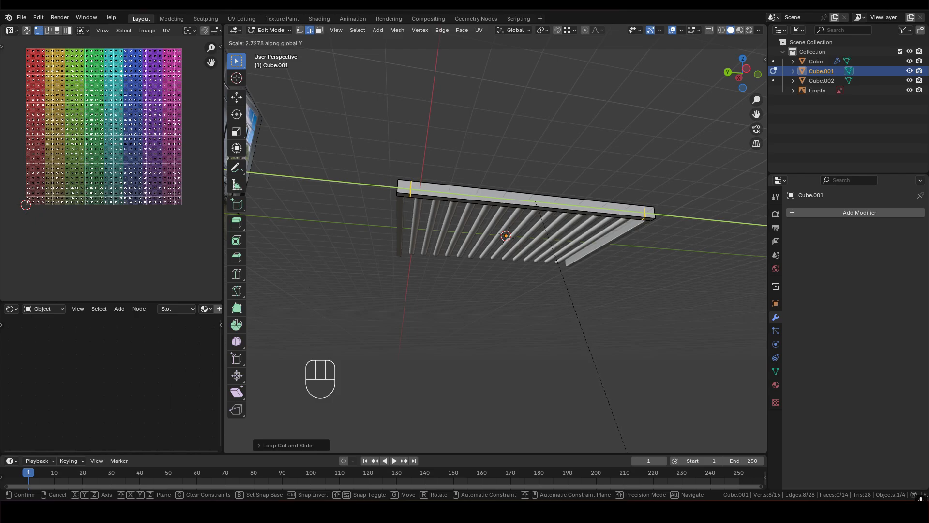
pyautogui.press('BackSpace')
pyautogui.press('2')
pyautogui.press('KP_Decimal')
pyautogui.press('5')
pyautogui.press('BackSpace')
pyautogui.press('8')
pyautogui.press('BackSpace')
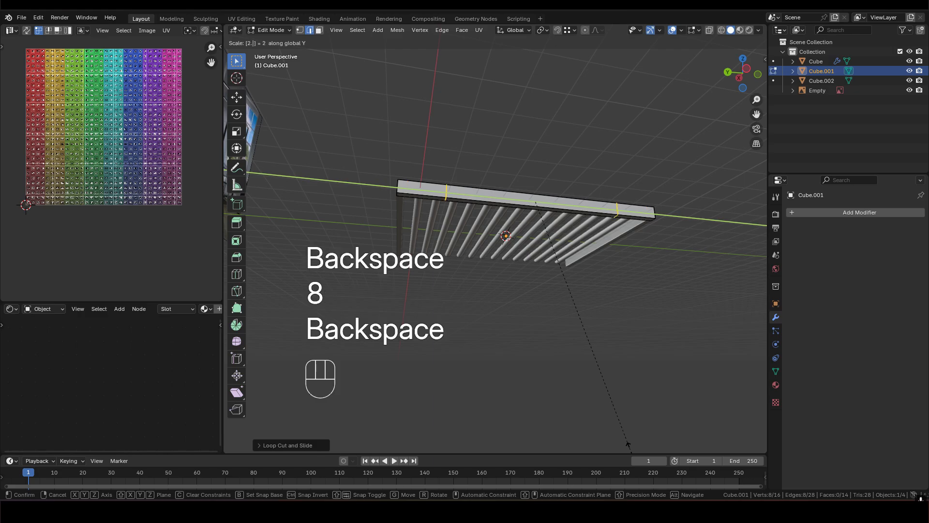
pyautogui.press('7')
pyautogui.press('5')
pyautogui.press('BackSpace')
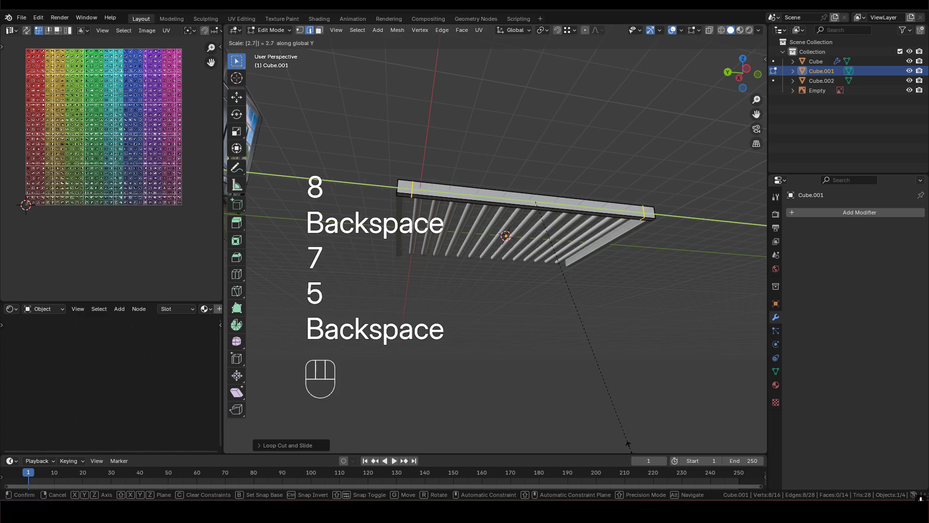
pyautogui.press('6')
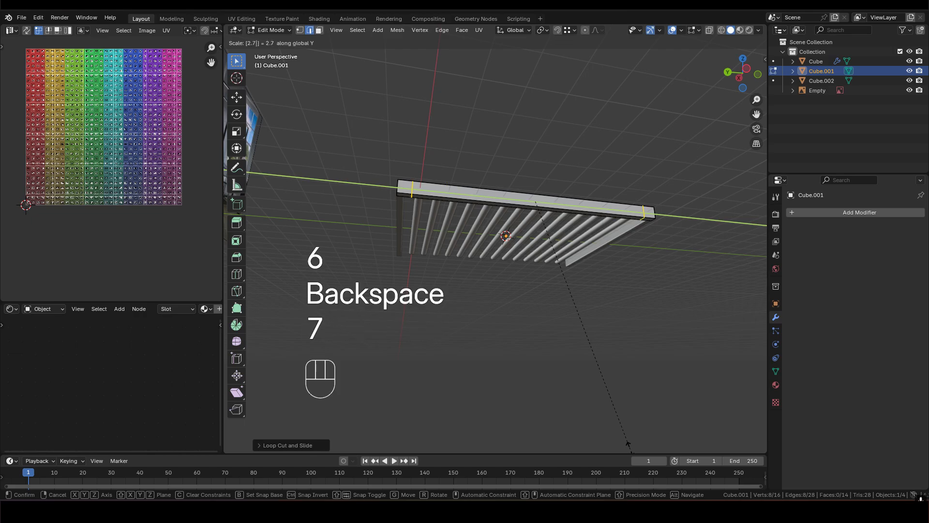
pyautogui.press('5')
pyautogui.press('BackSpace')
pyautogui.press('BackSpace')
pyautogui.press('6')
pyautogui.press('5')
pyautogui.click(622, 444)
# - In face mode, select the two small underside faces at both ends of the side bar
pyautogui.scroll(3, 532, 271)
pyautogui.keyDown('shift'); pyautogui.moveTo(391, 150); pyautogui.dragTo(550, 209, button='middle'); pyautogui.keyUp('shift')
pyautogui.scroll(2, 525, 202)
pyautogui.moveTo(478, 155); pyautogui.dragTo(503, 189, button='middle')
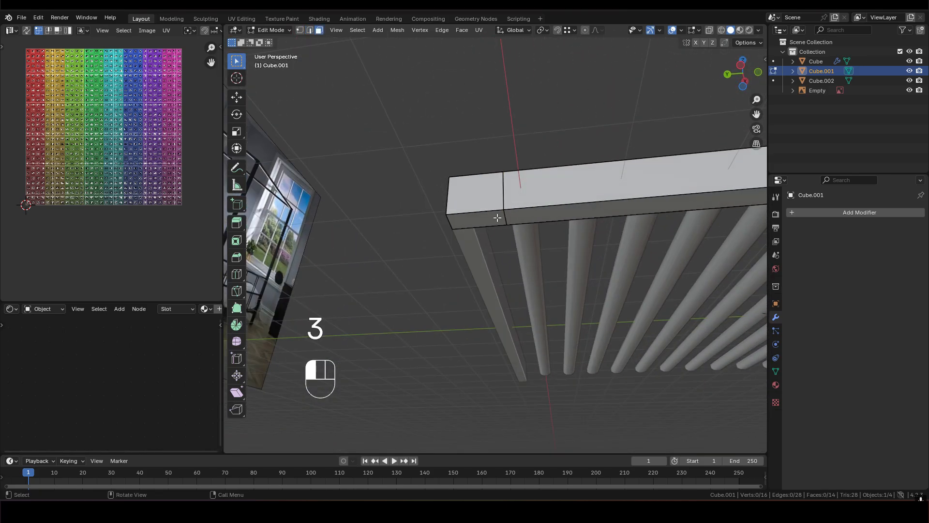
pyautogui.click(496, 218)
pyautogui.scroll(-4, 557, 242)
pyautogui.keyDown('shift'); pyautogui.moveTo(647, 224); pyautogui.dragTo(489, 222, button='middle'); pyautogui.keyUp('shift')
pyautogui.keyDown('shift'); pyautogui.moveTo(697, 206); pyautogui.dragTo(473, 233, button='middle'); pyautogui.keyUp('shift')
pyautogui.keyDown('shift'); pyautogui.click(554, 200); pyautogui.keyUp('shift')
# - Try extruding the two underside faces by 0.5 m, compare the feet with the reference image, and undo the extrusion
pyautogui.press('e')
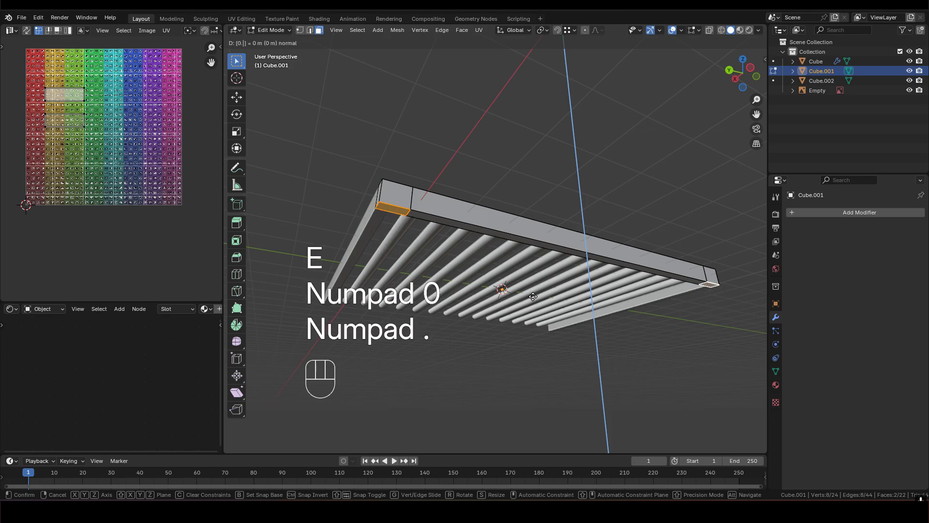
pyautogui.press('5')
pyautogui.click(533, 295)
pyautogui.moveTo(533, 296); pyautogui.dragTo(400, 257, button='middle')
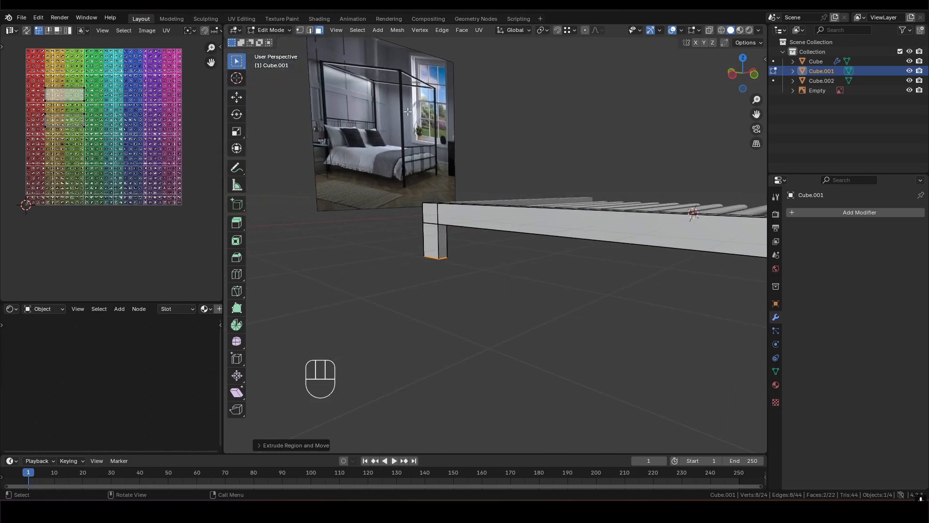
pyautogui.scroll(2, 404, 146)
pyautogui.keyDown('shift'); pyautogui.moveTo(405, 208); pyautogui.dragTo(469, 244, button='middle'); pyautogui.keyUp('shift')
pyautogui.hotkey('ctrl', 'z')
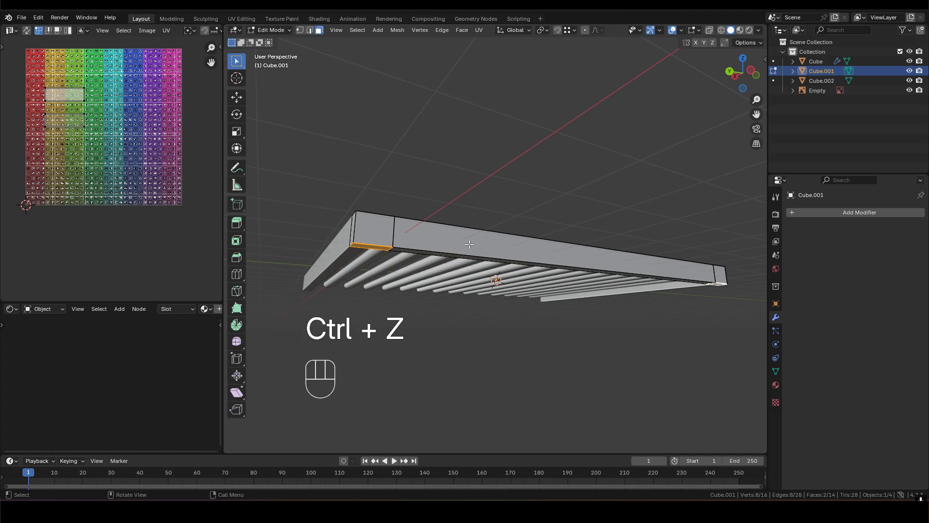
# - Extrude the two underside faces at the side bar's ends 1.2 m downward along Z to form the feet
pyautogui.press('g')
pyautogui.rightClick(472, 267)
pyautogui.press('e')
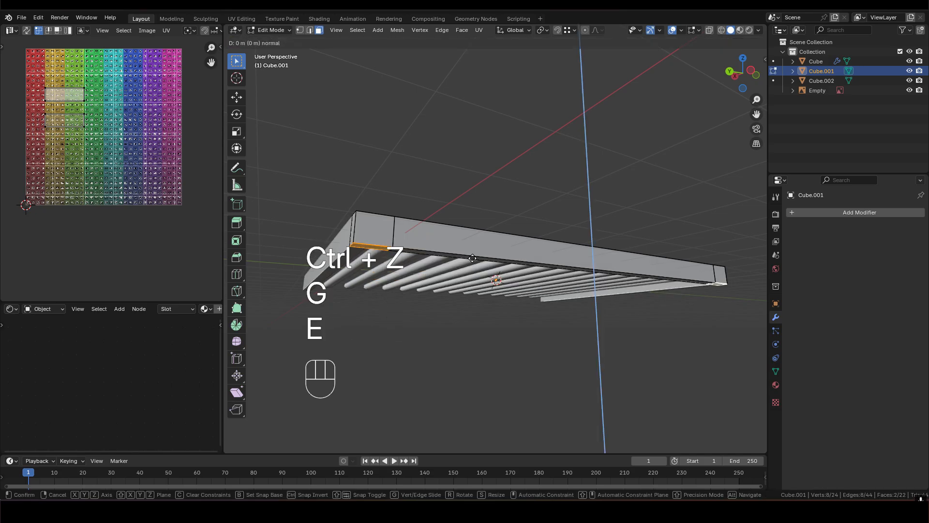
pyautogui.press('z')
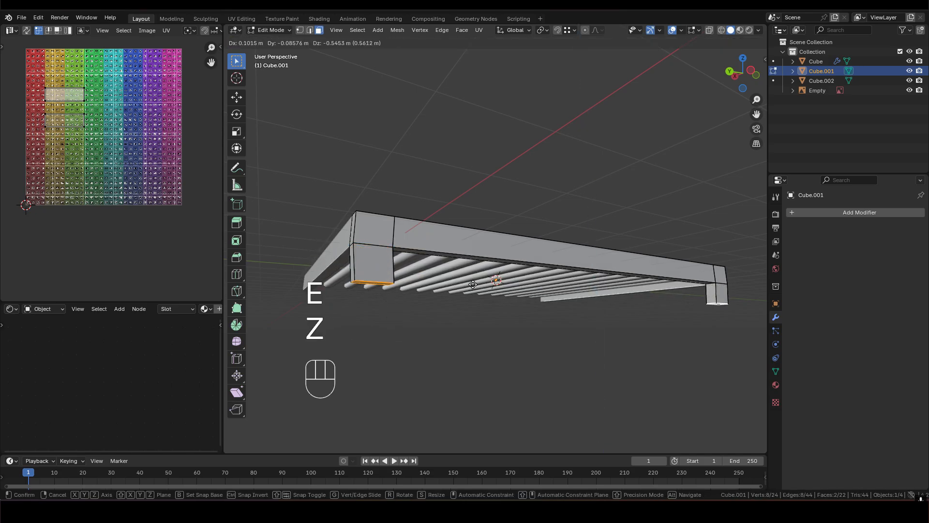
pyautogui.press('z')
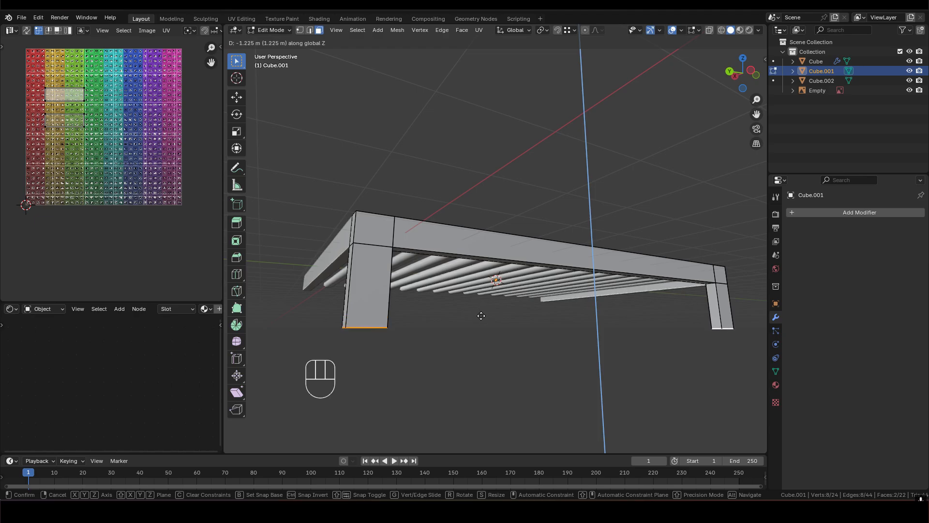
pyautogui.write('.2')
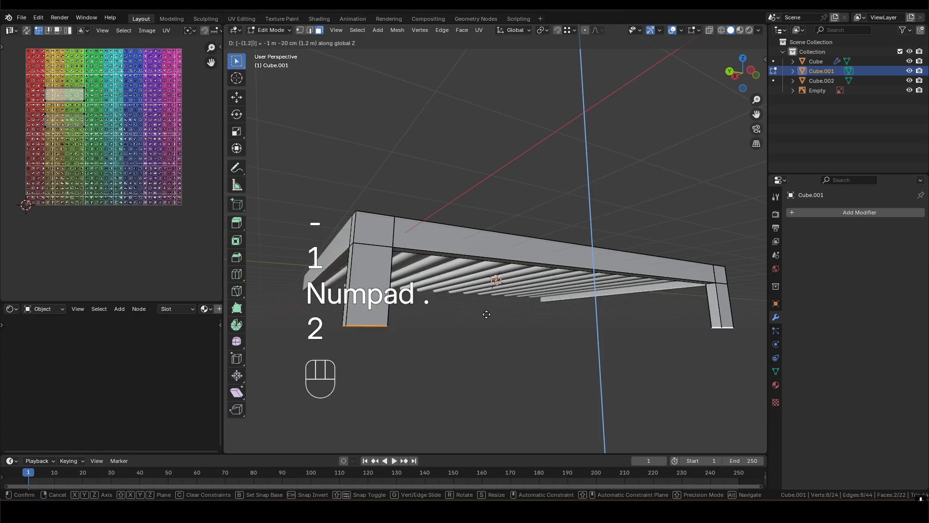
pyautogui.click(484, 314)
# - Return to object mode and add a Mirror modifier across X to the side bar with its feet
pyautogui.moveTo(472, 240); pyautogui.dragTo(522, 245, button='middle')
pyautogui.scroll(-3, 435, 272)
pyautogui.scroll(2, 523, 245)
pyautogui.moveTo(590, 237); pyautogui.dragTo(511, 230, button='middle')
pyautogui.moveTo(511, 230); pyautogui.dragTo(528, 251, button='middle')
pyautogui.scroll(2, 550, 234)
pyautogui.press('Tab')
pyautogui.keyDown('shift'); pyautogui.moveTo(745, 246); pyautogui.dragTo(544, 251, button='middle'); pyautogui.keyUp('shift')
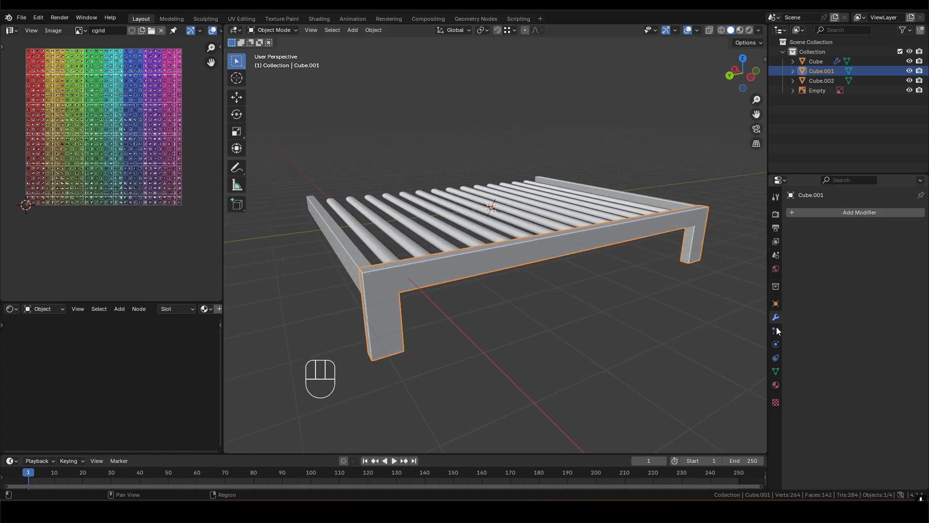
pyautogui.click(839, 217)
pyautogui.moveTo(839, 216)
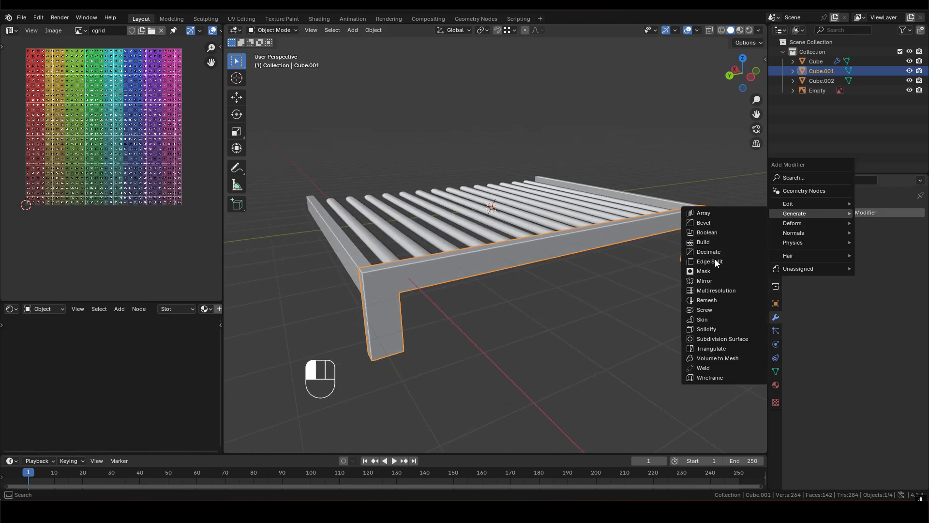
pyautogui.click(712, 280)
# - Examine the mirrored side bars, feet and slats of the bed frame from all sides
pyautogui.moveTo(426, 263); pyautogui.dragTo(393, 287, button='middle')
pyautogui.keyDown('shift'); pyautogui.moveTo(525, 232); pyautogui.dragTo(535, 343, button='middle'); pyautogui.keyUp('shift')
pyautogui.moveTo(494, 227); pyautogui.dragTo(341, 215, button='middle')
pyautogui.moveTo(497, 273); pyautogui.dragTo(448, 262, button='middle')
pyautogui.scroll(-4, 449, 262)
pyautogui.keyDown('shift'); pyautogui.moveTo(545, 311); pyautogui.dragTo(556, 203, button='middle'); pyautogui.keyUp('shift')
pyautogui.moveTo(595, 237); pyautogui.dragTo(634, 215, button='middle')
pyautogui.scroll(3, 608, 222)
pyautogui.moveTo(542, 218); pyautogui.dragTo(643, 230, button='middle')
pyautogui.scroll(-4, 629, 230)
pyautogui.keyDown('shift'); pyautogui.moveTo(423, 242); pyautogui.dragTo(576, 186, button='middle'); pyautogui.keyUp('shift')
pyautogui.scroll(3, 533, 190)
pyautogui.moveTo(489, 191); pyautogui.dragTo(581, 175, button='middle')
pyautogui.keyDown('shift'); pyautogui.moveTo(435, 191); pyautogui.dragTo(545, 213, button='middle'); pyautogui.keyUp('shift')
pyautogui.keyDown('shift'); pyautogui.moveTo(452, 225); pyautogui.dragTo(479, 244, button='middle'); pyautogui.keyUp('shift')
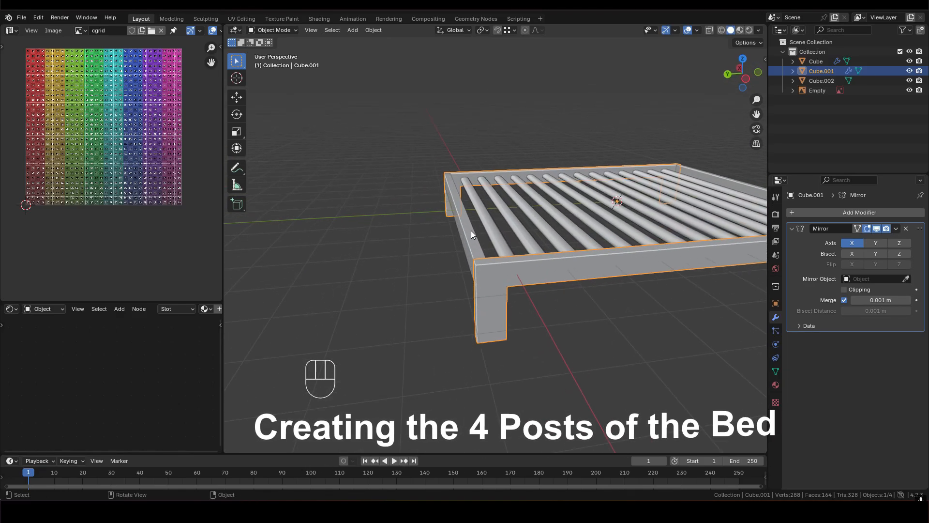
# - In edit mode, select the small top face at one end of the side bar
pyautogui.moveTo(492, 268)
pyautogui.keyDown('shift'); pyautogui.mouseDown(button='middle')
pyautogui.moveTo(414, 264)
pyautogui.moveTo(488, 281)
pyautogui.mouseUp(button='middle'); pyautogui.keyUp('shift')
pyautogui.press('Tab')
pyautogui.scroll(2, 435, 263)
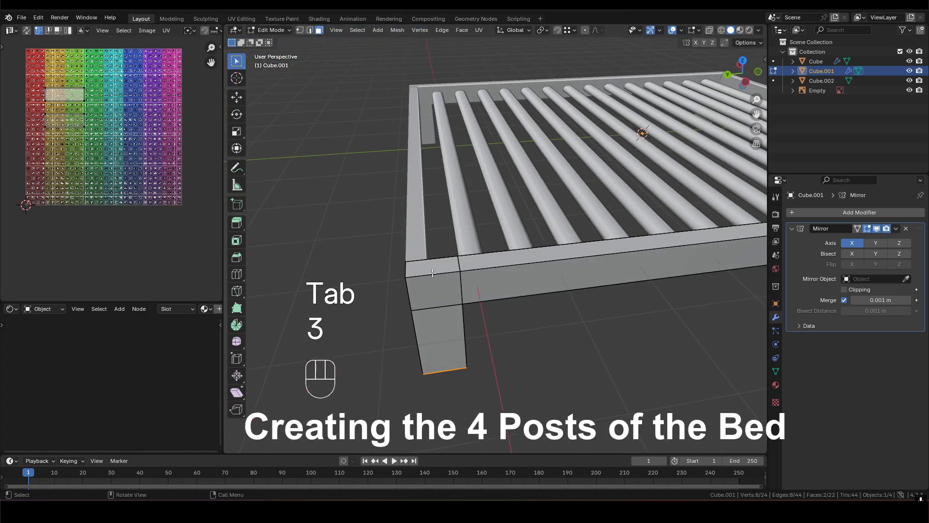
pyautogui.scroll(-4, 437, 265)
pyautogui.moveTo(502, 259)
pyautogui.mouseDown(button='middle')
pyautogui.moveTo(490, 271)
pyautogui.moveTo(513, 251)
pyautogui.moveTo(486, 257)
pyautogui.mouseUp(button='middle')
pyautogui.scroll(2, 460, 255)
pyautogui.scroll(-5, 484, 251)
# - Try extruding only this corner's top face about 7 m upward as a post, and undo the extrusion
pyautogui.press('e')
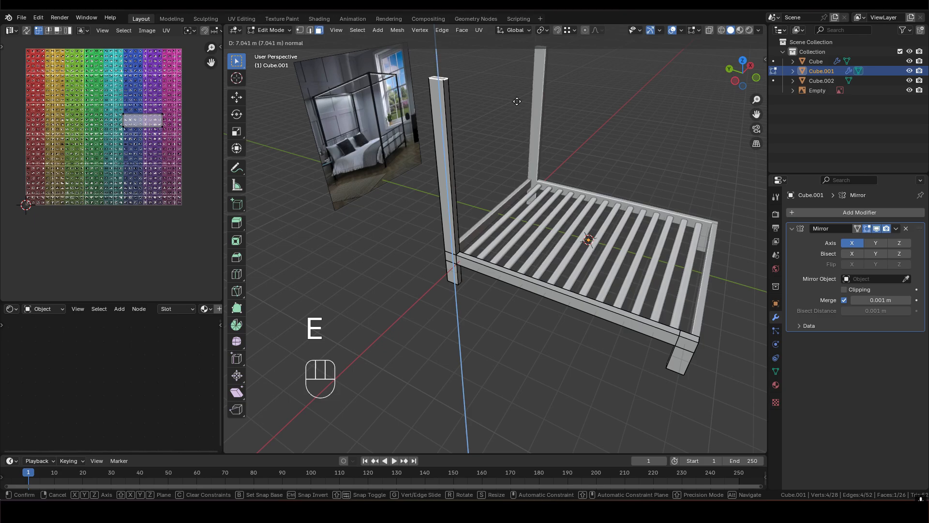
pyautogui.click(517, 98)
pyautogui.keyDown('shift'); pyautogui.moveTo(517, 98); pyautogui.dragTo(370, 234, button='middle'); pyautogui.keyUp('shift')
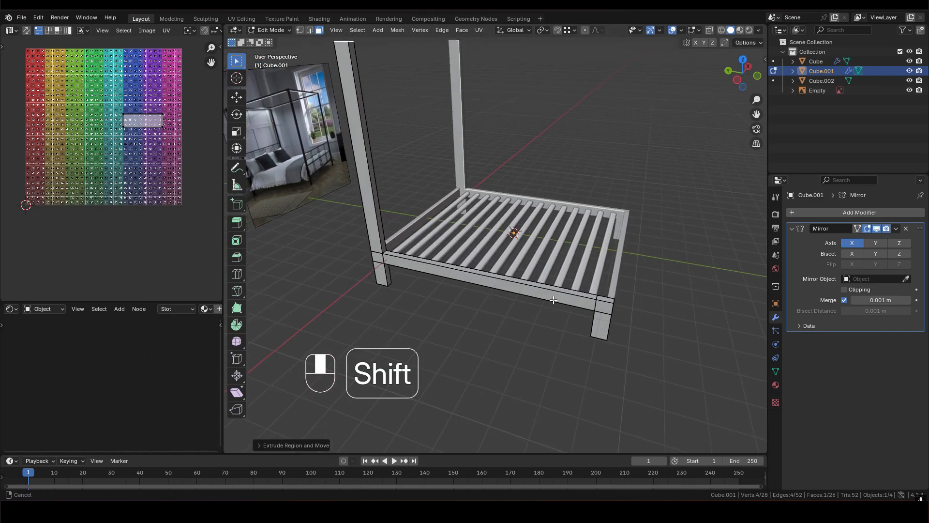
pyautogui.keyDown('shift'); pyautogui.moveTo(553, 300); pyautogui.dragTo(551, 291, button='middle'); pyautogui.keyUp('shift')
pyautogui.keyDown('shift'); pyautogui.moveTo(369, 209); pyautogui.dragTo(419, 226, button='middle'); pyautogui.keyUp('shift')
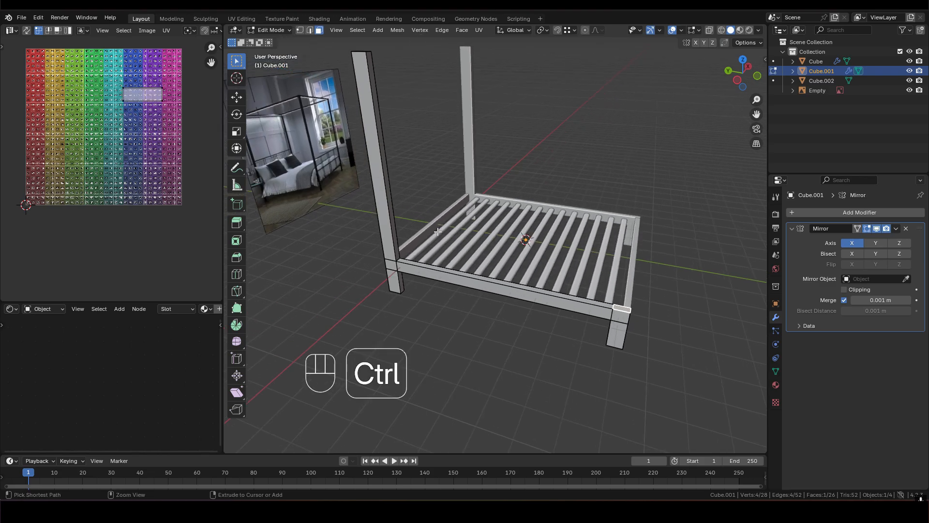
pyautogui.hotkey('ctrl', 'z')
pyautogui.hotkey('ctrl', 'z')
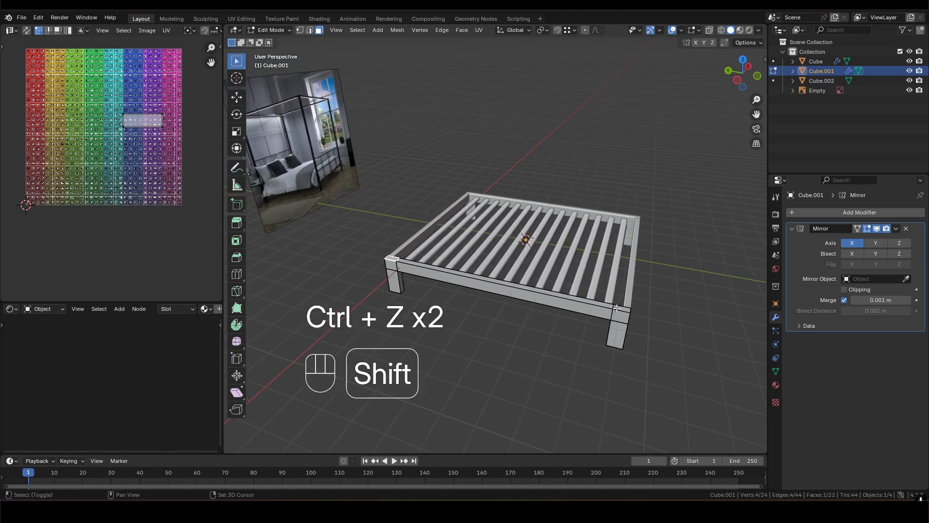
# - Add the top face at the side bar's other end to the selection and extrude both faces 8 m upward as bedposts
pyautogui.keyDown('shift'); pyautogui.click(616, 308); pyautogui.keyUp('shift')
pyautogui.press('e')
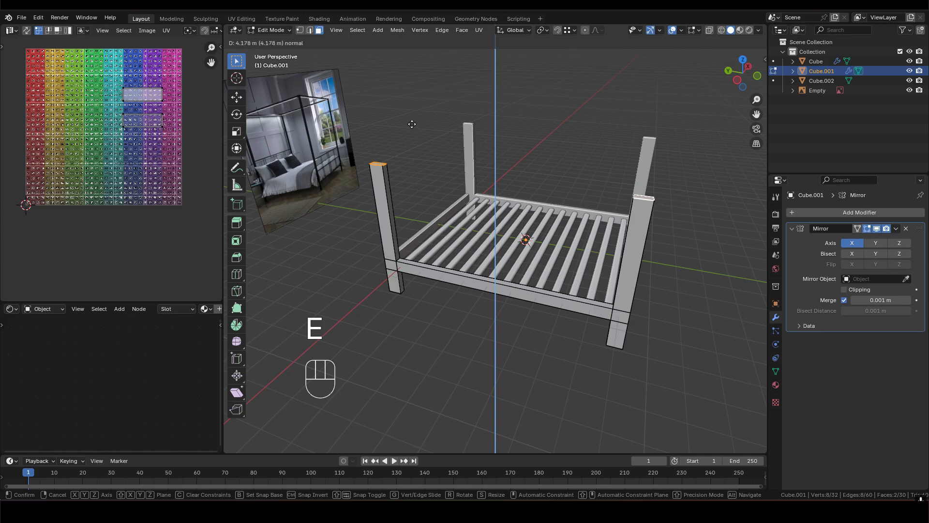
pyautogui.press('8')
pyautogui.click(421, 73)
# - Check the four posts around the bed, return to object mode and deselect the side bars
pyautogui.keyDown('shift'); pyautogui.moveTo(497, 208); pyautogui.dragTo(491, 270, button='middle'); pyautogui.keyUp('shift')
pyautogui.scroll(2, 490, 224)
pyautogui.scroll(-2, 490, 286)
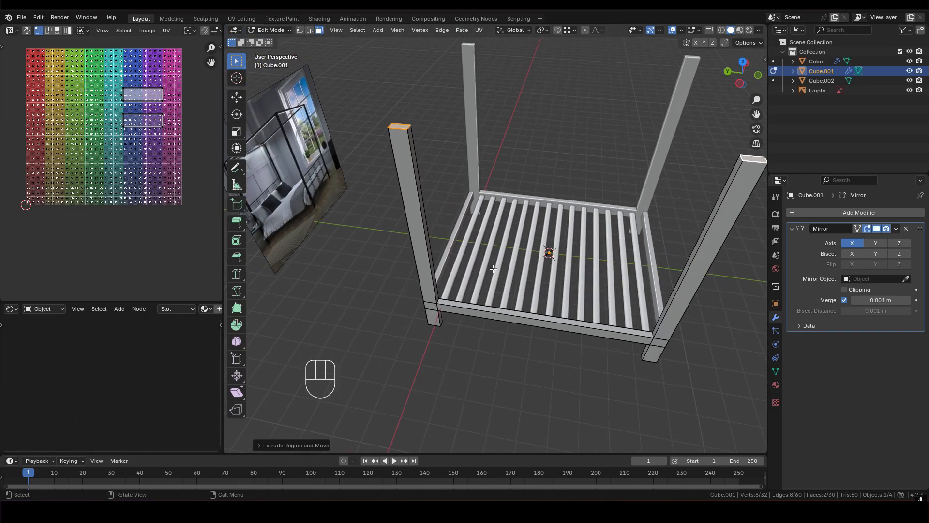
pyautogui.keyDown('shift'); pyautogui.moveTo(490, 290); pyautogui.dragTo(456, 318, button='middle'); pyautogui.keyUp('shift')
pyautogui.scroll(3, 501, 334)
pyautogui.scroll(-2, 463, 308)
pyautogui.moveTo(378, 179); pyautogui.dragTo(420, 167, button='middle')
pyautogui.moveTo(493, 319); pyautogui.dragTo(511, 289, button='middle')
pyautogui.press('Tab')
pyautogui.click(511, 286)
# - Add a cube mesh at the center of the slatted base for the mattress
pyautogui.scroll(3, 529, 276)
pyautogui.keyDown('shift'); pyautogui.moveTo(518, 199); pyautogui.dragTo(512, 259, button='middle'); pyautogui.keyUp('shift')
pyautogui.moveTo(494, 216); pyautogui.dragTo(508, 322, button='middle')
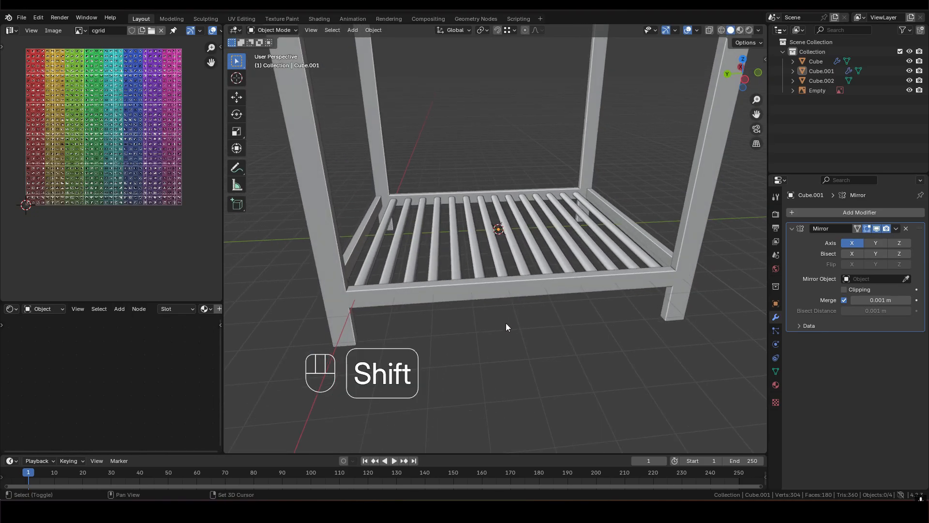
pyautogui.hotkey('shift', 'a')
pyautogui.moveTo(506, 322)
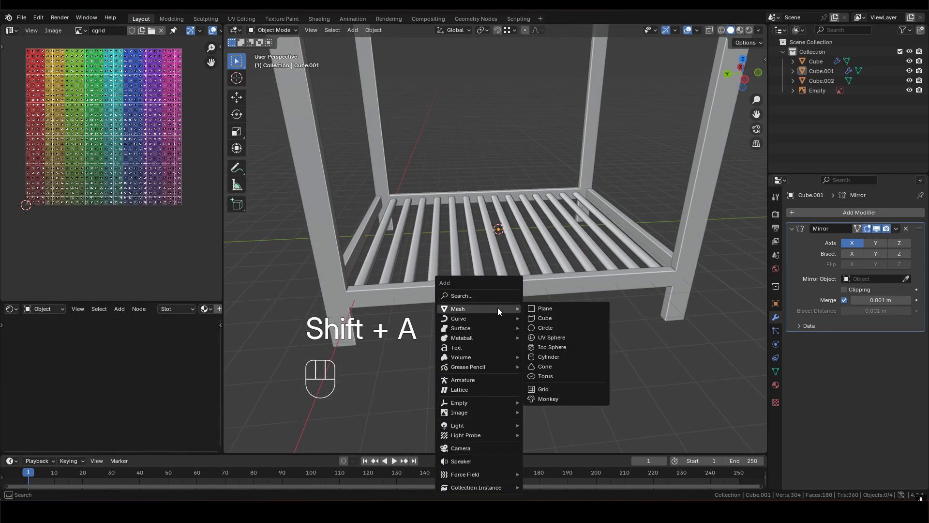
pyautogui.click(565, 317)
pyautogui.scroll(-3, 565, 315)
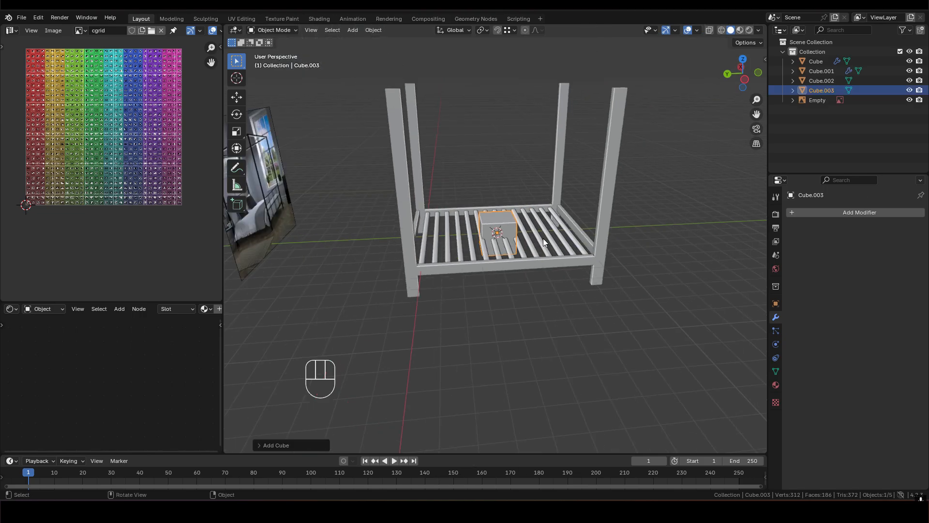
# - Scale the cube by 0.5 along Z
pyautogui.scroll(3, 545, 246)
pyautogui.scroll(-2, 533, 244)
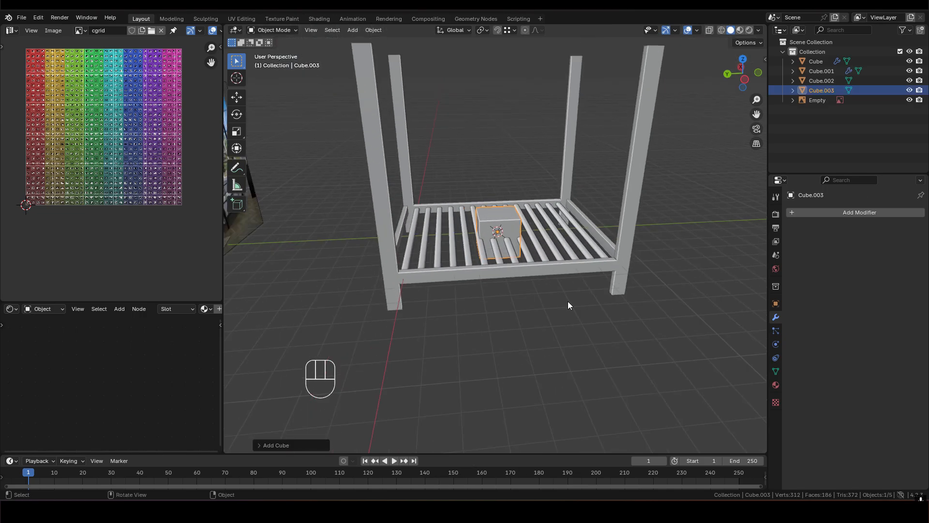
pyautogui.press('s')
pyautogui.press('z')
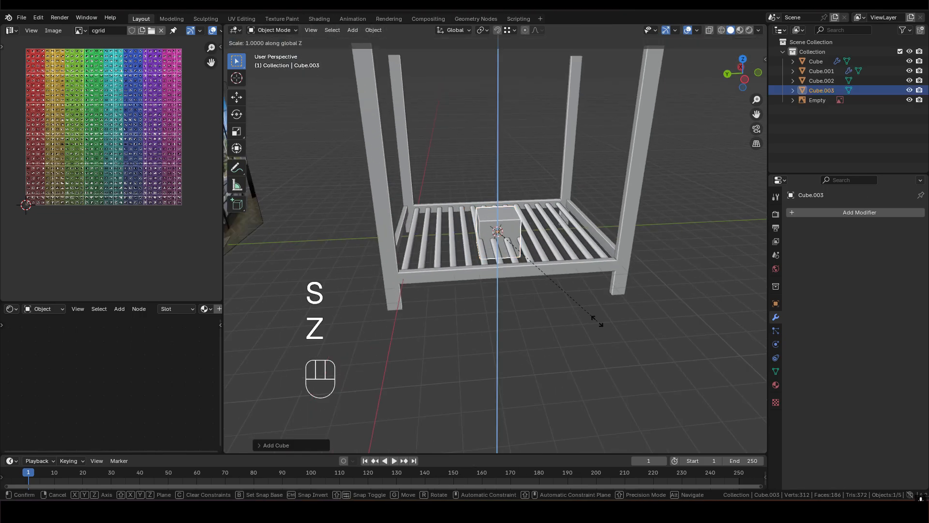
pyautogui.write('0.5')
pyautogui.click(534, 271)
# - Move the cube up along Z by about 0.6 m and fine-tune its height so it rests on the slats
pyautogui.scroll(4, 519, 256)
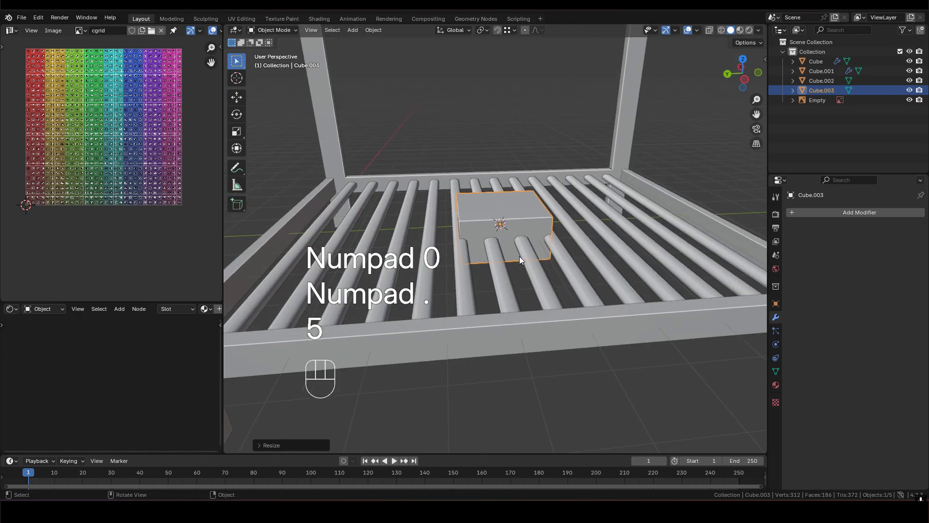
pyautogui.moveTo(519, 256); pyautogui.dragTo(517, 245, button='middle')
pyautogui.press('g')
pyautogui.press('z')
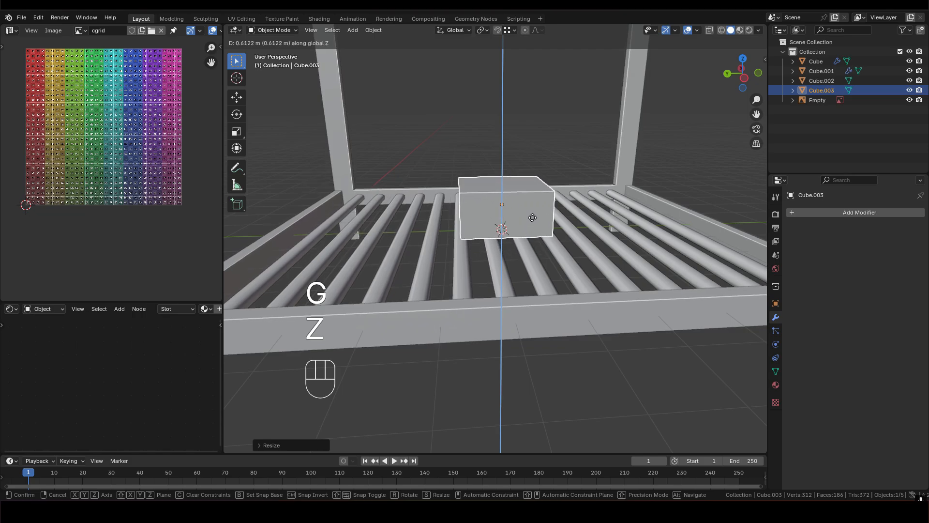
pyautogui.click(532, 218)
pyautogui.scroll(5, 497, 215)
pyautogui.scroll(3, 517, 233)
pyautogui.keyDown('shift'); pyautogui.moveTo(497, 215); pyautogui.dragTo(541, 198, button='middle'); pyautogui.keyUp('shift')
pyautogui.press('g')
pyautogui.press('z')
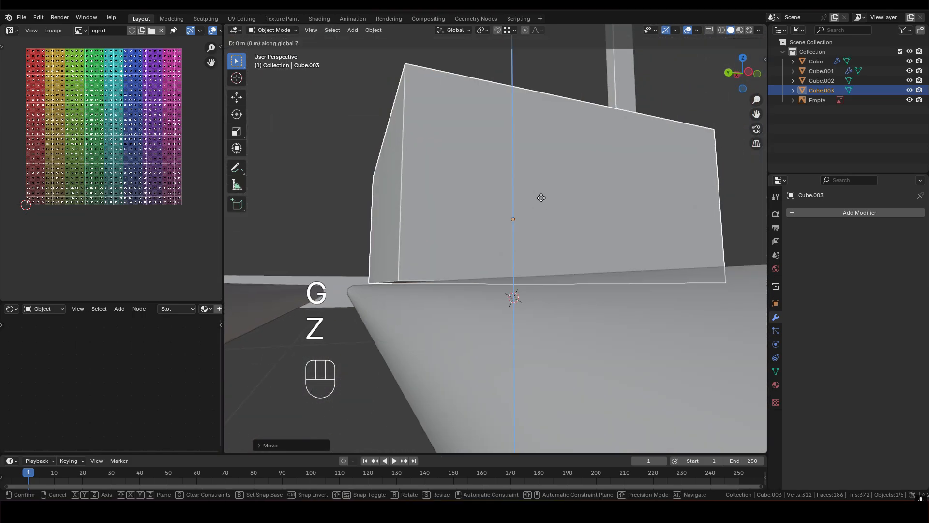
pyautogui.click(541, 199)
# - Try enlarging the cube in X and Y with Z locked in the perspective view, and undo the scaling
pyautogui.scroll(-10, 532, 222)
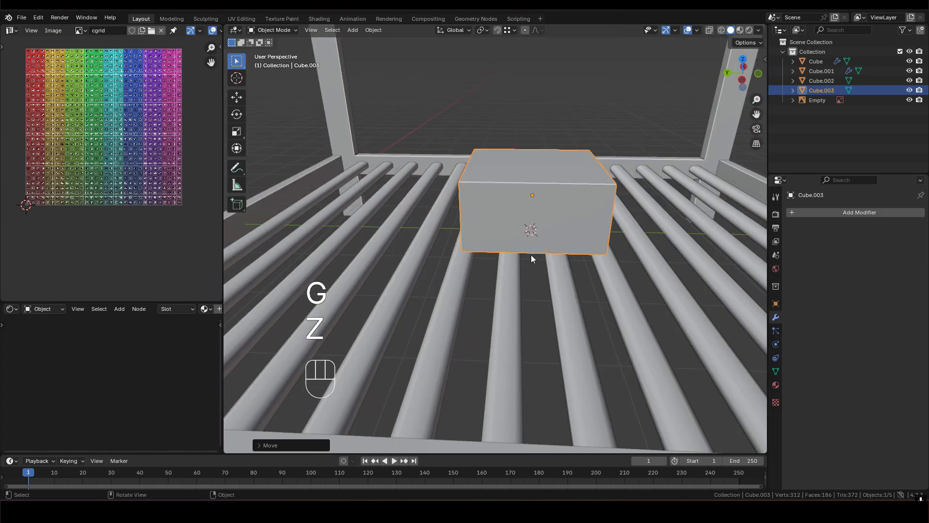
pyautogui.scroll(3, 535, 250)
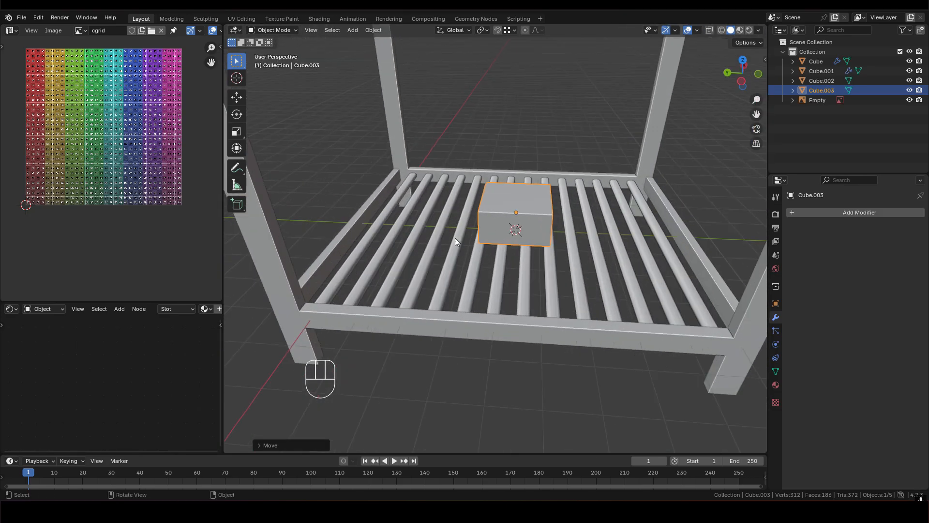
pyautogui.scroll(-3, 550, 260)
pyautogui.moveTo(542, 230); pyautogui.dragTo(513, 237, button='middle')
pyautogui.scroll(3, 512, 241)
pyautogui.press('s')
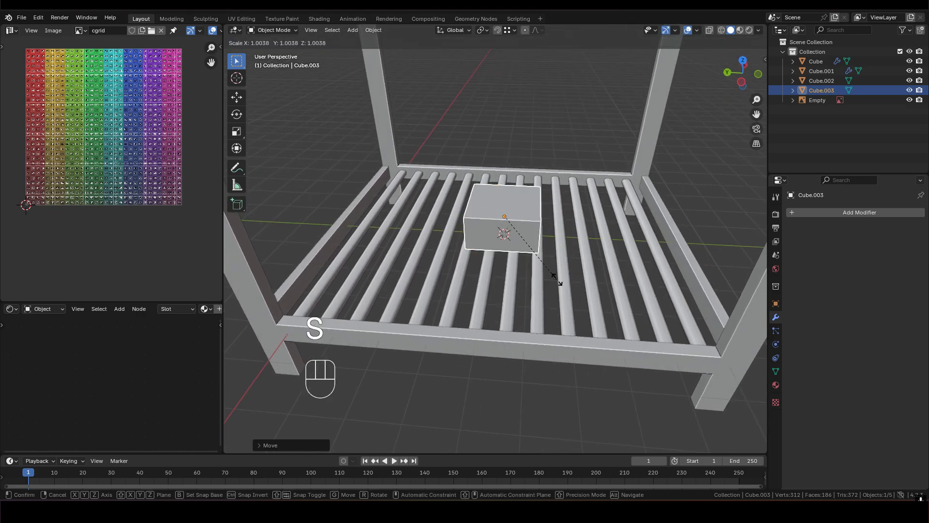
pyautogui.hotkey('shift', 'z')
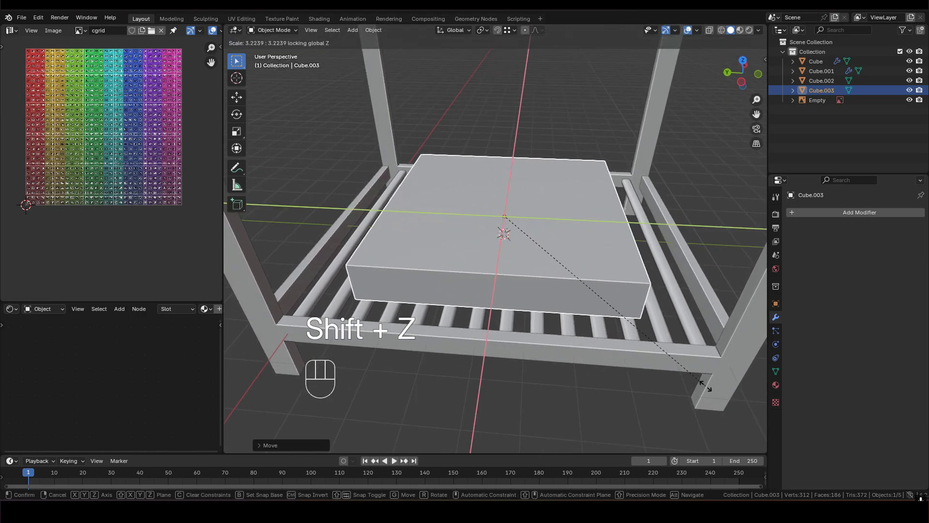
pyautogui.click(755, 427)
pyautogui.moveTo(755, 426); pyautogui.dragTo(545, 211, button='middle')
pyautogui.hotkey('ctrl', 'z')
# - In top view, scale the cube by about 3.98 with Z locked, so it spans between the two long side bars
pyautogui.press('s')
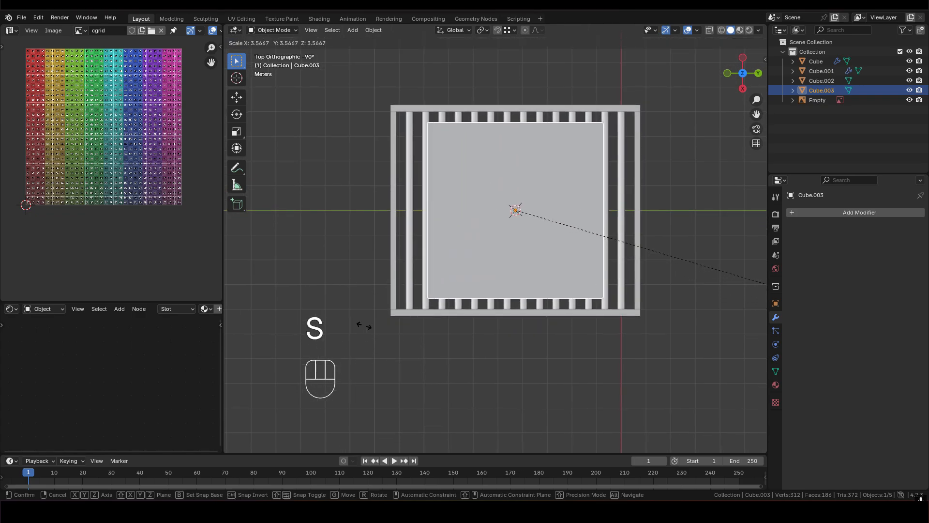
pyautogui.hotkey('shift', 'z')
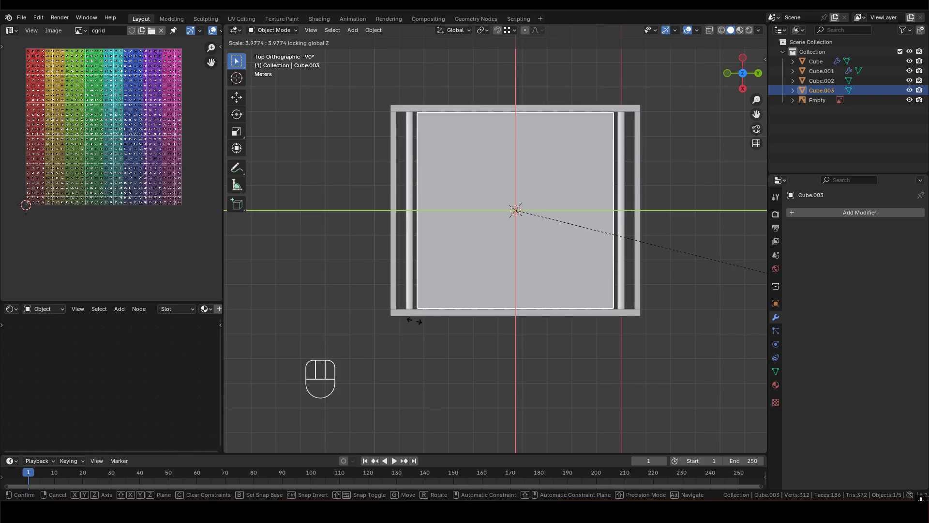
pyautogui.click(414, 320)
# - In face mode, select the mattress block's end face on the negative Y side and move it -0.75 m along Y
pyautogui.scroll(2, 442, 173)
pyautogui.keyDown('shift'); pyautogui.moveTo(442, 173); pyautogui.dragTo(466, 213, button='middle'); pyautogui.keyUp('shift')
pyautogui.press('Tab')
pyautogui.press('3')
pyautogui.click(485, 208)
pyautogui.scroll(2, 499, 199)
pyautogui.moveTo(527, 182); pyautogui.dragTo(511, 255, button='middle')
pyautogui.press('g')
pyautogui.press('y')
pyautogui.moveTo(490, 294)
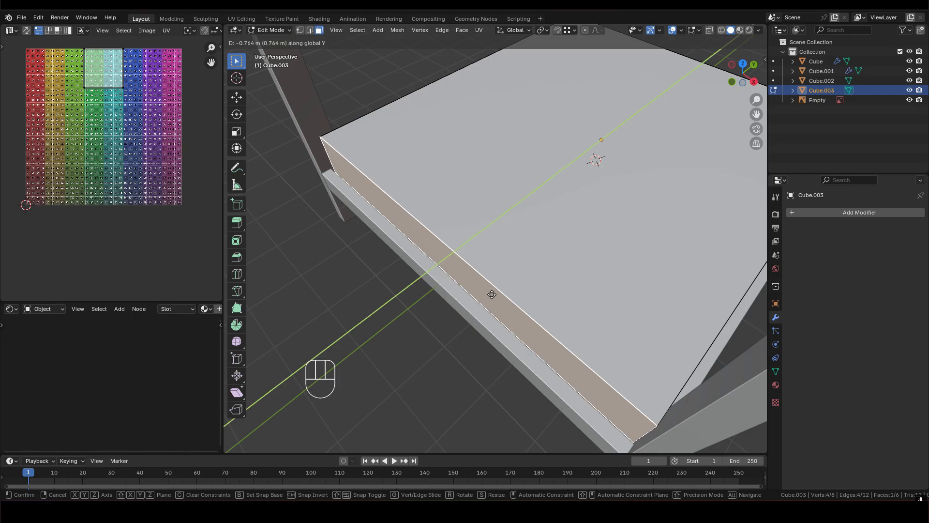
pyautogui.press('KP_0')
pyautogui.press('KP_Decimal')
pyautogui.write('75')
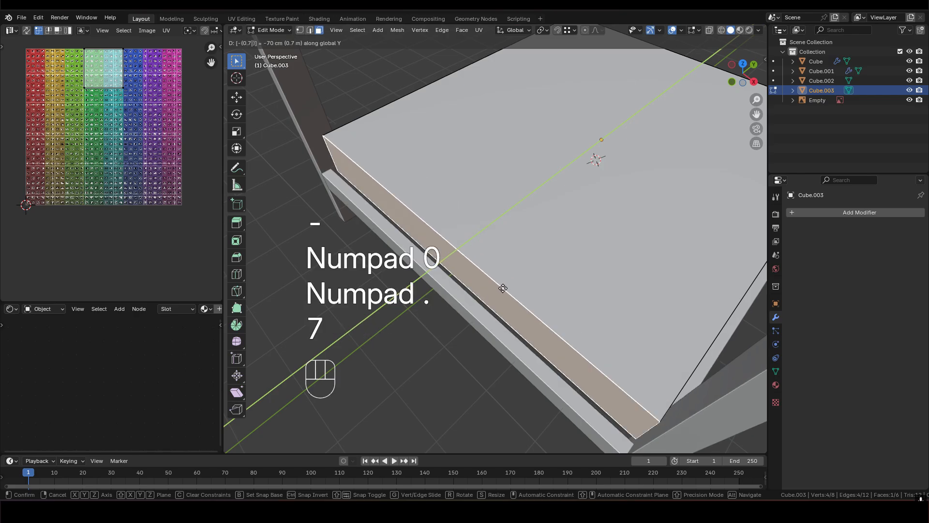
pyautogui.click(507, 288)
# - Select the opposite end face of the mattress block and move it 0.75 m along Y
pyautogui.scroll(-4, 507, 288)
pyautogui.moveTo(507, 288); pyautogui.dragTo(440, 260, button='middle')
pyautogui.keyDown('shift'); pyautogui.moveTo(643, 242); pyautogui.dragTo(556, 239, button='middle'); pyautogui.keyUp('shift')
pyautogui.click(561, 239)
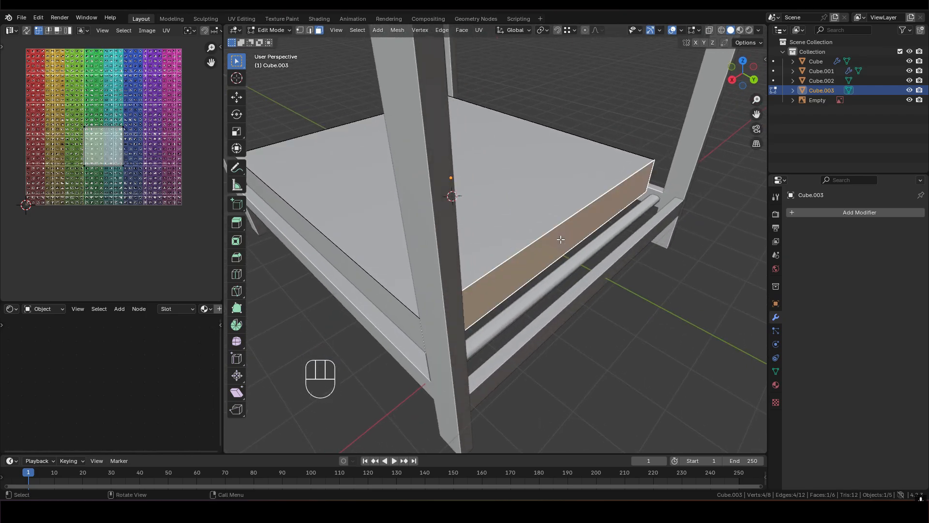
pyautogui.press('g')
pyautogui.press('y')
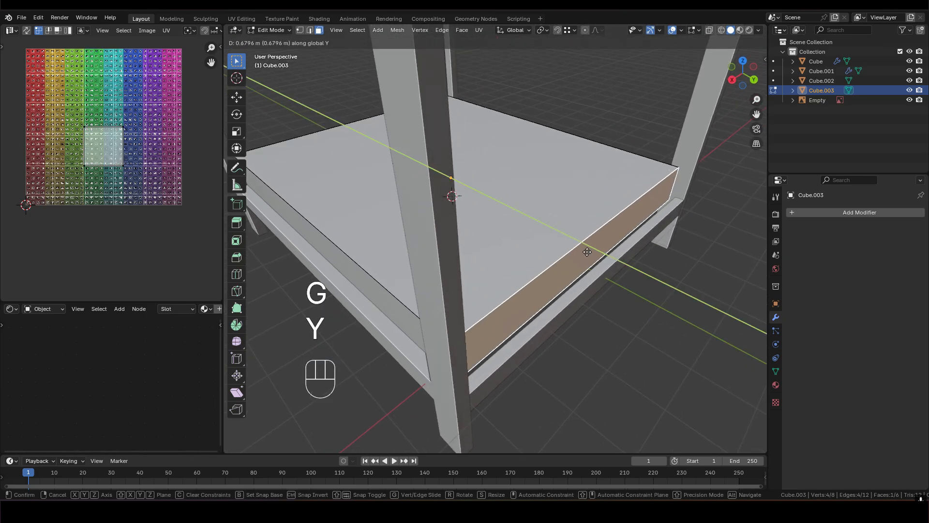
pyautogui.press('KP_0')
pyautogui.press('KP_Decimal')
pyautogui.press('7')
pyautogui.press('5')
pyautogui.click(591, 249)
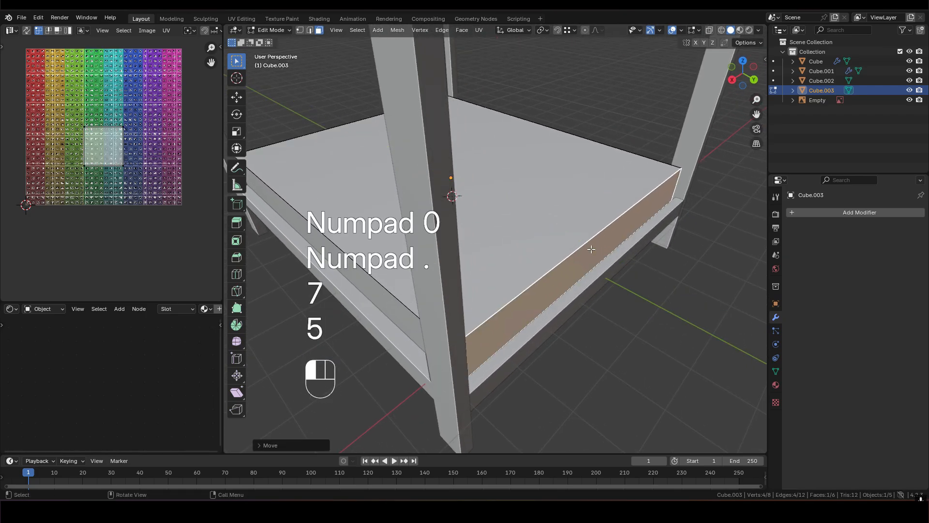
# - Check how the mattress block fits inside the frame and return to object mode
pyautogui.moveTo(581, 228); pyautogui.dragTo(651, 232, button='middle')
pyautogui.scroll(-3, 532, 228)
pyautogui.keyDown('shift'); pyautogui.moveTo(436, 232); pyautogui.dragTo(498, 218, button='middle'); pyautogui.keyUp('shift')
pyautogui.scroll(2, 532, 216)
pyautogui.keyDown('shift'); pyautogui.moveTo(499, 218); pyautogui.dragTo(431, 222, button='middle'); pyautogui.keyUp('shift')
pyautogui.moveTo(431, 222); pyautogui.dragTo(502, 226, button='middle')
pyautogui.press('Tab')
# - Add a Subdivision Surface modifier to the mattress block and inspect its rounded shape
pyautogui.moveTo(503, 227); pyautogui.dragTo(401, 219, button='middle')
pyautogui.scroll(2, 504, 224)
pyautogui.keyDown('shift'); pyautogui.moveTo(477, 233); pyautogui.dragTo(521, 200, button='middle'); pyautogui.keyUp('shift')
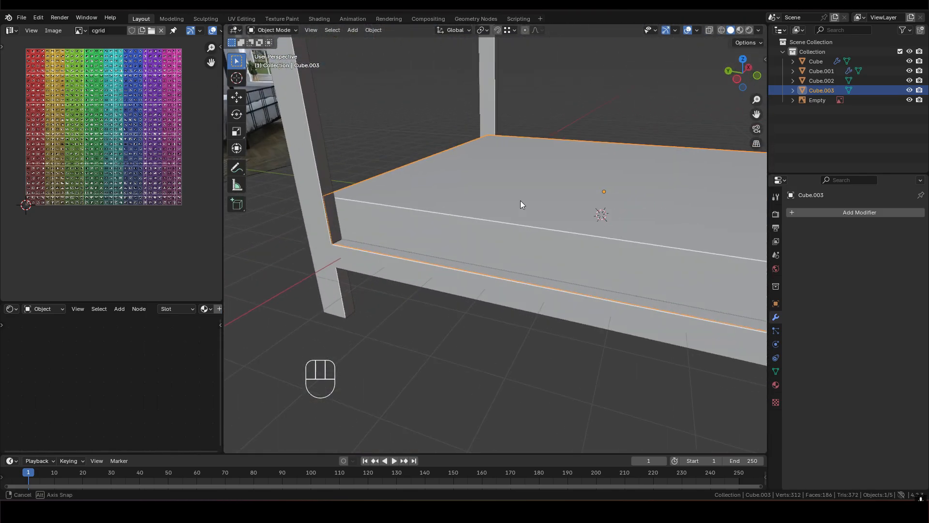
pyautogui.click(823, 213)
pyautogui.moveTo(823, 215)
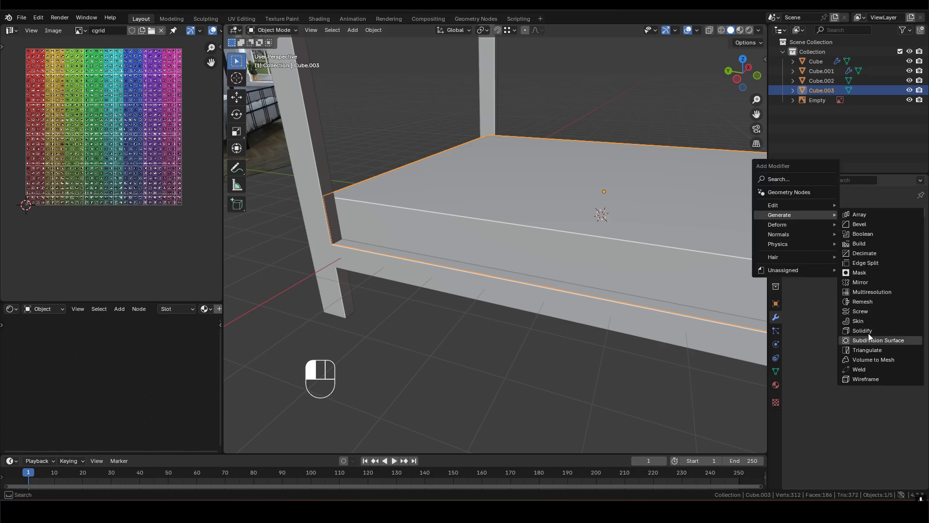
pyautogui.click(879, 340)
pyautogui.moveTo(682, 293); pyautogui.dragTo(519, 179, button='middle')
pyautogui.moveTo(558, 234); pyautogui.dragTo(532, 218, button='middle')
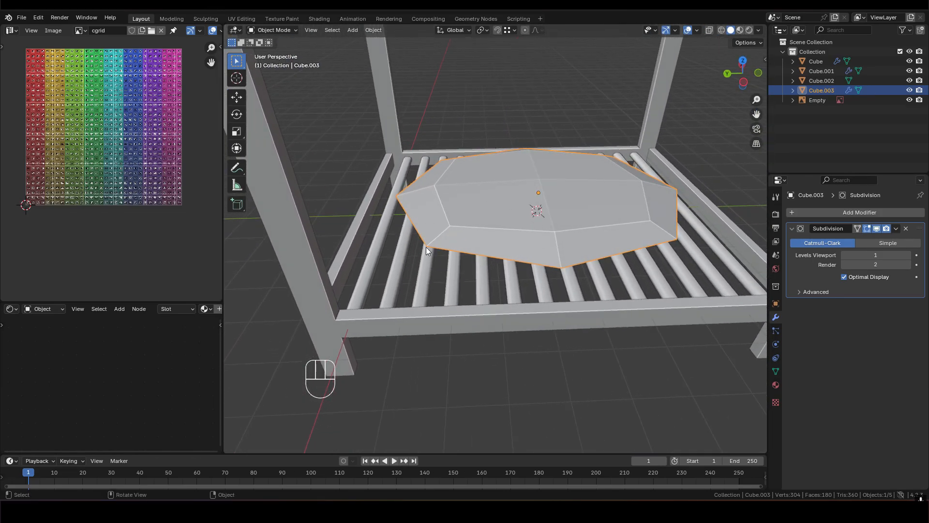
pyautogui.moveTo(553, 148); pyautogui.dragTo(574, 208, button='middle')
# - In edge mode, add two evenly spaced loop cuts across the mattress's length, without sliding them
pyautogui.press('Tab')
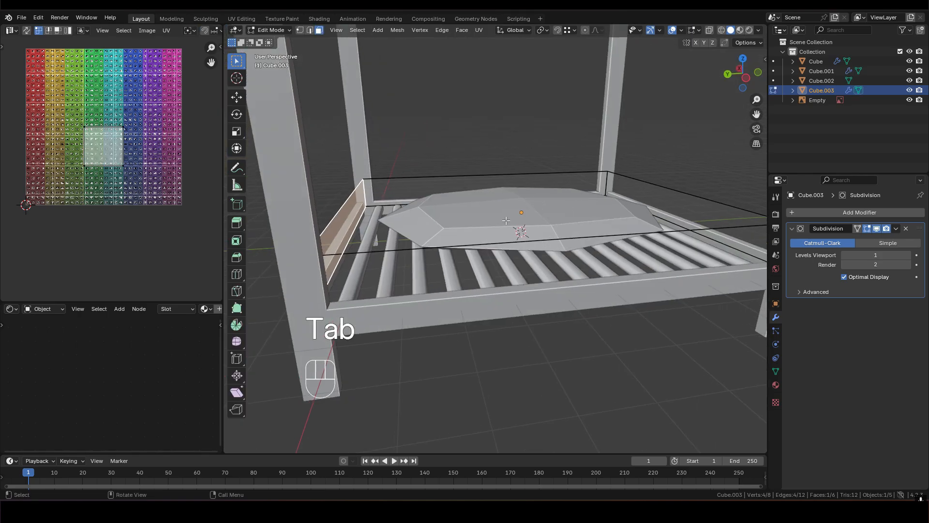
pyautogui.moveTo(505, 221); pyautogui.dragTo(488, 231, button='middle')
pyautogui.press('2')
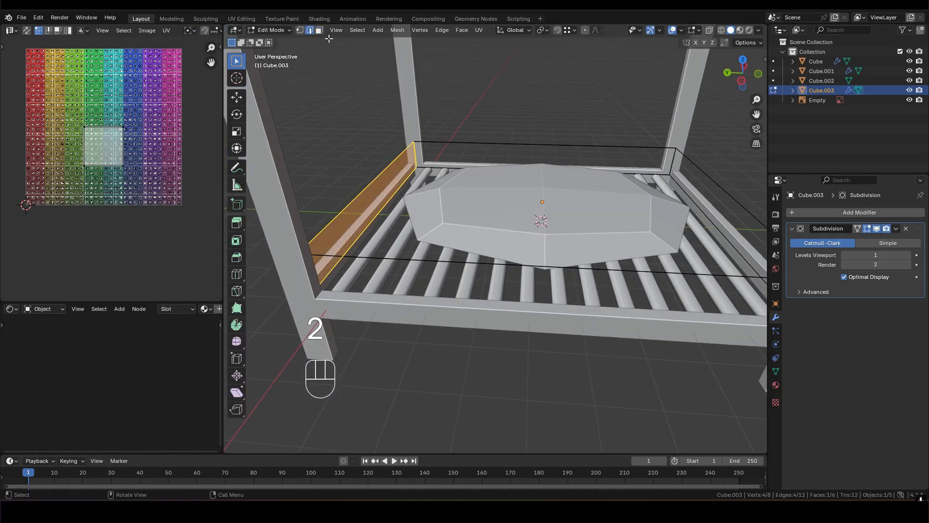
pyautogui.click(544, 92)
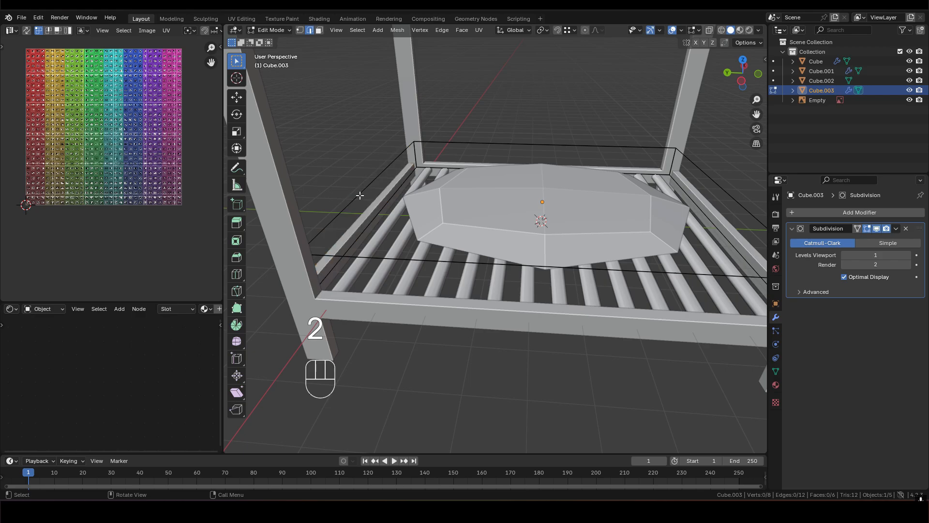
pyautogui.hotkey('ctrl', 'r')
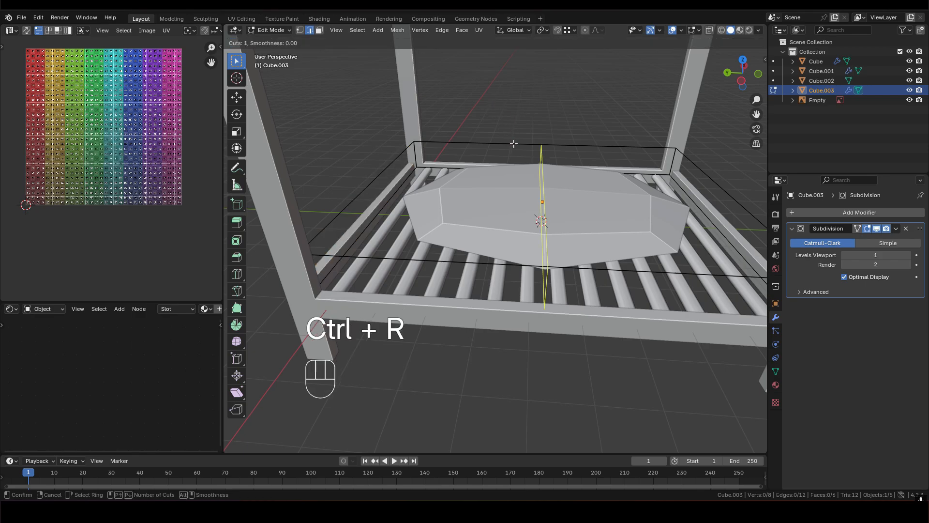
pyautogui.click(530, 151)
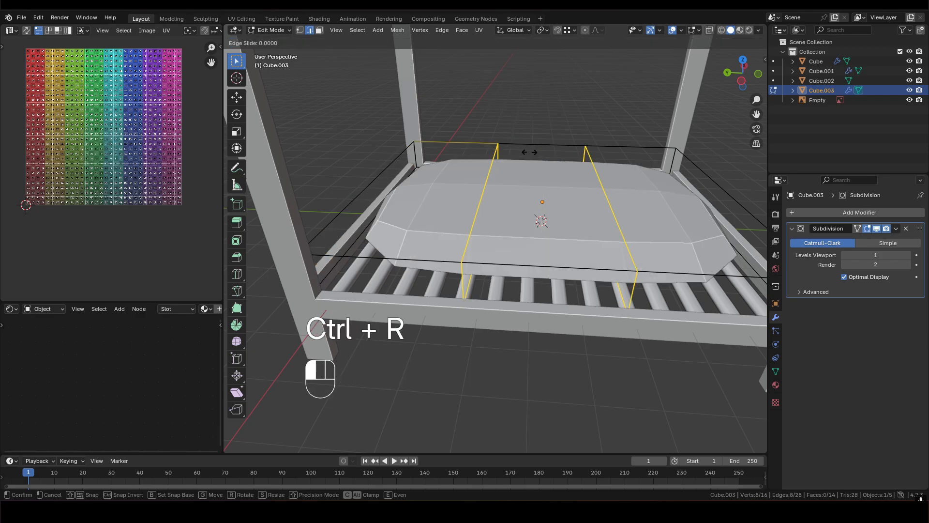
pyautogui.click(529, 152)
# - Scale the two new edge loops by 2.5 along Y, so they sit near the mattress's ends
pyautogui.moveTo(529, 152); pyautogui.dragTo(592, 339, button='middle')
pyautogui.press('s')
pyautogui.press('x')
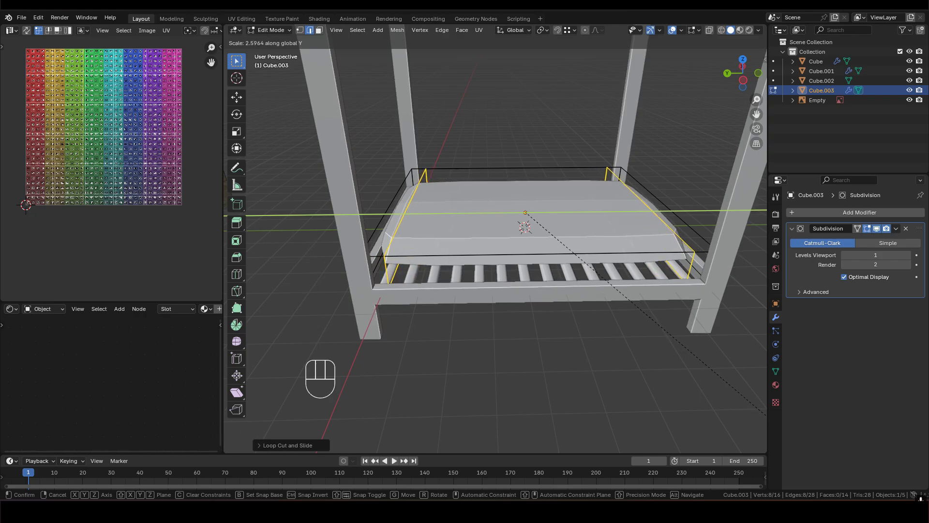
pyautogui.press('2')
pyautogui.press('KP_Decimal')
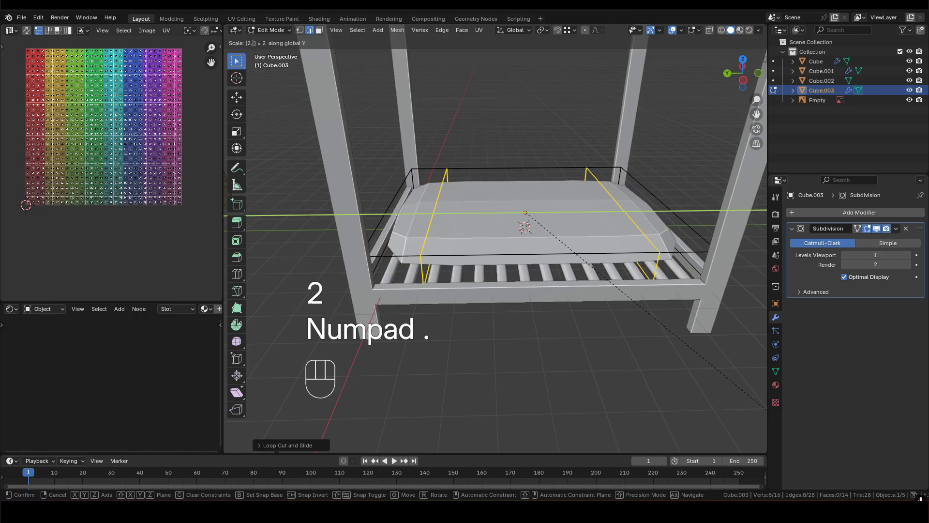
pyautogui.press('5')
pyautogui.click(426, 312)
pyautogui.moveTo(426, 312); pyautogui.dragTo(398, 237, button='middle')
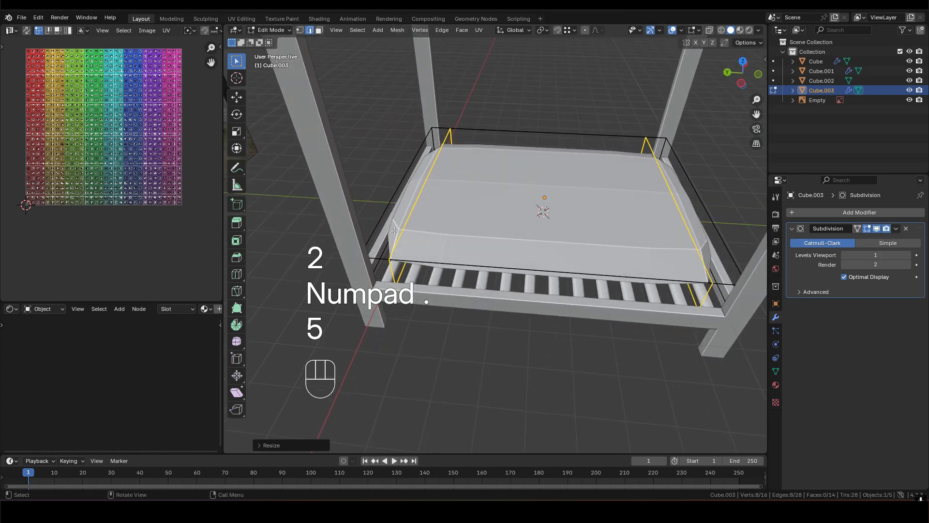
# - Add two loop cuts in the other direction across the mattress and scale them by 2.5 along X
pyautogui.hotkey('ctrl', 'r')
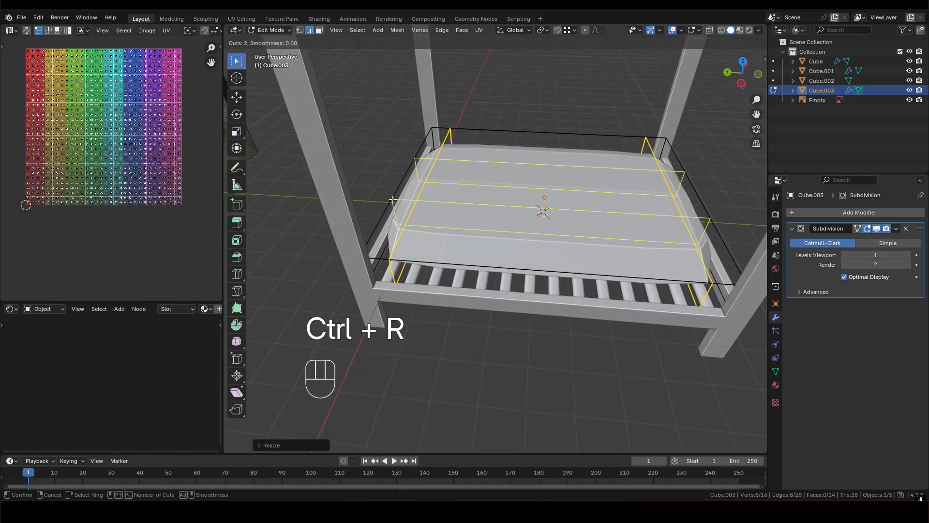
pyautogui.click(393, 199)
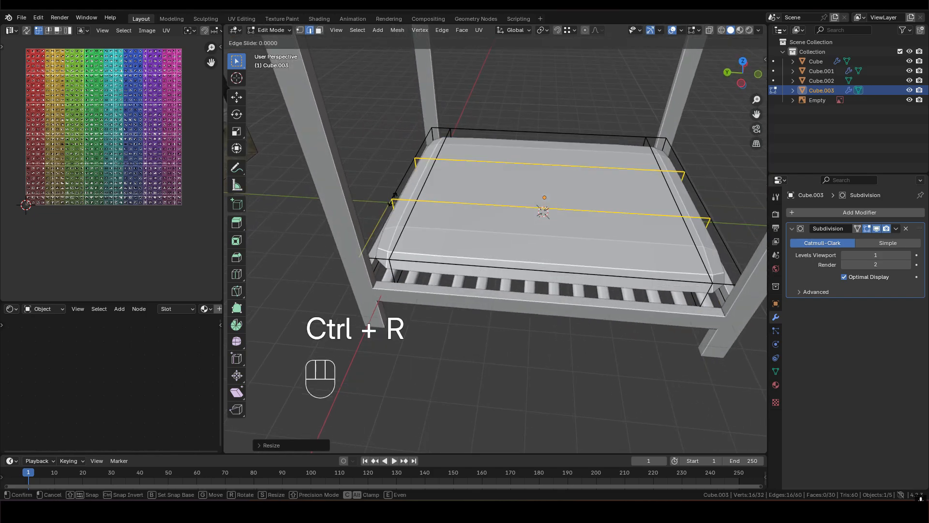
pyautogui.click(394, 196)
pyautogui.moveTo(560, 317)
pyautogui.keyDown('shift'); pyautogui.mouseDown(button='middle')
pyautogui.moveTo(571, 321)
pyautogui.moveTo(565, 331)
pyautogui.mouseUp(button='middle'); pyautogui.keyUp('shift')
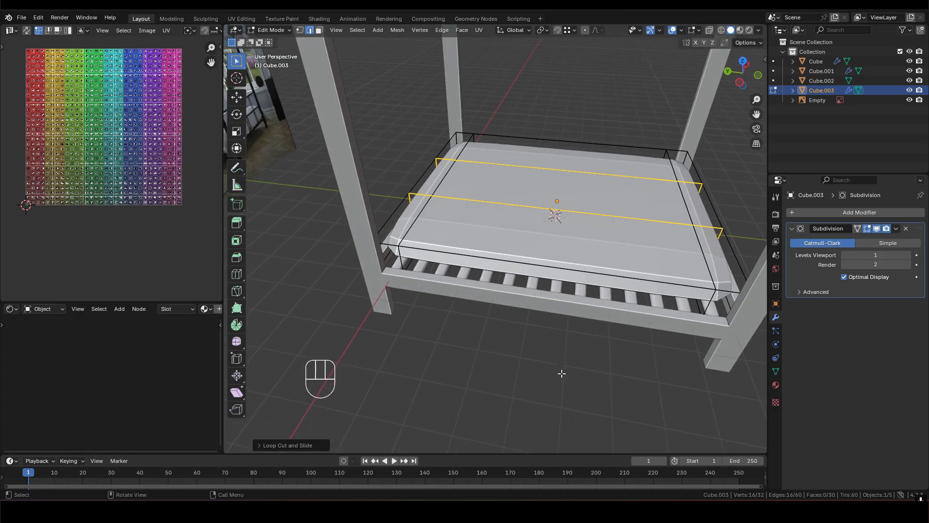
pyautogui.press('s')
pyautogui.press('x')
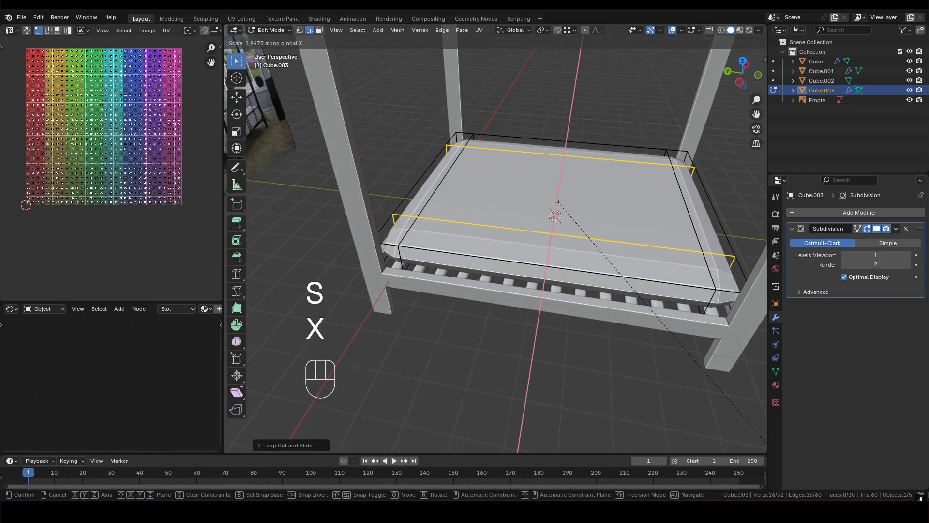
pyautogui.write('2.5')
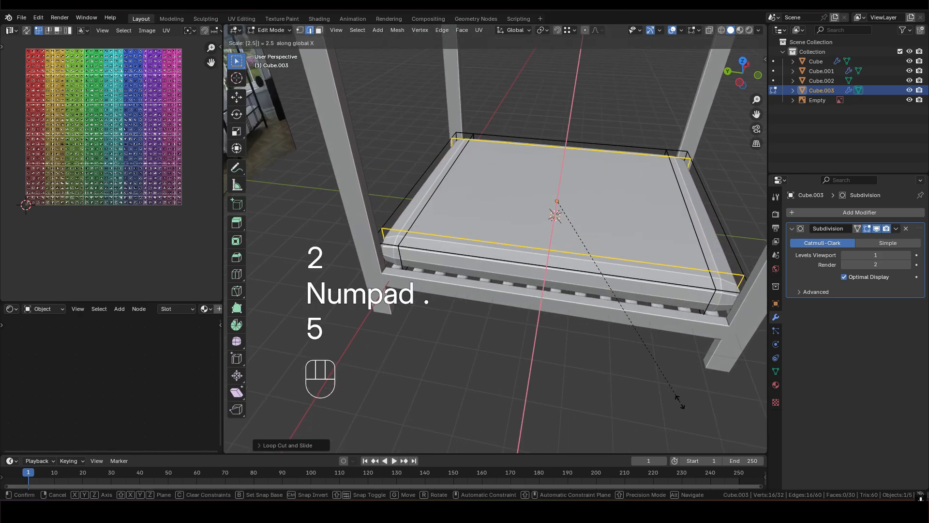
pyautogui.click(679, 400)
# - Add one centred horizontal loop cut around the mattress's sides and return to object mode
pyautogui.moveTo(609, 273); pyautogui.dragTo(514, 307, button='middle')
pyautogui.hotkey('ctrl', 'r')
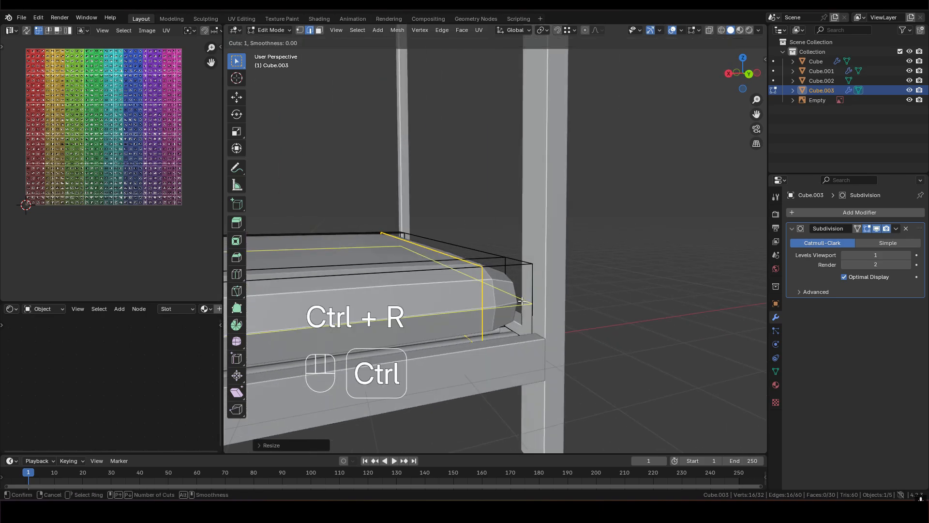
pyautogui.click(527, 300)
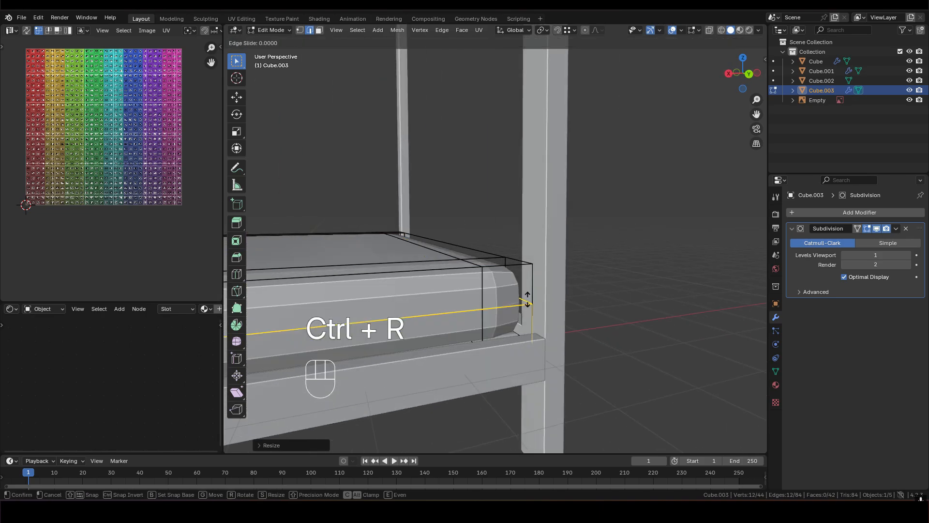
pyautogui.moveTo(541, 297); pyautogui.dragTo(397, 317, button='middle')
pyautogui.keyDown('shift'); pyautogui.moveTo(676, 310); pyautogui.dragTo(493, 296, button='middle'); pyautogui.keyUp('shift')
pyautogui.moveTo(494, 295); pyautogui.dragTo(582, 282, button='middle')
pyautogui.keyDown('shift'); pyautogui.moveTo(370, 280); pyautogui.dragTo(546, 231, button='middle'); pyautogui.keyUp('shift')
pyautogui.press('Tab')
pyautogui.scroll(-4, 605, 230)
pyautogui.moveTo(547, 231); pyautogui.dragTo(570, 249, button='middle')
# - Try the mattress's subdivision at viewport level 2, then set it back to level 1
pyautogui.click(907, 257)
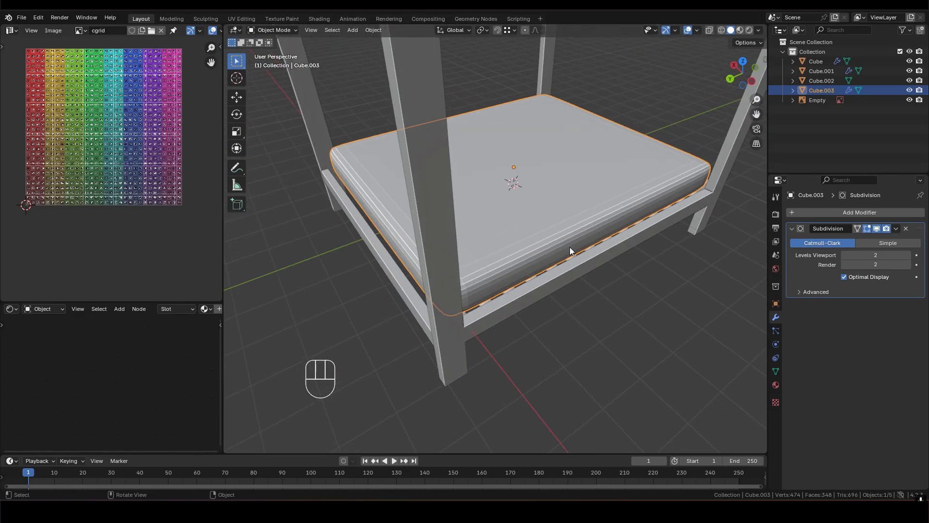
pyautogui.moveTo(519, 285); pyautogui.dragTo(549, 249, button='middle')
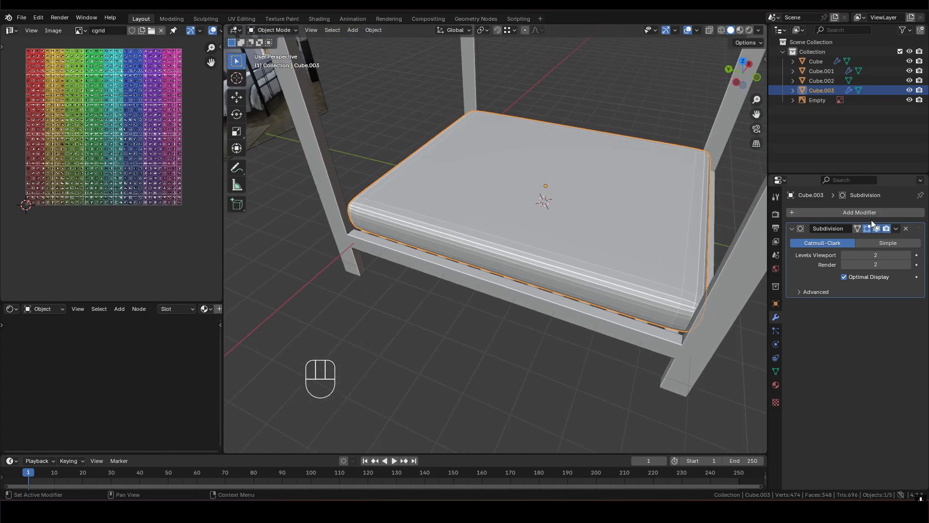
pyautogui.click(845, 255)
pyautogui.moveTo(480, 264); pyautogui.dragTo(546, 219, button='middle')
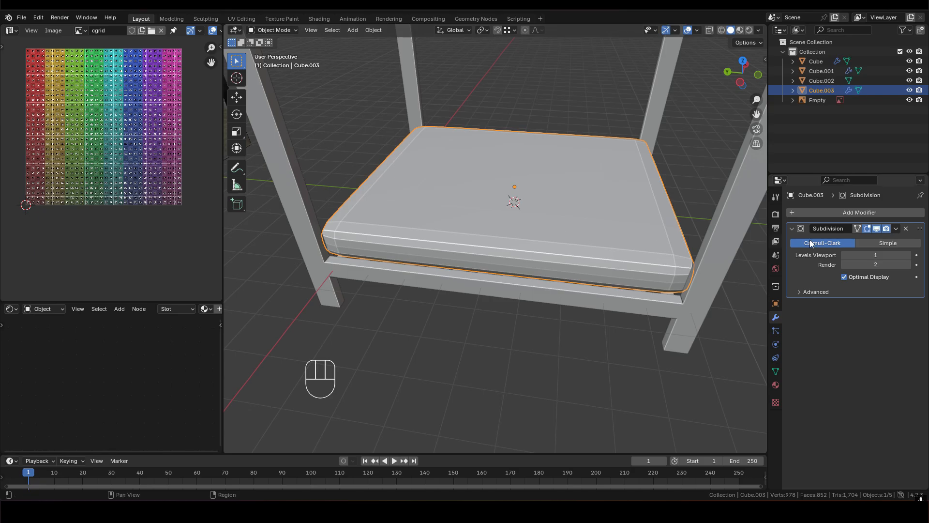
# - Apply the Subdivision modifier and select all faces of the mattress in edit mode
pyautogui.click(896, 229)
pyautogui.click(852, 238)
pyautogui.moveTo(600, 232); pyautogui.dragTo(545, 254, button='middle')
pyautogui.press('Tab')
pyautogui.press('3')
pyautogui.press('a')
# - Select the three inner edge loops in each direction across the mattress, dissolve them, and check the simplified mesh
pyautogui.scroll(2, 479, 247)
pyautogui.moveTo(477, 248); pyautogui.dragTo(527, 305, button='middle')
pyautogui.moveTo(542, 300); pyautogui.dragTo(473, 237, button='middle')
pyautogui.press('2')
pyautogui.click(473, 237)
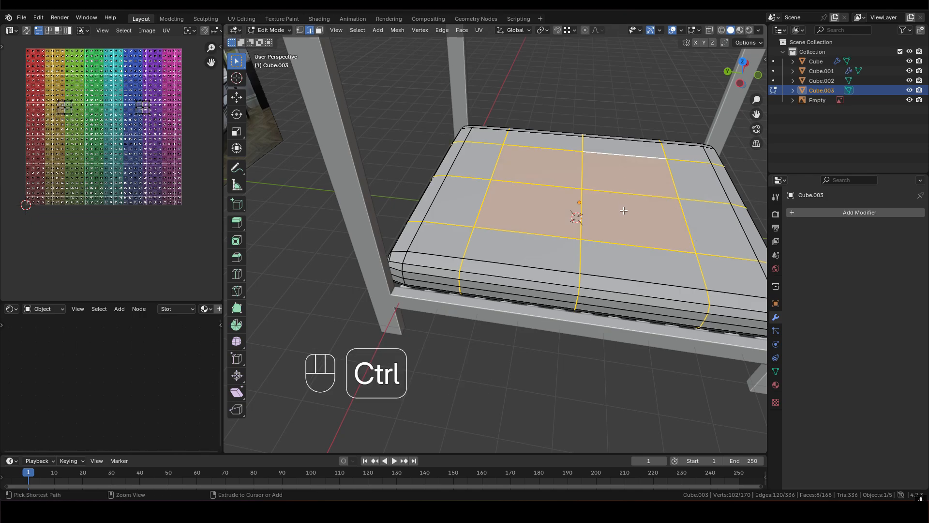
pyautogui.hotkey('ctrl', 'x')
pyautogui.moveTo(624, 210); pyautogui.dragTo(615, 251, button='middle')
pyautogui.press('Tab')
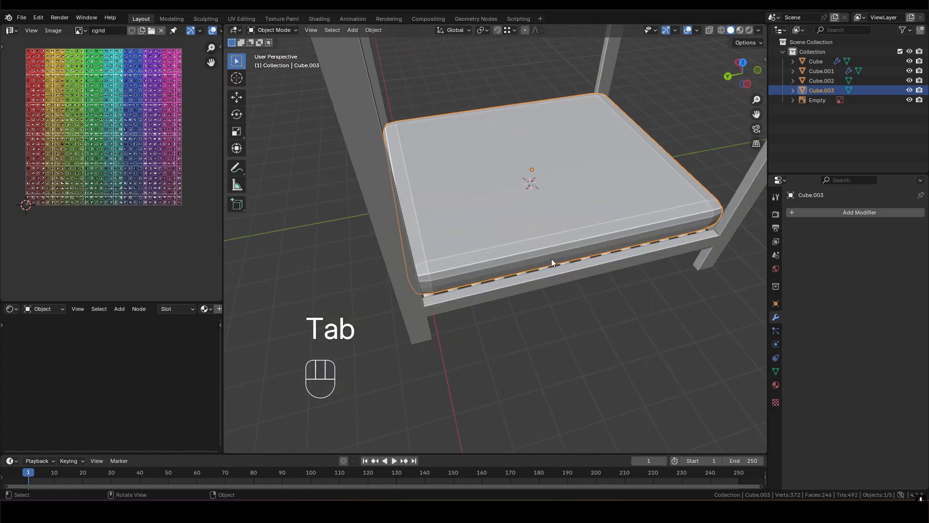
pyautogui.press('Tab')
pyautogui.press('3')
pyautogui.press('a')
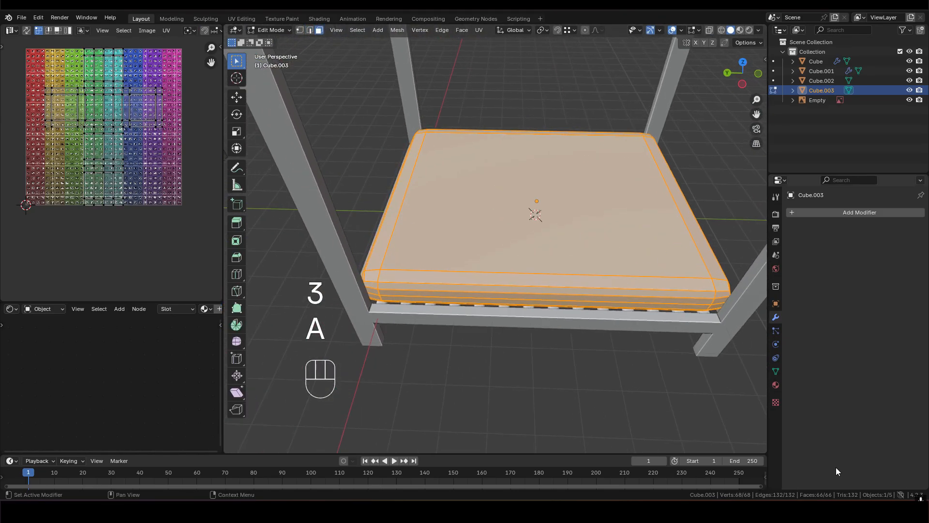
# - Select the vertical edges in the middle of all four rounded mattress corners and mark them as seams
pyautogui.keyDown('shift'); pyautogui.moveTo(519, 247); pyautogui.dragTo(458, 264, button='middle'); pyautogui.keyUp('shift')
pyautogui.press('2')
pyautogui.click(560, 266)
pyautogui.scroll(-2, 557, 241)
pyautogui.keyDown('shift'); pyautogui.moveTo(697, 230); pyautogui.dragTo(310, 229, button='middle'); pyautogui.keyUp('shift')
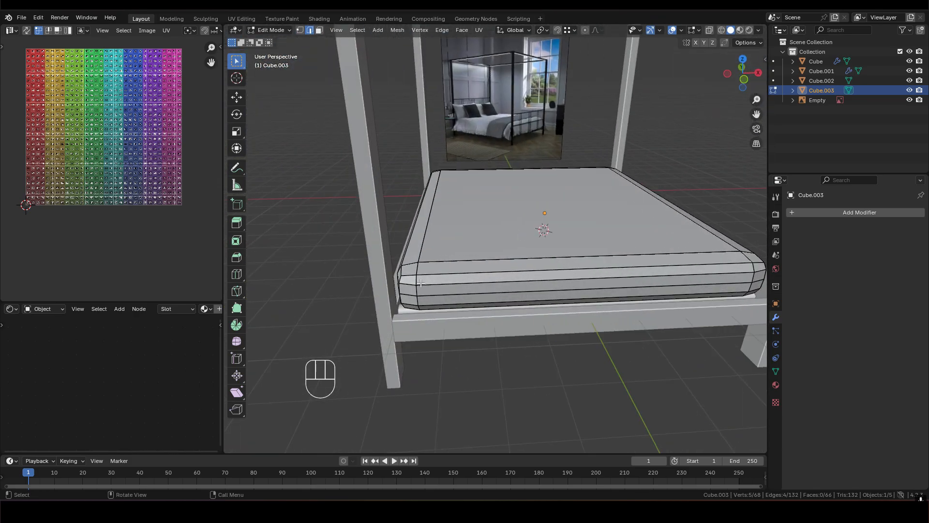
pyautogui.scroll(2, 455, 249)
pyautogui.keyDown('shift'); pyautogui.moveTo(455, 249); pyautogui.dragTo(507, 221, button='middle'); pyautogui.keyUp('shift')
pyautogui.keyDown('shift'); pyautogui.moveTo(625, 208); pyautogui.dragTo(319, 220, button='middle'); pyautogui.keyUp('shift')
pyautogui.keyDown('shift'); pyautogui.moveTo(692, 257); pyautogui.dragTo(400, 237, button='middle'); pyautogui.keyUp('shift')
pyautogui.keyDown('alt'); pyautogui.keyDown('shift'); pyautogui.click(544, 241); pyautogui.keyUp('shift'); pyautogui.keyUp('alt')
pyautogui.keyDown('shift'); pyautogui.moveTo(687, 237); pyautogui.dragTo(523, 236, button='middle'); pyautogui.keyUp('shift')
pyautogui.scroll(-3, 523, 236)
pyautogui.keyDown('shift'); pyautogui.moveTo(666, 255); pyautogui.dragTo(592, 211, button='middle'); pyautogui.keyUp('shift')
pyautogui.moveTo(704, 237); pyautogui.dragTo(486, 226, button='middle')
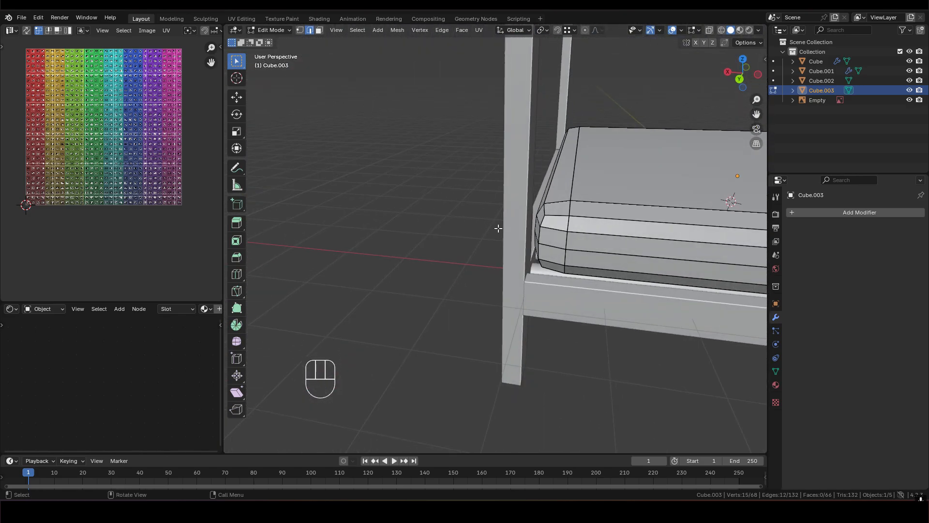
pyautogui.keyDown('shift'); pyautogui.moveTo(600, 223); pyautogui.dragTo(582, 247, button='middle'); pyautogui.keyUp('shift')
pyautogui.keyDown('shift'); pyautogui.moveTo(519, 234); pyautogui.dragTo(512, 179, button='middle'); pyautogui.keyUp('shift')
pyautogui.rightClick(562, 214)
pyautogui.click(526, 372)
# - Isolate the mattress in local view and reopen it in edit mode with its underside visible
pyautogui.press('Tab')
pyautogui.scroll(-2, 508, 180)
pyautogui.scroll(-2, 568, 182)
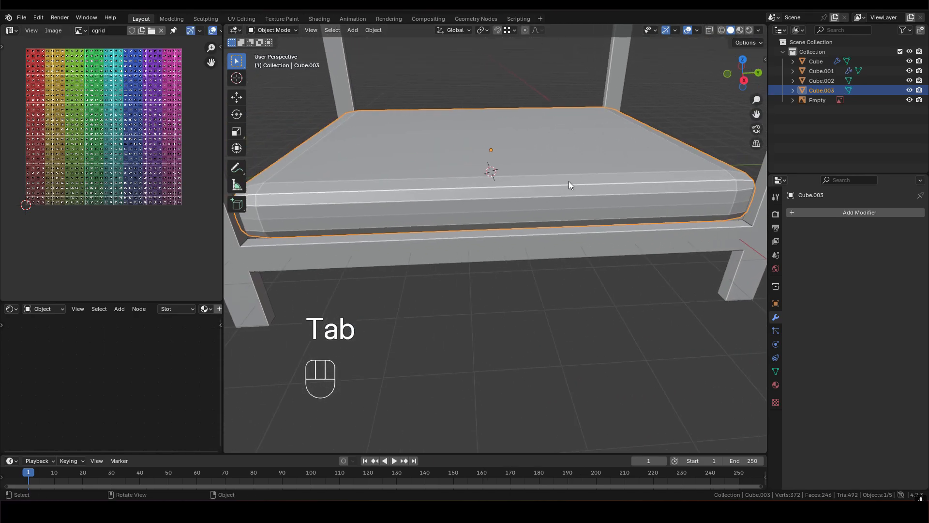
pyautogui.press('KP_Divide')
pyautogui.keyDown('shift'); pyautogui.moveTo(452, 313); pyautogui.dragTo(552, 245, button='middle'); pyautogui.keyUp('shift')
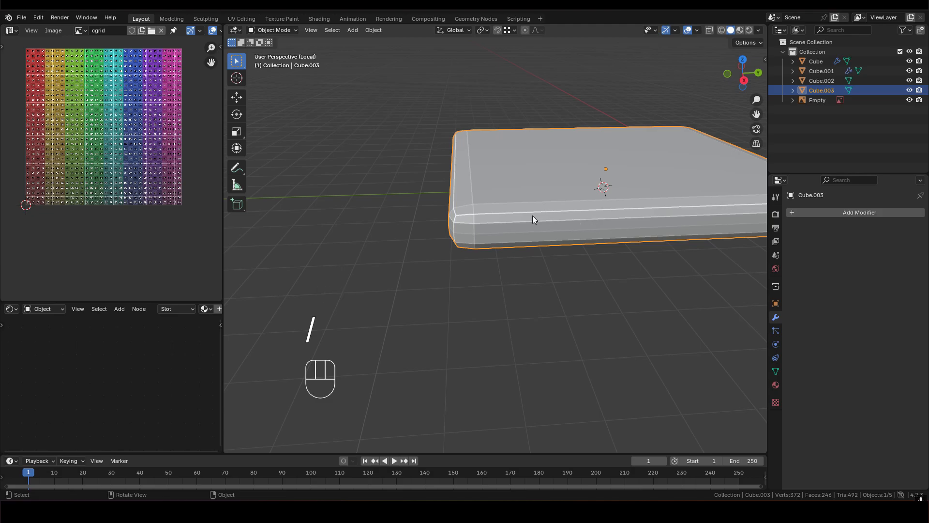
pyautogui.press('Tab')
pyautogui.scroll(2, 479, 222)
pyautogui.moveTo(479, 222); pyautogui.dragTo(532, 169, button='middle')
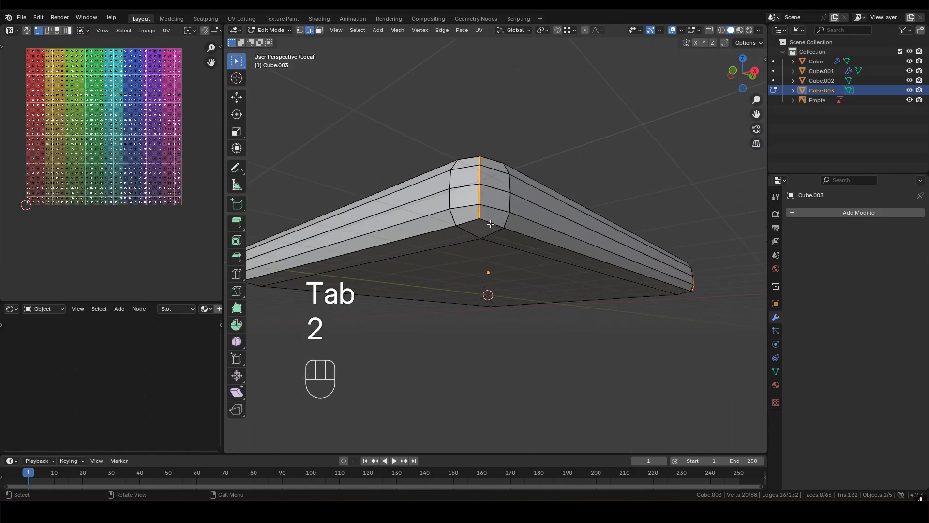
# - Select the edge loop around the lower rim of the mattress and mark it as a seam
pyautogui.scroll(-2, 511, 244)
pyautogui.moveTo(511, 244); pyautogui.dragTo(489, 218, button='middle')
pyautogui.keyDown('shift'); pyautogui.moveTo(489, 218); pyautogui.dragTo(348, 203, button='middle'); pyautogui.keyUp('shift')
pyautogui.keyDown('shift'); pyautogui.moveTo(368, 203); pyautogui.dragTo(481, 191, button='middle'); pyautogui.keyUp('shift')
pyautogui.scroll(1, 474, 186)
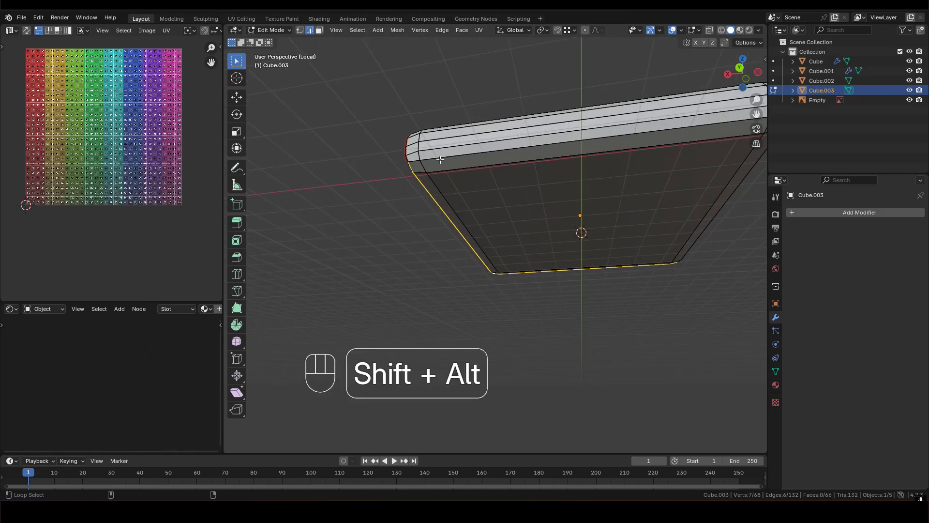
pyautogui.moveTo(612, 161); pyautogui.dragTo(560, 182, button='middle')
pyautogui.hotkey('ctrl', 'e')
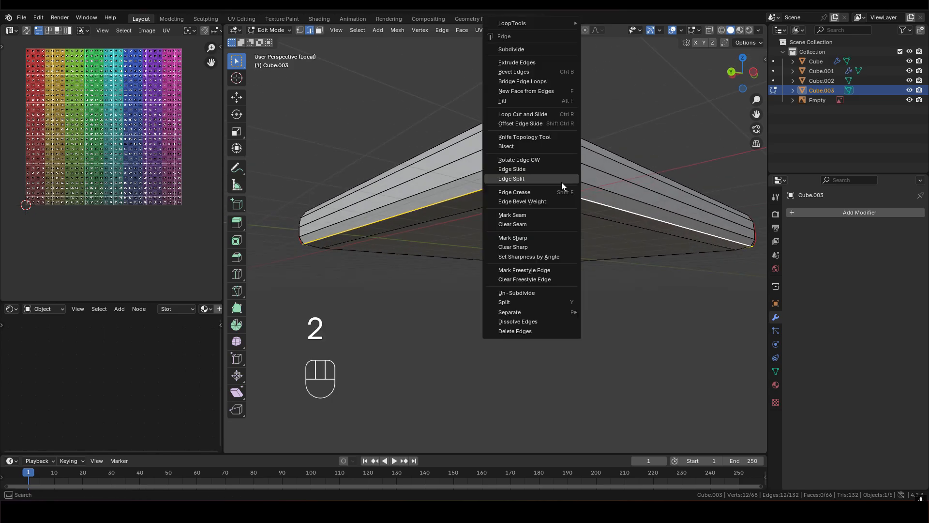
pyautogui.click(519, 214)
pyautogui.scroll(-1, 543, 206)
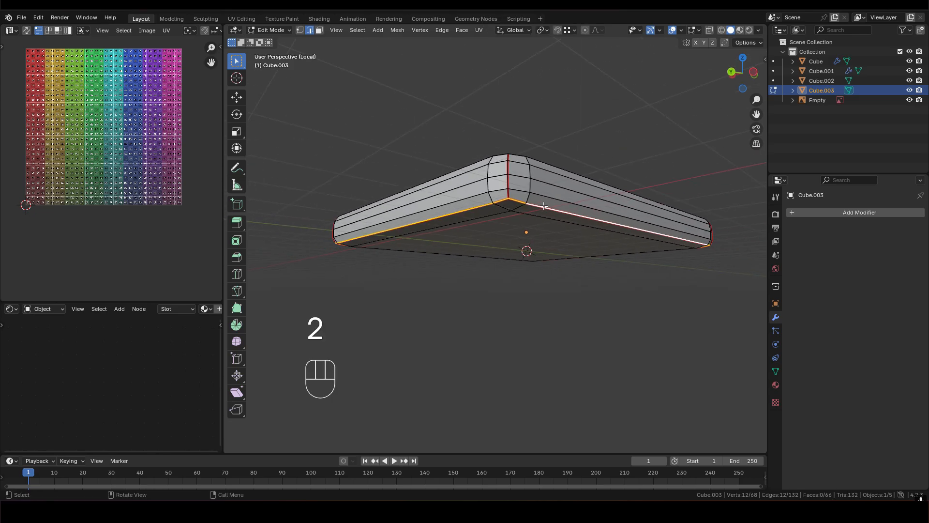
pyautogui.scroll(-2, 557, 198)
# - Select all mattress faces, reset their UVs, and unwrap them along the marked seams
pyautogui.moveTo(545, 216); pyautogui.dragTo(600, 283, button='middle')
pyautogui.keyDown('shift'); pyautogui.moveTo(429, 226); pyautogui.dragTo(538, 219, button='middle'); pyautogui.keyUp('shift')
pyautogui.moveTo(537, 219); pyautogui.dragTo(585, 201, button='middle')
pyautogui.press('a')
pyautogui.press('u')
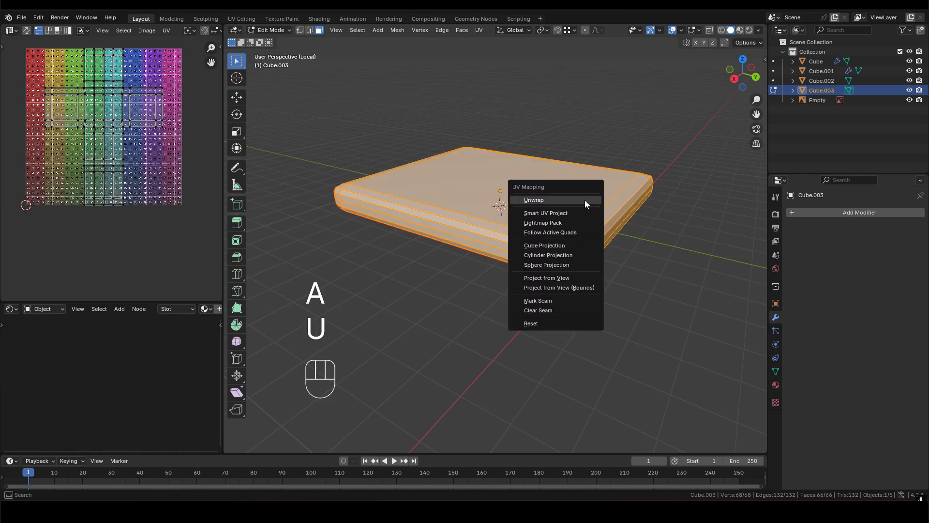
pyautogui.click(536, 323)
pyautogui.press('u')
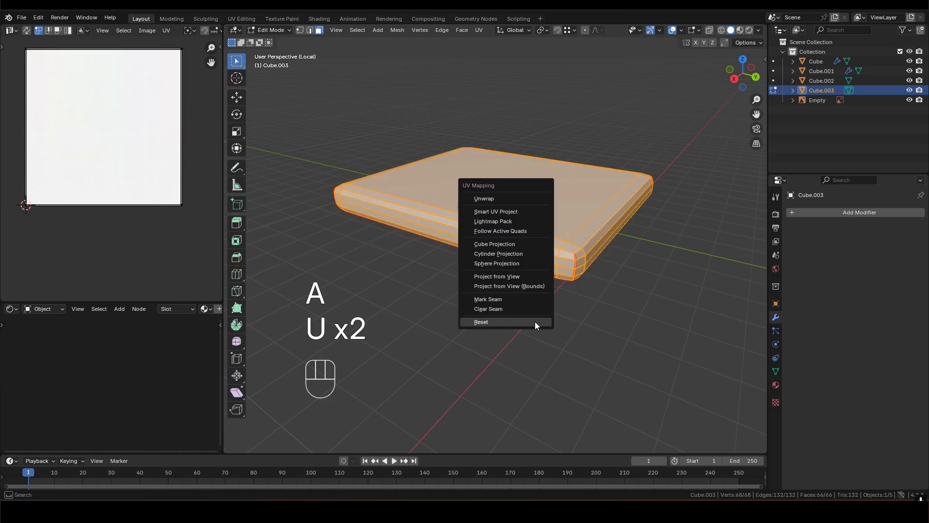
pyautogui.click(504, 199)
pyautogui.scroll(2, 520, 205)
pyautogui.keyDown('shift'); pyautogui.moveTo(520, 205); pyautogui.dragTo(538, 240, button='middle'); pyautogui.keyUp('shift')
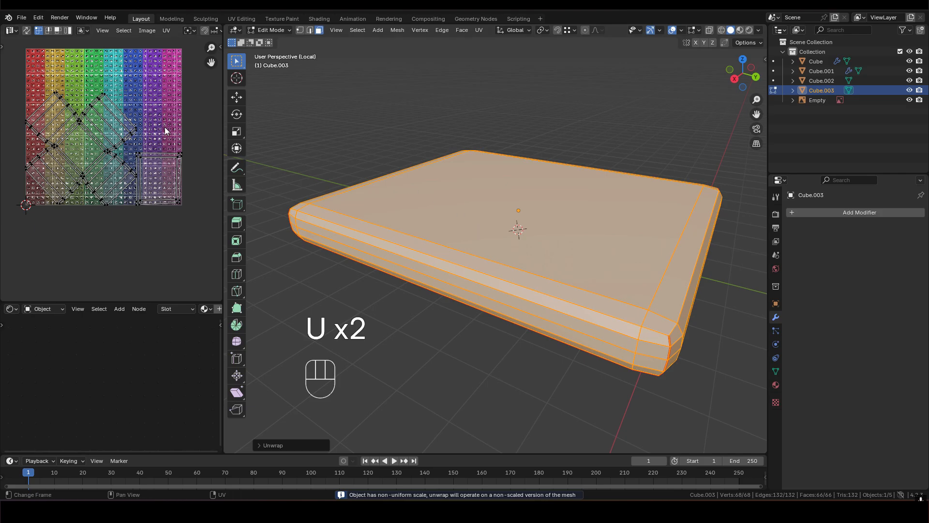
pyautogui.moveTo(481, 203); pyautogui.dragTo(675, 185, button='middle')
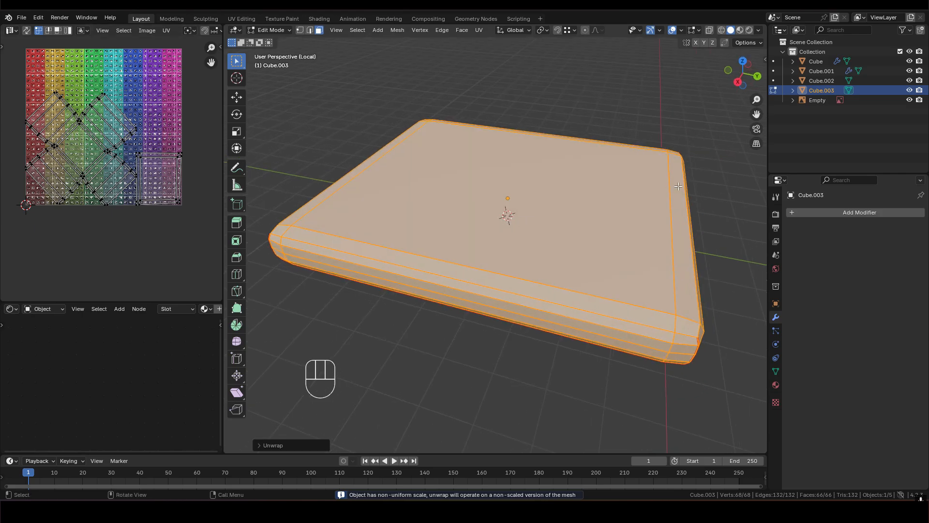
# - Assign the existing cgrid material to the mattress
pyautogui.click(776, 385)
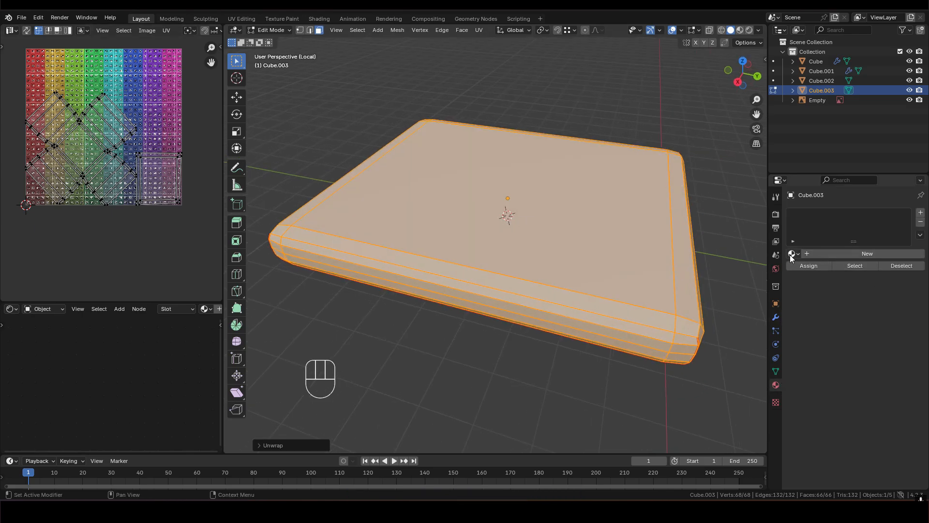
pyautogui.click(793, 254)
pyautogui.click(818, 269)
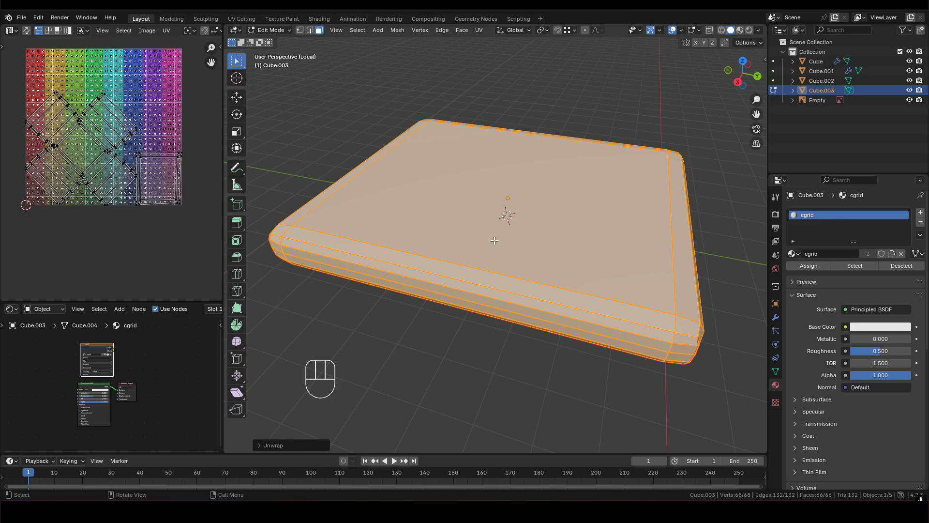
# - Set the solid shading color to Texture and examine the UV grid across the mattress top and sides
pyautogui.click(758, 31)
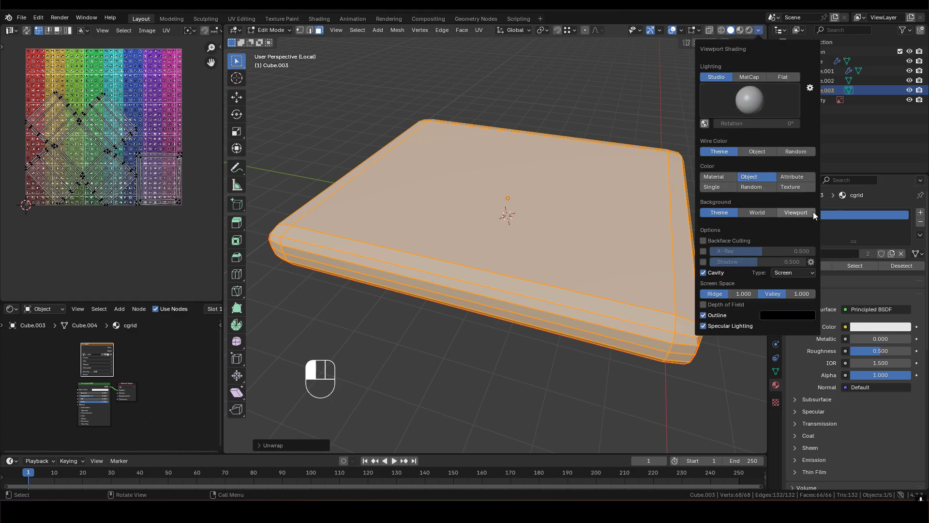
pyautogui.click(796, 191)
pyautogui.moveTo(508, 223)
pyautogui.mouseDown(button='middle')
pyautogui.moveTo(516, 271)
pyautogui.moveTo(368, 247)
pyautogui.moveTo(589, 177)
pyautogui.moveTo(550, 186)
pyautogui.moveTo(510, 280)
pyautogui.mouseUp(button='middle')
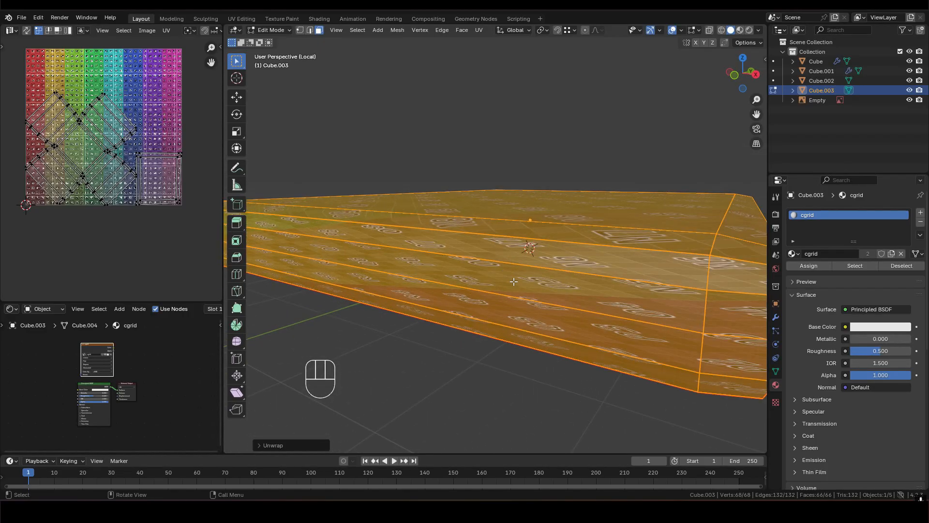
pyautogui.scroll(-4, 536, 281)
pyautogui.moveTo(538, 200); pyautogui.dragTo(487, 231, button='middle')
pyautogui.scroll(-2, 532, 223)
pyautogui.keyDown('shift'); pyautogui.moveTo(569, 213); pyautogui.dragTo(552, 197, button='middle'); pyautogui.keyUp('shift')
pyautogui.scroll(1, 527, 227)
# - In object mode, snap the 3D cursor to the selected mattress and apply all of its transforms
pyautogui.press('Tab')
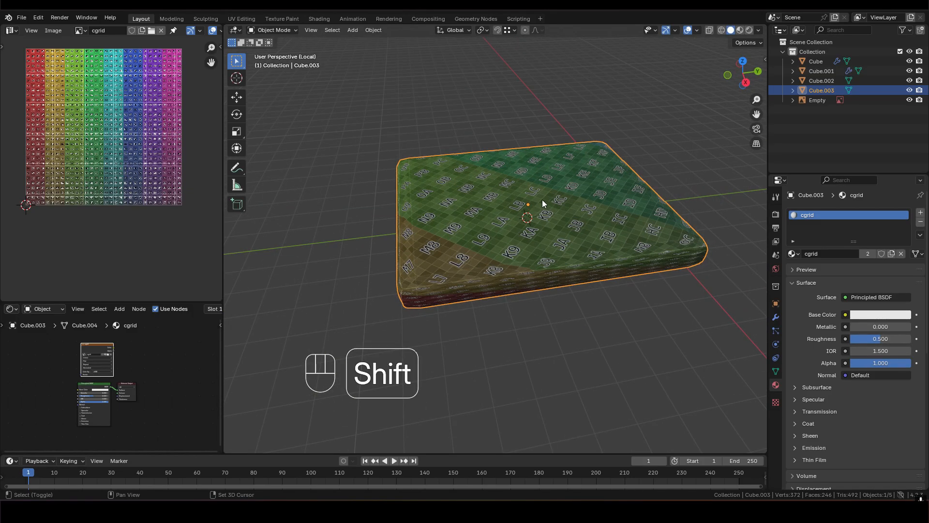
pyautogui.hotkey('shift', 'a')
pyautogui.press('Escape')
pyautogui.hotkey('shift', 's')
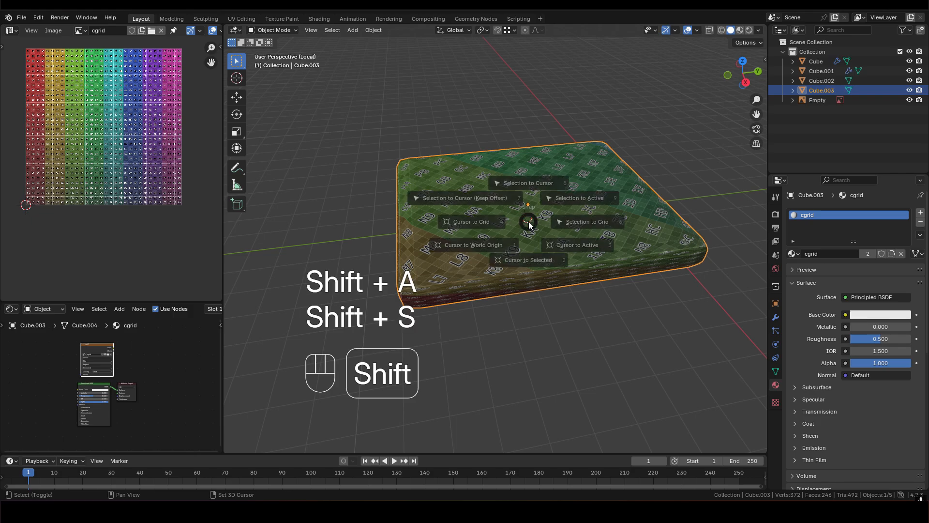
pyautogui.click(528, 267)
pyautogui.moveTo(541, 222); pyautogui.dragTo(573, 213, button='middle')
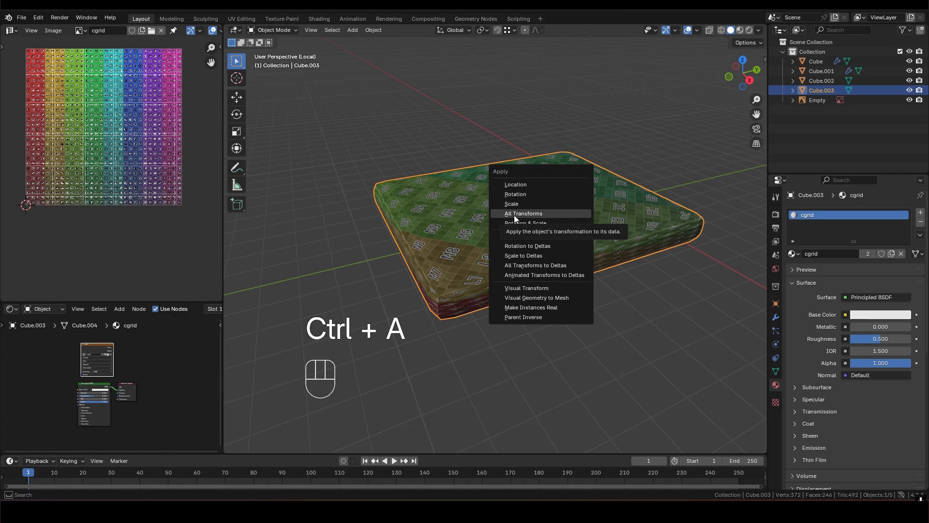
pyautogui.click(514, 215)
pyautogui.moveTo(514, 215); pyautogui.dragTo(556, 230, button='middle')
# - Set the mattress origin to the 3D cursor
pyautogui.rightClick(582, 210)
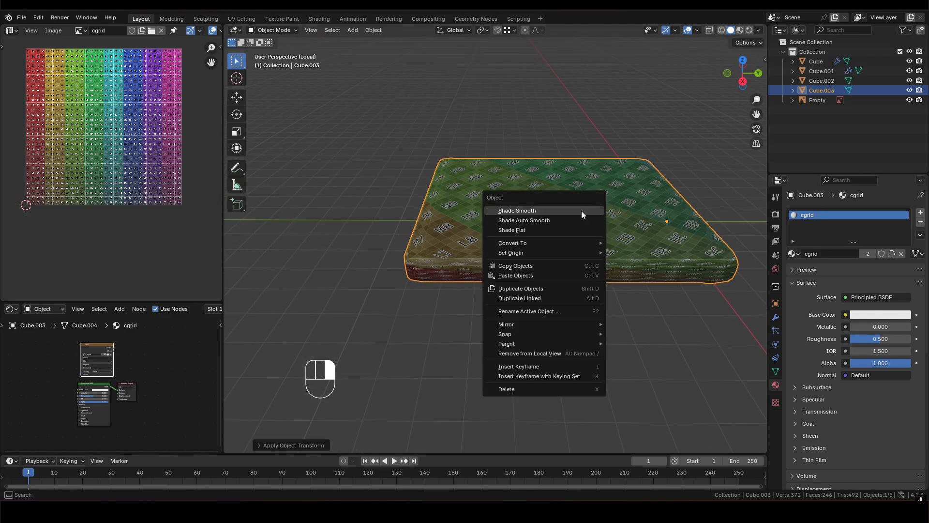
pyautogui.moveTo(560, 255)
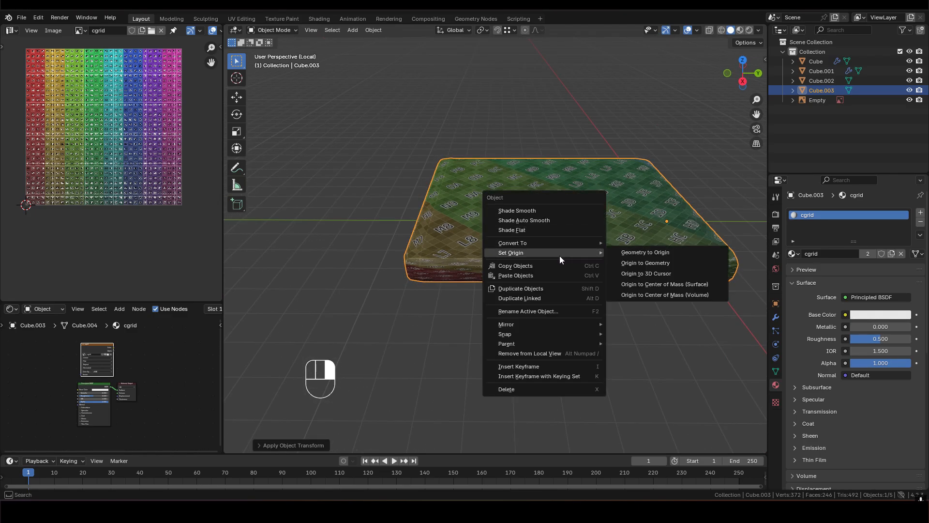
pyautogui.click(677, 274)
pyautogui.moveTo(681, 274); pyautogui.dragTo(581, 198, button='middle')
pyautogui.moveTo(503, 206); pyautogui.dragTo(567, 191, button='middle')
pyautogui.scroll(3, 446, 222)
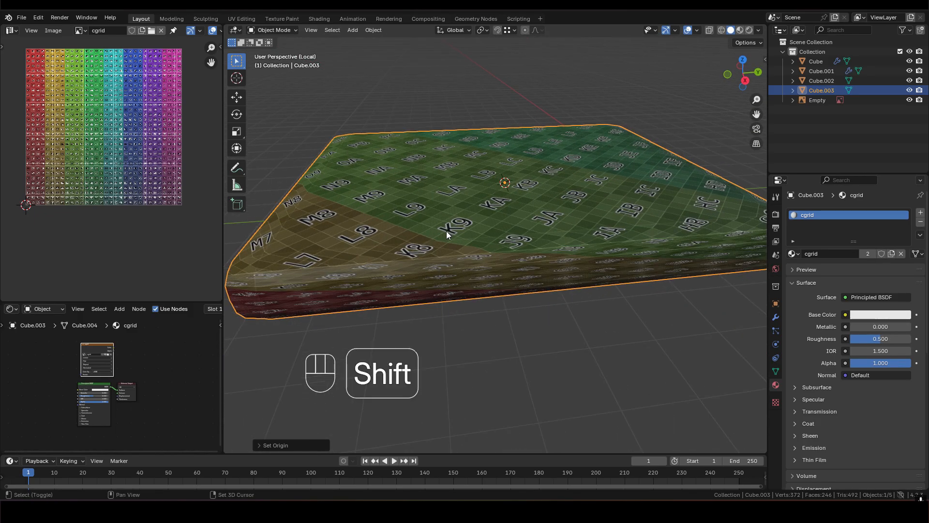
pyautogui.keyDown('shift'); pyautogui.moveTo(447, 231); pyautogui.dragTo(534, 246, button='middle'); pyautogui.keyUp('shift')
pyautogui.moveTo(534, 246); pyautogui.dragTo(550, 243, button='middle')
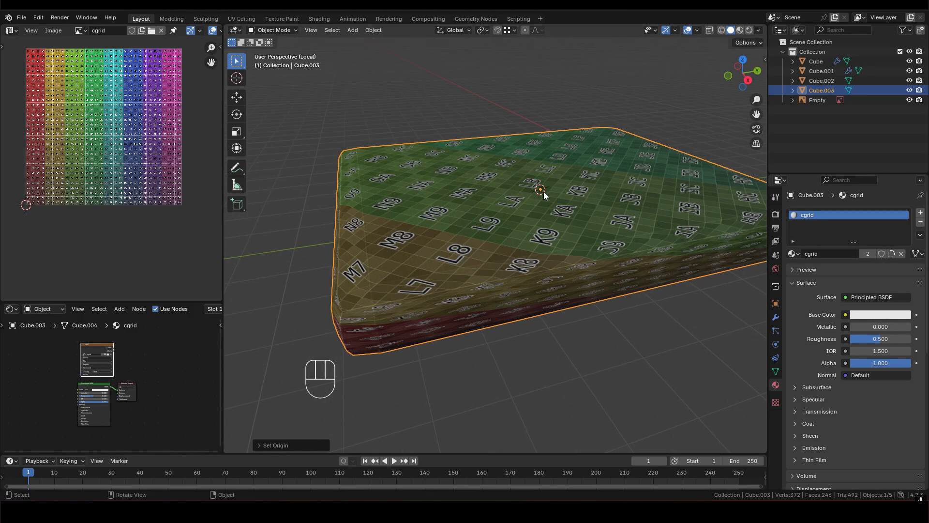
pyautogui.moveTo(526, 180); pyautogui.dragTo(519, 209, button='middle')
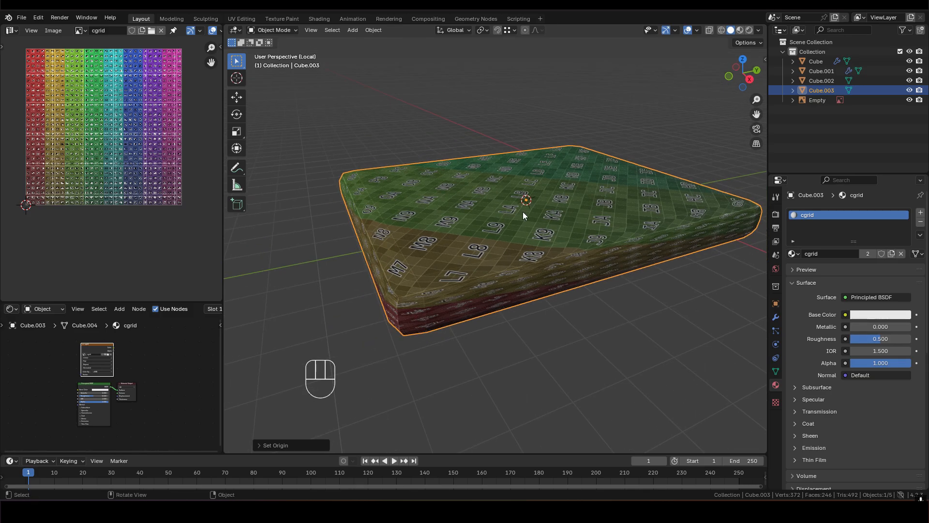
# - Reset the mattress UVs, unwrap them again with the applied scale, and return to object mode to check the grid
pyautogui.press('Tab')
pyautogui.press('u')
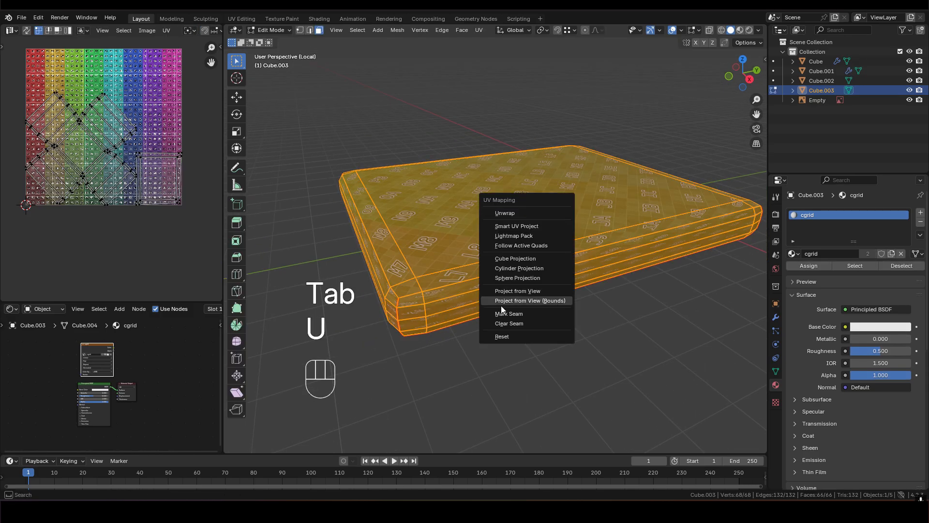
pyautogui.click(504, 336)
pyautogui.press('u')
pyautogui.click(468, 203)
pyautogui.keyDown('shift'); pyautogui.moveTo(487, 263); pyautogui.dragTo(517, 227, button='middle'); pyautogui.keyUp('shift')
pyautogui.scroll(1, 517, 227)
pyautogui.scroll(3, 517, 199)
pyautogui.moveTo(545, 193); pyautogui.dragTo(643, 204, button='middle')
pyautogui.press('Tab')
pyautogui.scroll(-4, 509, 212)
pyautogui.scroll(3, 504, 230)
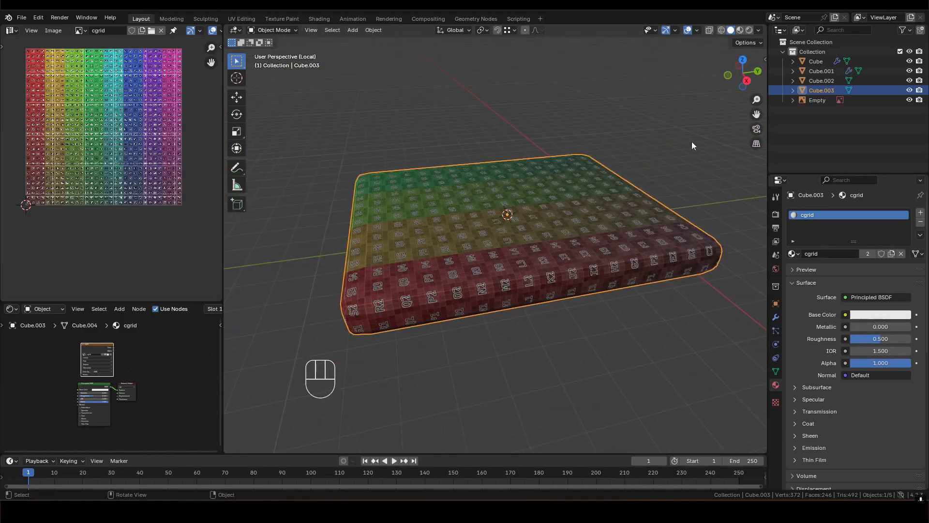
# - Set the solid shading color to Material and leave local view to show the whole bed
pyautogui.click(759, 31)
pyautogui.click(725, 176)
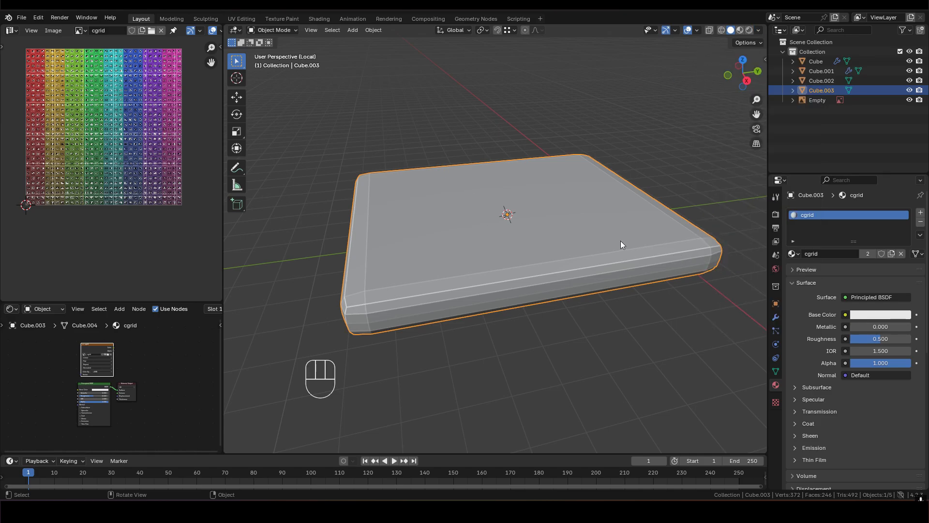
pyautogui.press('/')
pyautogui.moveTo(518, 207); pyautogui.dragTo(467, 191, button='middle')
pyautogui.keyDown('shift'); pyautogui.moveTo(466, 192); pyautogui.dragTo(561, 170, button='middle'); pyautogui.keyUp('shift')
pyautogui.moveTo(561, 169); pyautogui.dragTo(497, 235, button='middle')
# - Select the top face of the end rail in edit mode and snap the 3D cursor to it
pyautogui.click(497, 235)
pyautogui.scroll(2, 478, 219)
pyautogui.keyDown('shift'); pyautogui.moveTo(450, 188); pyautogui.dragTo(480, 231, button='middle'); pyautogui.keyUp('shift')
pyautogui.keyDown('shift'); pyautogui.moveTo(558, 279); pyautogui.dragTo(524, 265, button='middle'); pyautogui.keyUp('shift')
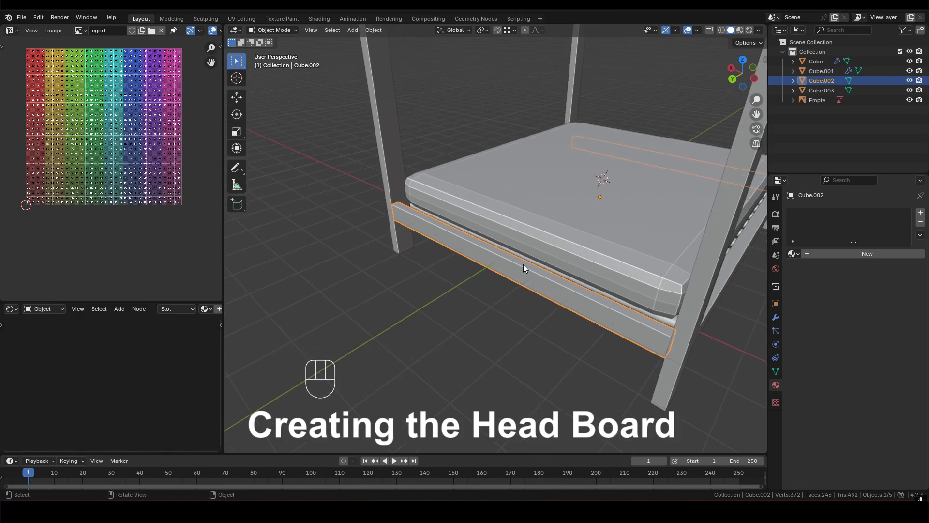
pyautogui.press('Tab')
pyautogui.scroll(2, 505, 237)
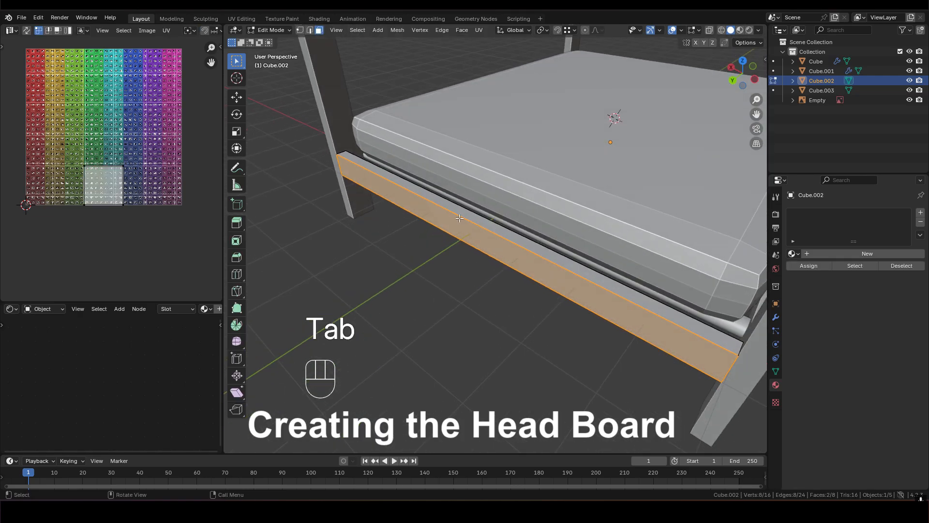
pyautogui.press('3')
pyautogui.click(496, 227)
pyautogui.moveTo(495, 227); pyautogui.dragTo(512, 230, button='middle')
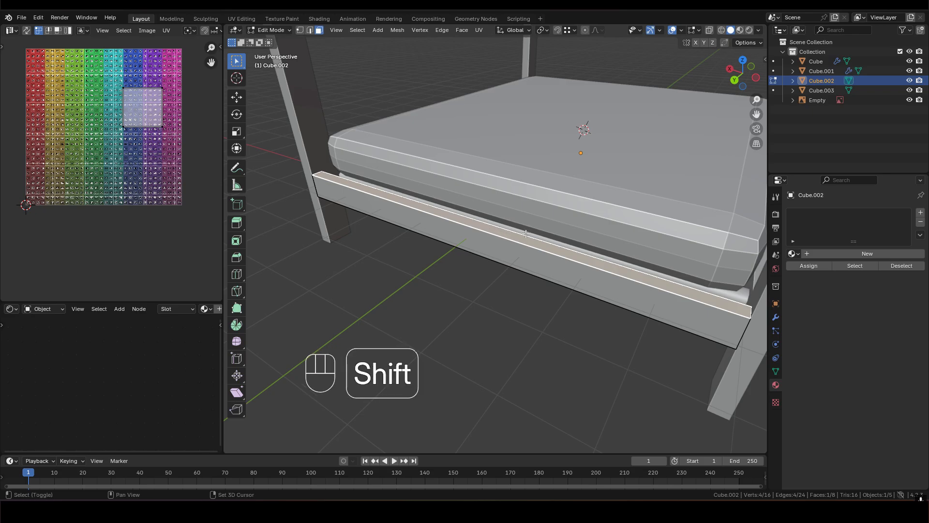
pyautogui.hotkey('shift', 's')
pyautogui.click(525, 287)
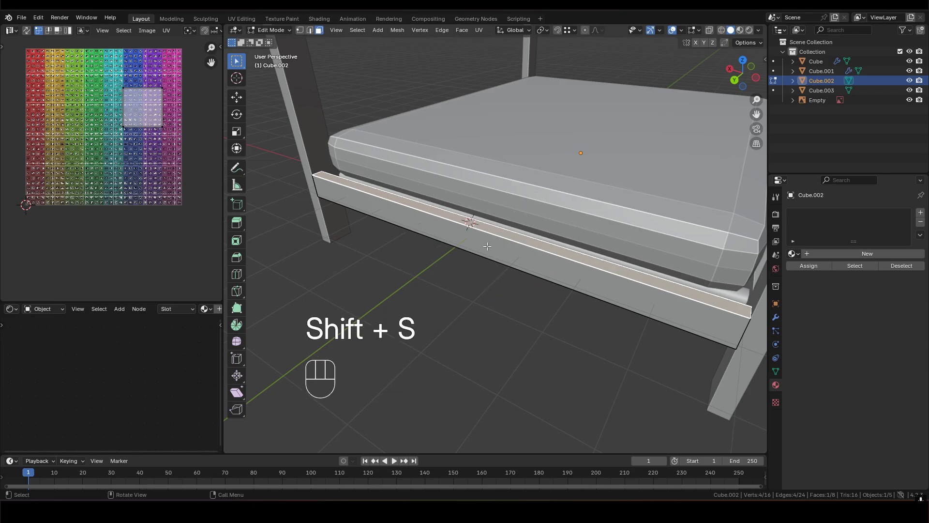
pyautogui.scroll(-5, 490, 252)
pyautogui.moveTo(487, 284); pyautogui.dragTo(466, 280, button='middle')
pyautogui.keyDown('shift'); pyautogui.moveTo(466, 279); pyautogui.dragTo(425, 263, button='middle'); pyautogui.keyUp('shift')
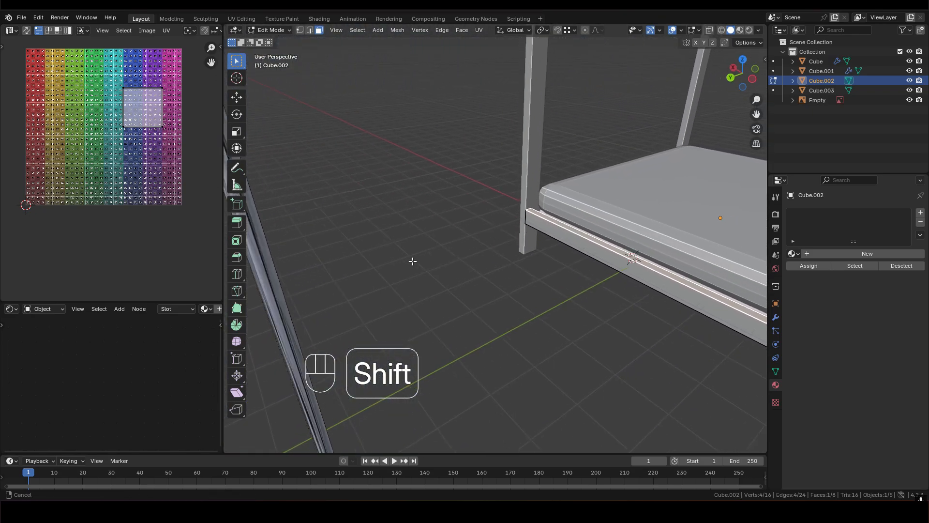
# - Return to object mode, deselect the rail, and add a mesh cube at the 3D cursor on the end rail
pyautogui.press('Tab')
pyautogui.keyDown('shift'); pyautogui.moveTo(626, 292); pyautogui.dragTo(545, 196, button='middle'); pyautogui.keyUp('shift')
pyautogui.click(588, 287)
pyautogui.keyDown('shift'); pyautogui.moveTo(476, 202); pyautogui.dragTo(508, 235, button='middle'); pyautogui.keyUp('shift')
pyautogui.hotkey('shift', 'a')
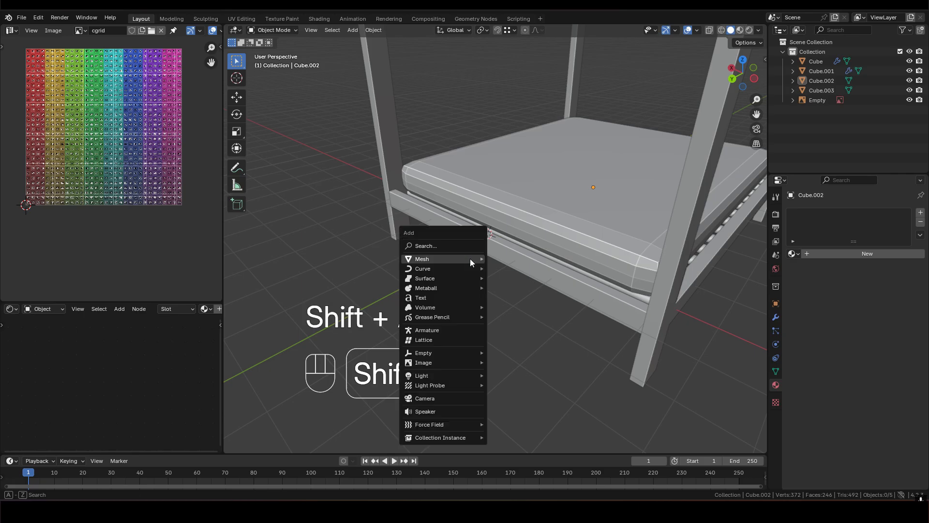
pyautogui.moveTo(469, 258)
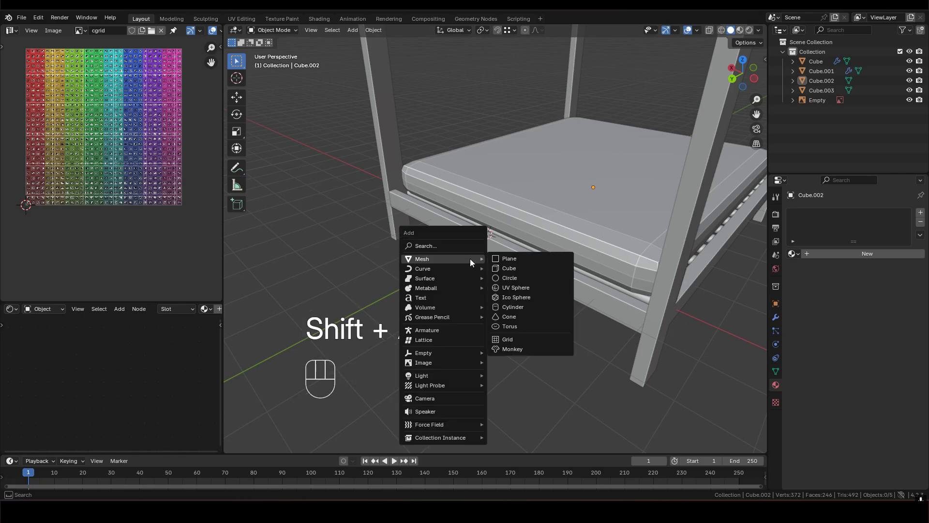
pyautogui.click(521, 266)
pyautogui.moveTo(521, 266); pyautogui.dragTo(558, 245, button='middle')
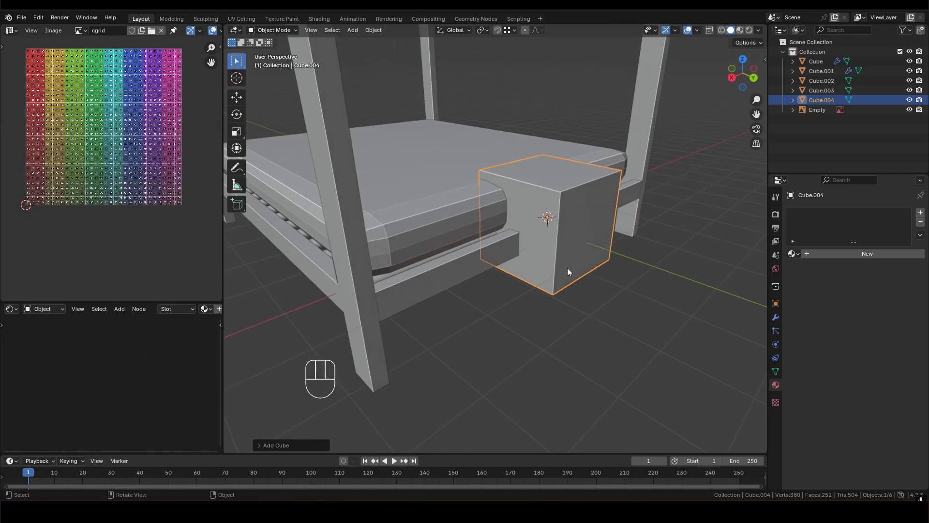
# - Raise the new cube along Z until its underside sits roughly level with the top of the end rail
pyautogui.press('g')
pyautogui.press('z')
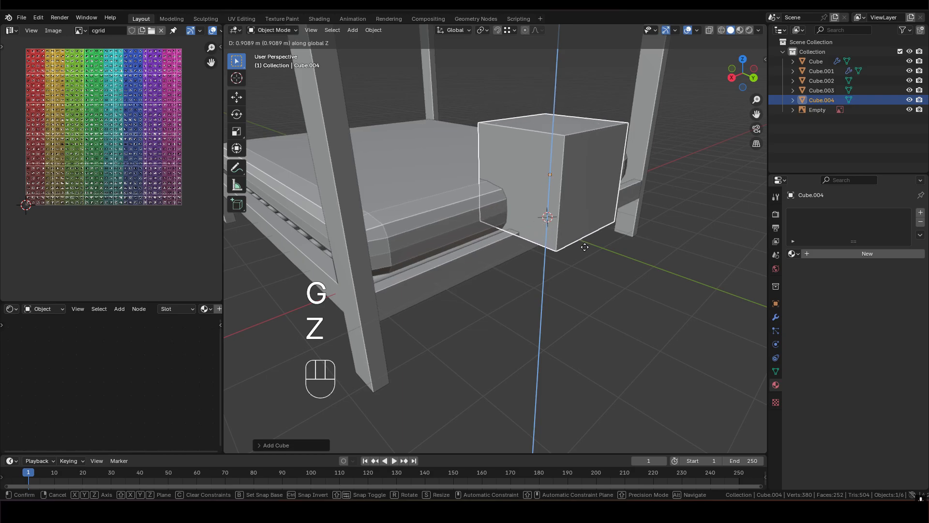
pyautogui.click(586, 240)
pyautogui.moveTo(545, 216); pyautogui.dragTo(569, 236, button='middle')
pyautogui.keyDown('shift'); pyautogui.moveTo(569, 237); pyautogui.dragTo(568, 240, button='middle'); pyautogui.keyUp('shift')
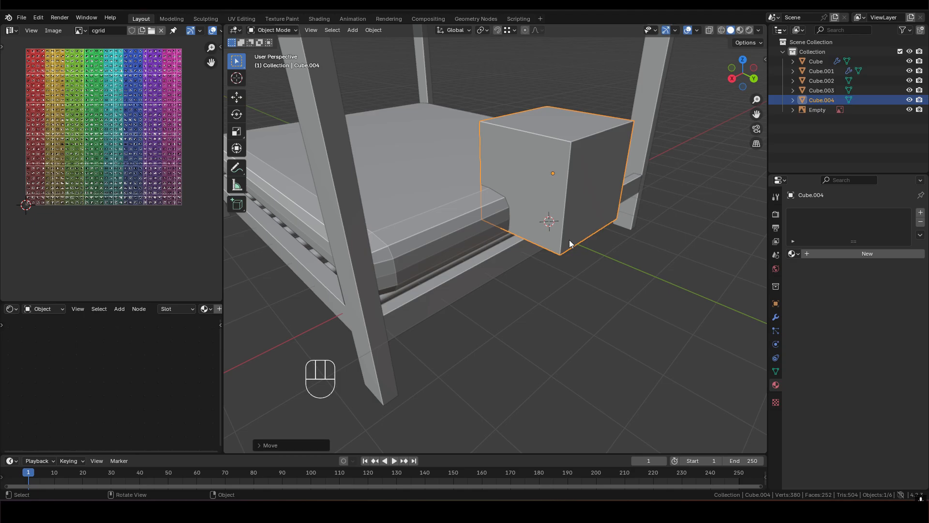
pyautogui.moveTo(563, 233); pyautogui.dragTo(505, 216, button='middle')
pyautogui.scroll(4, 581, 242)
pyautogui.scroll(-6, 505, 215)
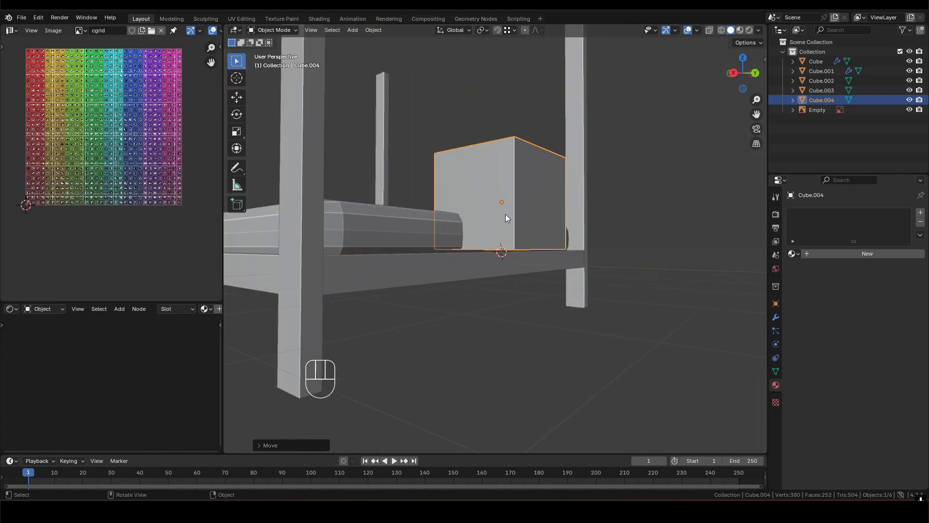
pyautogui.scroll(3, 502, 232)
# - Select the cube's bottom face and move it along Z, snapping it to the top of the end rail
pyautogui.press('Tab')
pyautogui.moveTo(506, 238); pyautogui.dragTo(562, 246, button='middle')
pyautogui.press('3')
pyautogui.click(533, 251)
pyautogui.click(576, 252)
pyautogui.moveTo(533, 218); pyautogui.dragTo(450, 269, button='middle')
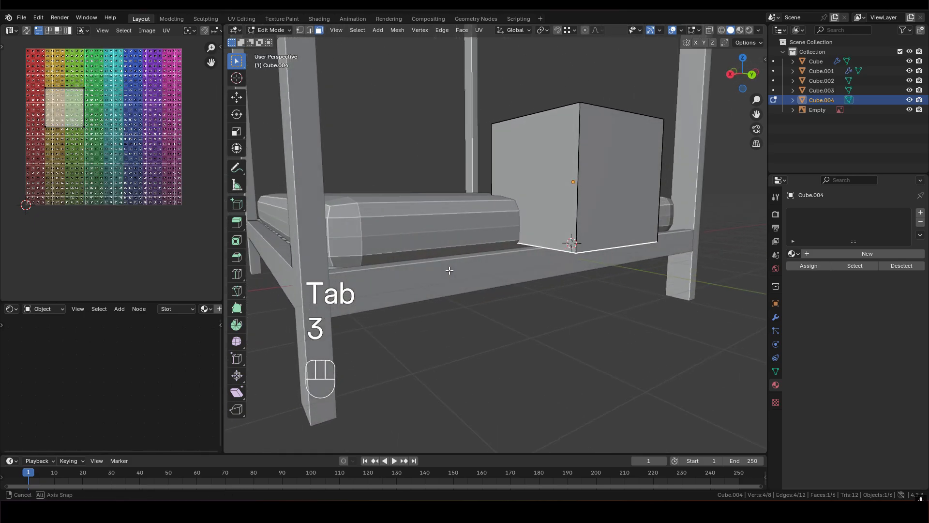
pyautogui.press('g')
pyautogui.press('z')
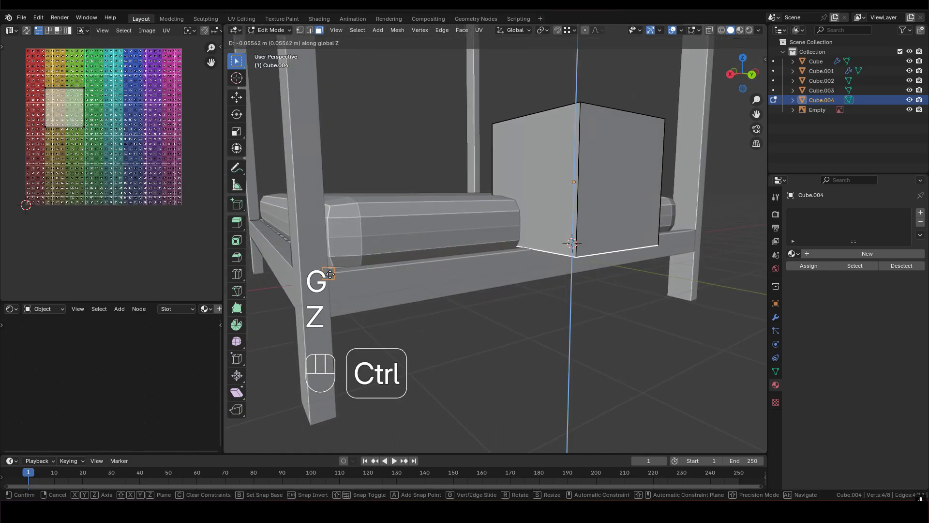
pyautogui.keyDown('ctrl'); pyautogui.click(331, 274); pyautogui.keyUp('ctrl')
pyautogui.moveTo(444, 266); pyautogui.dragTo(397, 297, button='middle')
pyautogui.keyDown('shift'); pyautogui.moveTo(506, 264); pyautogui.dragTo(380, 225, button='middle'); pyautogui.keyUp('shift')
pyautogui.moveTo(382, 230); pyautogui.dragTo(510, 172, button='middle')
# - Select the whole cube mesh and set the transform pivot point to Active Element
pyautogui.press('a')
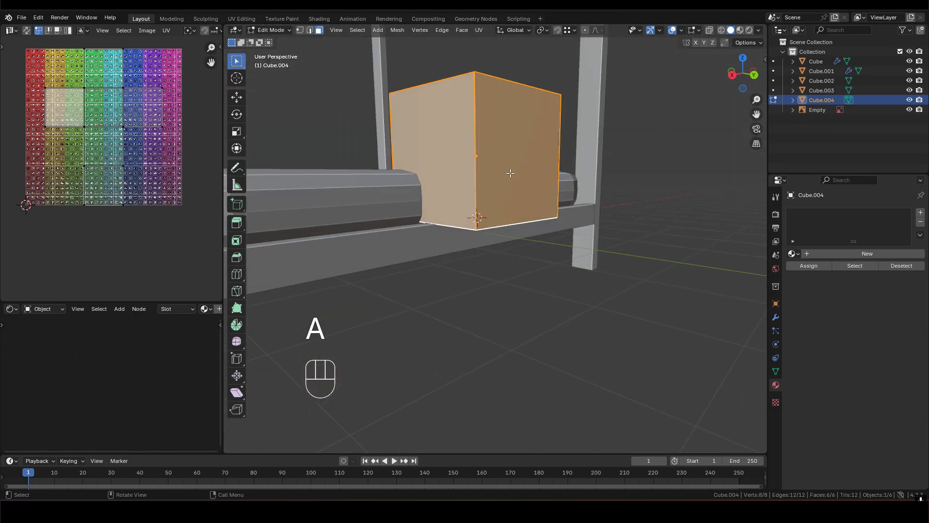
pyautogui.click(544, 31)
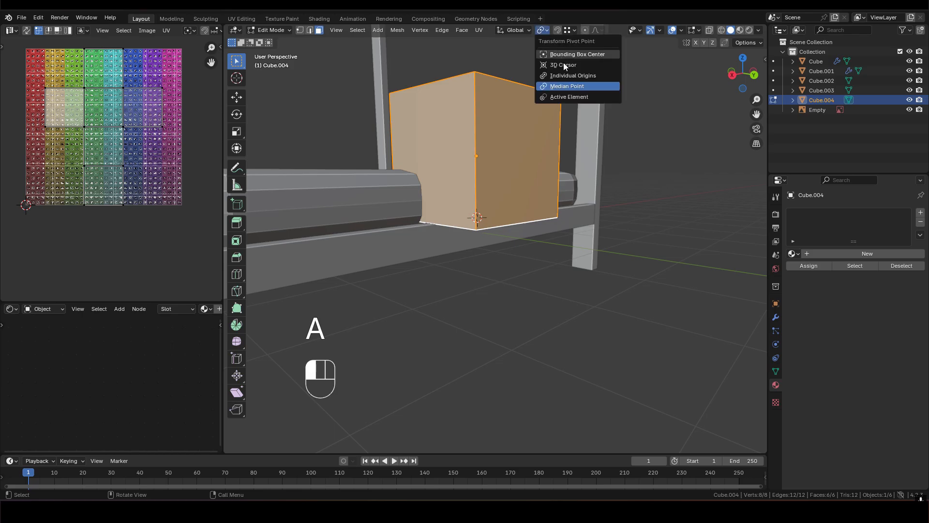
pyautogui.click(573, 98)
pyautogui.press('s')
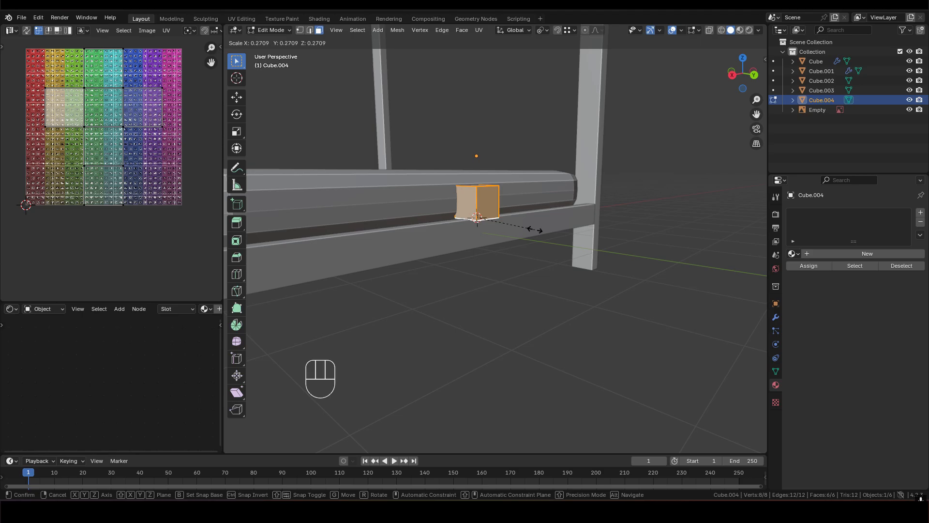
pyautogui.click(534, 230)
pyautogui.moveTo(501, 225); pyautogui.dragTo(612, 286, button='middle')
pyautogui.scroll(3, 532, 269)
pyautogui.press('s')
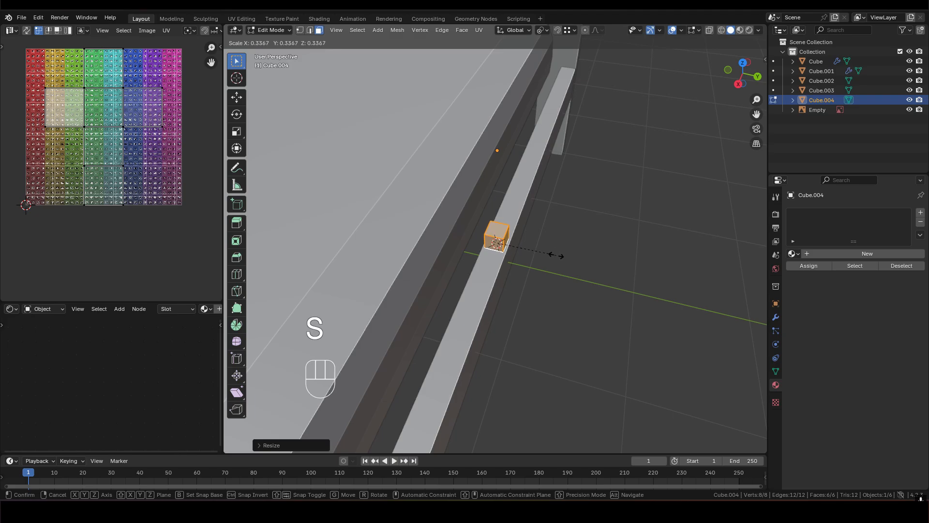
pyautogui.hotkey('ctrl', 'z')
# - Scale the whole cube by 0.1 about its bottom face so it stays seated on the end rail
pyautogui.press('s')
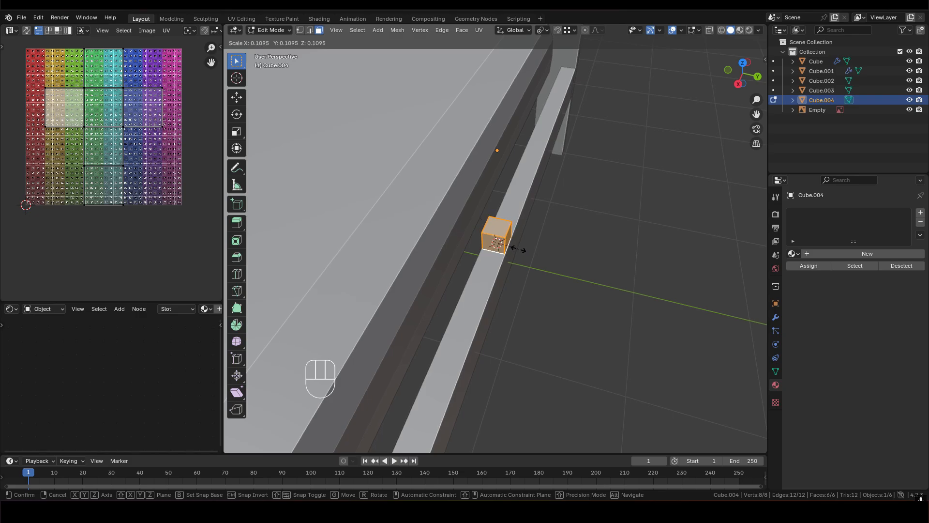
pyautogui.write('0.1')
pyautogui.click(516, 247)
pyautogui.moveTo(516, 247); pyautogui.dragTo(474, 249, button='middle')
pyautogui.scroll(5, 480, 206)
pyautogui.scroll(-8, 465, 214)
pyautogui.scroll(-3, 508, 234)
pyautogui.scroll(8, 546, 228)
pyautogui.scroll(-6, 493, 238)
# - Move the small cube -3 m along X so it sits near the corner post on the end rail
pyautogui.press('g')
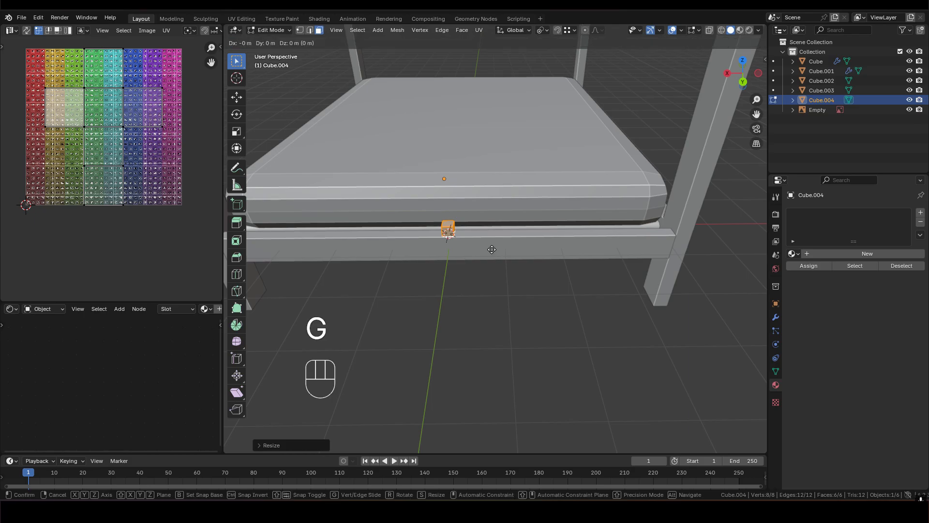
pyautogui.press('x')
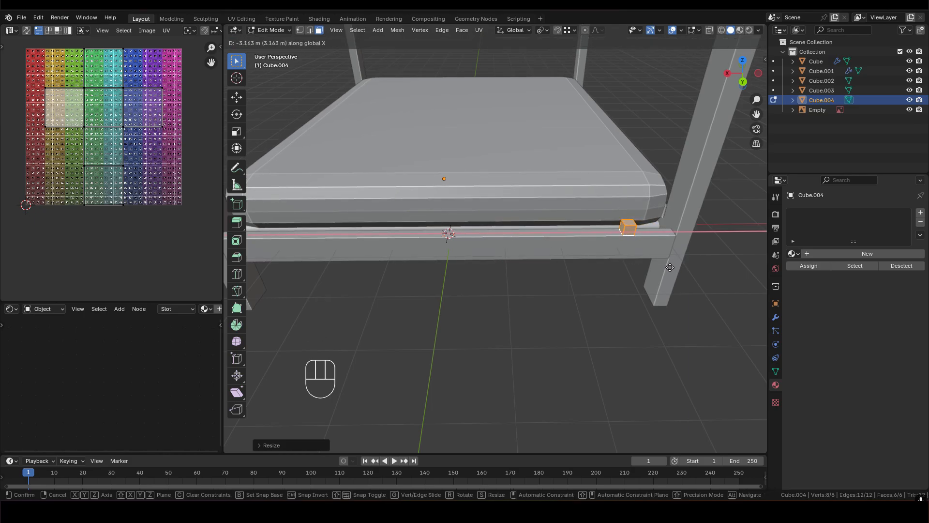
pyautogui.write('-3')
pyautogui.click(669, 266)
pyautogui.moveTo(593, 248)
pyautogui.mouseDown(button='middle')
pyautogui.moveTo(588, 239)
pyautogui.moveTo(648, 239)
pyautogui.moveTo(610, 247)
pyautogui.mouseUp(button='middle')
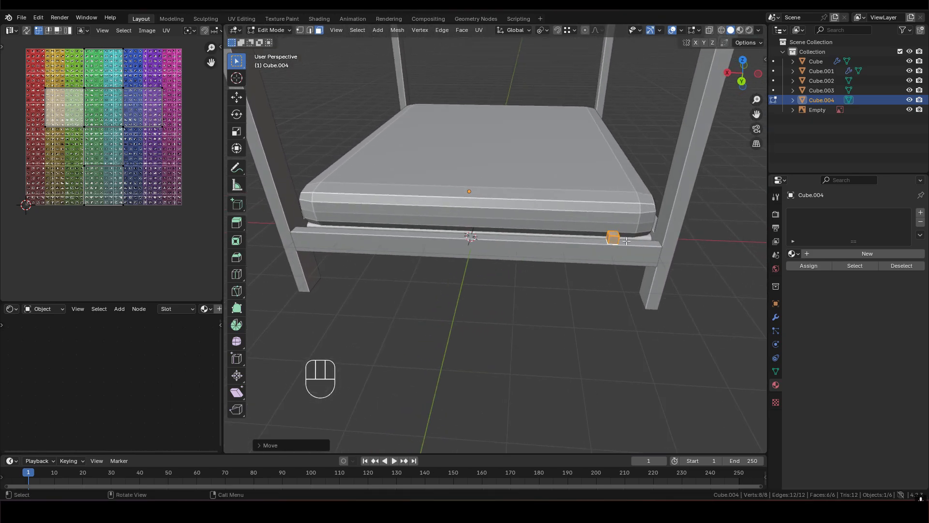
# - Return to Object Mode and set the small cube's origin to its geometry
pyautogui.press('Tab')
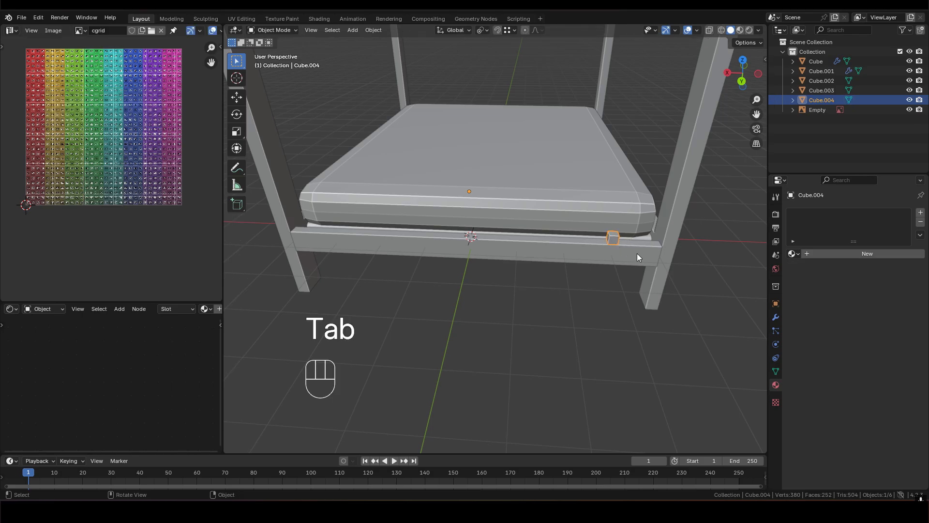
pyautogui.rightClick(616, 239)
pyautogui.moveTo(572, 280)
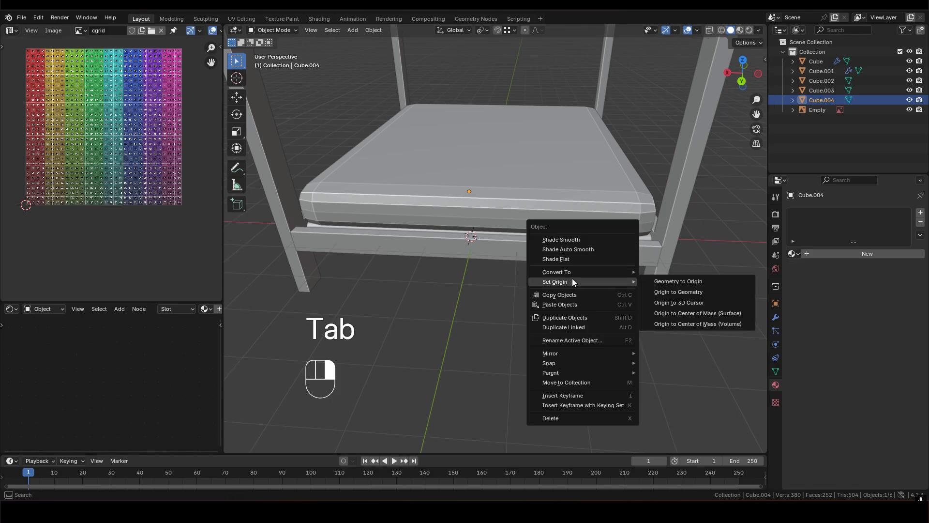
pyautogui.click(698, 292)
pyautogui.keyDown('shift'); pyautogui.moveTo(620, 265); pyautogui.dragTo(588, 255, button='middle'); pyautogui.keyUp('shift')
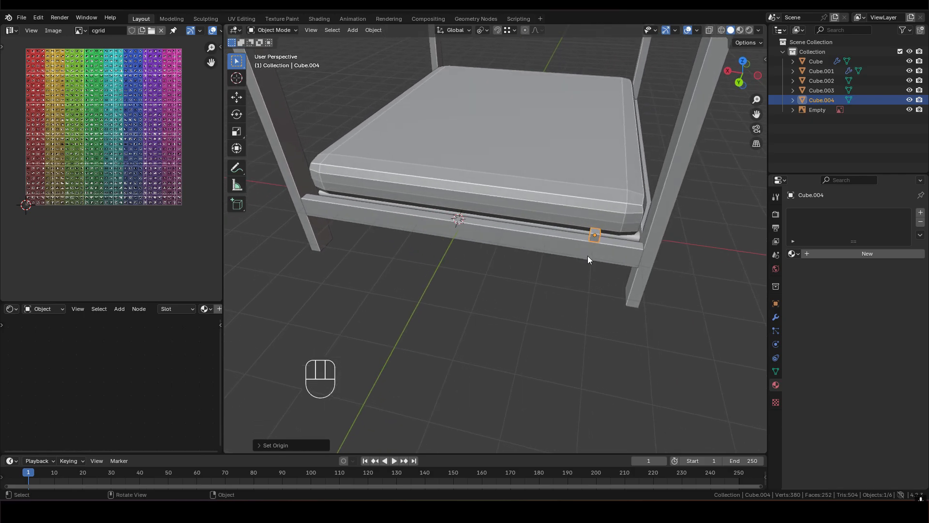
# - Add an Array modifier to the small cube
pyautogui.click(776, 317)
pyautogui.click(828, 216)
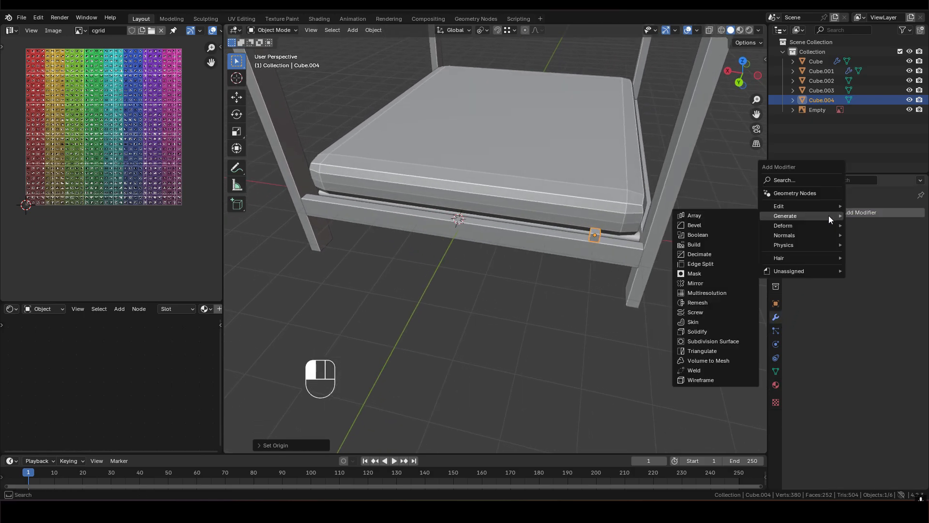
pyautogui.moveTo(785, 218)
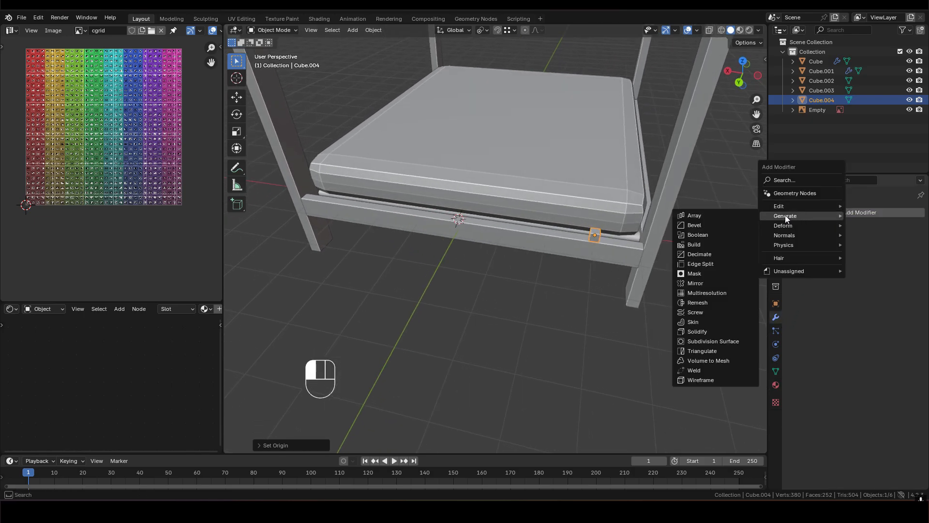
pyautogui.click(700, 214)
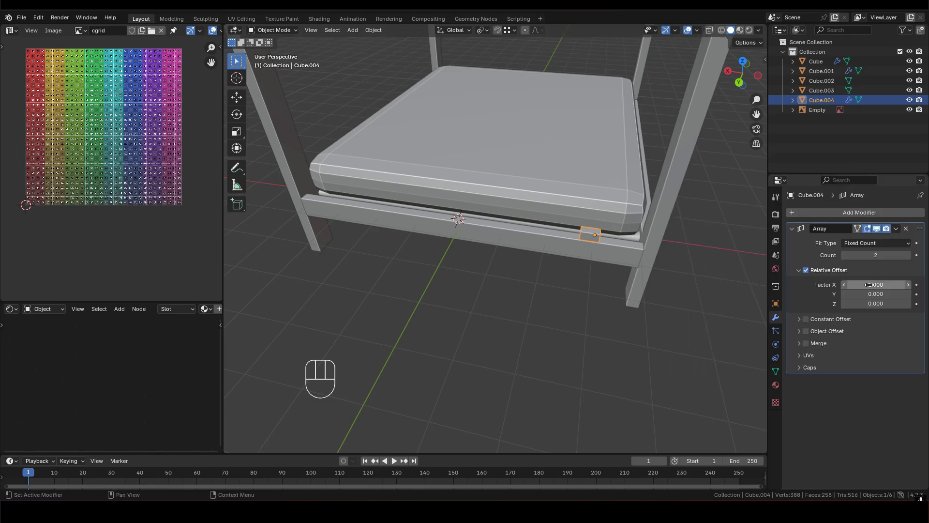
# - Set the array's relative X offset factor to 3 and its count to 12 to span the end rail
pyautogui.moveTo(879, 286); pyautogui.dragTo(879, 286)
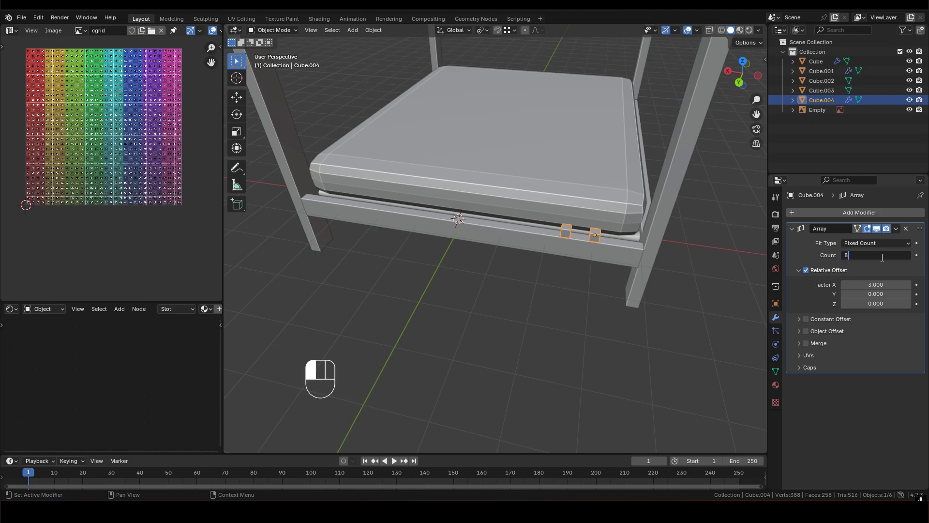
pyautogui.press('Return')
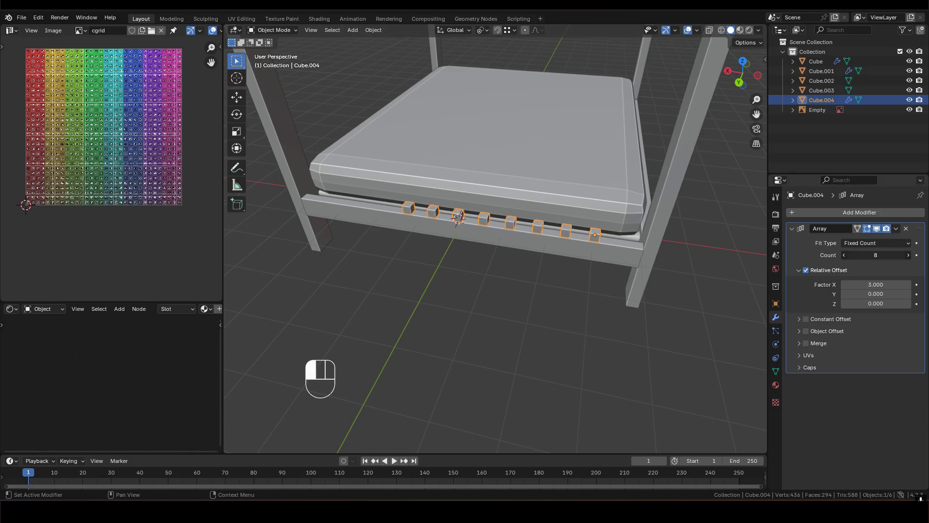
pyautogui.press('Return')
pyautogui.scroll(-1, 521, 248)
pyautogui.moveTo(520, 248)
pyautogui.mouseDown(button='middle')
pyautogui.moveTo(502, 237)
pyautogui.moveTo(515, 254)
pyautogui.mouseUp(button='middle')
pyautogui.scroll(2, 467, 239)
pyautogui.keyDown('shift'); pyautogui.moveTo(446, 235); pyautogui.dragTo(529, 216, button='middle'); pyautogui.keyUp('shift')
pyautogui.keyDown('shift'); pyautogui.moveTo(533, 240); pyautogui.dragTo(516, 253, button='middle'); pyautogui.keyUp('shift')
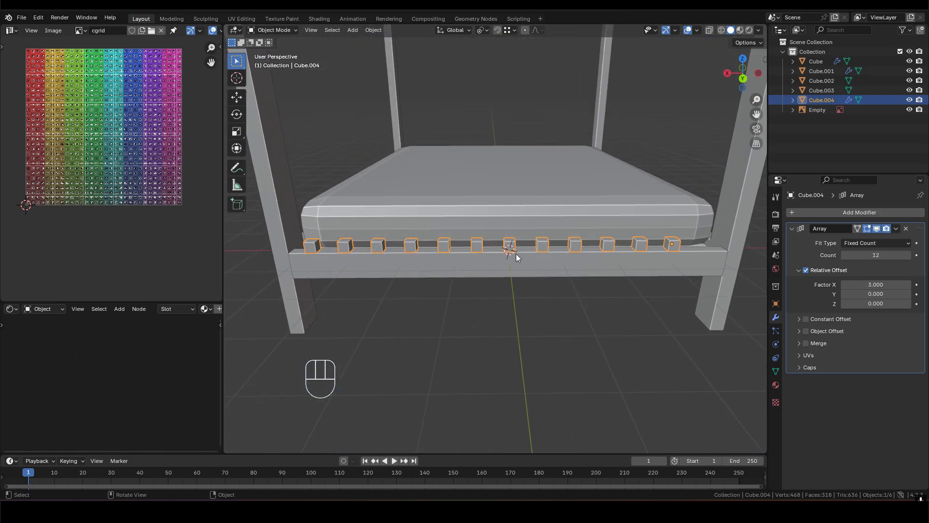
# - Move the row of arrayed cubes -0.3 m along X to centre it between the posts
pyautogui.press('g')
pyautogui.press('x')
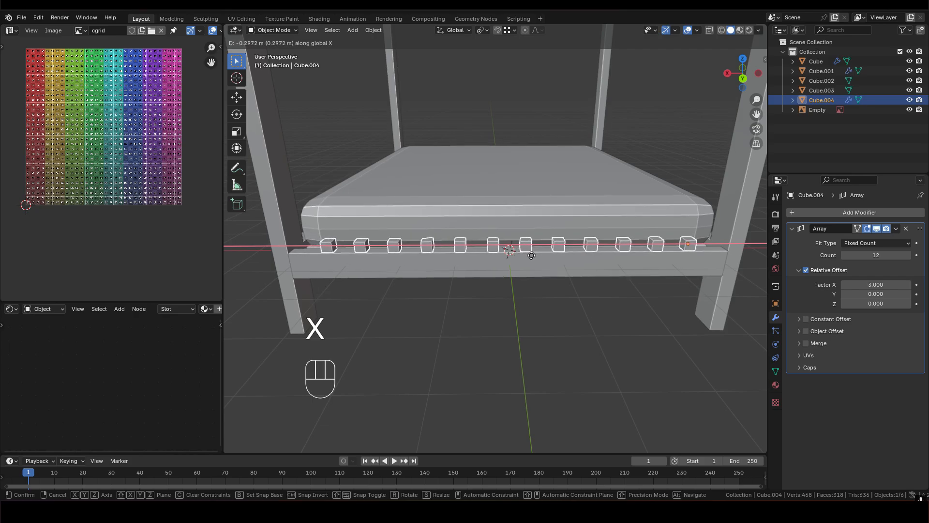
pyautogui.press('KP_0')
pyautogui.press('KP_Decimal')
pyautogui.press('3')
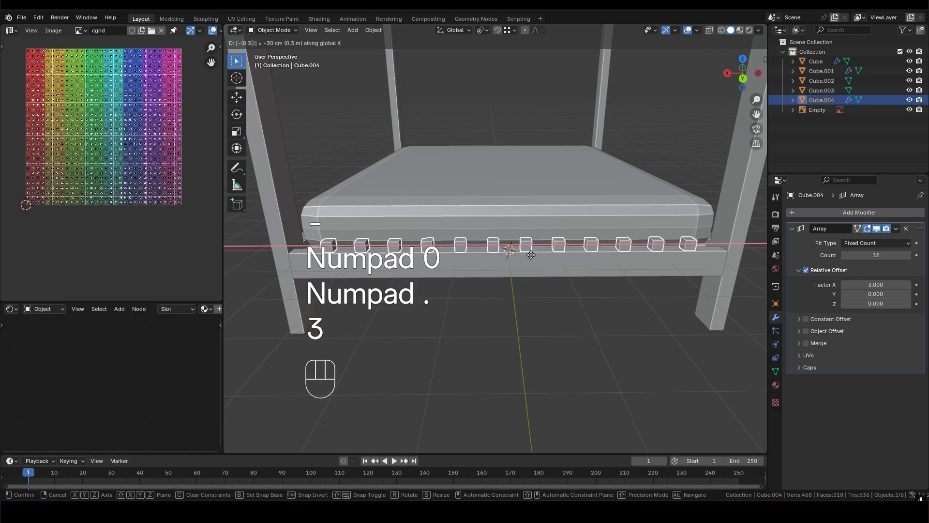
pyautogui.click(531, 254)
# - Enter Edit Mode on the arrayed cube and select its top face in face select mode
pyautogui.moveTo(531, 255); pyautogui.dragTo(479, 239, button='middle')
pyautogui.keyDown('shift'); pyautogui.moveTo(596, 239); pyautogui.dragTo(483, 242, button='middle'); pyautogui.keyUp('shift')
pyautogui.moveTo(483, 242); pyautogui.dragTo(577, 308, button='middle')
pyautogui.press('Tab')
pyautogui.press('3')
pyautogui.click(563, 256)
# - Try extending the slats by moving the top face up along Z in two freehand moves, and undo both
pyautogui.press('g')
pyautogui.press('z')
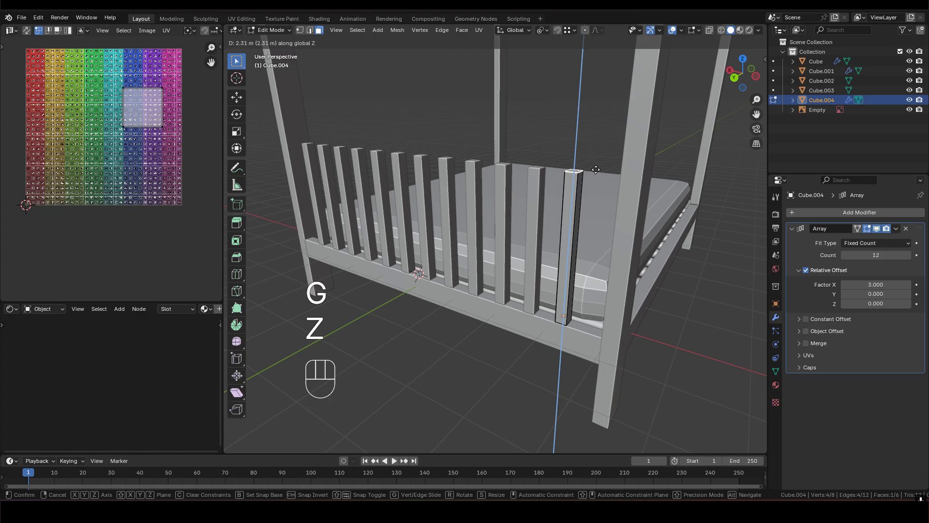
pyautogui.click(593, 176)
pyautogui.moveTo(588, 205)
pyautogui.mouseDown(button='middle')
pyautogui.moveTo(637, 214)
pyautogui.moveTo(432, 221)
pyautogui.moveTo(588, 215)
pyautogui.mouseUp(button='middle')
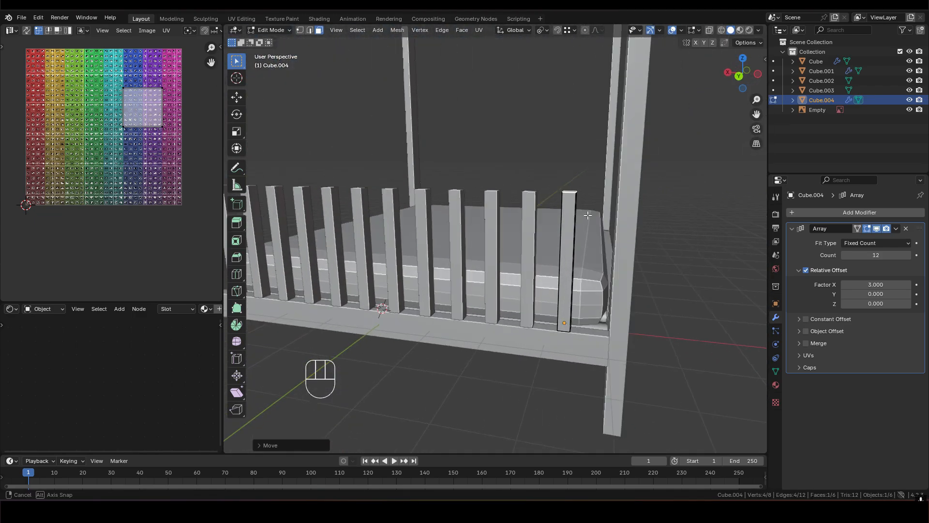
pyautogui.press('g')
pyautogui.press('z')
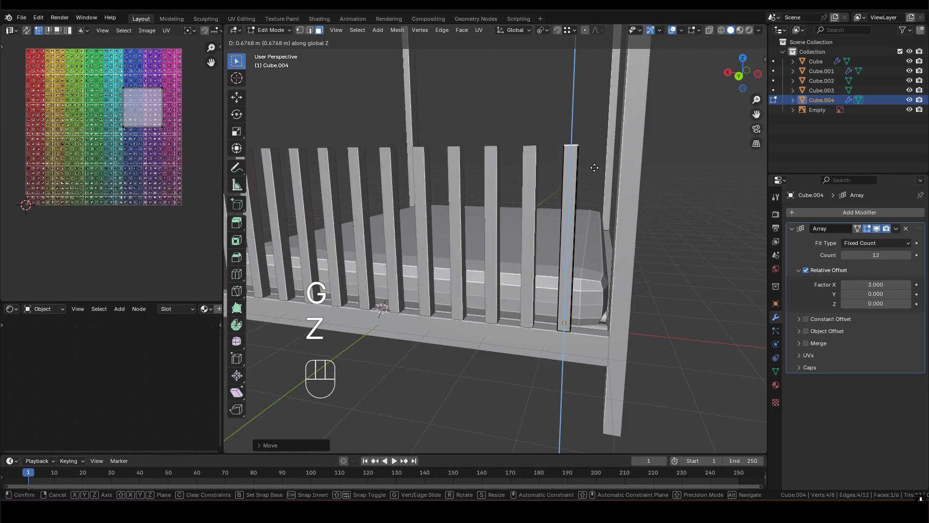
pyautogui.click(594, 166)
pyautogui.moveTo(594, 166); pyautogui.dragTo(551, 215, button='middle')
pyautogui.hotkey('ctrl', 'z')
pyautogui.hotkey('ctrl', 'z')
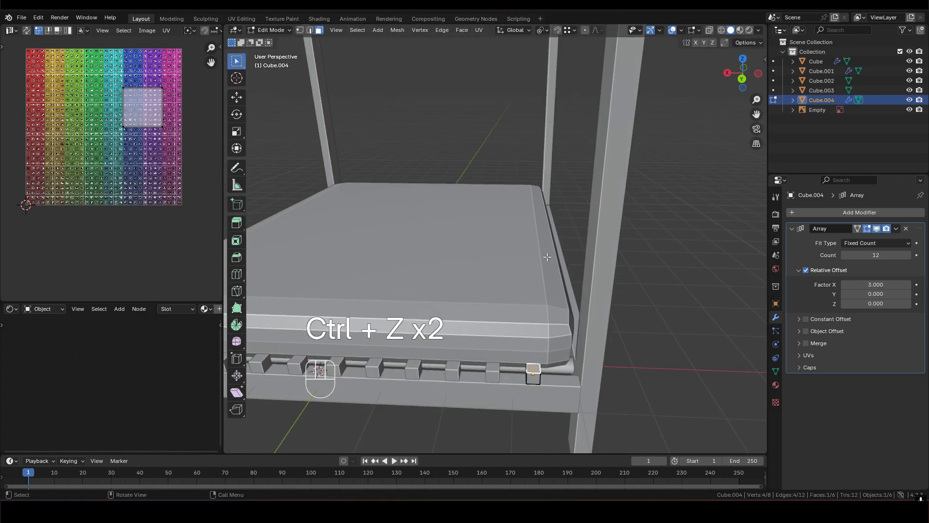
# - Move the cube's top face 3 m up along Z to form tall slats, and return to Object Mode
pyautogui.press('g')
pyautogui.press('z')
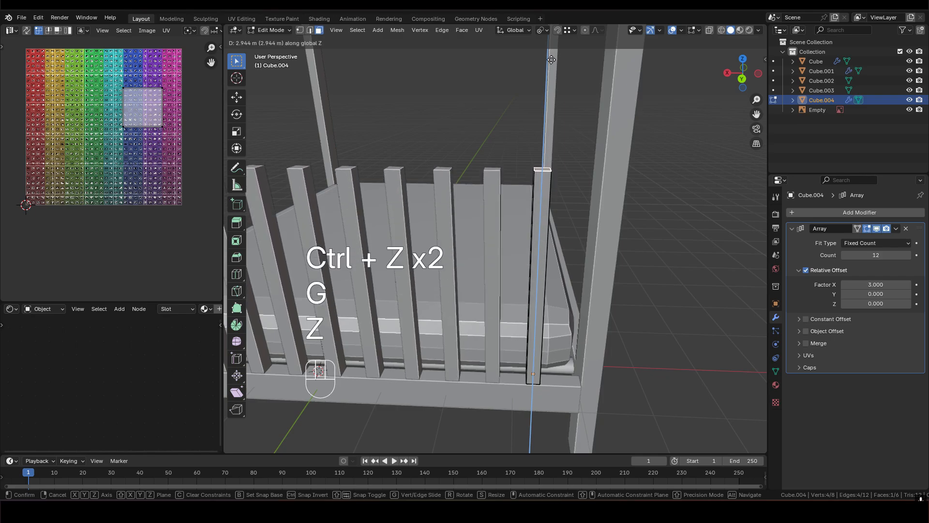
pyautogui.press('3')
pyautogui.click(552, 63)
pyautogui.moveTo(552, 184); pyautogui.dragTo(509, 224, button='middle')
pyautogui.scroll(-5, 463, 177)
pyautogui.press('Tab')
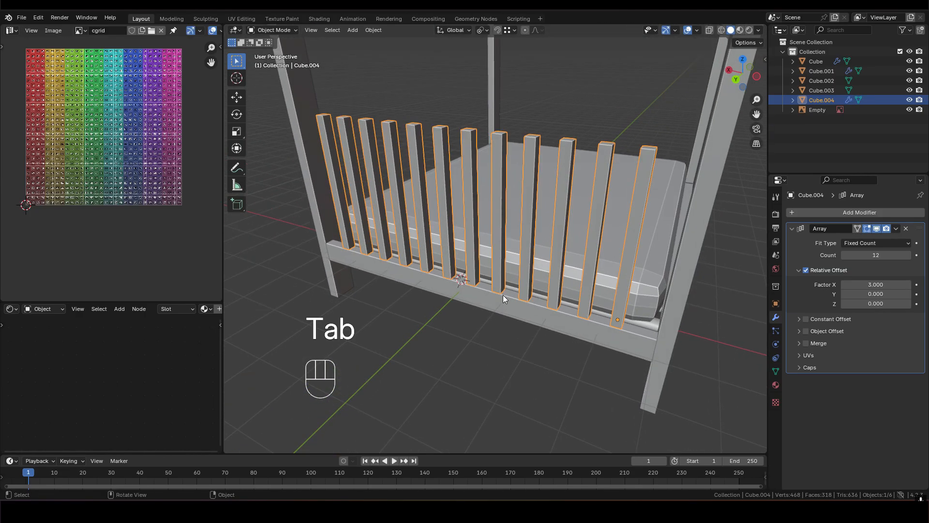
# - Duplicate the end-rail object and move the copy up along Z, snapping it to the top of the slats
pyautogui.scroll(3, 492, 306)
pyautogui.click(493, 306)
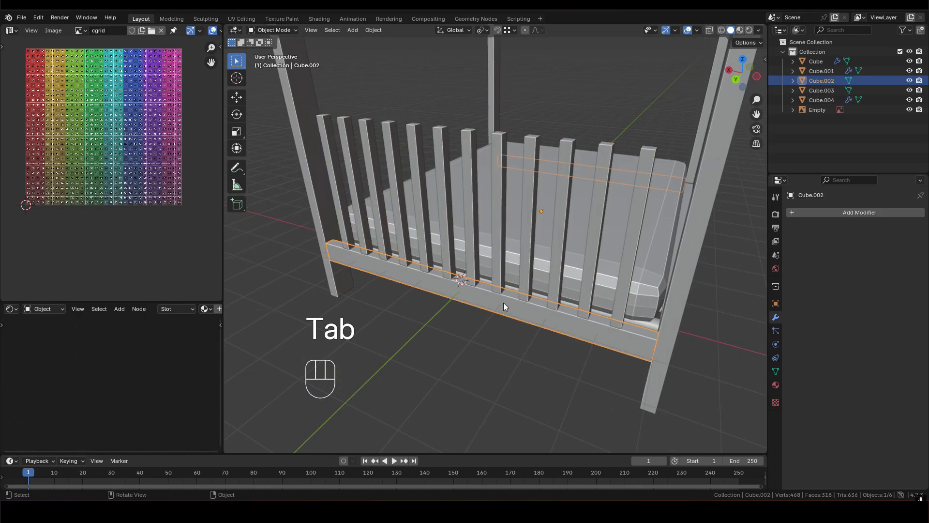
pyautogui.hotkey('shift', 'd')
pyautogui.press('z')
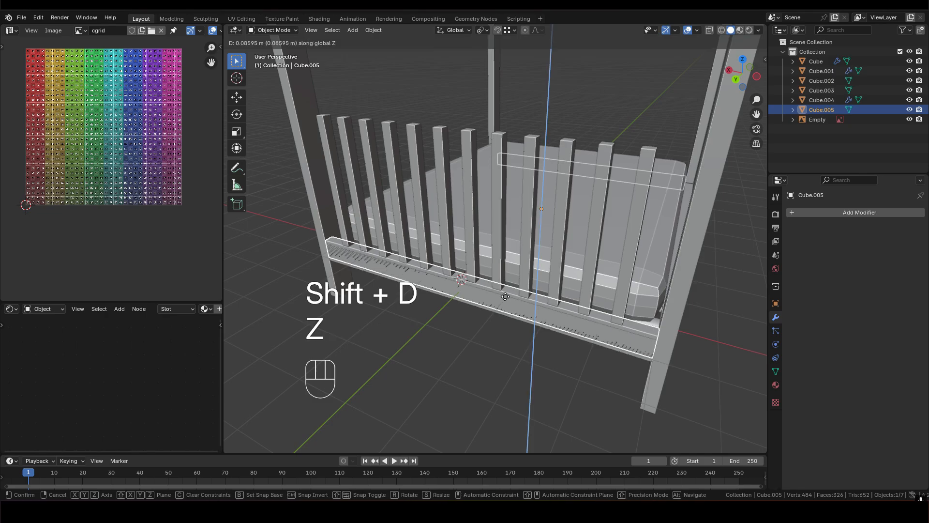
pyautogui.press('ctrl')
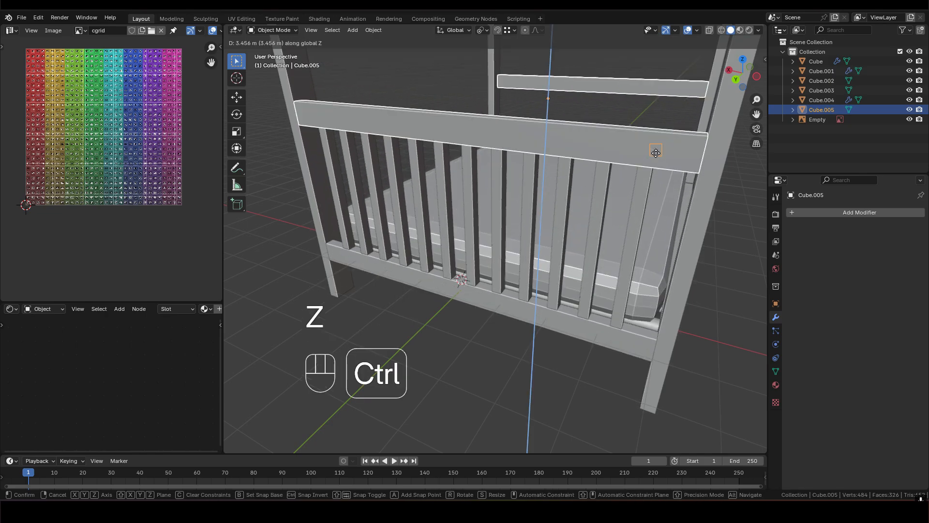
pyautogui.click(654, 153)
# - Raise the duplicated rail's whole mesh along Z until its underside sits just below the slat tops, and leave Edit Mode
pyautogui.moveTo(657, 153); pyautogui.dragTo(594, 137, button='middle')
pyautogui.press('Tab')
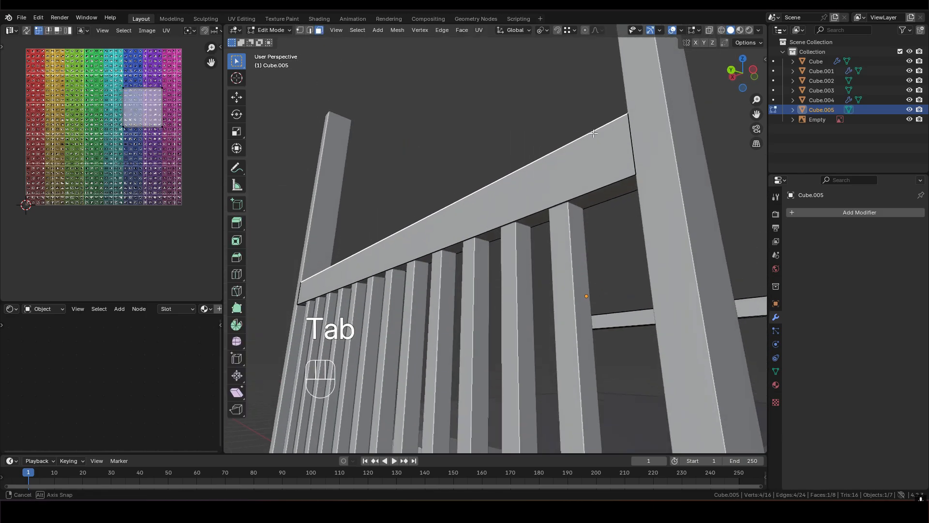
pyautogui.press('a')
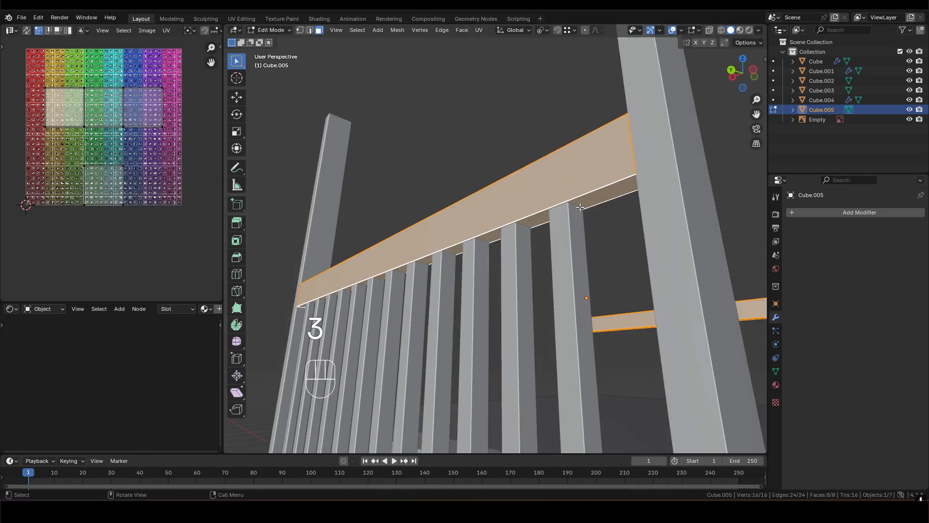
pyautogui.press('g')
pyautogui.press('z')
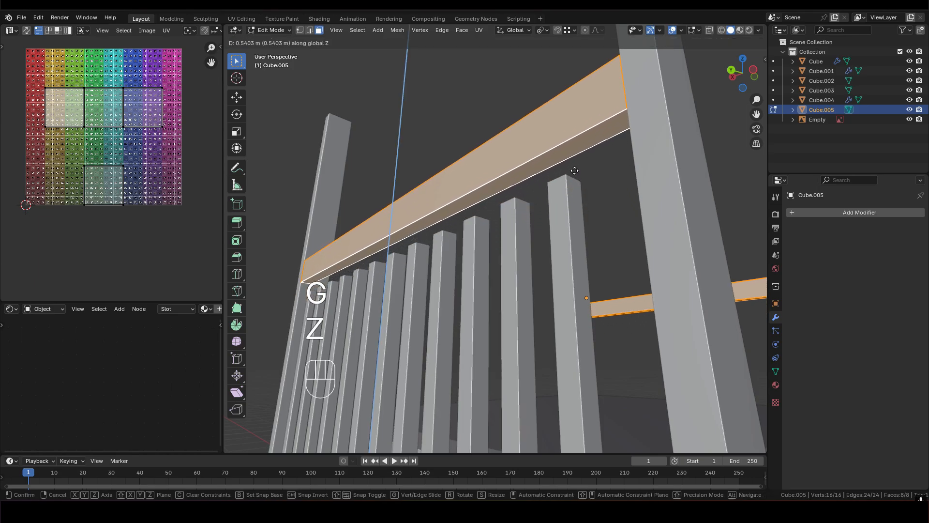
pyautogui.keyDown('ctrl'); pyautogui.click(574, 184); pyautogui.keyUp('ctrl')
pyautogui.moveTo(575, 184); pyautogui.dragTo(572, 162, button='middle')
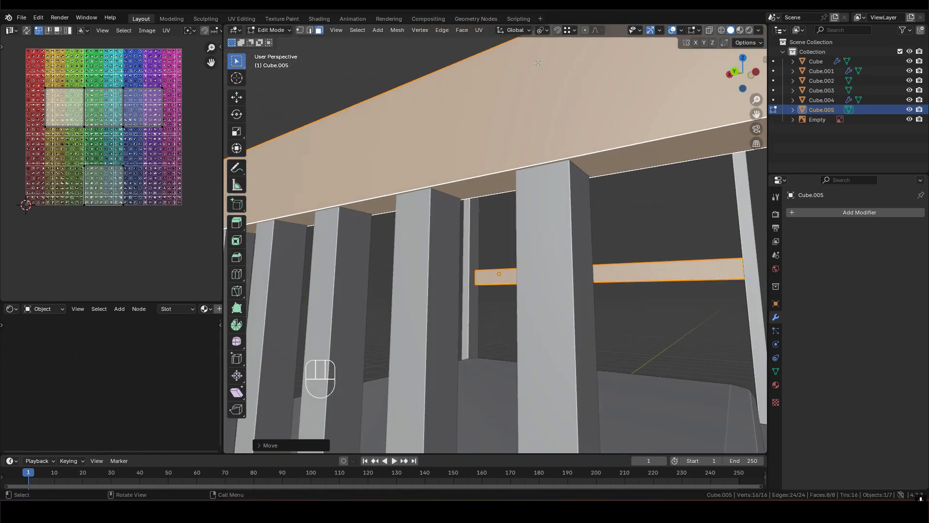
pyautogui.moveTo(535, 97); pyautogui.dragTo(553, 161, button='middle')
pyautogui.scroll(-3, 546, 202)
pyautogui.press('Tab')
# - Select the slats and delete the hidden bottom face of the source slat in Edit Mode
pyautogui.click(552, 162)
pyautogui.keyDown('shift'); pyautogui.moveTo(537, 325); pyautogui.dragTo(530, 212, button='middle'); pyautogui.keyUp('shift')
pyautogui.scroll(3, 530, 212)
pyautogui.press('Tab')
pyautogui.moveTo(601, 258); pyautogui.dragTo(750, 196, button='middle')
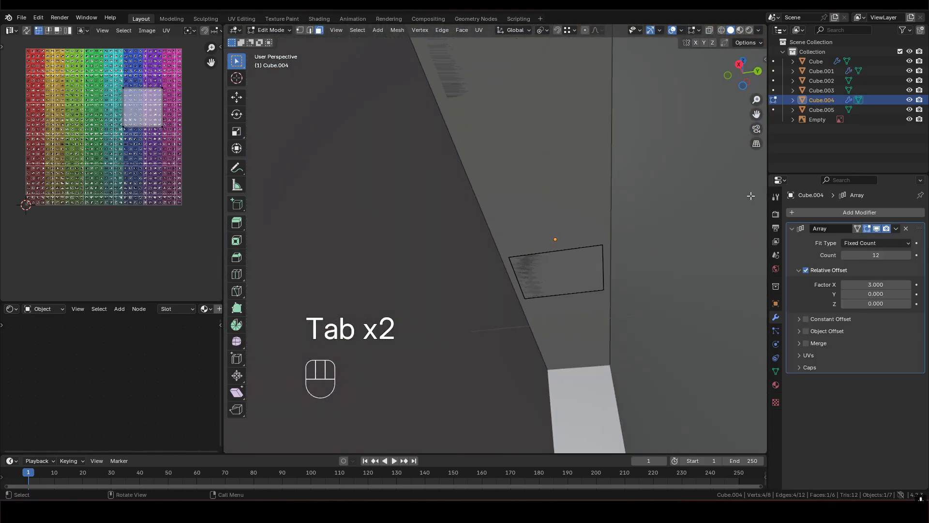
pyautogui.press('x')
pyautogui.click(563, 272)
pyautogui.moveTo(586, 251); pyautogui.dragTo(490, 325, button='middle')
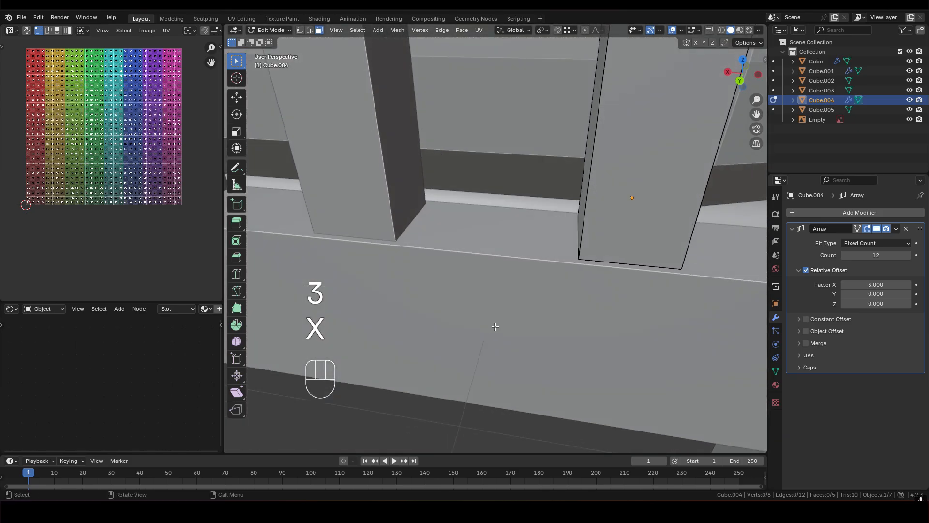
# - Delete the source slat's top face hidden inside the upper rail, and return to Object Mode
pyautogui.scroll(-8, 490, 325)
pyautogui.keyDown('shift'); pyautogui.moveTo(528, 121); pyautogui.dragTo(513, 321, button='middle'); pyautogui.keyUp('shift')
pyautogui.scroll(10, 513, 321)
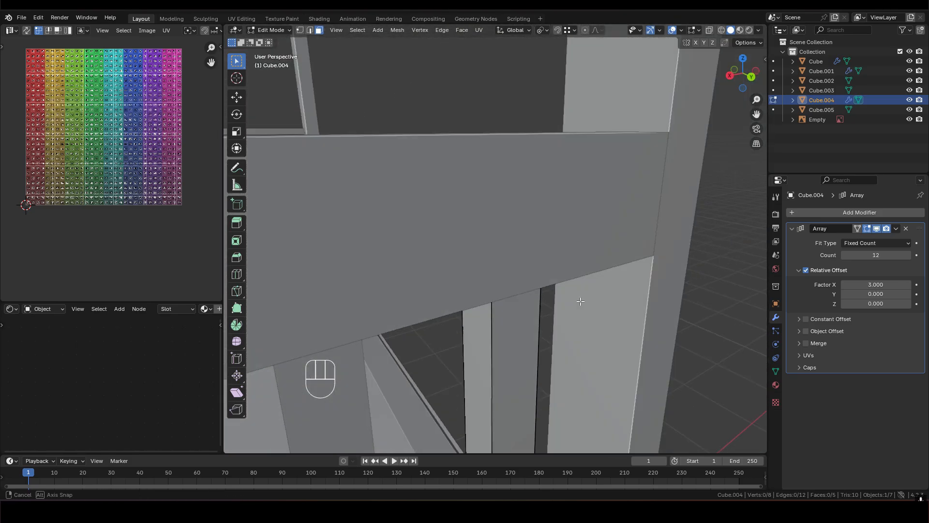
pyautogui.click(492, 292)
pyautogui.press('x')
pyautogui.click(493, 292)
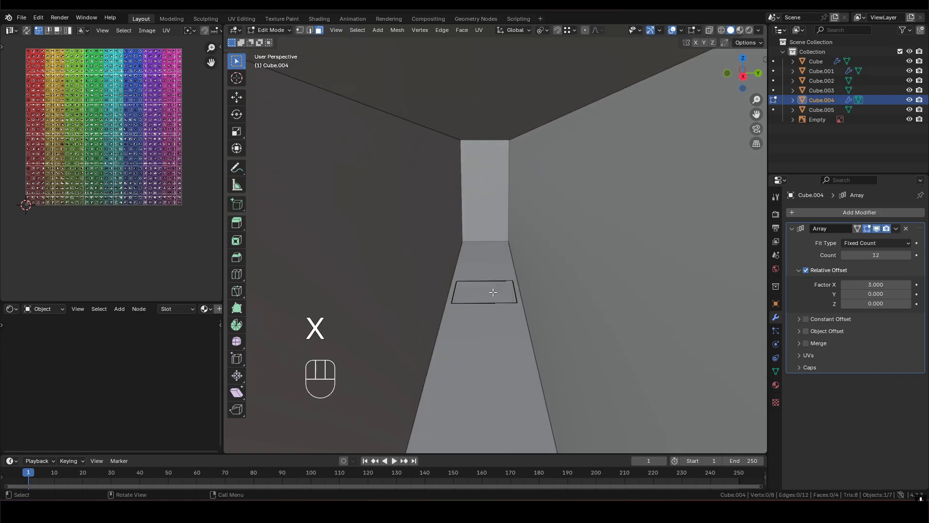
pyautogui.moveTo(495, 274); pyautogui.dragTo(369, 290, button='middle')
pyautogui.scroll(-4, 370, 291)
pyautogui.moveTo(461, 338); pyautogui.dragTo(512, 225, button='middle')
pyautogui.press('Tab')
pyautogui.keyDown('shift'); pyautogui.moveTo(485, 166); pyautogui.dragTo(582, 273, button='middle'); pyautogui.keyUp('shift')
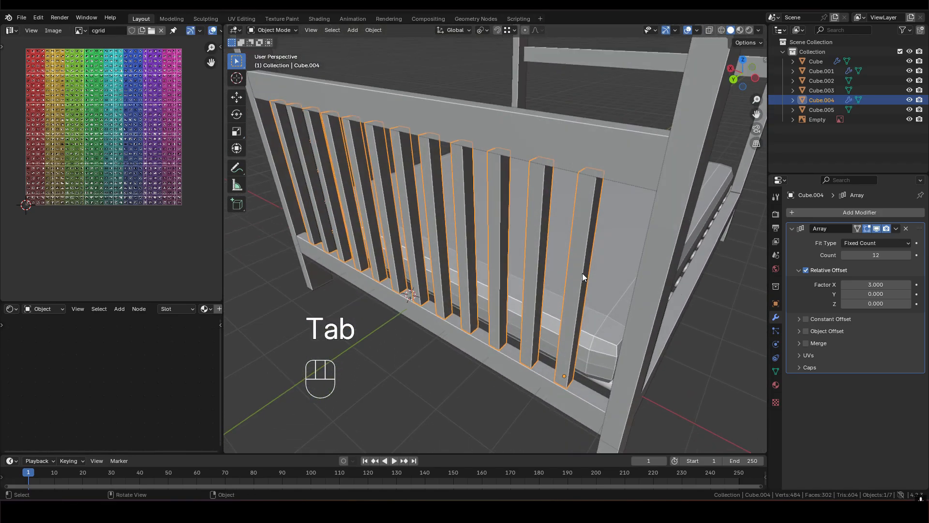
# - Delete the faces of the duplicated rail at the far end of the bed, keeping only the headboard's top rail
pyautogui.scroll(-2, 541, 261)
pyautogui.keyDown('shift'); pyautogui.moveTo(530, 243); pyautogui.dragTo(574, 200, button='middle'); pyautogui.keyUp('shift')
pyautogui.click(544, 221)
pyautogui.press('Tab')
pyautogui.click(551, 105)
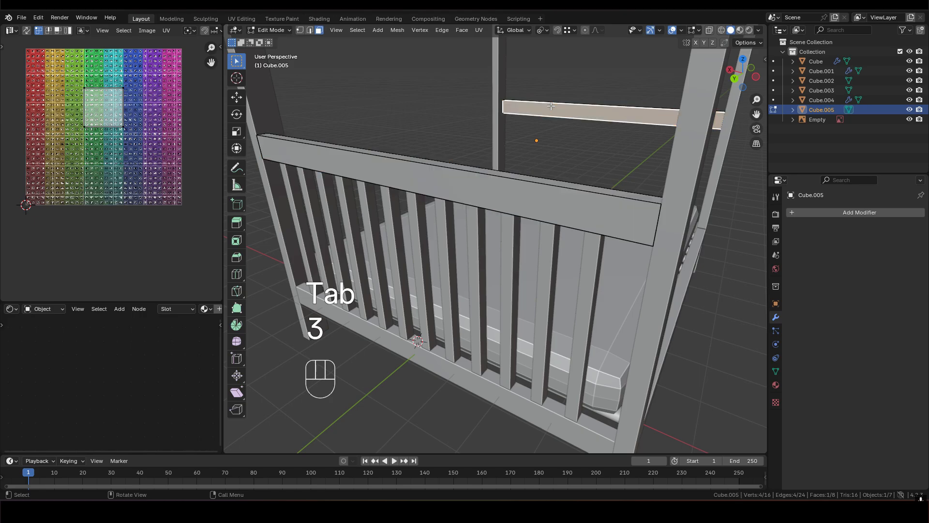
pyautogui.press('l')
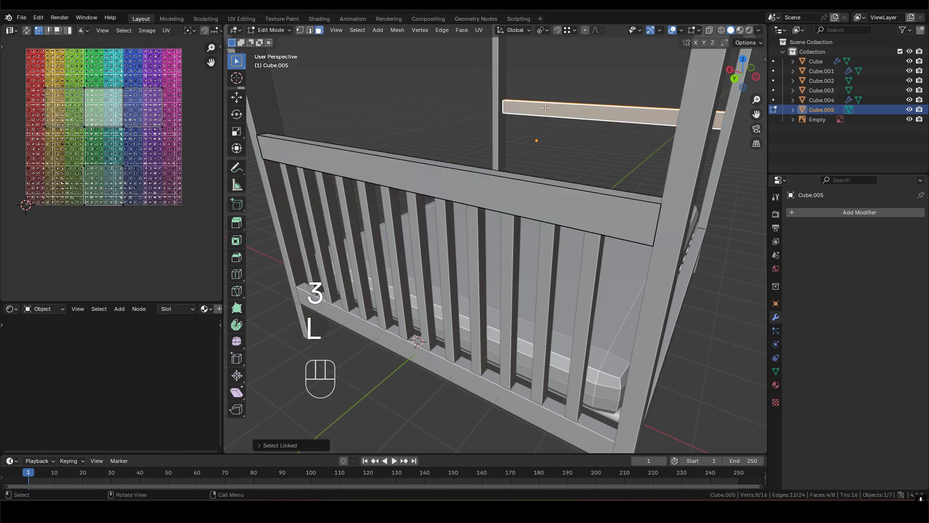
pyautogui.press('x')
pyautogui.click(529, 109)
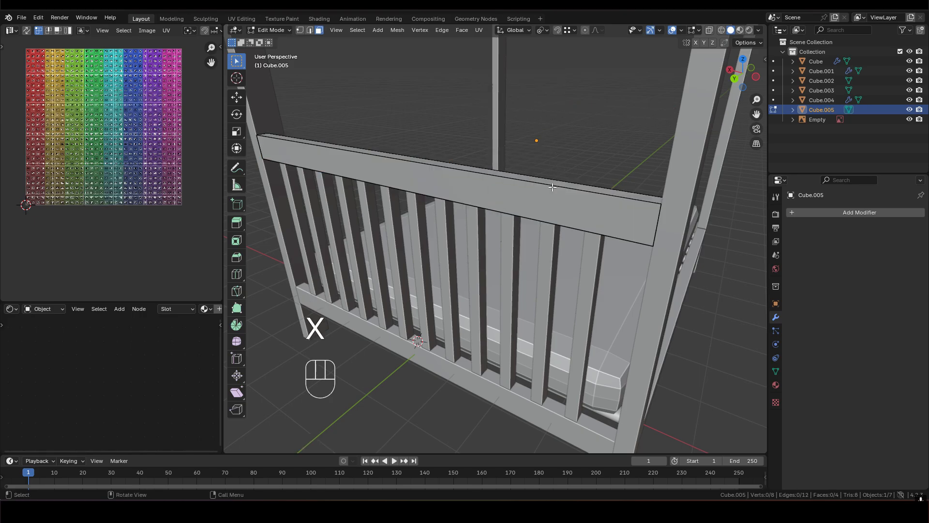
# - Lower the top face of the headboard's top rail about 0.36 m along Z to thin the rail, and leave Edit Mode
pyautogui.moveTo(558, 216); pyautogui.dragTo(568, 213, button='middle')
pyautogui.click(538, 179)
pyautogui.moveTo(538, 180); pyautogui.dragTo(505, 174, button='middle')
pyautogui.press('g')
pyautogui.press('z')
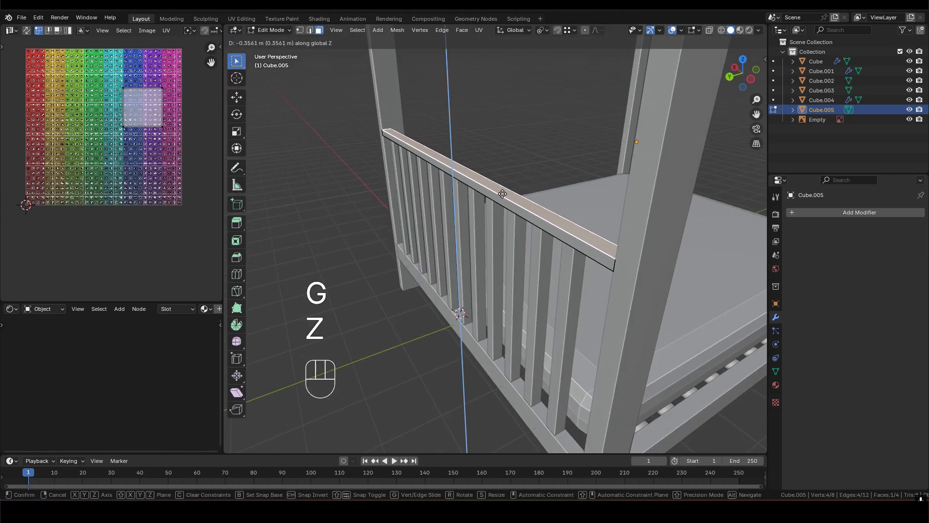
pyautogui.press('KP_0')
pyautogui.press('KP_Decimal')
pyautogui.press('3')
pyautogui.press('5')
pyautogui.click(502, 194)
pyautogui.moveTo(502, 193); pyautogui.dragTo(518, 218, button='middle')
pyautogui.press('Tab')
# - Examine the thinned headboard rail and the slats from several sides against the bed frame and reference image
pyautogui.scroll(-3, 474, 243)
pyautogui.moveTo(518, 218); pyautogui.dragTo(412, 221, button='middle')
pyautogui.scroll(3, 519, 226)
pyautogui.scroll(-3, 412, 221)
pyautogui.moveTo(489, 229); pyautogui.dragTo(524, 223, button='middle')
pyautogui.moveTo(524, 222); pyautogui.dragTo(569, 238, button='middle')
pyautogui.keyDown('shift'); pyautogui.moveTo(569, 238); pyautogui.dragTo(551, 247, button='middle'); pyautogui.keyUp('shift')
pyautogui.click(501, 226)
pyautogui.keyDown('shift'); pyautogui.moveTo(501, 226); pyautogui.dragTo(553, 111, button='middle'); pyautogui.keyUp('shift')
pyautogui.keyDown('shift'); pyautogui.moveTo(548, 170); pyautogui.dragTo(599, 267, button='middle'); pyautogui.keyUp('shift')
pyautogui.moveTo(497, 202); pyautogui.dragTo(500, 153, button='middle')
pyautogui.click(489, 147)
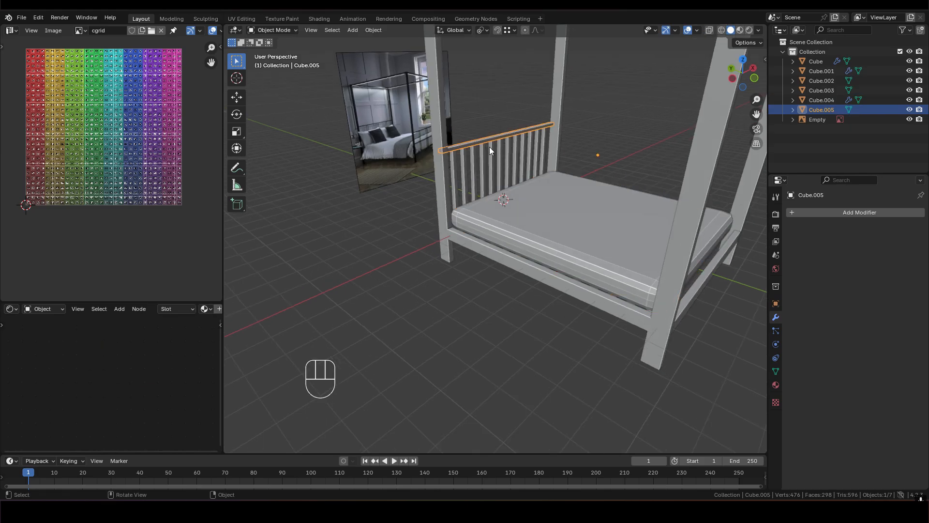
pyautogui.click(493, 150)
pyautogui.scroll(3, 573, 229)
pyautogui.keyDown('shift'); pyautogui.moveTo(544, 222); pyautogui.dragTo(522, 255, button='middle'); pyautogui.keyUp('shift')
pyautogui.scroll(-3, 510, 222)
pyautogui.scroll(2, 559, 240)
pyautogui.keyDown('shift'); pyautogui.moveTo(454, 219); pyautogui.dragTo(480, 228, button='middle'); pyautogui.keyUp('shift')
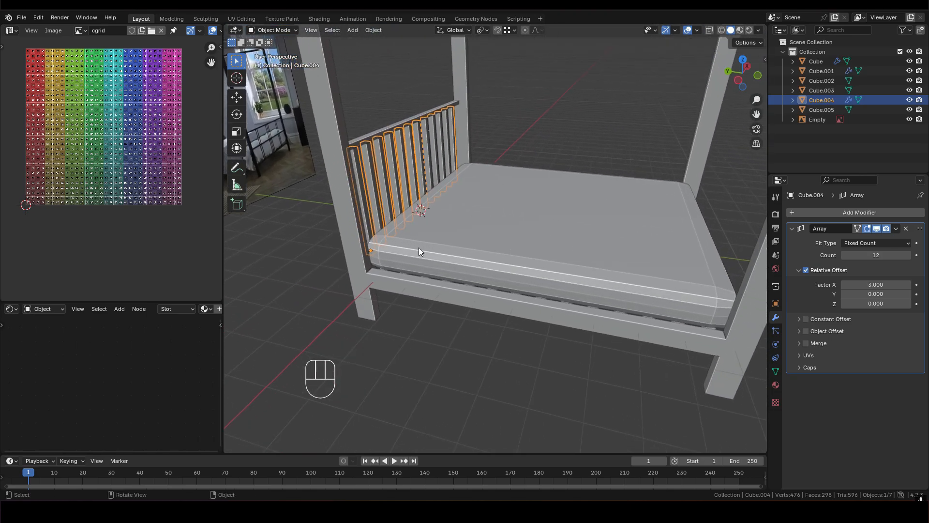
# - Select the mattress and snap the 3D cursor to it
pyautogui.click(557, 183)
pyautogui.moveTo(565, 218); pyautogui.dragTo(570, 164, button='middle')
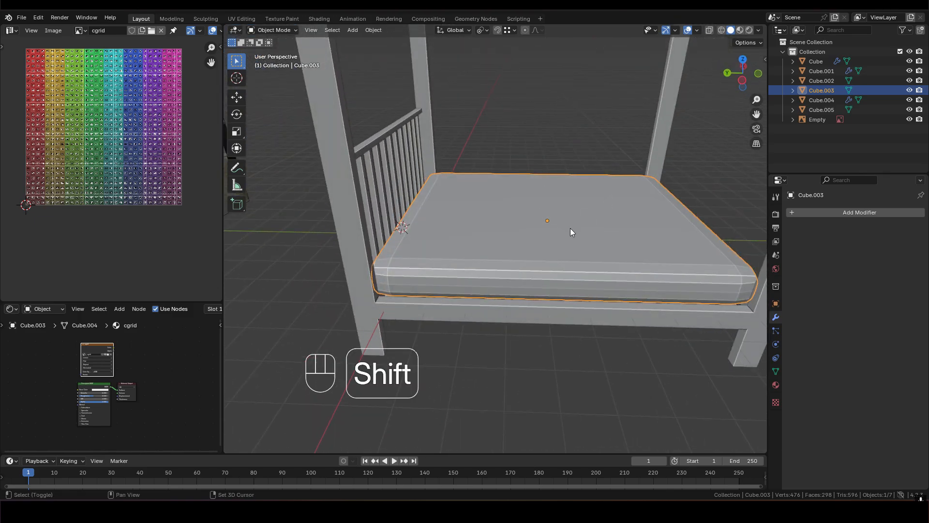
pyautogui.hotkey('shift', 's')
pyautogui.click(567, 283)
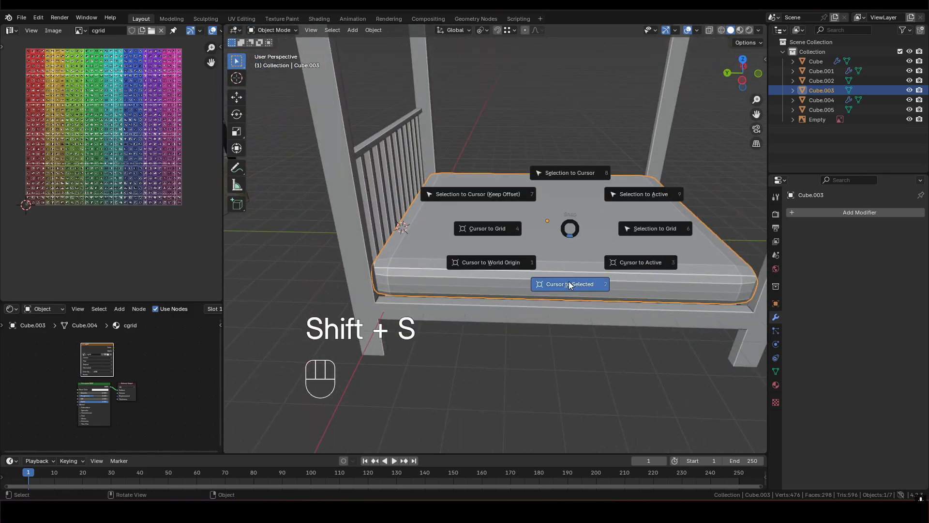
pyautogui.keyDown('shift'); pyautogui.moveTo(568, 281); pyautogui.dragTo(557, 254, button='middle'); pyautogui.keyUp('shift')
# - Try adding a plane at the mattress's origin, and delete that plane again
pyautogui.click(576, 335)
pyautogui.moveTo(576, 335); pyautogui.dragTo(508, 285, button='middle')
pyautogui.moveTo(508, 286); pyautogui.dragTo(553, 306, button='middle')
pyautogui.hotkey('shift', 'a')
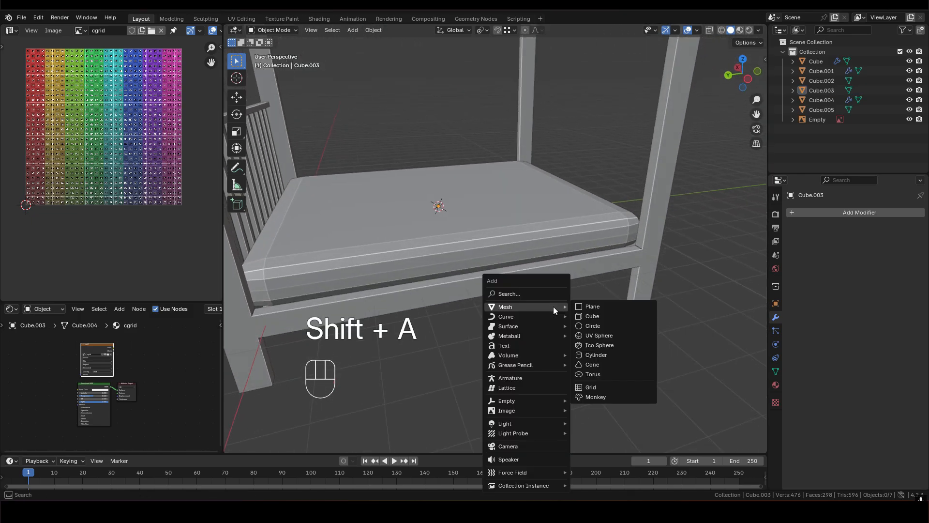
pyautogui.click(595, 307)
pyautogui.moveTo(597, 307); pyautogui.dragTo(558, 277, button='middle')
pyautogui.press('z')
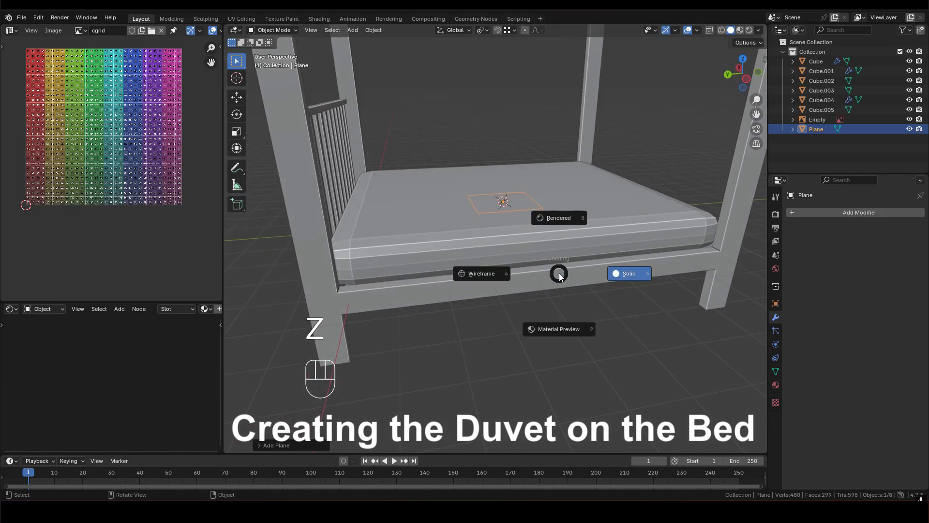
pyautogui.press('x')
pyautogui.click(557, 272)
# - Snap the 3D cursor to the centre of the mattress's top face in Edit Mode, and return to Object Mode
pyautogui.click(504, 214)
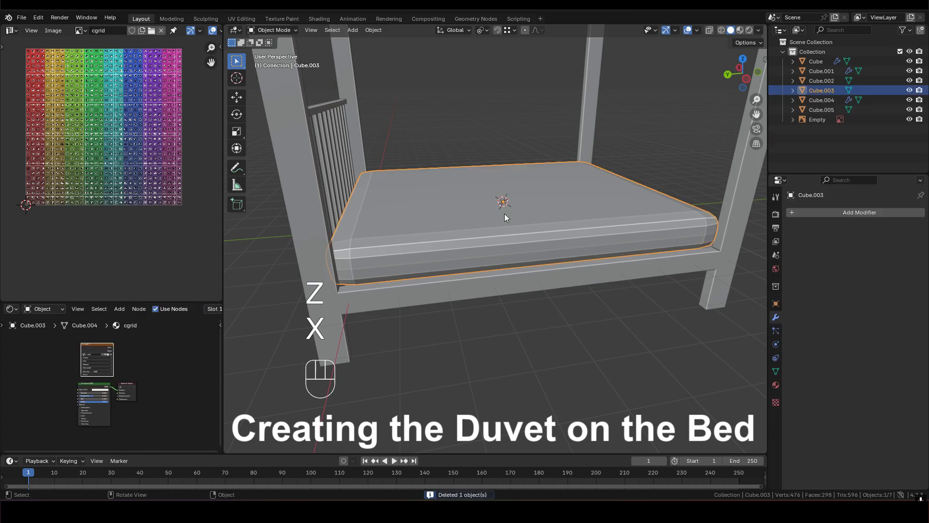
pyautogui.press('Tab')
pyautogui.click(460, 202)
pyautogui.moveTo(460, 202)
pyautogui.mouseDown(button='middle')
pyautogui.moveTo(455, 196)
pyautogui.moveTo(462, 203)
pyautogui.mouseUp(button='middle')
pyautogui.hotkey('shift', 's')
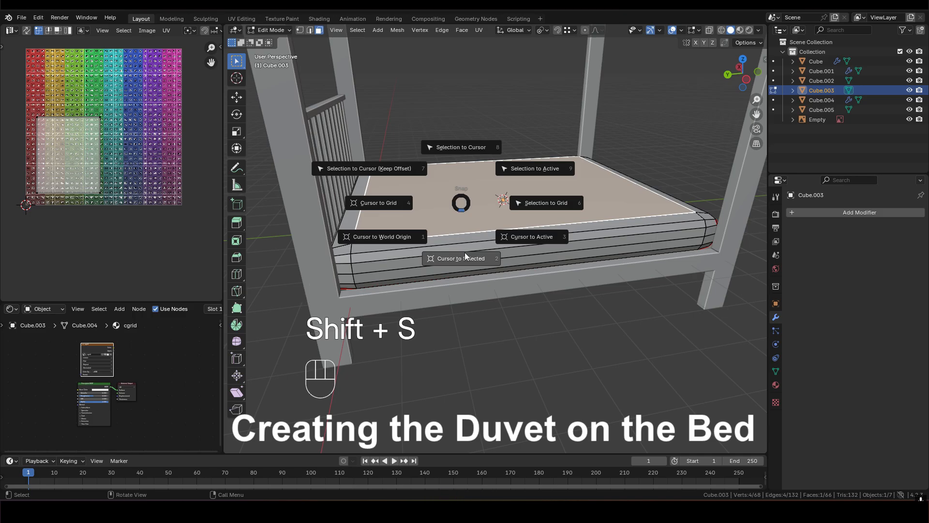
pyautogui.click(461, 258)
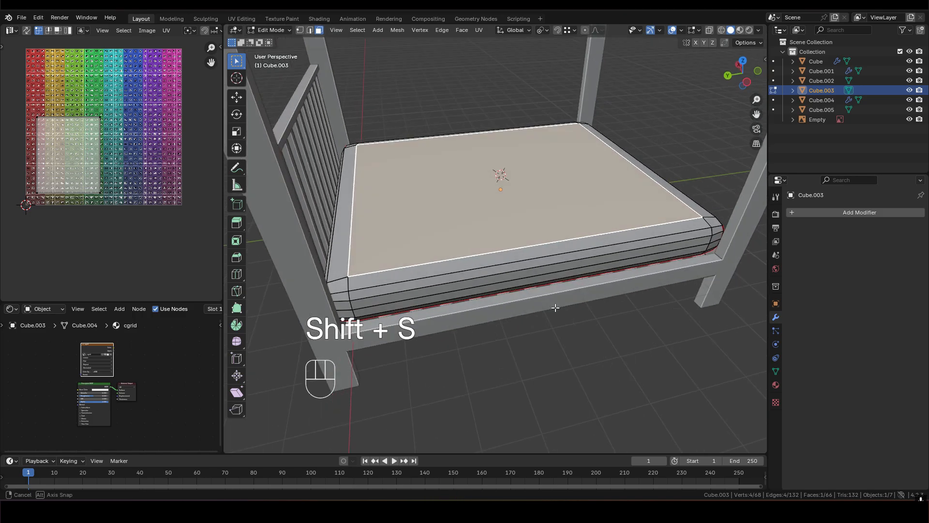
pyautogui.press('Tab')
# - Deselect the mattress and add a plane at the 3D cursor on its top surface
pyautogui.moveTo(588, 335); pyautogui.dragTo(591, 342, button='middle')
pyautogui.click(592, 343)
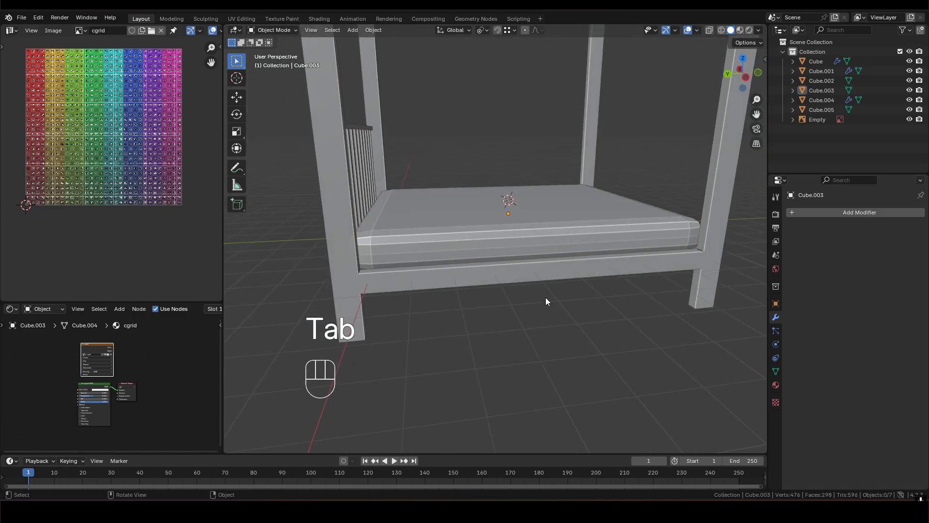
pyautogui.hotkey('shift', 'a')
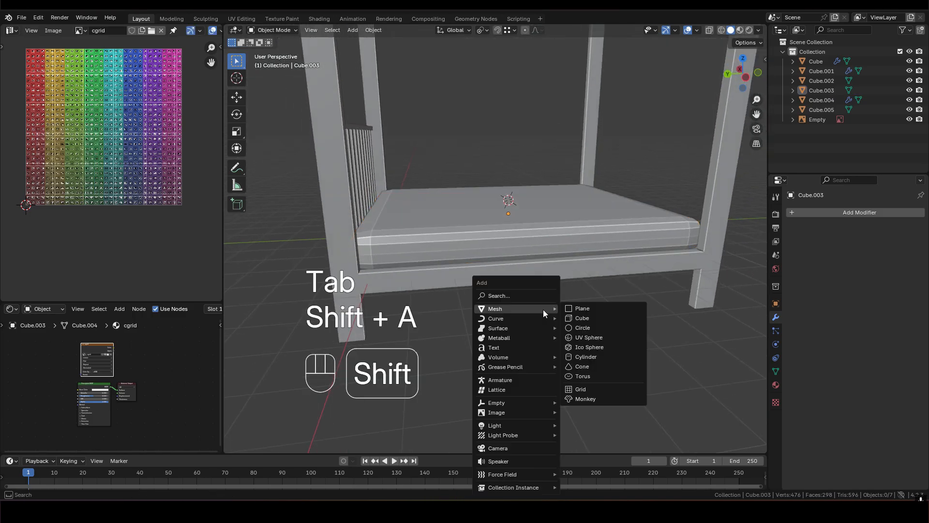
pyautogui.click(593, 308)
pyautogui.moveTo(577, 310); pyautogui.dragTo(542, 282, button='middle')
# - In top view, scale the plane uniformly by about 4.7 so its sides match the mattress's width
pyautogui.press('s')
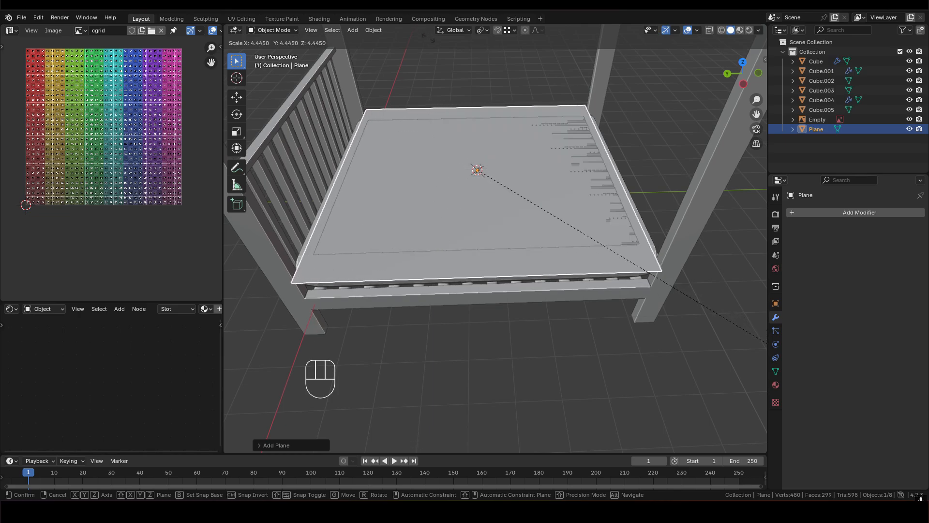
pyautogui.press('Escape')
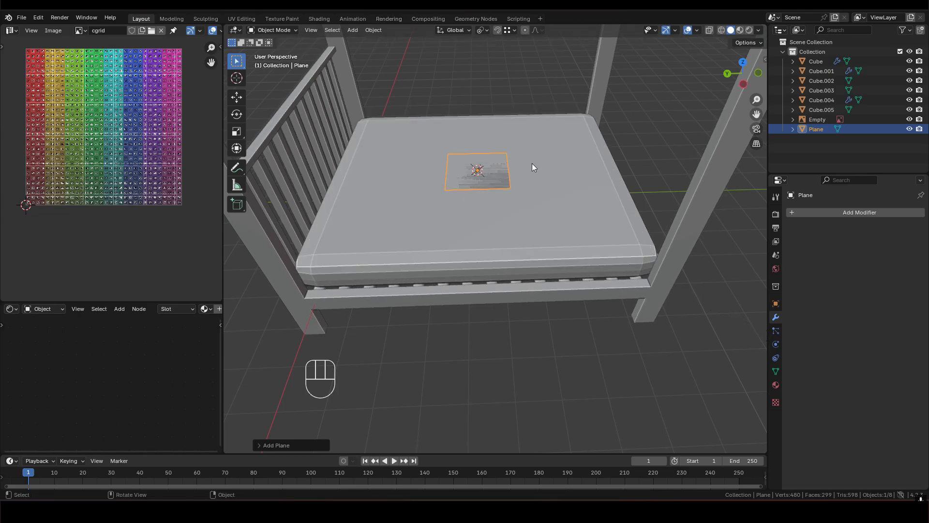
pyautogui.press('KP_7')
pyautogui.scroll(3, 487, 155)
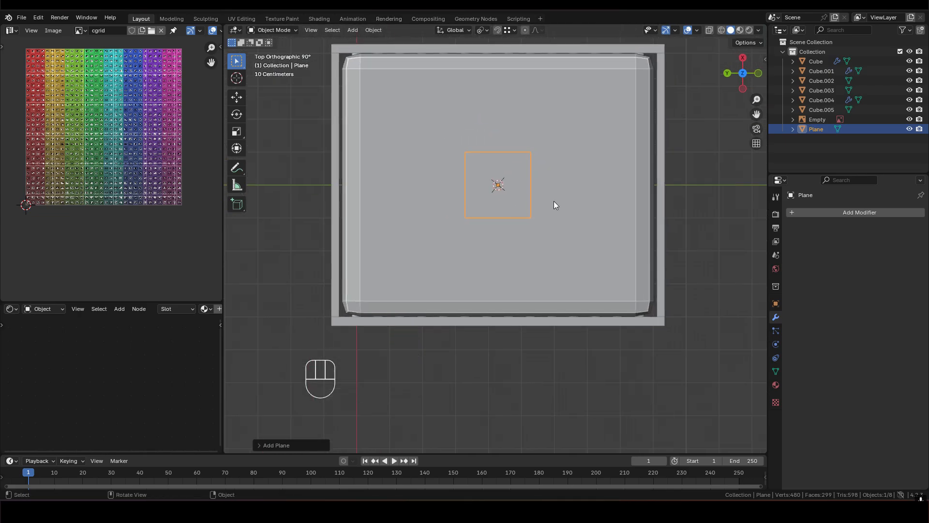
pyautogui.click(497, 51)
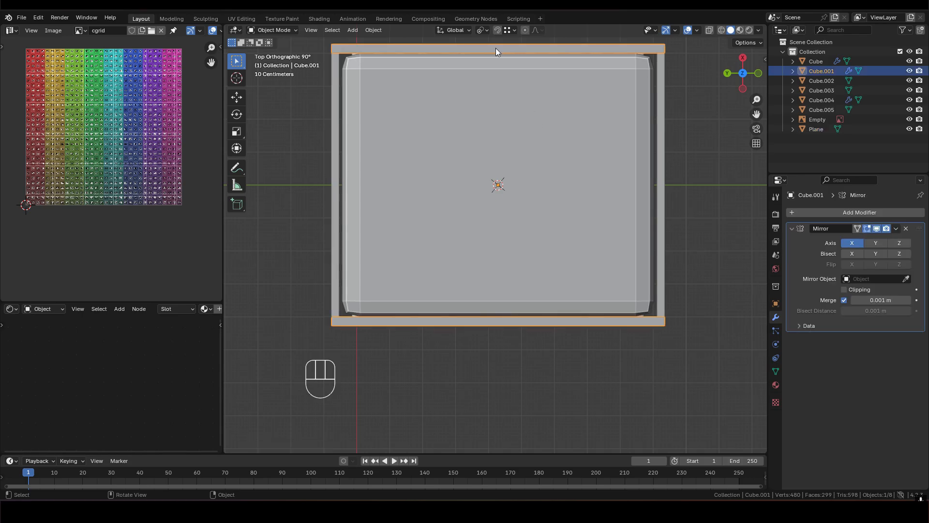
pyautogui.click(502, 189)
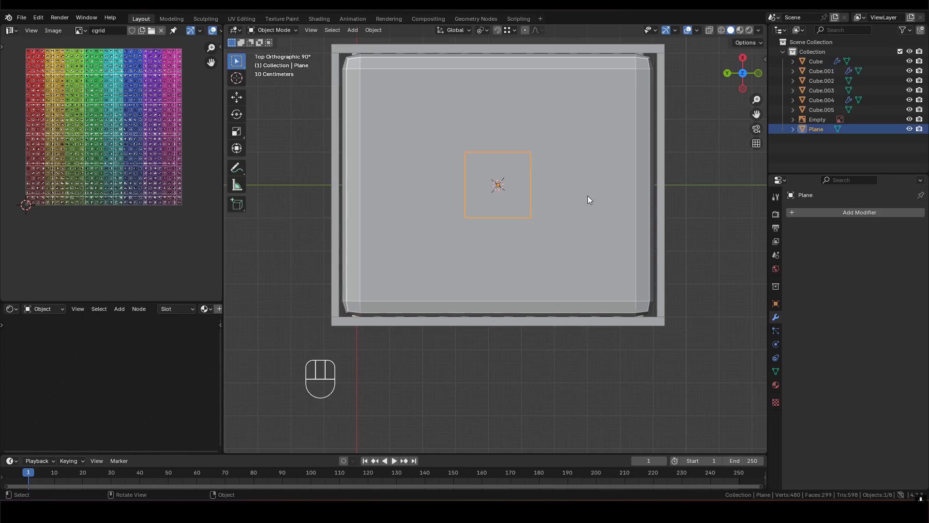
pyautogui.press('s')
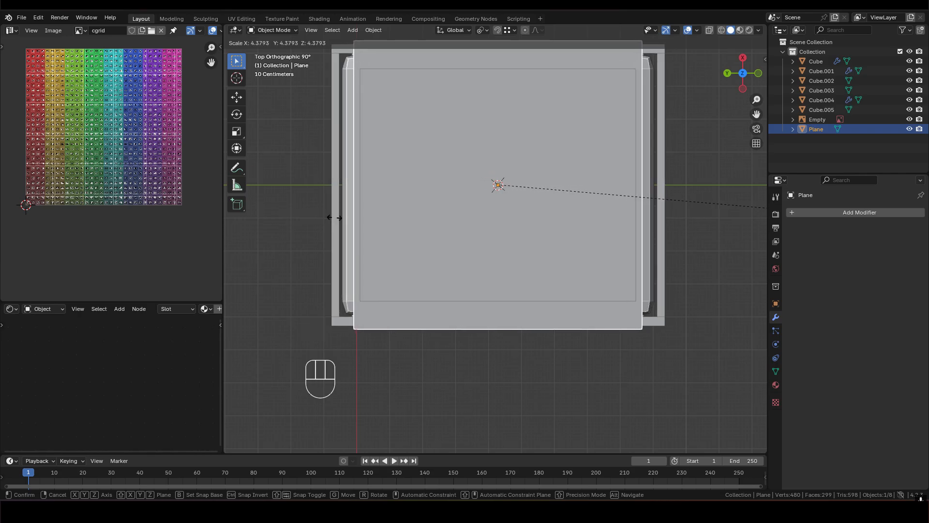
pyautogui.click(363, 229)
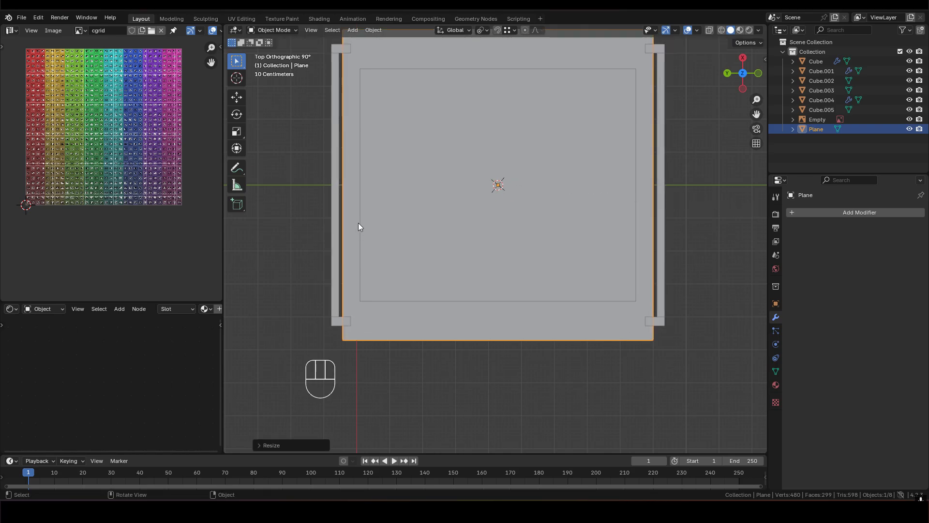
# - Narrow the plane along global Y to a scale of about 0.89
pyautogui.scroll(-3, 535, 201)
pyautogui.keyDown('shift'); pyautogui.moveTo(527, 191); pyautogui.dragTo(540, 168, button='middle'); pyautogui.keyUp('shift')
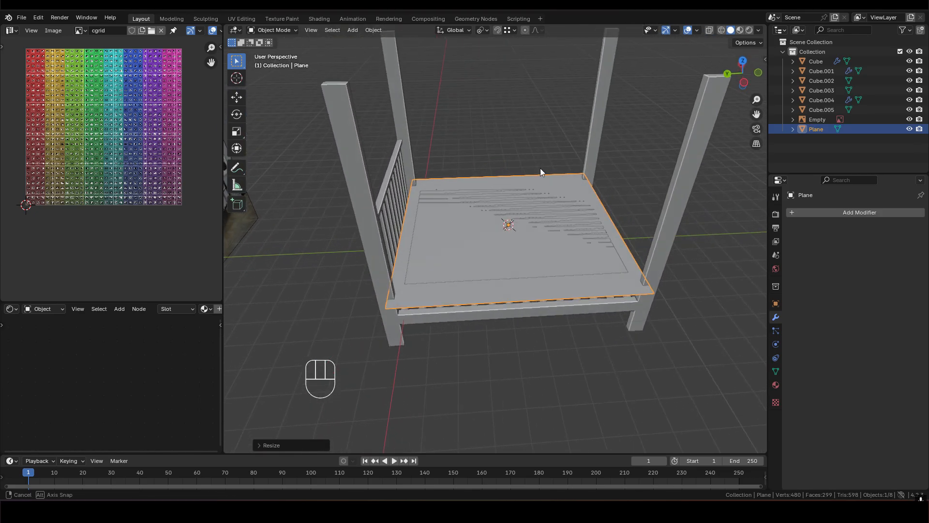
pyautogui.scroll(3, 516, 188)
pyautogui.press('s')
pyautogui.scroll(-4, 522, 271)
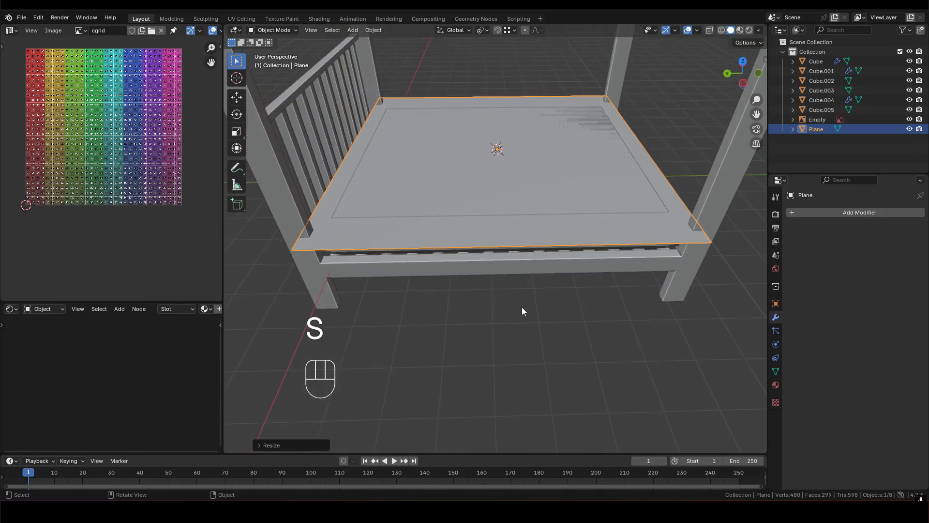
pyautogui.press('s')
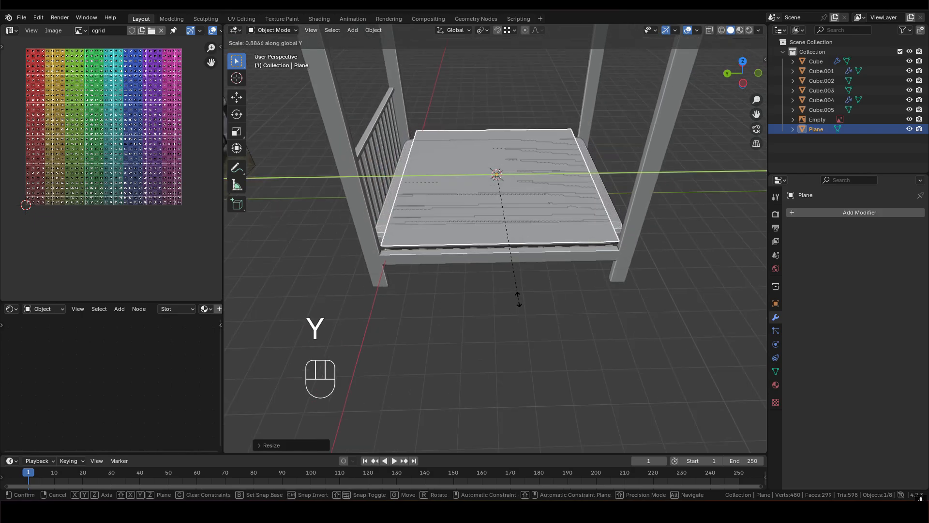
pyautogui.click(519, 299)
# - Move the plane about 0.26 m along negative Y, away from the headboard
pyautogui.keyDown('shift'); pyautogui.moveTo(506, 208); pyautogui.dragTo(478, 214, button='middle'); pyautogui.keyUp('shift')
pyautogui.press('g')
pyautogui.press('y')
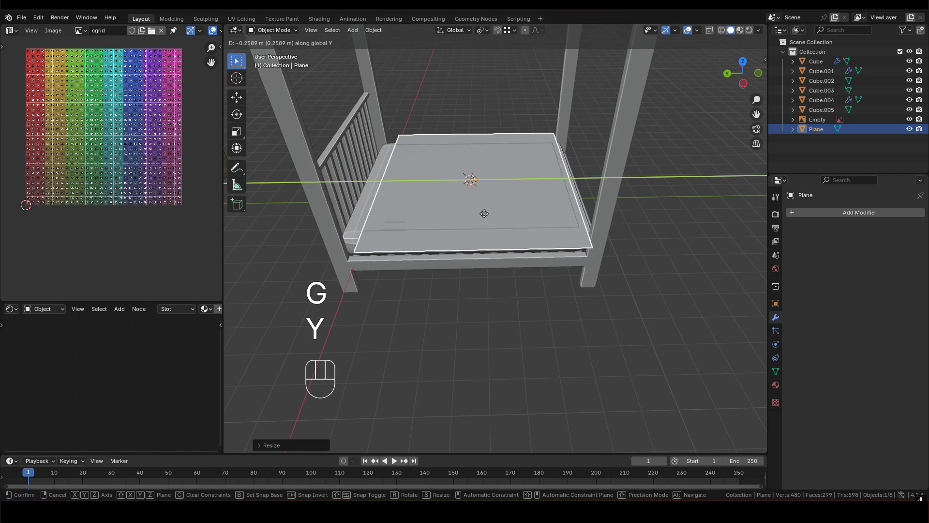
pyautogui.click(484, 213)
# - Raise the plane along Z until it floats clear above the mattress
pyautogui.keyDown('shift'); pyautogui.moveTo(496, 198); pyautogui.dragTo(433, 180, button='middle'); pyautogui.keyUp('shift')
pyautogui.scroll(3, 436, 198)
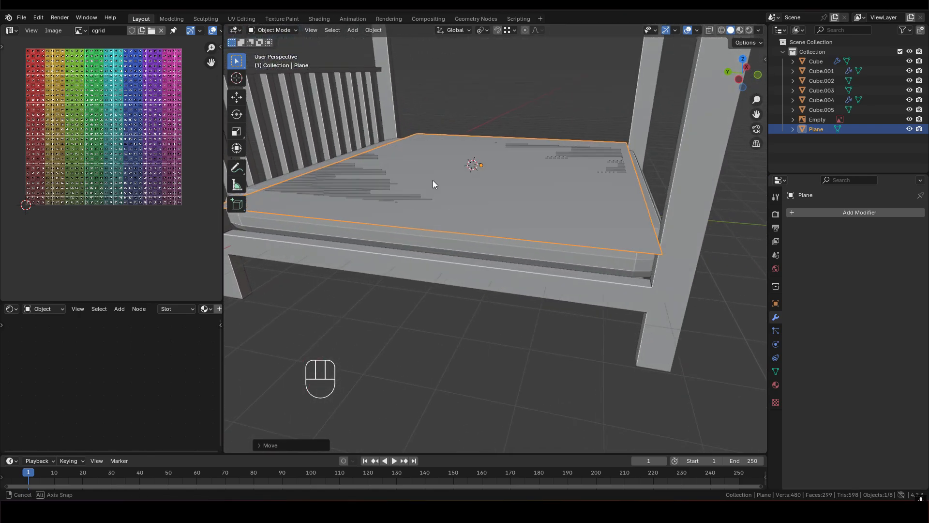
pyautogui.press('g')
pyautogui.press('z')
pyautogui.click(434, 175)
pyautogui.keyDown('shift'); pyautogui.moveTo(375, 176); pyautogui.dragTo(420, 188, button='middle'); pyautogui.keyUp('shift')
pyautogui.moveTo(472, 182); pyautogui.dragTo(556, 232, button='middle')
pyautogui.press('g')
pyautogui.press('z')
pyautogui.click(526, 168)
# - Stretch the plane along global X by about 1.14 so it overhangs the sides of the bed
pyautogui.press('s')
pyautogui.press('x')
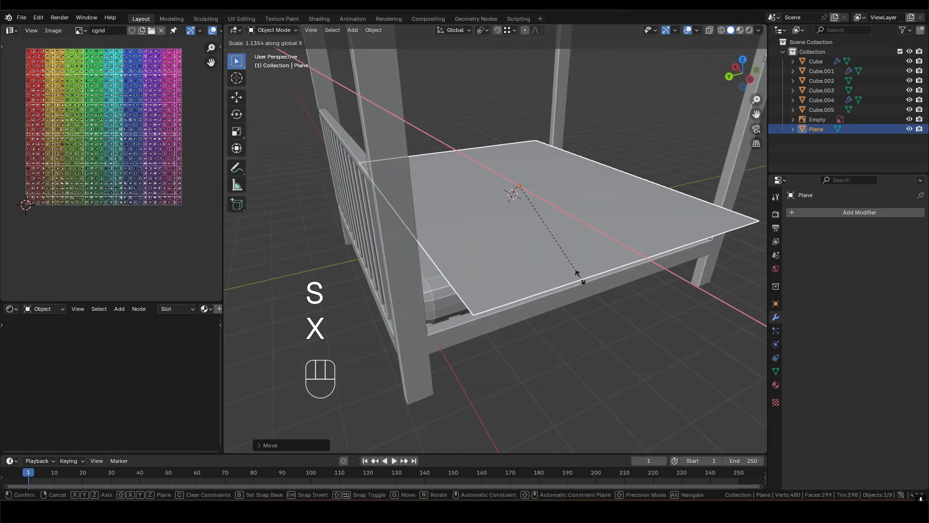
pyautogui.click(477, 253)
# - Examine the plane's overhang and its height above the mattress from several angles
pyautogui.moveTo(477, 253); pyautogui.dragTo(488, 213, button='middle')
pyautogui.moveTo(469, 191); pyautogui.dragTo(446, 186, button='middle')
pyautogui.scroll(3, 457, 184)
pyautogui.moveTo(445, 186); pyautogui.dragTo(375, 175, button='middle')
pyautogui.scroll(-2, 468, 233)
pyautogui.moveTo(469, 233); pyautogui.dragTo(572, 211, button='middle')
pyautogui.scroll(1, 546, 212)
pyautogui.keyDown('shift'); pyautogui.moveTo(572, 211); pyautogui.dragTo(526, 214, button='middle'); pyautogui.keyUp('shift')
pyautogui.moveTo(526, 215); pyautogui.dragTo(556, 237, button='middle')
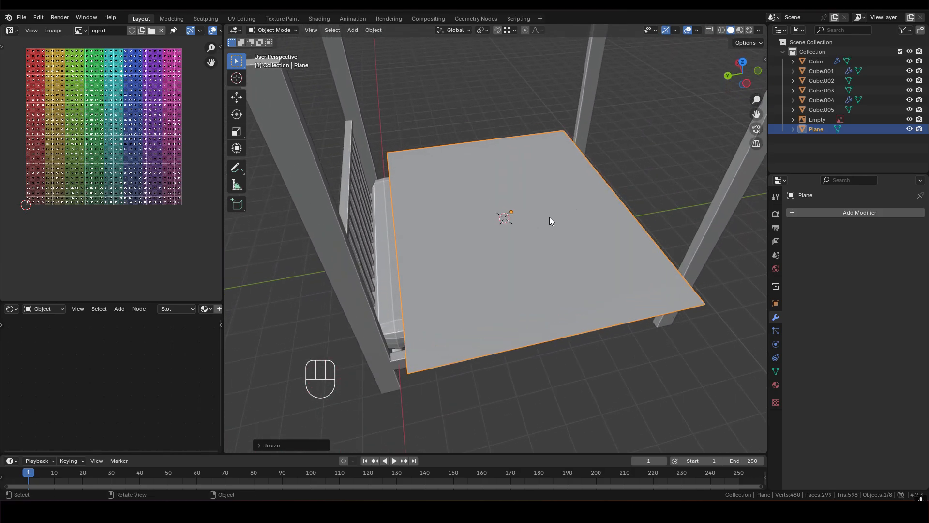
# - Subdivide the plane in Edit Mode with 25 cuts
pyautogui.press('Tab')
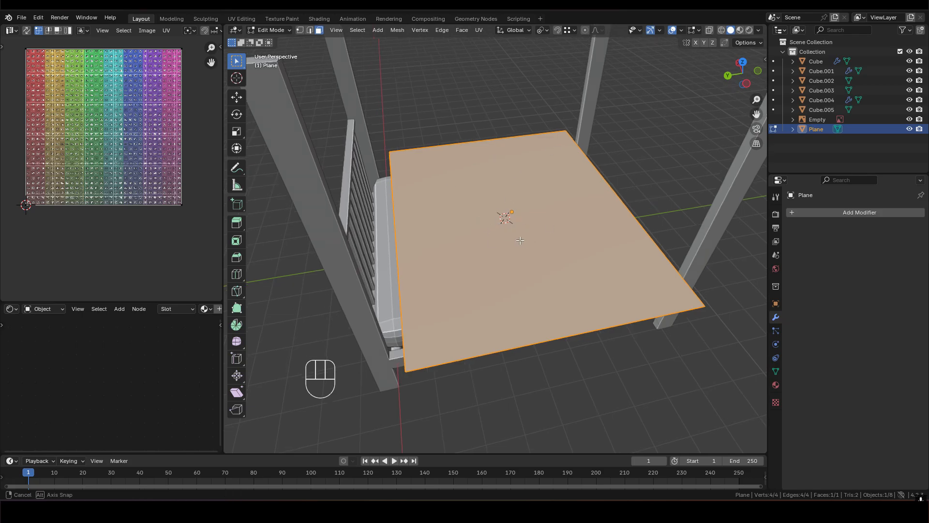
pyautogui.moveTo(504, 216); pyautogui.dragTo(500, 209, button='middle')
pyautogui.rightClick(514, 219)
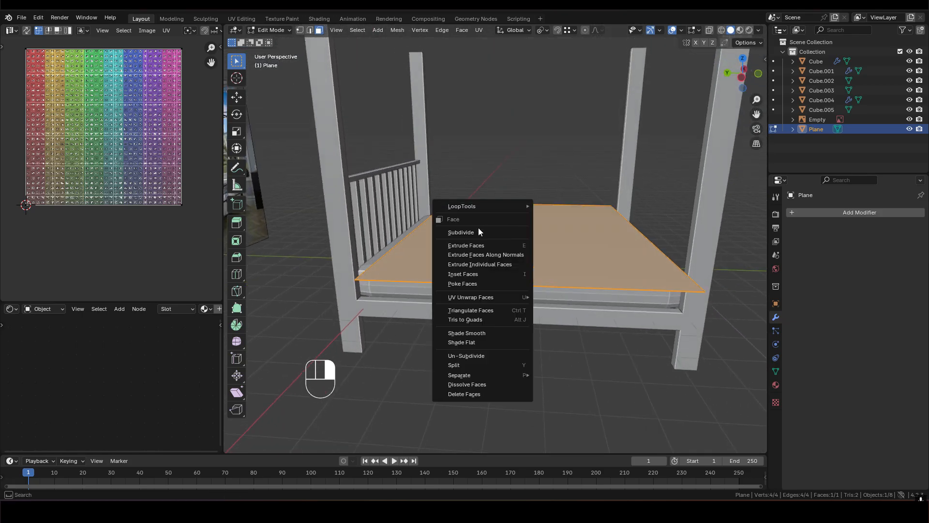
pyautogui.click(466, 233)
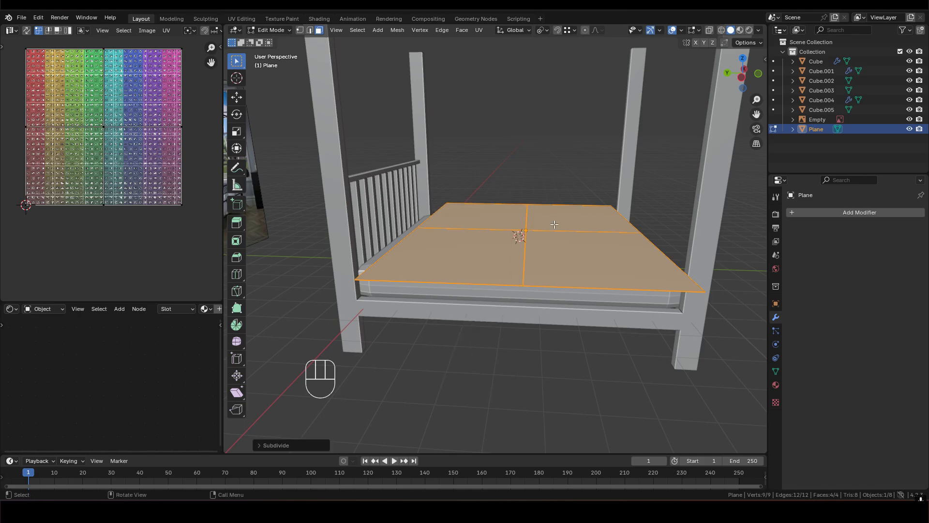
pyautogui.moveTo(555, 224); pyautogui.dragTo(542, 227, button='middle')
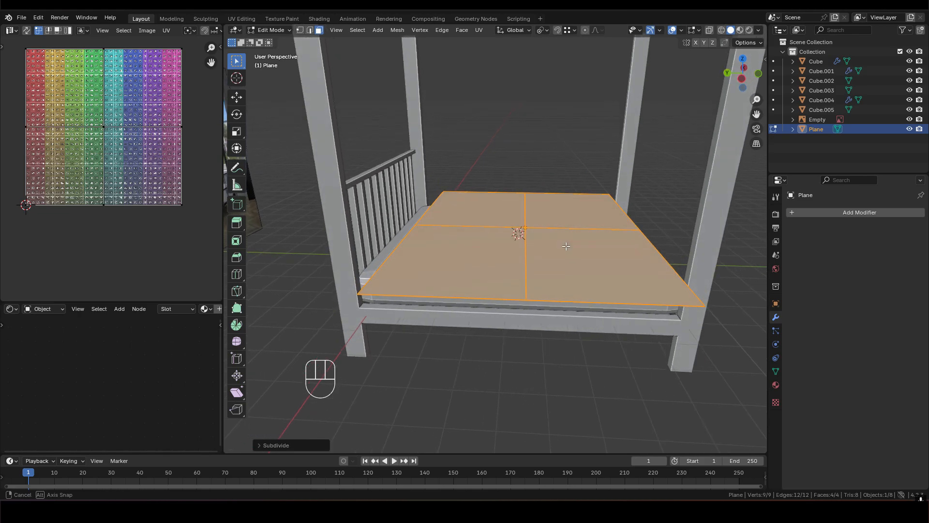
pyautogui.click(260, 446)
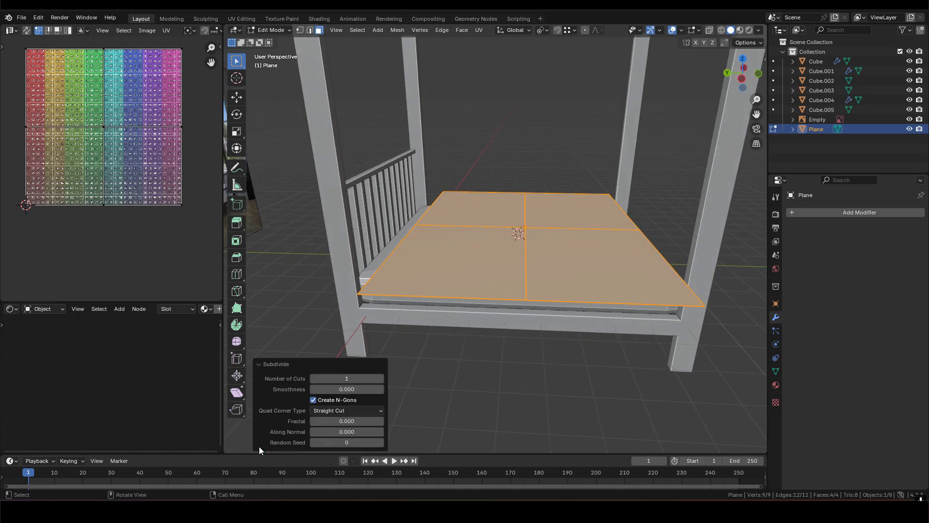
pyautogui.click(367, 377)
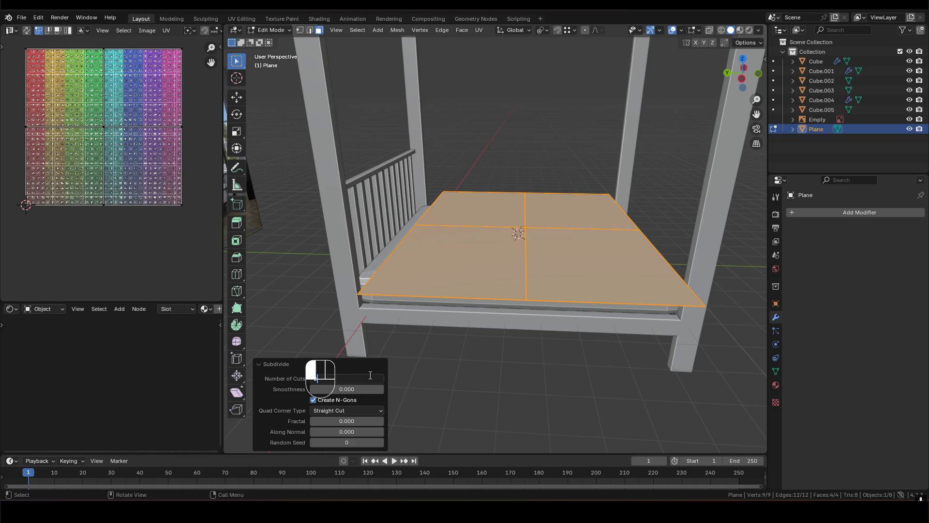
pyautogui.write('25')
pyautogui.press('Return')
# - Increase the plane's subdivision to 30 cuts and return to Object Mode
pyautogui.moveTo(588, 249); pyautogui.dragTo(455, 293, button='middle')
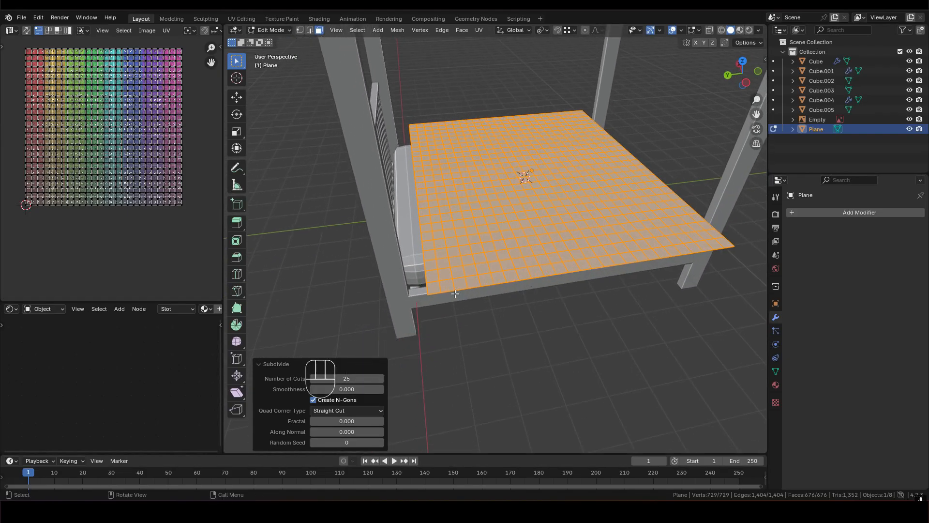
pyautogui.click(348, 382)
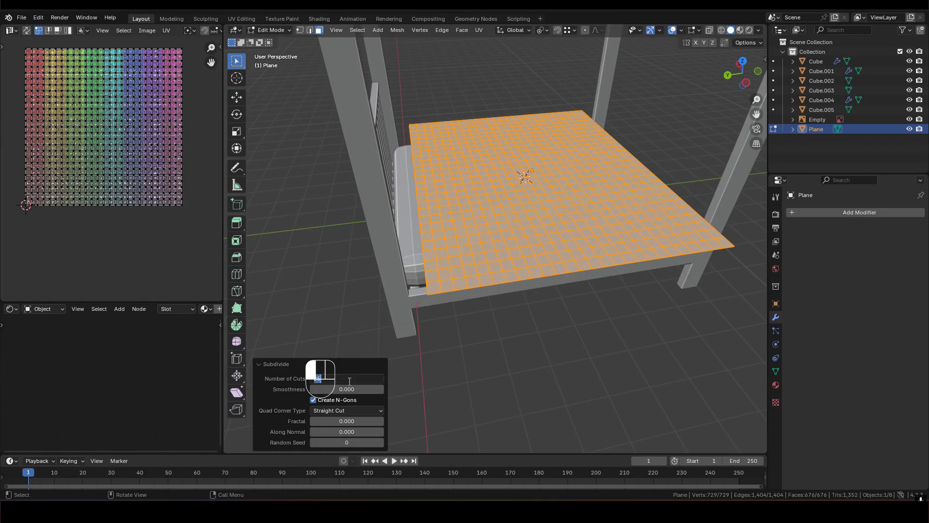
pyautogui.click(405, 369)
pyautogui.moveTo(541, 198); pyautogui.dragTo(501, 249, button='middle')
pyautogui.press('Tab')
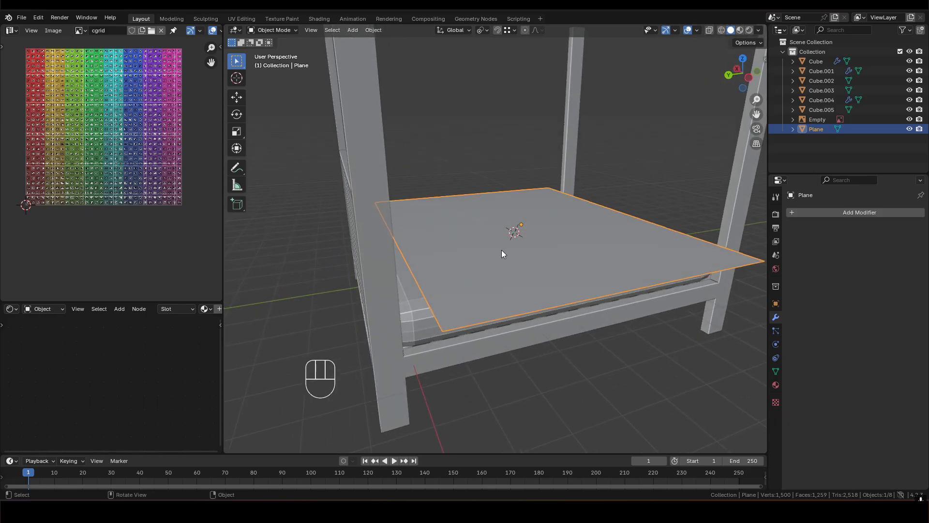
# - Add Cloth physics to the plane and Collision physics to the mattress
pyautogui.click(776, 345)
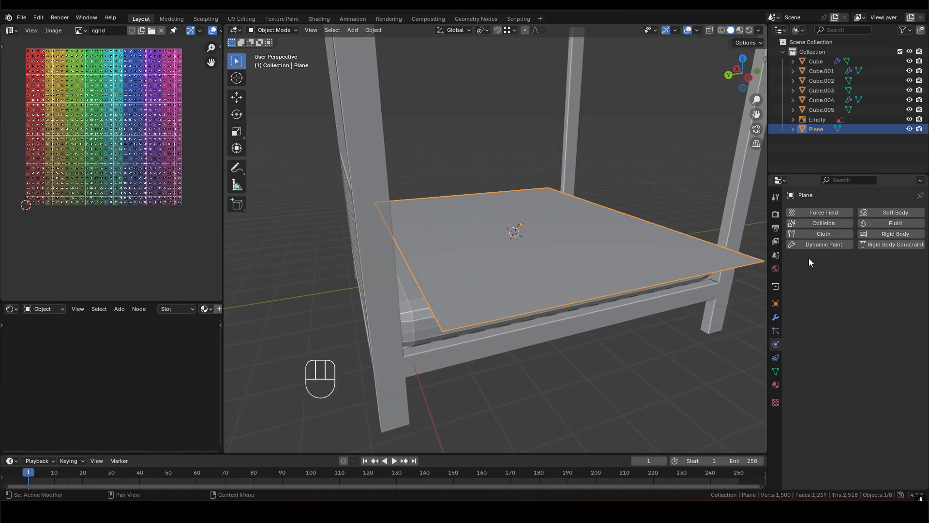
pyautogui.click(824, 235)
pyautogui.moveTo(607, 274); pyautogui.dragTo(576, 266, button='middle')
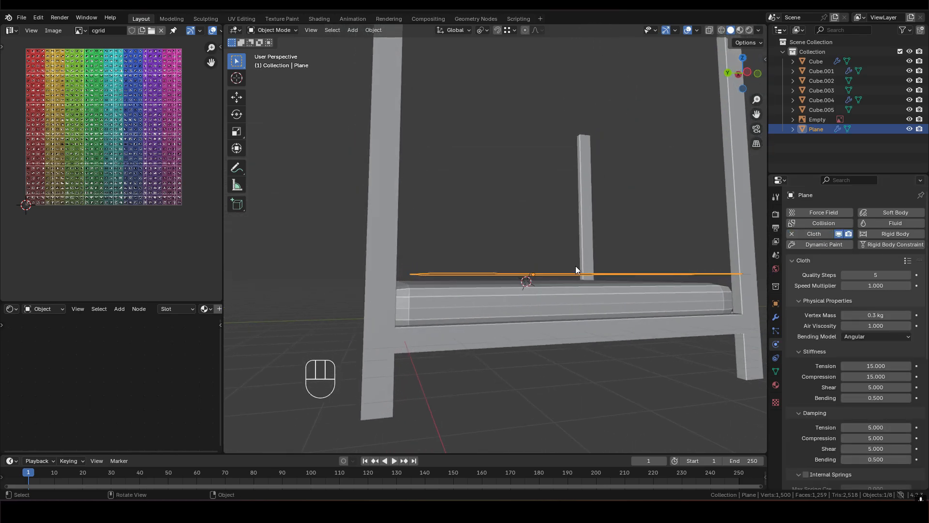
pyautogui.click(467, 302)
pyautogui.click(826, 223)
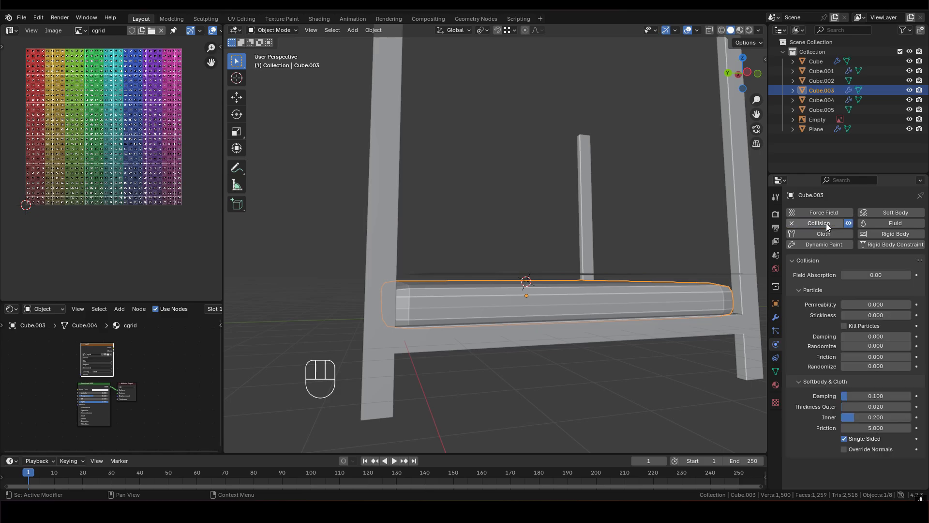
# - Add Collision physics to the four-poster bed frame
pyautogui.click(437, 340)
pyautogui.moveTo(463, 340); pyautogui.dragTo(498, 346, button='middle')
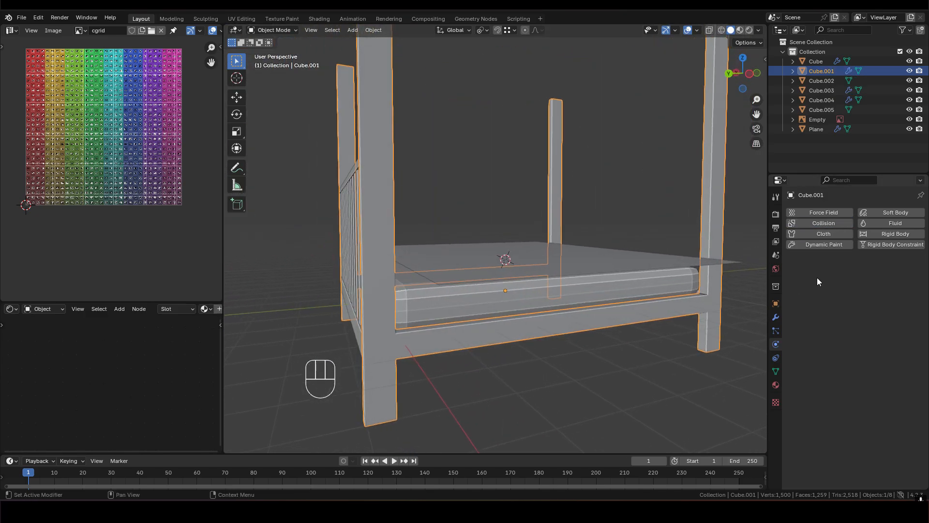
pyautogui.click(809, 221)
pyautogui.moveTo(479, 262); pyautogui.dragTo(554, 263, button='middle')
pyautogui.keyDown('shift'); pyautogui.moveTo(518, 336); pyautogui.dragTo(525, 268, button='middle'); pyautogui.keyUp('shift')
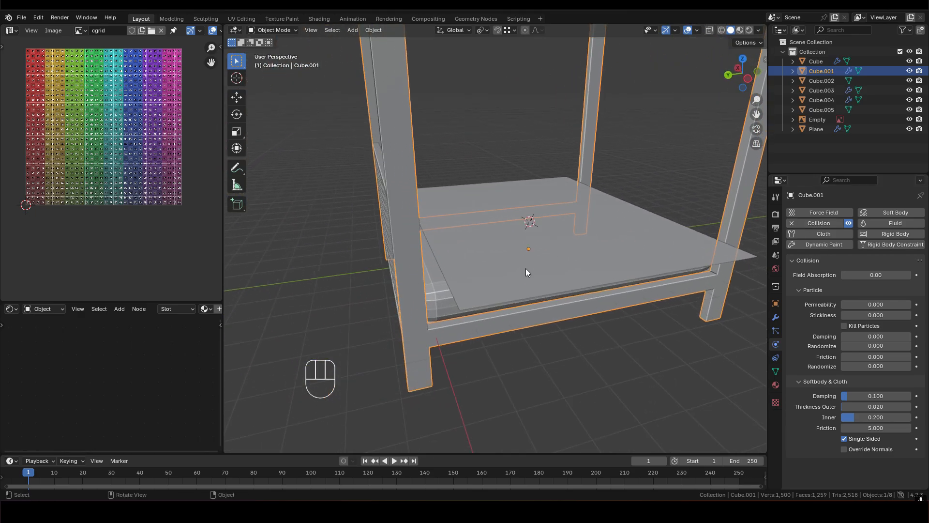
# - Select the plane, run the cloth simulation from frame 0 and stop it at frame 229
pyautogui.click(472, 245)
pyautogui.moveTo(576, 245); pyautogui.dragTo(590, 232, button='middle')
pyautogui.moveTo(324, 453); pyautogui.dragTo(336, 424)
pyautogui.click(24, 445)
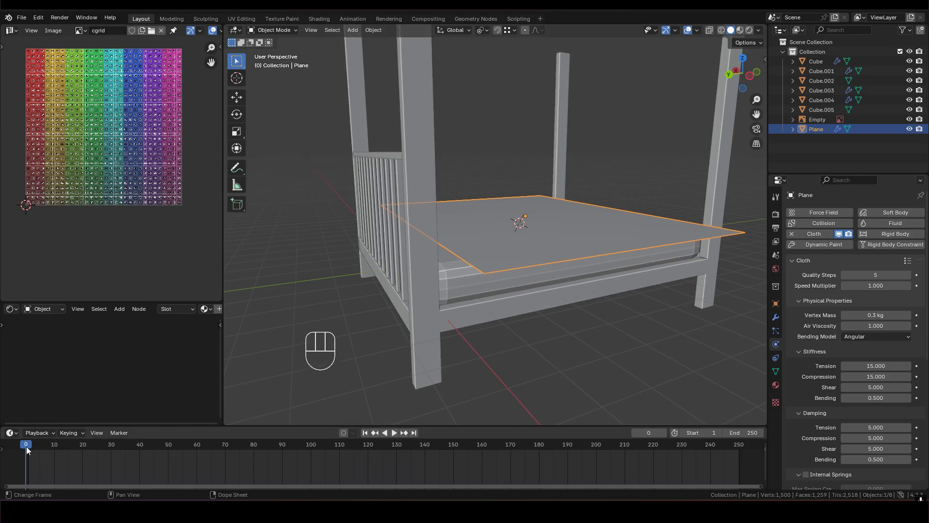
pyautogui.keyDown('shift'); pyautogui.moveTo(539, 269); pyautogui.dragTo(451, 320, button='middle'); pyautogui.keyUp('shift')
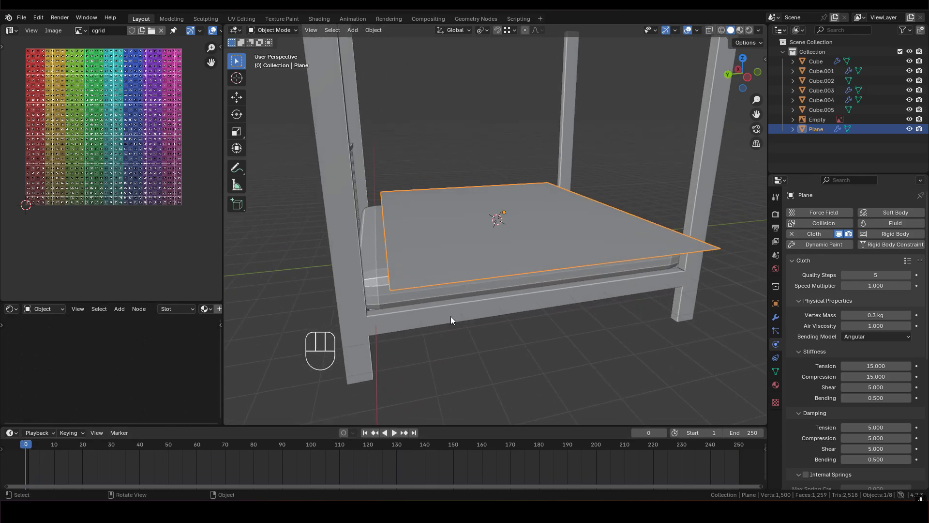
pyautogui.click(397, 432)
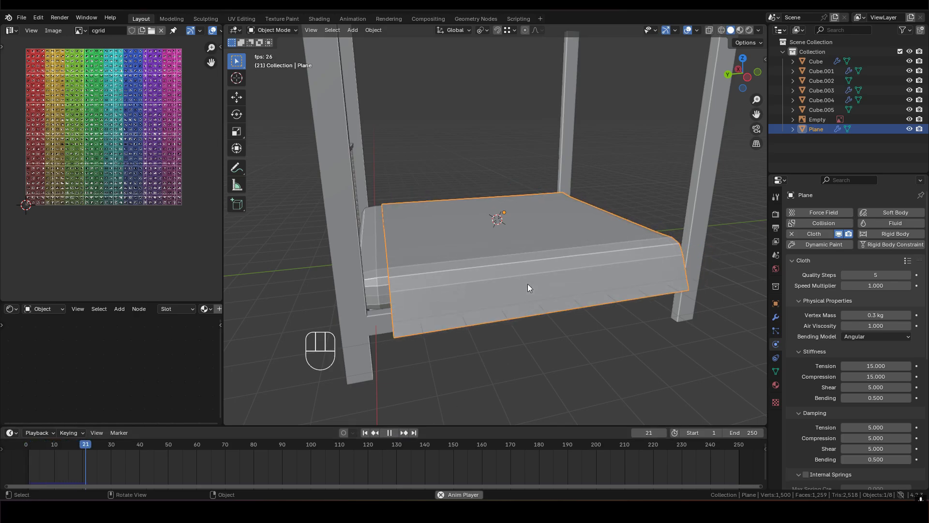
pyautogui.moveTo(552, 256); pyautogui.dragTo(489, 270, button='middle')
pyautogui.press('space')
pyautogui.moveTo(543, 289); pyautogui.dragTo(513, 461, button='middle')
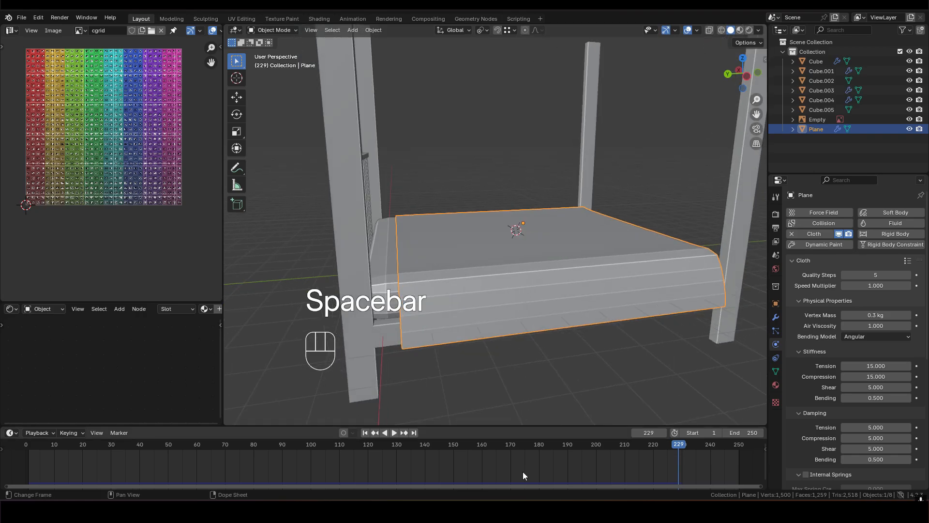
# - Convert the draped plane to a mesh and return the timeline to frame 0
pyautogui.keyDown('shift'); pyautogui.moveTo(546, 337); pyautogui.dragTo(514, 234, button='middle'); pyautogui.keyUp('shift')
pyautogui.moveTo(460, 236); pyautogui.dragTo(523, 225, button='right')
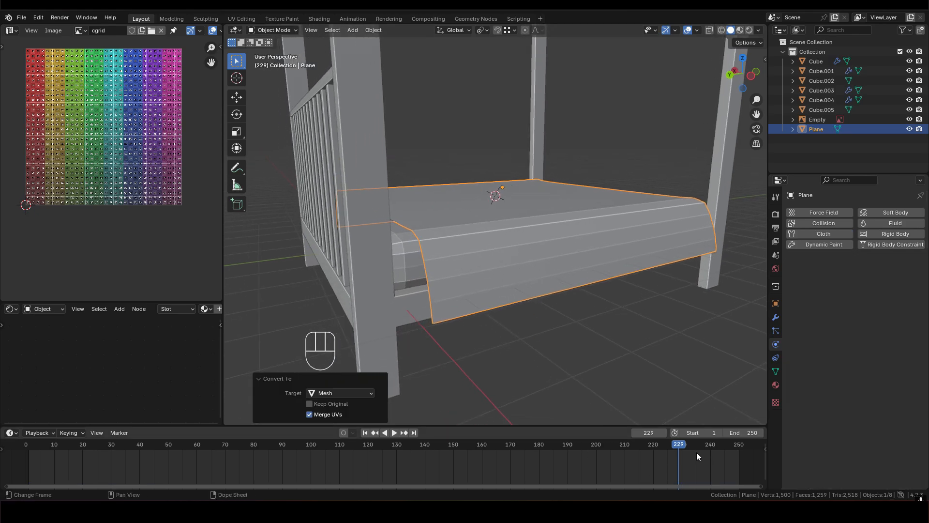
pyautogui.moveTo(677, 445); pyautogui.dragTo(27, 458)
pyautogui.moveTo(248, 425); pyautogui.dragTo(251, 455)
pyautogui.scroll(2, 471, 286)
pyautogui.moveTo(471, 284); pyautogui.dragTo(497, 256, button='middle')
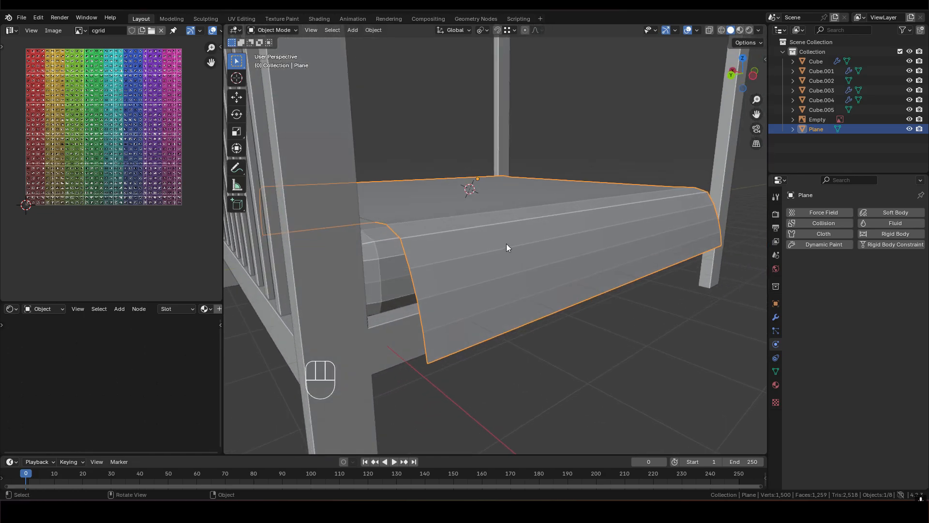
# - In Edit Mode, select the ring of parallel edges running along the bed's length on the duvet's hanging side
pyautogui.press('Tab')
pyautogui.press('3')
pyautogui.moveTo(474, 233)
pyautogui.mouseDown(button='middle')
pyautogui.moveTo(514, 255)
pyautogui.moveTo(474, 271)
pyautogui.moveTo(465, 268)
pyautogui.moveTo(549, 244)
pyautogui.moveTo(474, 240)
pyautogui.mouseUp(button='middle')
pyautogui.press('2')
pyautogui.click(457, 224)
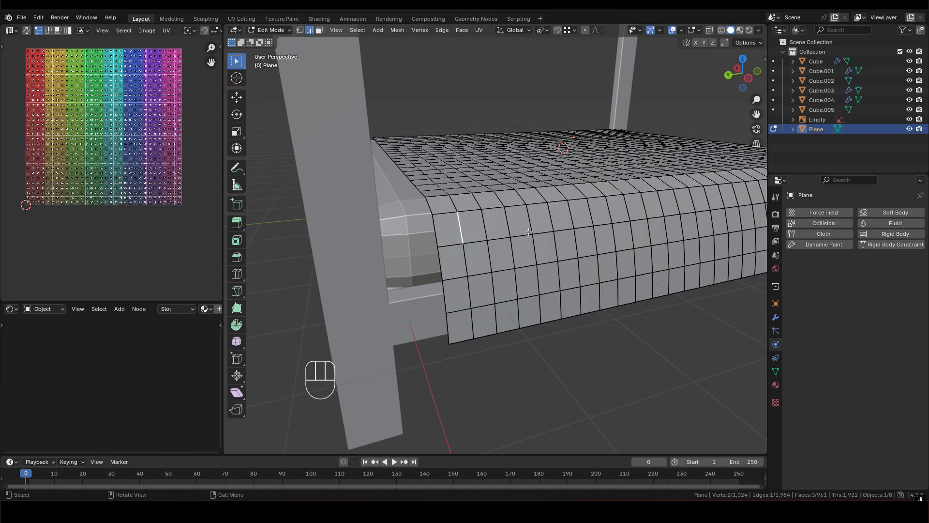
pyautogui.moveTo(529, 232); pyautogui.dragTo(538, 231, button='middle')
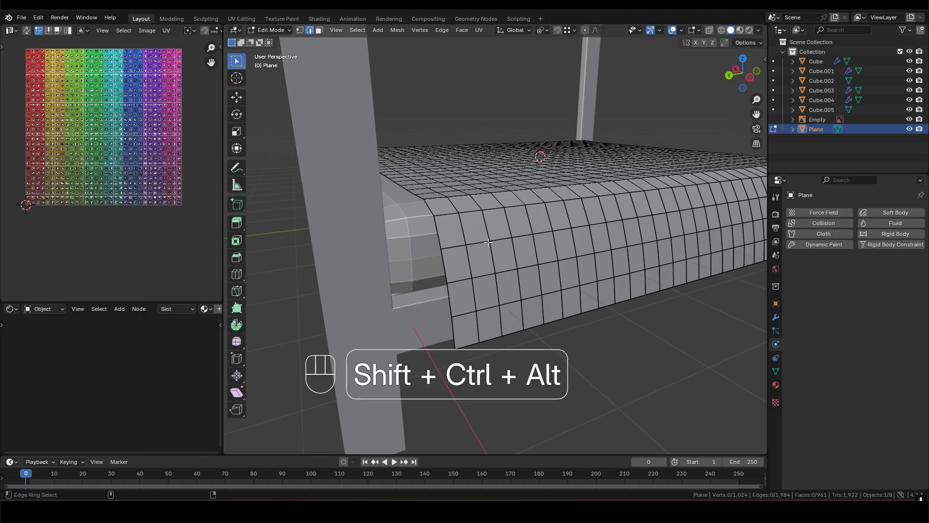
pyautogui.keyDown('ctrl'); pyautogui.keyDown('alt'); pyautogui.keyDown('shift'); pyautogui.click(471, 234); pyautogui.keyUp('shift'); pyautogui.keyUp('alt'); pyautogui.keyUp('ctrl')
pyautogui.moveTo(666, 204)
pyautogui.keyDown('shift'); pyautogui.mouseDown(button='middle')
pyautogui.moveTo(455, 225)
pyautogui.moveTo(651, 203)
pyautogui.mouseUp(button='middle'); pyautogui.keyUp('shift')
pyautogui.scroll(3, 484, 225)
pyautogui.keyDown('shift'); pyautogui.click(481, 226); pyautogui.keyUp('shift')
pyautogui.scroll(-3, 481, 226)
pyautogui.keyDown('shift'); pyautogui.moveTo(338, 242); pyautogui.dragTo(491, 230, button='middle'); pyautogui.keyUp('shift')
pyautogui.scroll(-2, 512, 221)
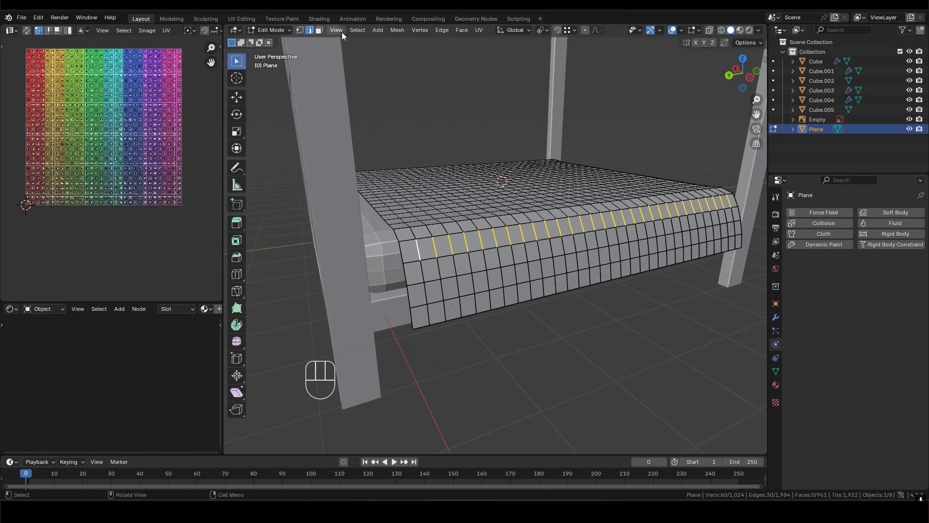
# - Apply Checker Deselect to the ring, extend the remaining edges to full edge loops and dissolve them
pyautogui.click(357, 30)
pyautogui.moveTo(401, 182)
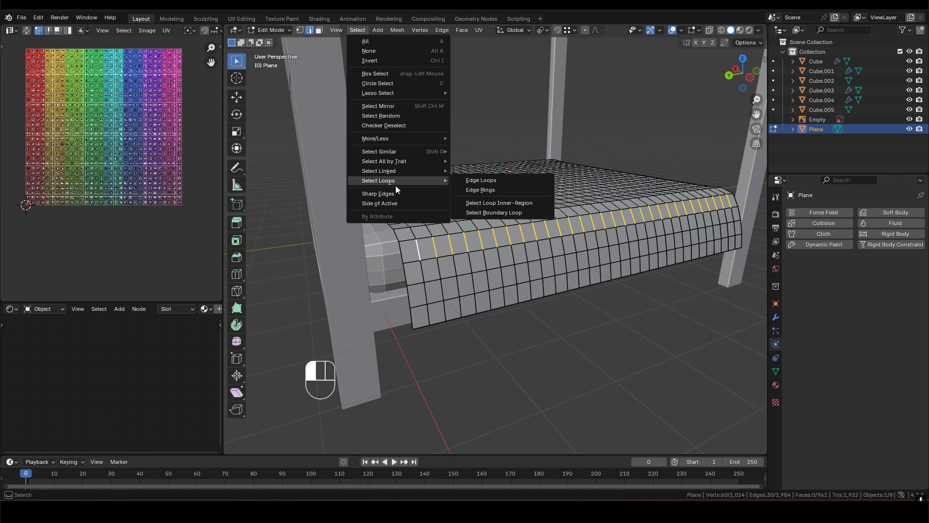
pyautogui.click(388, 127)
pyautogui.moveTo(566, 246)
pyautogui.mouseDown(button='middle')
pyautogui.moveTo(522, 242)
pyautogui.moveTo(559, 244)
pyautogui.mouseUp(button='middle')
pyautogui.click(358, 30)
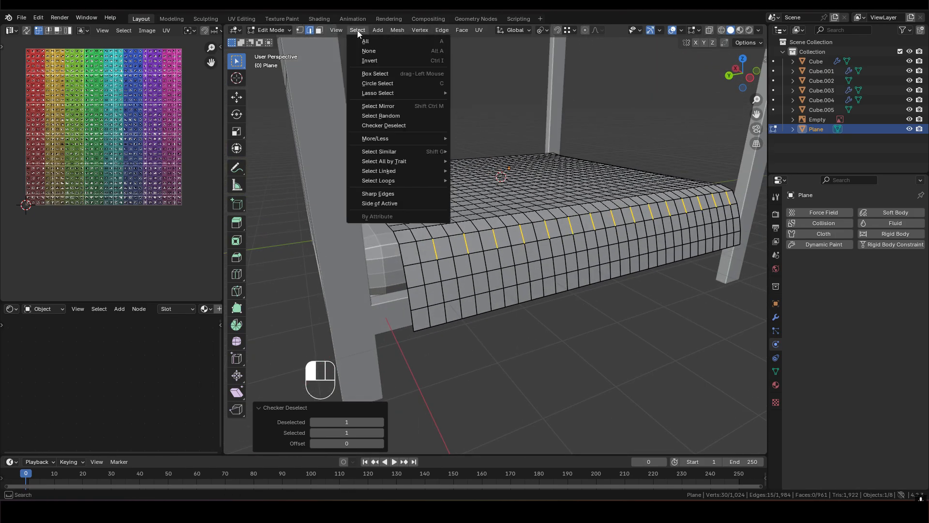
pyautogui.moveTo(403, 186)
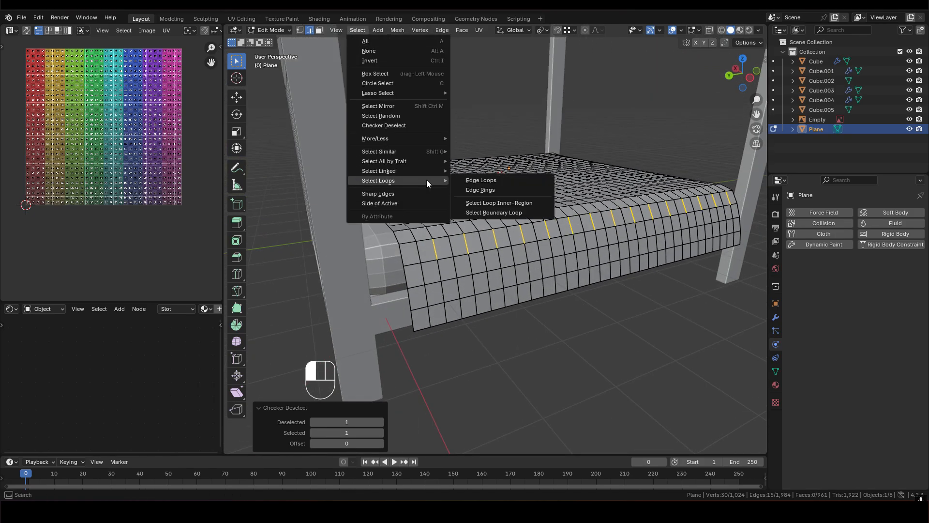
pyautogui.click(501, 180)
pyautogui.hotkey('ctrl', 'x')
pyautogui.moveTo(531, 221); pyautogui.dragTo(494, 227, button='middle')
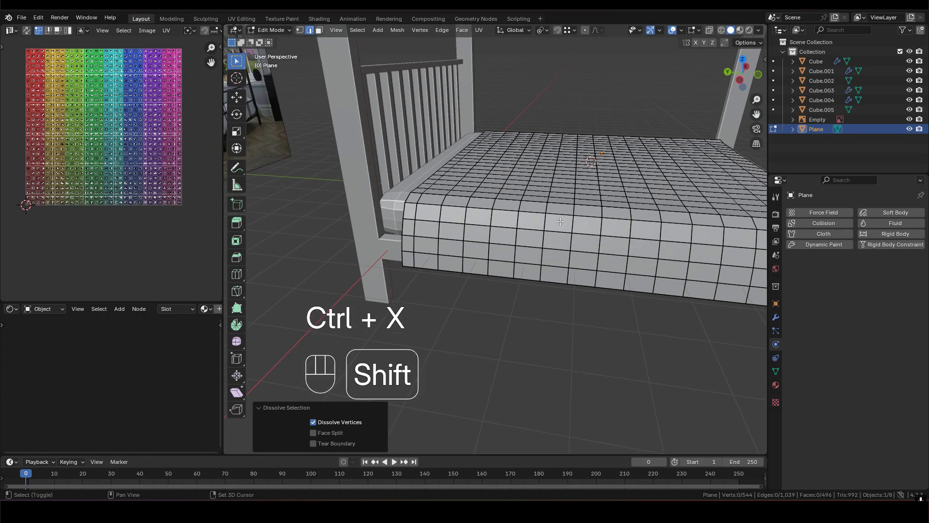
# - Select the edge ring running across the duvet's width near the headboard and thin it with Checker Deselect
pyautogui.press('2')
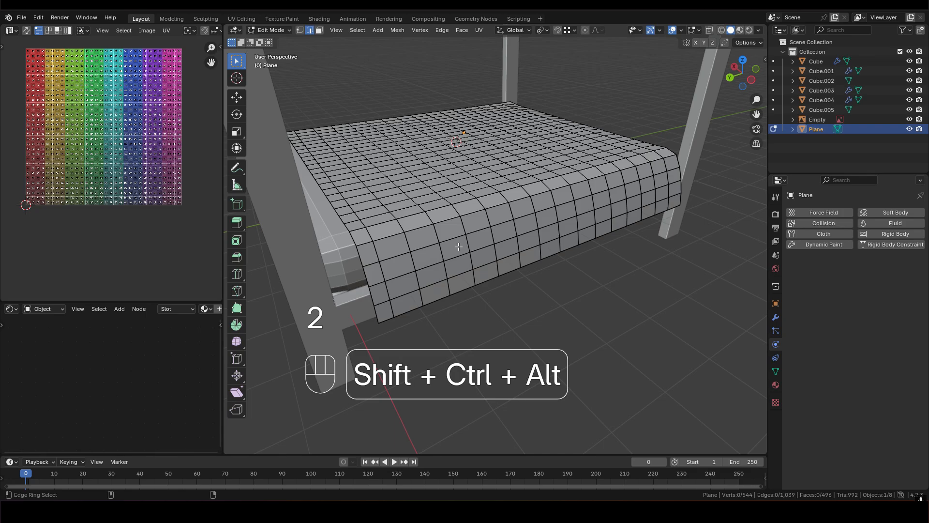
pyautogui.keyDown('ctrl'); pyautogui.keyDown('alt'); pyautogui.keyDown('shift'); pyautogui.click(455, 240); pyautogui.keyUp('shift'); pyautogui.keyUp('alt'); pyautogui.keyUp('ctrl')
pyautogui.moveTo(461, 289); pyautogui.dragTo(514, 283, button='middle')
pyautogui.keyDown('shift'); pyautogui.click(496, 285); pyautogui.keyUp('shift')
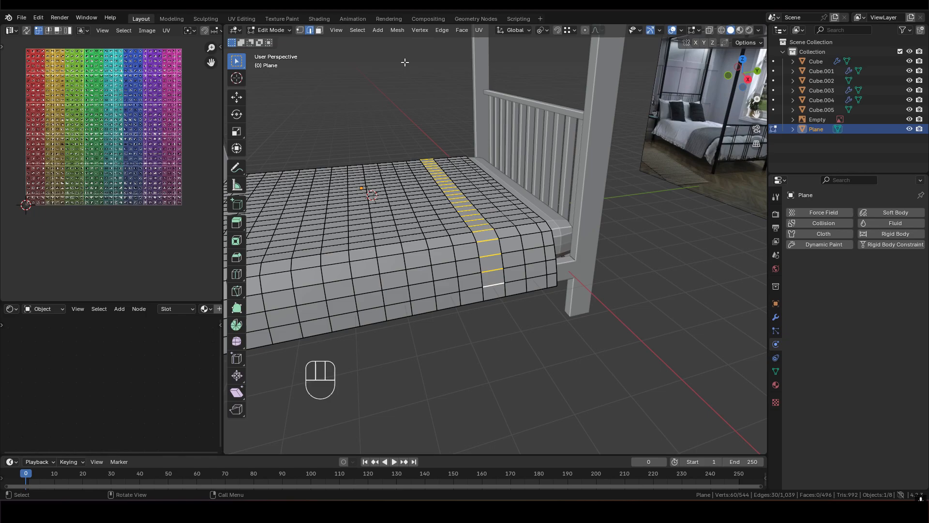
pyautogui.click(357, 30)
pyautogui.click(392, 123)
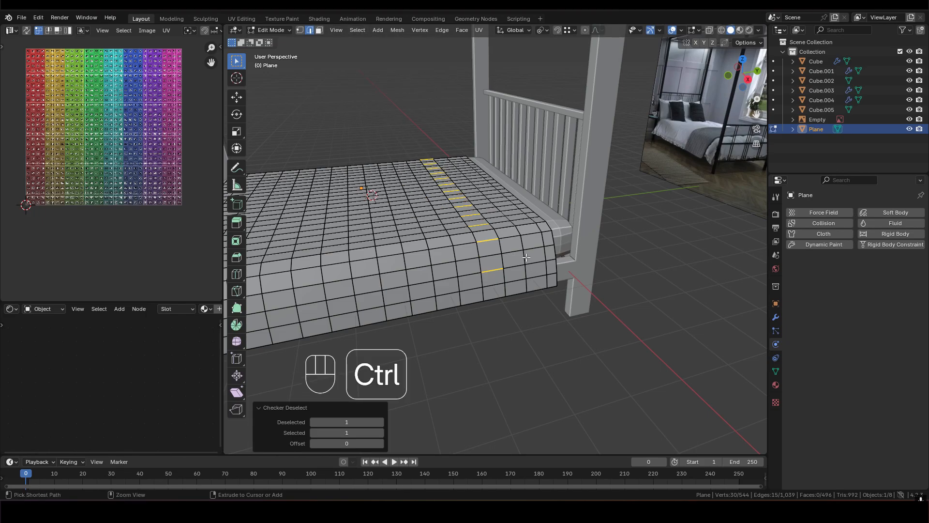
pyautogui.moveTo(496, 250); pyautogui.dragTo(524, 266, button='middle')
# - Extend the alternate edges to lengthwise edge loops over the duvet and dissolve those loops
pyautogui.click(358, 30)
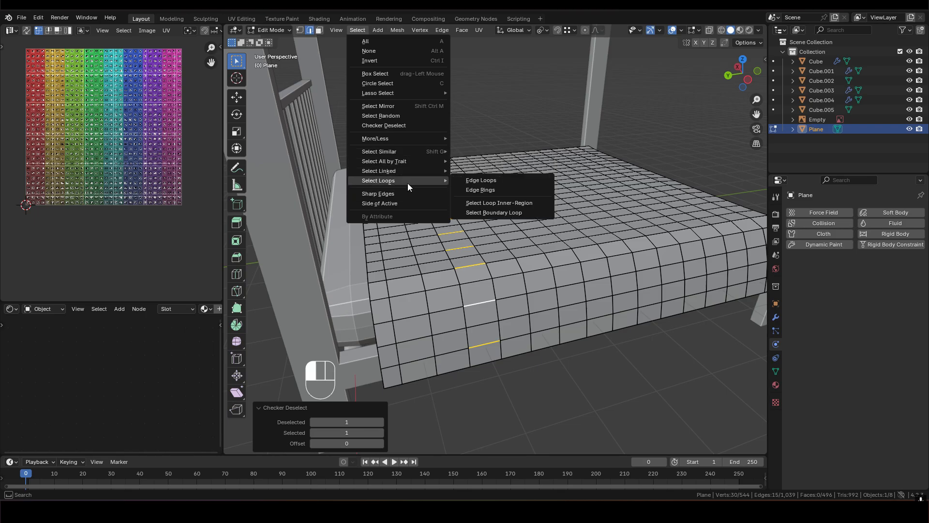
pyautogui.moveTo(411, 180)
pyautogui.click(488, 181)
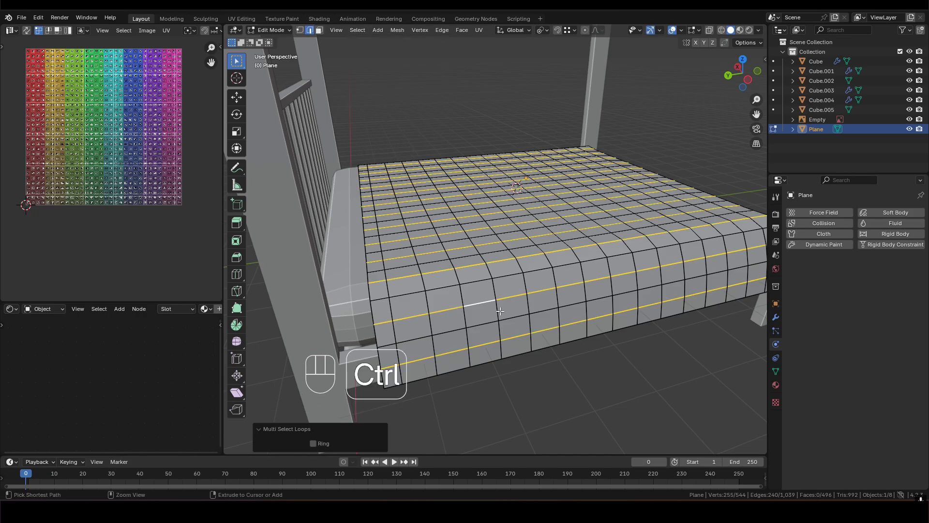
pyautogui.hotkey('ctrl', 'x')
pyautogui.moveTo(500, 311); pyautogui.dragTo(503, 224, button='middle')
# - Return to Object Mode and raise the duvet about 0.122 m along global Z
pyautogui.press('3')
pyautogui.scroll(3, 497, 213)
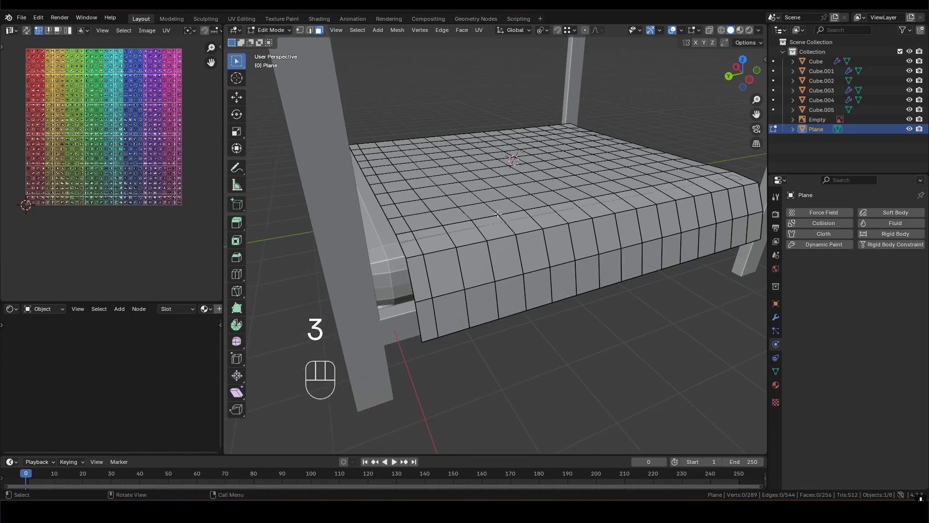
pyautogui.press('Tab')
pyautogui.press('Tab')
pyautogui.scroll(2, 494, 244)
pyautogui.press('Tab')
pyautogui.press('g')
pyautogui.press('z')
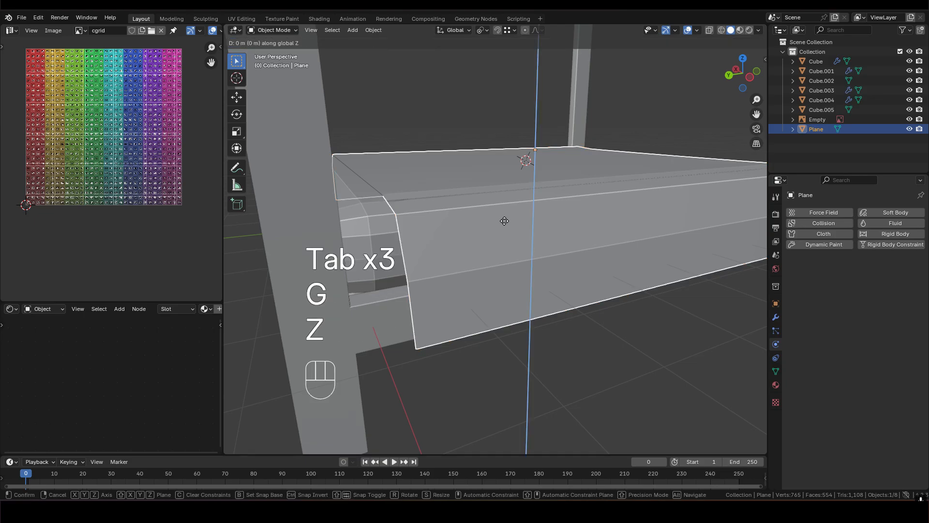
pyautogui.keyDown('shift'); pyautogui.click(451, 238); pyautogui.keyUp('shift')
pyautogui.moveTo(451, 238); pyautogui.dragTo(502, 225, button='middle')
pyautogui.scroll(-1, 501, 220)
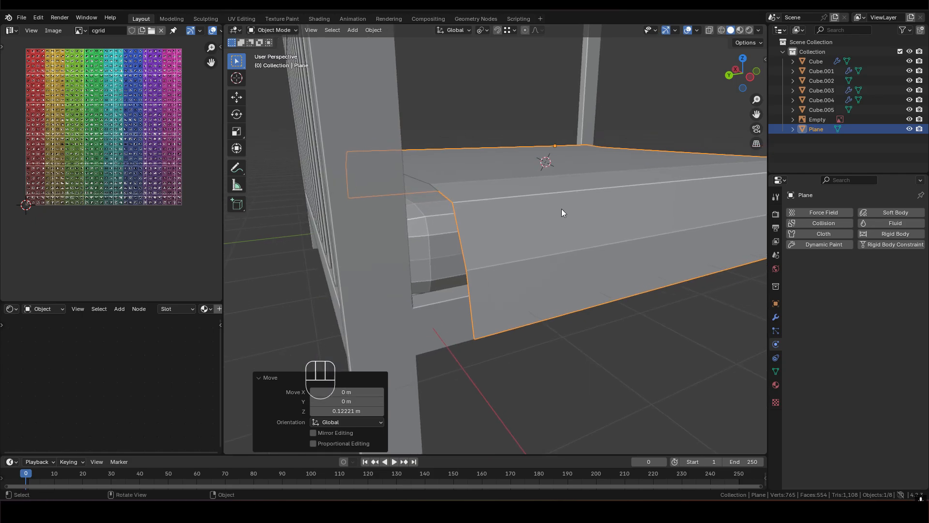
# - Add a Solidify modifier to the duvet
pyautogui.click(776, 317)
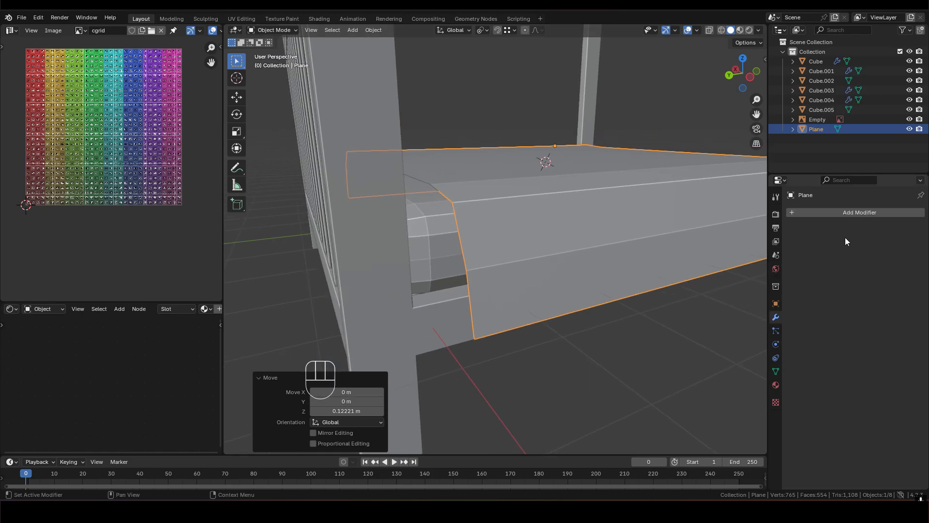
pyautogui.click(826, 214)
pyautogui.moveTo(796, 215)
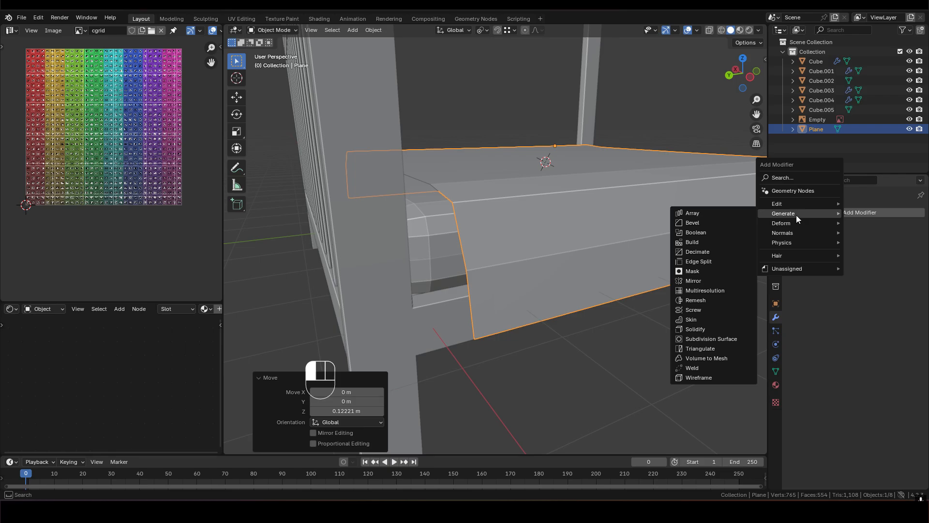
pyautogui.click(704, 328)
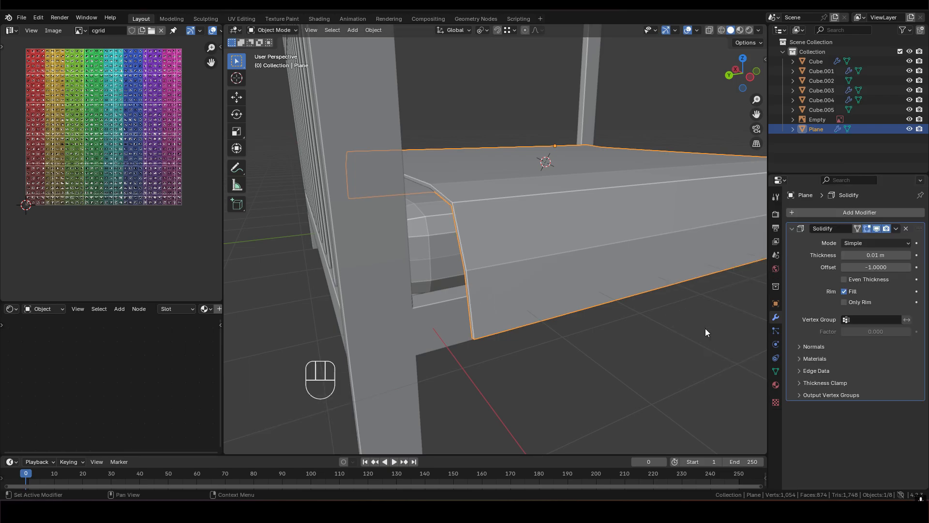
pyautogui.scroll(2, 486, 245)
# - Apply Shade Smooth to the duvet
pyautogui.moveTo(556, 214)
pyautogui.mouseDown(button='middle')
pyautogui.moveTo(574, 211)
pyautogui.moveTo(560, 200)
pyautogui.moveTo(581, 205)
pyautogui.moveTo(533, 236)
pyautogui.moveTo(454, 201)
pyautogui.moveTo(556, 201)
pyautogui.moveTo(574, 211)
pyautogui.moveTo(537, 238)
pyautogui.moveTo(541, 202)
pyautogui.moveTo(524, 215)
pyautogui.moveTo(487, 195)
pyautogui.moveTo(481, 211)
pyautogui.moveTo(492, 191)
pyautogui.moveTo(489, 210)
pyautogui.mouseUp(button='middle')
pyautogui.rightClick(554, 194)
pyautogui.click(503, 162)
pyautogui.scroll(2, 542, 202)
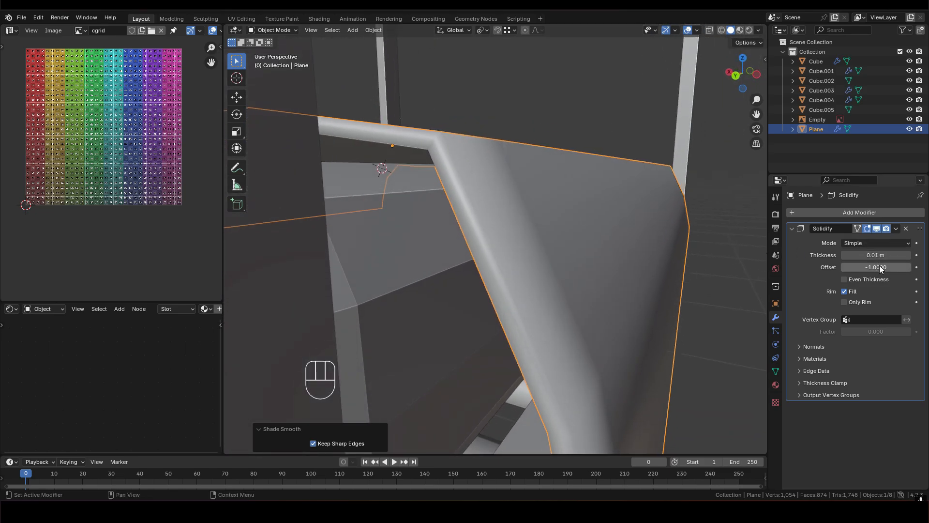
# - Set the Solidify thickness to 0.02 m and the offset to 0.0884
pyautogui.moveTo(842, 267)
pyautogui.mouseDown()
pyautogui.moveTo(910, 267)
pyautogui.moveTo(842, 267)
pyautogui.moveTo(895, 255)
pyautogui.moveTo(882, 255)
pyautogui.mouseUp()
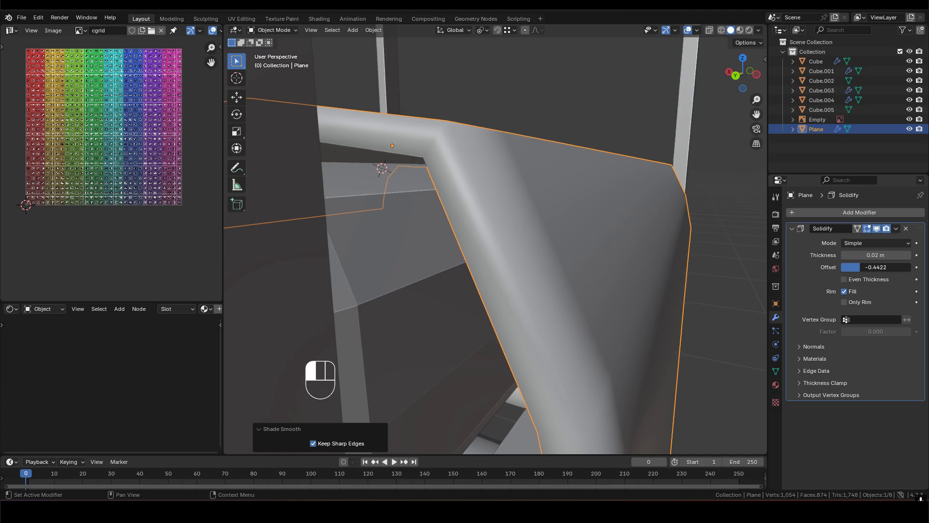
pyautogui.moveTo(562, 232); pyautogui.dragTo(530, 220, button='middle')
pyautogui.moveTo(842, 267); pyautogui.dragTo(879, 267)
pyautogui.moveTo(498, 147); pyautogui.dragTo(568, 190, button='middle')
# - Lower the duvet about 0.078 m along global Z
pyautogui.press('g')
pyautogui.press('z')
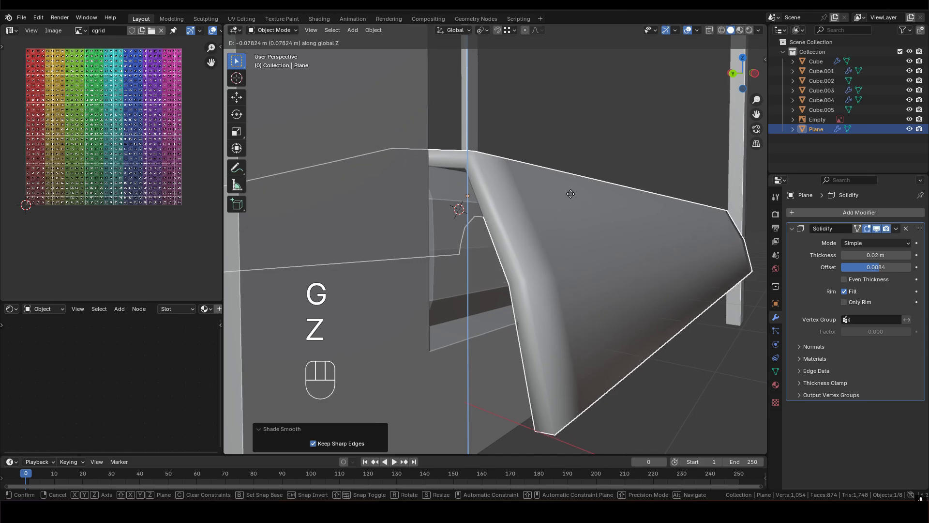
pyautogui.click(570, 193)
pyautogui.moveTo(579, 269); pyautogui.dragTo(685, 263, button='middle')
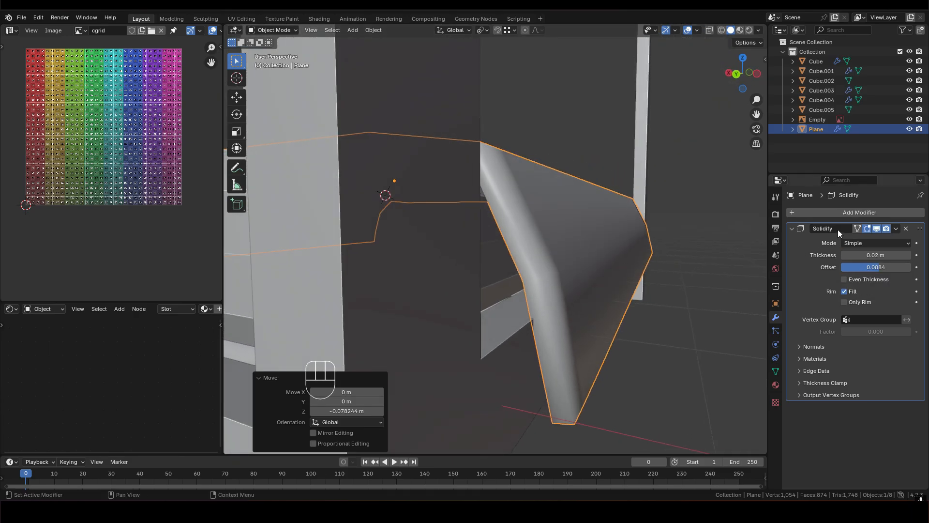
# - Remove the Solidify modifier from the duvet
pyautogui.moveTo(553, 262); pyautogui.dragTo(473, 293, button='middle')
pyautogui.scroll(-2, 472, 293)
pyautogui.keyDown('shift'); pyautogui.moveTo(703, 172); pyautogui.dragTo(547, 174, button='middle'); pyautogui.keyUp('shift')
pyautogui.scroll(-2, 603, 187)
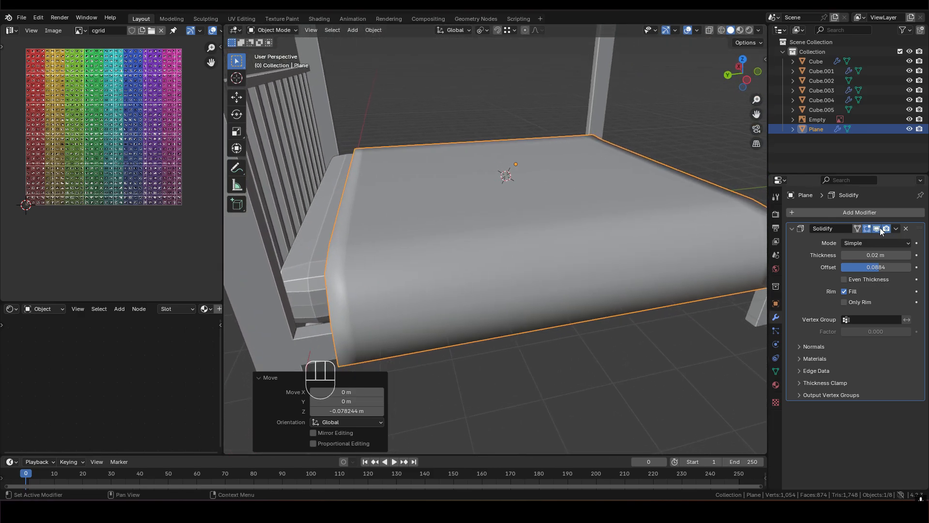
pyautogui.click(906, 228)
# - Raise the duvet about 0.097 m along global Z above the mattress
pyautogui.moveTo(477, 213); pyautogui.dragTo(570, 222, button='middle')
pyautogui.press('g')
pyautogui.press('z')
pyautogui.click(527, 225)
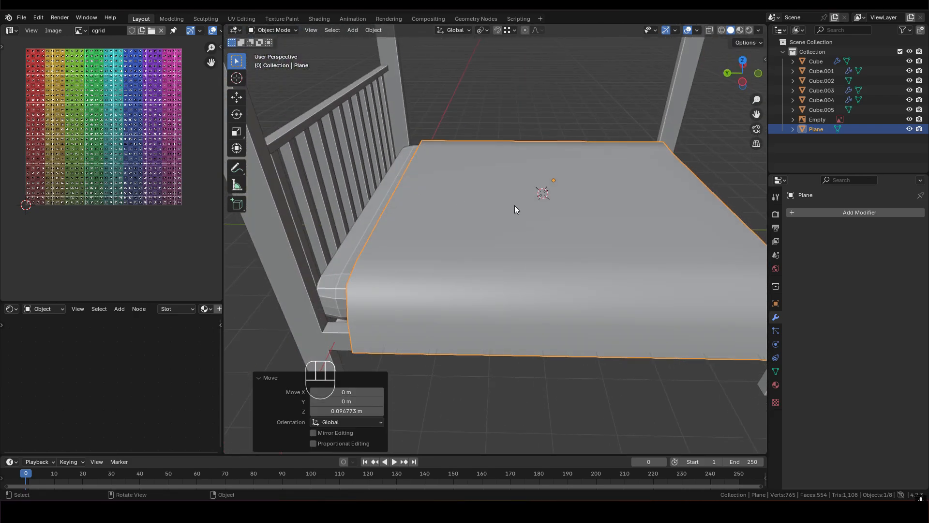
# - Switch the duvet to Sculpt Mode and choose the Cloth brush
pyautogui.hotkey('ctrl', 'Tab')
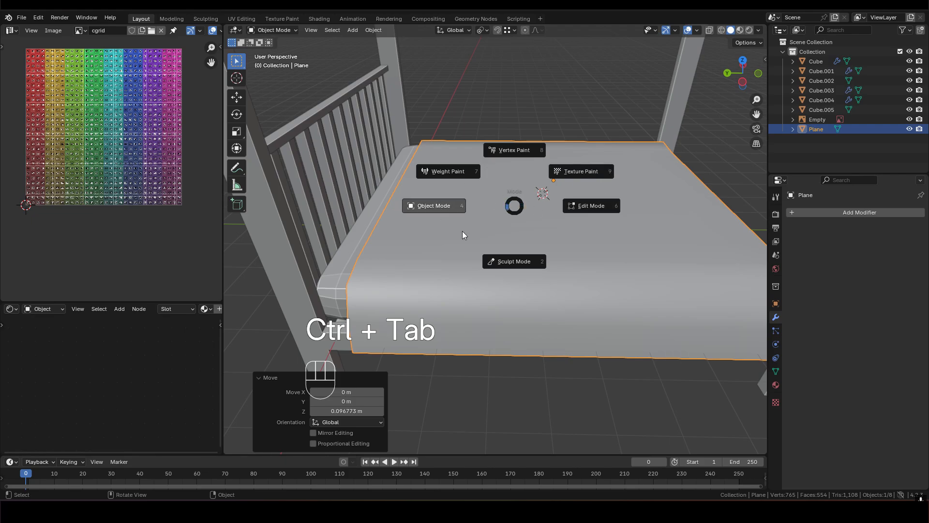
pyautogui.click(530, 261)
pyautogui.scroll(-2, 533, 253)
pyautogui.scroll(2, 536, 225)
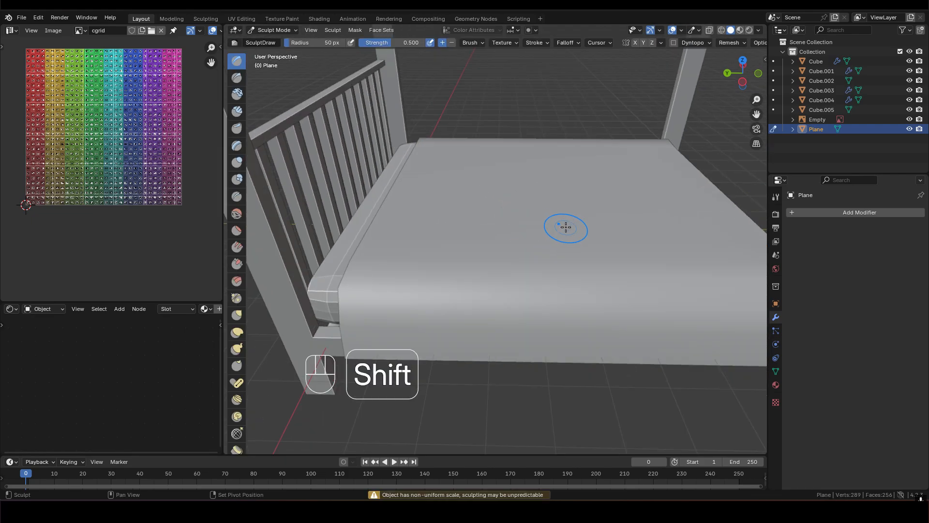
pyautogui.keyDown('shift'); pyautogui.moveTo(566, 227); pyautogui.dragTo(508, 204, button='middle'); pyautogui.keyUp('shift')
pyautogui.scroll(-4, 509, 203)
pyautogui.scroll(2, 513, 203)
pyautogui.scroll(-15, 241, 155)
pyautogui.scroll(8, 239, 373)
pyautogui.click(237, 236)
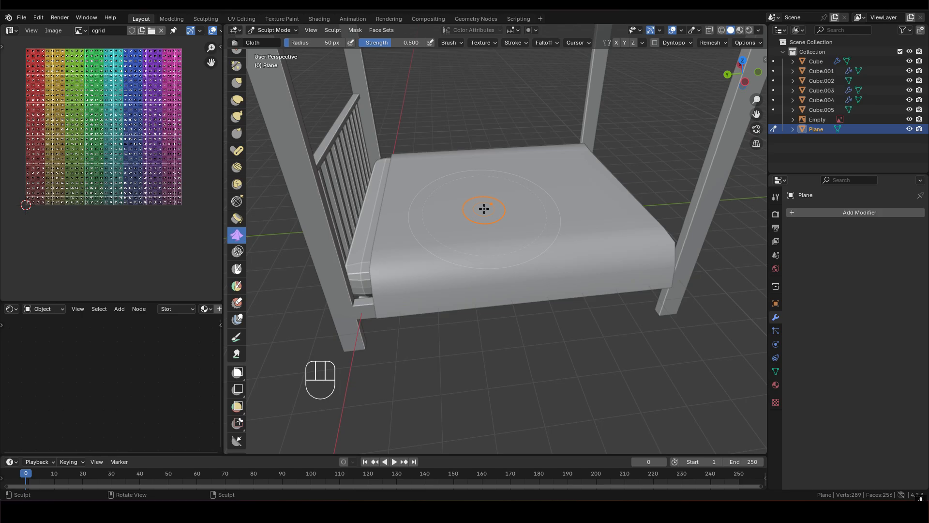
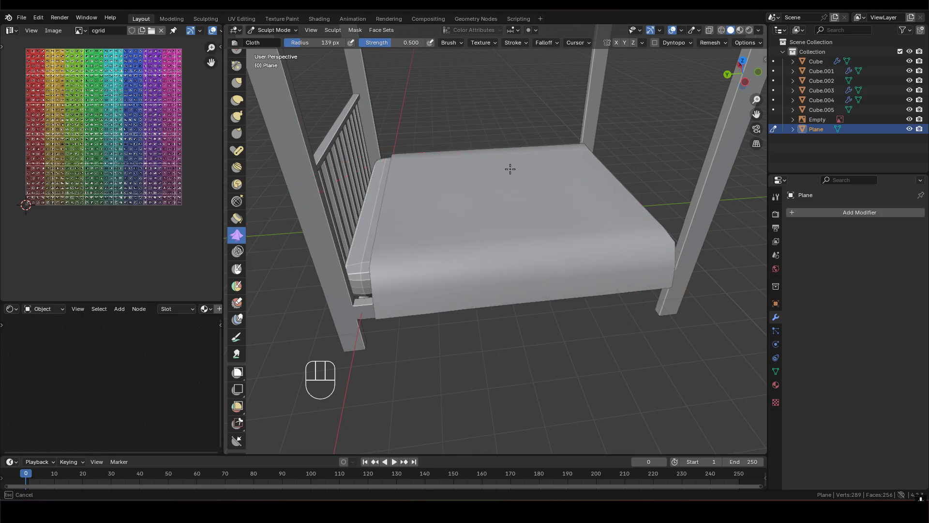
# - Sculpt the duvet with Cloth brush strokes to make its surface and hanging edge slightly uneven
pyautogui.moveTo(573, 157); pyautogui.dragTo(404, 167, button='middle')
pyautogui.scroll(3, 566, 180)
pyautogui.keyDown('shift'); pyautogui.moveTo(566, 181); pyautogui.dragTo(530, 227, button='middle'); pyautogui.keyUp('shift')
pyautogui.moveTo(529, 227); pyautogui.dragTo(531, 194, button='middle')
pyautogui.moveTo(472, 208); pyautogui.dragTo(572, 226, button='middle')
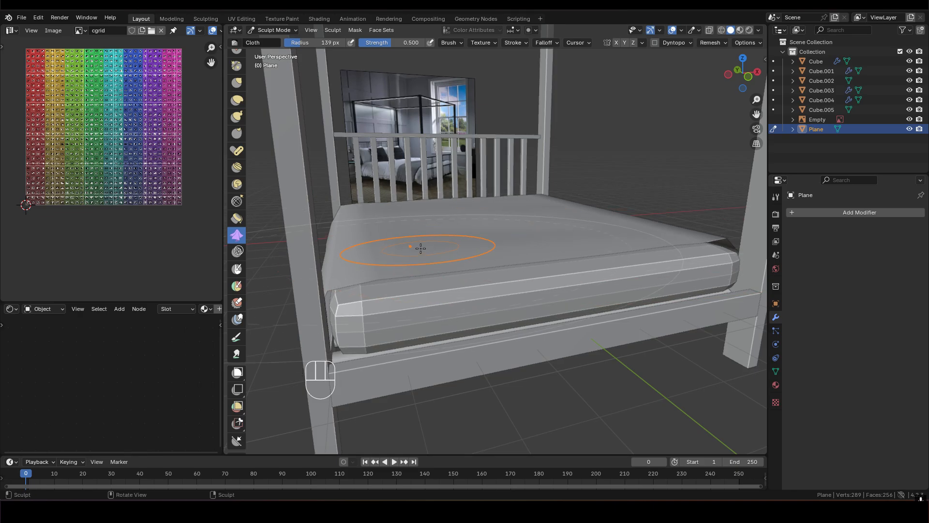
pyautogui.moveTo(482, 248)
pyautogui.mouseDown(button='middle')
pyautogui.moveTo(575, 224)
pyautogui.moveTo(589, 203)
pyautogui.moveTo(525, 214)
pyautogui.moveTo(591, 203)
pyautogui.moveTo(407, 208)
pyautogui.moveTo(492, 217)
pyautogui.moveTo(445, 196)
pyautogui.moveTo(600, 201)
pyautogui.mouseUp(button='middle')
pyautogui.moveTo(440, 222)
pyautogui.mouseDown(button='middle')
pyautogui.moveTo(537, 210)
pyautogui.moveTo(571, 240)
pyautogui.moveTo(602, 218)
pyautogui.moveTo(527, 235)
pyautogui.moveTo(477, 228)
pyautogui.moveTo(652, 217)
pyautogui.moveTo(464, 210)
pyautogui.moveTo(469, 220)
pyautogui.moveTo(497, 210)
pyautogui.moveTo(482, 210)
pyautogui.moveTo(506, 257)
pyautogui.moveTo(495, 268)
pyautogui.moveTo(479, 251)
pyautogui.mouseUp(button='middle')
pyautogui.press('Tab')
pyautogui.press('Tab')
pyautogui.scroll(3, 495, 267)
pyautogui.moveTo(479, 252)
pyautogui.keyDown('shift'); pyautogui.mouseDown(button='middle')
pyautogui.moveTo(513, 265)
pyautogui.moveTo(444, 193)
pyautogui.mouseUp(button='middle'); pyautogui.keyUp('shift')
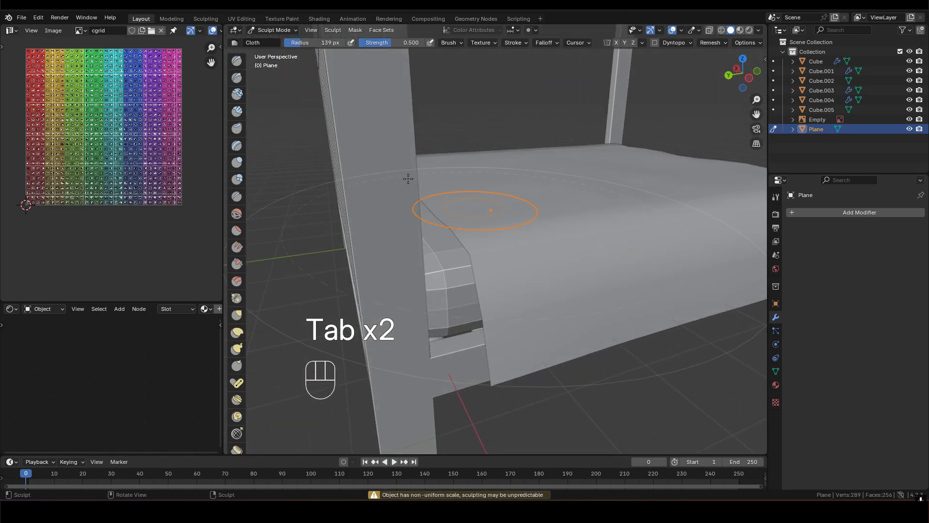
# - Return the duvet to Object Mode and add a Solidify modifier to it
pyautogui.hotkey('ctrl', 'Tab')
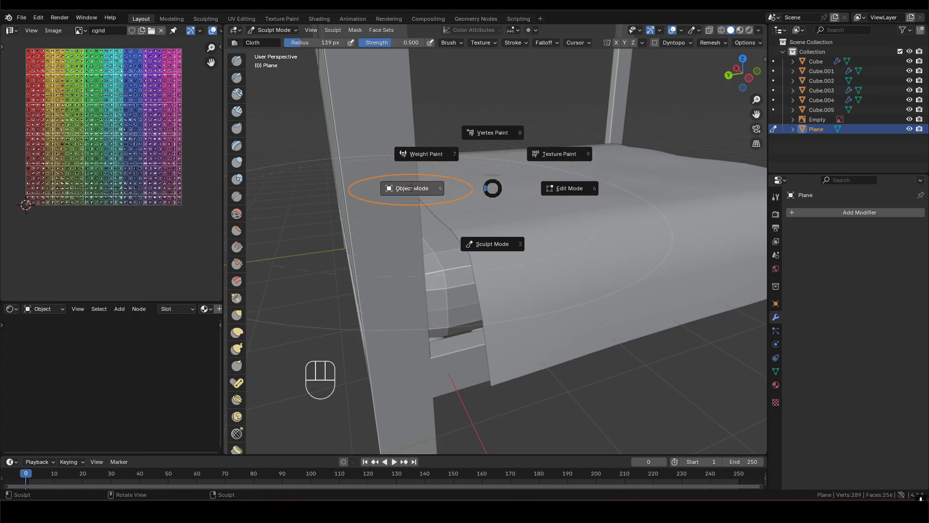
pyautogui.click(411, 188)
pyautogui.moveTo(551, 210); pyautogui.dragTo(520, 217, button='middle')
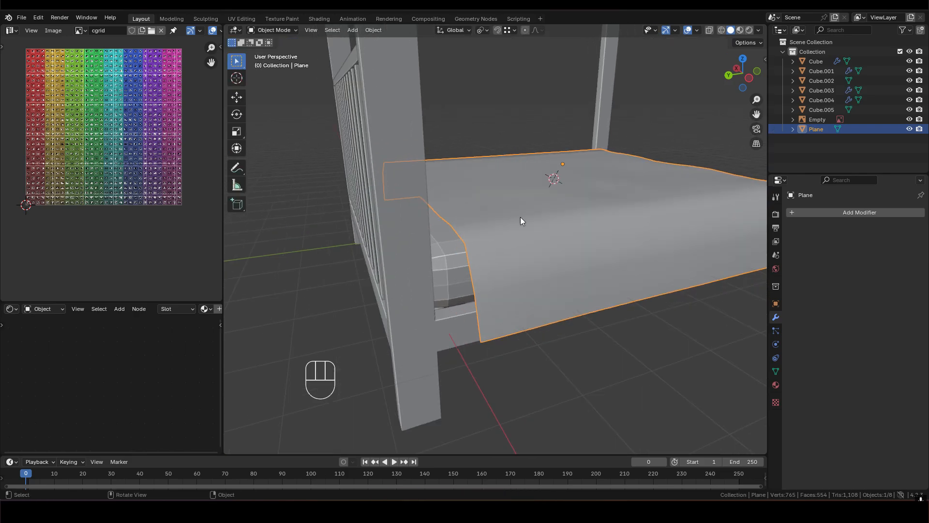
pyautogui.click(860, 213)
pyautogui.click(854, 211)
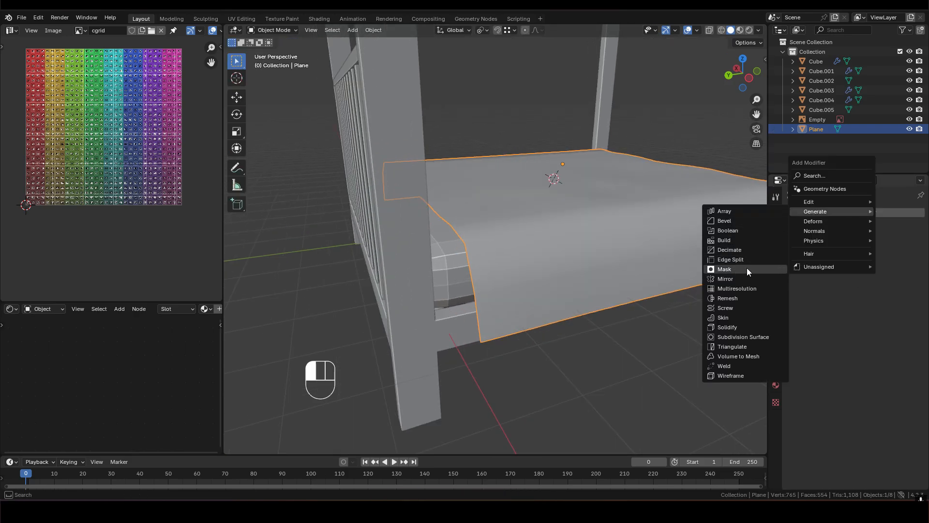
pyautogui.click(744, 327)
# - Lower the duvet about 0.052 m along global Z toward the mattress
pyautogui.scroll(5, 539, 263)
pyautogui.keyDown('shift'); pyautogui.moveTo(524, 245); pyautogui.dragTo(541, 178, button='middle'); pyautogui.keyUp('shift')
pyautogui.press('g')
pyautogui.press('z')
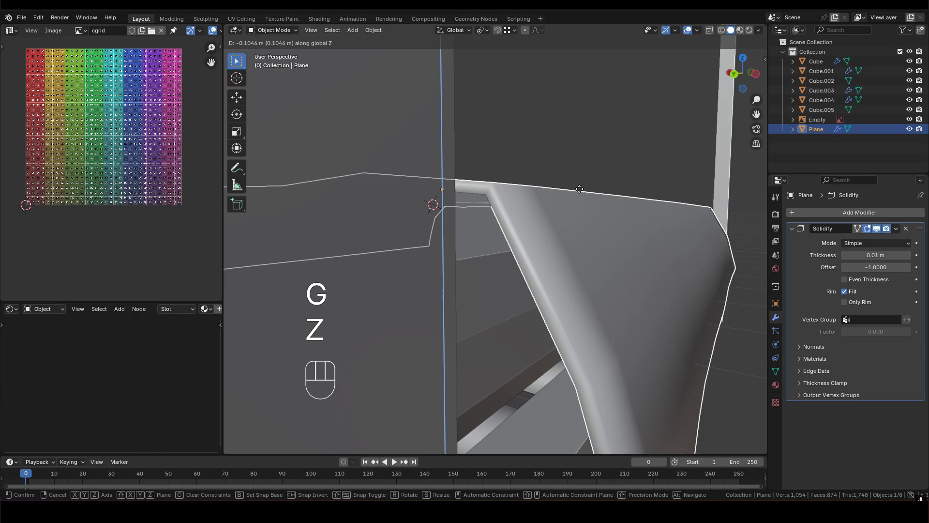
pyautogui.click(580, 185)
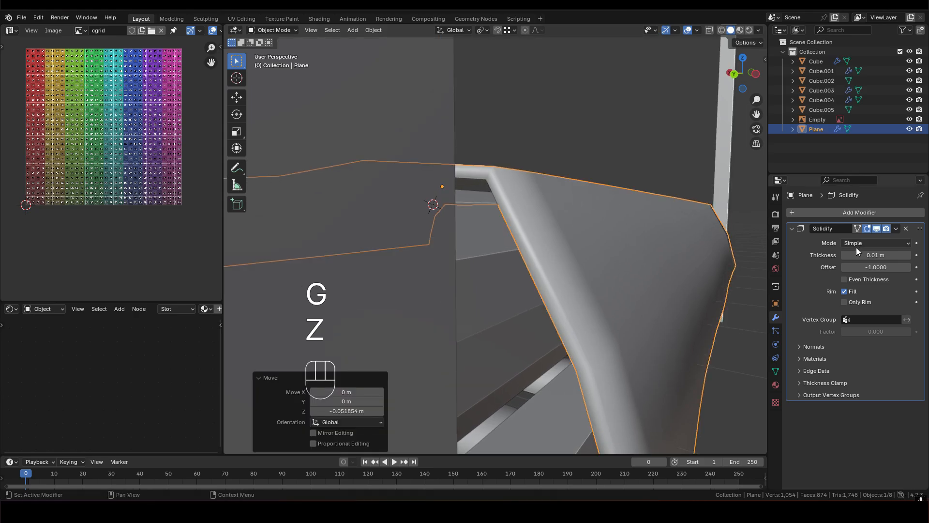
# - Set the duvet's Solidify thickness to 0.02 m and raise the duvet about 0.027 m along global Z
pyautogui.click(908, 255)
pyautogui.press('g')
pyautogui.press('z')
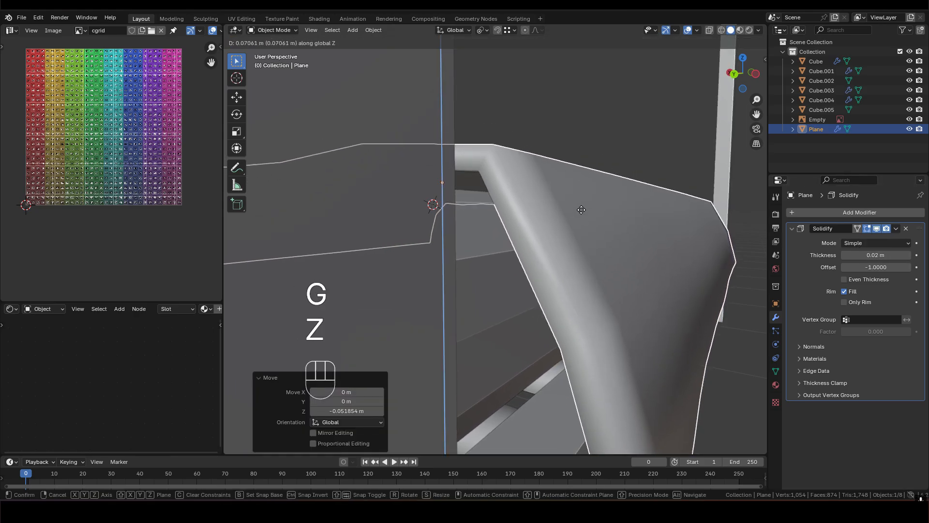
pyautogui.click(557, 210)
pyautogui.moveTo(556, 210)
pyautogui.mouseDown(button='middle')
pyautogui.moveTo(518, 207)
pyautogui.moveTo(541, 205)
pyautogui.mouseUp(button='middle')
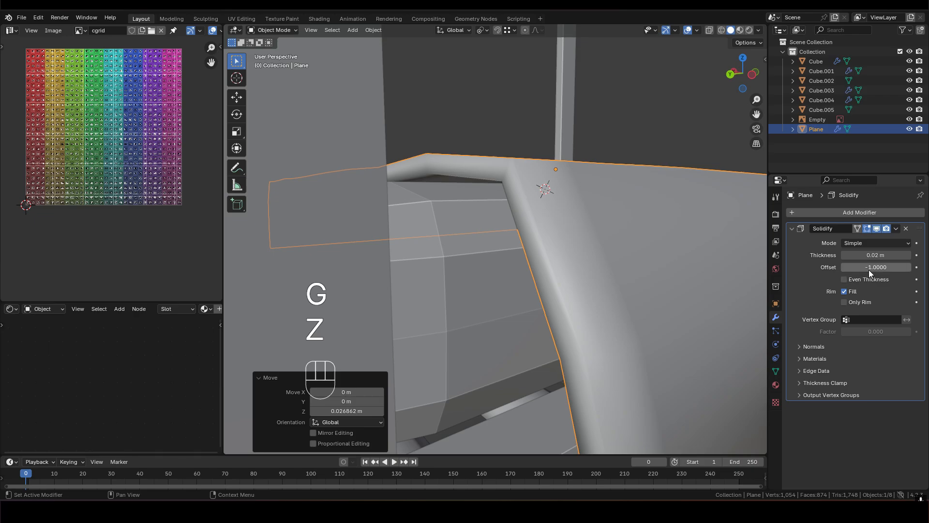
# - Lower the duvet about 0.053 m along global Z and return its Solidify offset to -1 after trying about -0.05
pyautogui.moveTo(852, 267); pyautogui.dragTo(884, 267)
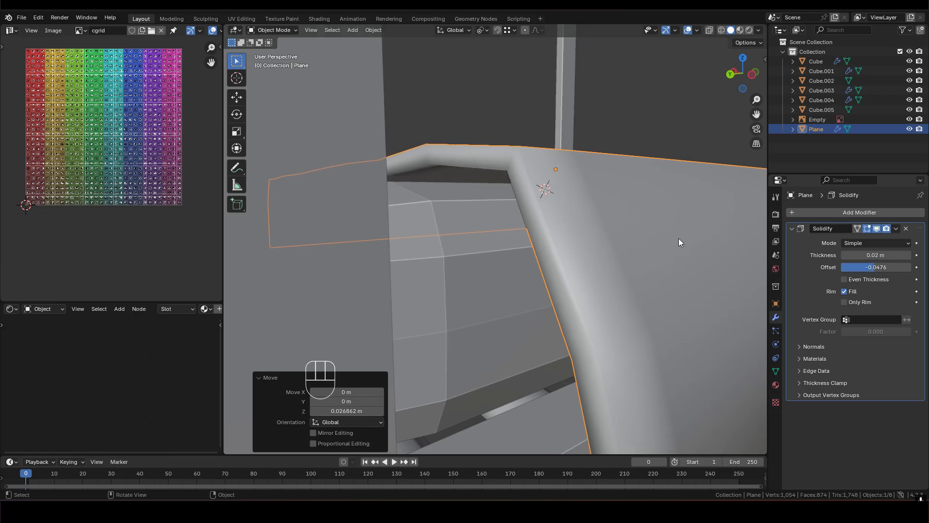
pyautogui.press('g')
pyautogui.press('z')
pyautogui.click(662, 250)
pyautogui.keyDown('shift'); pyautogui.moveTo(662, 249); pyautogui.dragTo(609, 241, button='middle'); pyautogui.keyUp('shift')
pyautogui.moveTo(884, 271); pyautogui.dragTo(849, 270)
# - Examine the thickened duvet's fit over the mattress, its corners and its hanging sides from several angles
pyautogui.moveTo(537, 275); pyautogui.dragTo(543, 210, button='middle')
pyautogui.scroll(-4, 481, 276)
pyautogui.scroll(3, 543, 211)
pyautogui.moveTo(503, 242); pyautogui.dragTo(533, 201, button='middle')
pyautogui.scroll(4, 522, 216)
pyautogui.scroll(-2, 487, 234)
pyautogui.scroll(1, 498, 235)
pyautogui.scroll(-2, 524, 225)
pyautogui.moveTo(515, 256); pyautogui.dragTo(564, 310, button='middle')
pyautogui.scroll(3, 615, 194)
pyautogui.moveTo(488, 192); pyautogui.dragTo(507, 255, button='middle')
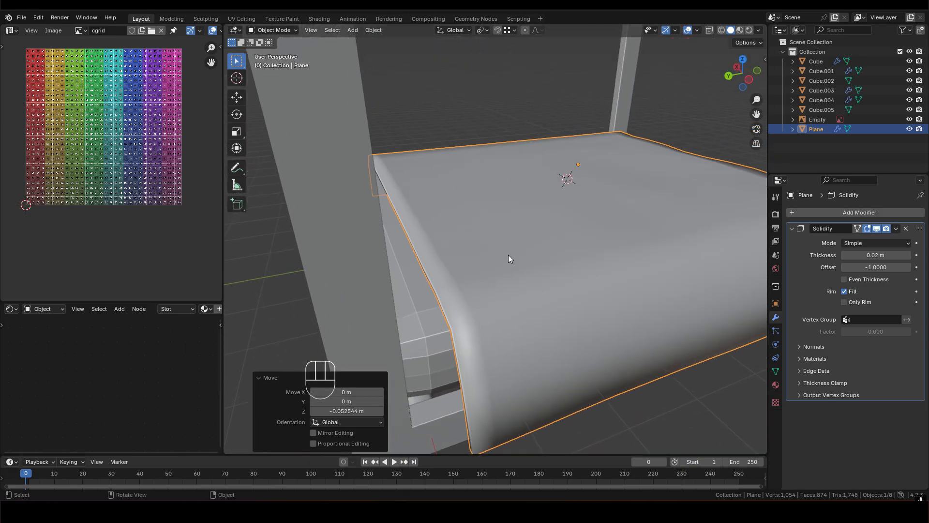
pyautogui.scroll(-2, 584, 217)
pyautogui.keyDown('shift'); pyautogui.moveTo(565, 212); pyautogui.dragTo(563, 223, button='middle'); pyautogui.keyUp('shift')
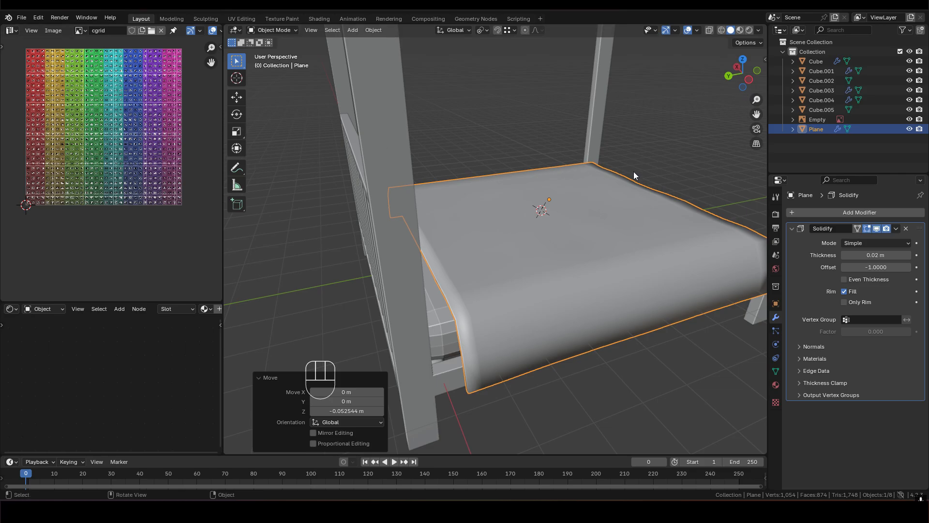
pyautogui.moveTo(545, 216); pyautogui.dragTo(562, 234, button='middle')
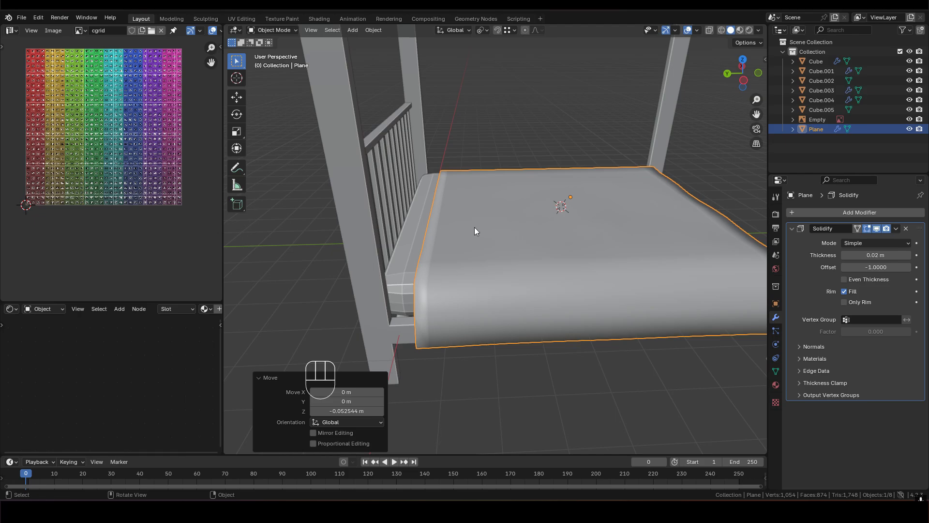
pyautogui.moveTo(475, 227); pyautogui.dragTo(516, 238, button='middle')
pyautogui.scroll(1, 549, 245)
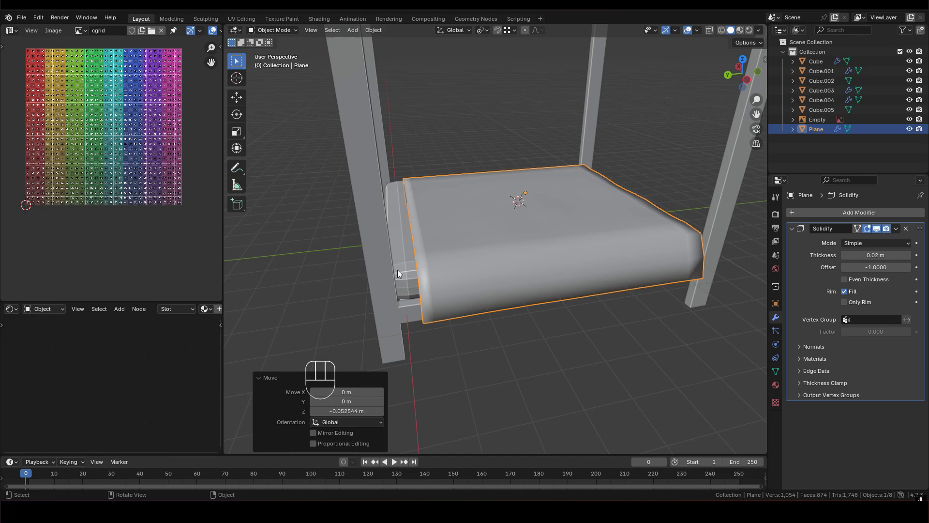
pyautogui.scroll(2, 469, 240)
pyautogui.keyDown('shift'); pyautogui.moveTo(469, 240); pyautogui.dragTo(507, 228, button='middle'); pyautogui.keyUp('shift')
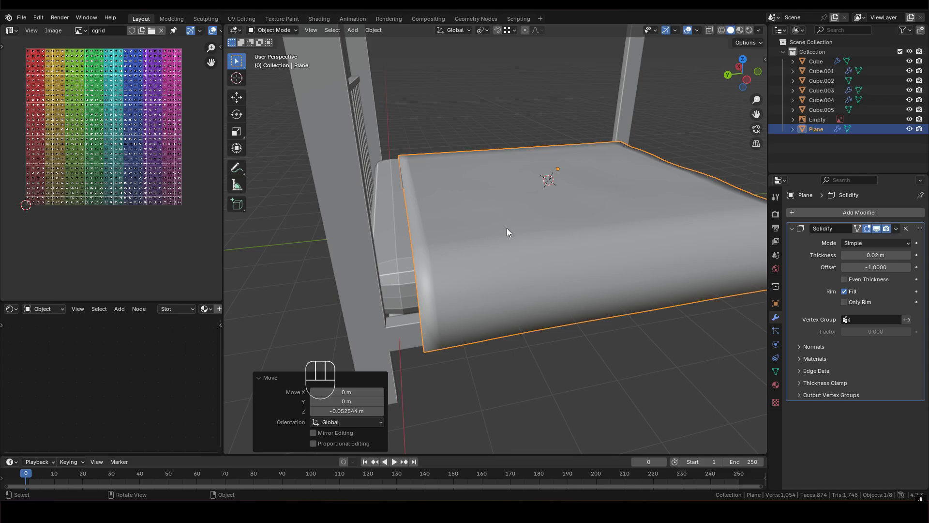
# - Apply the Solidify modifier to the duvet and deselect it
pyautogui.scroll(-4, 507, 228)
pyautogui.moveTo(509, 227); pyautogui.dragTo(513, 277, button='middle')
pyautogui.hotkey('ctrl', 'a')
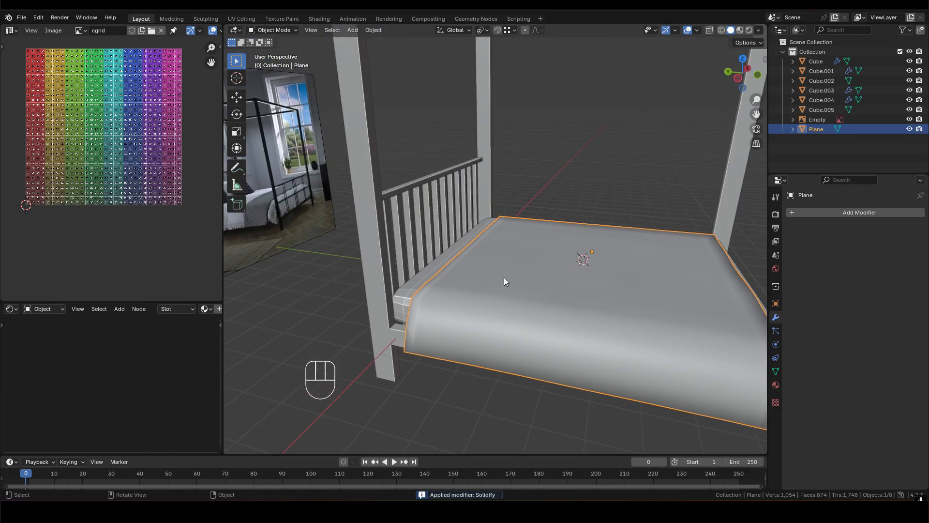
pyautogui.scroll(3, 484, 272)
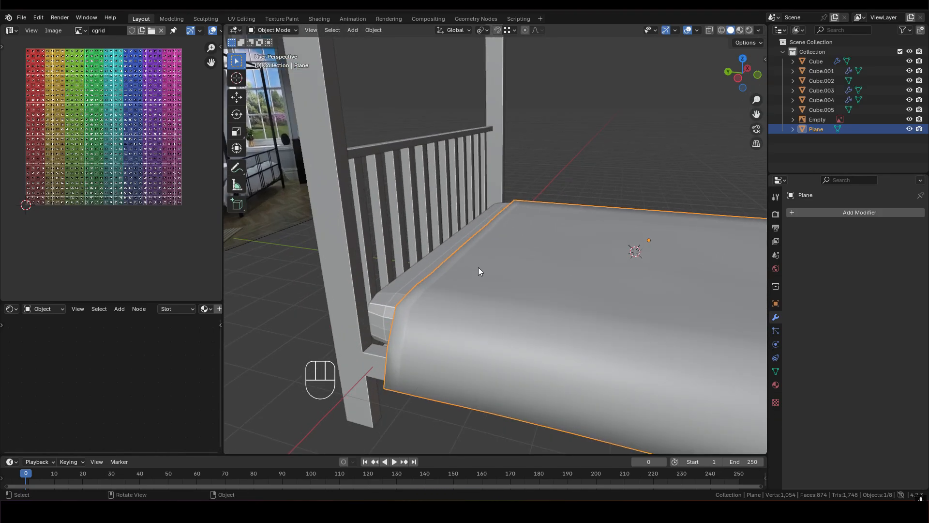
pyautogui.scroll(-3, 478, 270)
pyautogui.moveTo(477, 270); pyautogui.dragTo(452, 269, button='middle')
pyautogui.scroll(3, 480, 270)
pyautogui.scroll(-3, 480, 267)
pyautogui.moveTo(497, 244); pyautogui.dragTo(602, 178, button='middle')
pyautogui.click(602, 178)
pyautogui.scroll(3, 571, 251)
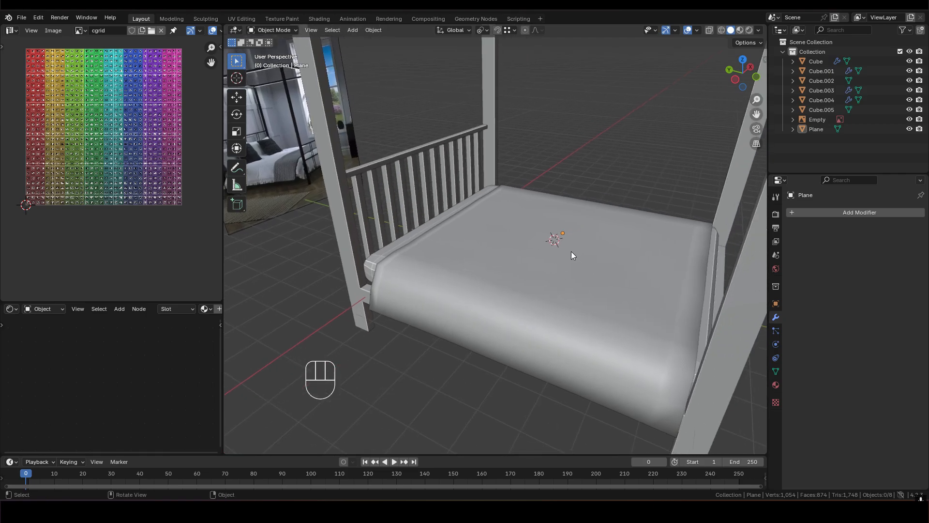
pyautogui.moveTo(571, 251); pyautogui.dragTo(563, 200, button='middle')
pyautogui.hotkey('shift', 'a')
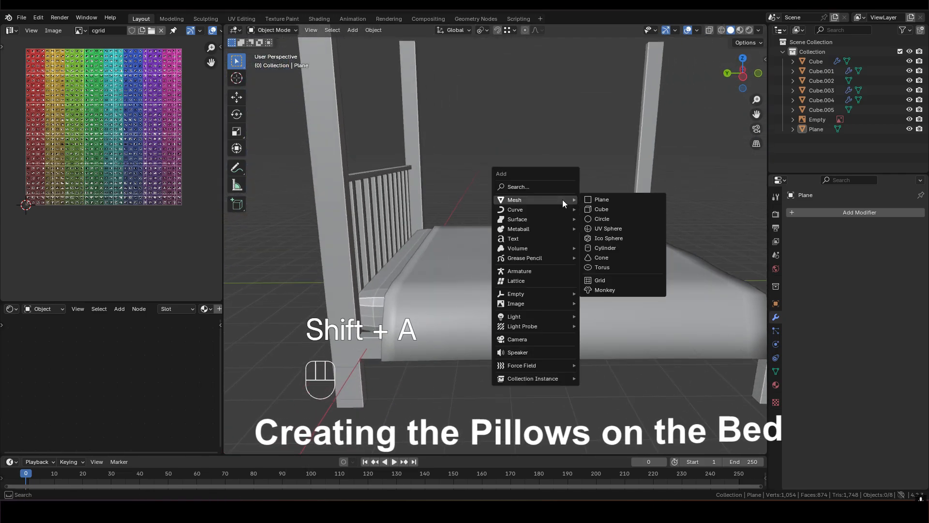
pyautogui.click(623, 208)
pyautogui.moveTo(573, 240)
pyautogui.mouseDown(button='middle')
pyautogui.moveTo(565, 260)
pyautogui.moveTo(561, 251)
pyautogui.mouseUp(button='middle')
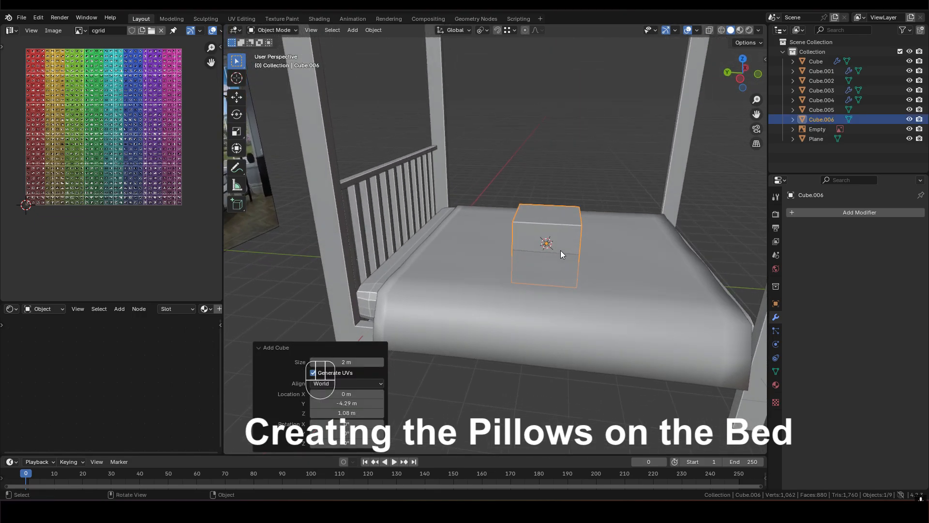
pyautogui.press('x')
pyautogui.click(550, 251)
# - Add a mesh plane on the bed for a pillow and scale it by 2 along X
pyautogui.hotkey('shift', 'a')
pyautogui.moveTo(551, 166)
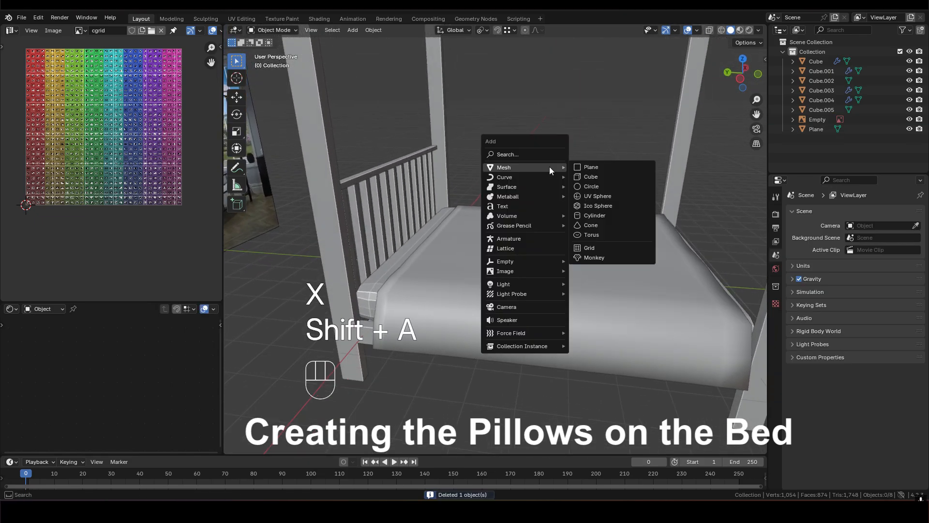
pyautogui.click(599, 166)
pyautogui.moveTo(569, 226); pyautogui.dragTo(555, 272, button='middle')
pyautogui.press('s')
pyautogui.press('x')
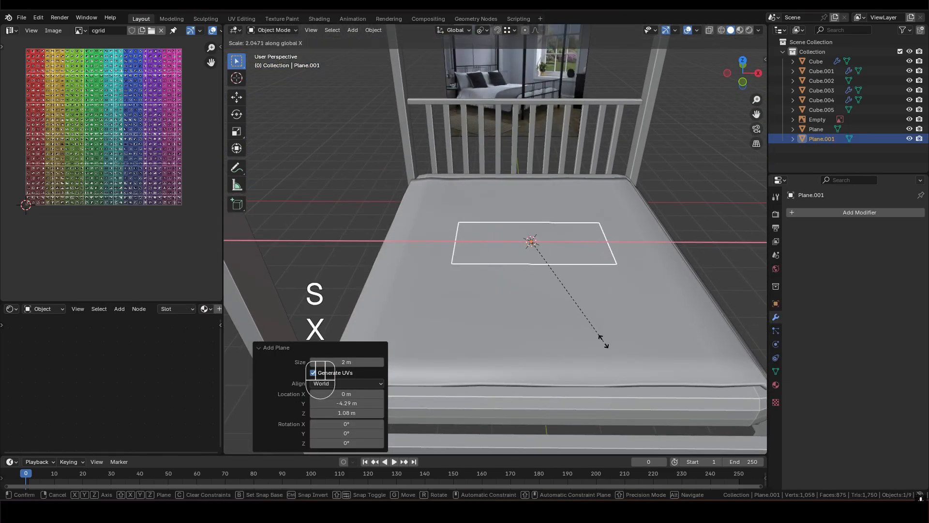
pyautogui.press('2')
pyautogui.click(603, 342)
# - Scale the pillow plane uniformly by 0.8
pyautogui.moveTo(562, 294)
pyautogui.mouseDown(button='middle')
pyautogui.moveTo(557, 326)
pyautogui.moveTo(549, 298)
pyautogui.moveTo(561, 301)
pyautogui.mouseUp(button='middle')
pyautogui.press('s')
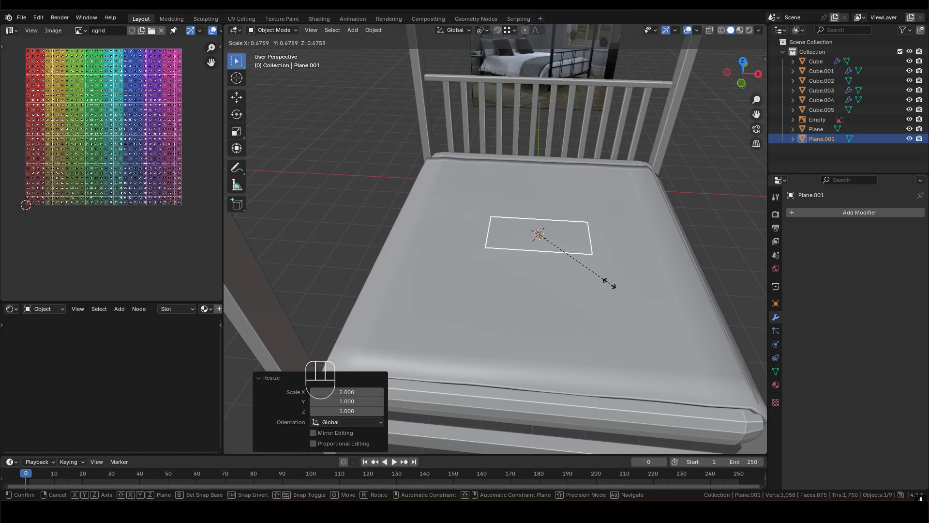
pyautogui.write('0.8')
pyautogui.click(535, 257)
# - Raise the pillow plane about 0.66 m, then move it about -1.84 m in X and 3.22 m in Y toward the headboard
pyautogui.moveTo(535, 257)
pyautogui.mouseDown(button='middle')
pyautogui.moveTo(584, 211)
pyautogui.moveTo(504, 231)
pyautogui.moveTo(555, 195)
pyautogui.moveTo(547, 249)
pyautogui.mouseUp(button='middle')
pyautogui.press('g')
pyautogui.press('z')
pyautogui.click(549, 226)
pyautogui.press('g')
pyautogui.hotkey('shift', 'z')
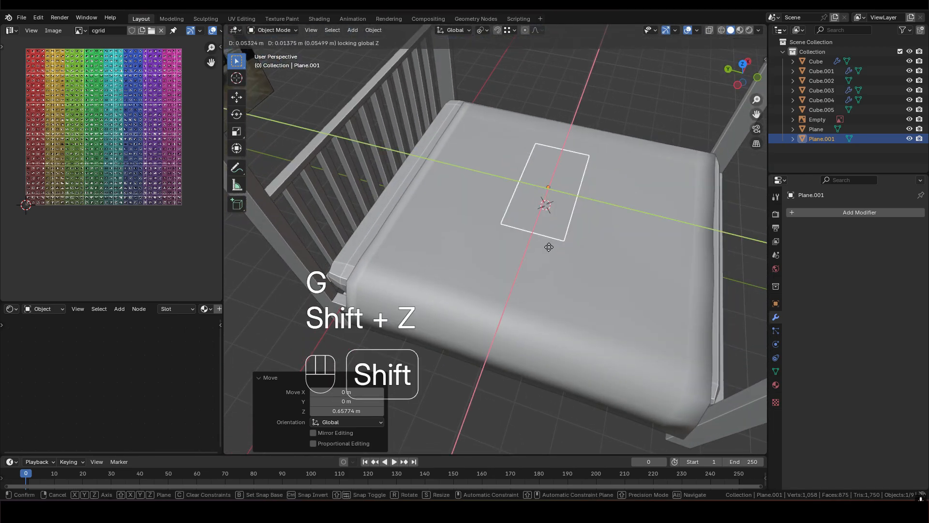
pyautogui.click(409, 262)
# - Scale the pillow plane uniformly by about 1.24 and shift it about 0.04 m in X and 0.17 m in Y
pyautogui.keyDown('alt'); pyautogui.moveTo(409, 262); pyautogui.dragTo(560, 210, button='middle'); pyautogui.keyUp('alt')
pyautogui.press('s')
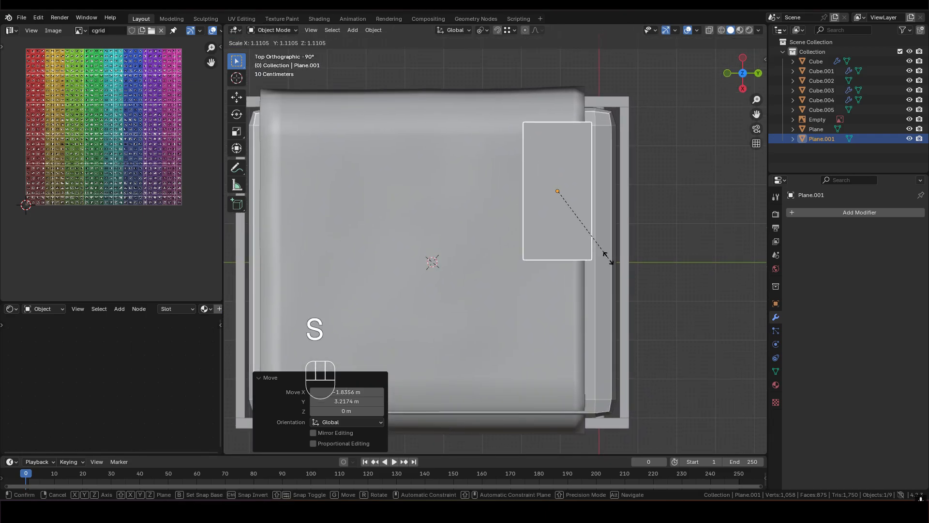
pyautogui.click(613, 267)
pyautogui.press('g')
pyautogui.hotkey('shift', 'z')
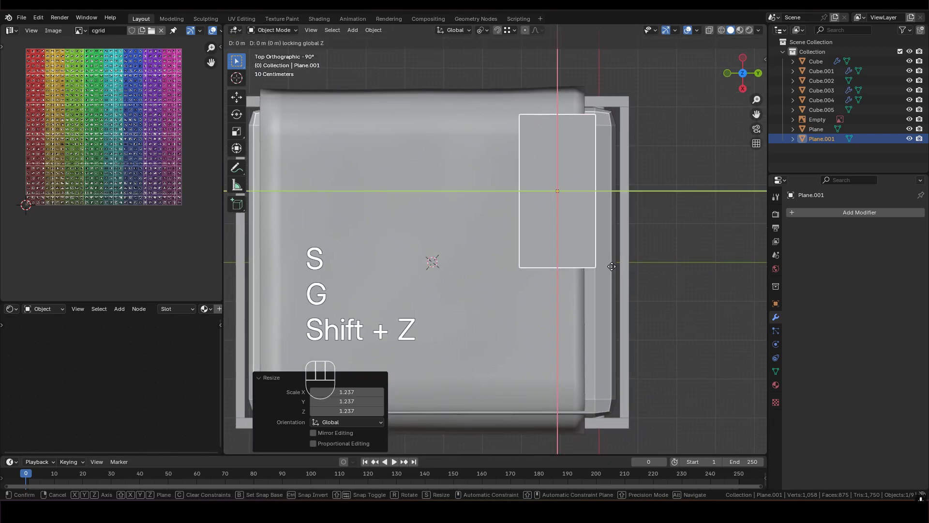
pyautogui.click(619, 268)
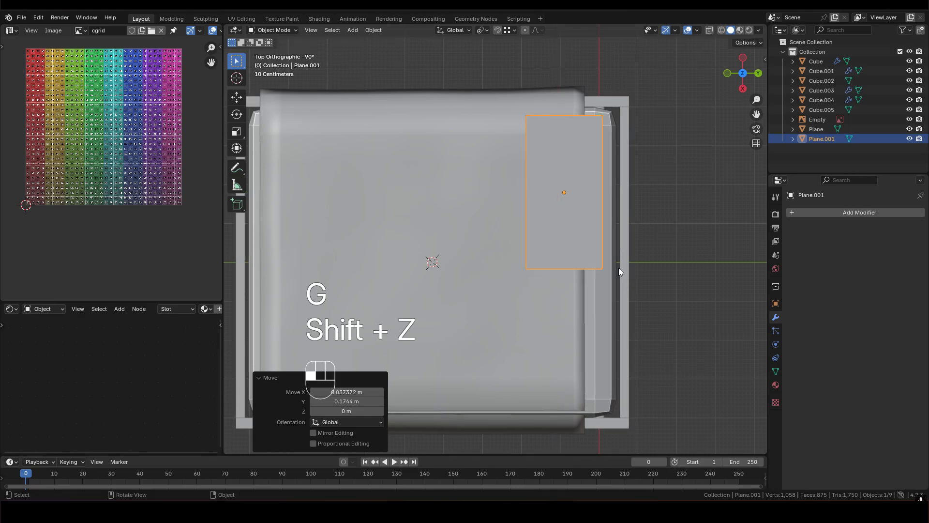
# - Subdivide the whole pillow plane in Edit Mode with 10 cuts
pyautogui.moveTo(618, 268); pyautogui.dragTo(507, 190, button='middle')
pyautogui.press('Tab')
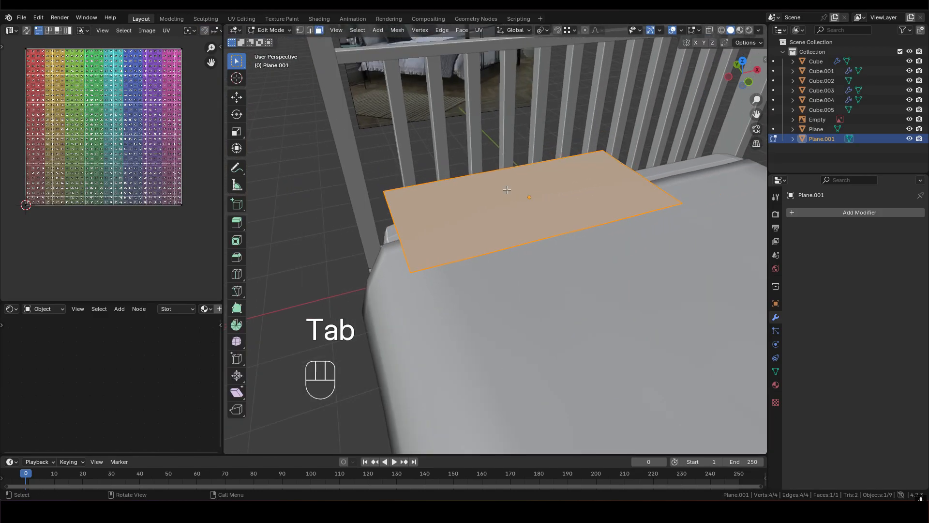
pyautogui.press('2')
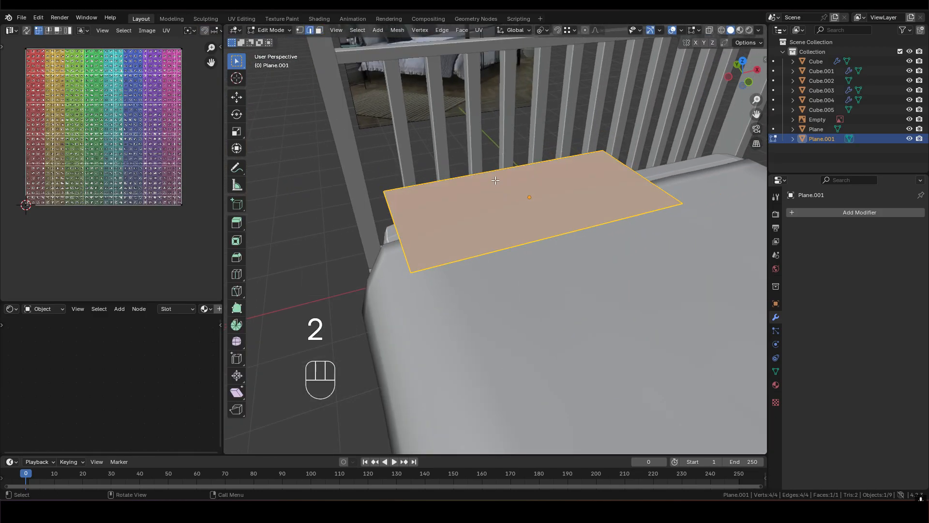
pyautogui.rightClick(496, 178)
pyautogui.click(460, 191)
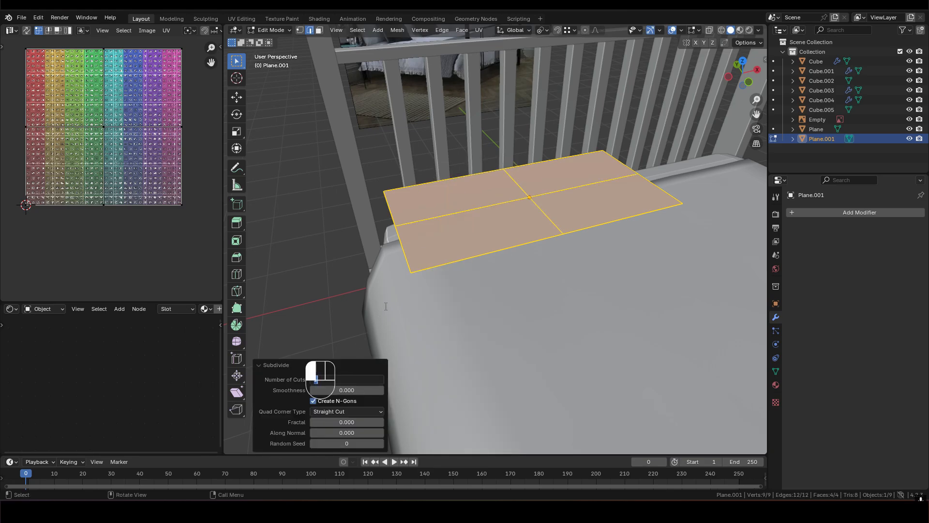
pyautogui.click(403, 305)
pyautogui.moveTo(540, 255)
pyautogui.mouseDown(button='middle')
pyautogui.moveTo(536, 279)
pyautogui.moveTo(533, 239)
pyautogui.mouseUp(button='middle')
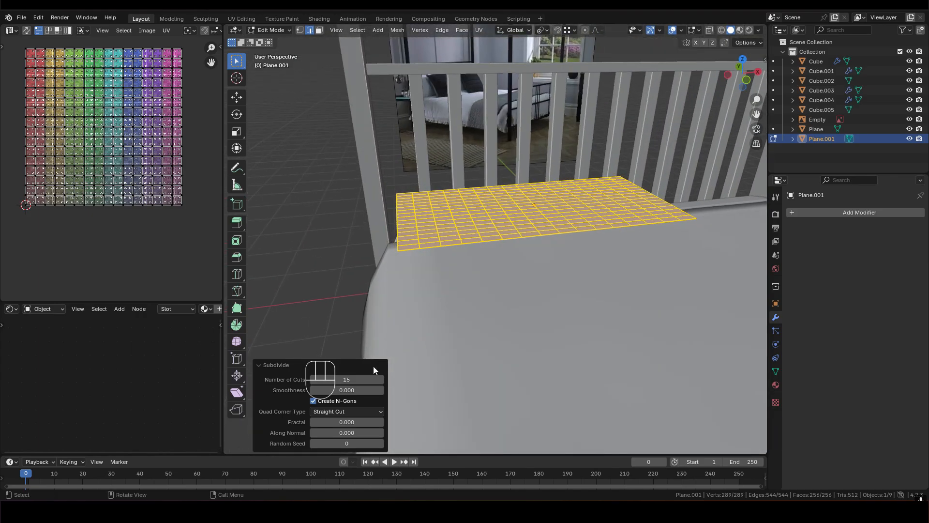
pyautogui.click(375, 367)
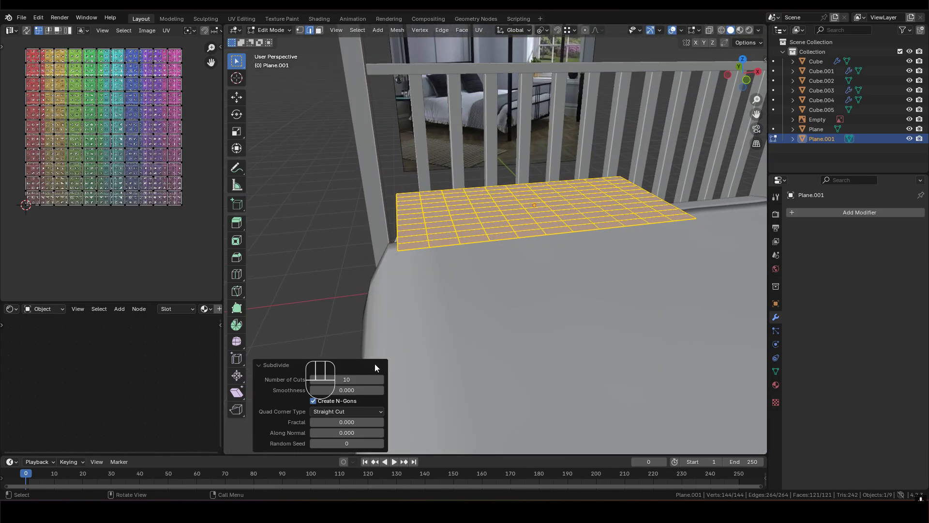
# - Extrude the subdivided pillow plane upward by 0.15 m along its normal
pyautogui.moveTo(485, 237); pyautogui.dragTo(512, 228, button='middle')
pyautogui.press('e')
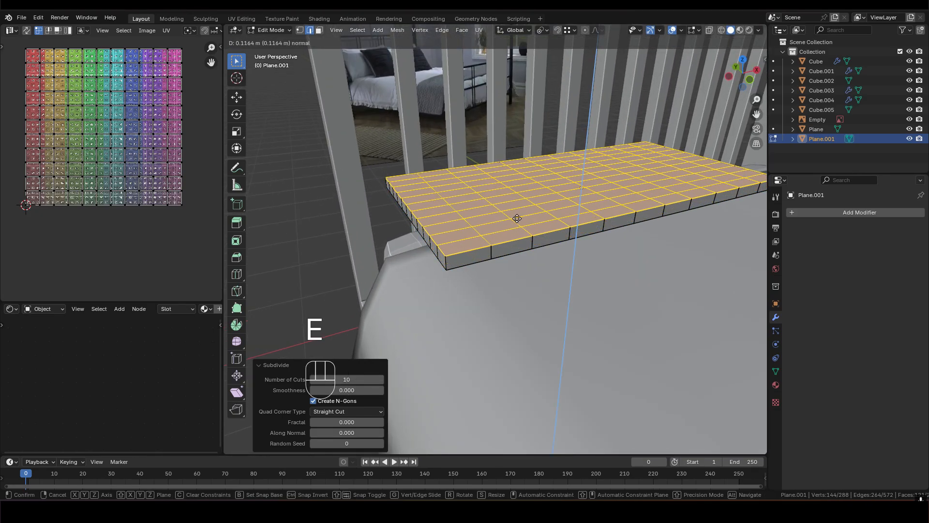
pyautogui.press('KP_0')
pyautogui.press('KP_Decimal')
pyautogui.press('1')
pyautogui.press('5')
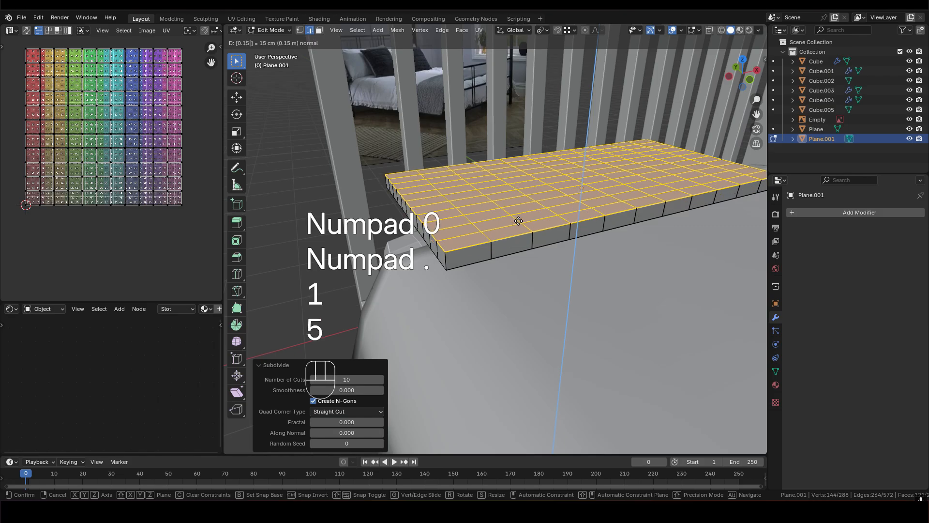
pyautogui.click(518, 221)
pyautogui.moveTo(518, 221); pyautogui.dragTo(492, 258, button='middle')
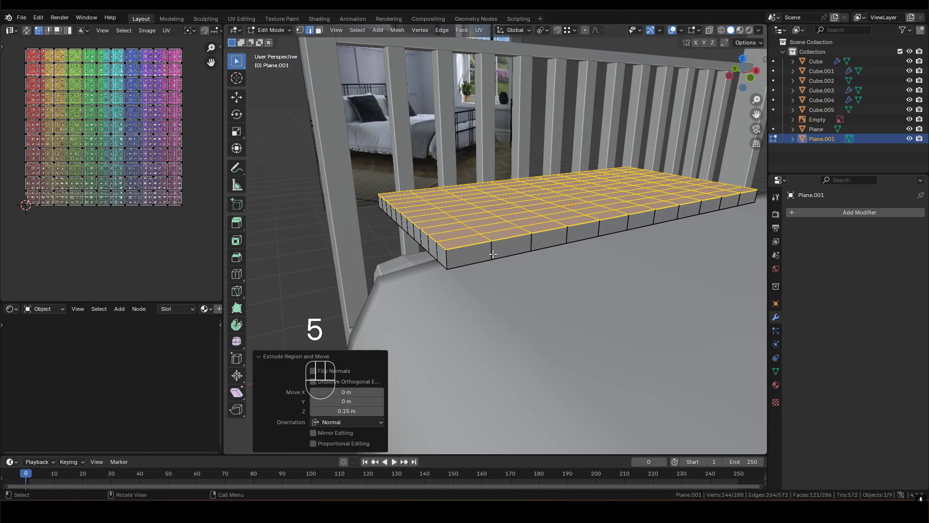
# - Add one centred loop cut around the pillow's sides and scale that loop outward uniformly by about 1.084
pyautogui.hotkey('ctrl', 'r')
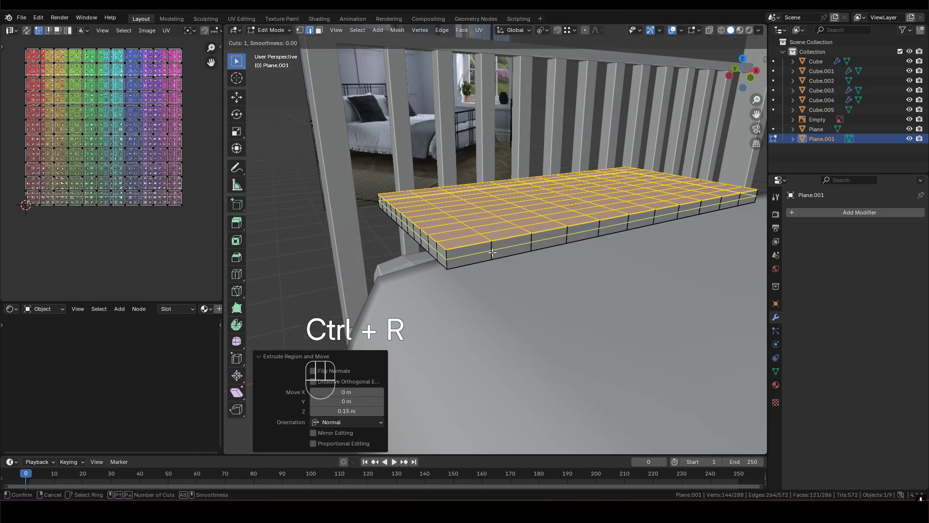
pyautogui.click(492, 252)
pyautogui.click(492, 252)
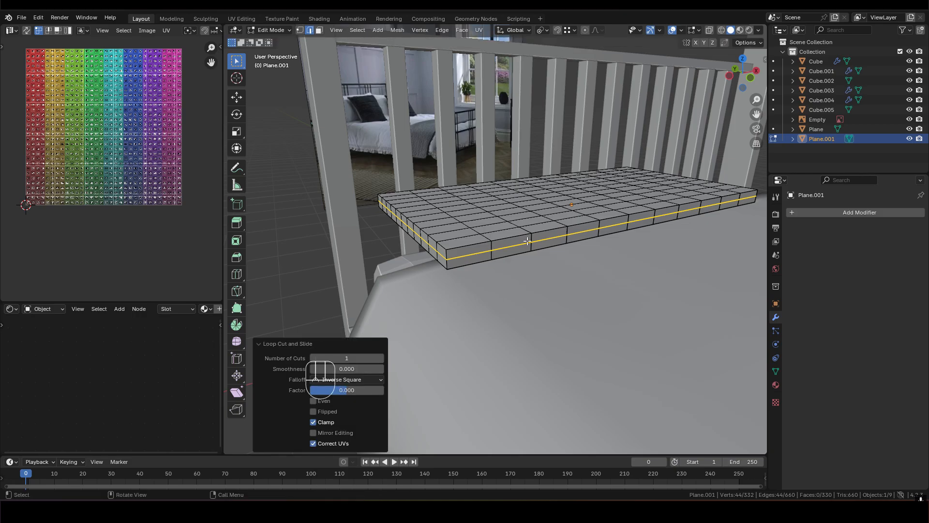
pyautogui.moveTo(492, 252); pyautogui.dragTo(512, 231, button='middle')
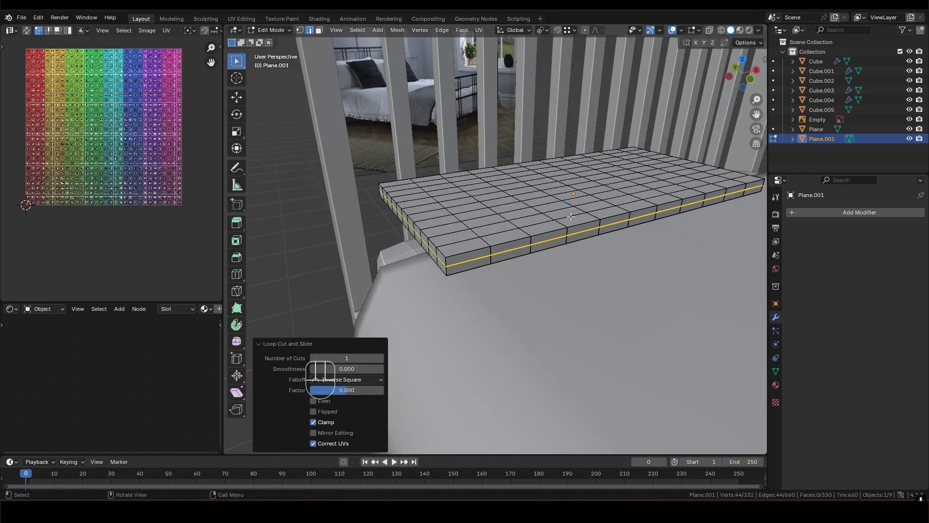
pyautogui.press('s')
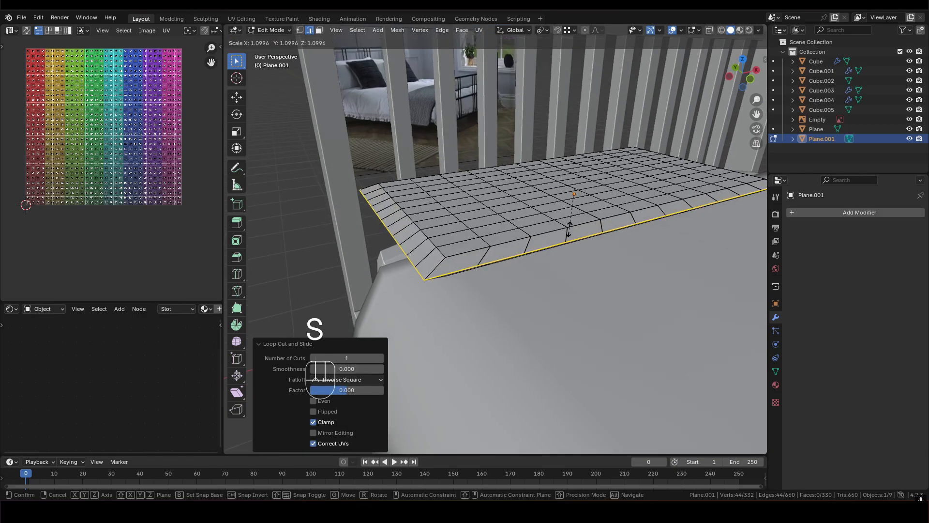
pyautogui.click(570, 227)
# - Mark the widened middle edge loop of the pillow as a UV seam
pyautogui.moveTo(570, 227); pyautogui.dragTo(533, 269, button='middle')
pyautogui.keyDown('shift'); pyautogui.moveTo(624, 167); pyautogui.dragTo(439, 216, button='middle'); pyautogui.keyUp('shift')
pyautogui.moveTo(439, 216); pyautogui.dragTo(411, 162, button='middle')
pyautogui.keyDown('shift'); pyautogui.moveTo(382, 198); pyautogui.dragTo(561, 199, button='middle'); pyautogui.keyUp('shift')
pyautogui.moveTo(348, 242); pyautogui.dragTo(472, 222, button='middle')
pyautogui.rightClick(472, 227)
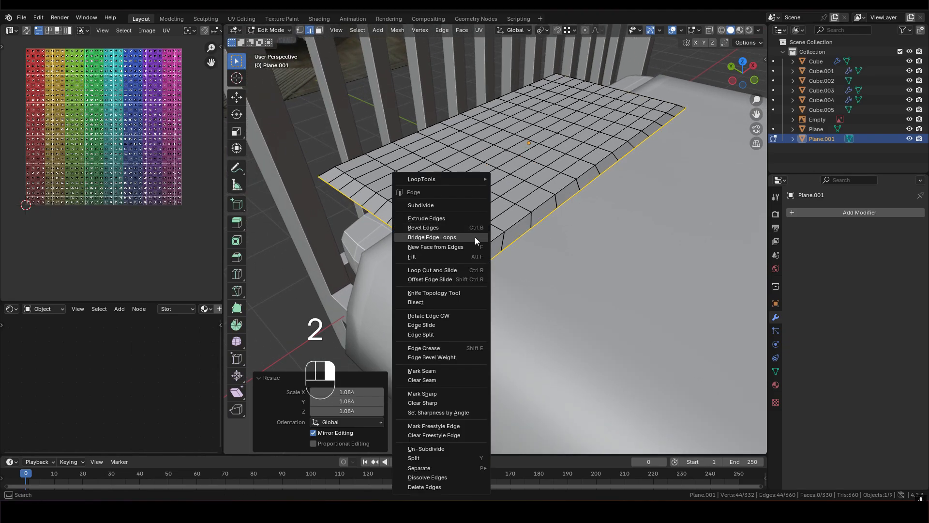
pyautogui.click(422, 371)
# - Return to Object Mode and move the pillow about -0.22 m along the global Y axis, away from the headboard
pyautogui.moveTo(532, 192)
pyautogui.mouseDown(button='middle')
pyautogui.moveTo(532, 146)
pyautogui.moveTo(531, 203)
pyautogui.moveTo(532, 192)
pyautogui.mouseUp(button='middle')
pyautogui.scroll(-1, 504, 213)
pyautogui.keyDown('shift'); pyautogui.moveTo(484, 228); pyautogui.dragTo(485, 237, button='middle'); pyautogui.keyUp('shift')
pyautogui.moveTo(486, 237); pyautogui.dragTo(534, 205, button='middle')
pyautogui.keyDown('shift'); pyautogui.moveTo(534, 206); pyautogui.dragTo(531, 238, button='middle'); pyautogui.keyUp('shift')
pyautogui.press('Tab')
pyautogui.press('g')
pyautogui.press('x')
pyautogui.press('y')
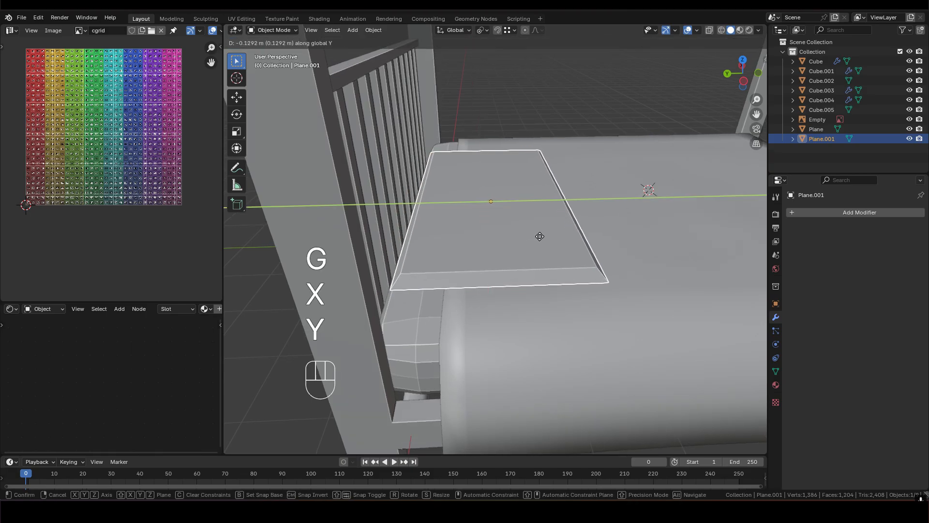
pyautogui.click(545, 236)
pyautogui.moveTo(545, 236); pyautogui.dragTo(542, 203, button='middle')
pyautogui.keyDown('shift'); pyautogui.moveTo(492, 229); pyautogui.dragTo(525, 216, button='middle'); pyautogui.keyUp('shift')
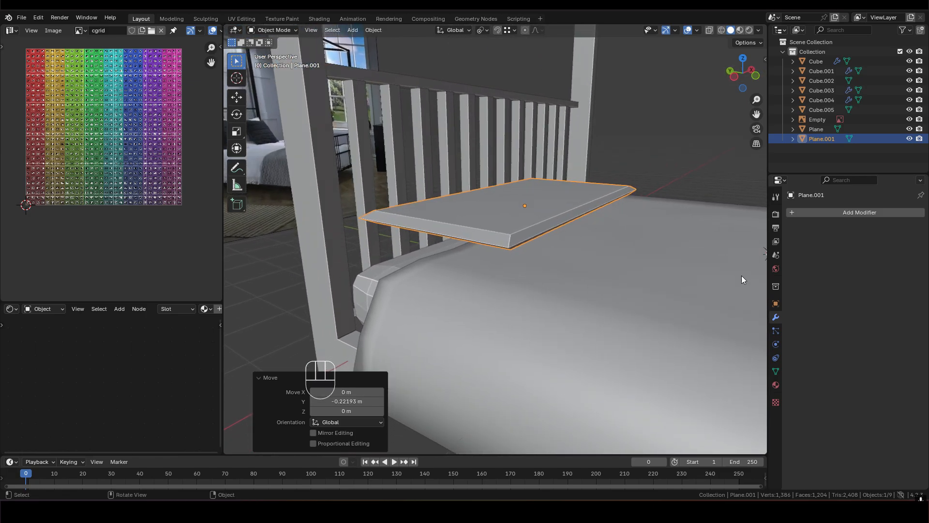
# - Add Cloth physics to the pillow and enable Pressure with a value of 2
pyautogui.click(776, 344)
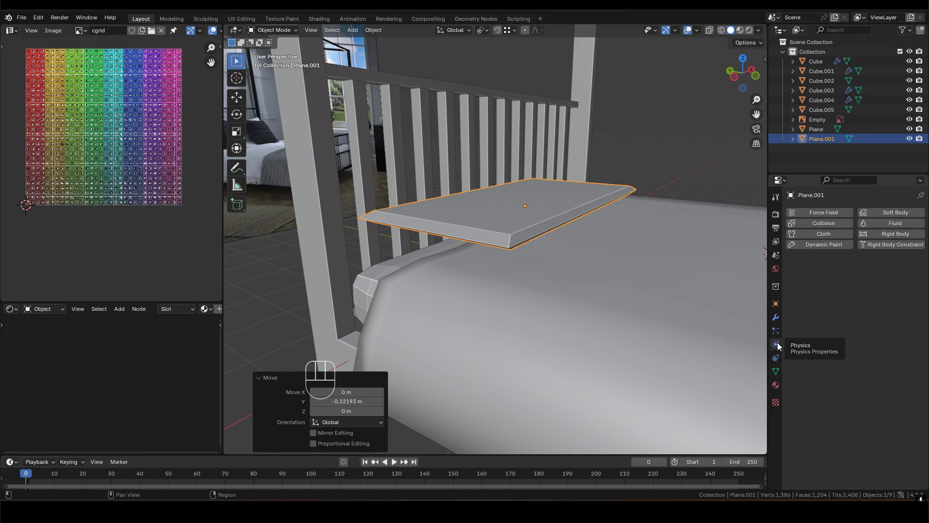
pyautogui.click(830, 233)
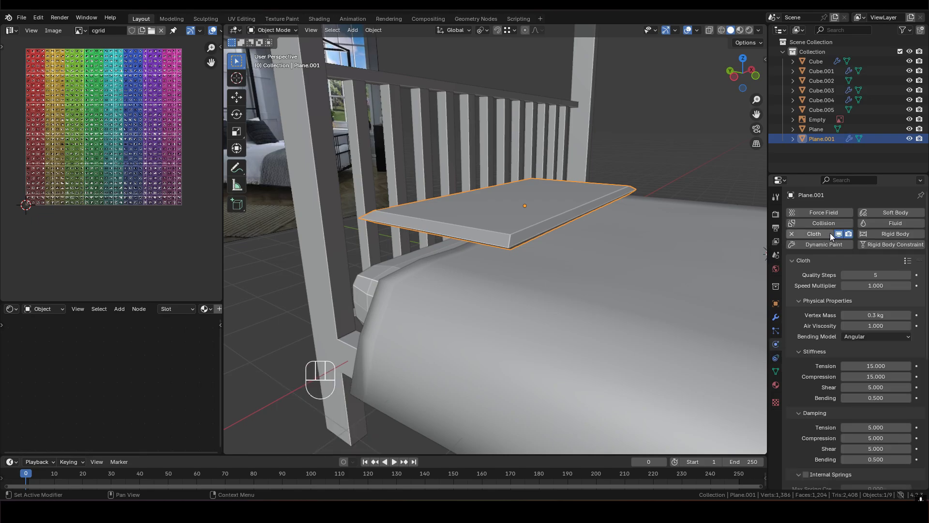
pyautogui.scroll(-2, 884, 358)
pyautogui.scroll(-10, 884, 359)
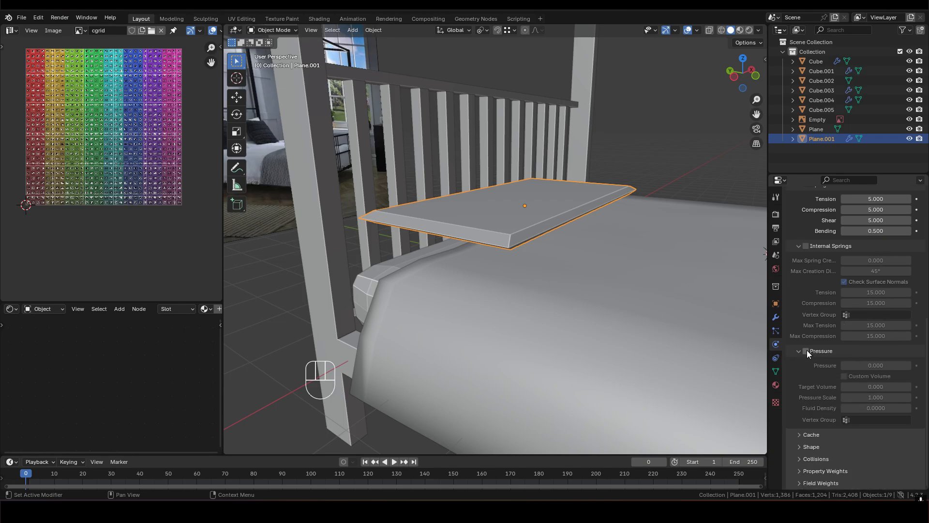
pyautogui.click(806, 350)
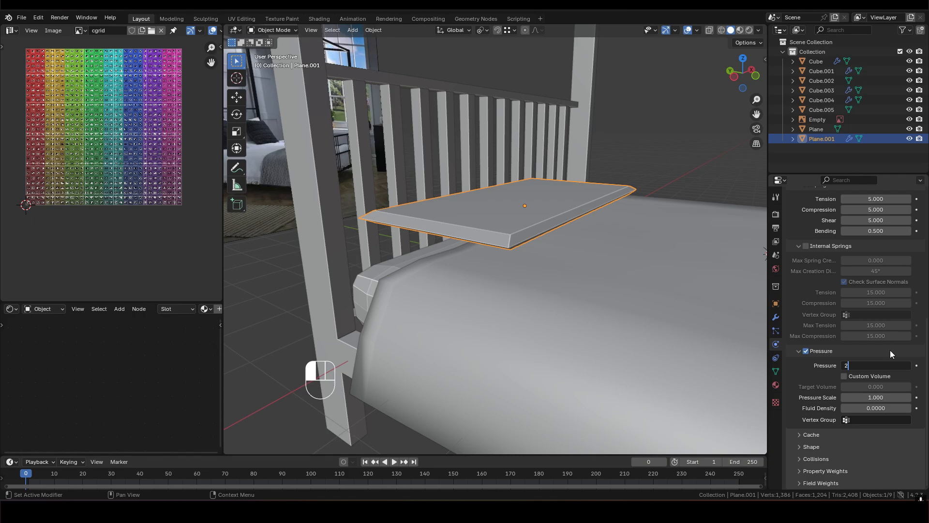
pyautogui.press('Return')
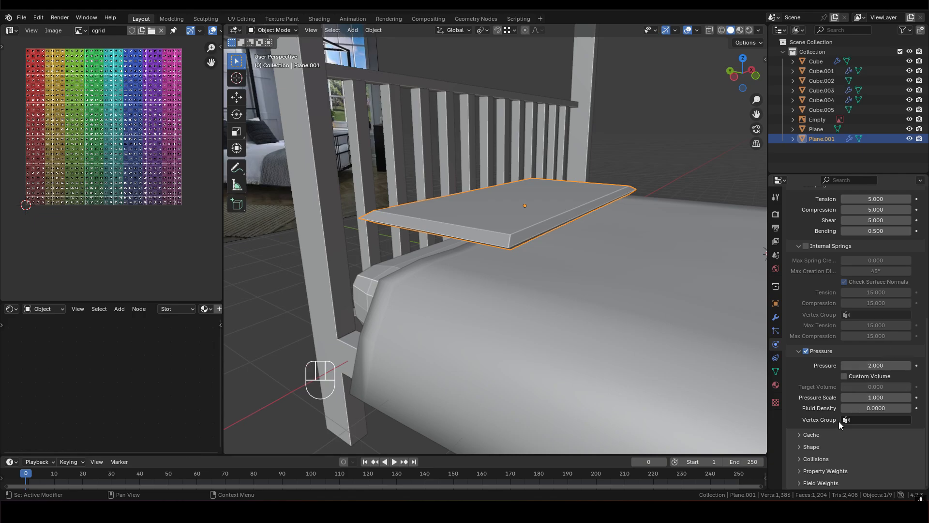
# - Set the Gravity field weight of the pillow's cloth simulation to 0
pyautogui.click(803, 484)
pyautogui.scroll(-8, 839, 458)
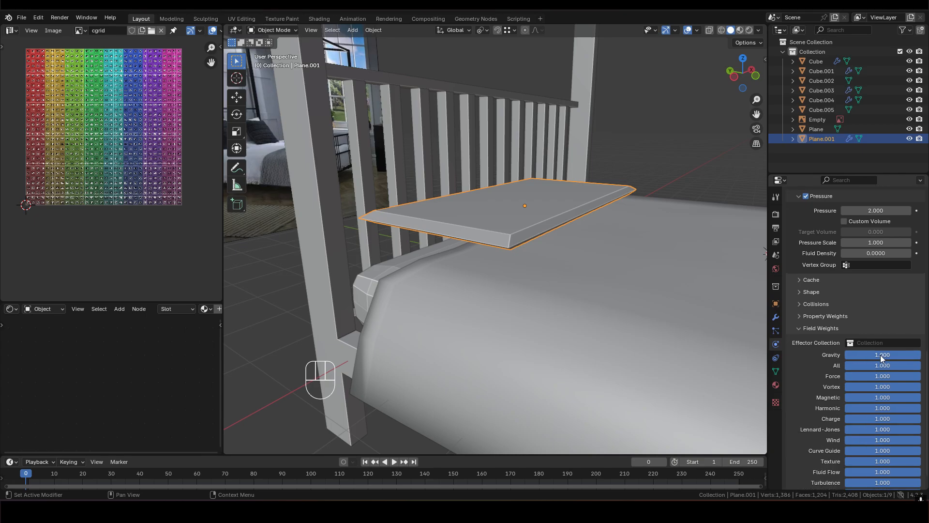
pyautogui.click(881, 355)
pyautogui.write('0')
pyautogui.press('Return')
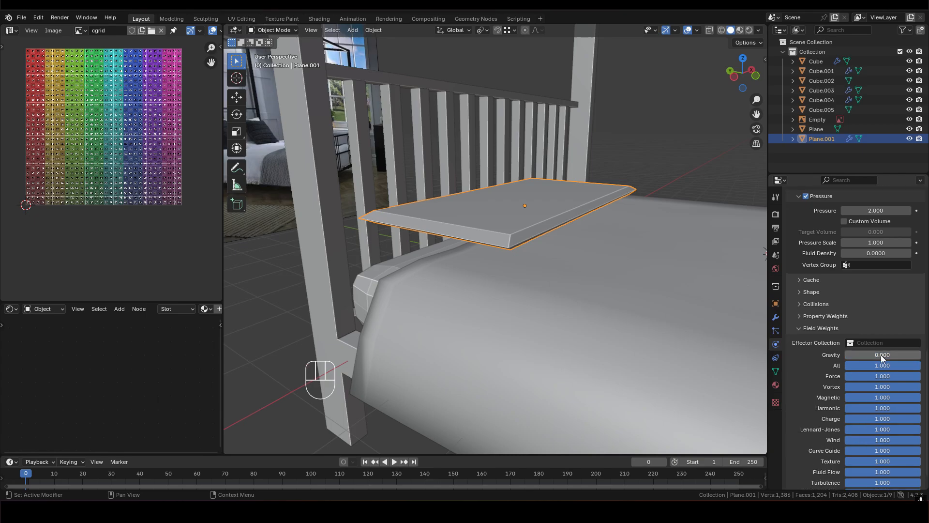
# - Play the cloth simulation to check how the pillow inflates, viewing it from several angles, and pause playback
pyautogui.moveTo(520, 290); pyautogui.dragTo(511, 221, button='middle')
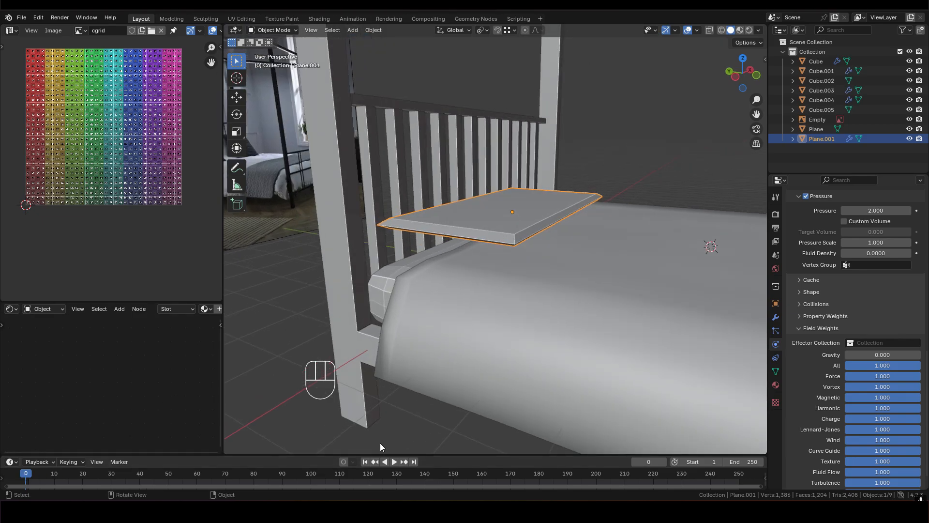
pyautogui.moveTo(401, 452); pyautogui.dragTo(404, 430)
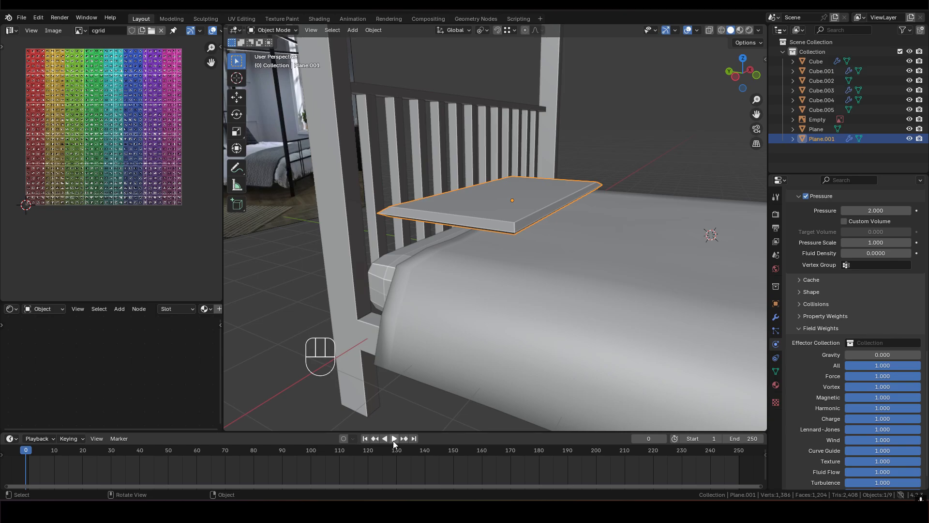
pyautogui.click(394, 438)
pyautogui.moveTo(541, 179); pyautogui.dragTo(531, 196, button='middle')
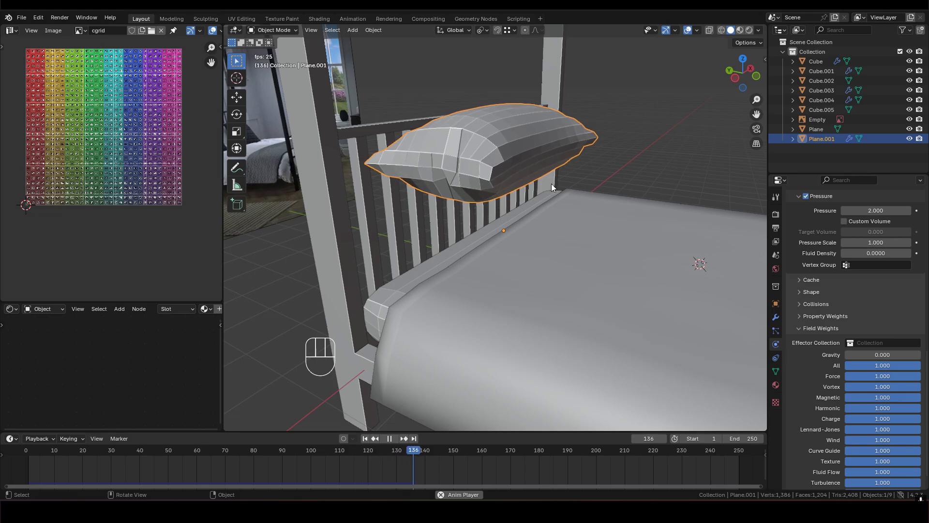
pyautogui.moveTo(484, 324); pyautogui.dragTo(467, 307, button='middle')
pyautogui.moveTo(528, 344); pyautogui.dragTo(512, 344, button='middle')
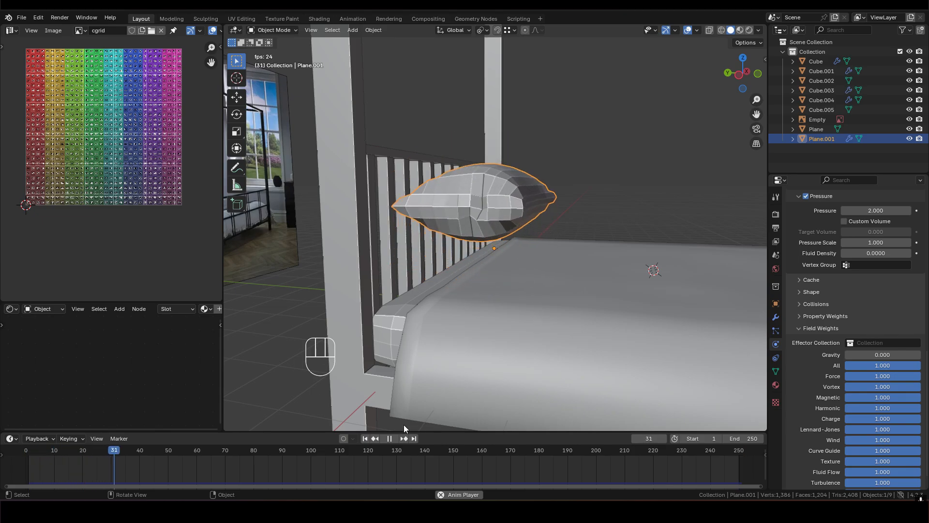
pyautogui.click(389, 438)
# - Select the mattress under the duvet and remove its Collision physics
pyautogui.moveTo(486, 327); pyautogui.dragTo(491, 303, button='middle')
pyautogui.click(493, 307)
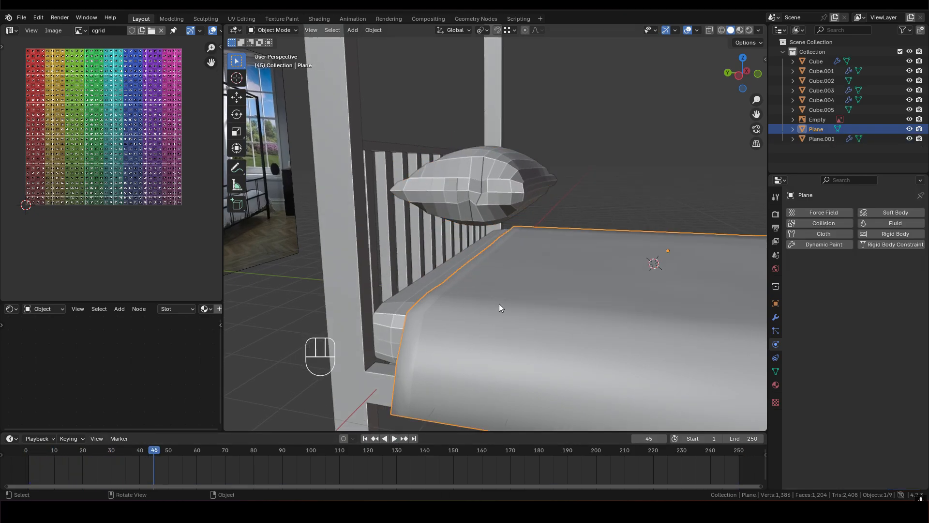
pyautogui.click(410, 298)
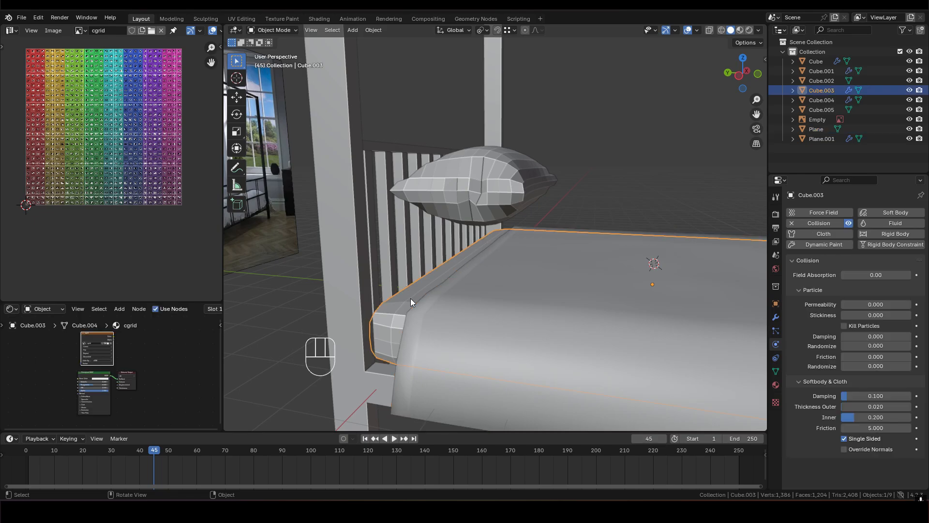
pyautogui.click(826, 222)
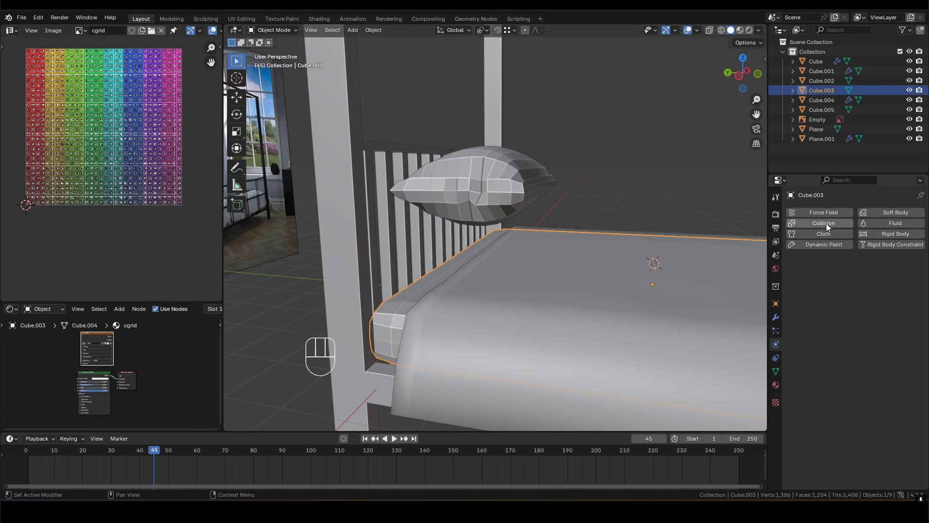
pyautogui.click(495, 185)
pyautogui.moveTo(494, 184); pyautogui.dragTo(512, 179, button='middle')
pyautogui.press('g')
pyautogui.press('z')
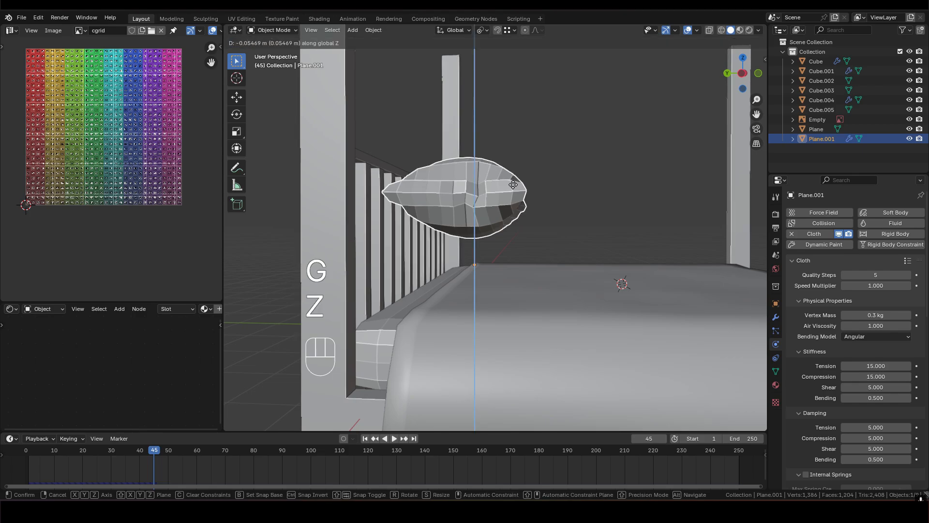
pyautogui.rightClick(495, 213)
pyautogui.hotkey('ctrl', 'z')
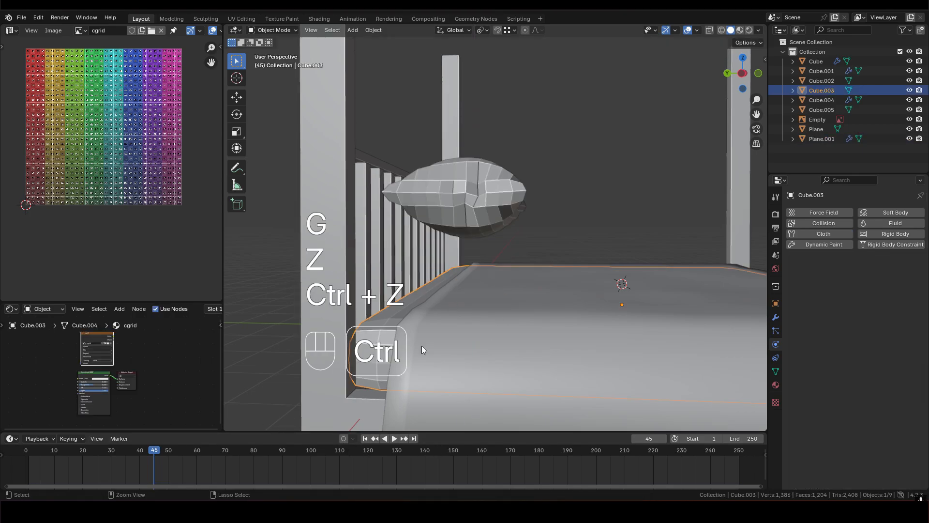
# - Rewind the timeline to frame 0 and raise the pillow about 0.356 m along the global Z axis
pyautogui.moveTo(503, 183); pyautogui.dragTo(551, 189, button='middle')
pyautogui.click(512, 169)
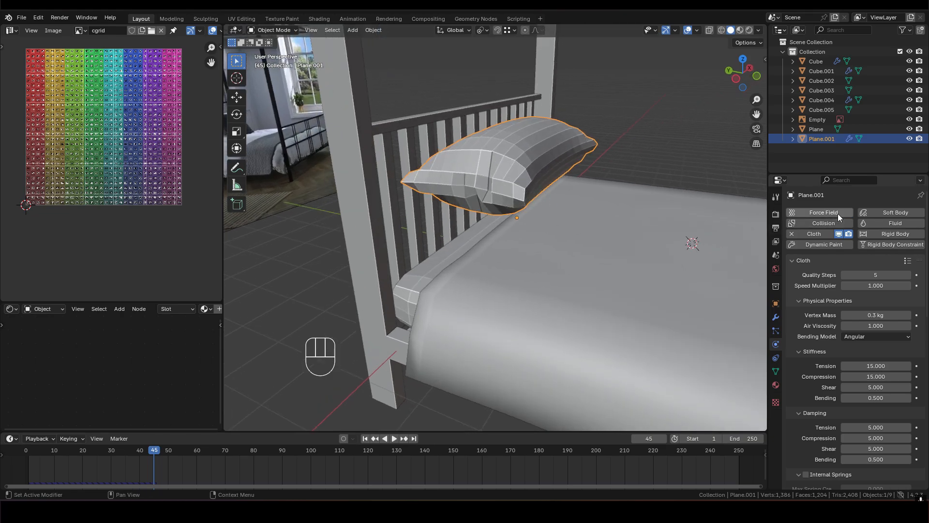
pyautogui.moveTo(497, 141); pyautogui.dragTo(533, 178, button='middle')
pyautogui.moveTo(157, 451); pyautogui.dragTo(26, 457)
pyautogui.moveTo(456, 271); pyautogui.dragTo(527, 218, button='middle')
pyautogui.press('g')
pyautogui.press('z')
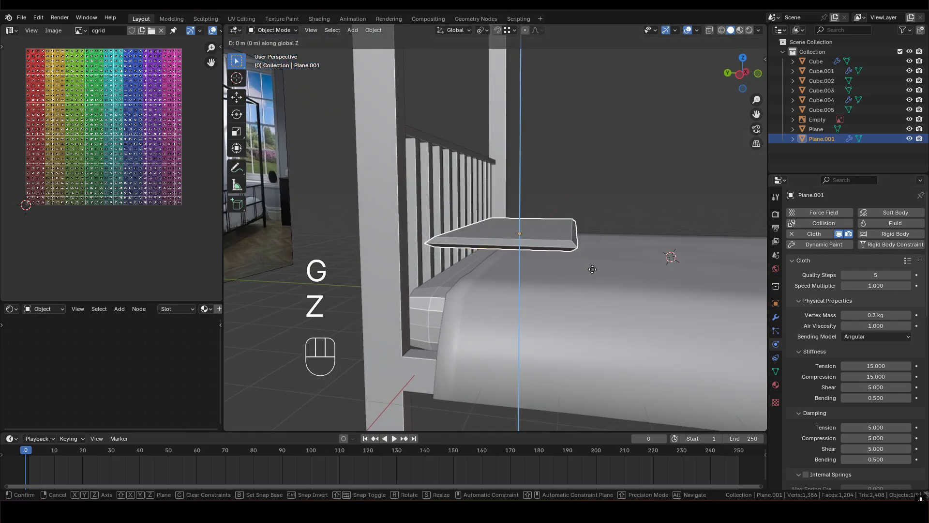
pyautogui.click(580, 240)
# - Run the cloth simulation again and stop it at frame 66 with the pillow inflated
pyautogui.keyDown('shift'); pyautogui.moveTo(579, 240); pyautogui.dragTo(525, 243, button='middle'); pyautogui.keyUp('shift')
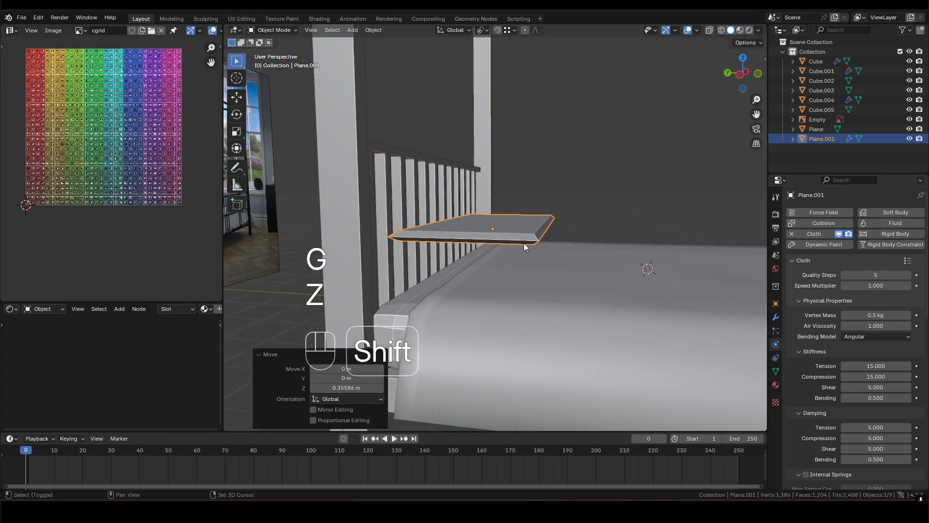
pyautogui.click(394, 439)
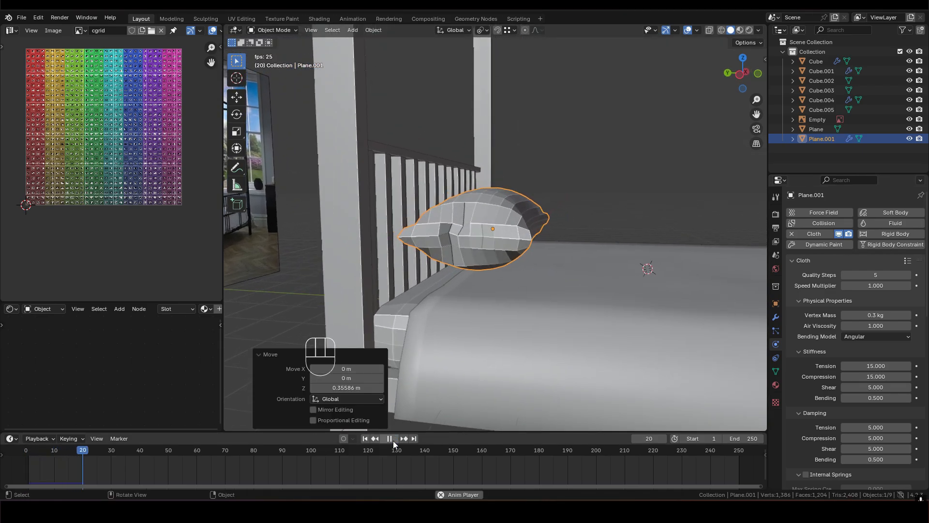
pyautogui.click(388, 438)
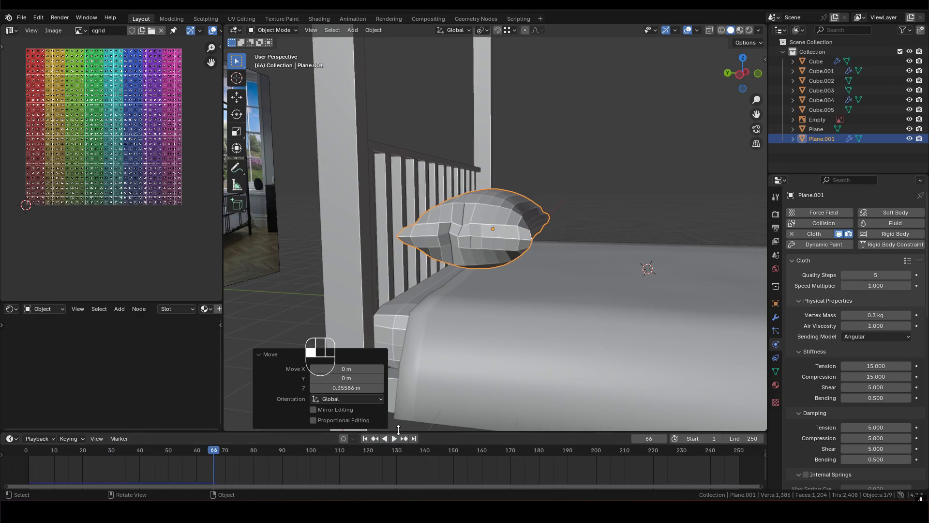
# - Convert the inflated pillow to a mesh and return the timeline to frame 0
pyautogui.moveTo(488, 207); pyautogui.dragTo(512, 212, button='middle')
pyautogui.rightClick(512, 212)
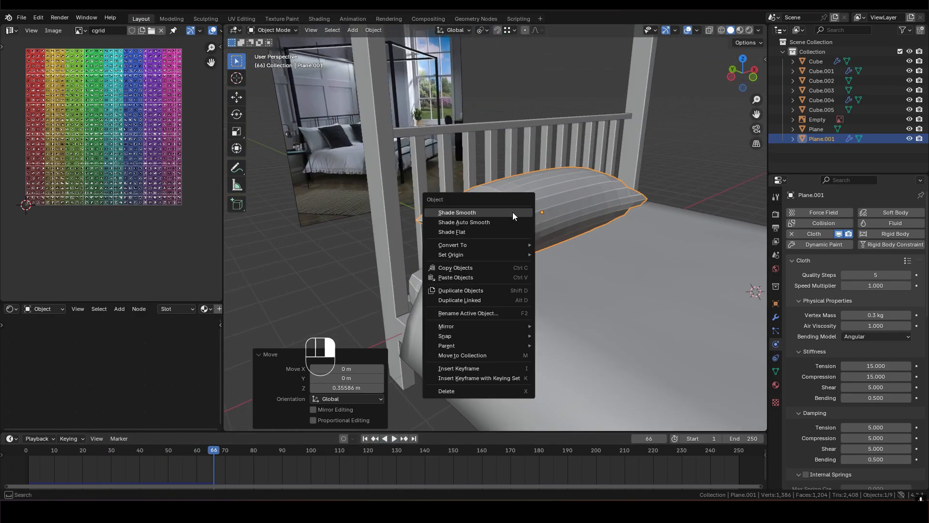
pyautogui.moveTo(469, 243)
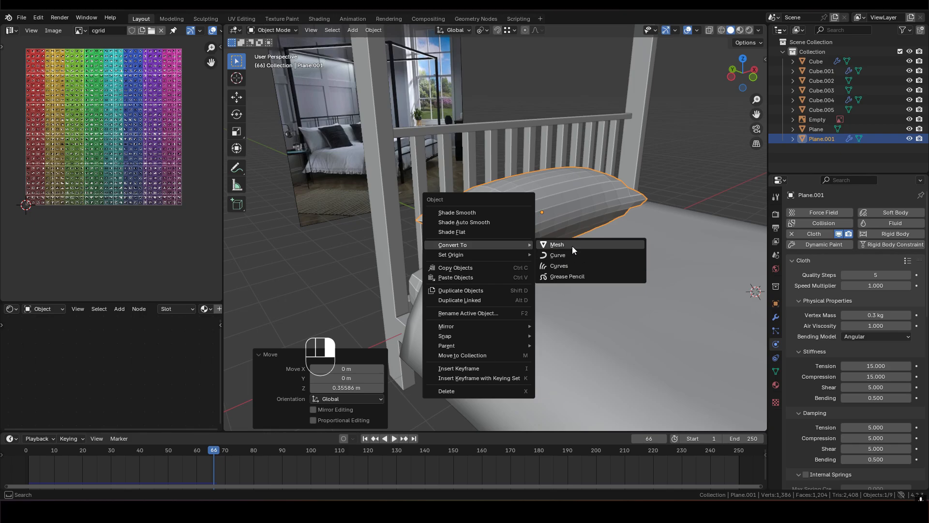
pyautogui.click(571, 245)
pyautogui.hotkey('shift', 'Left')
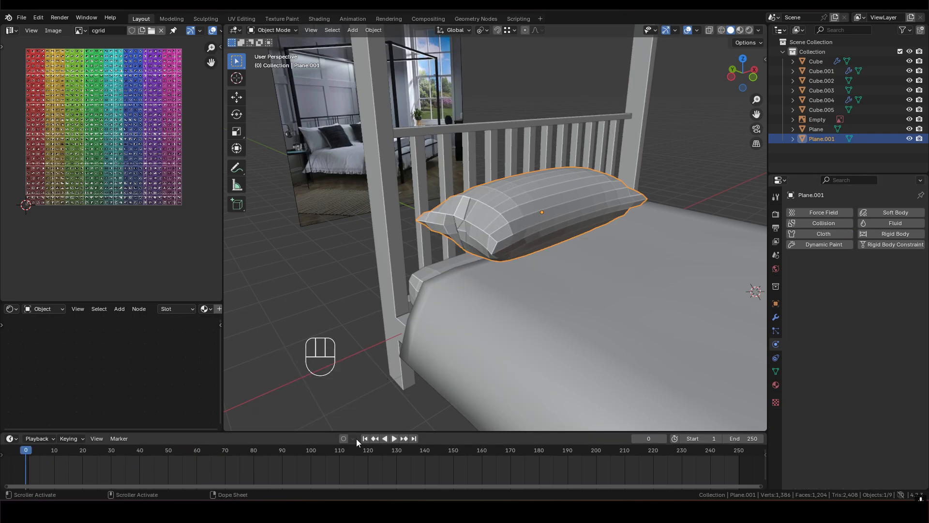
pyautogui.moveTo(355, 431); pyautogui.dragTo(358, 454)
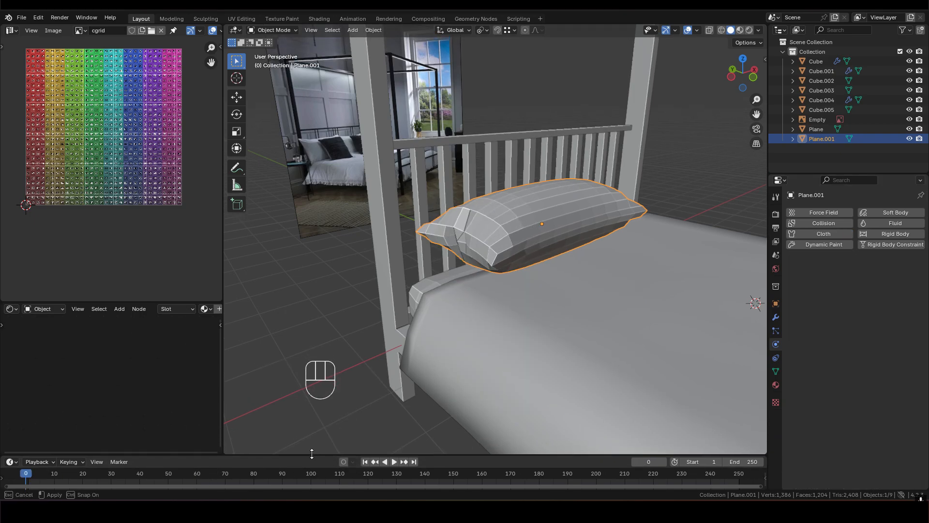
# - Lower the pillow along the global Z axis until it rests on the duvet
pyautogui.moveTo(559, 280); pyautogui.dragTo(591, 205, button='middle')
pyautogui.press('g')
pyautogui.press('z')
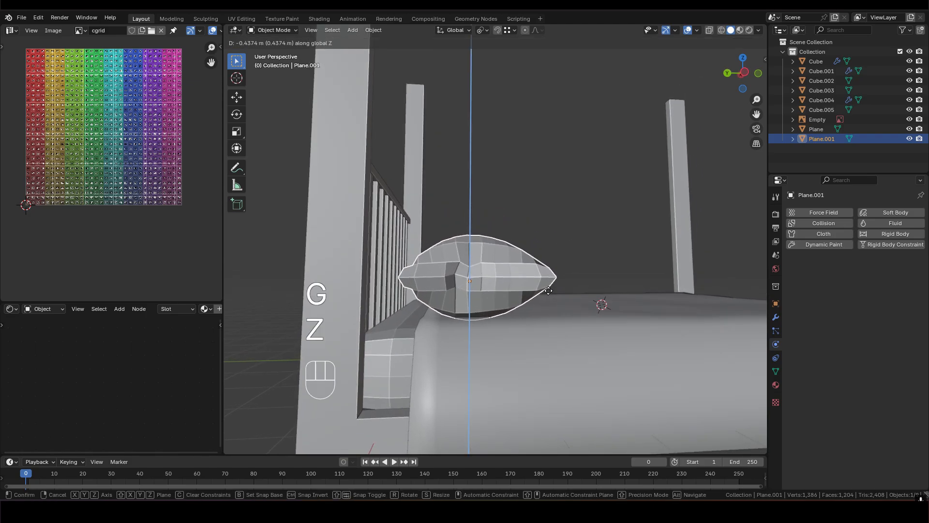
pyautogui.click(527, 279)
pyautogui.moveTo(527, 280); pyautogui.dragTo(509, 264, button='middle')
# - Apply smooth shading to the pillow in Object Mode
pyautogui.press('Tab')
pyautogui.press('3')
pyautogui.press('Tab')
pyautogui.rightClick(543, 244)
pyautogui.click(504, 212)
# - Switch the pillow to Sculpt Mode and widen the brush list so the brush names are readable
pyautogui.hotkey('ctrl', 'Tab')
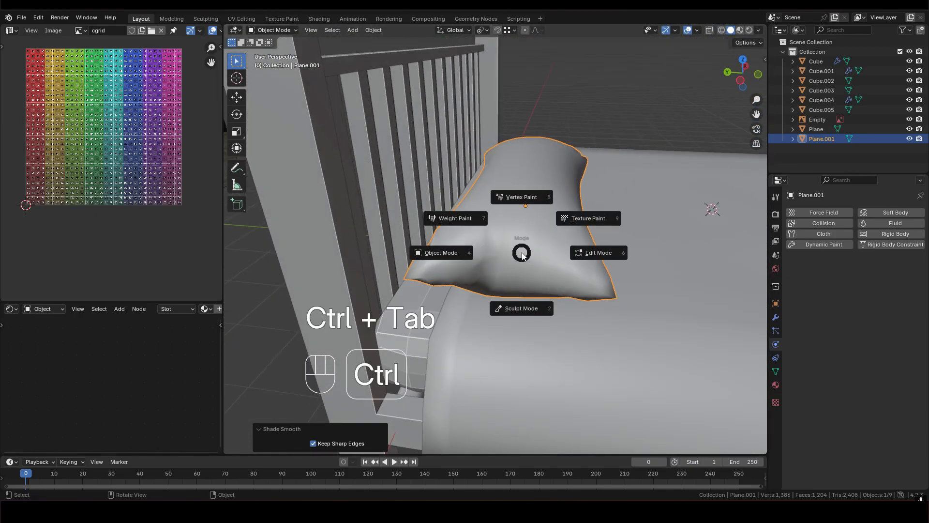
pyautogui.click(520, 308)
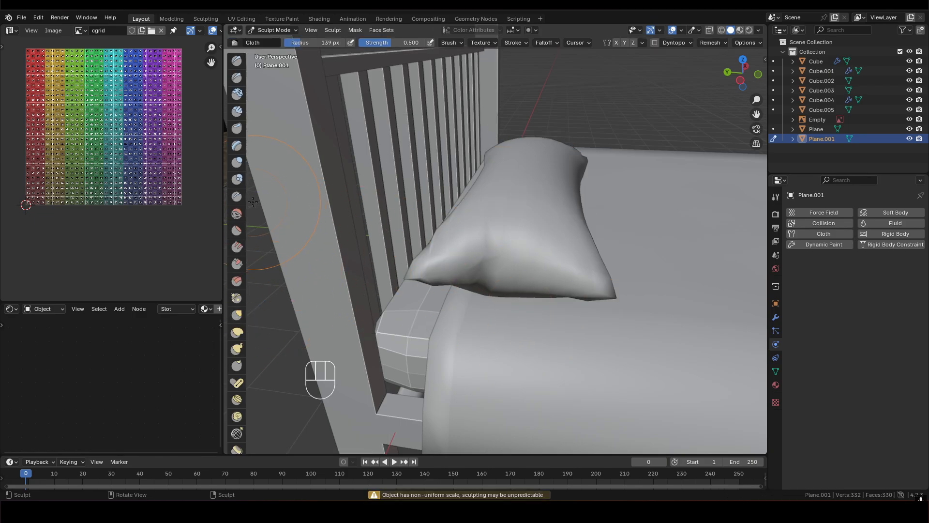
pyautogui.moveTo(247, 199); pyautogui.dragTo(291, 213)
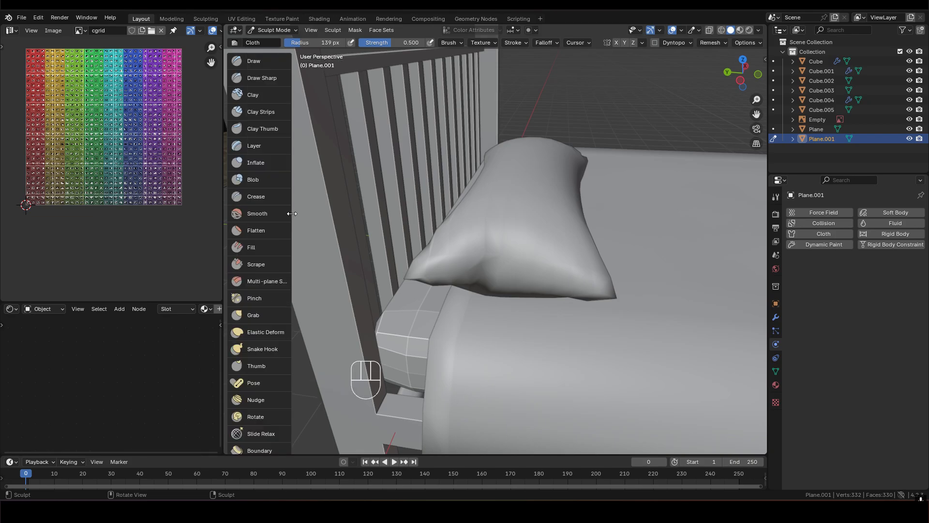
# - Choose the Grab brush and pull the pillow's near end to soften its creased shape
pyautogui.click(260, 316)
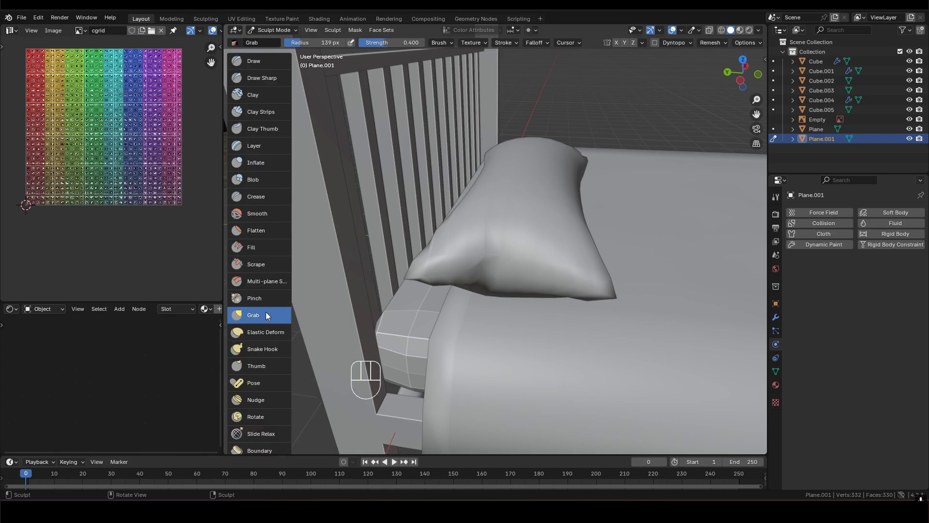
pyautogui.moveTo(525, 251); pyautogui.dragTo(514, 260)
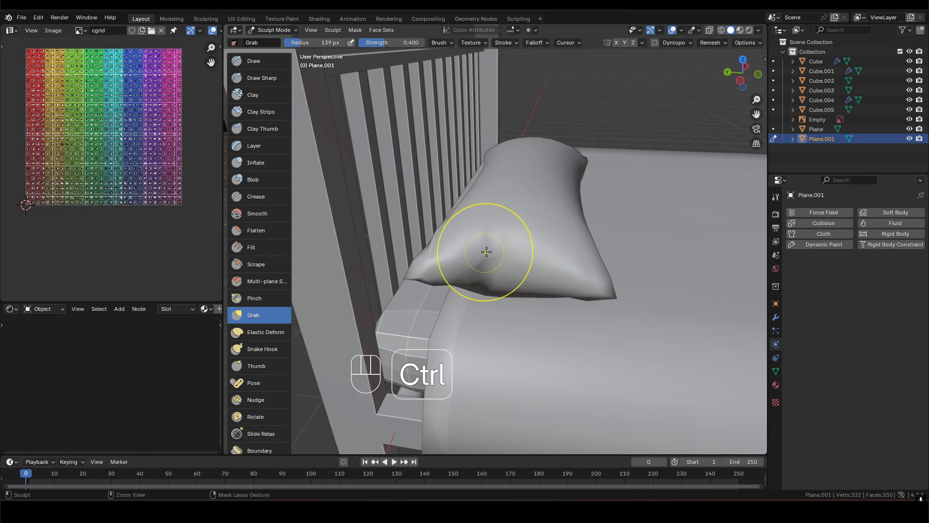
pyautogui.moveTo(500, 257); pyautogui.dragTo(431, 297, button='middle')
pyautogui.keyDown('ctrl'); pyautogui.moveTo(511, 240); pyautogui.dragTo(515, 235); pyautogui.keyUp('ctrl')
pyautogui.scroll(2, 522, 249)
pyautogui.moveTo(530, 250)
pyautogui.mouseDown(button='middle')
pyautogui.moveTo(518, 256)
pyautogui.moveTo(556, 236)
pyautogui.mouseUp(button='middle')
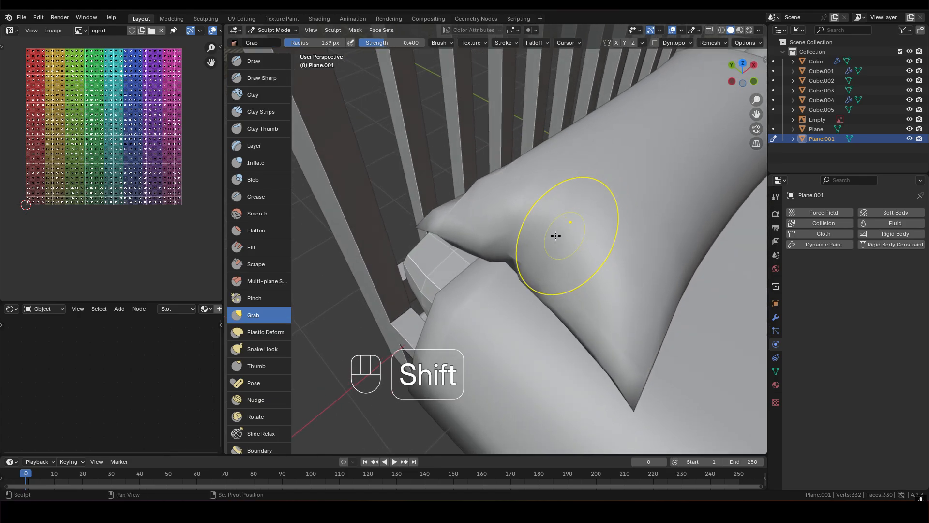
# - Pull the pillow's pointed corners inward with the Grab brush to round them off
pyautogui.keyDown('shift'); pyautogui.moveTo(570, 289); pyautogui.dragTo(605, 306); pyautogui.keyUp('shift')
pyautogui.moveTo(597, 339)
pyautogui.mouseDown(button='middle')
pyautogui.moveTo(552, 313)
pyautogui.moveTo(500, 351)
pyautogui.moveTo(531, 281)
pyautogui.moveTo(514, 265)
pyautogui.moveTo(597, 212)
pyautogui.mouseUp(button='middle')
pyautogui.moveTo(643, 177); pyautogui.dragTo(492, 281, button='middle')
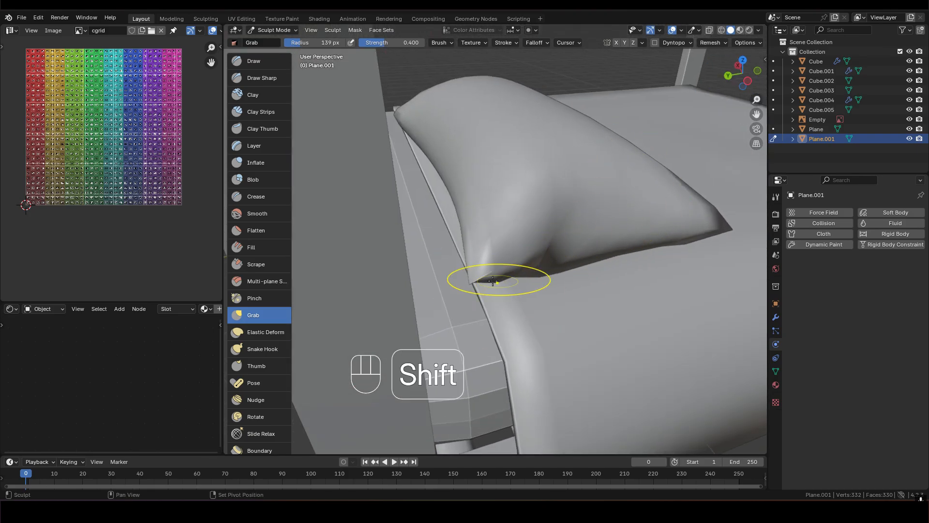
pyautogui.moveTo(507, 240); pyautogui.dragTo(545, 260, button='middle')
pyautogui.moveTo(581, 201)
pyautogui.mouseDown(button='middle')
pyautogui.moveTo(511, 237)
pyautogui.moveTo(572, 248)
pyautogui.moveTo(421, 220)
pyautogui.moveTo(489, 190)
pyautogui.moveTo(546, 236)
pyautogui.moveTo(543, 245)
pyautogui.moveTo(587, 219)
pyautogui.moveTo(550, 216)
pyautogui.mouseUp(button='middle')
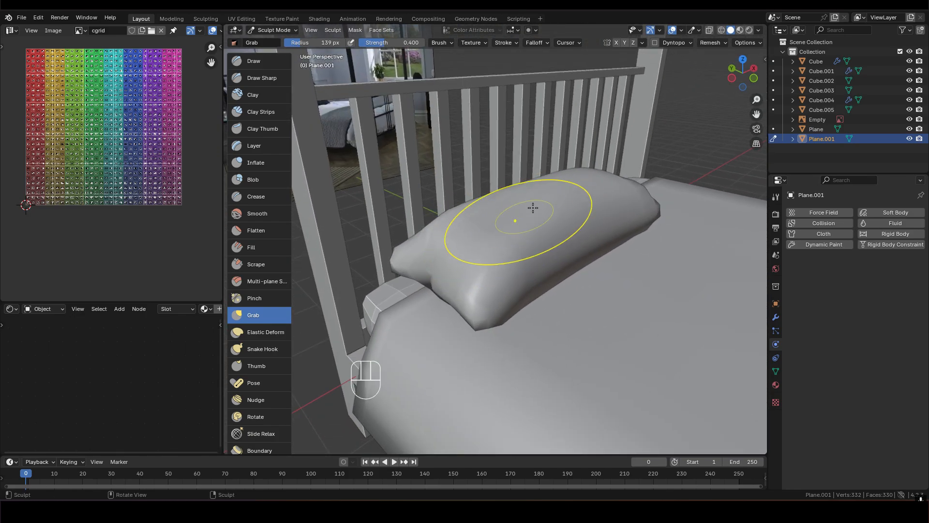
pyautogui.moveTo(592, 188)
pyautogui.mouseDown(button='middle')
pyautogui.moveTo(531, 184)
pyautogui.moveTo(550, 197)
pyautogui.moveTo(536, 176)
pyautogui.moveTo(519, 176)
pyautogui.moveTo(447, 273)
pyautogui.moveTo(452, 266)
pyautogui.moveTo(437, 307)
pyautogui.moveTo(520, 245)
pyautogui.mouseUp(button='middle')
# - Enlarge the Grab brush radius to 232 px and reshape the pillow's rounded side profile
pyautogui.press('f')
pyautogui.click(603, 342)
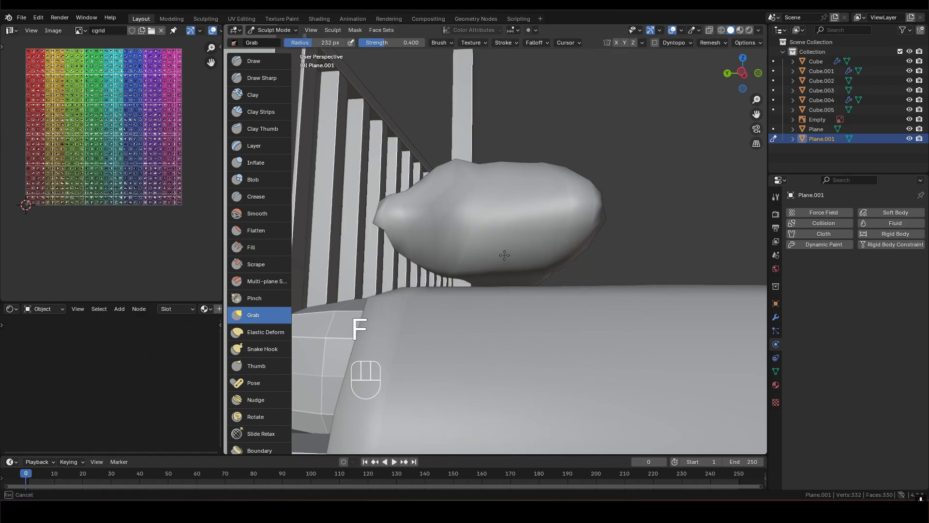
pyautogui.moveTo(501, 257); pyautogui.dragTo(502, 258)
pyautogui.moveTo(504, 258)
pyautogui.mouseDown(button='middle')
pyautogui.moveTo(460, 257)
pyautogui.moveTo(561, 225)
pyautogui.moveTo(552, 247)
pyautogui.mouseUp(button='middle')
# - Return the pillow to Object Mode, rotate it 24.8° in the left view and move it toward the headboard
pyautogui.press('Tab')
pyautogui.hotkey('ctrl', 'Tab')
pyautogui.click(438, 236)
pyautogui.moveTo(556, 248); pyautogui.dragTo(523, 275, button='middle')
pyautogui.press('r')
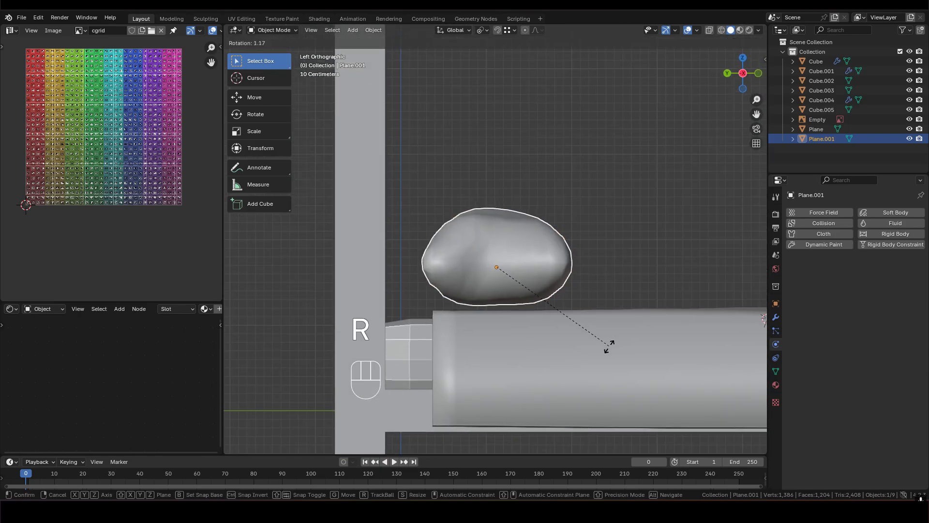
pyautogui.click(557, 366)
pyautogui.press('g')
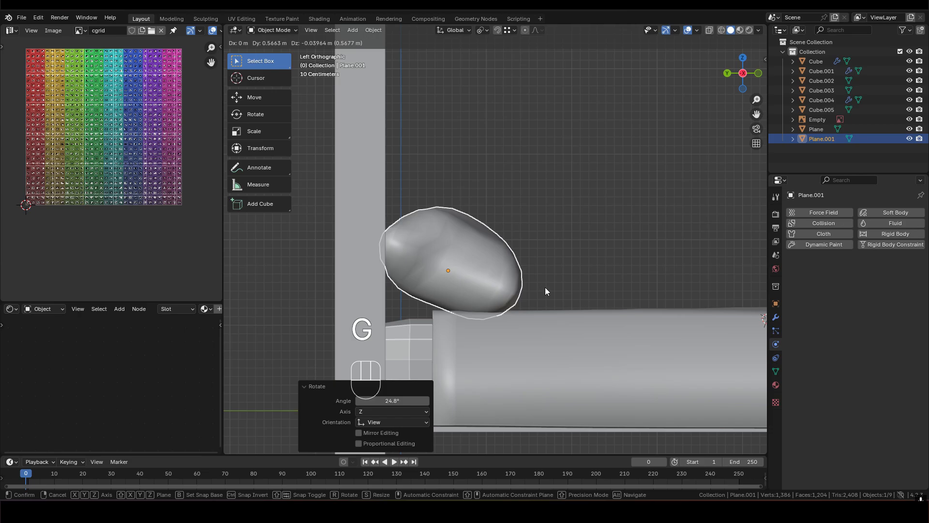
pyautogui.click(545, 287)
# - Rotate the pillow by -22.9° to level it and reposition it on the duvet beside the headboard
pyautogui.press('r')
pyautogui.click(579, 252)
pyautogui.press('g')
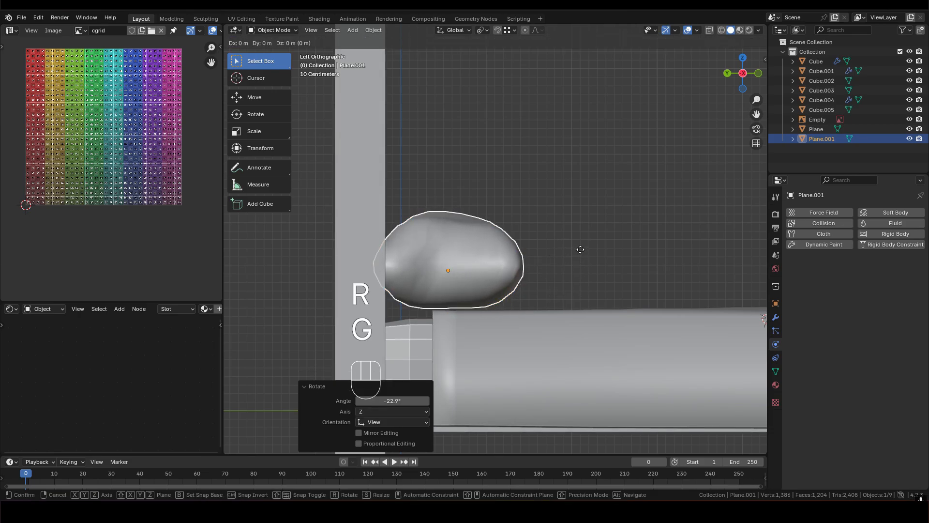
pyautogui.click(527, 276)
pyautogui.moveTo(489, 286); pyautogui.dragTo(514, 257, button='middle')
pyautogui.press('s')
pyautogui.press('x')
pyautogui.rightClick(518, 292)
# - Apply the pillow's location, rotation and scale, and add a Mirror modifier to it
pyautogui.hotkey('ctrl', 'a')
pyautogui.click(498, 226)
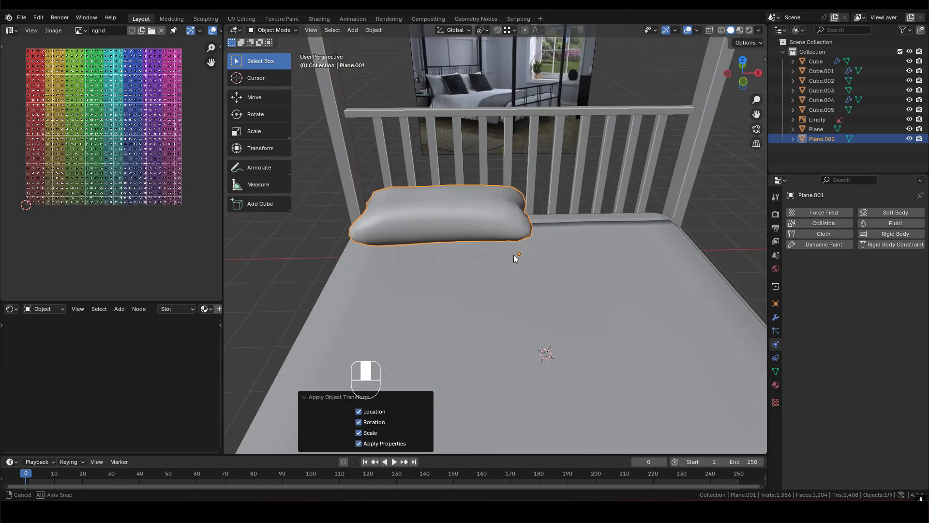
pyautogui.click(775, 318)
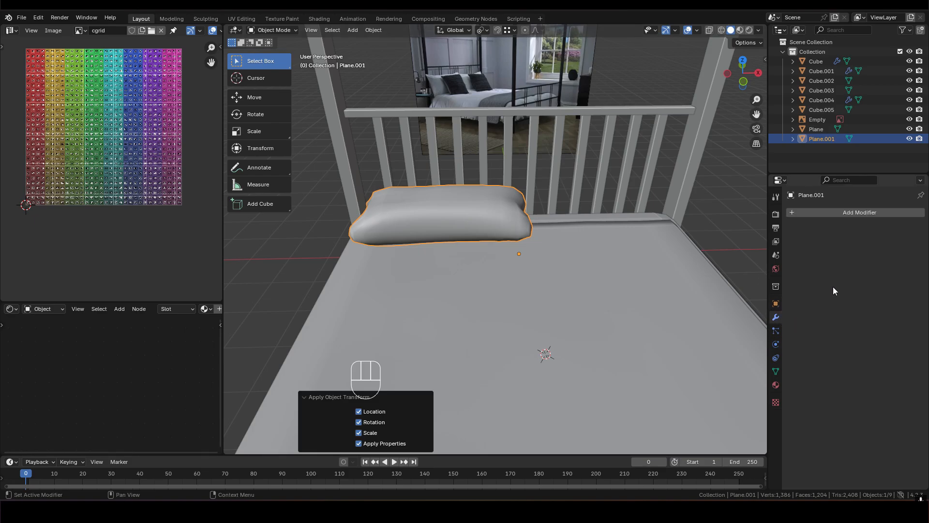
pyautogui.click(850, 213)
pyautogui.moveTo(845, 213)
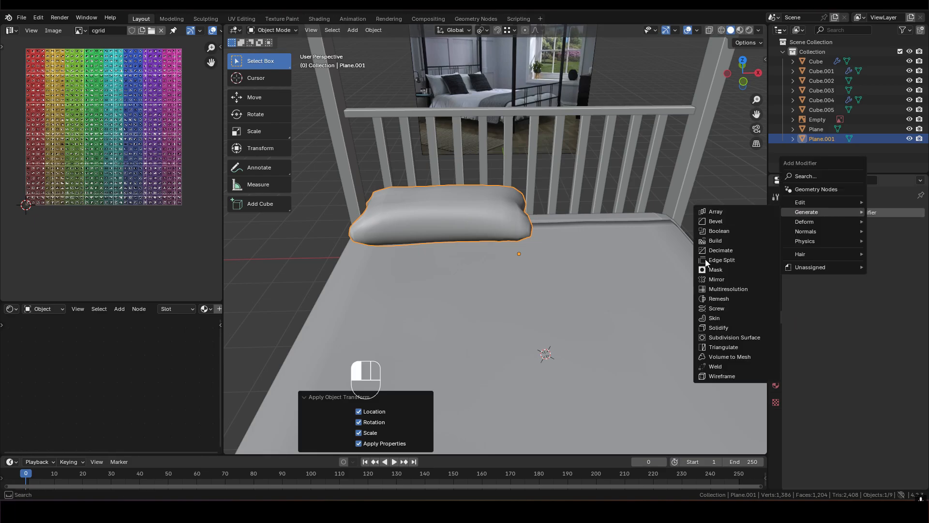
pyautogui.click(727, 279)
# - Move all of the pillow's faces along the global X axis in Edit Mode to space the mirrored pair
pyautogui.moveTo(503, 202); pyautogui.dragTo(544, 265, button='middle')
pyautogui.press('Tab')
pyautogui.press('3')
pyautogui.press('a')
pyautogui.press('g')
pyautogui.press('x')
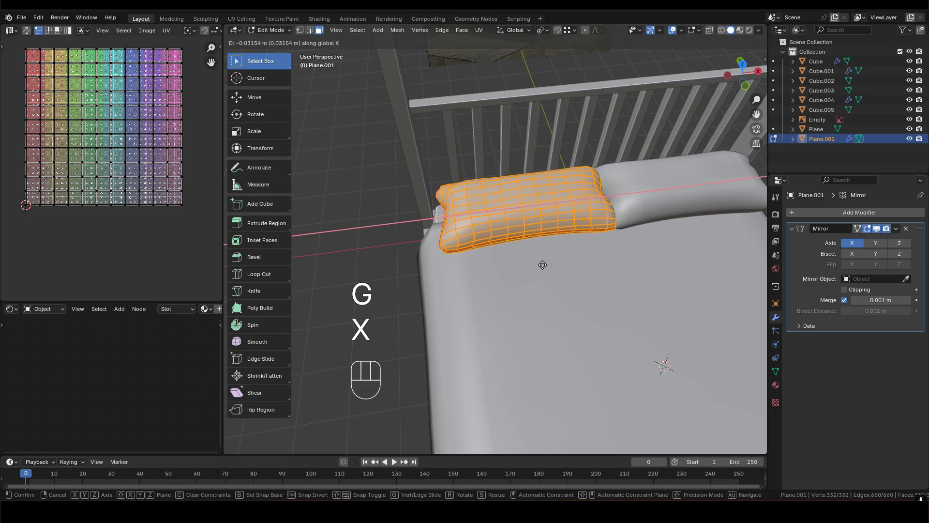
pyautogui.click(540, 265)
pyautogui.moveTo(540, 265); pyautogui.dragTo(519, 244, button='middle')
pyautogui.press('Tab')
# - Reset the UVs of all the pillow's faces and unwrap them with the Angle Based method
pyautogui.moveTo(568, 224); pyautogui.dragTo(555, 209, button='middle')
pyautogui.press('Tab')
pyautogui.press('3')
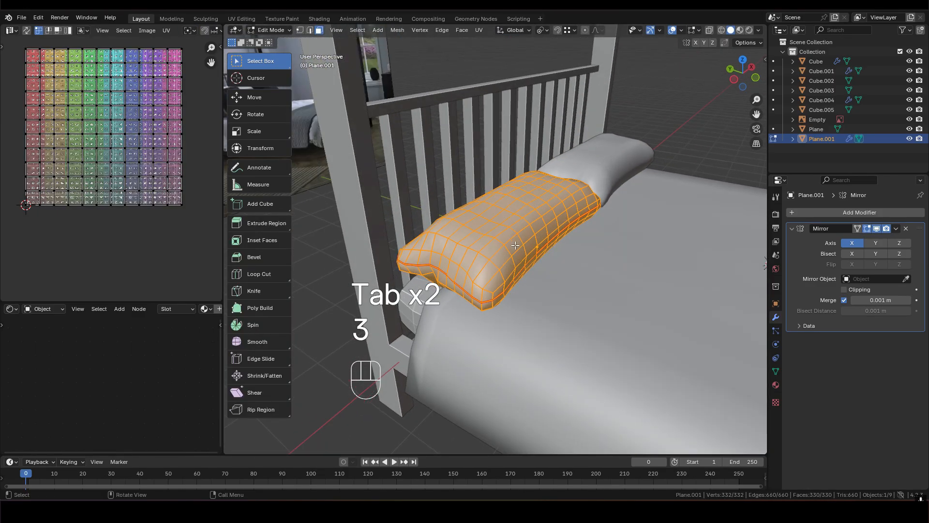
pyautogui.moveTo(515, 246); pyautogui.dragTo(515, 248, button='middle')
pyautogui.press('u')
pyautogui.click(480, 369)
pyautogui.press('u')
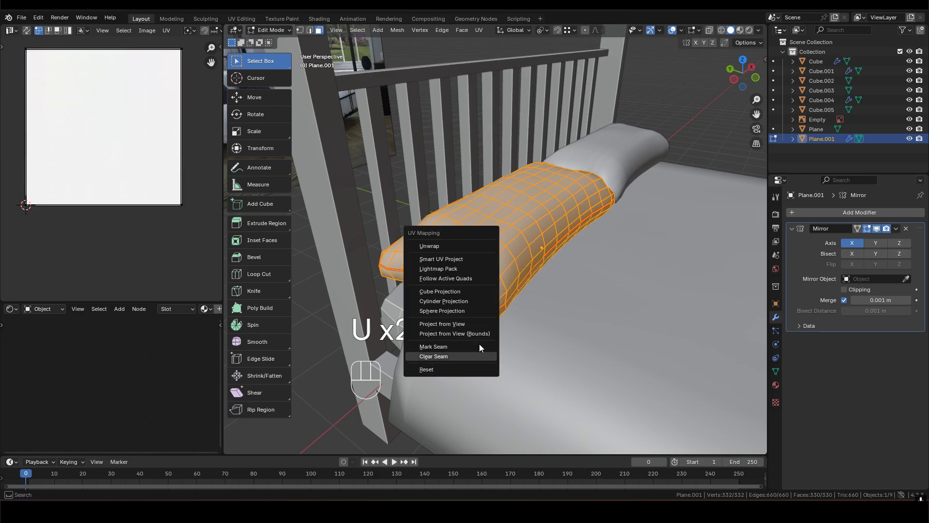
pyautogui.click(448, 247)
pyautogui.moveTo(448, 247); pyautogui.dragTo(465, 245, button='middle')
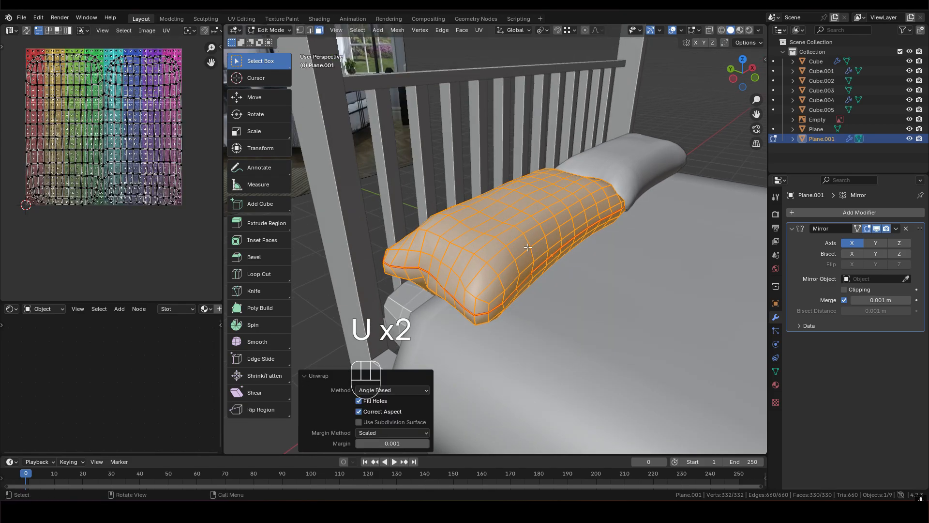
# - Return to Object Mode and assign the existing cgrid material to the pillow
pyautogui.press('Tab')
pyautogui.click(777, 385)
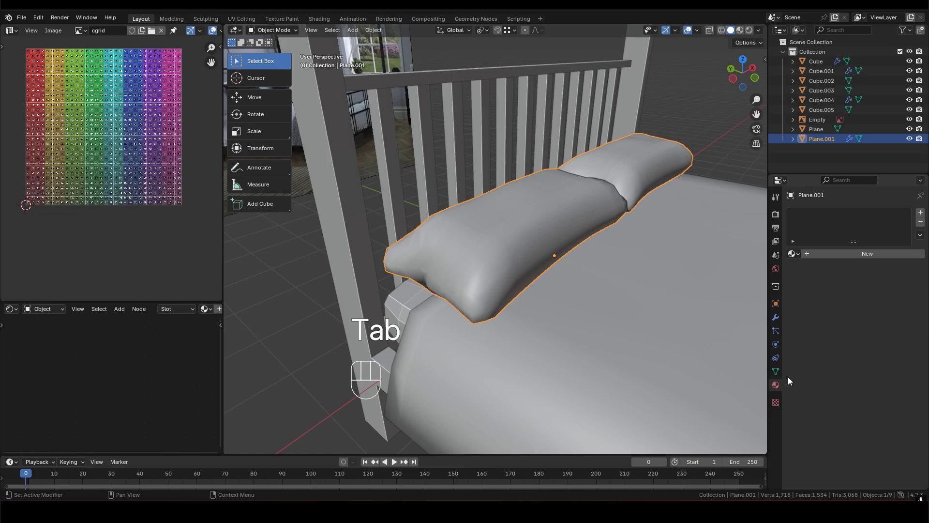
pyautogui.click(793, 254)
pyautogui.click(810, 269)
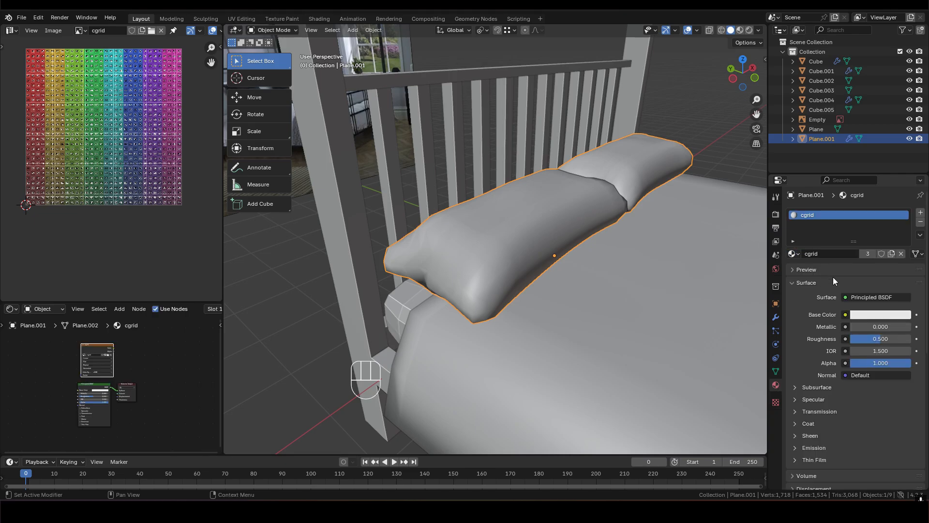
# - Set the viewport colour to Texture and examine how the grid is distributed across the pillows
pyautogui.click(759, 30)
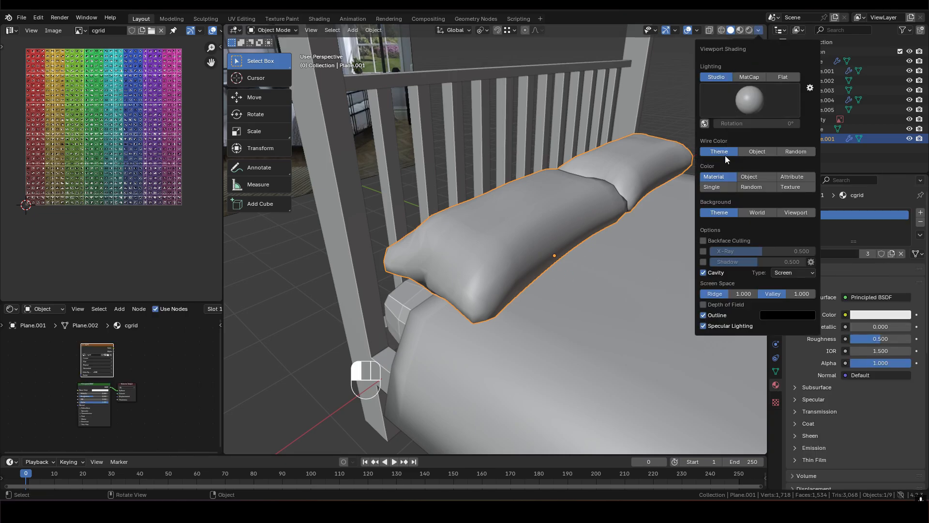
pyautogui.click(802, 187)
pyautogui.moveTo(510, 254); pyautogui.dragTo(646, 187, button='middle')
pyautogui.moveTo(575, 213); pyautogui.dragTo(631, 180, button='middle')
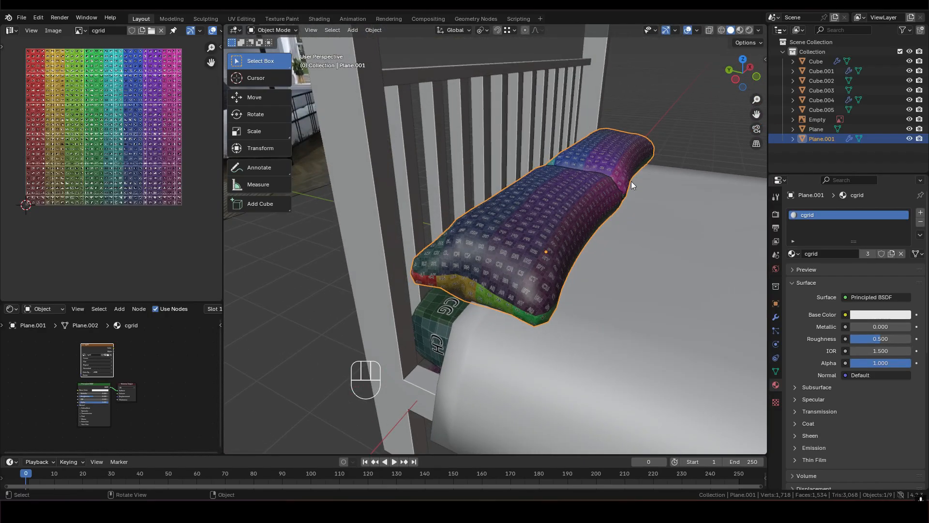
# - Set the viewport shading colour to Object
pyautogui.click(759, 30)
pyautogui.click(713, 175)
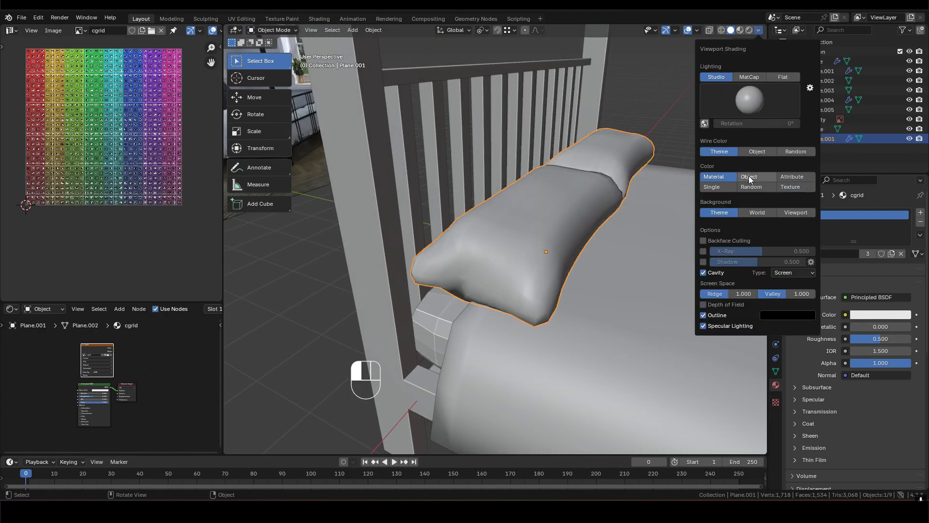
pyautogui.click(748, 176)
# - Duplicate the mirrored pillows and raise the copy 0.82668 m along the global Z axis
pyautogui.moveTo(557, 218); pyautogui.dragTo(524, 245, button='middle')
pyautogui.hotkey('shift', 'd')
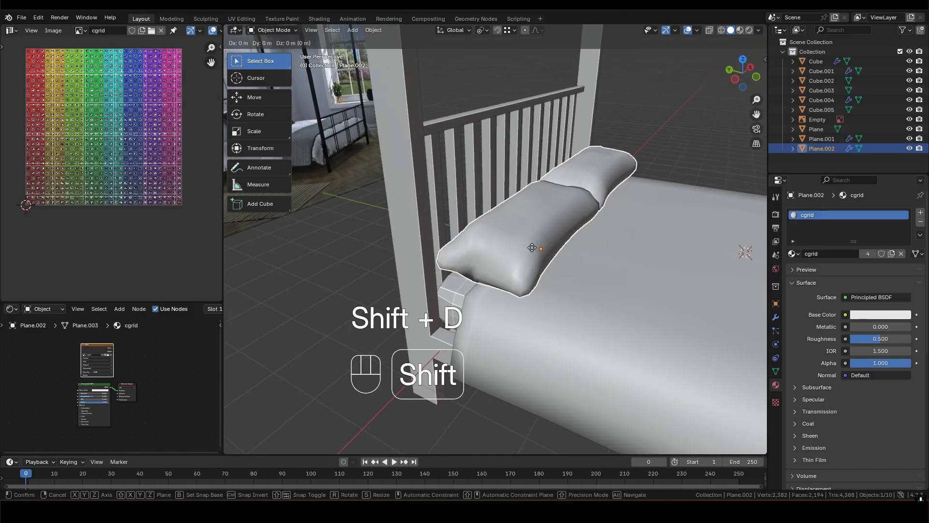
pyautogui.press('z')
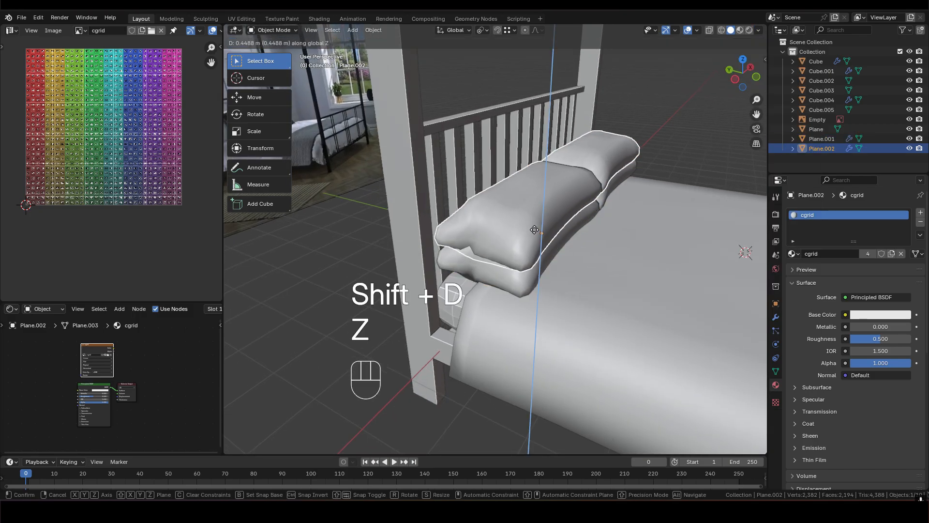
pyautogui.click(536, 218)
# - Tilt the duplicated pillows 25.7° about the global X axis
pyautogui.moveTo(538, 221); pyautogui.dragTo(598, 283, button='middle')
pyautogui.press('r')
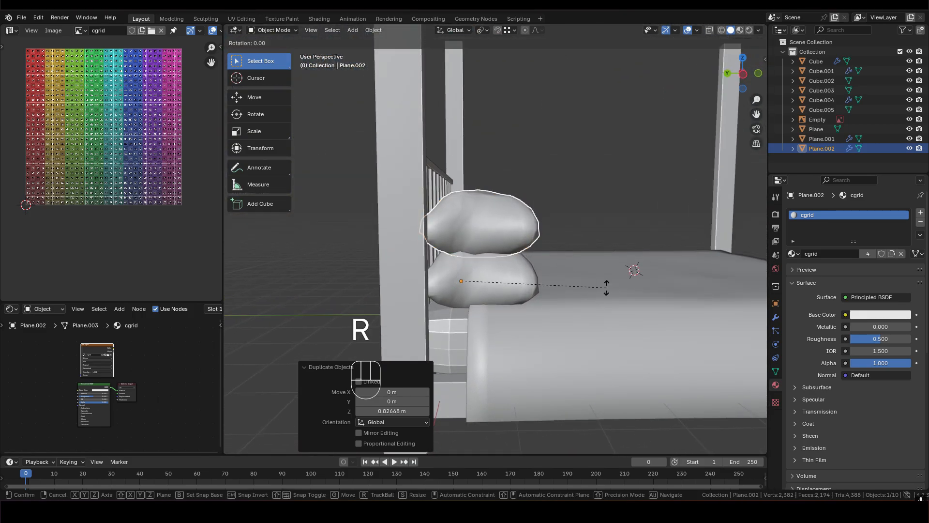
pyautogui.press('x')
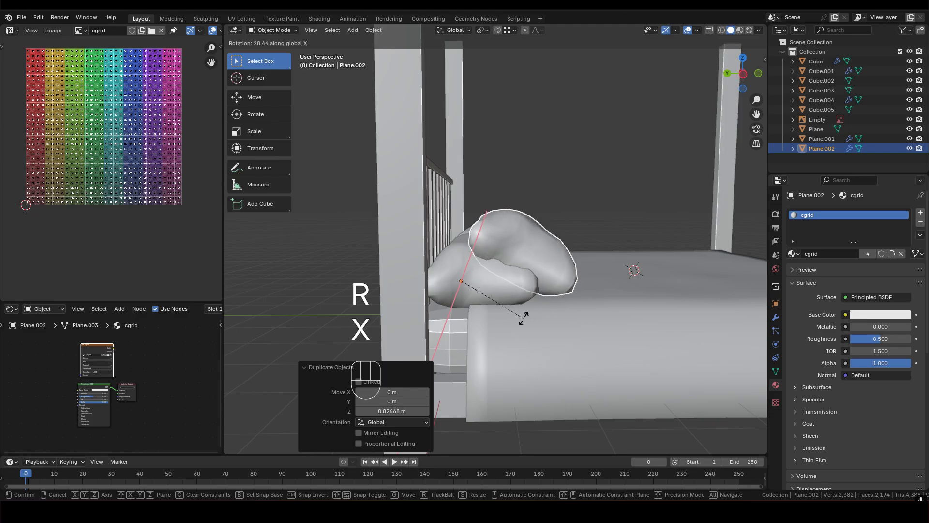
pyautogui.click(526, 316)
# - Place the tilted pillows above the lower pair by moving them 0.5394 m in Y and Z, and nudge them along Y
pyautogui.keyDown('alt'); pyautogui.moveTo(579, 315); pyautogui.dragTo(573, 271, button='middle'); pyautogui.keyUp('alt')
pyautogui.press('g')
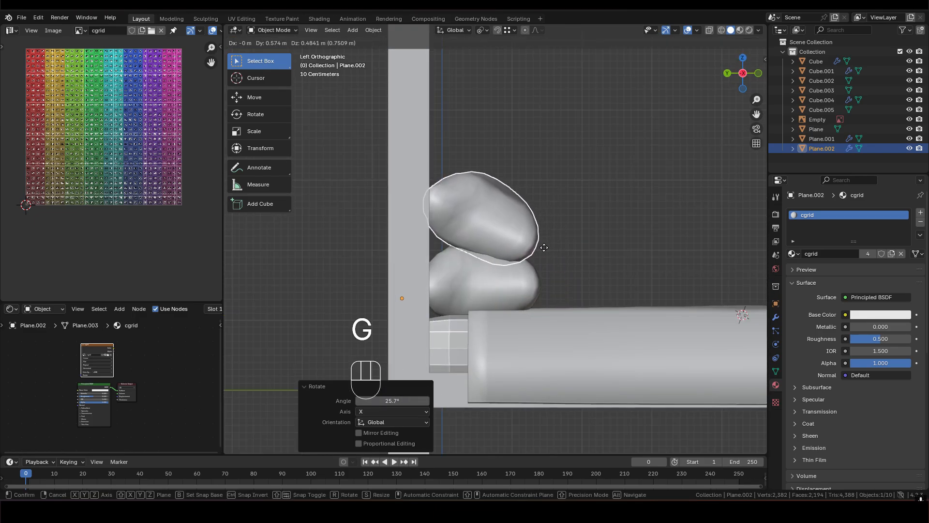
pyautogui.click(504, 251)
pyautogui.moveTo(504, 248); pyautogui.dragTo(419, 284, button='middle')
pyautogui.keyDown('shift'); pyautogui.moveTo(653, 233); pyautogui.dragTo(631, 232, button='middle'); pyautogui.keyUp('shift')
pyautogui.press('g')
pyautogui.press('y')
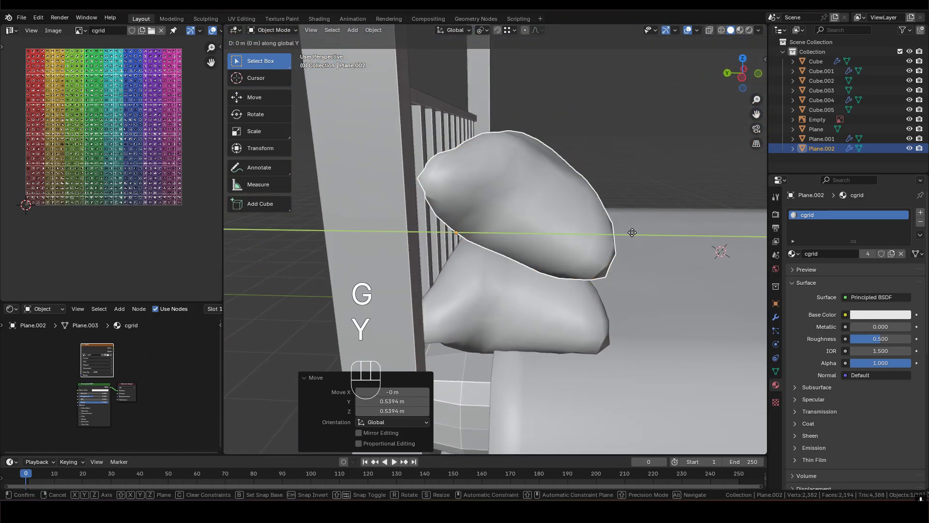
pyautogui.click(628, 232)
# - Open the bed posts object in Edit Mode and try to add a loop cut around the headboard corner post
pyautogui.moveTo(628, 232); pyautogui.dragTo(512, 210, button='middle')
pyautogui.click(495, 208)
pyautogui.press('Tab')
pyautogui.scroll(-2, 520, 171)
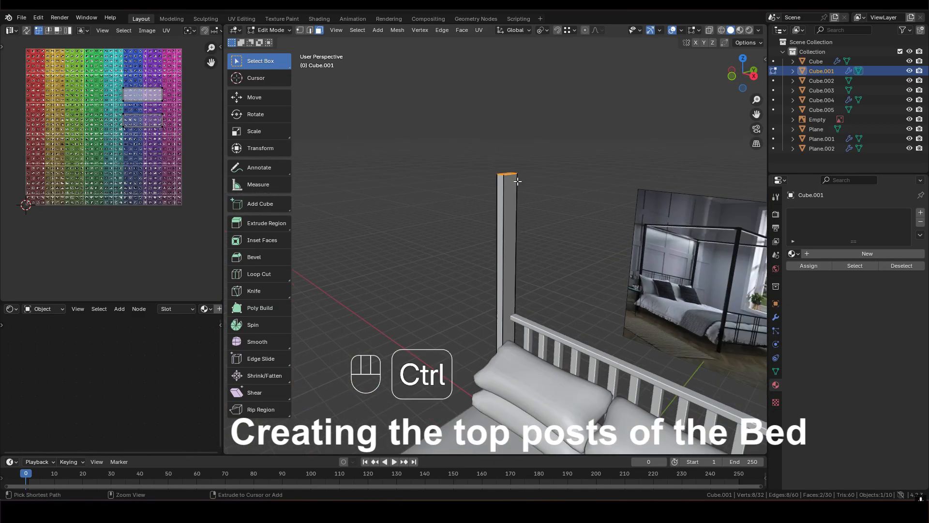
pyautogui.hotkey('ctrl', 'r')
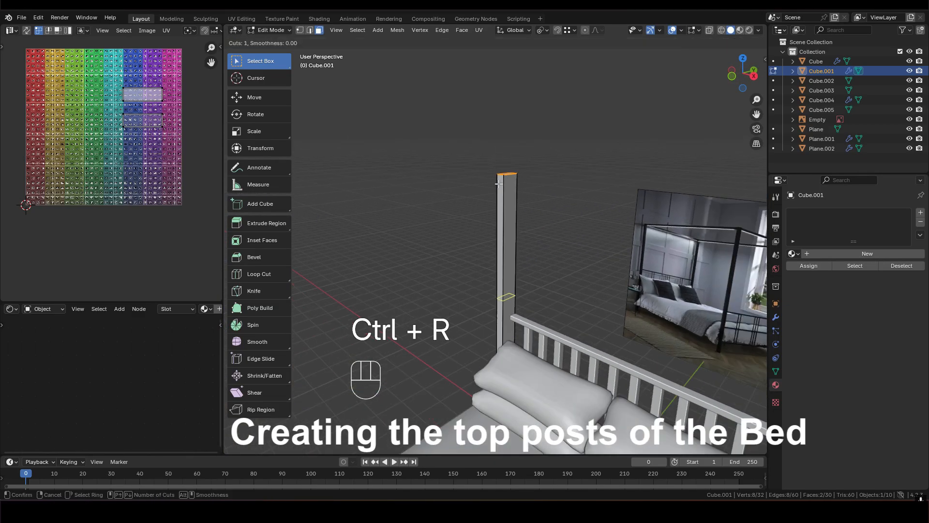
pyautogui.rightClick(513, 286)
# - Inspect the four bed posts in and out of Edit Mode to distinguish real geometry from mirrored geometry
pyautogui.scroll(-4, 508, 264)
pyautogui.moveTo(506, 259); pyautogui.dragTo(513, 202, button='middle')
pyautogui.press('Tab')
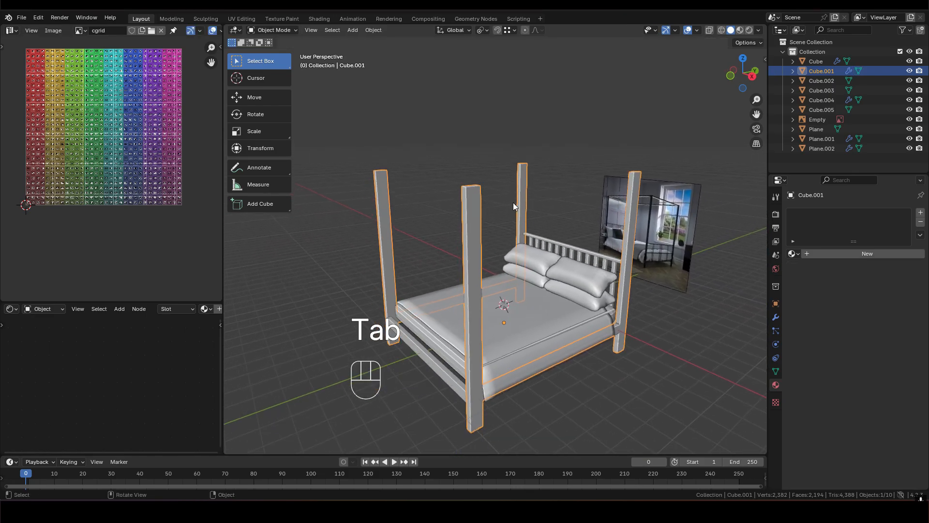
pyautogui.press('Tab')
pyautogui.press('Tab')
pyautogui.press('Tab')
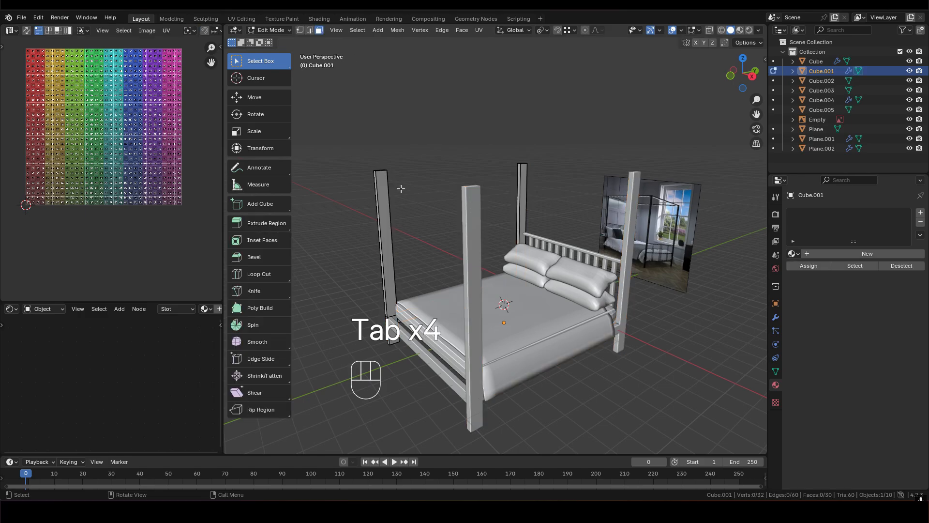
pyautogui.press('Tab')
pyautogui.moveTo(620, 205); pyautogui.dragTo(637, 301, button='middle')
pyautogui.scroll(3, 643, 301)
pyautogui.press('Tab')
pyautogui.moveTo(576, 296); pyautogui.dragTo(525, 324, button='middle')
pyautogui.press('Tab')
pyautogui.keyDown('shift'); pyautogui.moveTo(582, 196); pyautogui.dragTo(513, 203, button='middle'); pyautogui.keyUp('shift')
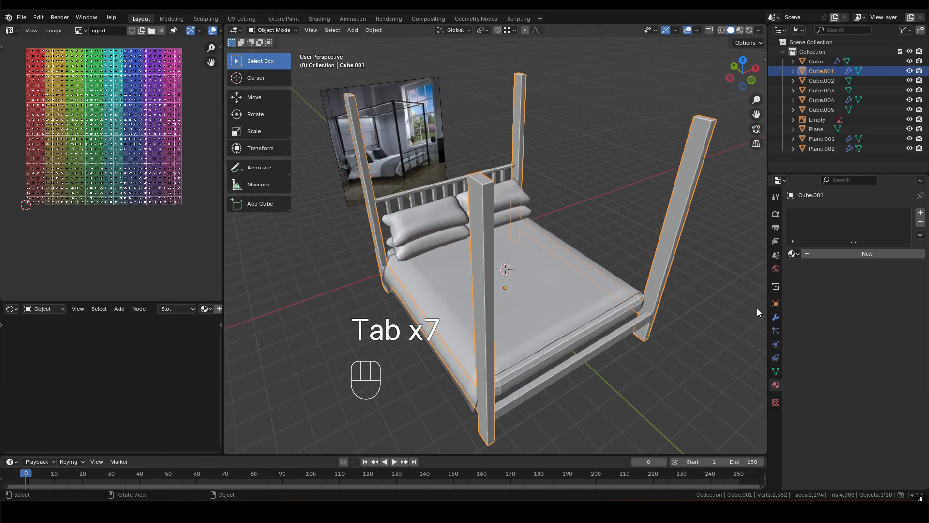
# - Apply the Collision and Mirror modifiers on the bed posts object
pyautogui.click(777, 316)
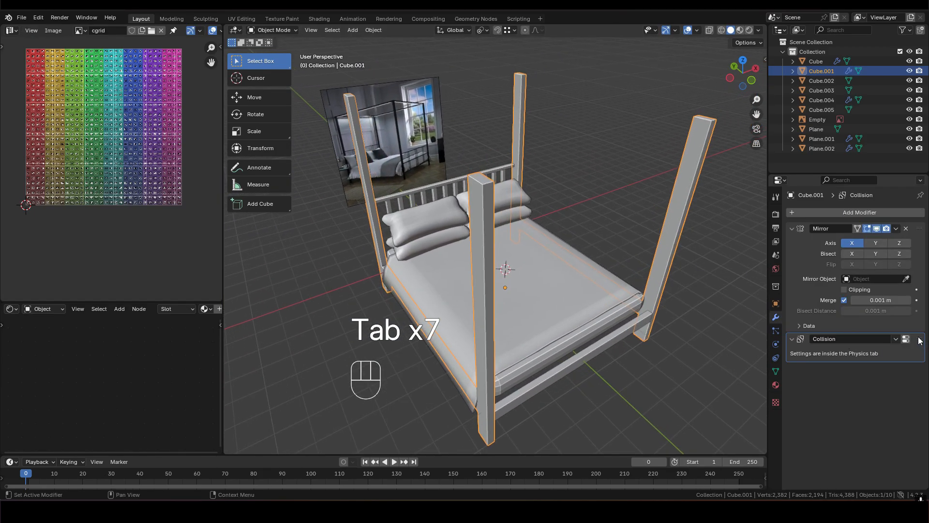
pyautogui.hotkey('ctrl', 'a')
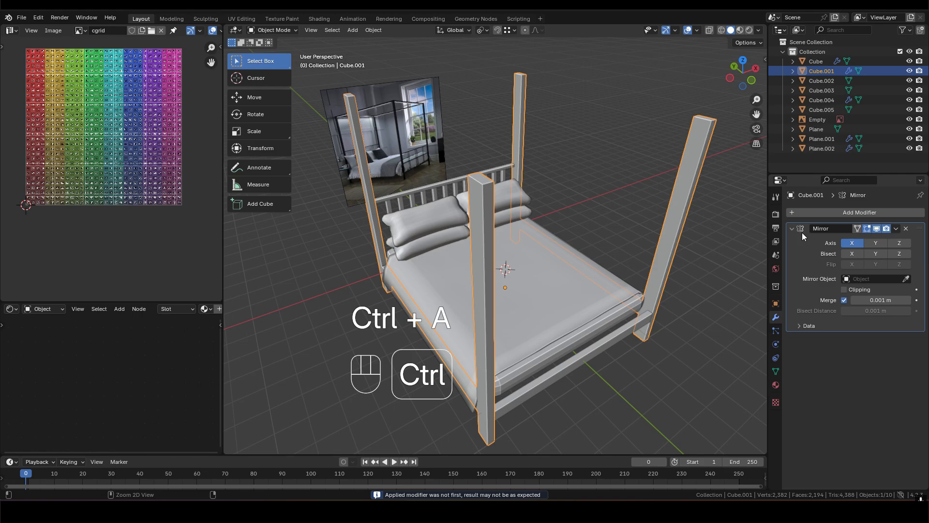
pyautogui.hotkey('ctrl', 'a')
# - Undo the Mirror modifier application on the bed posts object and open its mesh in Edit Mode
pyautogui.moveTo(452, 266); pyautogui.dragTo(565, 225, button='middle')
pyautogui.press('Tab')
pyautogui.press('2')
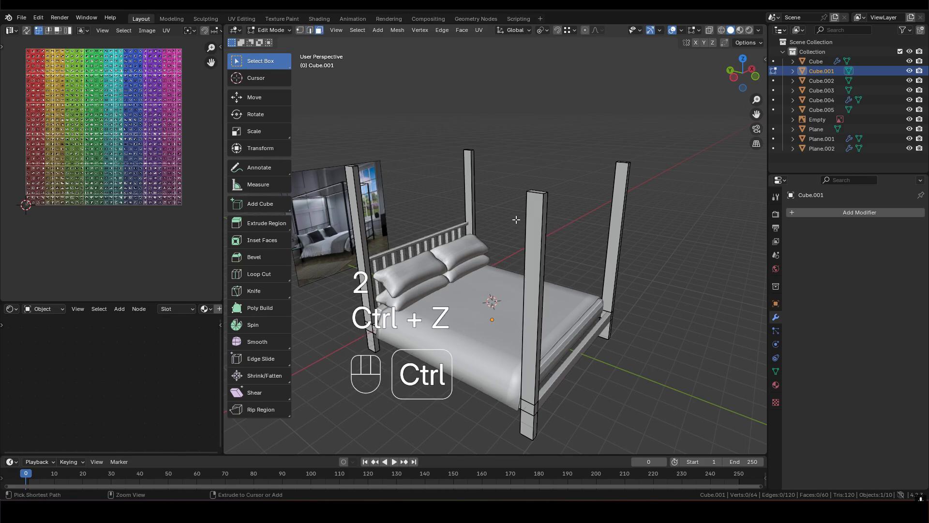
pyautogui.hotkey('ctrl', 'z')
pyautogui.hotkey('ctrl', 'z')
pyautogui.moveTo(507, 220); pyautogui.dragTo(550, 230, button='middle')
pyautogui.press('Tab')
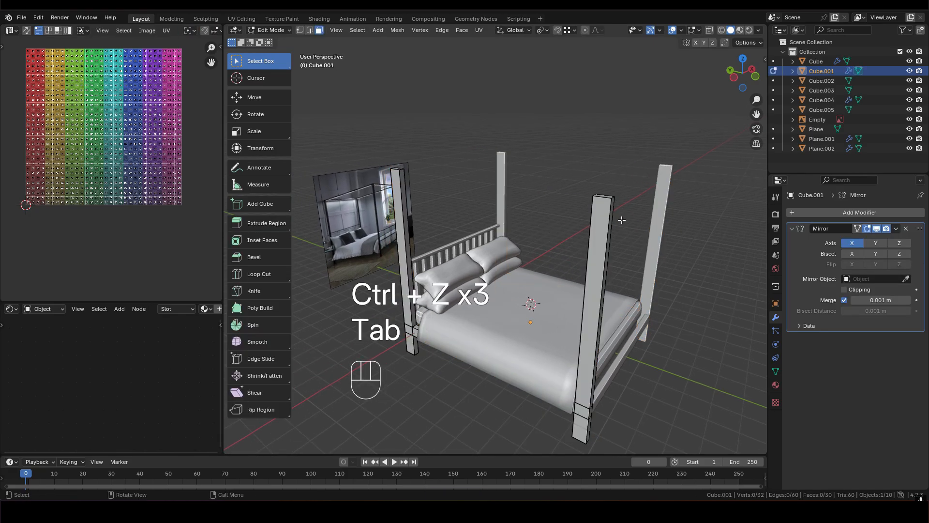
# - Add a loop cut near the top of the foot-end post with an edge slide factor of -0.85
pyautogui.hotkey('ctrl', 'r')
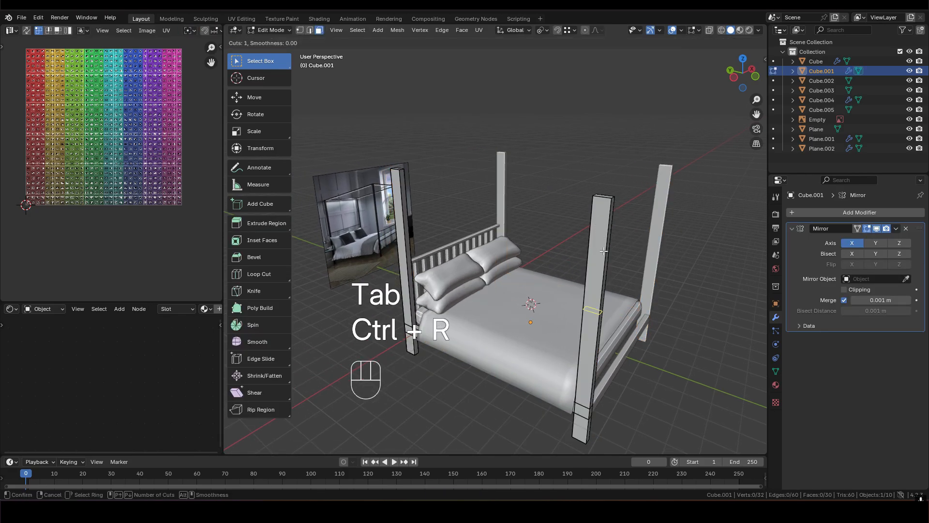
pyautogui.click(597, 317)
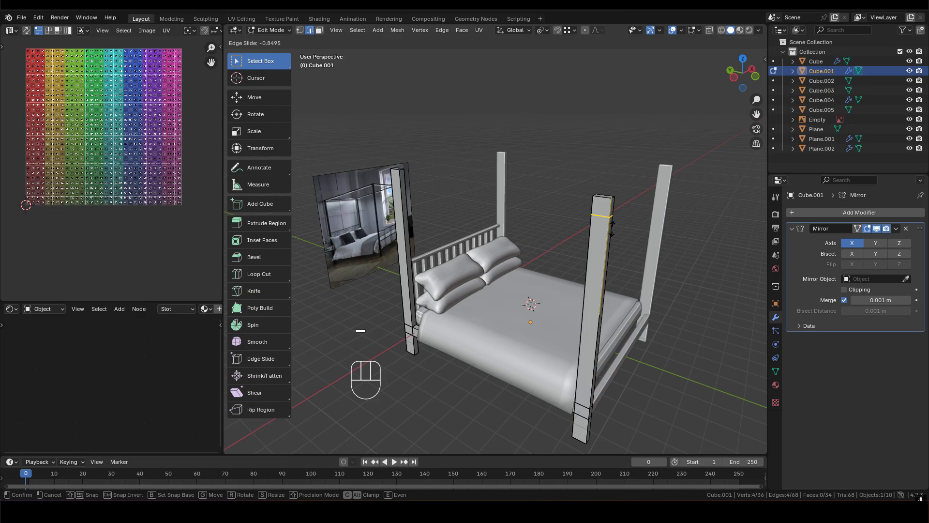
pyautogui.press('KP_0')
pyautogui.press('KP_Decimal')
pyautogui.press('8')
pyautogui.press('5')
pyautogui.click(611, 228)
# - Add a matching loop cut near the top of the headboard post with an edge slide factor of -0.85
pyautogui.keyDown('shift'); pyautogui.moveTo(436, 196); pyautogui.dragTo(507, 218, button='middle'); pyautogui.keyUp('shift')
pyautogui.hotkey('ctrl', 'r')
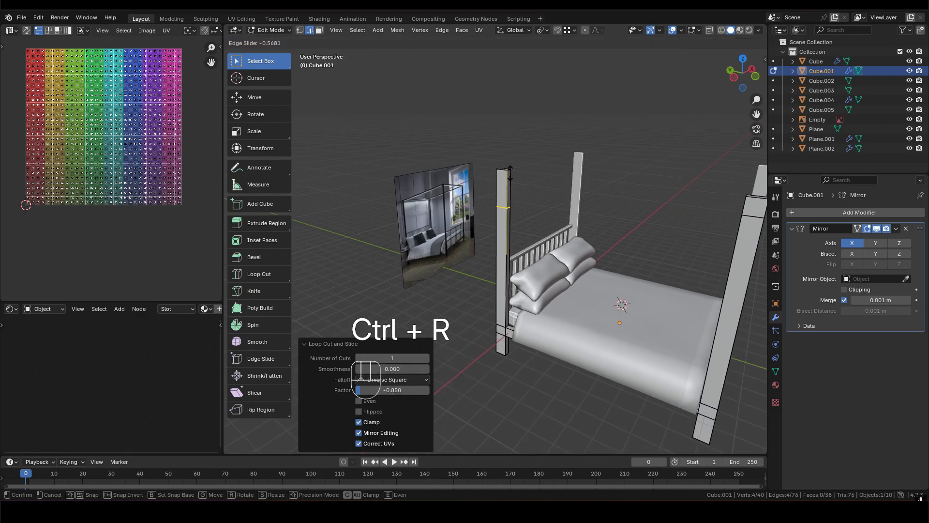
pyautogui.press('KP_0')
pyautogui.press('KP_Decimal')
pyautogui.press('8')
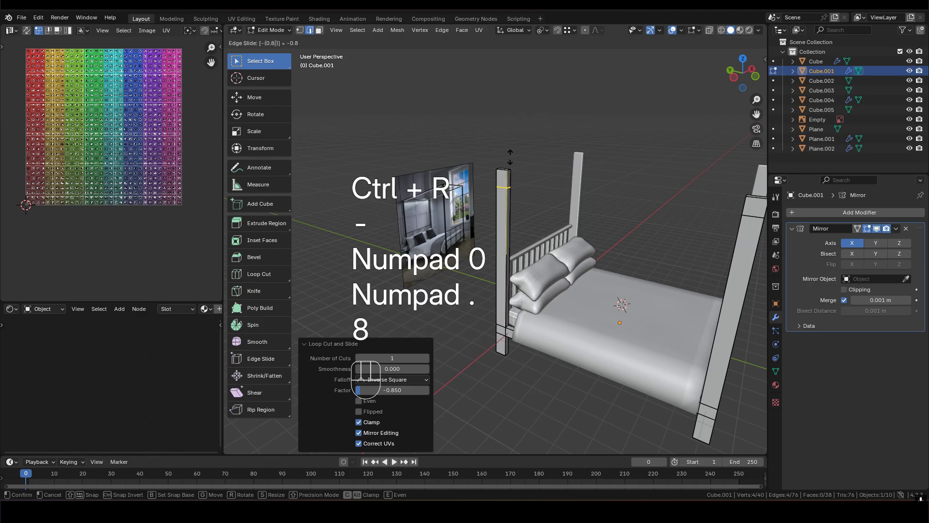
pyautogui.press('5')
pyautogui.click(510, 156)
# - Extrude the inward-facing top faces of the headboard and foot-end posts about 1.23 m toward the mirrored side
pyautogui.moveTo(511, 181)
pyautogui.mouseDown(button='middle')
pyautogui.moveTo(482, 188)
pyautogui.moveTo(512, 178)
pyautogui.mouseUp(button='middle')
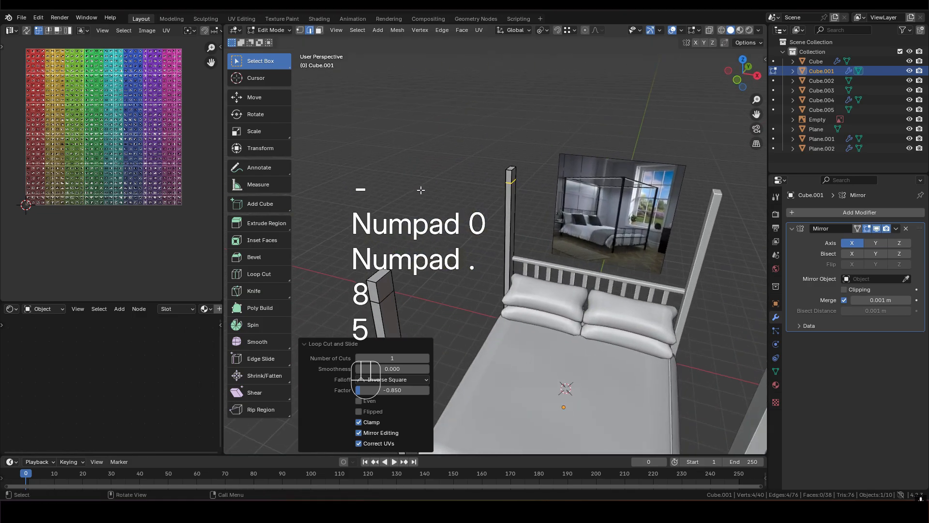
pyautogui.press('3')
pyautogui.keyDown('shift'); pyautogui.moveTo(397, 333); pyautogui.dragTo(513, 228, button='middle'); pyautogui.keyUp('shift')
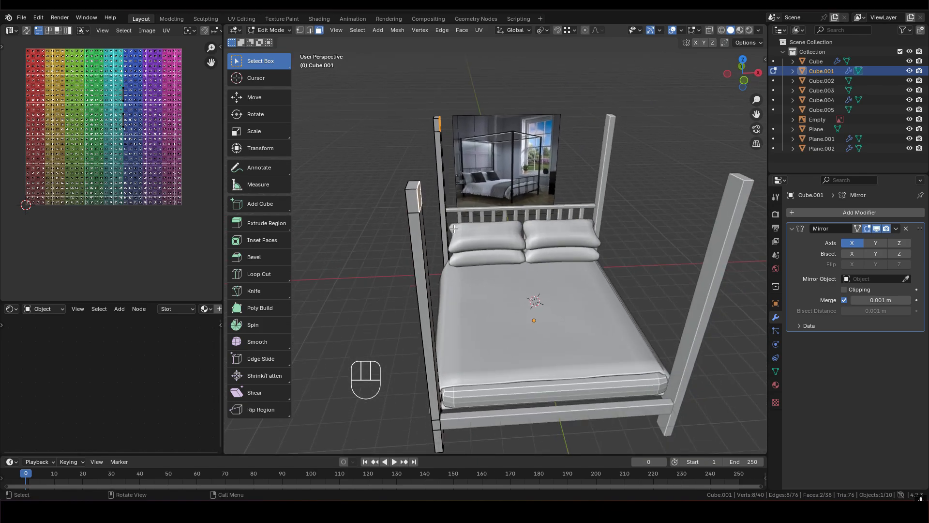
pyautogui.press('e')
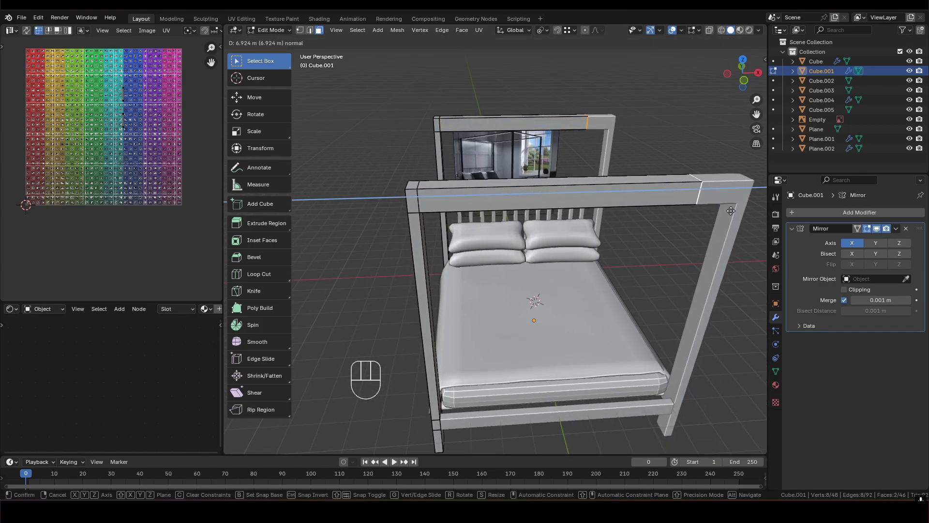
pyautogui.click(505, 215)
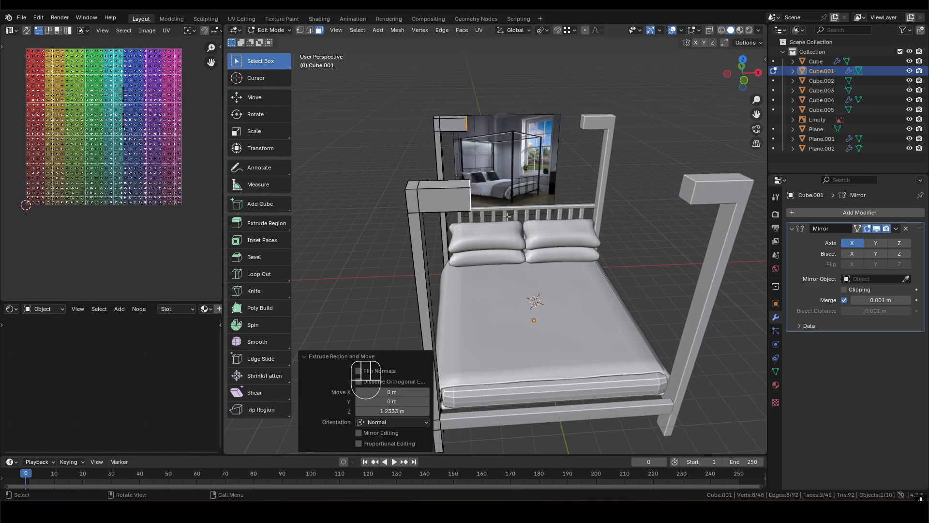
# - Enable Clipping on the Mirror modifier and move the extruded end faces about 4.11 m along X to the centre
pyautogui.click(844, 290)
pyautogui.moveTo(739, 235); pyautogui.dragTo(519, 155, button='middle')
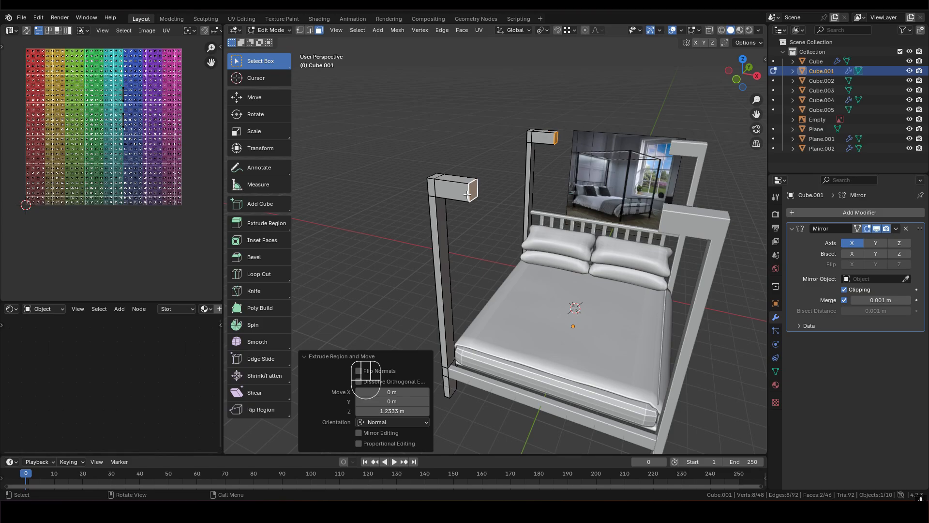
pyautogui.press('x')
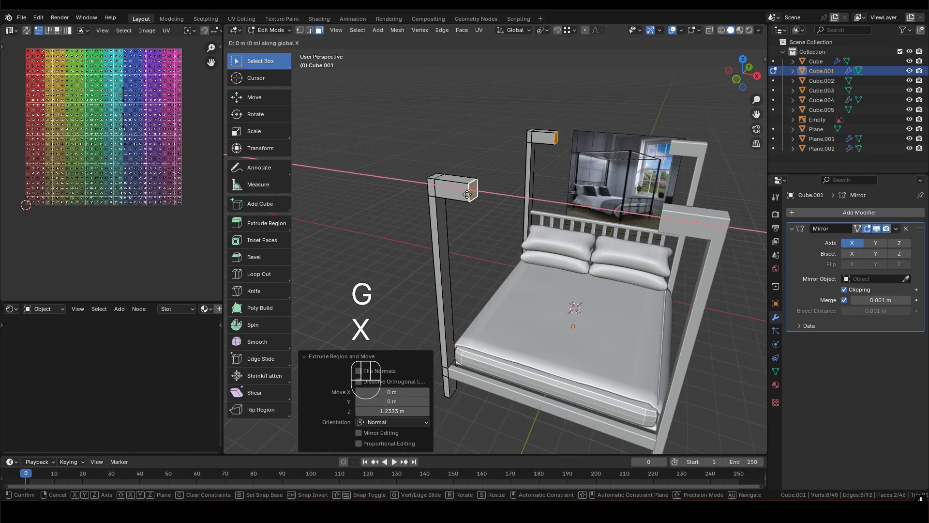
pyautogui.click(598, 222)
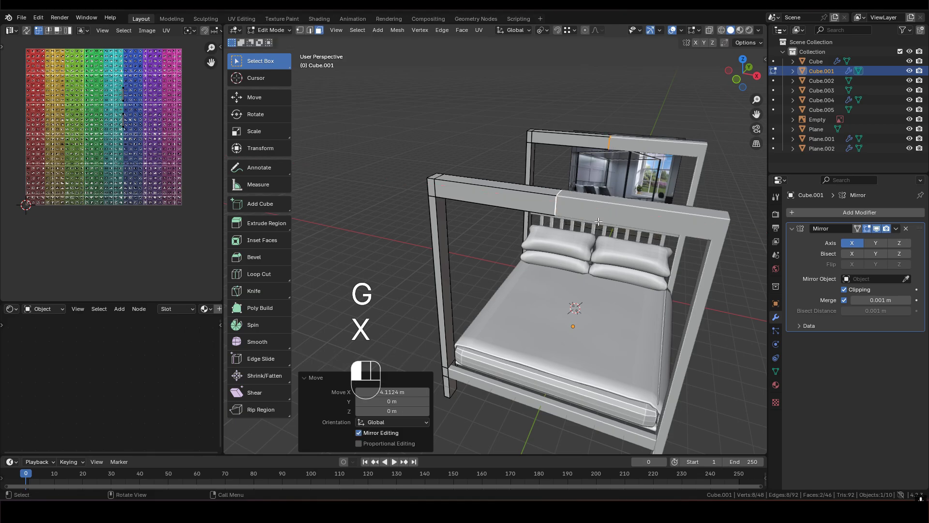
# - Delete the two internal faces where the crosswise top rails meet their mirrored halves
pyautogui.scroll(2, 583, 204)
pyautogui.keyDown('shift'); pyautogui.moveTo(582, 203); pyautogui.dragTo(566, 244, button='middle'); pyautogui.keyUp('shift')
pyautogui.scroll(2, 575, 223)
pyautogui.press('x')
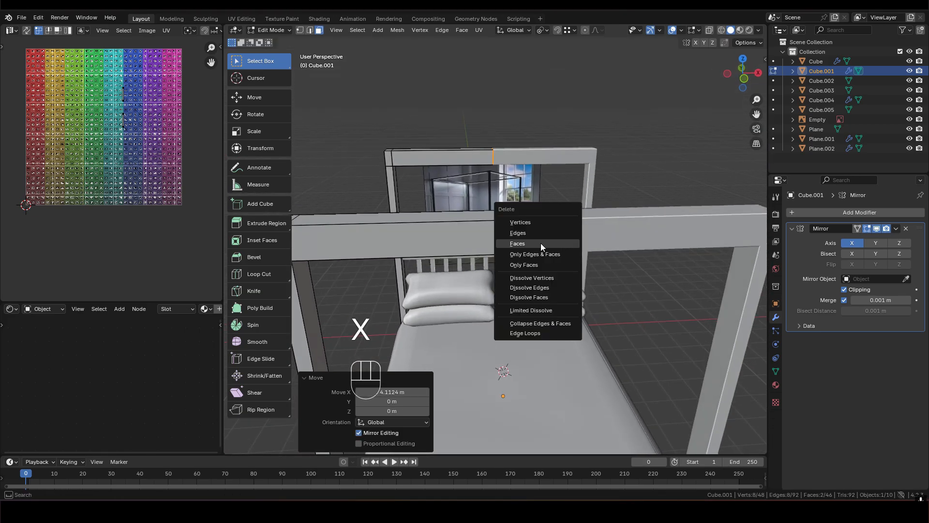
pyautogui.click(546, 245)
# - Examine the centre seam and corner of the crosswise top rails from several angles
pyautogui.scroll(-2, 542, 237)
pyautogui.scroll(4, 527, 223)
pyautogui.keyDown('shift'); pyautogui.moveTo(530, 231); pyautogui.dragTo(530, 198, button='middle'); pyautogui.keyUp('shift')
pyautogui.scroll(3, 518, 237)
pyautogui.scroll(-4, 530, 198)
pyautogui.keyDown('shift'); pyautogui.moveTo(431, 207); pyautogui.dragTo(472, 218, button='middle'); pyautogui.keyUp('shift')
pyautogui.moveTo(467, 222); pyautogui.dragTo(564, 219, button='middle')
pyautogui.moveTo(588, 217); pyautogui.dragTo(625, 237, button='middle')
pyautogui.moveTo(625, 237); pyautogui.dragTo(725, 238, button='middle')
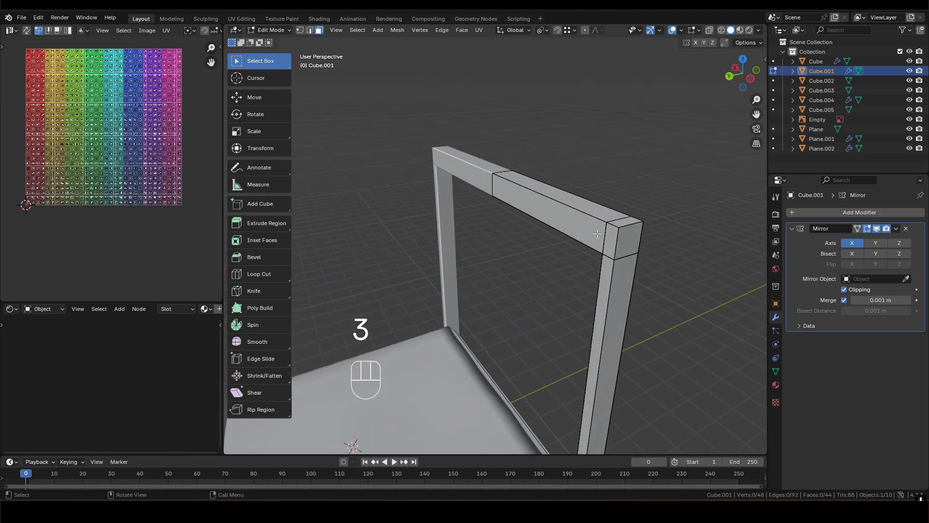
# - Try to bridge the posts lengthwise by extruding their facing top faces and scaling them along Y
pyautogui.scroll(-4, 613, 235)
pyautogui.keyDown('shift'); pyautogui.moveTo(542, 238); pyautogui.dragTo(518, 213, button='middle'); pyautogui.keyUp('shift')
pyautogui.keyDown('shift'); pyautogui.moveTo(517, 319); pyautogui.dragTo(502, 335, button='middle'); pyautogui.keyUp('shift')
pyautogui.moveTo(502, 336); pyautogui.dragTo(518, 339, button='middle')
pyautogui.press('e')
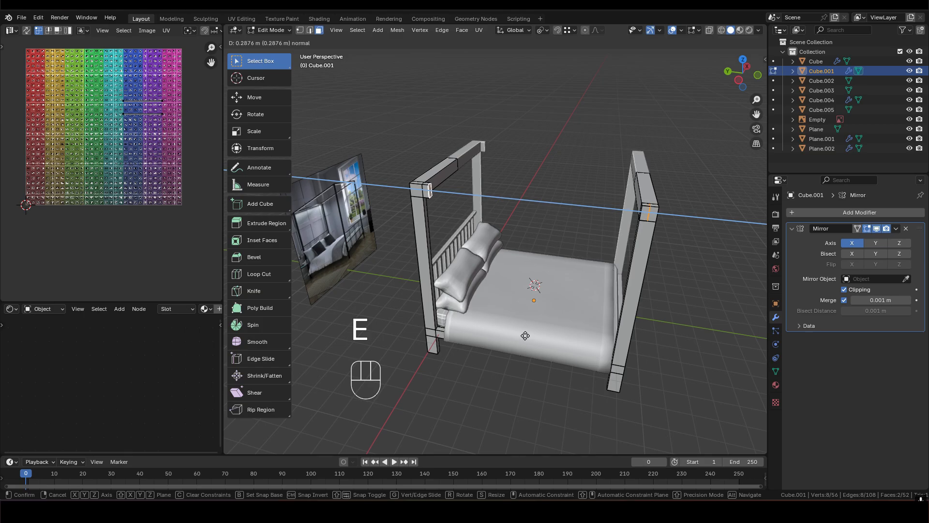
pyautogui.press('s')
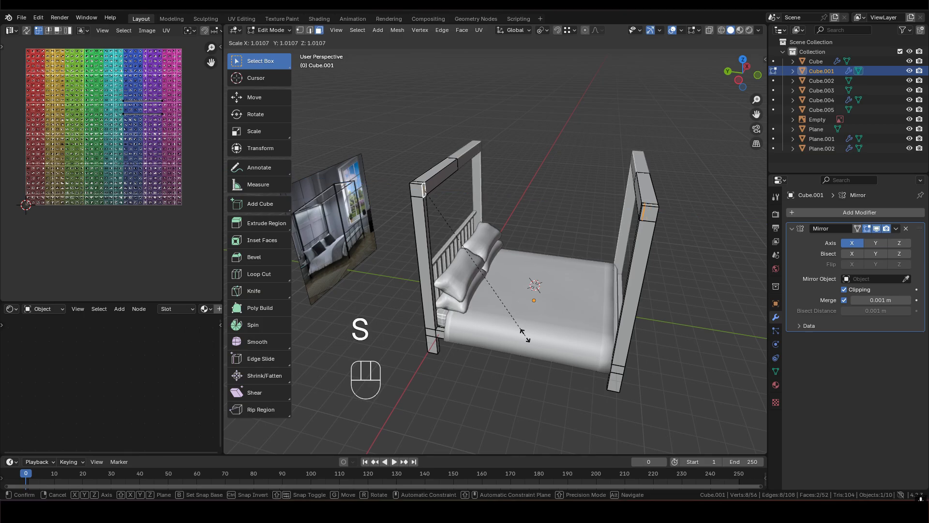
pyautogui.press('y')
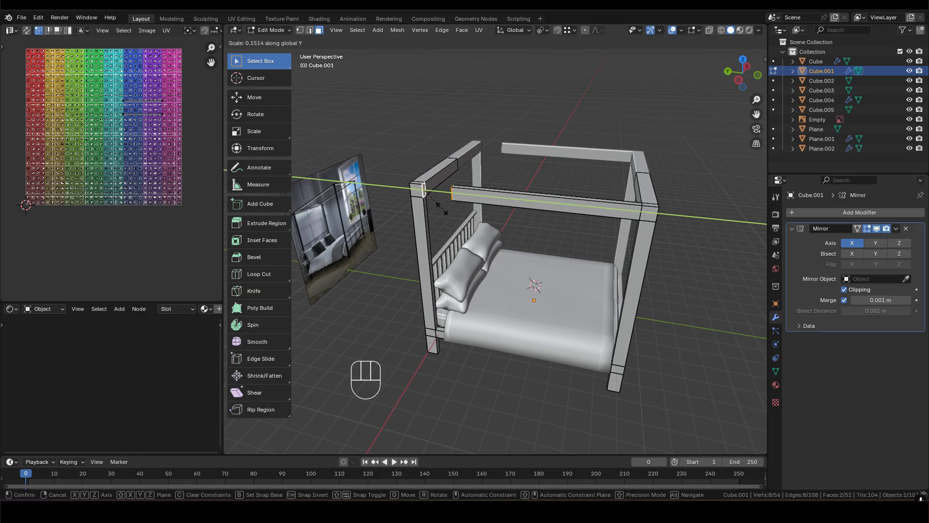
pyautogui.click(534, 285)
pyautogui.hotkey('ctrl', 'z')
pyautogui.hotkey('ctrl', 'z')
# - Extrude the foot-end post's inner top face about 8.94 m to the headboard post, snapping it to form the side rail
pyautogui.scroll(2, 725, 202)
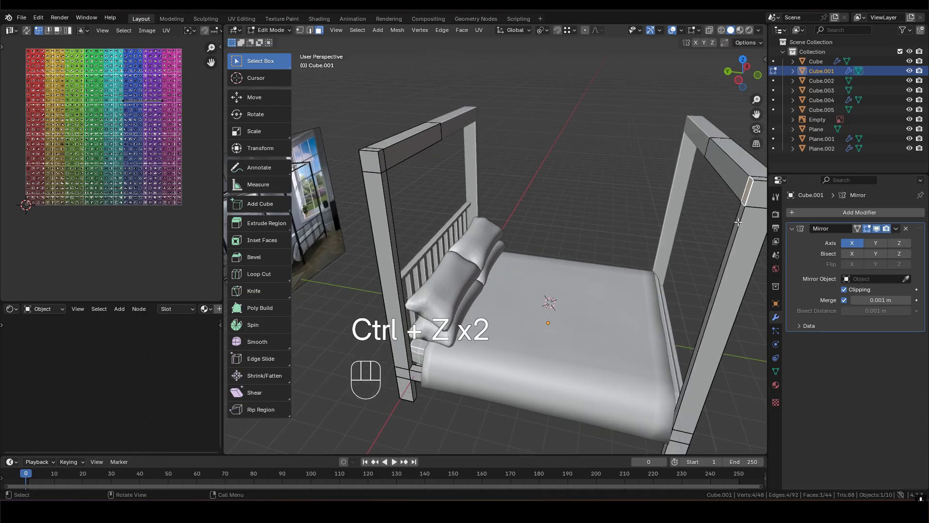
pyautogui.moveTo(731, 218); pyautogui.dragTo(750, 191, button='middle')
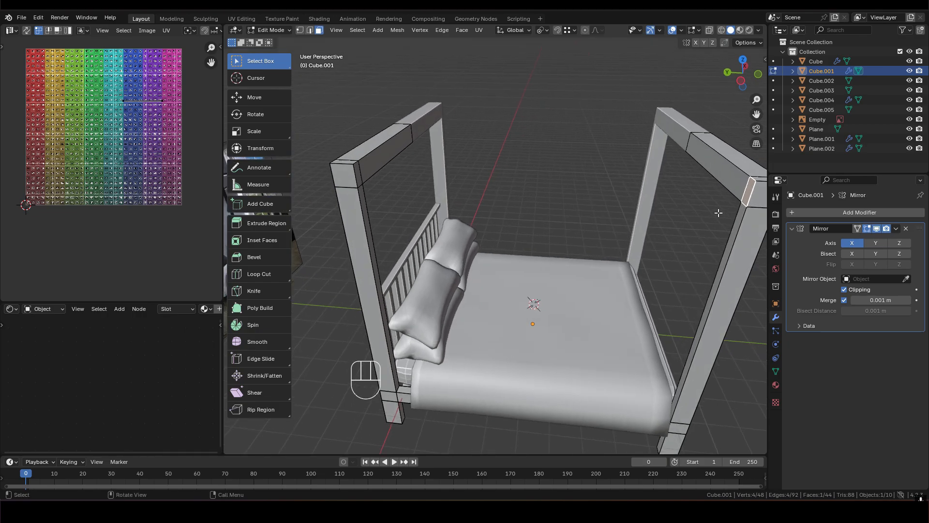
pyautogui.press('g')
pyautogui.press('e')
pyautogui.press('ctrl')
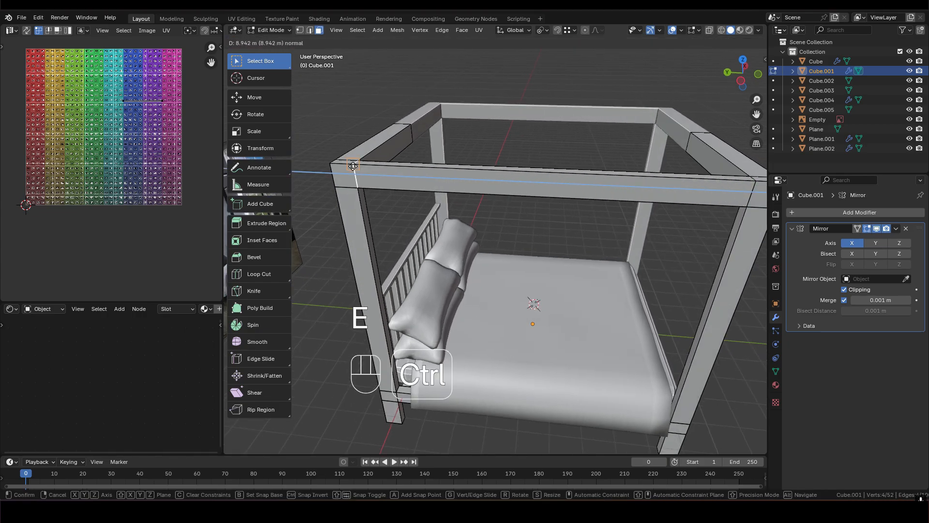
pyautogui.keyDown('ctrl'); pyautogui.click(353, 167); pyautogui.keyUp('ctrl')
# - Delete the first of the two overlapping internal faces where the side rail meets the headboard post
pyautogui.keyDown('shift'); pyautogui.moveTo(358, 169); pyautogui.dragTo(508, 208, button='middle'); pyautogui.keyUp('shift')
pyautogui.scroll(2, 513, 203)
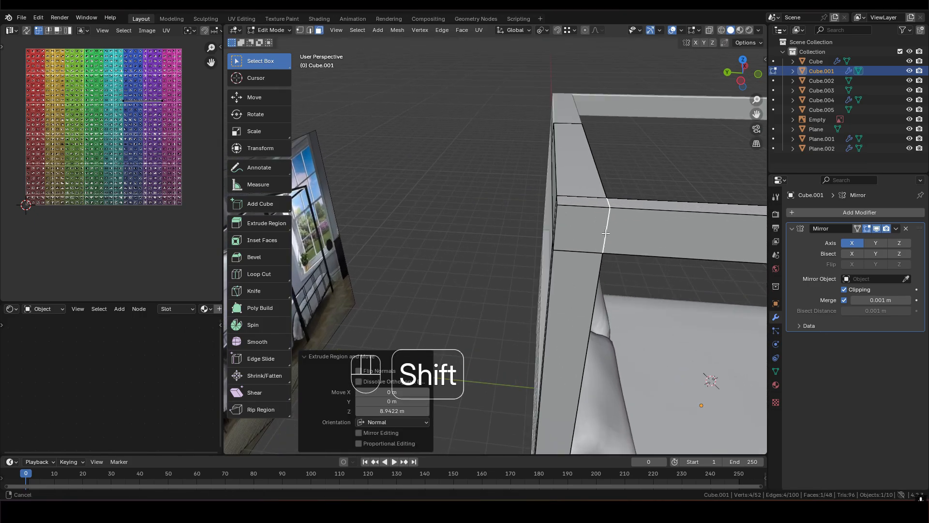
pyautogui.keyDown('shift'); pyautogui.moveTo(625, 97); pyautogui.dragTo(564, 95, button='middle'); pyautogui.keyUp('shift')
pyautogui.scroll(5, 515, 218)
pyautogui.moveTo(539, 182); pyautogui.dragTo(434, 164, button='middle')
pyautogui.moveTo(606, 172); pyautogui.dragTo(646, 172, button='middle')
pyautogui.press('x')
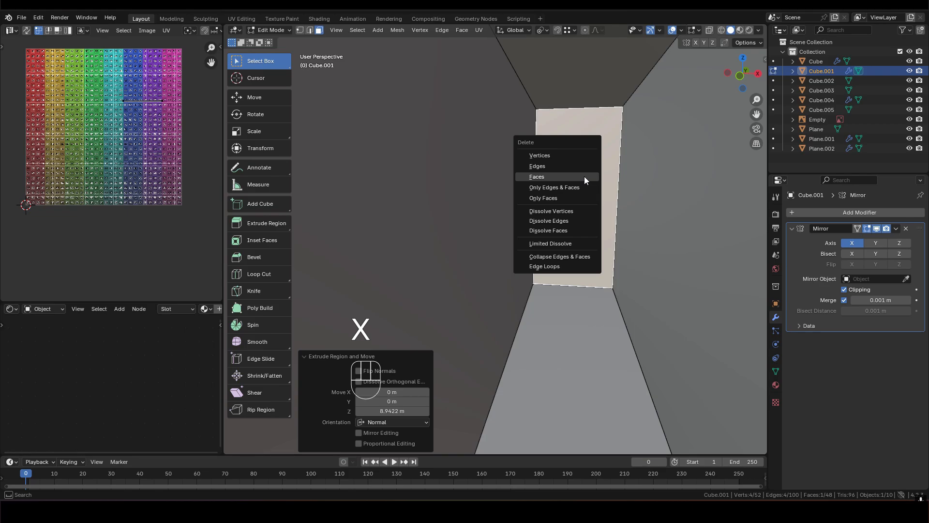
pyautogui.click(585, 176)
# - Delete the remaining internal face at the joint between the side rail and the headboard post
pyautogui.click(578, 162)
pyautogui.keyDown('shift'); pyautogui.moveTo(582, 161); pyautogui.dragTo(525, 333, button='middle'); pyautogui.keyUp('shift')
pyautogui.scroll(2, 543, 276)
pyautogui.moveTo(562, 253); pyautogui.dragTo(557, 326, button='middle')
pyautogui.press('x')
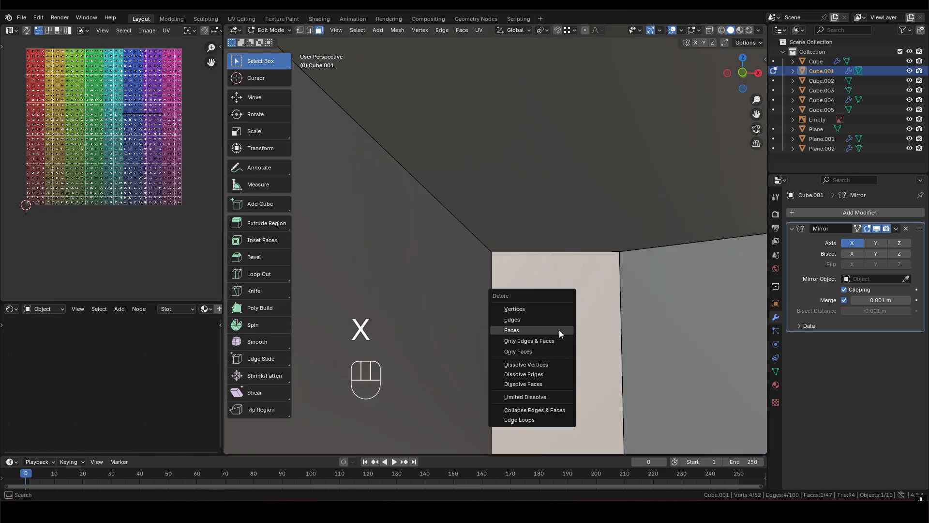
pyautogui.click(559, 329)
# - Examine the connected canopy frame and its corner joints in Edit Mode and Object Mode
pyautogui.moveTo(623, 319); pyautogui.dragTo(719, 338, button='middle')
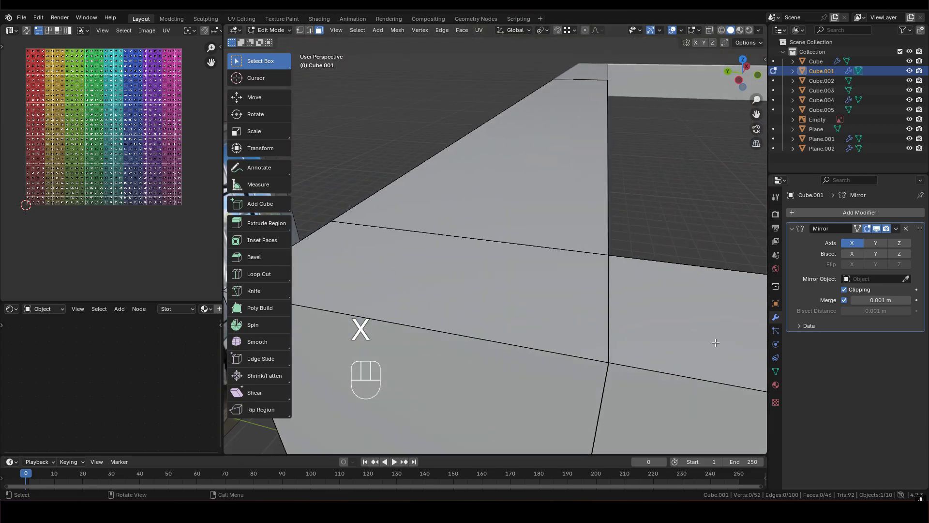
pyautogui.scroll(-2, 629, 315)
pyautogui.keyDown('shift'); pyautogui.moveTo(561, 292); pyautogui.dragTo(710, 253, button='middle'); pyautogui.keyUp('shift')
pyautogui.scroll(-7, 678, 247)
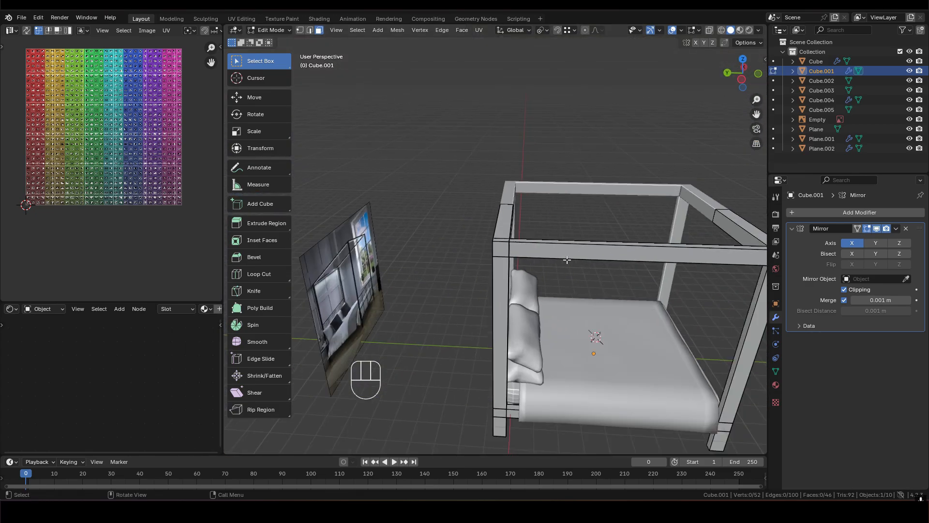
pyautogui.keyDown('shift'); pyautogui.moveTo(627, 239); pyautogui.dragTo(547, 238, button='middle'); pyautogui.keyUp('shift')
pyautogui.moveTo(602, 228); pyautogui.dragTo(513, 256, button='middle')
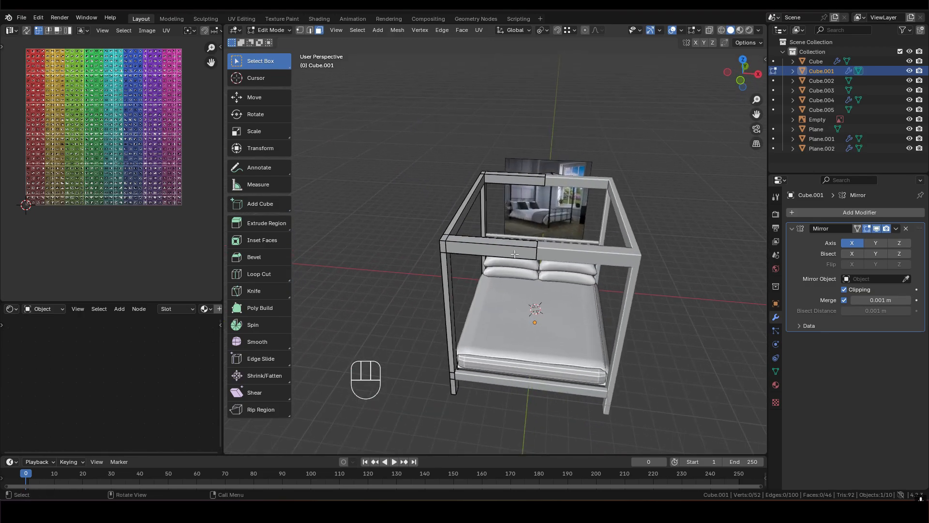
pyautogui.scroll(3, 512, 257)
pyautogui.press('Tab')
pyautogui.keyDown('shift'); pyautogui.moveTo(447, 249); pyautogui.dragTo(600, 213, button='middle'); pyautogui.keyUp('shift')
pyautogui.moveTo(600, 213); pyautogui.dragTo(585, 246, button='middle')
pyautogui.scroll(2, 533, 247)
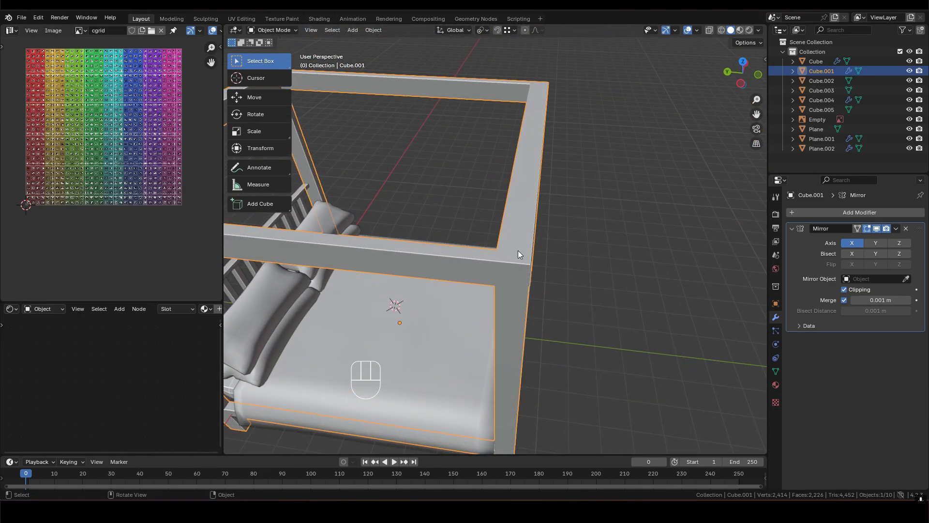
# - Inspect the headboard corner post and overall canopy frame against the reference image
pyautogui.press('Tab')
pyautogui.press('3')
pyautogui.moveTo(513, 255); pyautogui.dragTo(416, 232, button='middle')
pyautogui.keyDown('shift'); pyautogui.moveTo(382, 111); pyautogui.dragTo(490, 167, button='middle'); pyautogui.keyUp('shift')
pyautogui.scroll(7, 498, 194)
pyautogui.keyDown('shift'); pyautogui.moveTo(523, 264); pyautogui.dragTo(495, 216, button='middle'); pyautogui.keyUp('shift')
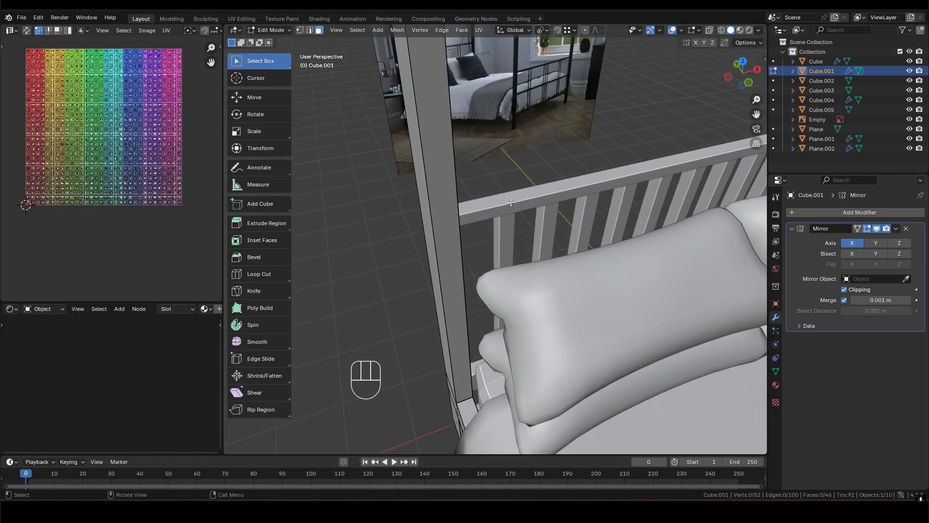
pyautogui.scroll(-8, 503, 216)
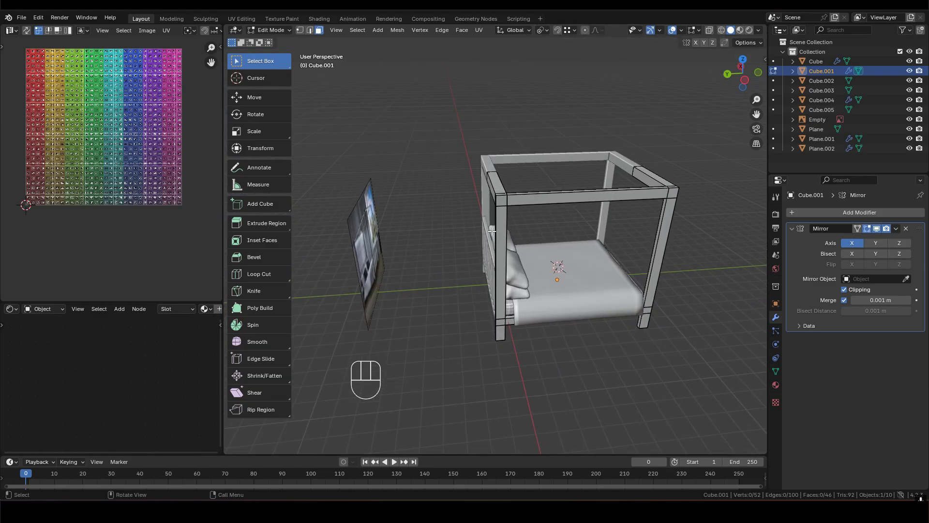
pyautogui.keyDown('shift'); pyautogui.moveTo(558, 190); pyautogui.dragTo(515, 195, button='middle'); pyautogui.keyUp('shift')
pyautogui.moveTo(526, 262); pyautogui.dragTo(587, 252, button='middle')
pyautogui.scroll(2, 498, 261)
# - Return to Object Mode and apply the Mirror modifier on the bed frame
pyautogui.press('Tab')
pyautogui.moveTo(536, 217); pyautogui.dragTo(505, 249, button='middle')
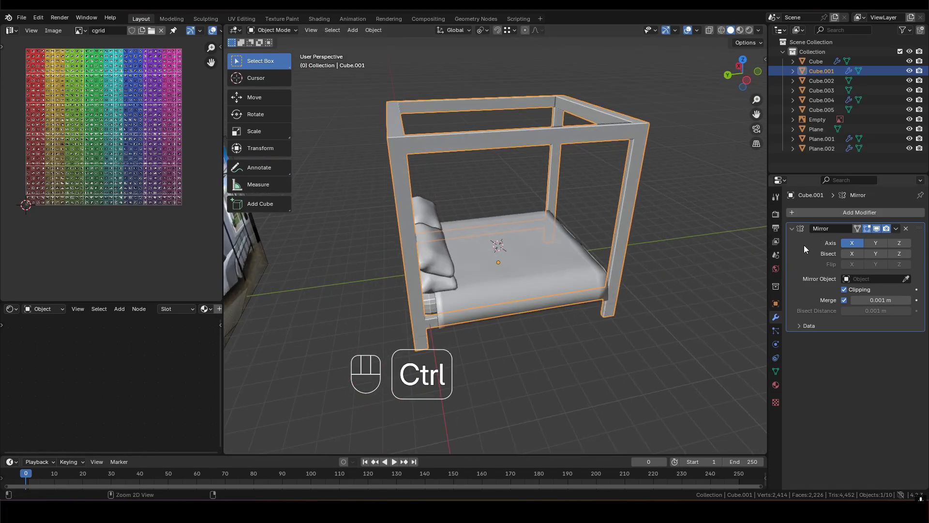
pyautogui.hotkey('ctrl', 'a')
pyautogui.moveTo(569, 266); pyautogui.dragTo(622, 247, button='middle')
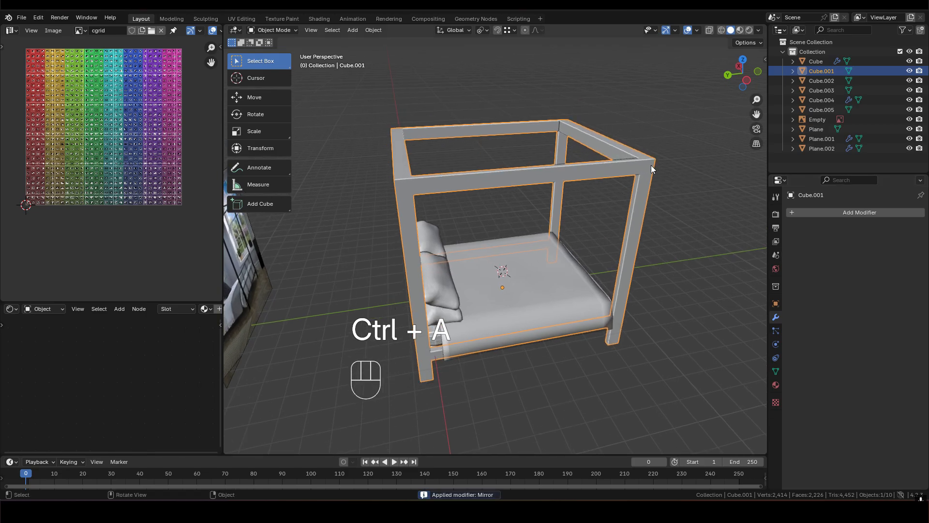
# - Dissolve the centre edge loops on the headboard and foot-end top rails
pyautogui.press('Tab')
pyautogui.press('3')
pyautogui.moveTo(605, 175); pyautogui.dragTo(514, 196, button='middle')
pyautogui.keyDown('shift'); pyautogui.moveTo(658, 226); pyautogui.dragTo(577, 227, button='middle'); pyautogui.keyUp('shift')
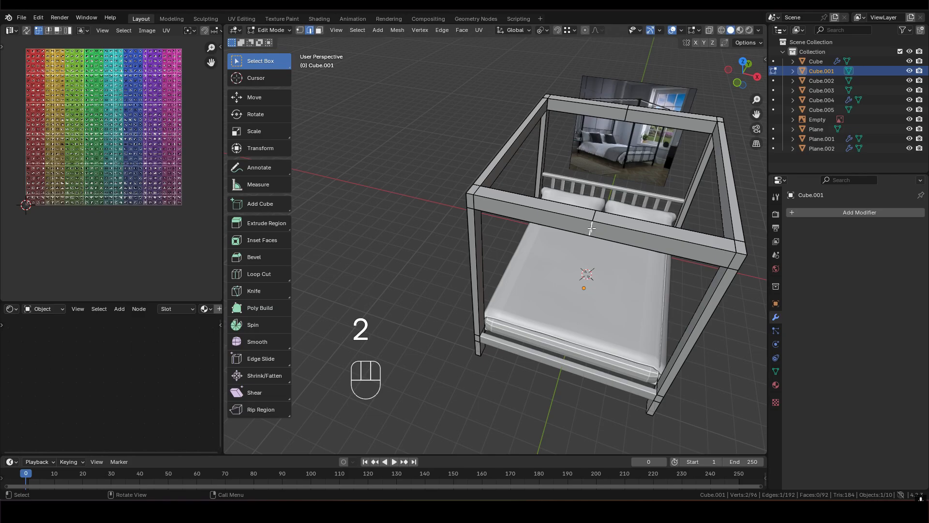
pyautogui.keyDown('alt'); pyautogui.keyDown('shift'); pyautogui.click(626, 115); pyautogui.keyUp('shift'); pyautogui.keyUp('alt')
pyautogui.hotkey('ctrl', 'x')
# - Select the entire canopy frame mesh in face select mode
pyautogui.moveTo(622, 224); pyautogui.dragTo(541, 184, button='middle')
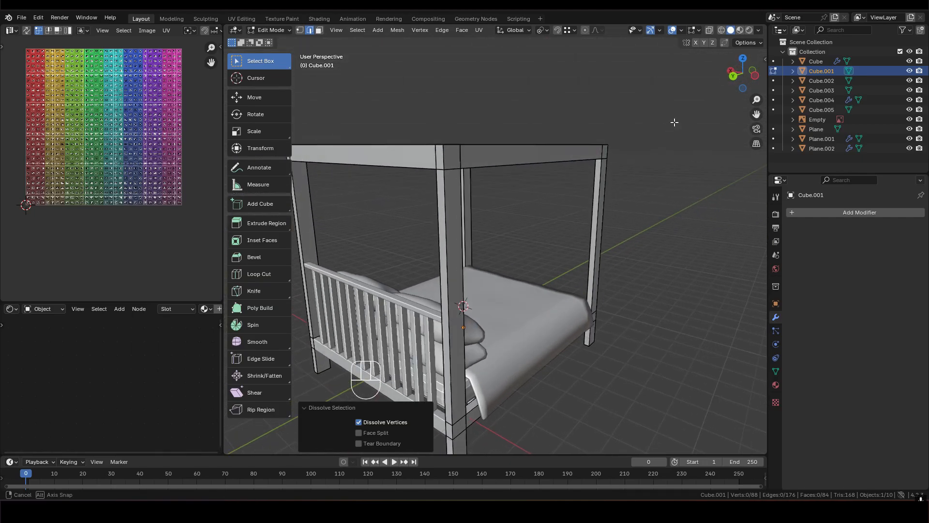
pyautogui.press('a')
pyautogui.press('3')
pyautogui.scroll(1, 533, 181)
pyautogui.keyDown('shift'); pyautogui.moveTo(467, 194); pyautogui.dragTo(495, 180, button='middle'); pyautogui.keyUp('shift')
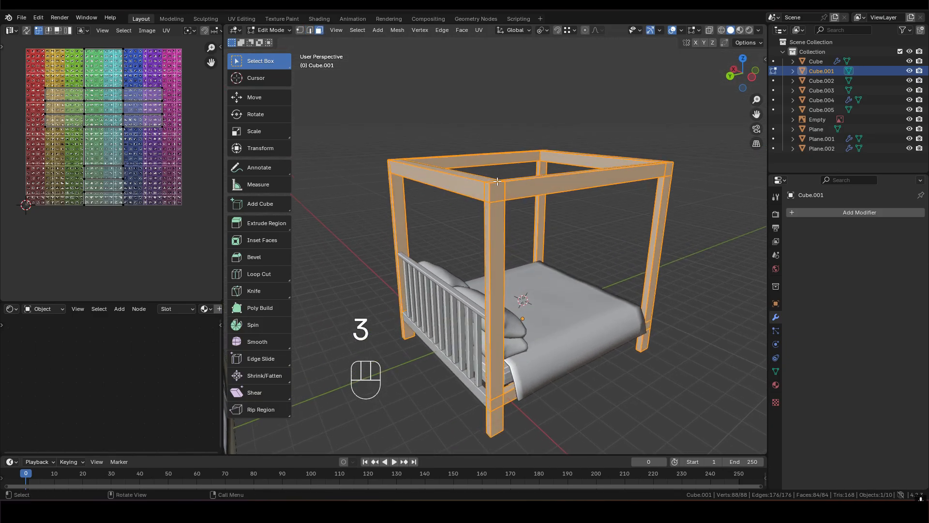
pyautogui.moveTo(497, 181); pyautogui.dragTo(491, 197, button='middle')
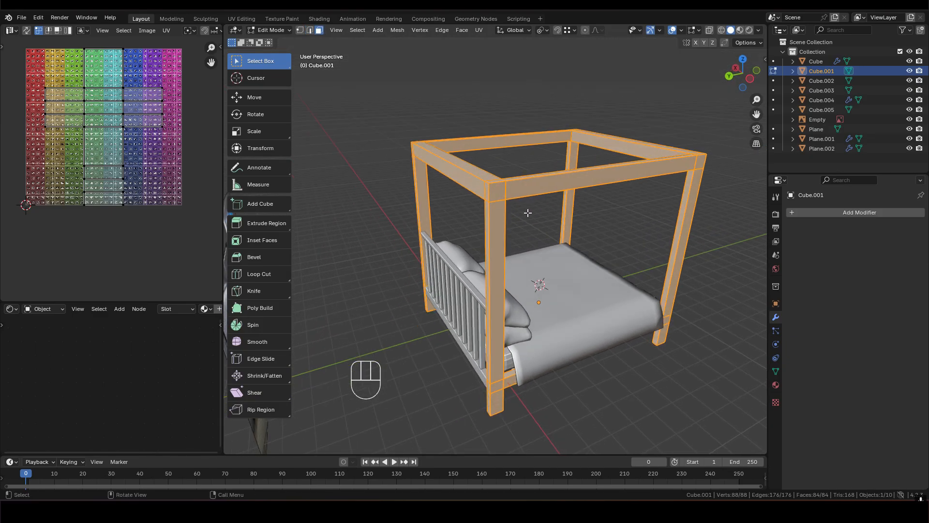
# - Reset the canopy frame's UVs and unwrap it using Smart UV Project with a 66° angle limit and scaled margin method
pyautogui.press('u')
pyautogui.click(492, 339)
pyautogui.press('u')
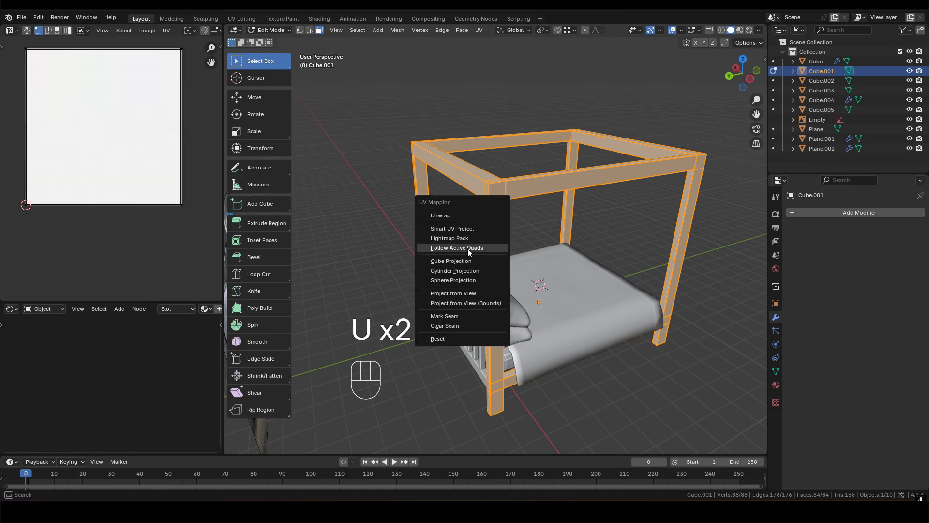
pyautogui.click(455, 229)
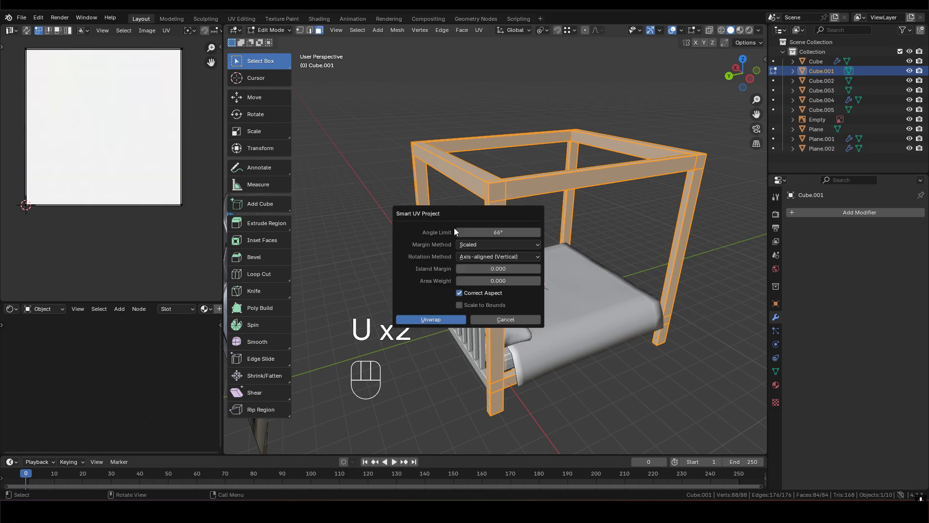
pyautogui.click(431, 320)
pyautogui.scroll(2, 113, 158)
pyautogui.scroll(-3, 110, 138)
pyautogui.moveTo(110, 121); pyautogui.dragTo(141, 144, button='middle')
pyautogui.scroll(2, 121, 152)
pyautogui.scroll(-1, 154, 153)
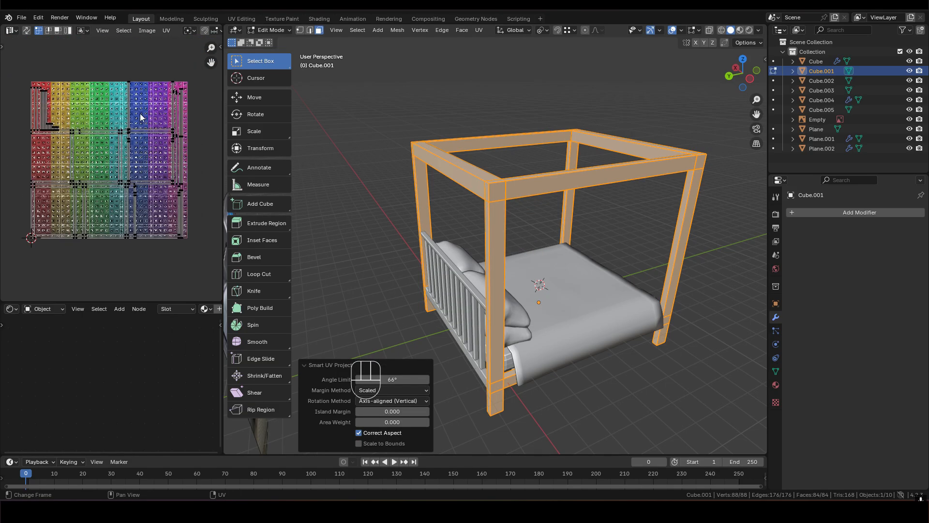
# - Select all of the frame's UV islands and pack them into a single tile with UVPackmaster3
pyautogui.press('a')
pyautogui.scroll(1, 551, 183)
pyautogui.scroll(-1, 502, 173)
pyautogui.moveTo(506, 188); pyautogui.dragTo(506, 199, button='middle')
pyautogui.moveTo(522, 373); pyautogui.dragTo(515, 256, button='middle')
pyautogui.scroll(2, 525, 228)
pyautogui.keyDown('shift'); pyautogui.moveTo(513, 96); pyautogui.dragTo(510, 196, button='middle'); pyautogui.keyUp('shift')
pyautogui.scroll(1, 513, 181)
pyautogui.scroll(-2, 533, 192)
pyautogui.scroll(1, 509, 196)
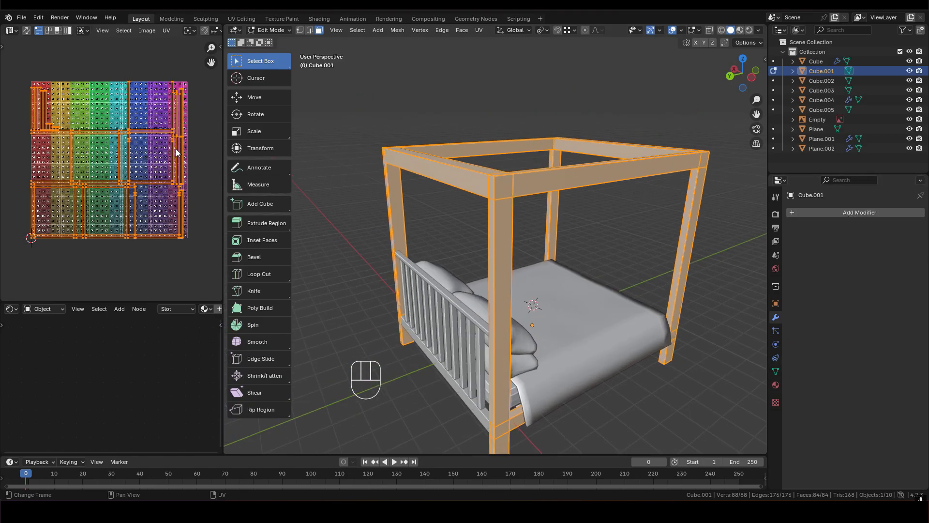
pyautogui.press('n')
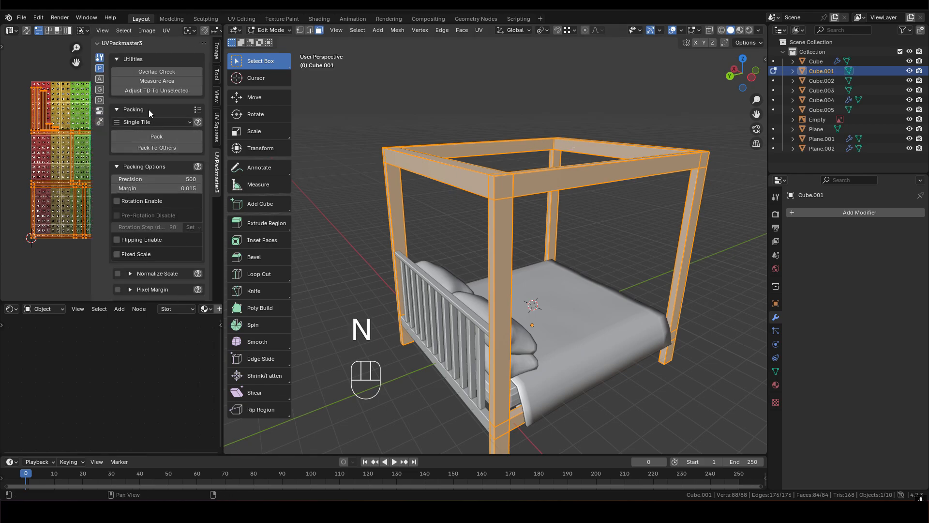
pyautogui.click(161, 136)
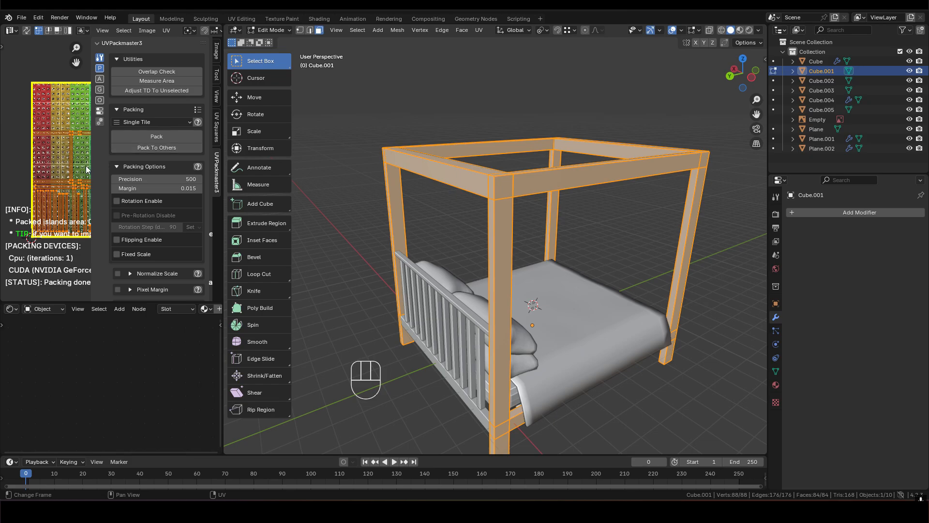
pyautogui.press('n')
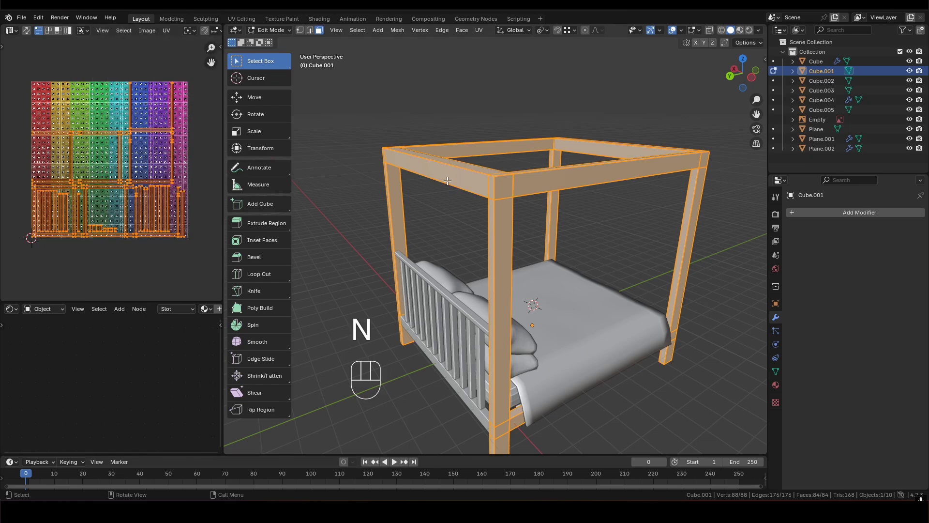
# - Assign the existing cgrid material to the canopy frame
pyautogui.moveTo(521, 193); pyautogui.dragTo(533, 201, button='middle')
pyautogui.click(776, 385)
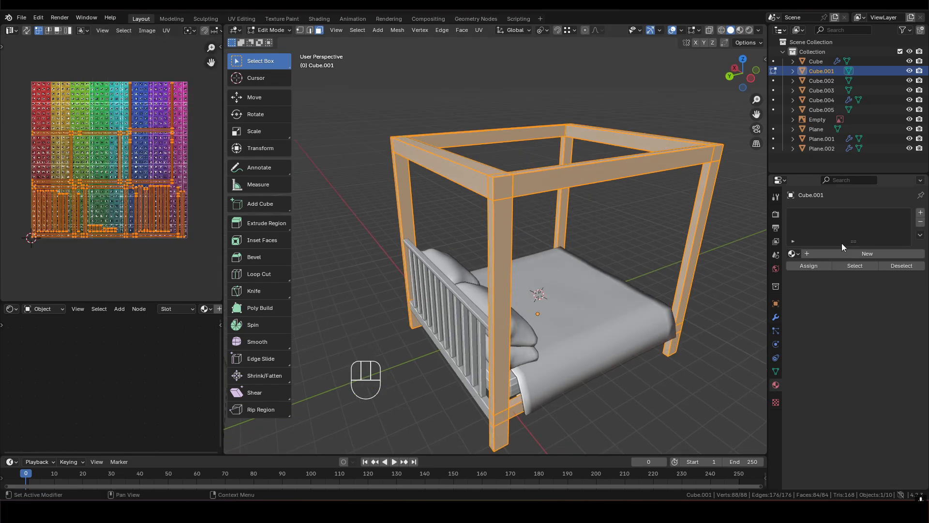
pyautogui.click(792, 254)
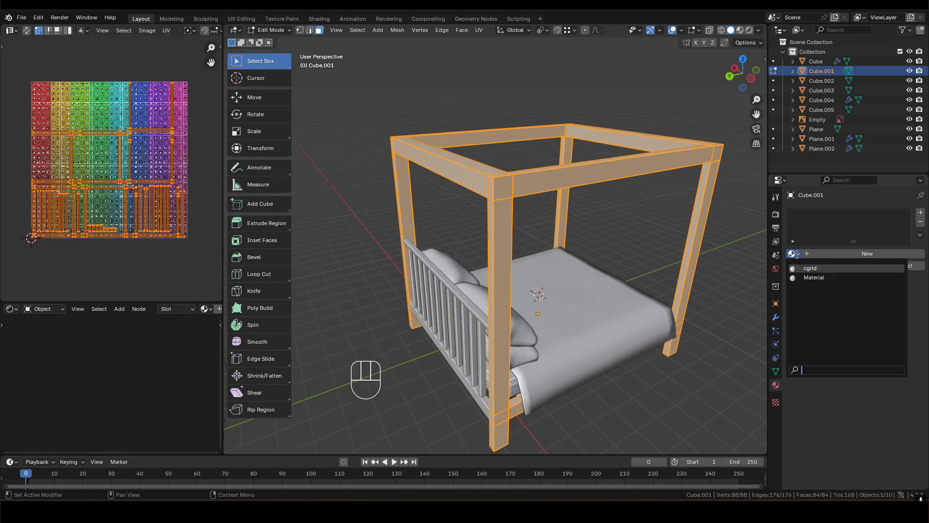
pyautogui.click(821, 269)
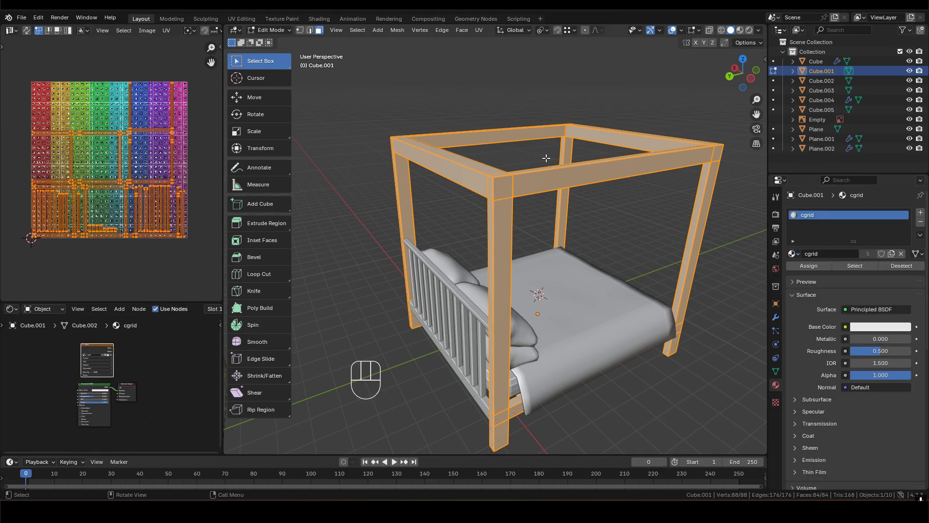
# - Set the solid viewport shading colour to Texture
pyautogui.click(759, 30)
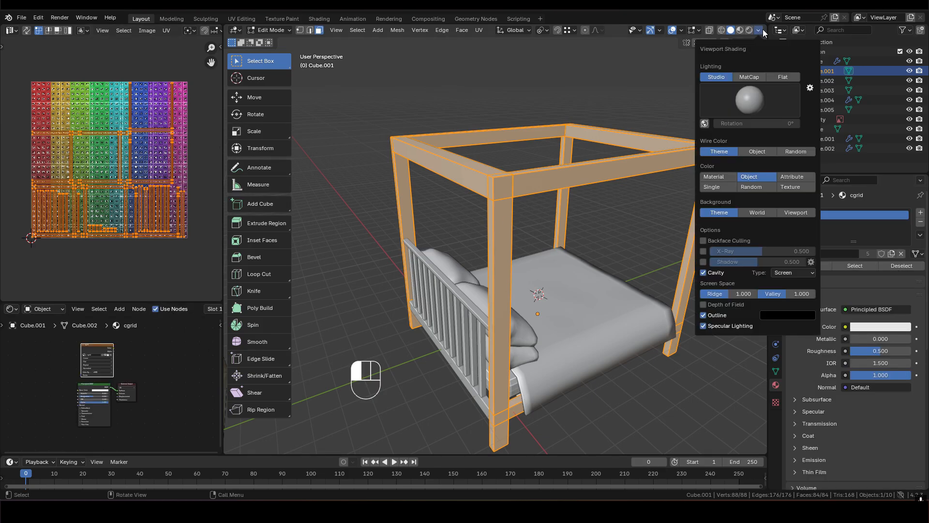
pyautogui.click(795, 187)
pyautogui.moveTo(518, 184); pyautogui.dragTo(552, 189, button='middle')
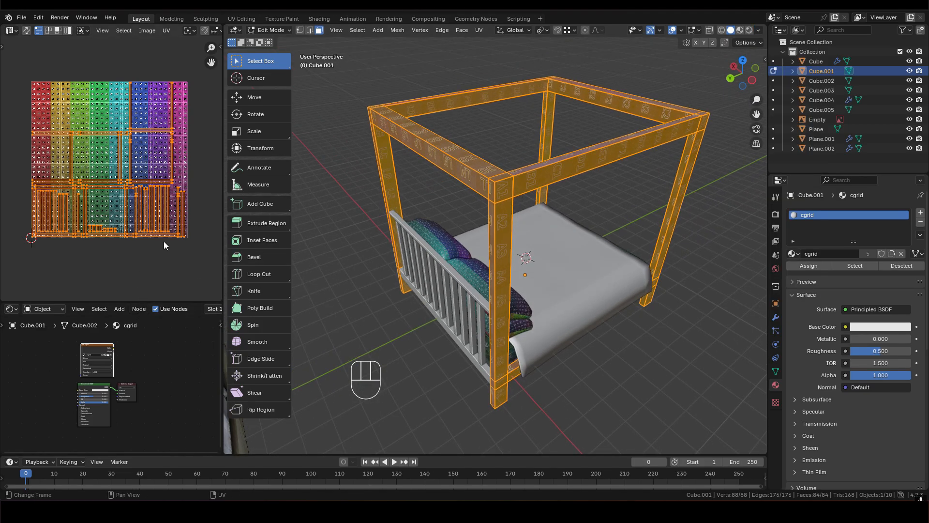
# - Inspect the grid texture's scale and direction on the canopy frame's posts and rails, along with the UV packing options
pyautogui.scroll(1, 140, 207)
pyautogui.scroll(-2, 154, 210)
pyautogui.press('Tab')
pyautogui.scroll(-1, 501, 215)
pyautogui.keyDown('shift'); pyautogui.moveTo(495, 204); pyautogui.dragTo(491, 235, button='middle'); pyautogui.keyUp('shift')
pyautogui.scroll(2, 490, 172)
pyautogui.scroll(2, 499, 218)
pyautogui.scroll(-3, 561, 136)
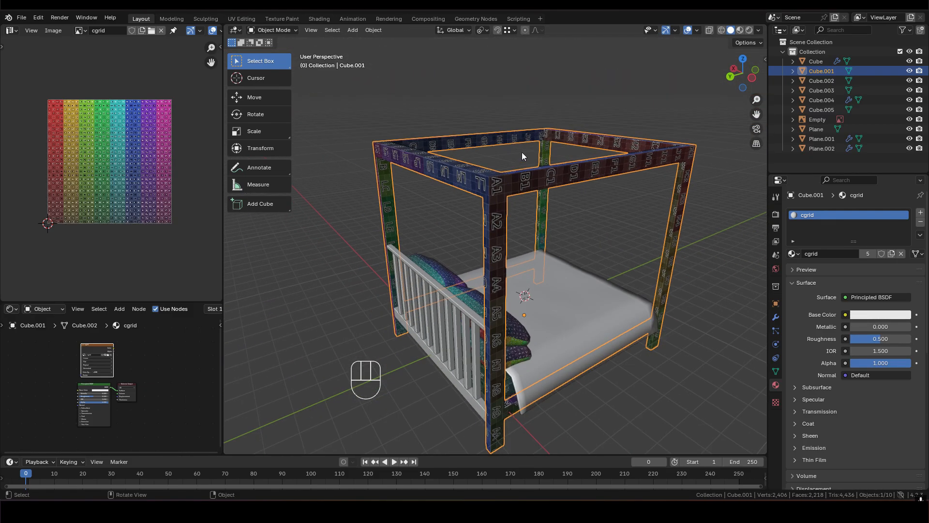
pyautogui.keyDown('shift'); pyautogui.moveTo(498, 252); pyautogui.dragTo(509, 205, button='middle'); pyautogui.keyUp('shift')
pyautogui.scroll(-1, 510, 203)
pyautogui.scroll(1, 509, 164)
pyautogui.moveTo(509, 162)
pyautogui.keyDown('shift'); pyautogui.mouseDown(button='middle')
pyautogui.moveTo(503, 201)
pyautogui.moveTo(495, 173)
pyautogui.mouseUp(button='middle'); pyautogui.keyUp('shift')
pyautogui.scroll(-1, 502, 203)
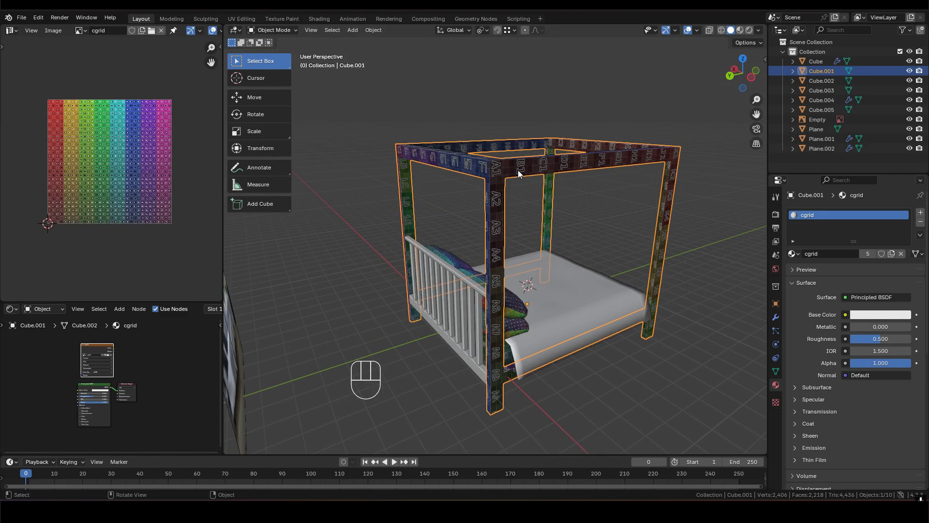
pyautogui.scroll(5, 496, 156)
pyautogui.scroll(-6, 496, 156)
pyautogui.keyDown('shift'); pyautogui.moveTo(509, 274); pyautogui.dragTo(497, 216, button='middle'); pyautogui.keyUp('shift')
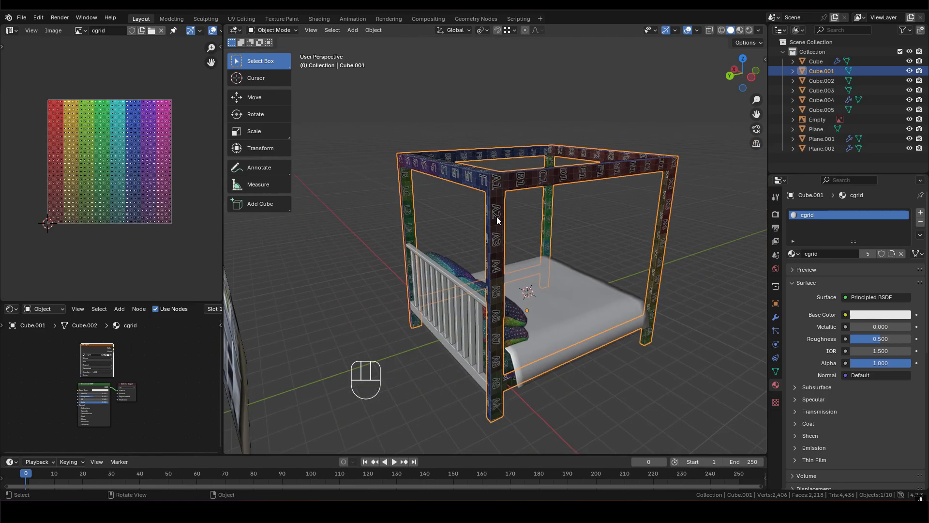
pyautogui.press('Tab')
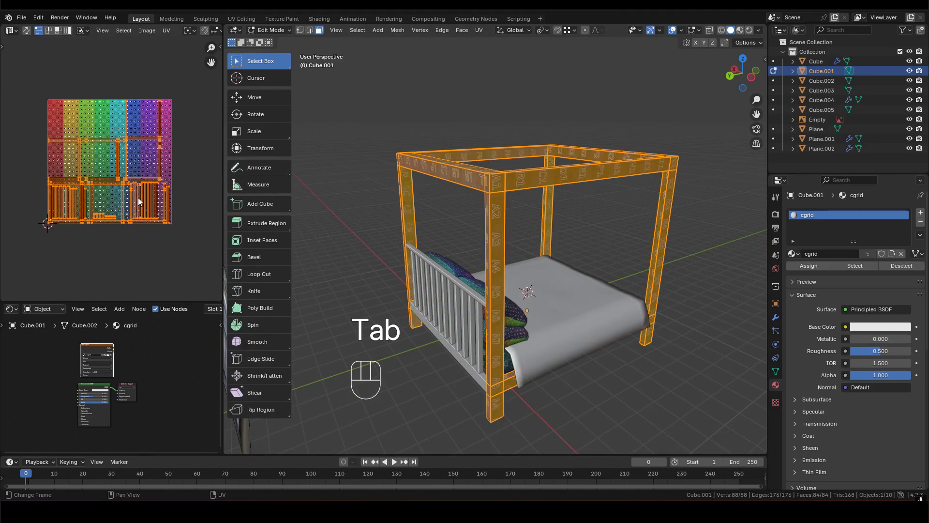
pyautogui.press('n')
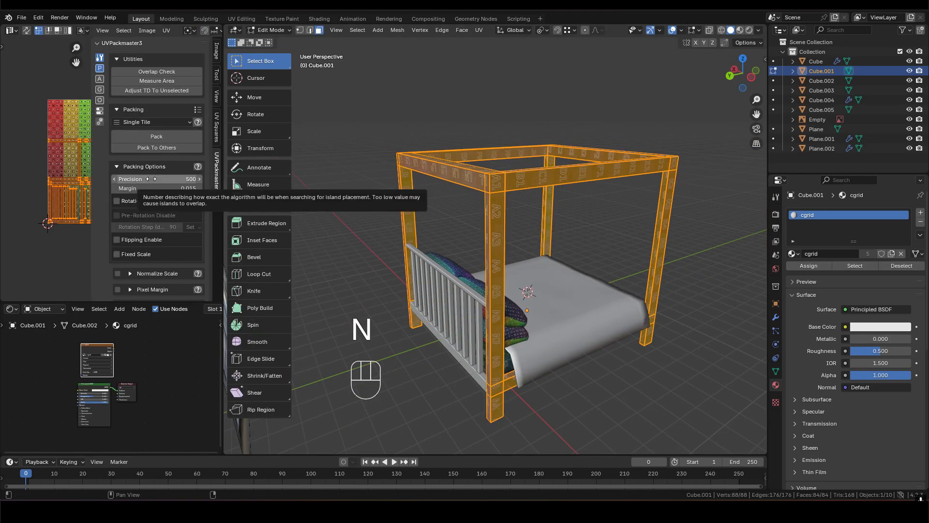
pyautogui.moveTo(509, 180)
pyautogui.mouseDown(button='middle')
pyautogui.moveTo(514, 194)
pyautogui.moveTo(496, 170)
pyautogui.mouseUp(button='middle')
pyautogui.keyDown('shift'); pyautogui.moveTo(441, 88); pyautogui.dragTo(486, 194, button='middle'); pyautogui.keyUp('shift')
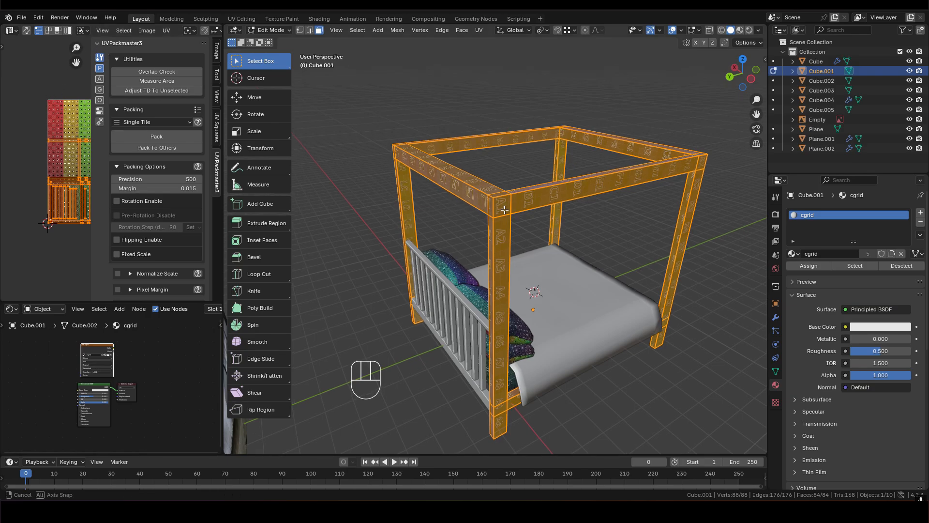
pyautogui.press('Tab')
# - Select the bed cover and enter Edit Mode on it
pyautogui.keyDown('shift'); pyautogui.moveTo(533, 320); pyautogui.dragTo(530, 252, button='middle'); pyautogui.keyUp('shift')
pyautogui.moveTo(530, 252); pyautogui.dragTo(460, 236, button='middle')
pyautogui.moveTo(501, 237)
pyautogui.keyDown('shift'); pyautogui.mouseDown(button='middle')
pyautogui.moveTo(507, 243)
pyautogui.moveTo(492, 258)
pyautogui.moveTo(518, 237)
pyautogui.mouseUp(button='middle'); pyautogui.keyUp('shift')
pyautogui.click(501, 249)
pyautogui.press('Tab')
pyautogui.scroll(3, 483, 252)
pyautogui.keyDown('shift'); pyautogui.moveTo(459, 261); pyautogui.dragTo(505, 172, button='middle'); pyautogui.keyUp('shift')
pyautogui.scroll(3, 501, 221)
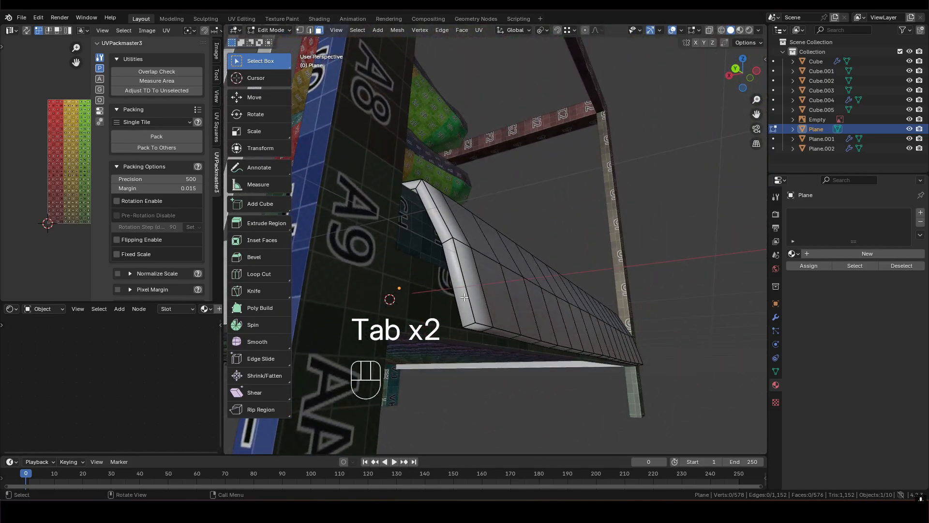
# - Mark the edge loops around the bed cover's outer rim as a UV seam in edge select mode
pyautogui.moveTo(483, 278); pyautogui.dragTo(419, 308, button='middle')
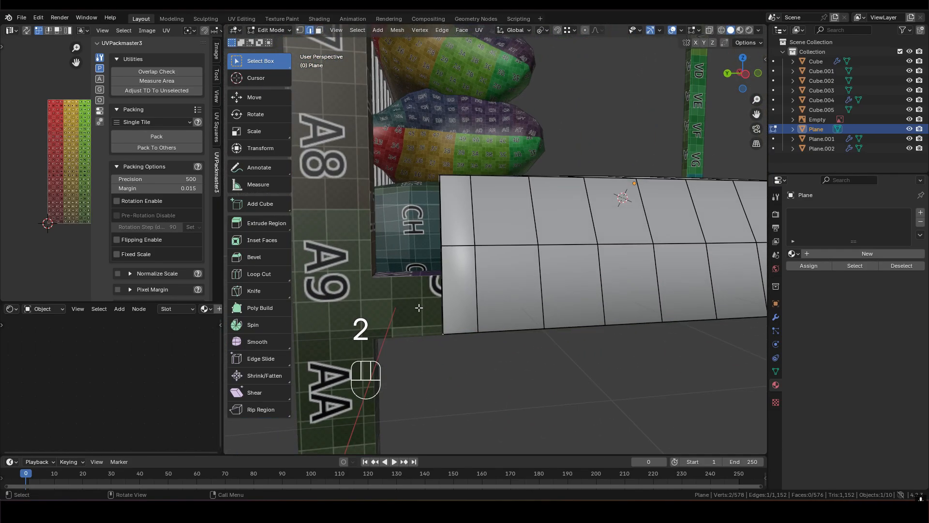
pyautogui.press('KP_2')
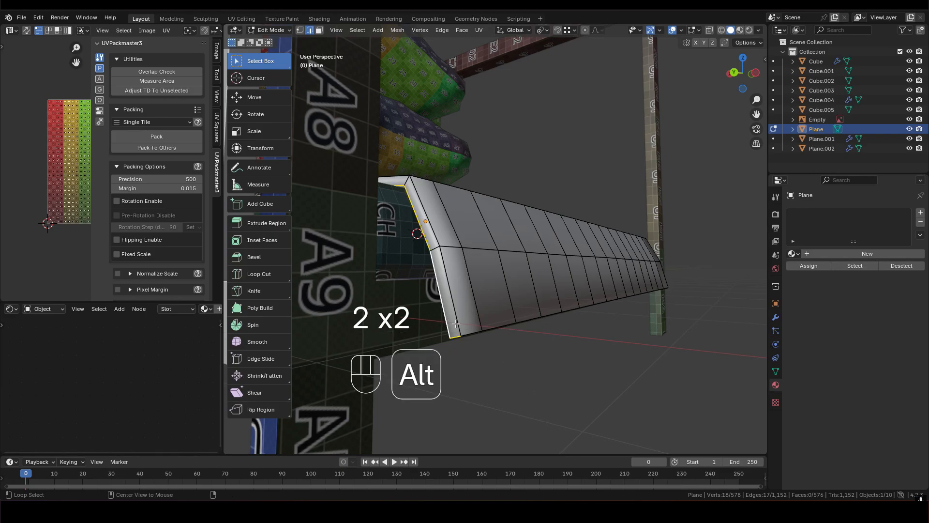
pyautogui.moveTo(455, 324); pyautogui.dragTo(444, 271, button='middle')
pyautogui.keyDown('alt'); pyautogui.keyDown('shift'); pyautogui.click(463, 340); pyautogui.keyUp('shift'); pyautogui.keyUp('alt')
pyautogui.moveTo(504, 291); pyautogui.dragTo(449, 347, button='middle')
pyautogui.scroll(-4, 533, 303)
pyautogui.keyDown('shift'); pyautogui.moveTo(637, 252); pyautogui.dragTo(463, 262, button='middle'); pyautogui.keyUp('shift')
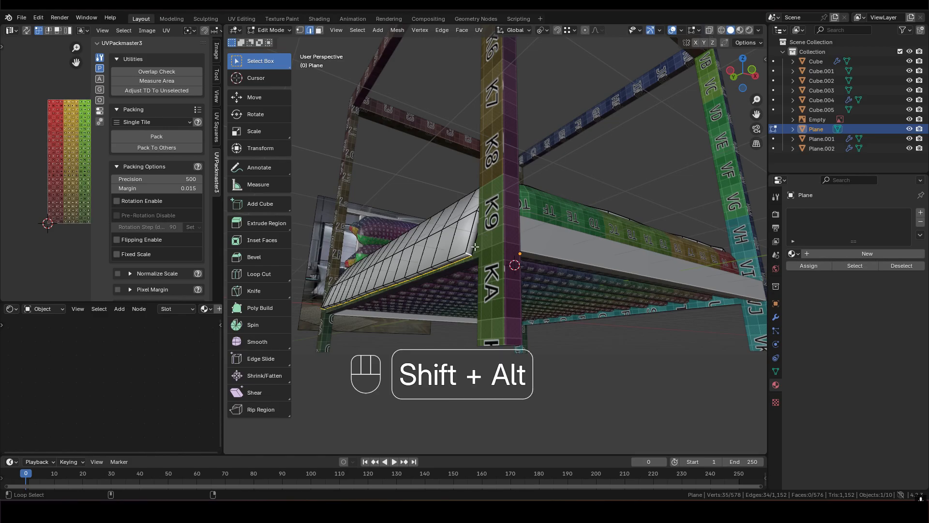
pyautogui.keyDown('alt'); pyautogui.keyDown('shift'); pyautogui.click(475, 247); pyautogui.keyUp('shift'); pyautogui.keyUp('alt')
pyautogui.scroll(-4, 474, 247)
pyautogui.moveTo(475, 247); pyautogui.dragTo(513, 232, button='middle')
pyautogui.moveTo(513, 233); pyautogui.dragTo(477, 246, button='middle')
pyautogui.scroll(4, 468, 287)
pyautogui.keyDown('shift'); pyautogui.moveTo(476, 194); pyautogui.dragTo(494, 256, button='middle'); pyautogui.keyUp('shift')
pyautogui.scroll(2, 504, 252)
pyautogui.moveTo(513, 247); pyautogui.dragTo(387, 205, button='middle')
pyautogui.scroll(3, 474, 218)
pyautogui.moveTo(537, 223); pyautogui.dragTo(587, 241, button='middle')
pyautogui.rightClick(573, 233)
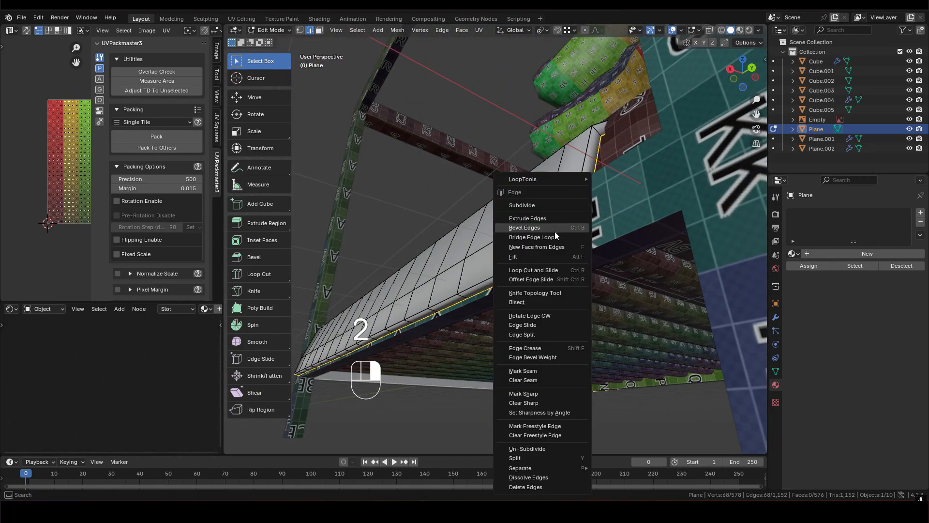
pyautogui.click(535, 371)
# - Select all faces of the bed cover, reset their UVs, unwrap them, and return to Object Mode
pyautogui.moveTo(505, 216); pyautogui.dragTo(526, 242, button='middle')
pyautogui.press('u')
pyautogui.press('u')
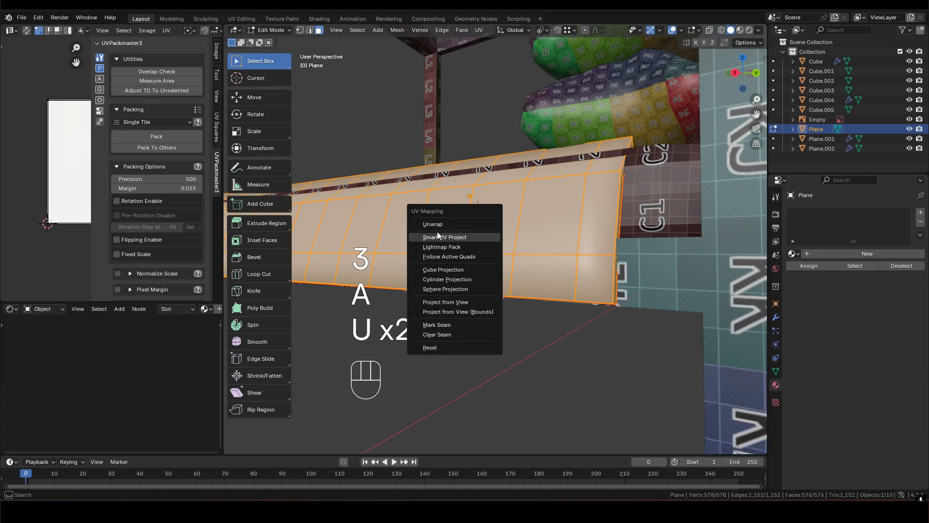
pyautogui.click(437, 225)
pyautogui.press('Tab')
# - Assign the cgrid material to the bed cover and check its grid pattern
pyautogui.click(794, 254)
pyautogui.click(815, 268)
pyautogui.scroll(-4, 428, 212)
pyautogui.moveTo(428, 212); pyautogui.dragTo(556, 249, button='middle')
pyautogui.moveTo(687, 256); pyautogui.dragTo(446, 227, button='middle')
pyautogui.keyDown('shift'); pyautogui.moveTo(640, 232); pyautogui.dragTo(568, 234, button='middle'); pyautogui.keyUp('shift')
pyautogui.moveTo(486, 293); pyautogui.dragTo(696, 260, button='middle')
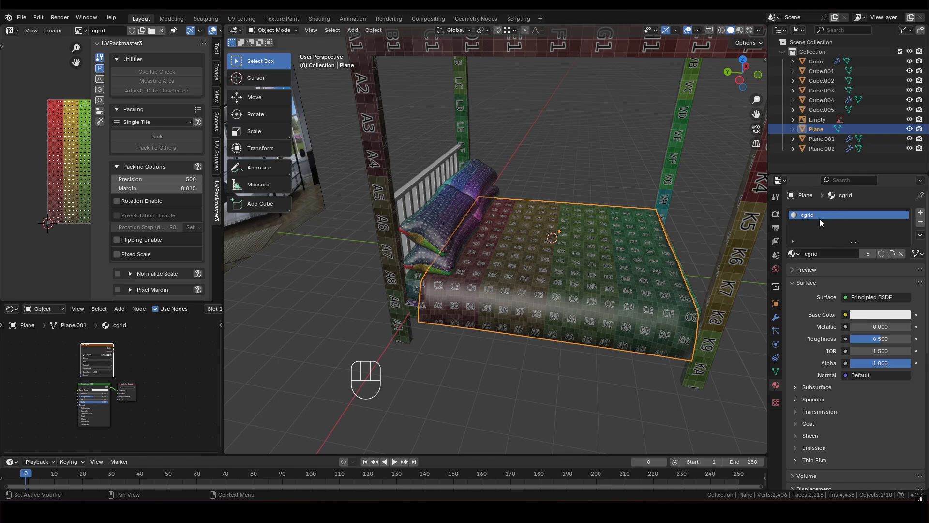
pyautogui.scroll(-3, 522, 243)
pyautogui.keyDown('shift'); pyautogui.moveTo(522, 242); pyautogui.dragTo(501, 260, button='middle'); pyautogui.keyUp('shift')
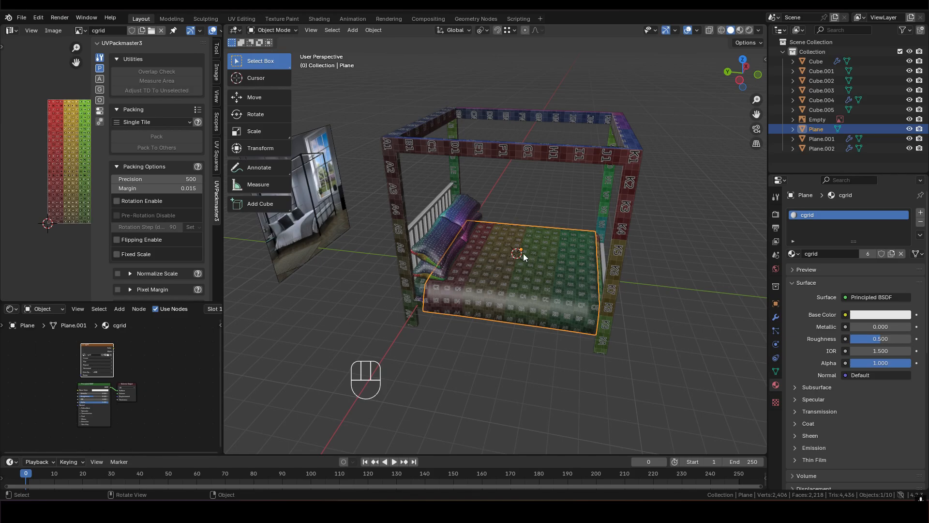
pyautogui.keyDown('shift'); pyautogui.moveTo(528, 252); pyautogui.dragTo(525, 233, button='middle'); pyautogui.keyUp('shift')
pyautogui.scroll(4, 567, 254)
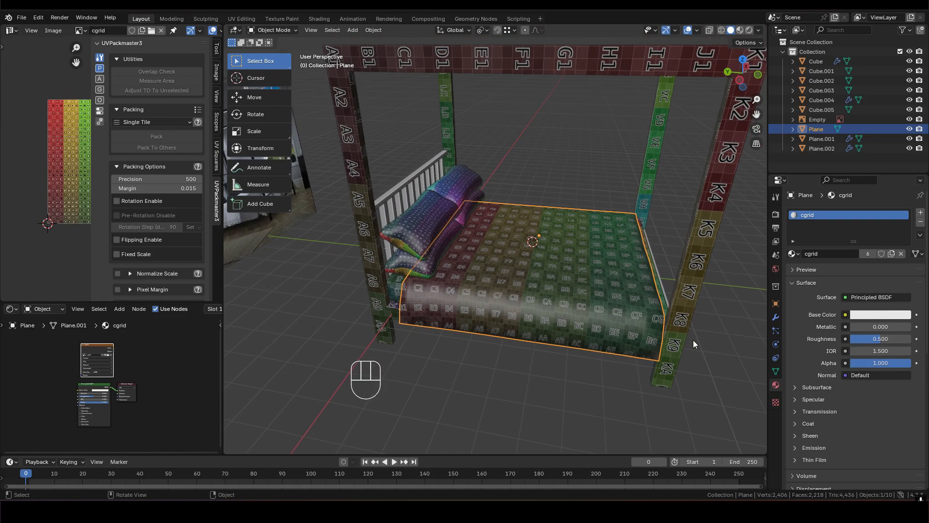
# - Set the scene's render engine to Cycles
pyautogui.click(776, 214)
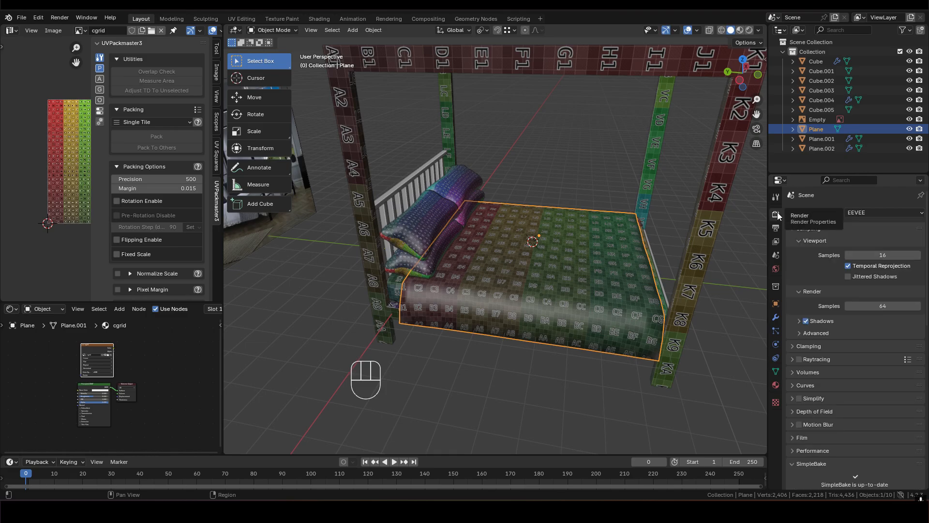
pyautogui.click(872, 211)
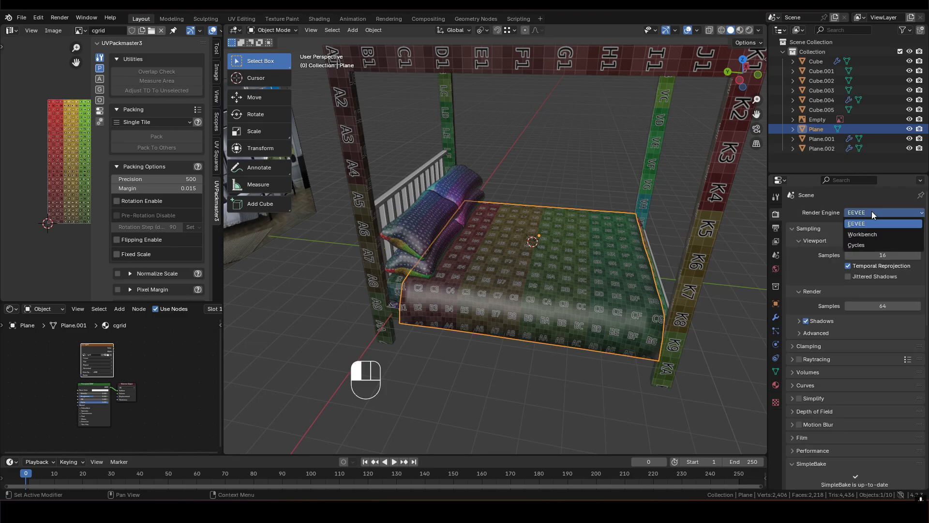
pyautogui.click(864, 245)
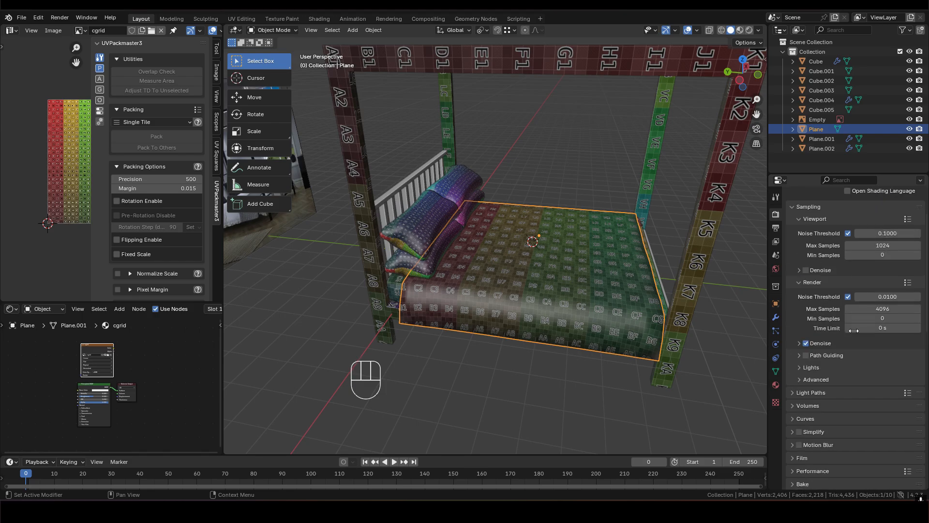
# - Collapse the SimpleBake settings and review the built-in Bake options, including bake type, influence, output and margin
pyautogui.scroll(-6, 867, 363)
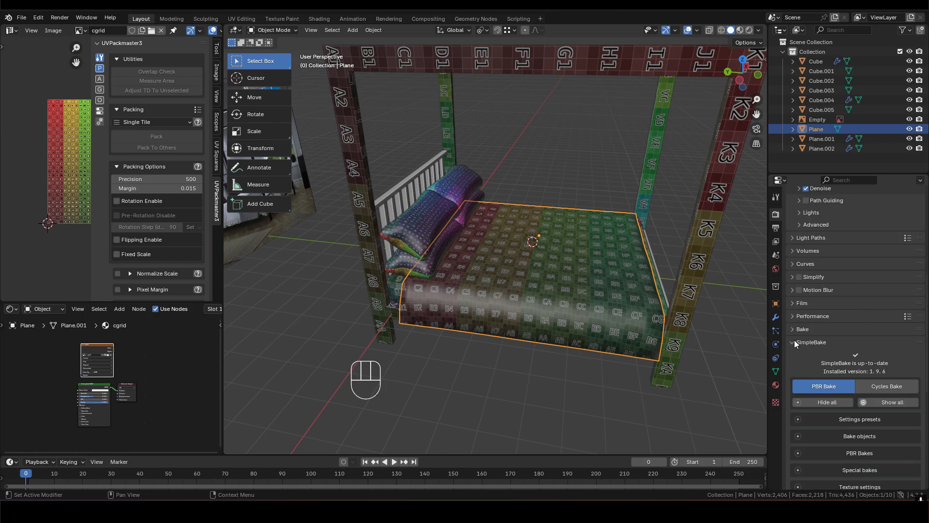
pyautogui.click(795, 342)
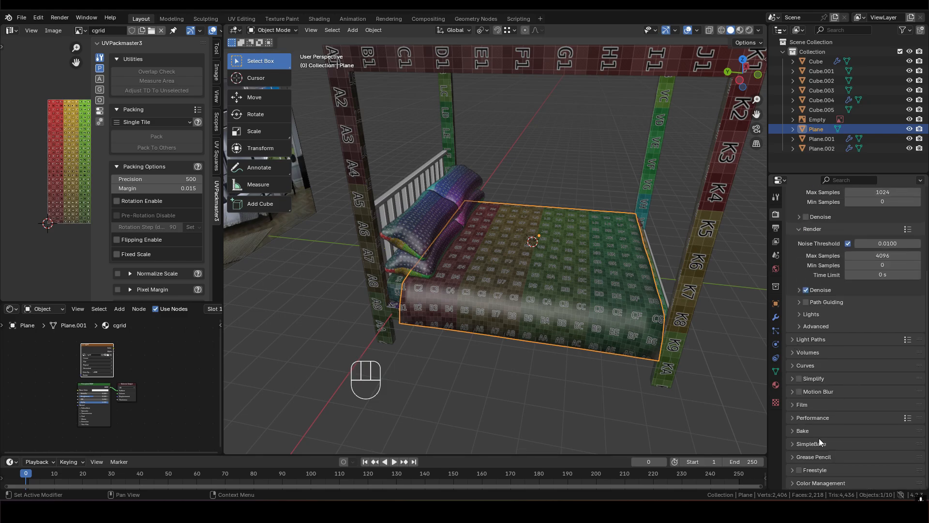
pyautogui.click(796, 431)
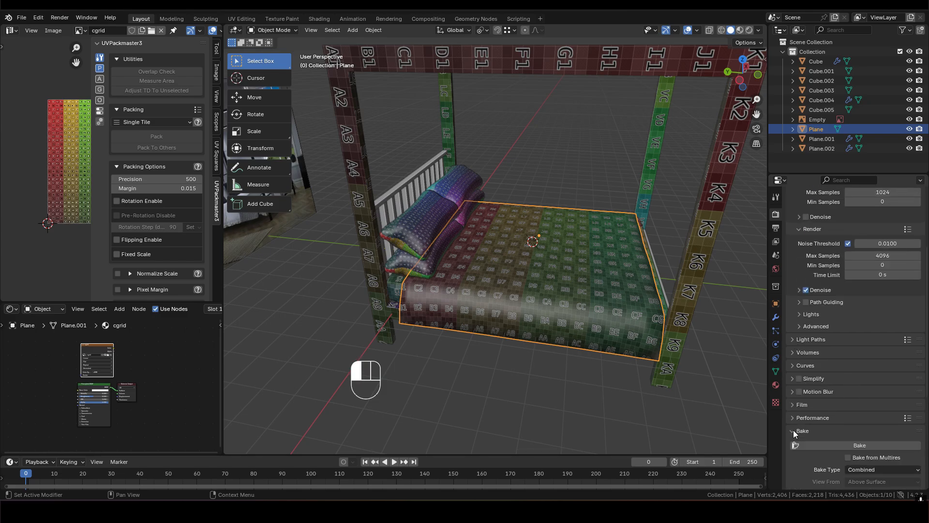
pyautogui.scroll(-8, 841, 434)
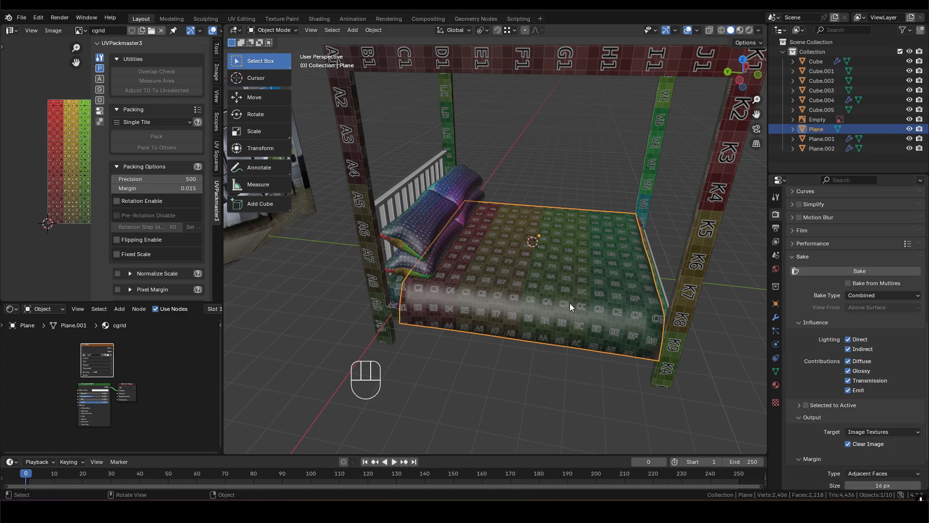
pyautogui.moveTo(565, 283); pyautogui.dragTo(574, 206, button='middle')
pyautogui.moveTo(577, 268); pyautogui.dragTo(602, 311, button='middle')
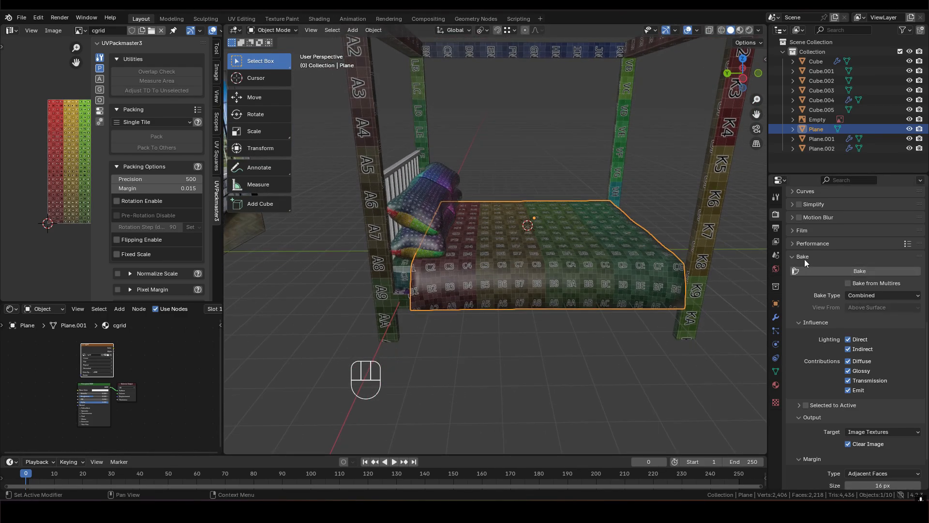
pyautogui.scroll(-2, 880, 408)
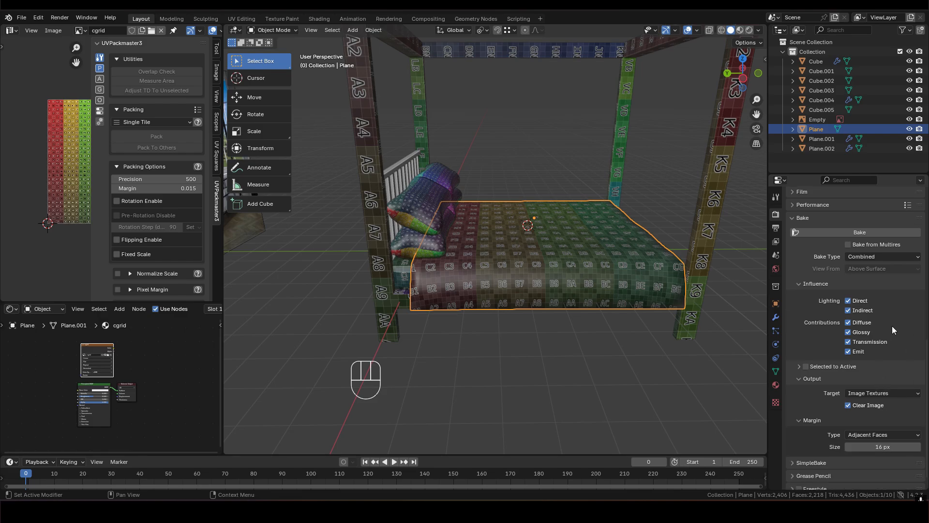
pyautogui.scroll(5, 893, 343)
pyautogui.click(794, 315)
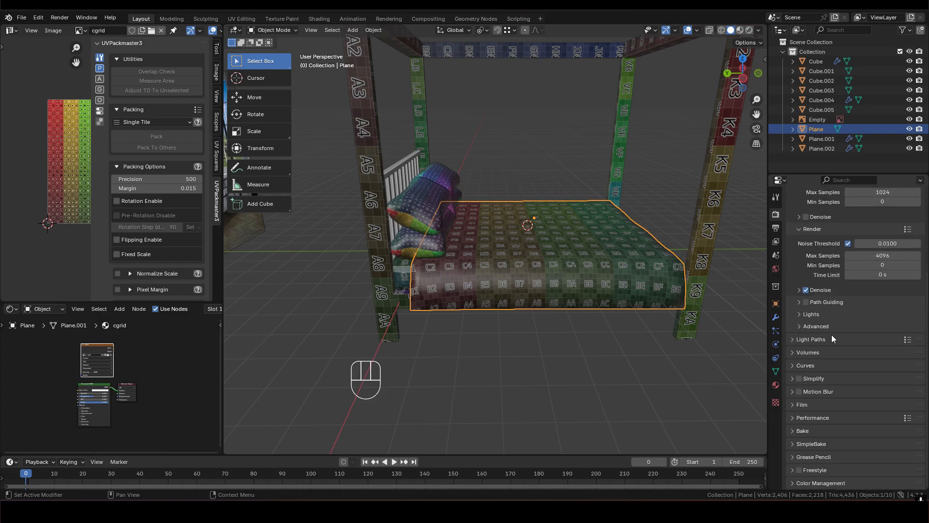
# - Select the untextured rail across the foot end of the bed
pyautogui.scroll(-3, 535, 260)
pyautogui.moveTo(536, 260); pyautogui.dragTo(231, 303, button='middle')
pyautogui.scroll(3, 496, 251)
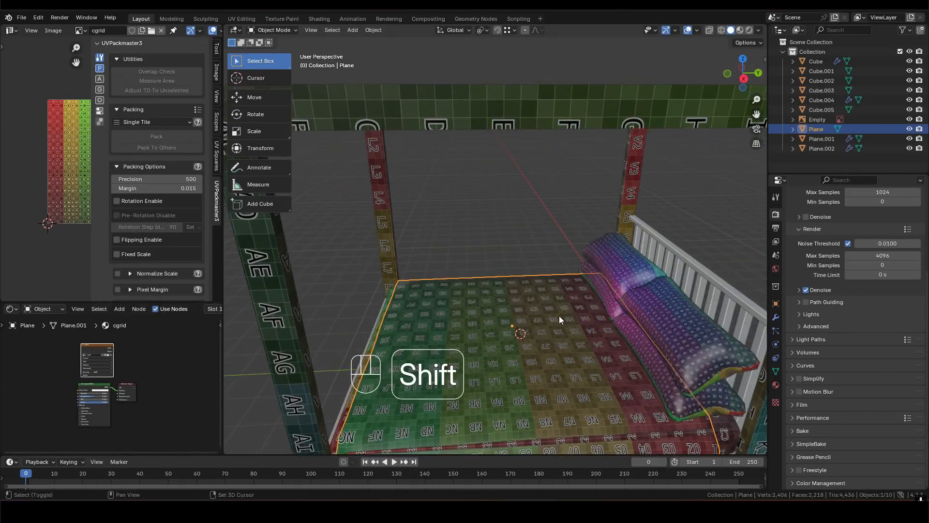
pyautogui.scroll(-4, 516, 244)
pyautogui.keyDown('shift'); pyautogui.moveTo(503, 304); pyautogui.dragTo(640, 251, button='middle'); pyautogui.keyUp('shift')
pyautogui.scroll(2, 513, 267)
pyautogui.keyDown('shift'); pyautogui.moveTo(507, 264); pyautogui.dragTo(494, 231, button='middle'); pyautogui.keyUp('shift')
pyautogui.moveTo(495, 231); pyautogui.dragTo(600, 232, button='middle')
pyautogui.keyDown('shift'); pyautogui.moveTo(549, 256); pyautogui.dragTo(388, 251, button='middle'); pyautogui.keyUp('shift')
pyautogui.keyDown('shift'); pyautogui.moveTo(518, 263); pyautogui.dragTo(564, 271, button='middle'); pyautogui.keyUp('shift')
pyautogui.moveTo(564, 271); pyautogui.dragTo(601, 295, button='middle')
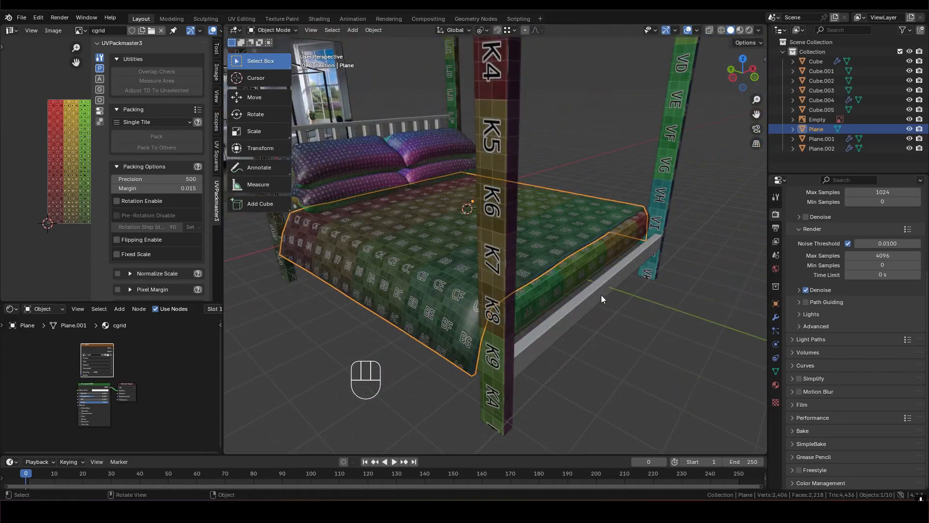
pyautogui.click(600, 291)
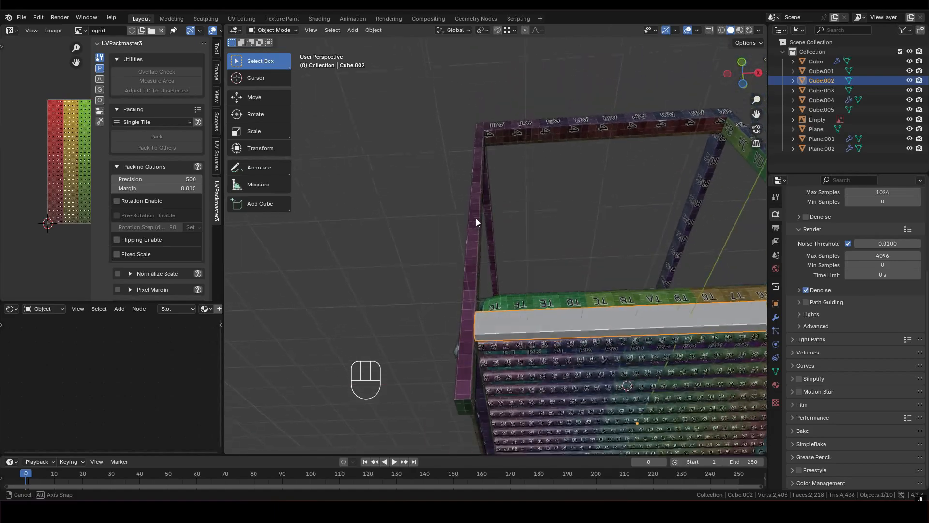